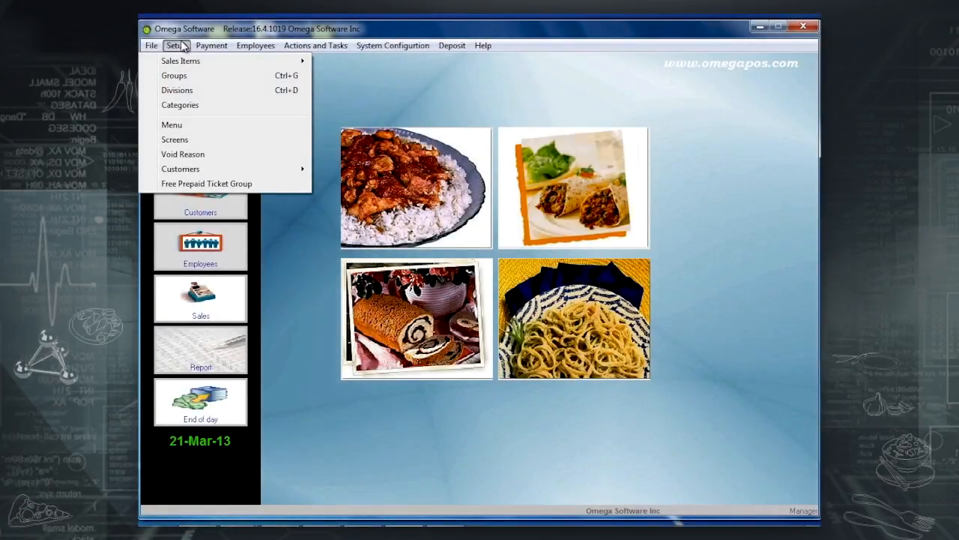
Show the sales items as a category tree and expand Beverages, Water and Local Water.
{"action": "mouse_move", "coordinate": [185, 62]}
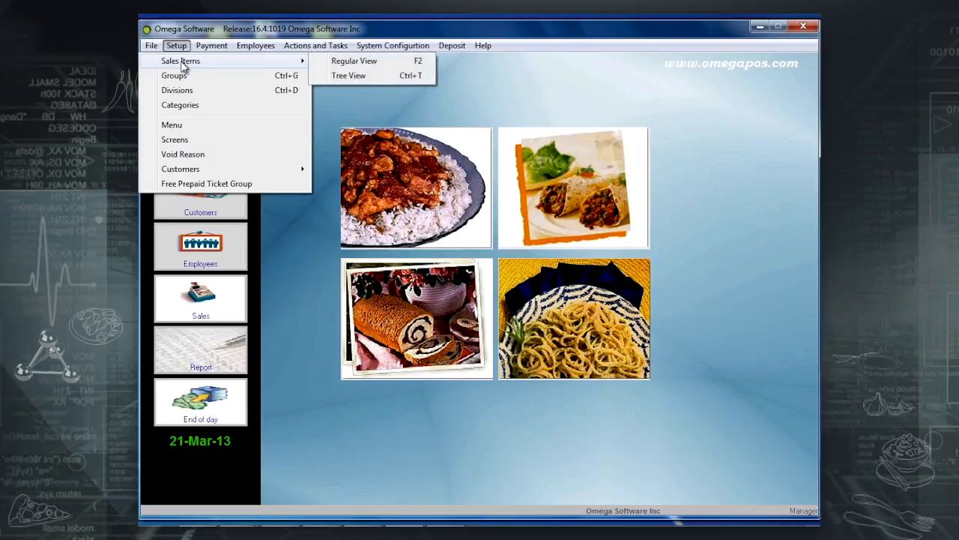
{"action": "left_click", "coordinate": [385, 75]}
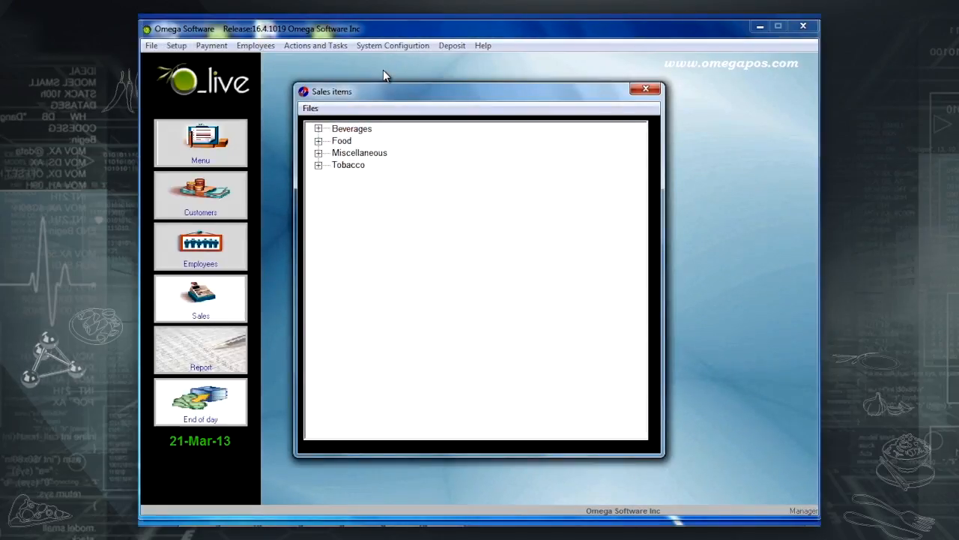
{"action": "left_click", "coordinate": [318, 129]}
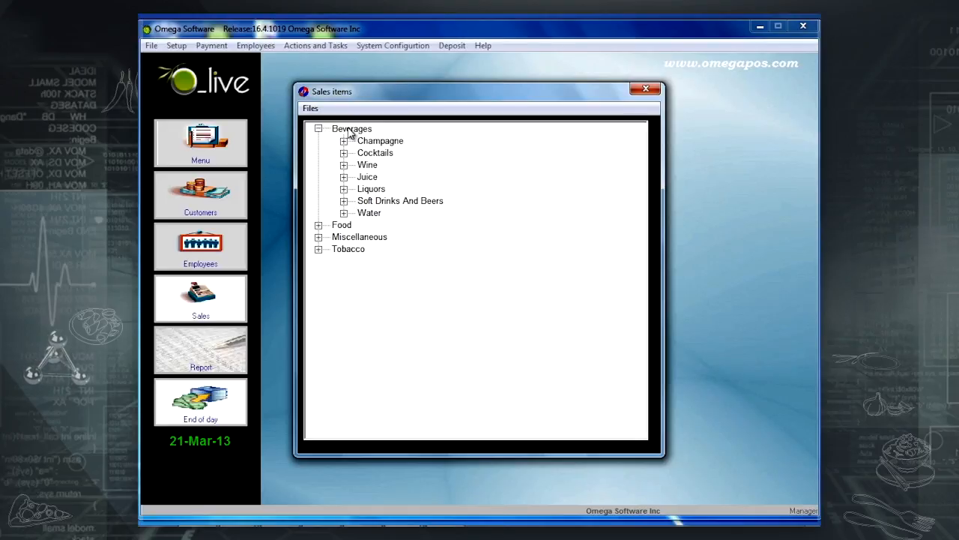
{"action": "left_click", "coordinate": [344, 214]}
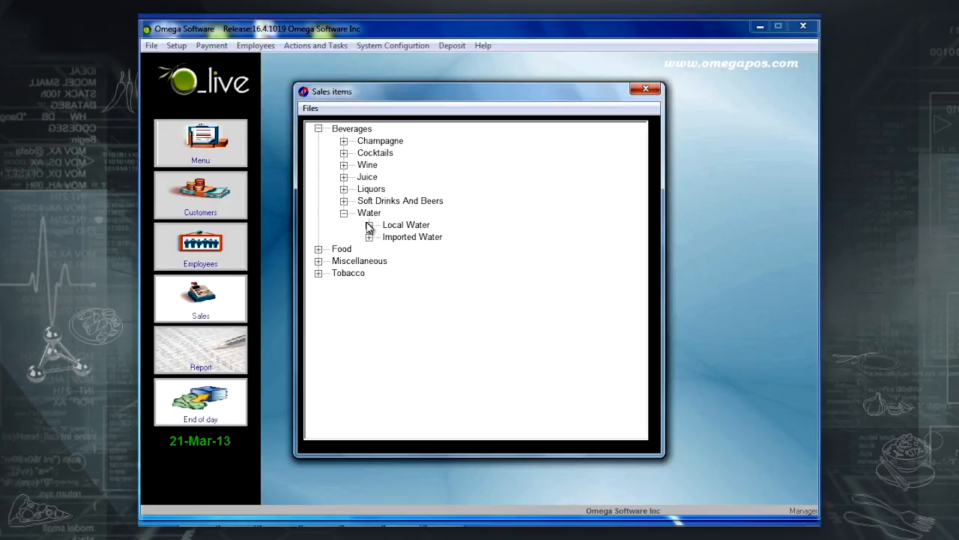
{"action": "left_click", "coordinate": [369, 225]}
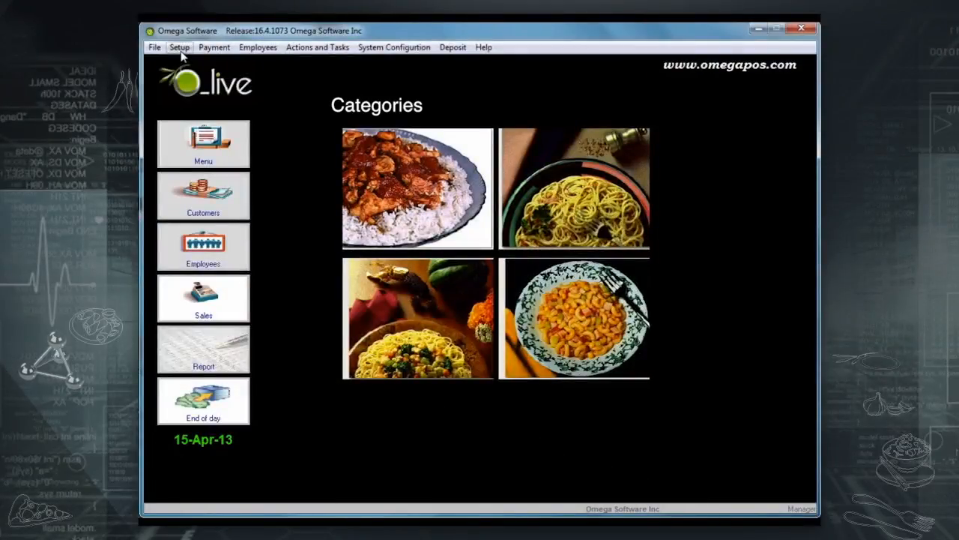
Rename the Beverage category to Beverages and save it.
{"action": "left_click", "coordinate": [180, 47]}
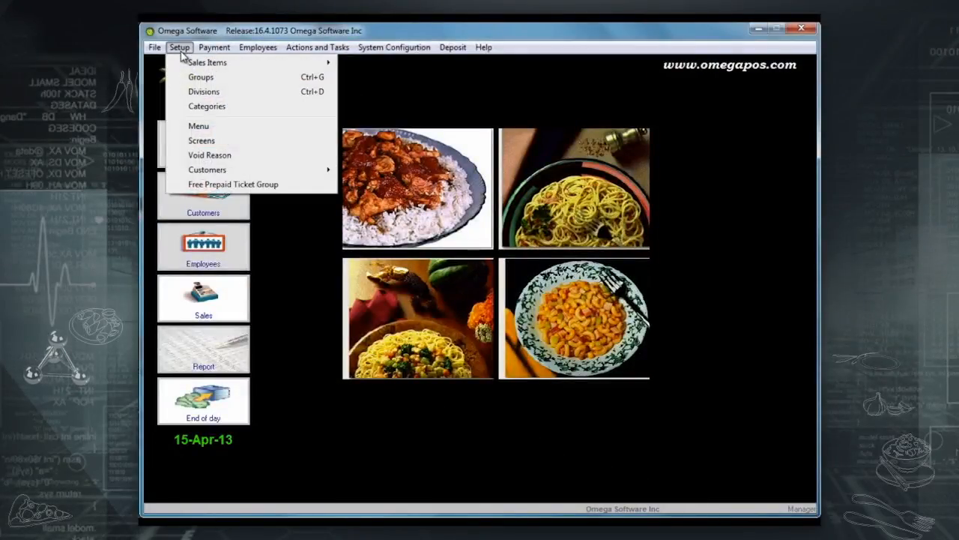
{"action": "left_click", "coordinate": [201, 108]}
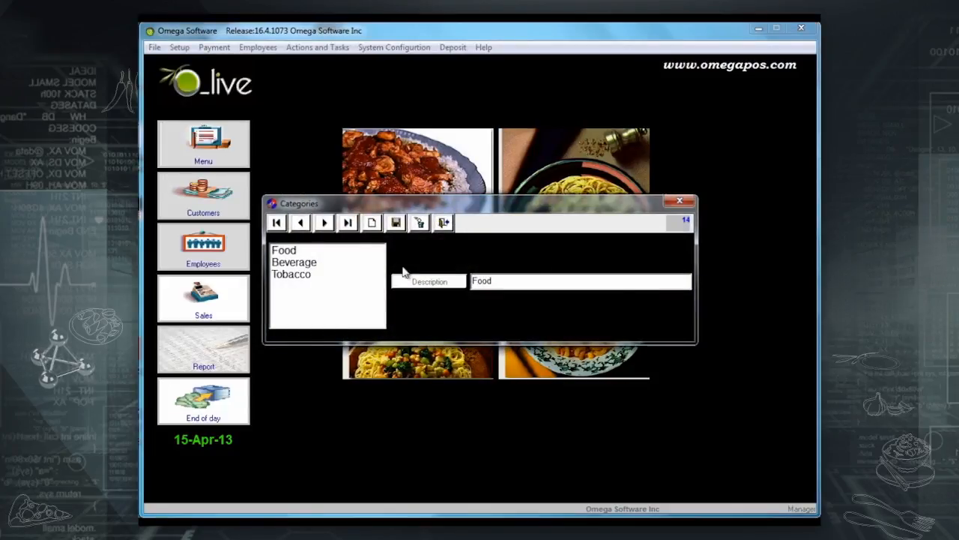
{"action": "left_click", "coordinate": [304, 263]}
{"action": "left_click", "coordinate": [545, 283]}
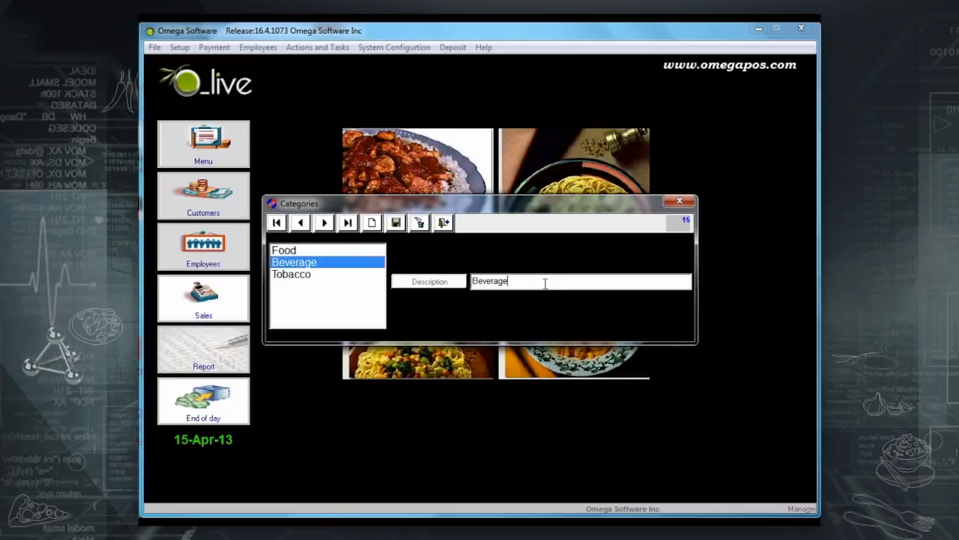
{"action": "left_click", "coordinate": [398, 228]}
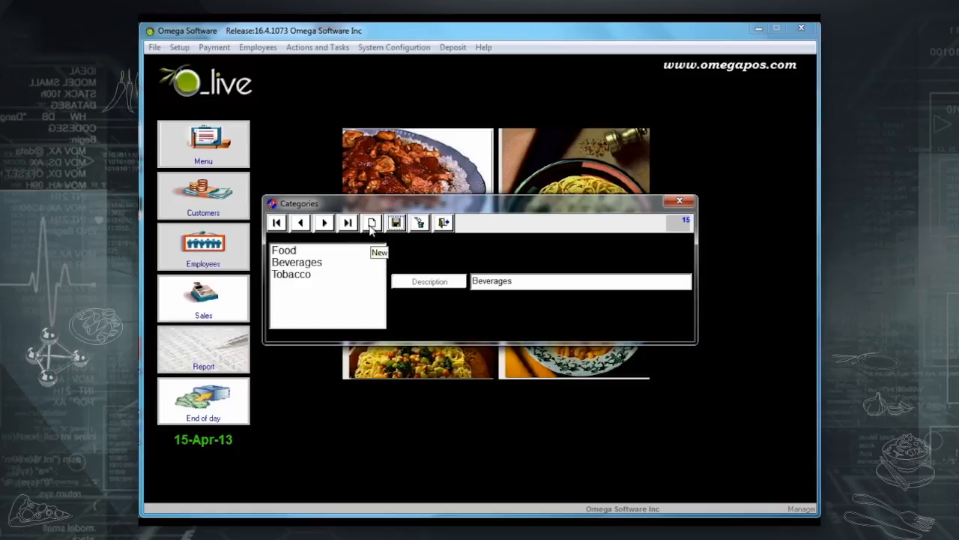
Add and save a new category named Miscellaneous.
{"action": "left_click", "coordinate": [371, 225]}
{"action": "type", "text": "Miscellaneous"}
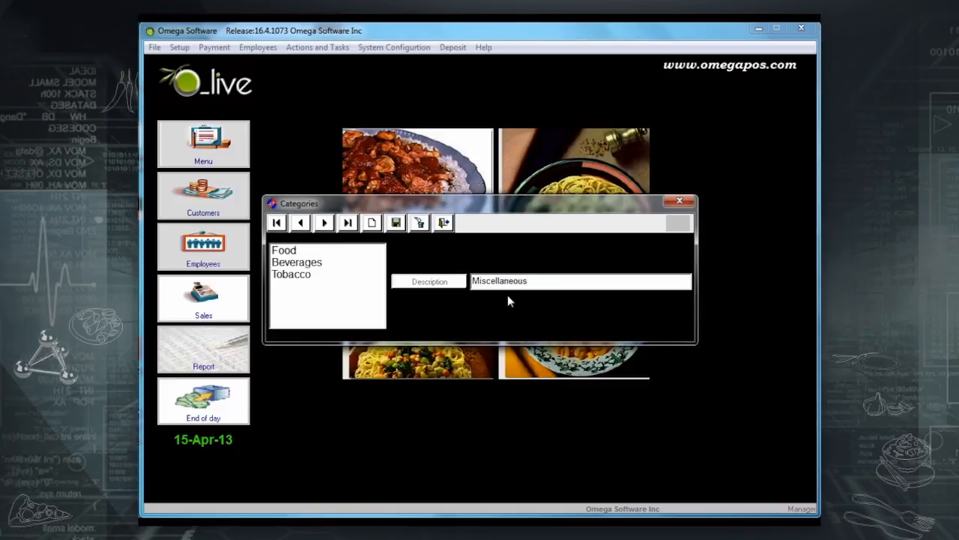
{"action": "left_click", "coordinate": [396, 223]}
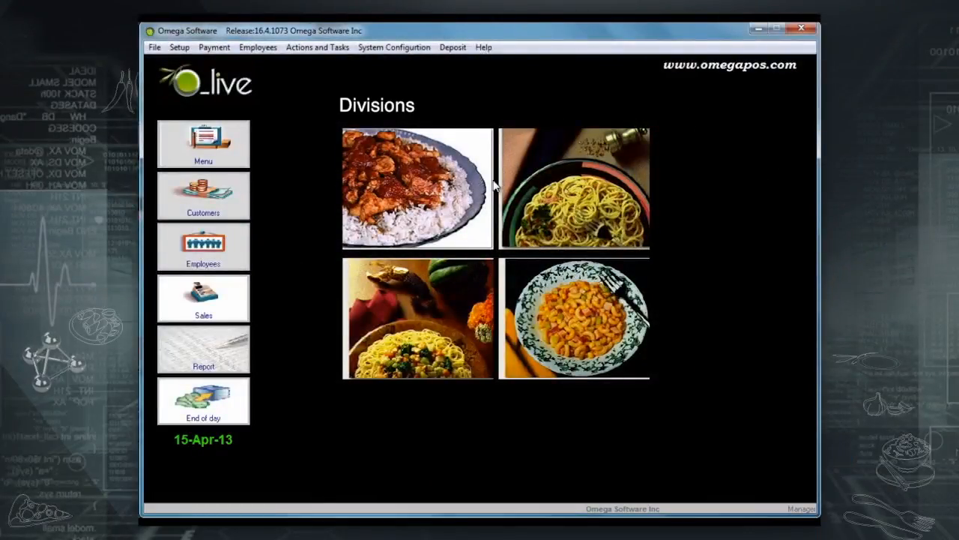
Rename the Juices division to Juice in the Divisions editor and save it.
{"action": "left_click", "coordinate": [179, 47]}
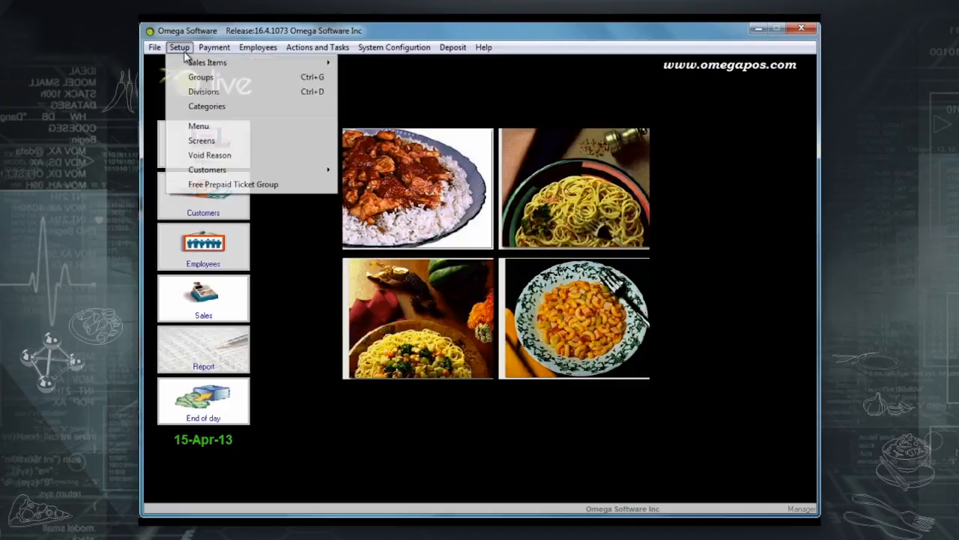
{"action": "left_click", "coordinate": [201, 93]}
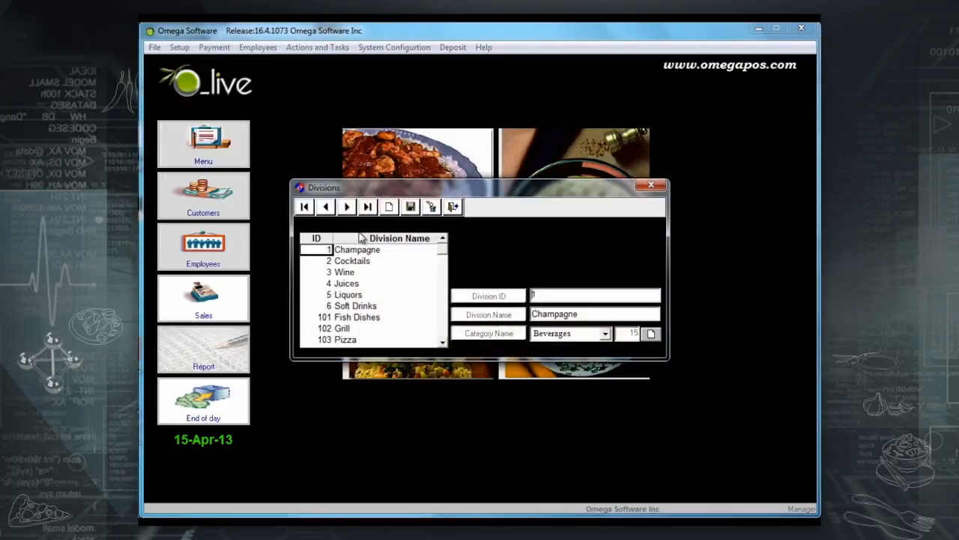
{"action": "left_click", "coordinate": [371, 272]}
{"action": "scroll", "coordinate": [371, 284], "scroll_direction": "down", "scroll_amount": 6}
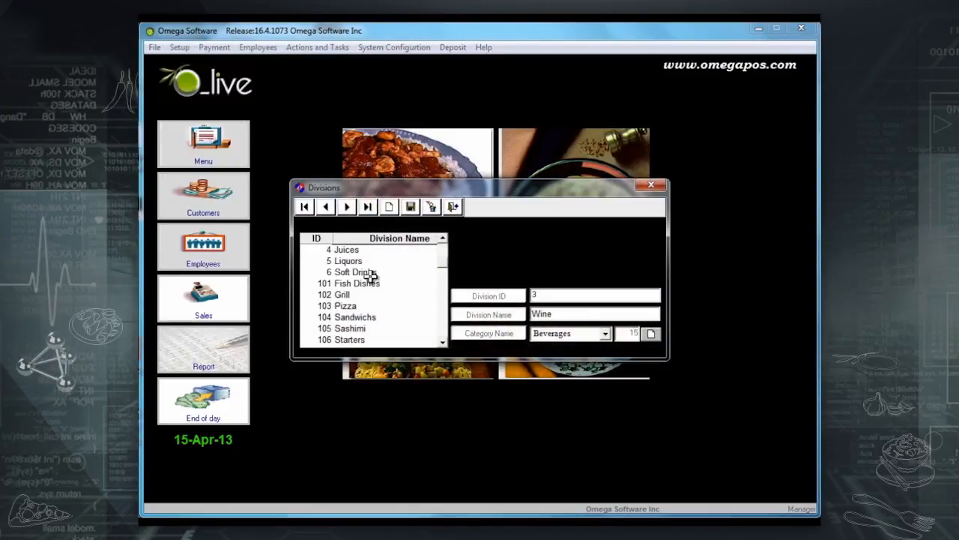
{"action": "scroll", "coordinate": [371, 307], "scroll_direction": "up", "scroll_amount": 6}
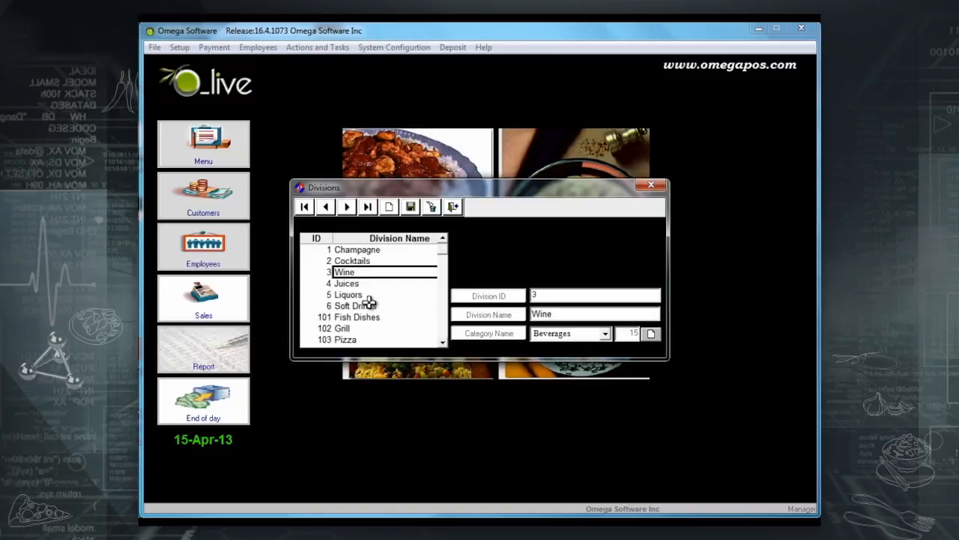
{"action": "left_click", "coordinate": [381, 284]}
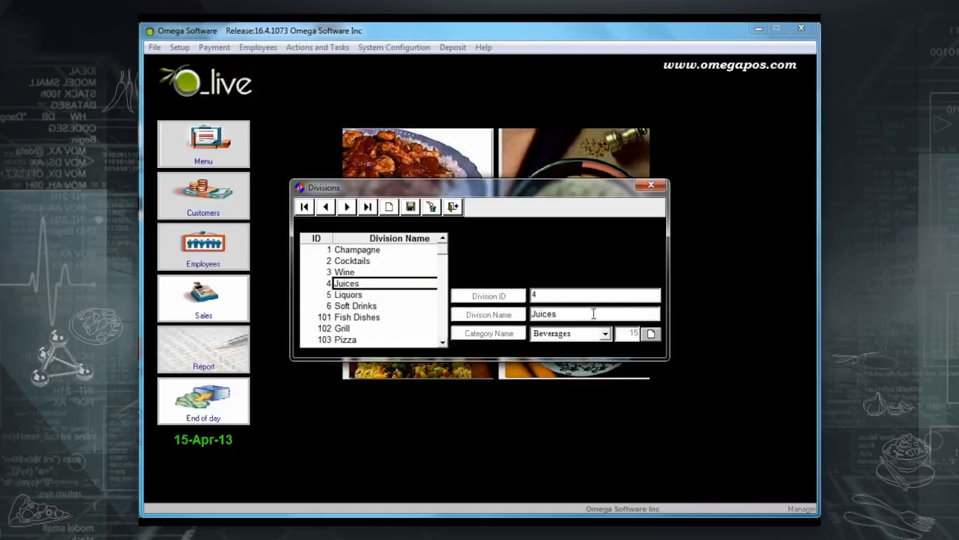
{"action": "left_click", "coordinate": [411, 208]}
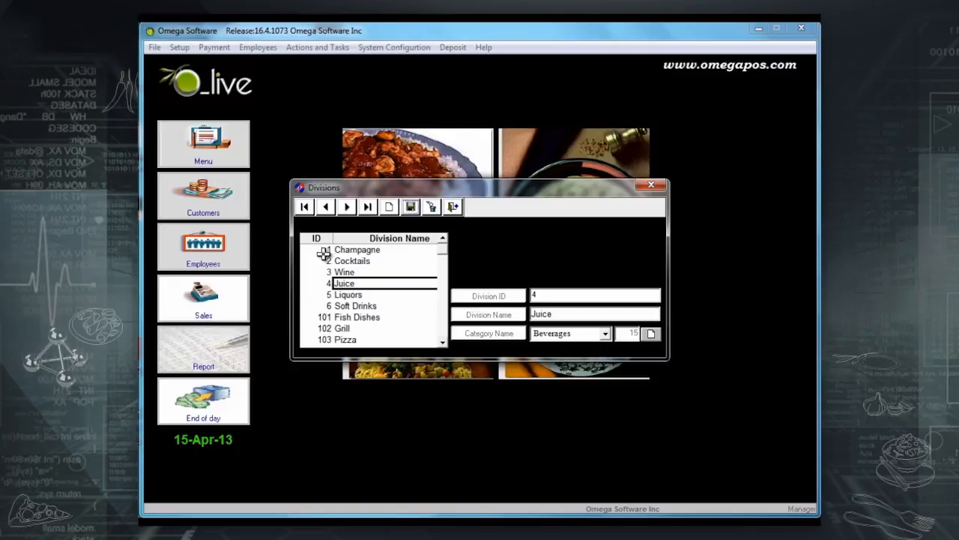
Review the Fish Dishes division's details.
{"action": "left_click", "coordinate": [324, 317]}
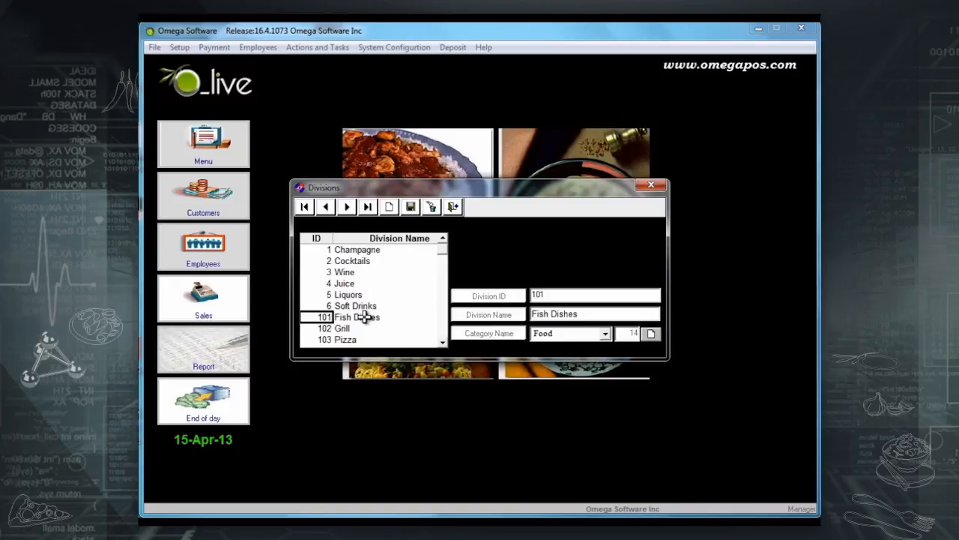
{"action": "scroll", "coordinate": [363, 317], "scroll_direction": "down", "scroll_amount": 3}
{"action": "scroll", "coordinate": [352, 317], "scroll_direction": "up", "scroll_amount": 3}
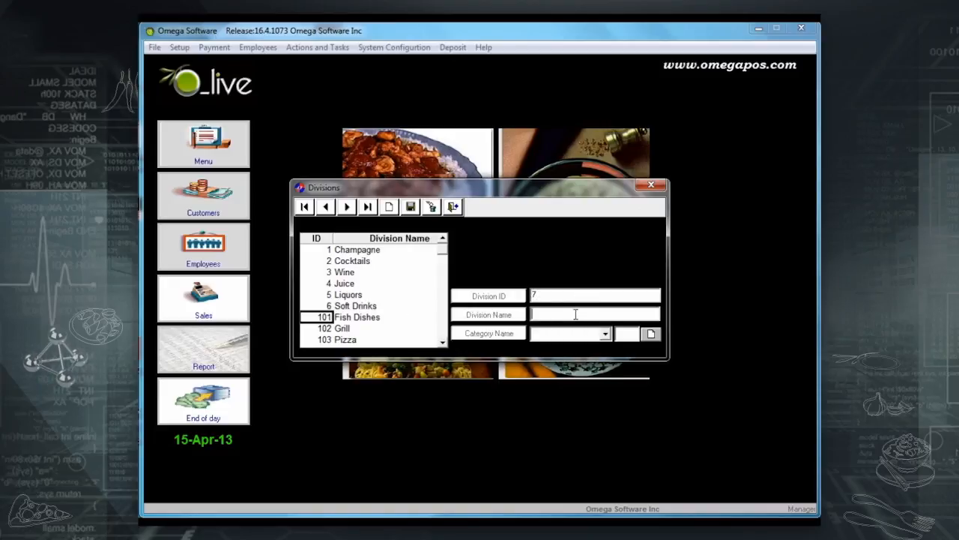
Save division 7 named Water under the Beverages category.
{"action": "type", "text": "Water"}
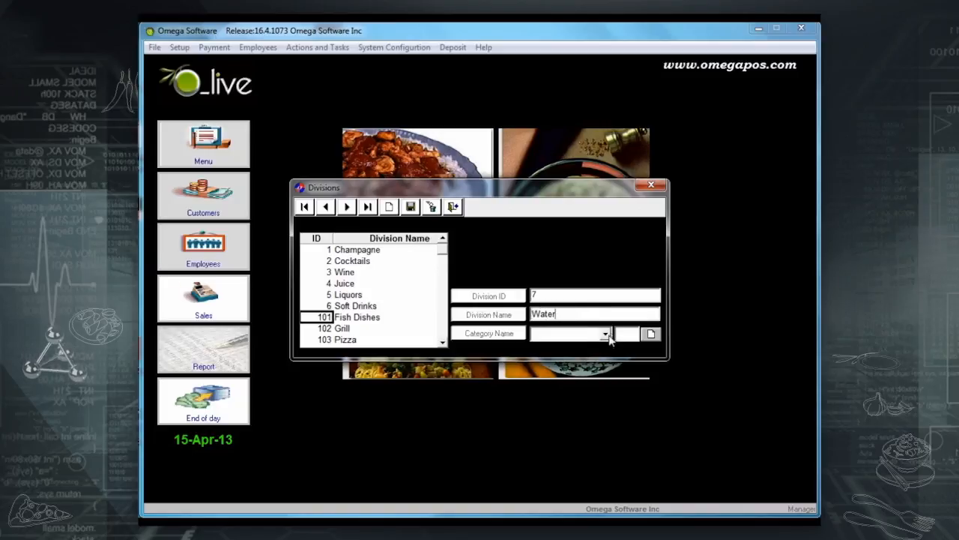
{"action": "left_click", "coordinate": [606, 333]}
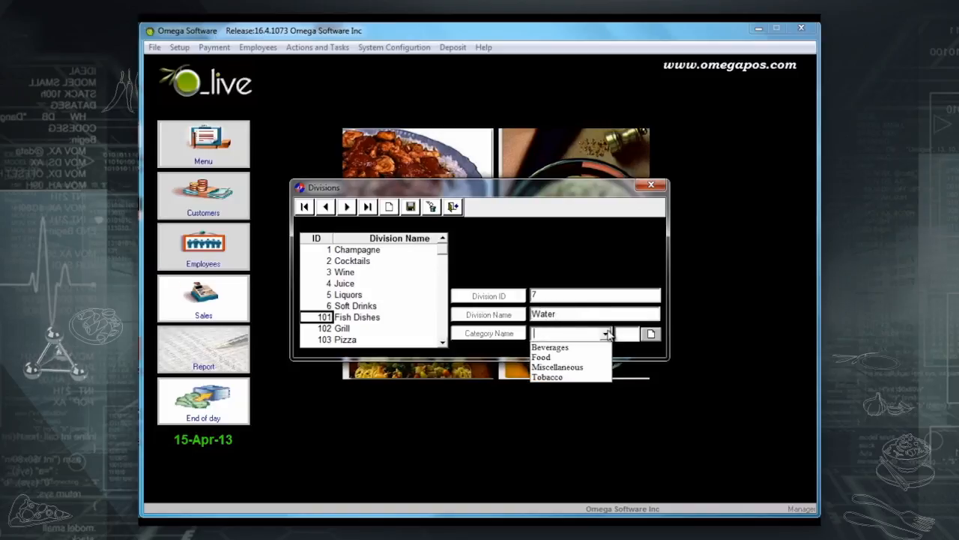
{"action": "left_click", "coordinate": [571, 349]}
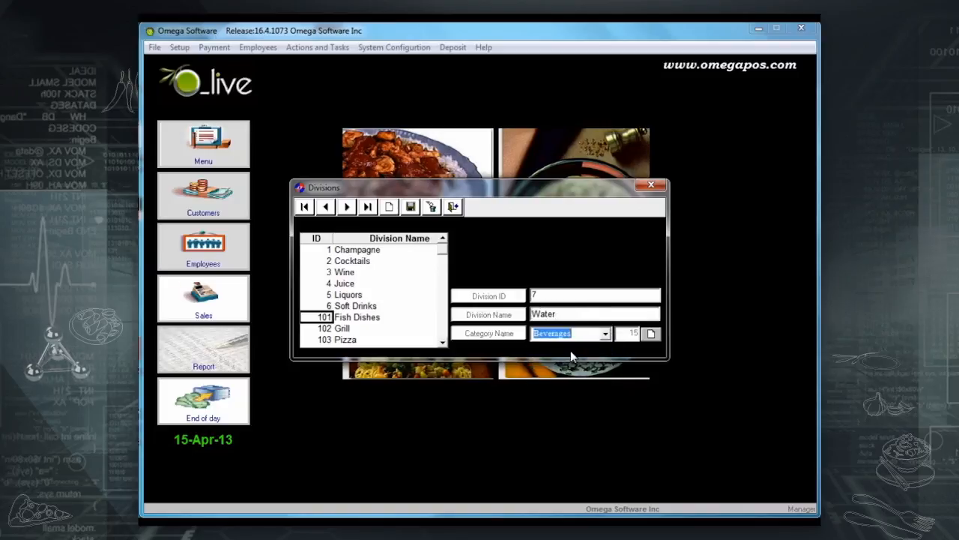
{"action": "left_click", "coordinate": [411, 207]}
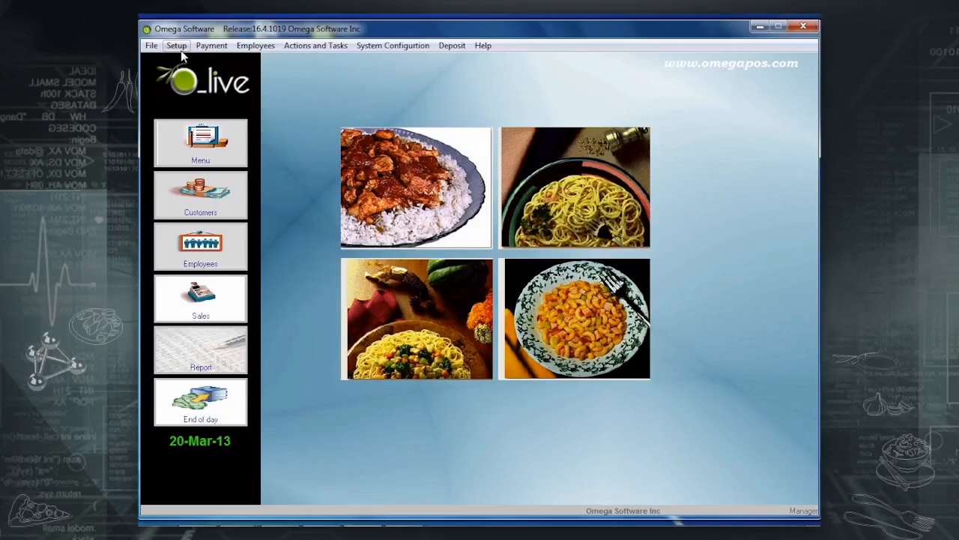
Enable Tax 1 on the Juices group, save it, and start a blank new group record.
{"action": "left_click", "coordinate": [177, 46]}
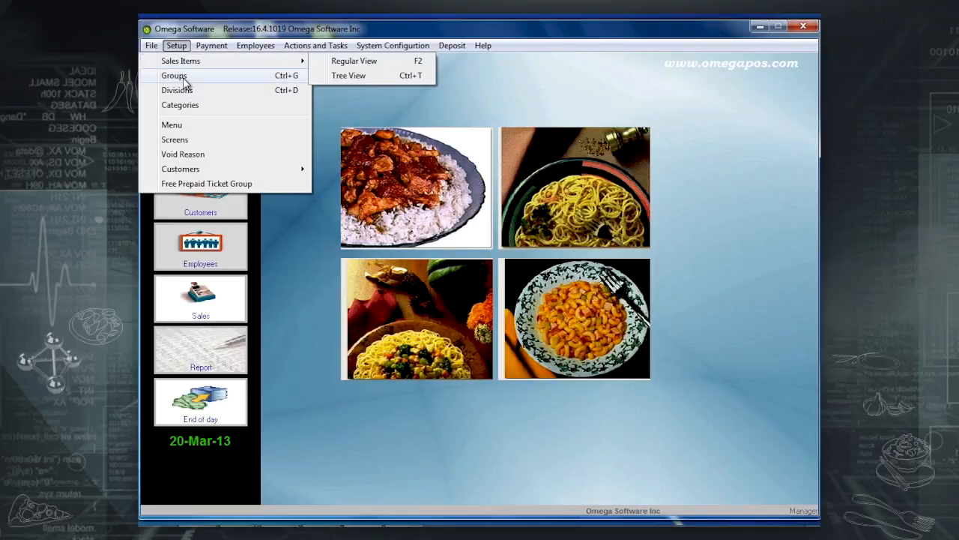
{"action": "left_click", "coordinate": [173, 76]}
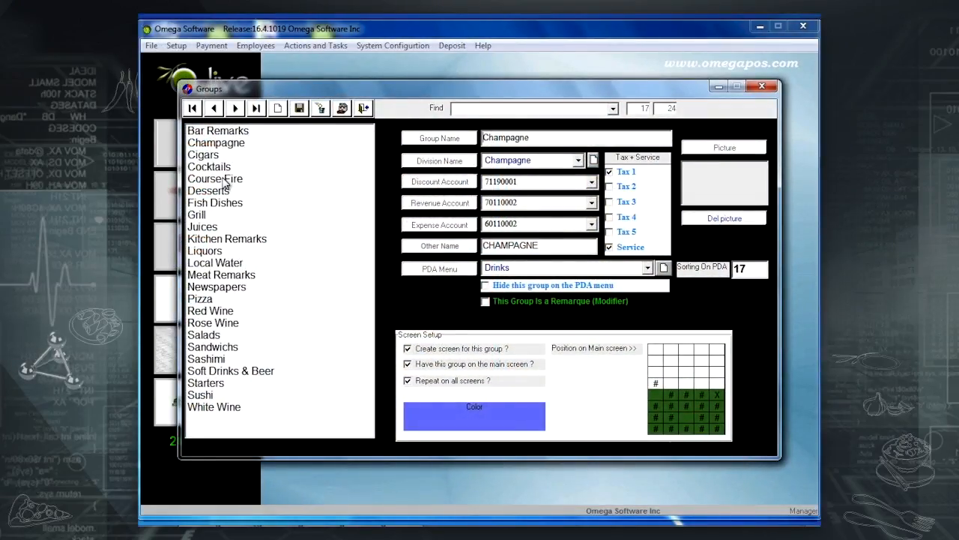
{"action": "left_click", "coordinate": [213, 226]}
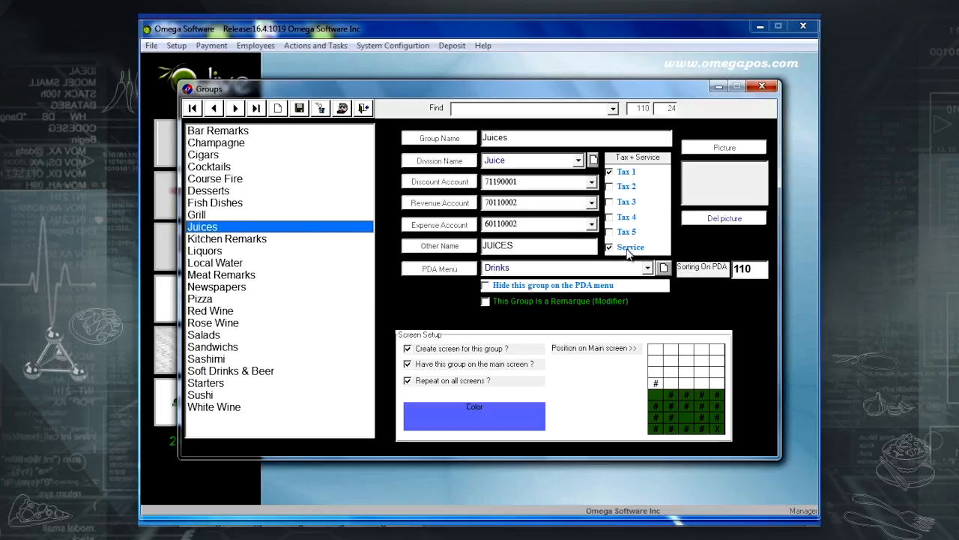
{"action": "left_click", "coordinate": [625, 175]}
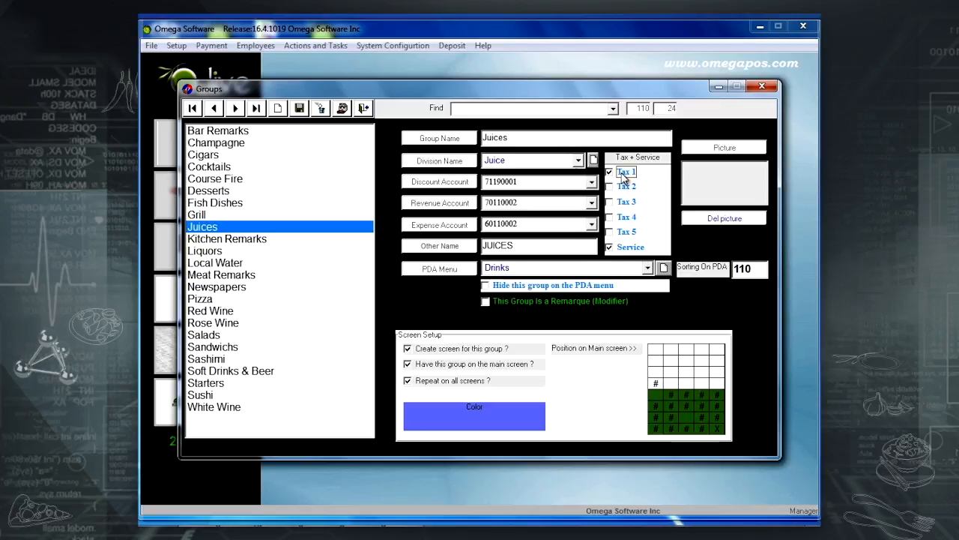
{"action": "left_click", "coordinate": [299, 109]}
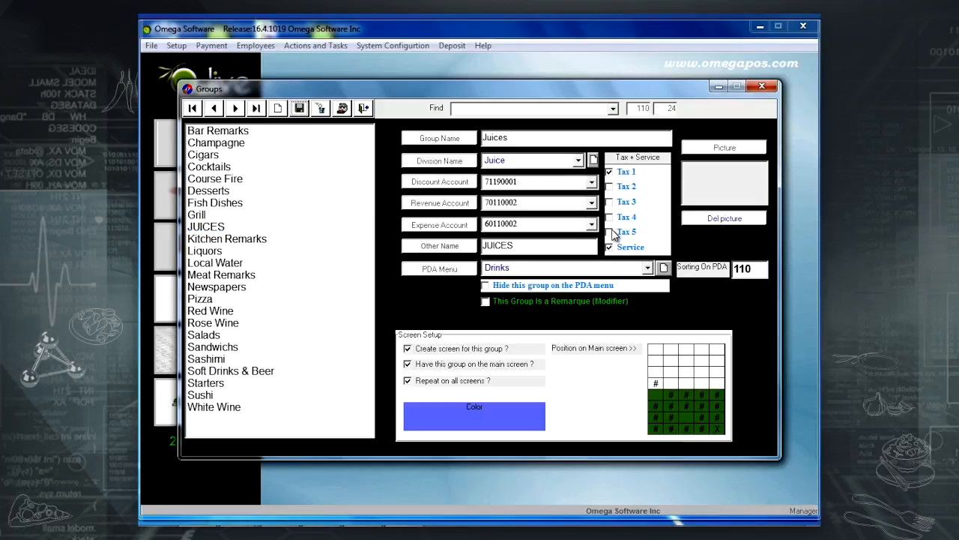
{"action": "left_click", "coordinate": [279, 109]}
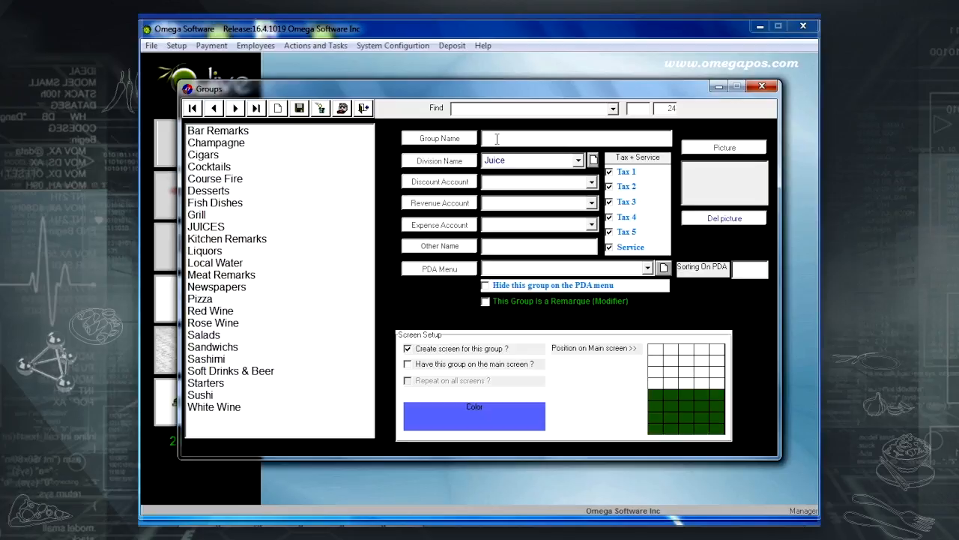
Save a new Imported Water group under the Water division with Tax 2–5 unticked.
{"action": "type", "text": "Importe"}
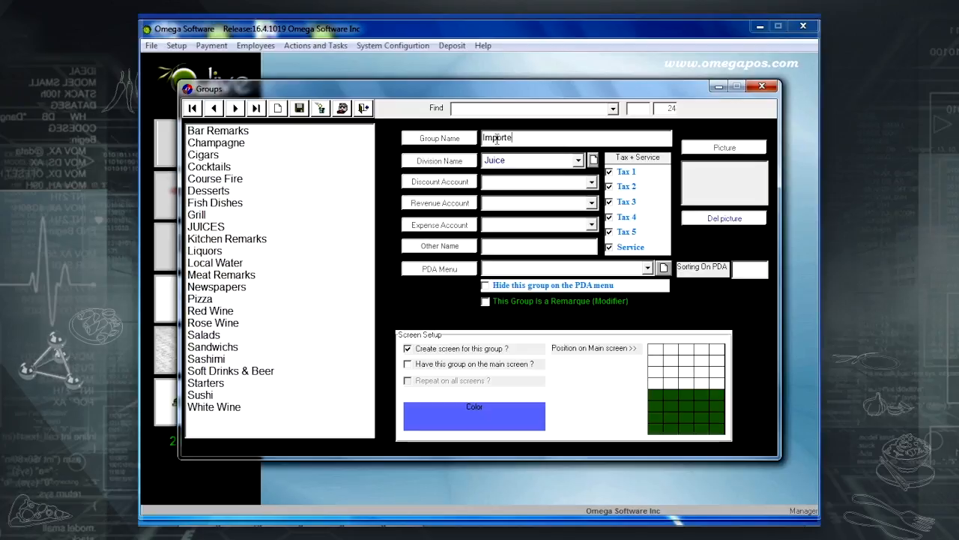
{"action": "type", "text": "d Water"}
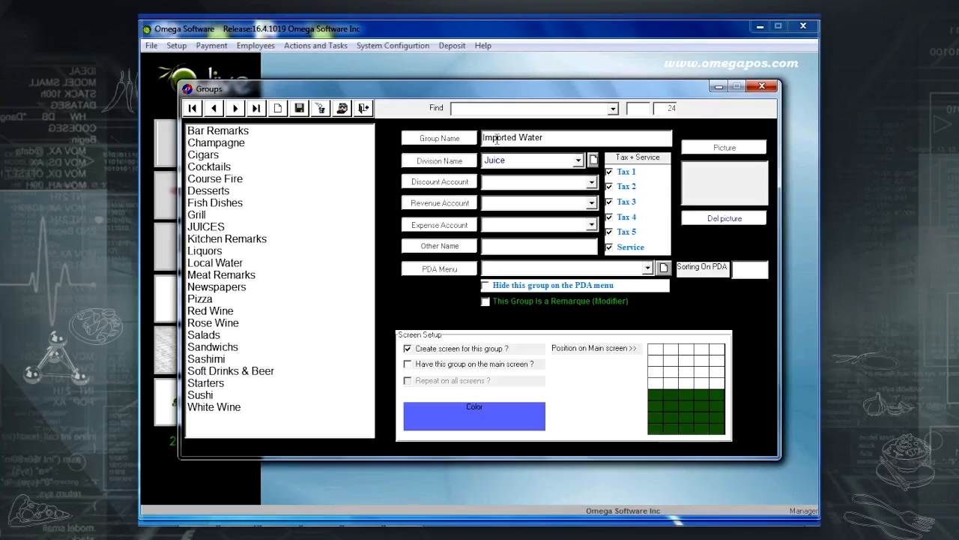
{"action": "left_click", "coordinate": [578, 161]}
{"action": "scroll", "coordinate": [514, 237], "scroll_direction": "down", "scroll_amount": 6}
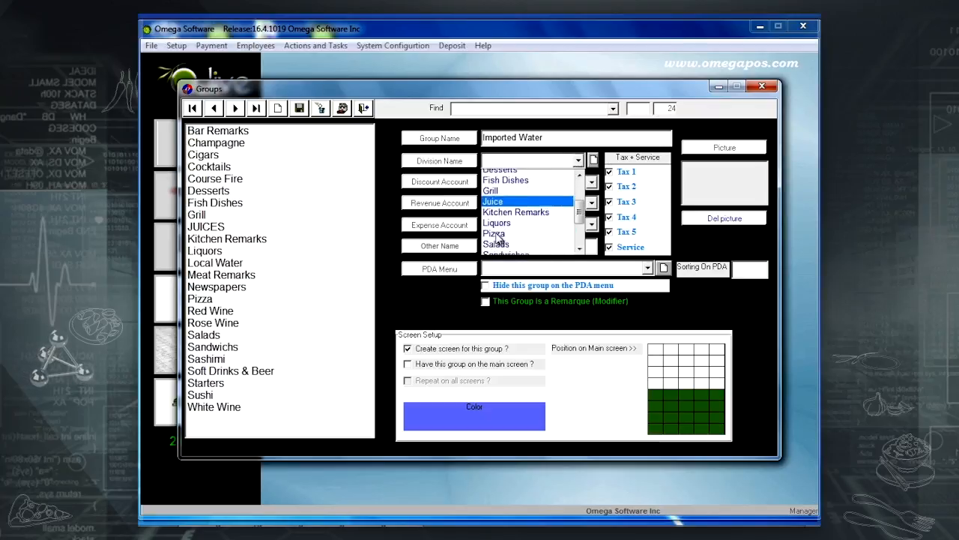
{"action": "left_click", "coordinate": [514, 237]}
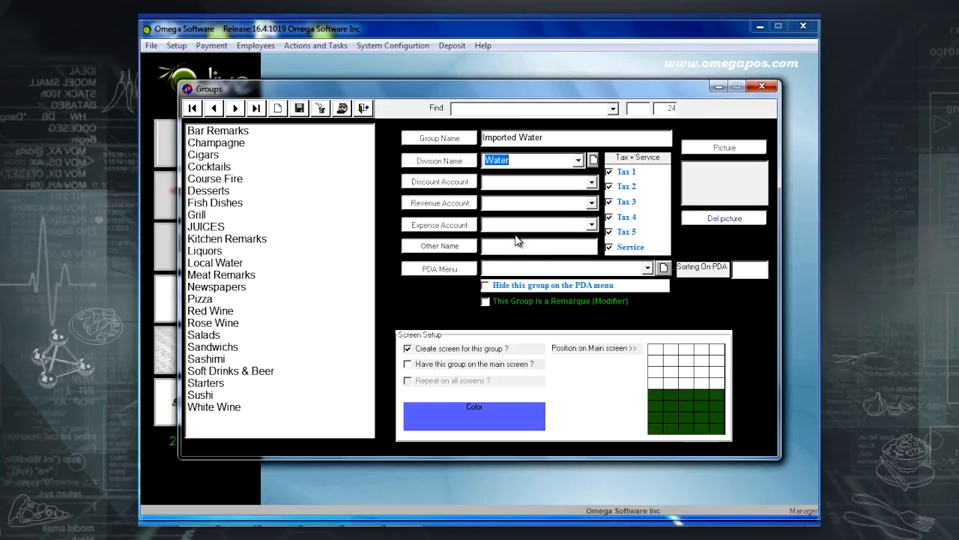
{"action": "left_click", "coordinate": [621, 188]}
{"action": "left_click", "coordinate": [625, 207]}
{"action": "left_click", "coordinate": [625, 216]}
{"action": "left_click", "coordinate": [624, 232]}
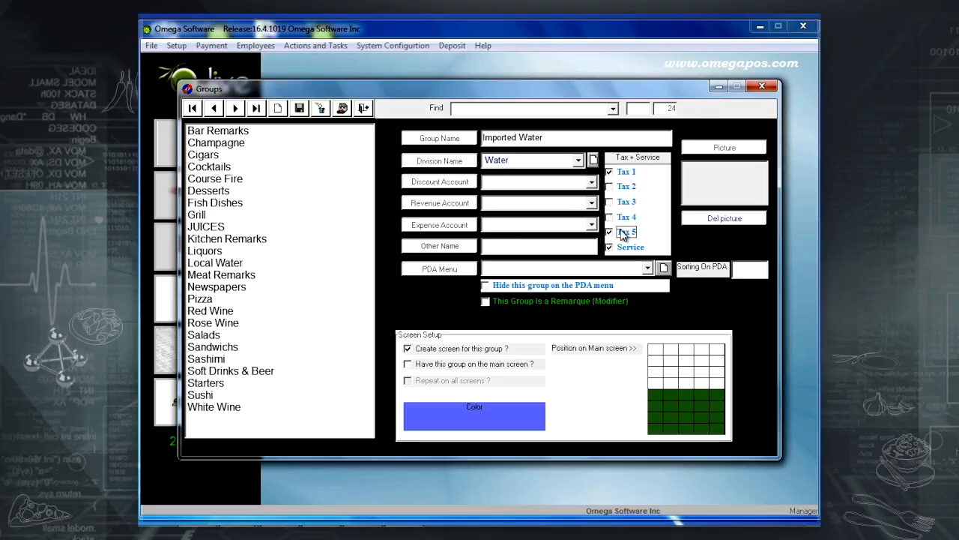
{"action": "left_click", "coordinate": [300, 109]}
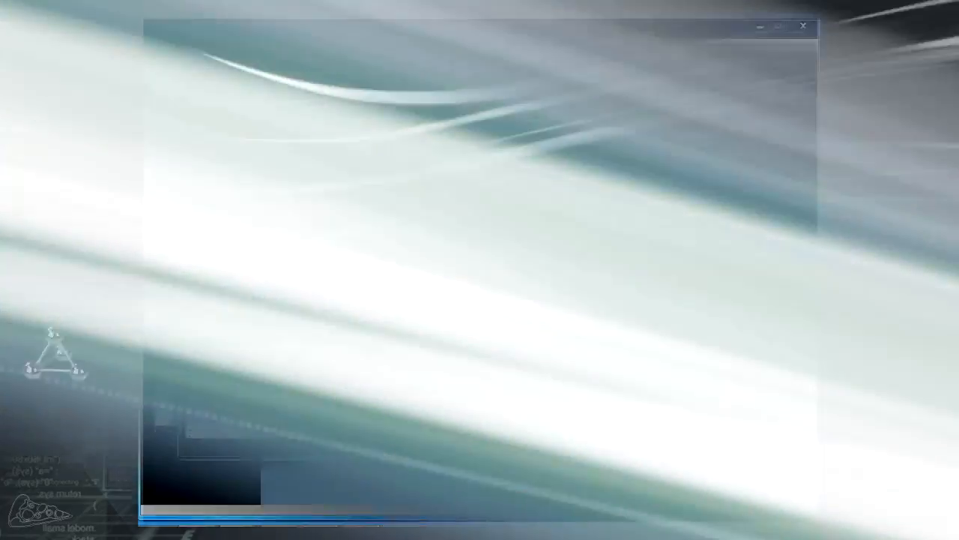
Show Imported Water on the main screen, repeated, in a grid cell, coloured light cyan.
{"action": "left_click", "coordinate": [240, 232]}
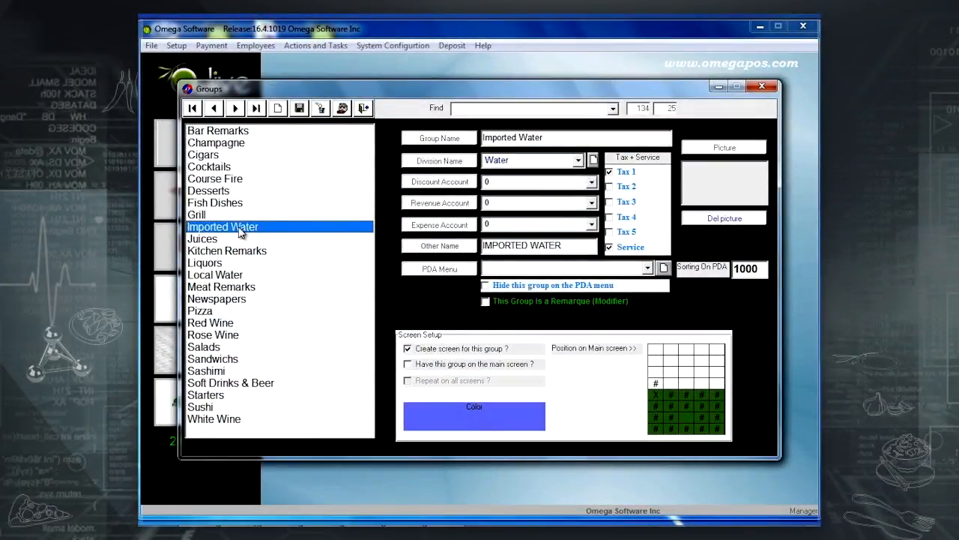
{"action": "left_click", "coordinate": [464, 367]}
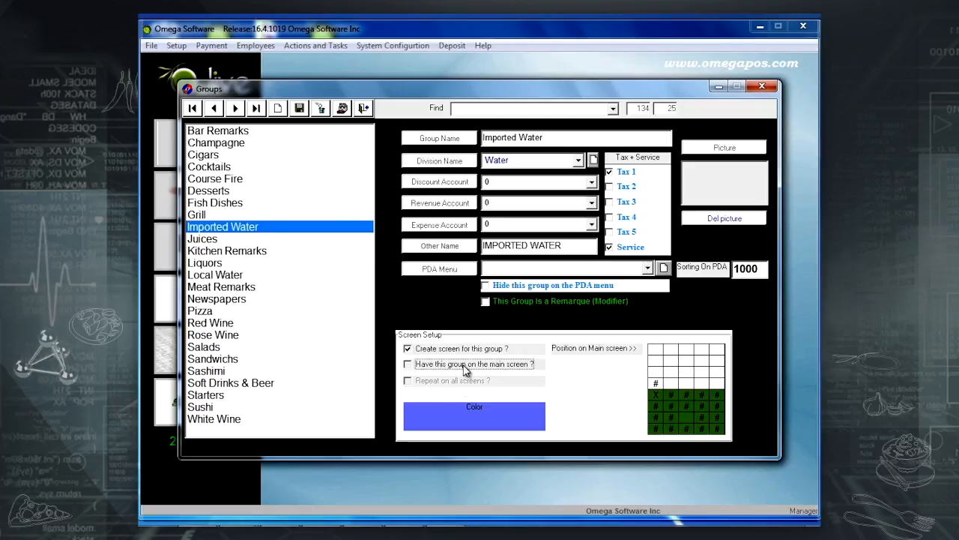
{"action": "left_click", "coordinate": [688, 414]}
{"action": "left_click", "coordinate": [688, 414]}
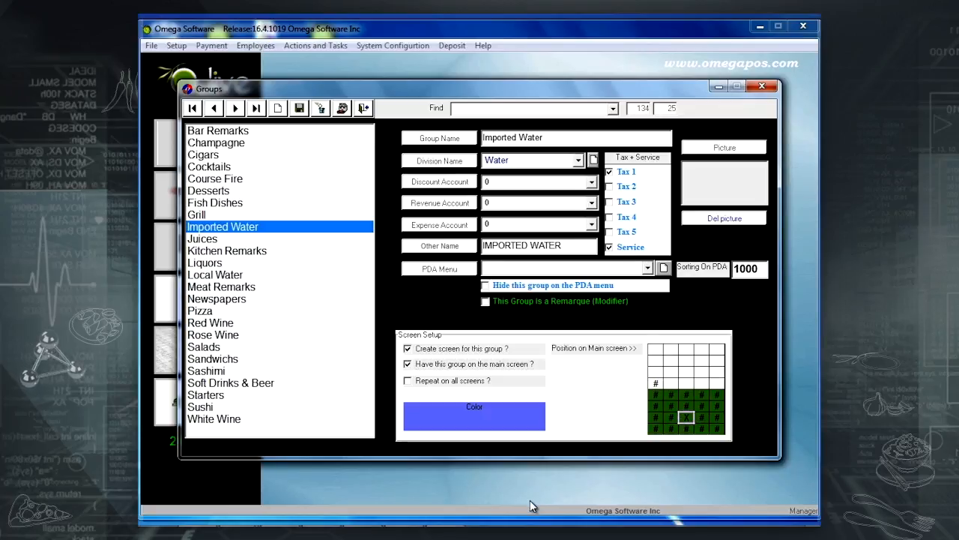
{"action": "left_click", "coordinate": [456, 382]}
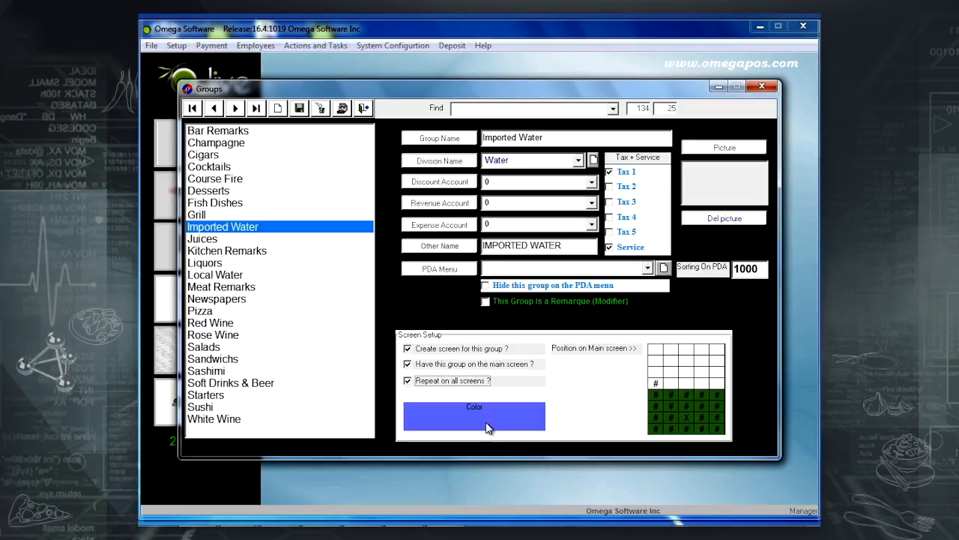
{"action": "left_click", "coordinate": [486, 428]}
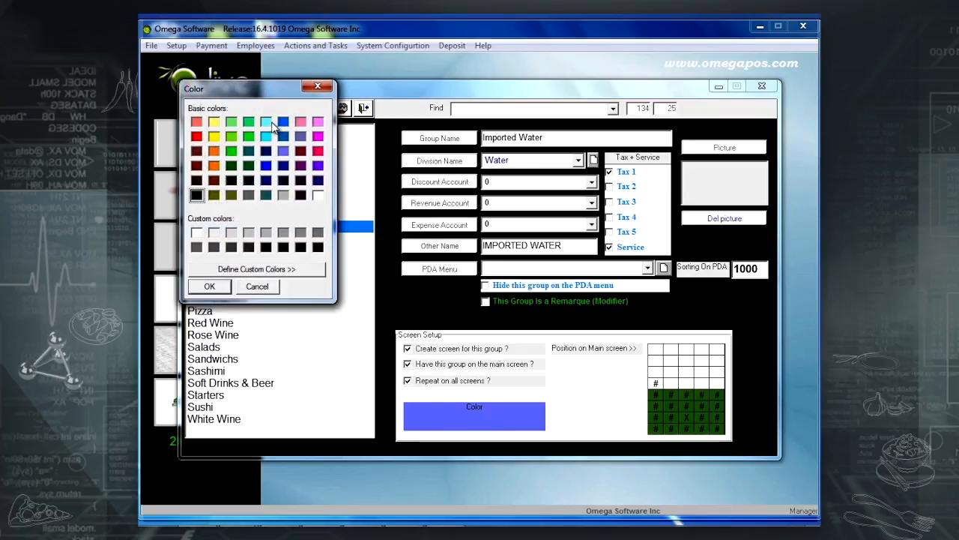
{"action": "left_click", "coordinate": [209, 287]}
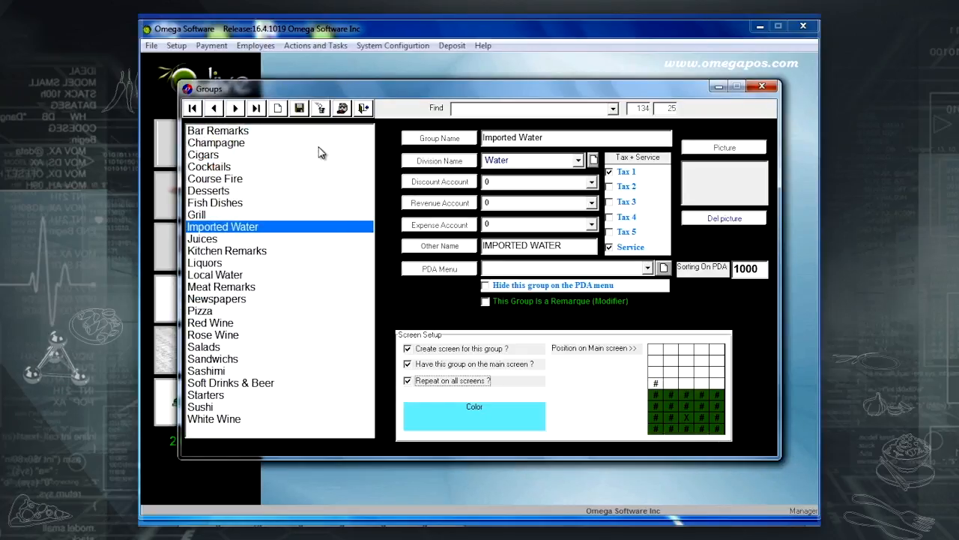
{"action": "left_click", "coordinate": [306, 111]}
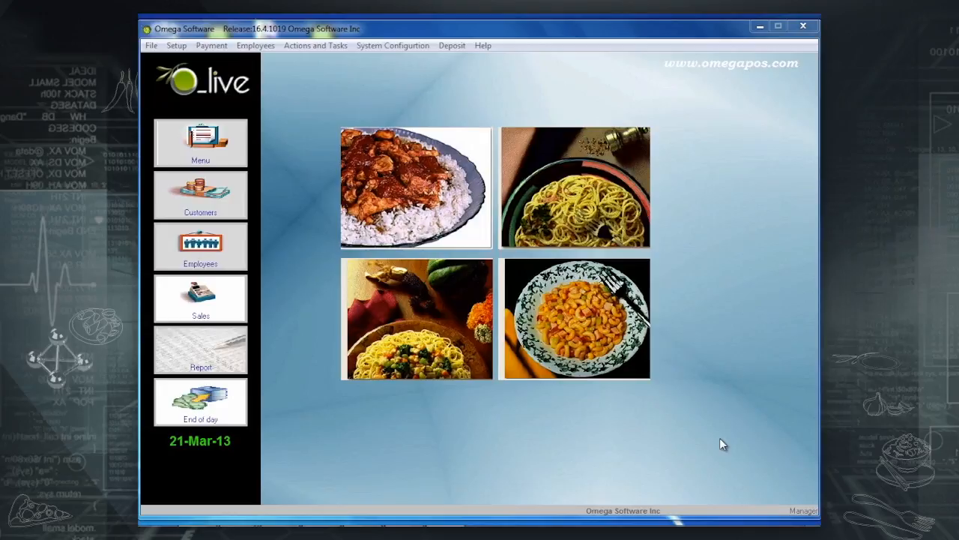
Open the Sales Items editor and filter the item list by 'c'.
{"action": "left_click", "coordinate": [218, 159]}
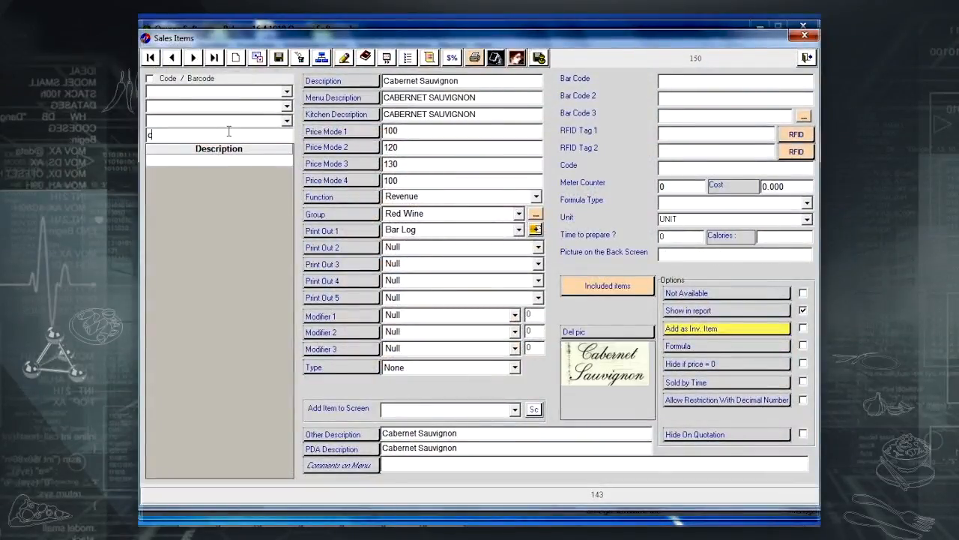
{"action": "left_click", "coordinate": [229, 134]}
{"action": "type", "text": "co"}
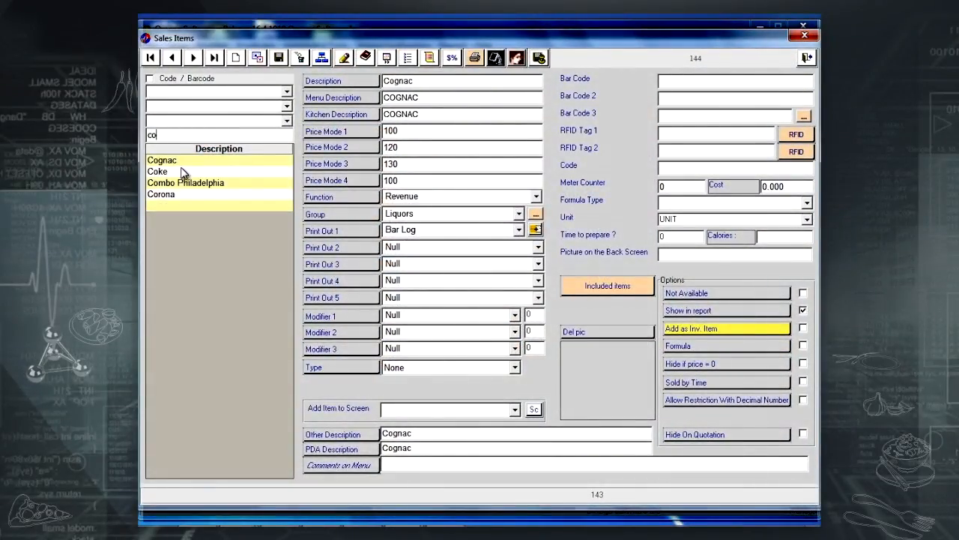
{"action": "key", "text": "BackSpace"}
{"action": "key", "text": "BackSpace"}
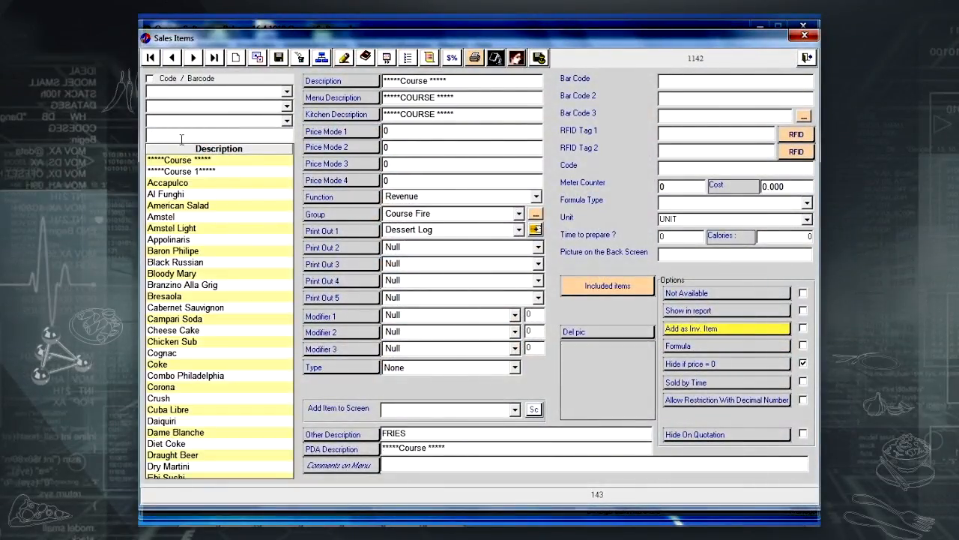
Create a new sales item described as Small Water.
{"action": "left_click", "coordinate": [236, 60]}
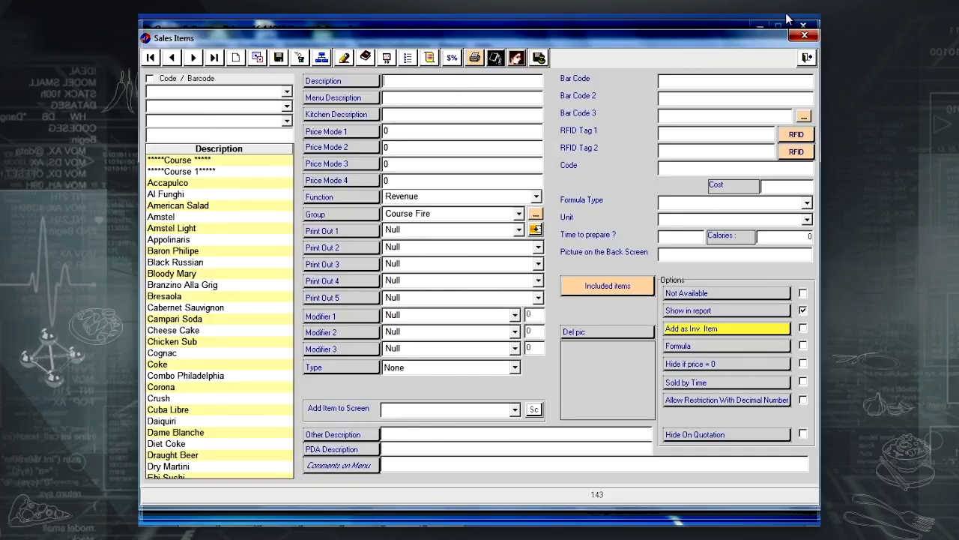
{"action": "type", "text": "Sma"}
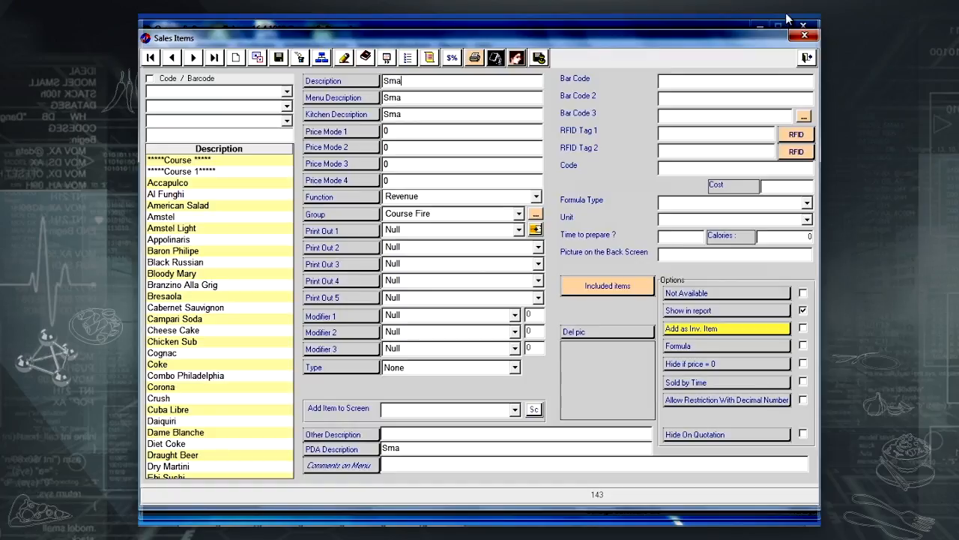
{"action": "type", "text": "ll Water"}
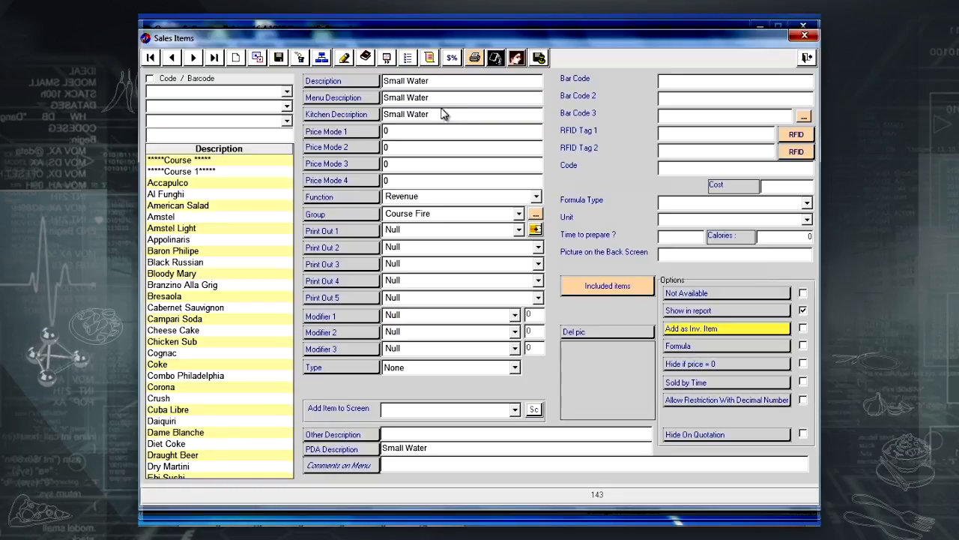
{"action": "left_click", "coordinate": [444, 99]}
{"action": "left_click", "coordinate": [442, 83]}
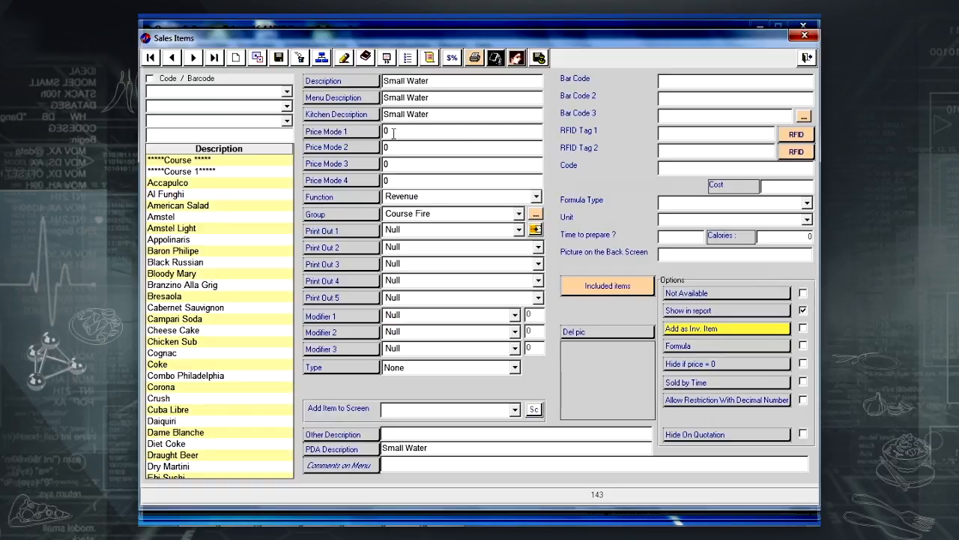
Enter prices 70, 80, 90 and 100 in Price Modes 1–4.
{"action": "left_click_drag", "start_coordinate": [392, 133], "coordinate": [377, 131]}
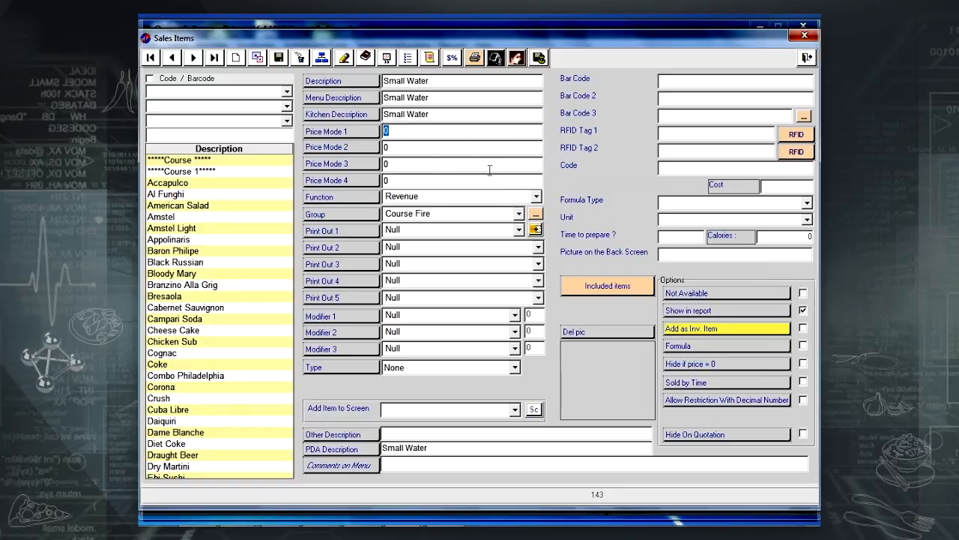
{"action": "type", "text": "70"}
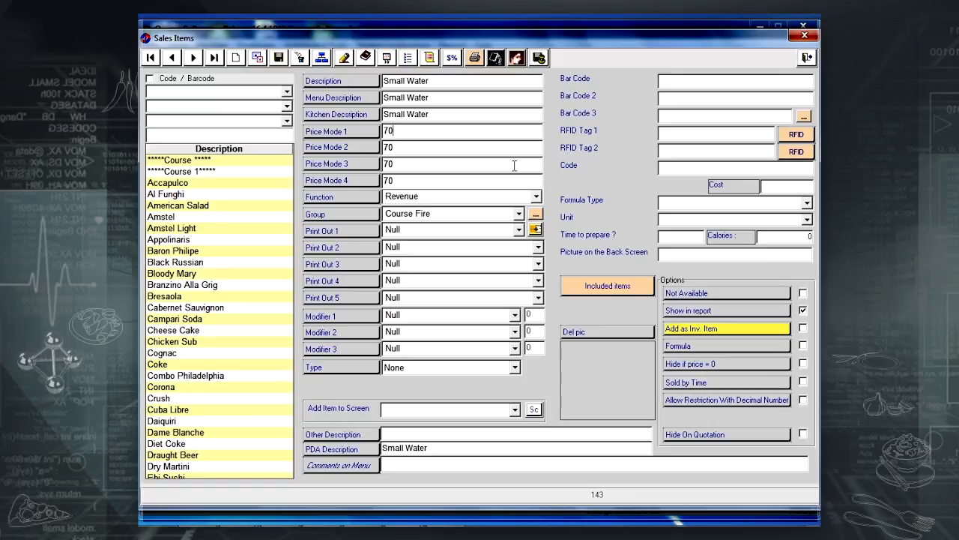
{"action": "key", "text": "Delete"}
{"action": "type", "text": "8"}
{"action": "key", "text": "Return"}
{"action": "key", "text": "Delete"}
{"action": "type", "text": "9"}
{"action": "key", "text": "Return"}
{"action": "key", "text": "Delete"}
{"action": "type", "text": "100"}
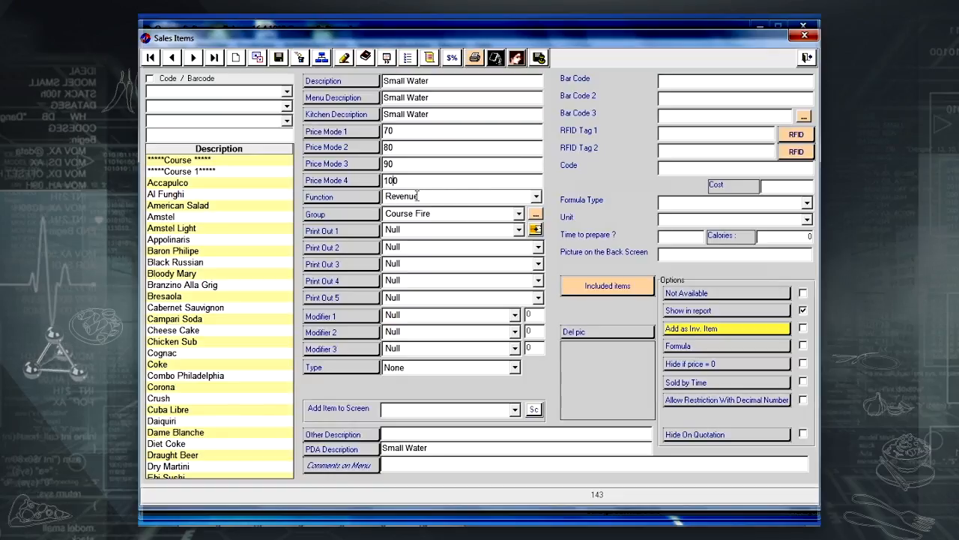
Keep Revenue as the item function and assign SMALL WATER to the Local Water group.
{"action": "left_click", "coordinate": [538, 198]}
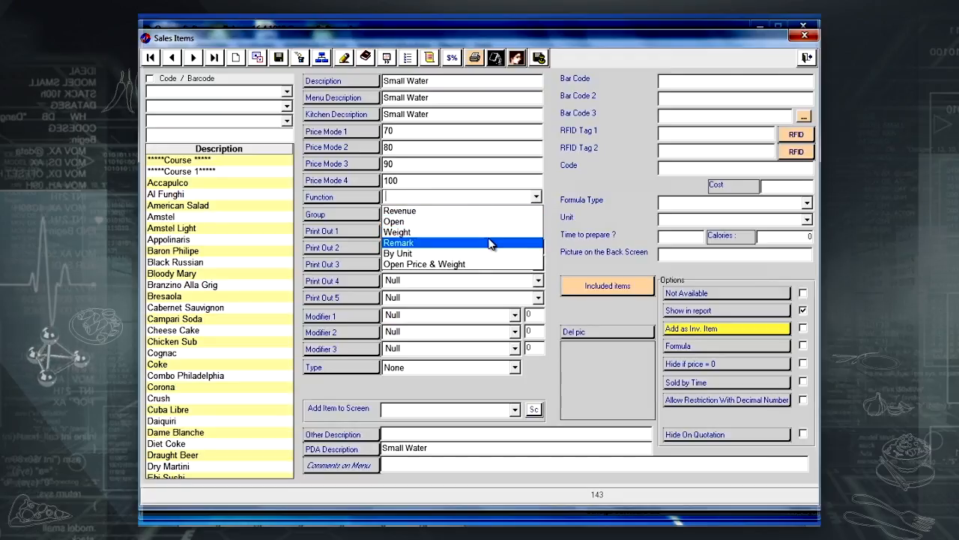
{"action": "left_click", "coordinate": [537, 196]}
{"action": "left_click", "coordinate": [536, 197]}
{"action": "left_click", "coordinate": [514, 213]}
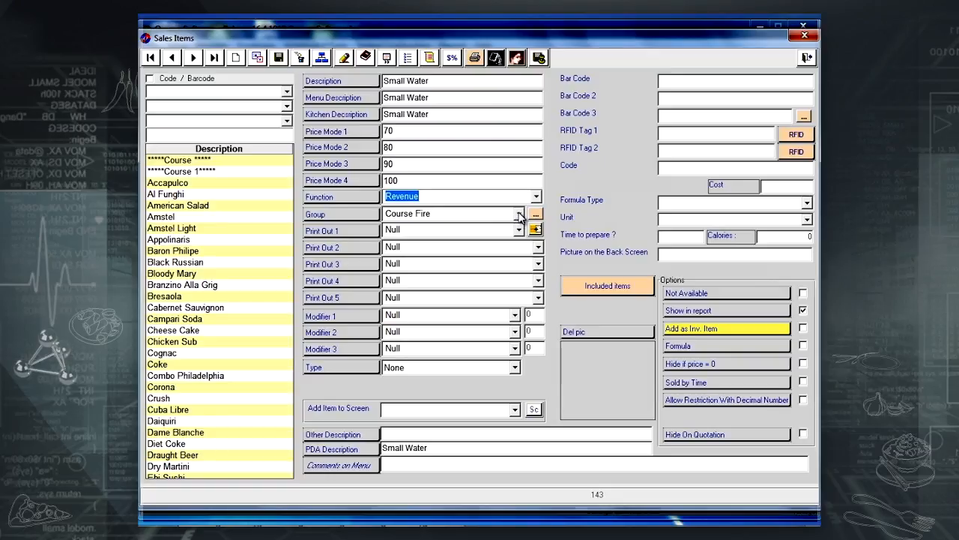
{"action": "left_click", "coordinate": [520, 214]}
{"action": "scroll", "coordinate": [520, 216], "scroll_direction": "down", "scroll_amount": 4}
{"action": "type", "text": "l"}
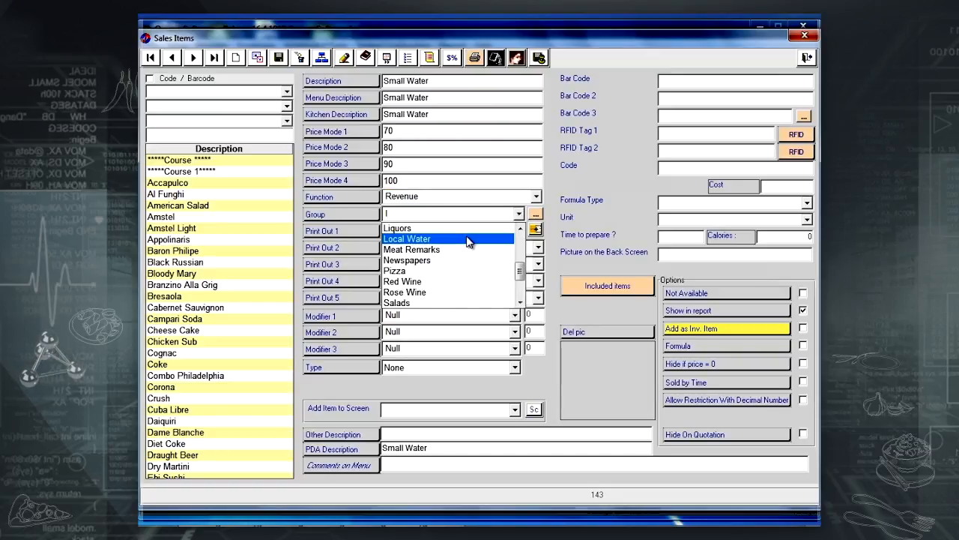
{"action": "left_click", "coordinate": [468, 240]}
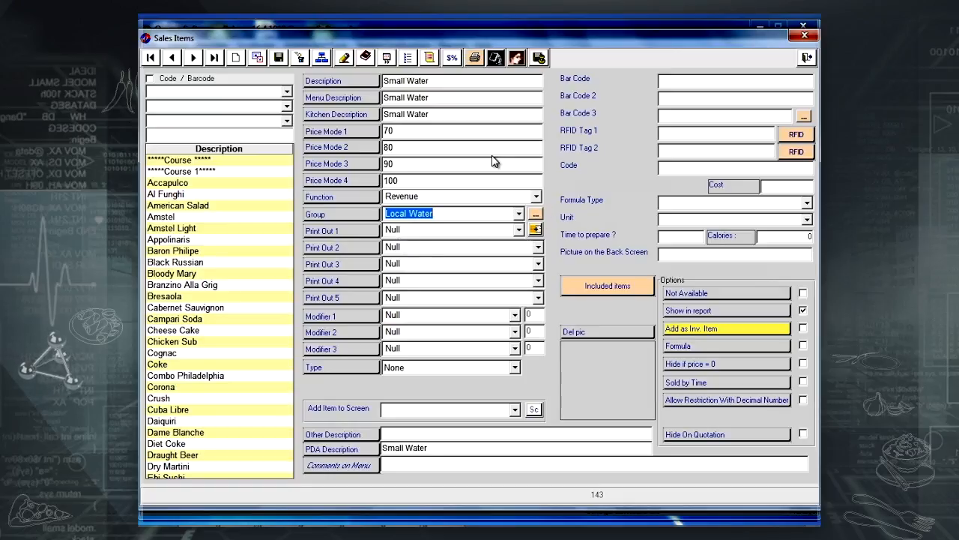
Set print-outs to Bar Log and Pass Log and save the item.
{"action": "left_click", "coordinate": [519, 230]}
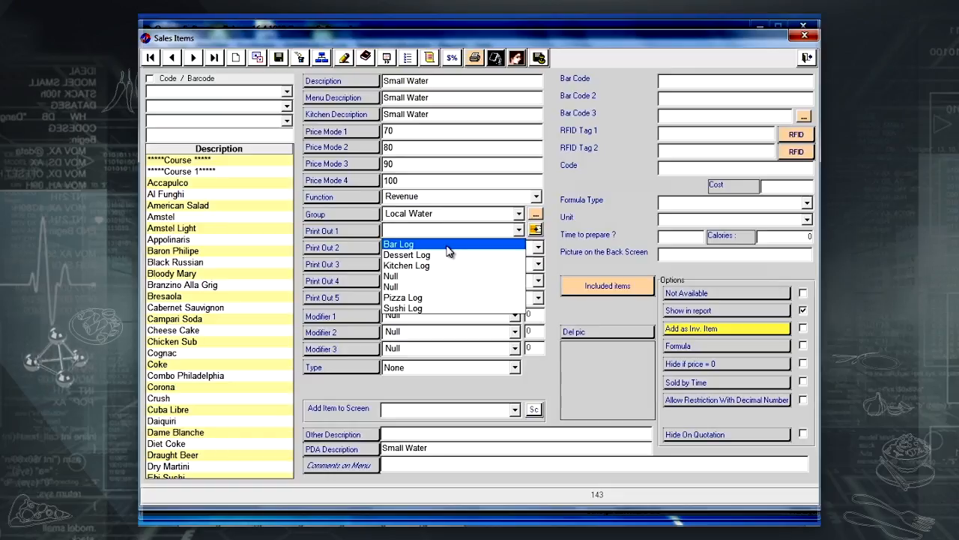
{"action": "left_click", "coordinate": [447, 246]}
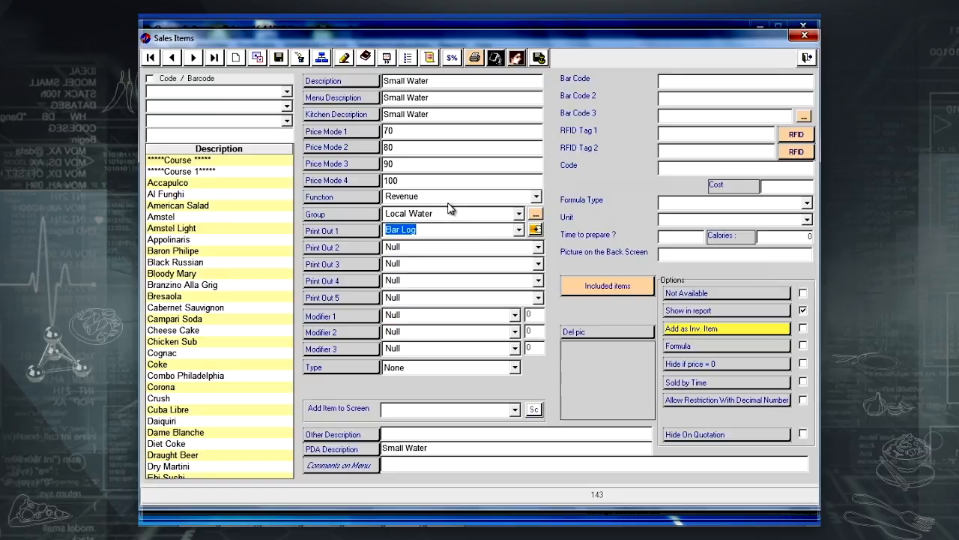
{"action": "left_click", "coordinate": [538, 248]}
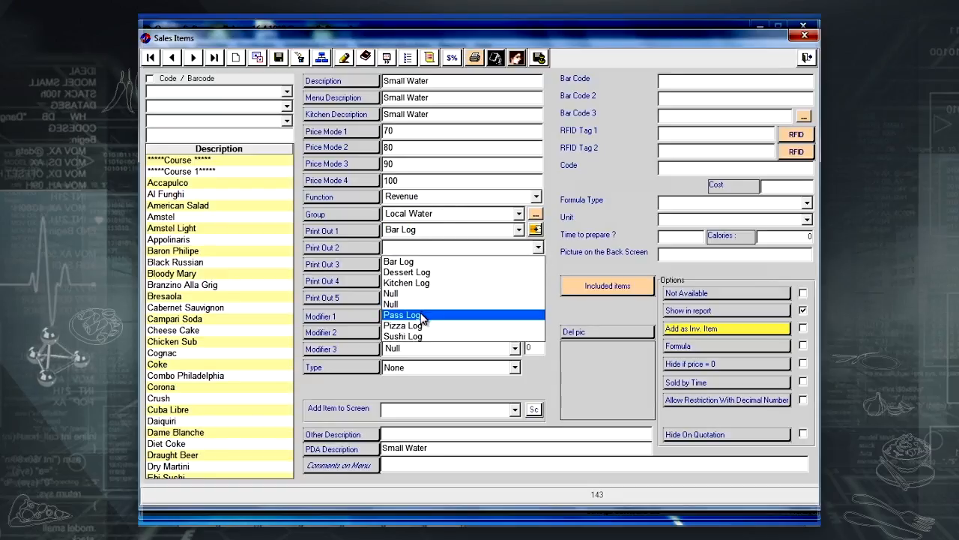
{"action": "left_click", "coordinate": [422, 314]}
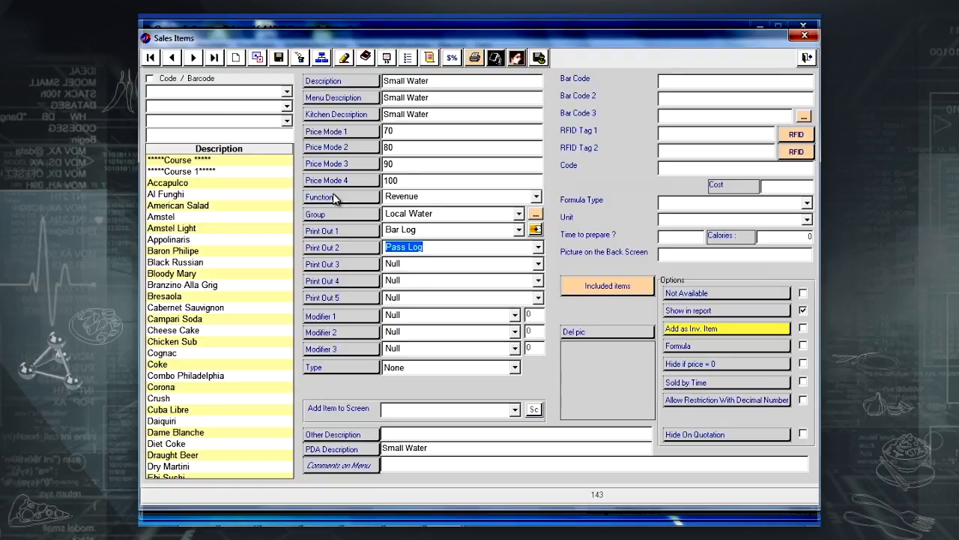
{"action": "left_click", "coordinate": [278, 58]}
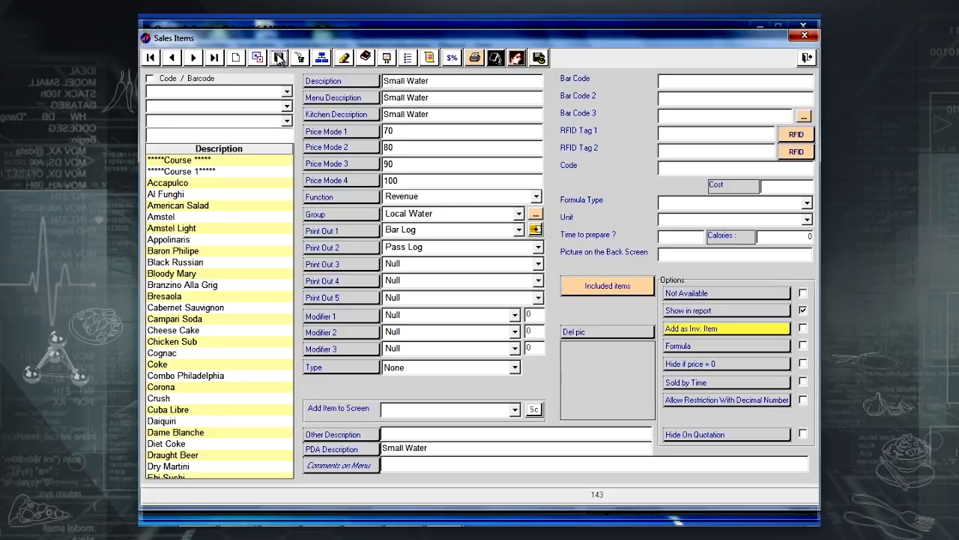
Place SMALL WATER on the WATER sales screen as a cyan button and confirm.
{"action": "left_click", "coordinate": [516, 411]}
{"action": "scroll", "coordinate": [515, 414], "scroll_direction": "down", "scroll_amount": 2}
{"action": "scroll", "coordinate": [516, 414], "scroll_direction": "down", "scroll_amount": 3}
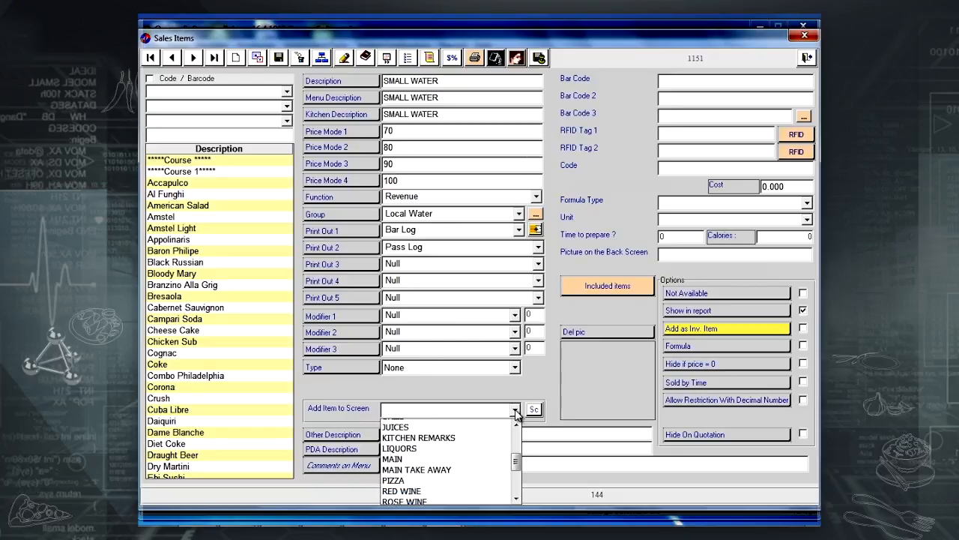
{"action": "scroll", "coordinate": [516, 414], "scroll_direction": "down", "scroll_amount": 6}
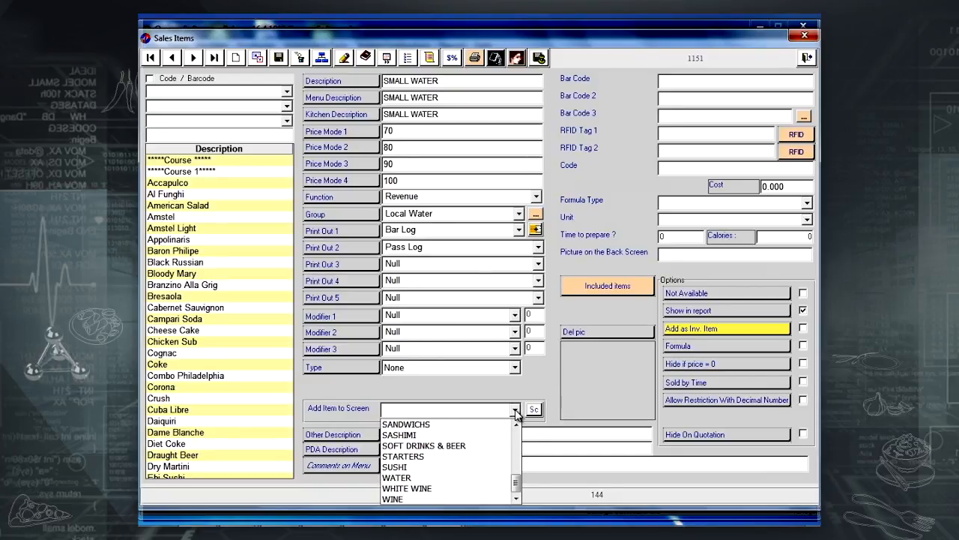
{"action": "left_click", "coordinate": [449, 477]}
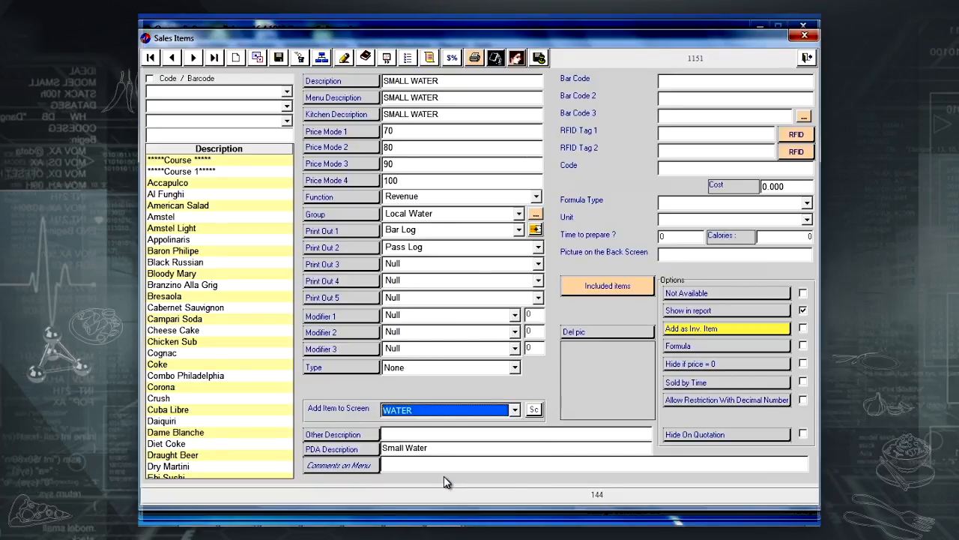
{"action": "left_click", "coordinate": [534, 412]}
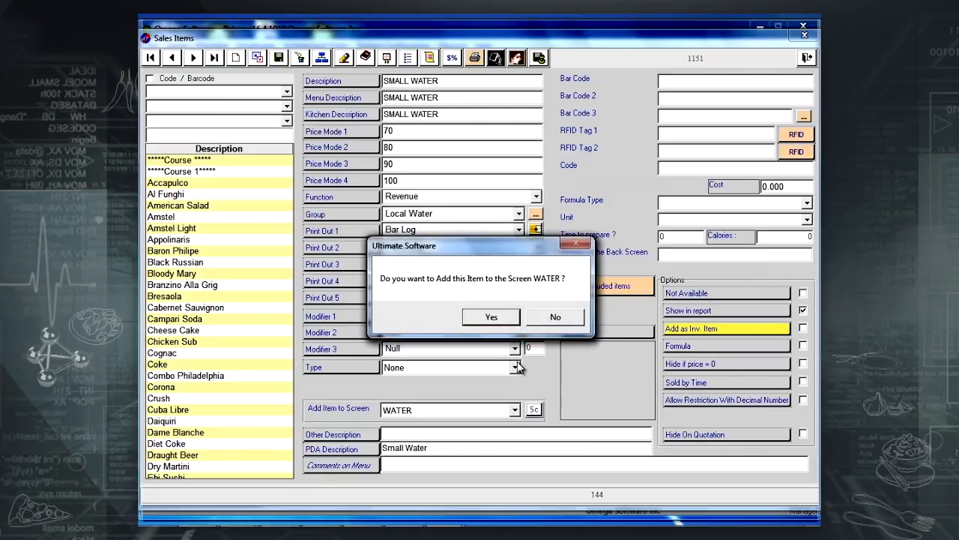
{"action": "left_click", "coordinate": [500, 317]}
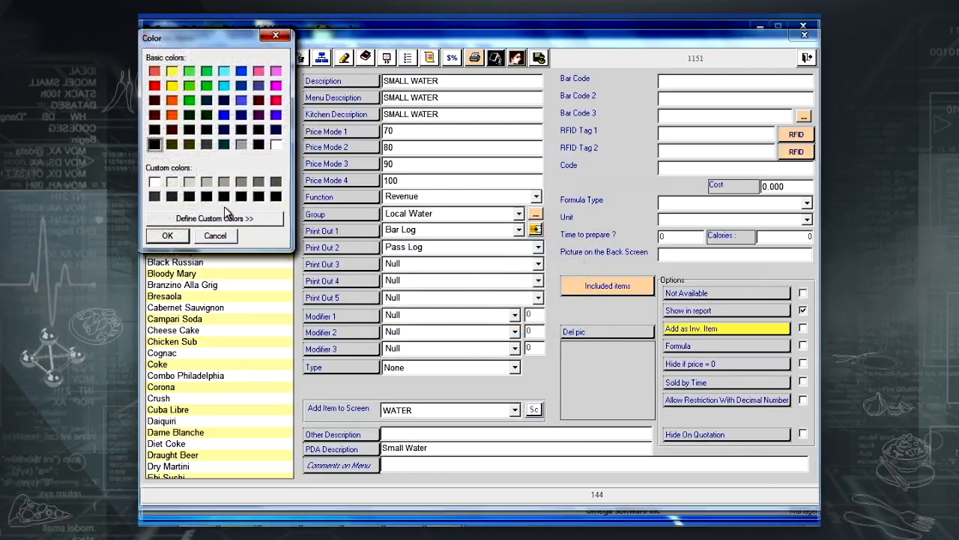
{"action": "left_click", "coordinate": [224, 71]}
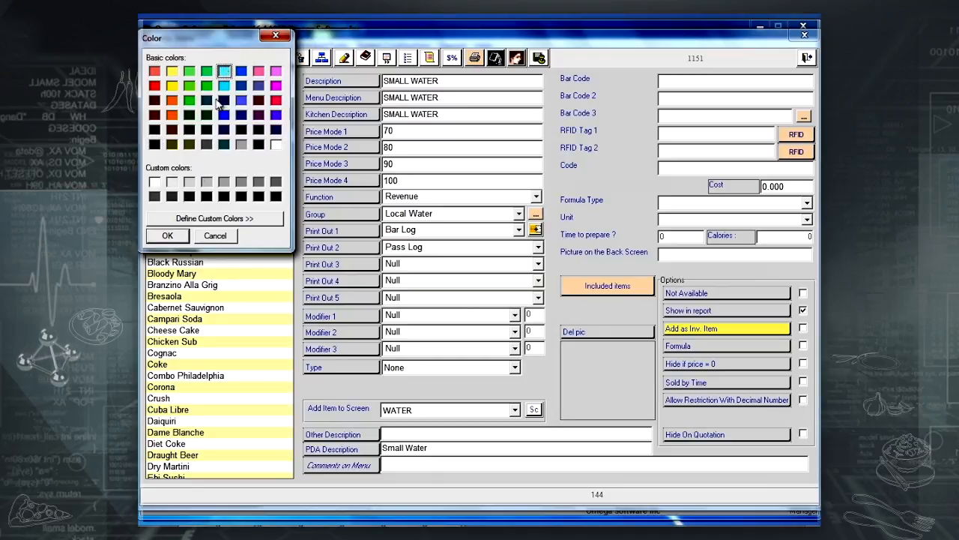
{"action": "left_click", "coordinate": [168, 235]}
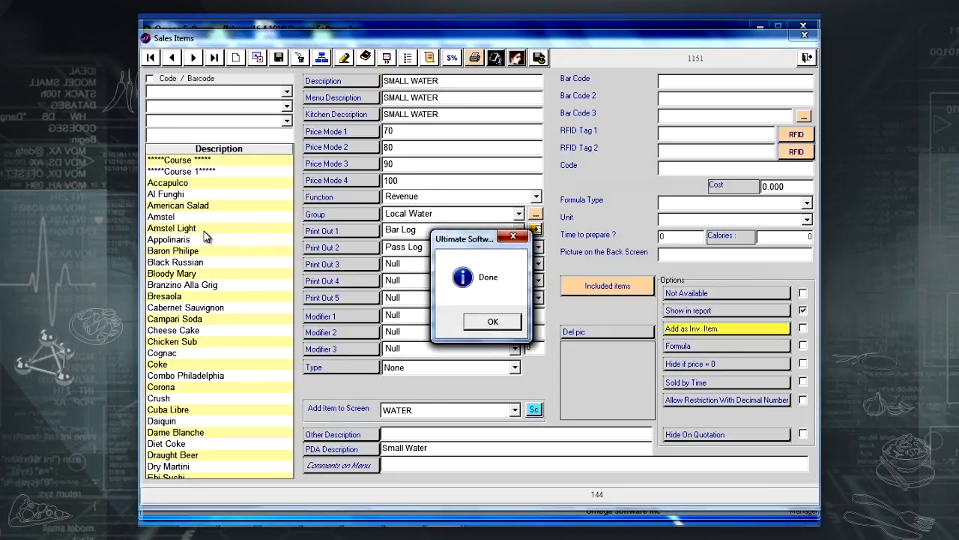
{"action": "left_click", "coordinate": [485, 321]}
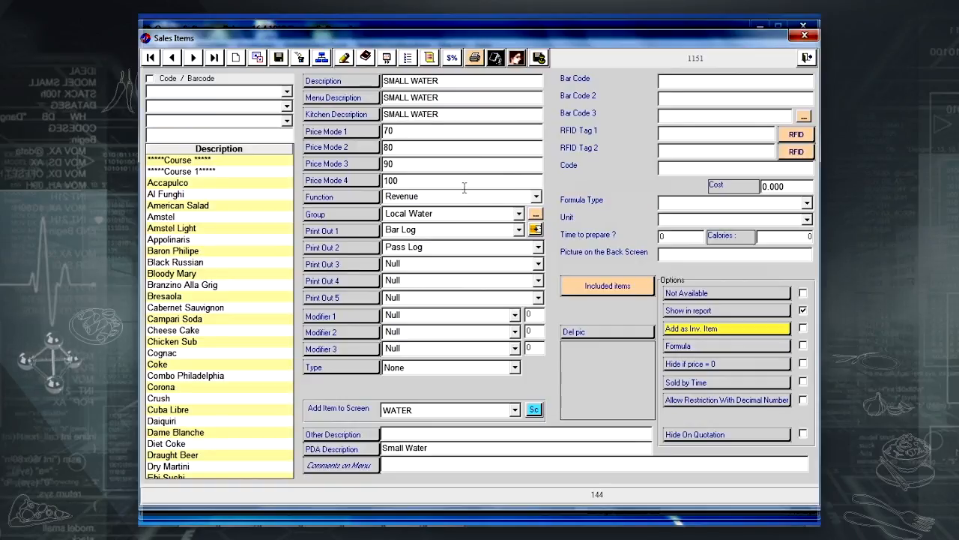
Find Coke, set its Price Mode 1 to 110, rename it Cola and save.
{"action": "left_click", "coordinate": [187, 135]}
{"action": "type", "text": "co"}
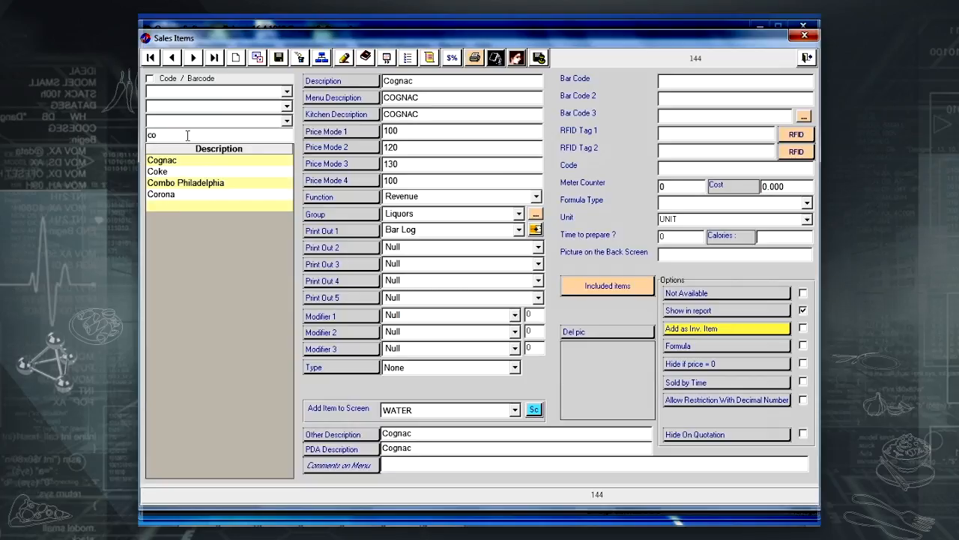
{"action": "key", "text": "Down"}
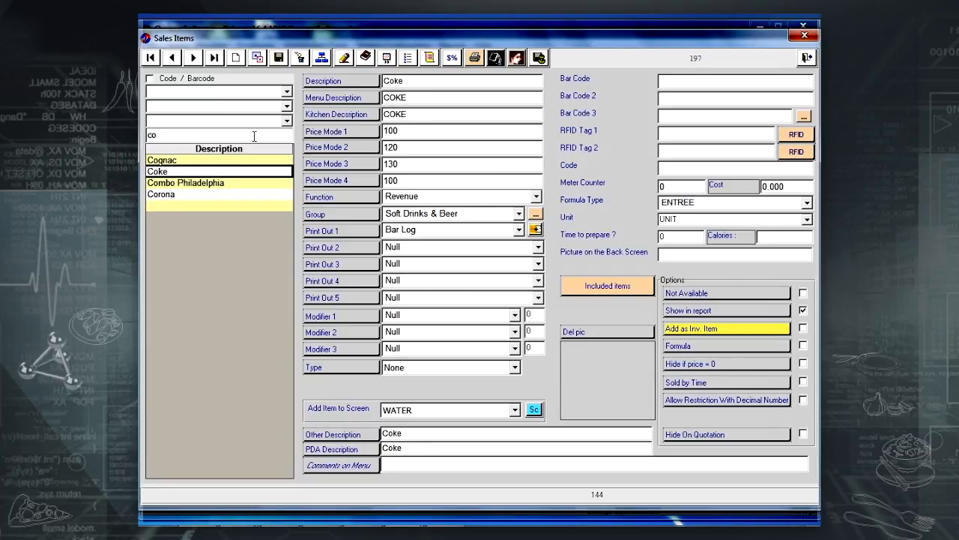
{"action": "left_click", "coordinate": [422, 129]}
{"action": "key", "text": "BackSpace"}
{"action": "key", "text": "BackSpace"}
{"action": "key", "text": "BackSpace"}
{"action": "type", "text": "110"}
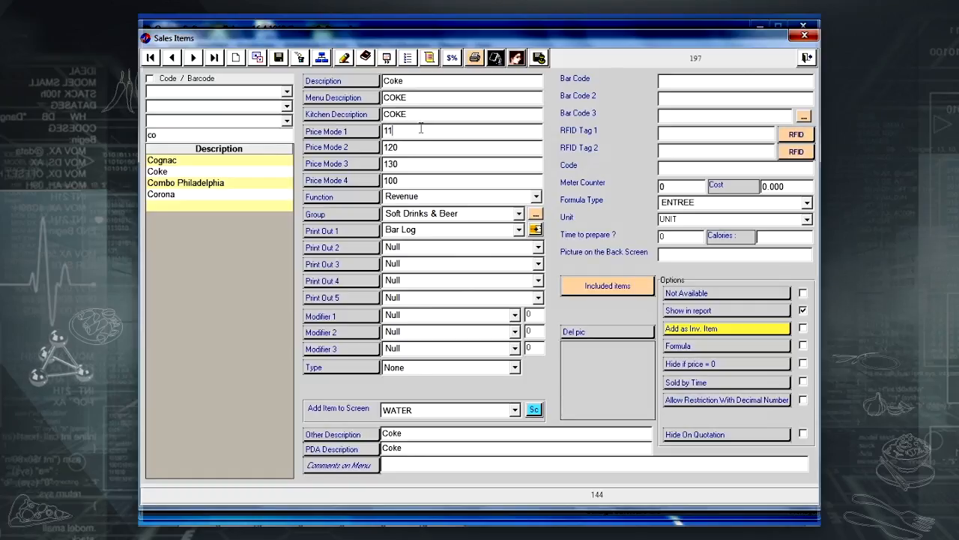
{"action": "left_click", "coordinate": [423, 83]}
{"action": "key", "text": "BackSpace"}
{"action": "key", "text": "BackSpace"}
{"action": "type", "text": "la"}
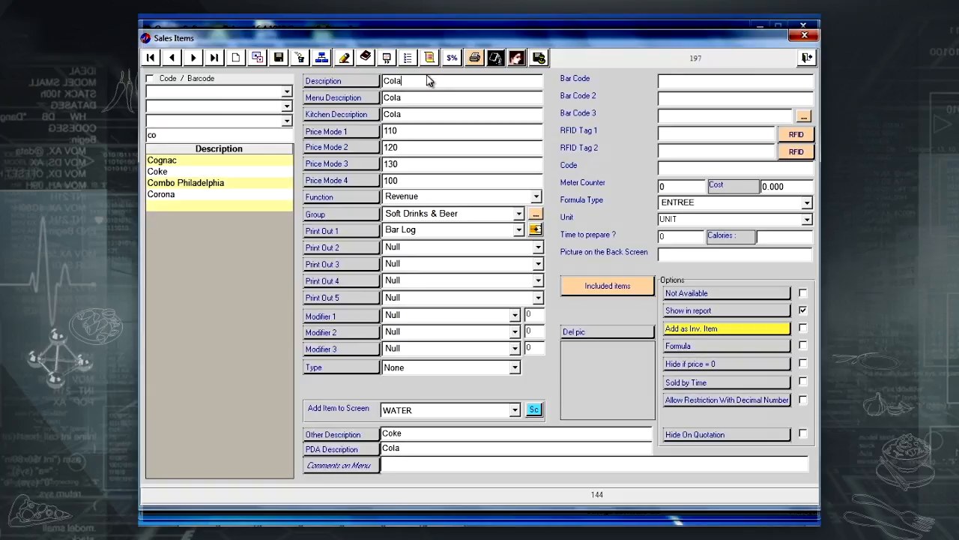
{"action": "left_click", "coordinate": [281, 55]}
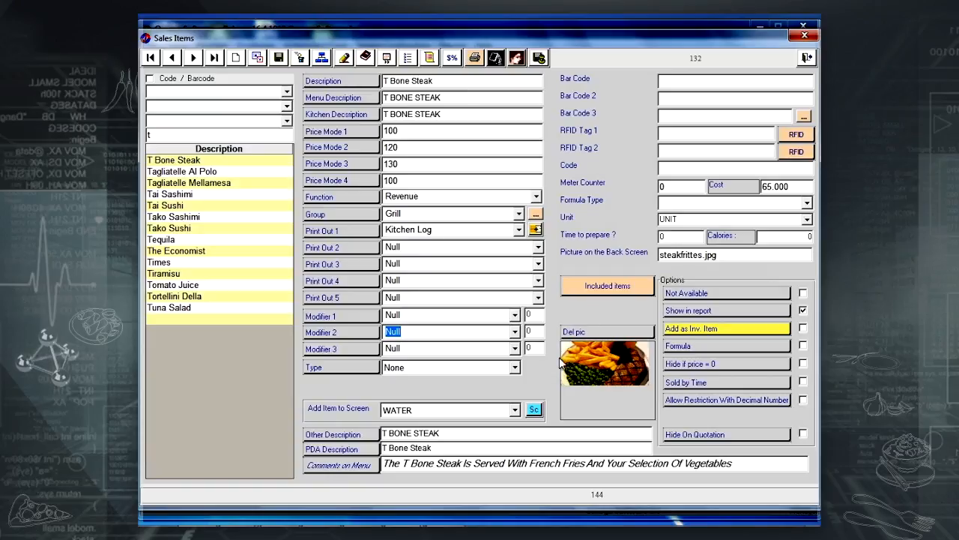
Set T Bone Steak's first modifier to Meat Remarks with quantity 1.
{"action": "left_click", "coordinate": [513, 315]}
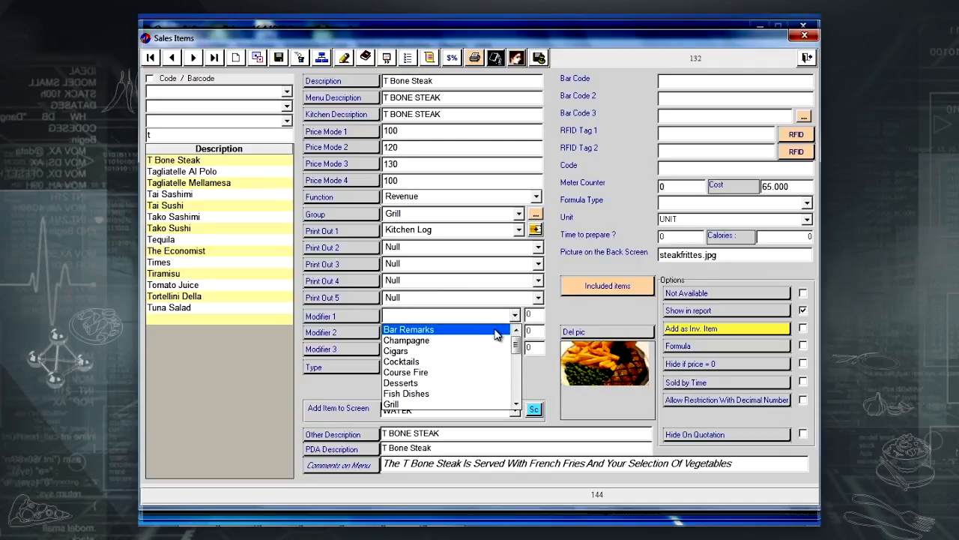
{"action": "scroll", "coordinate": [487, 345], "scroll_direction": "down", "scroll_amount": 2}
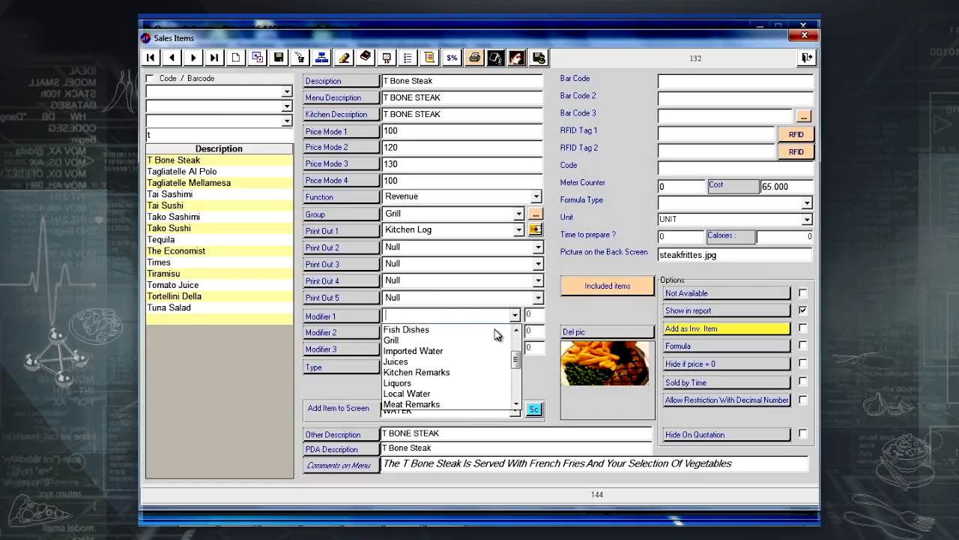
{"action": "left_click", "coordinate": [447, 407]}
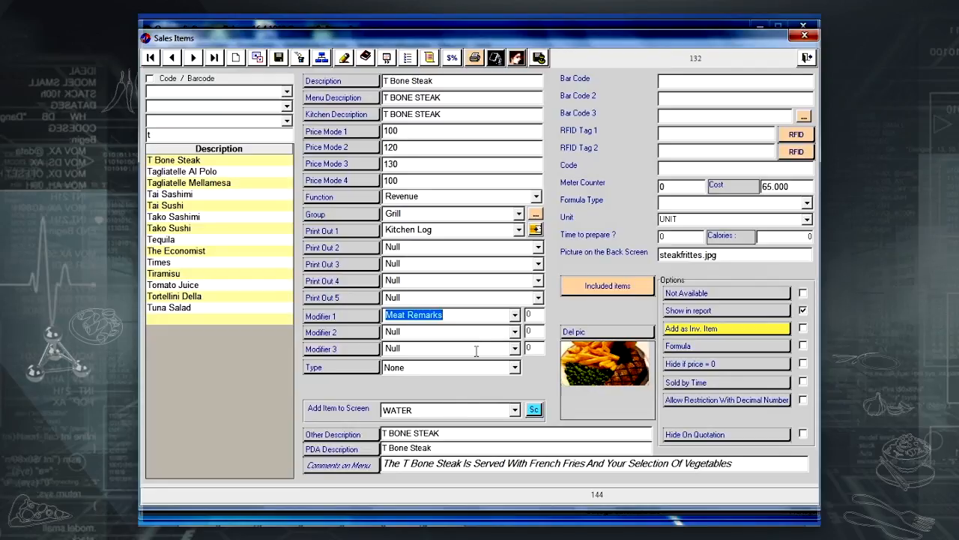
{"action": "left_click", "coordinate": [537, 318]}
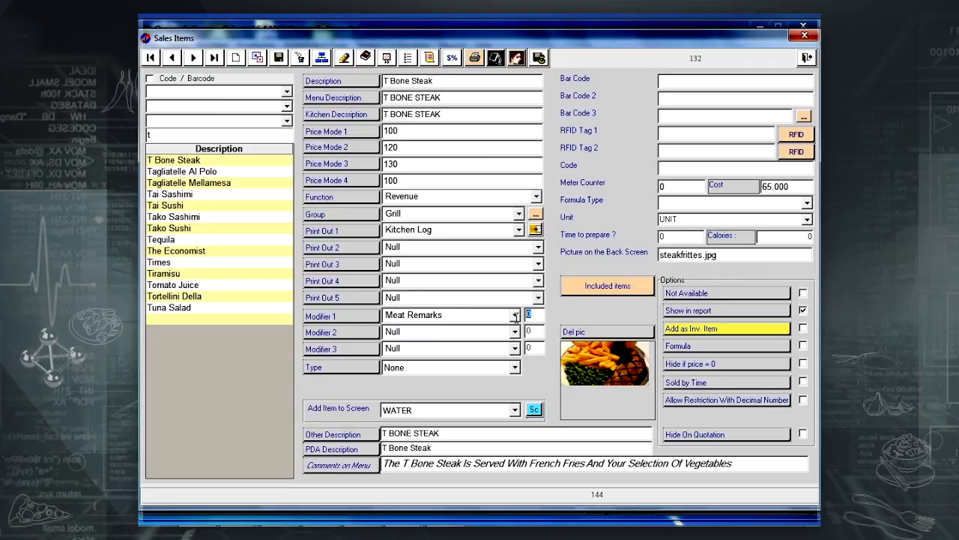
{"action": "type", "text": "1"}
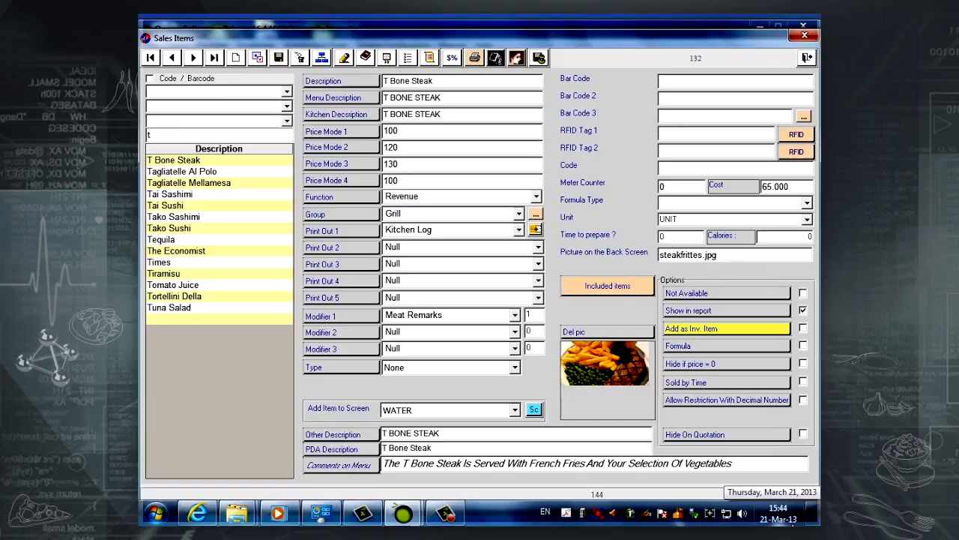
Add Kitchen Remarks as the second modifier and save the item.
{"action": "left_click", "coordinate": [516, 334]}
{"action": "type", "text": "k"}
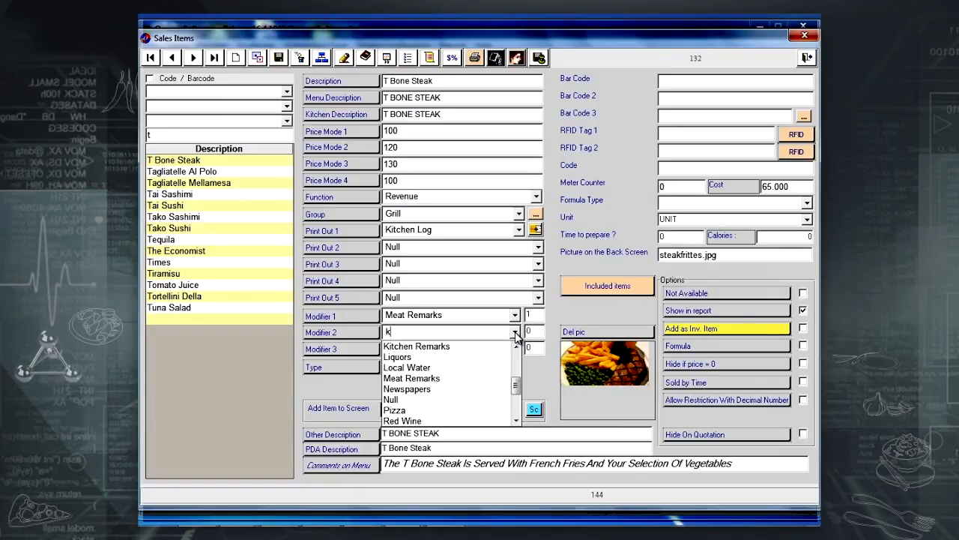
{"action": "left_click", "coordinate": [461, 347]}
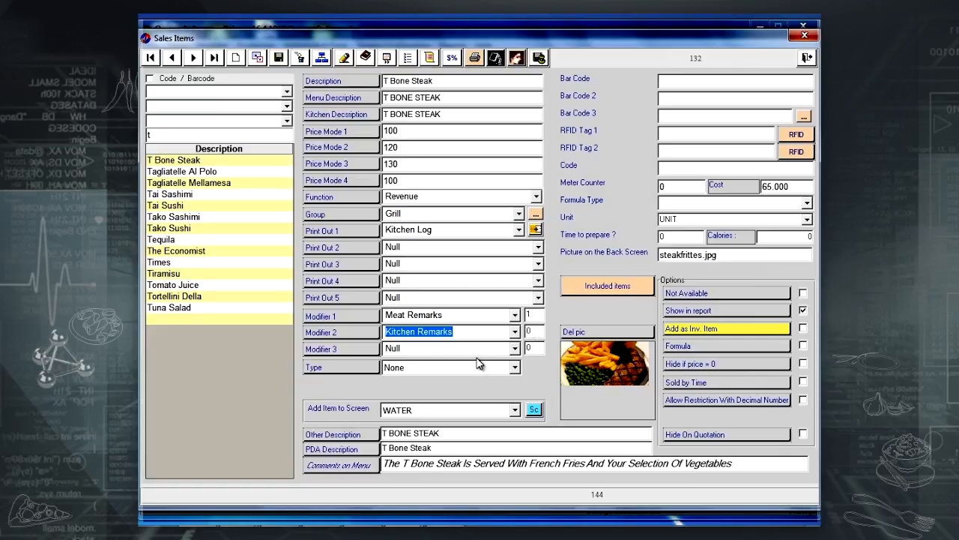
{"action": "left_click", "coordinate": [278, 59]}
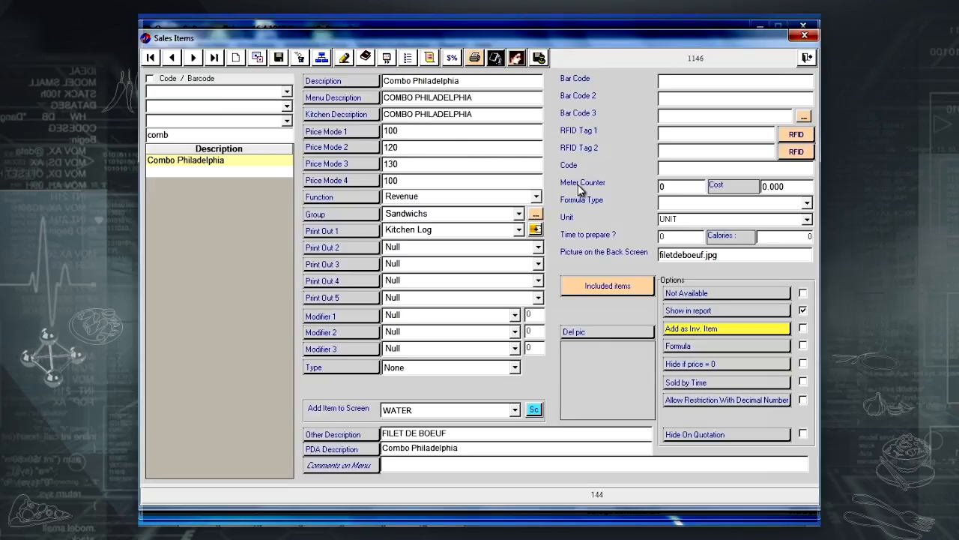
Add Philadelphia as a free included item of Combo Philadelphia.
{"action": "left_click", "coordinate": [595, 287]}
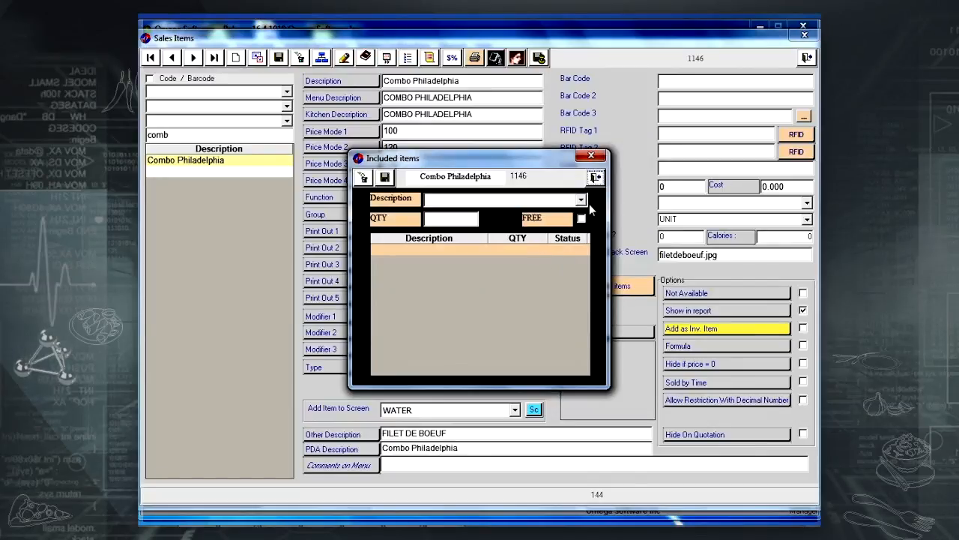
{"action": "left_click", "coordinate": [582, 201]}
{"action": "type", "text": "phia"}
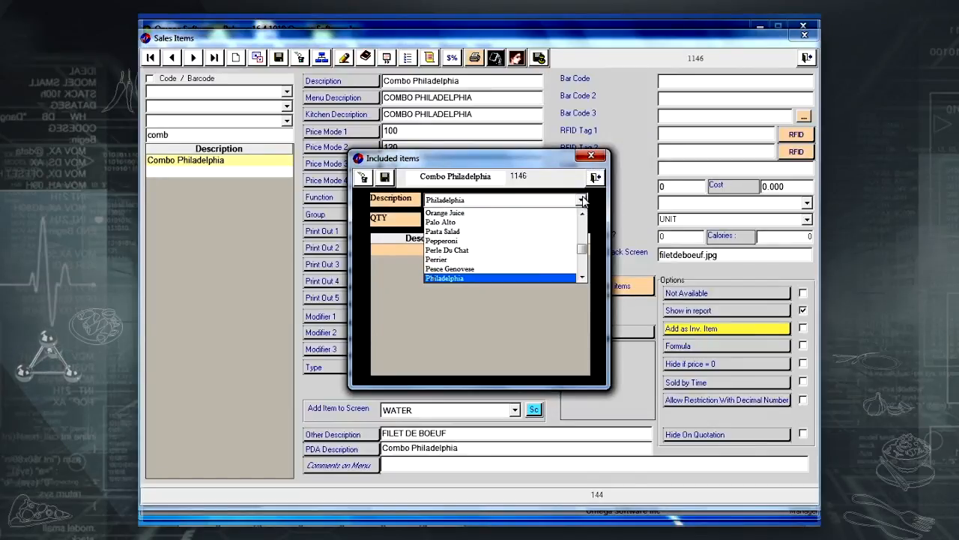
{"action": "left_click", "coordinate": [495, 278]}
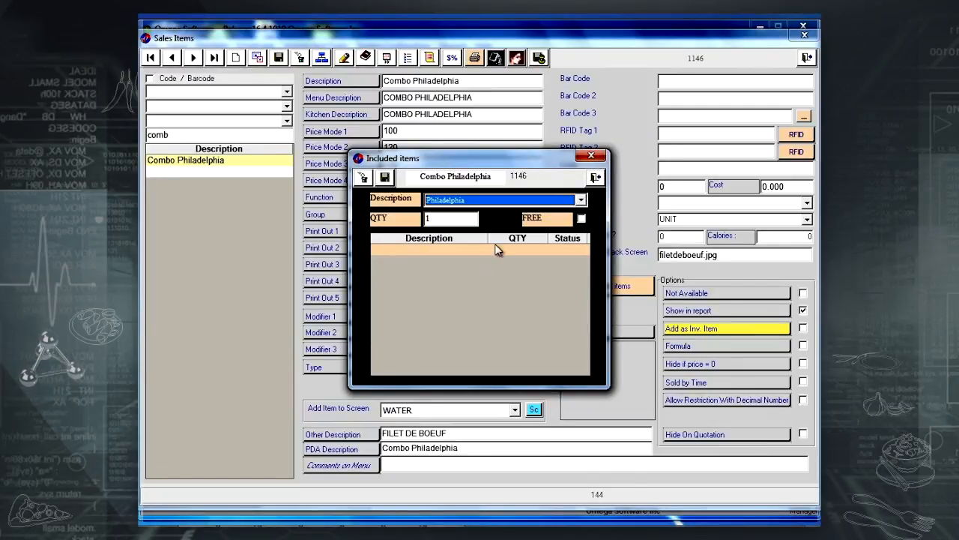
{"action": "left_click", "coordinate": [582, 218]}
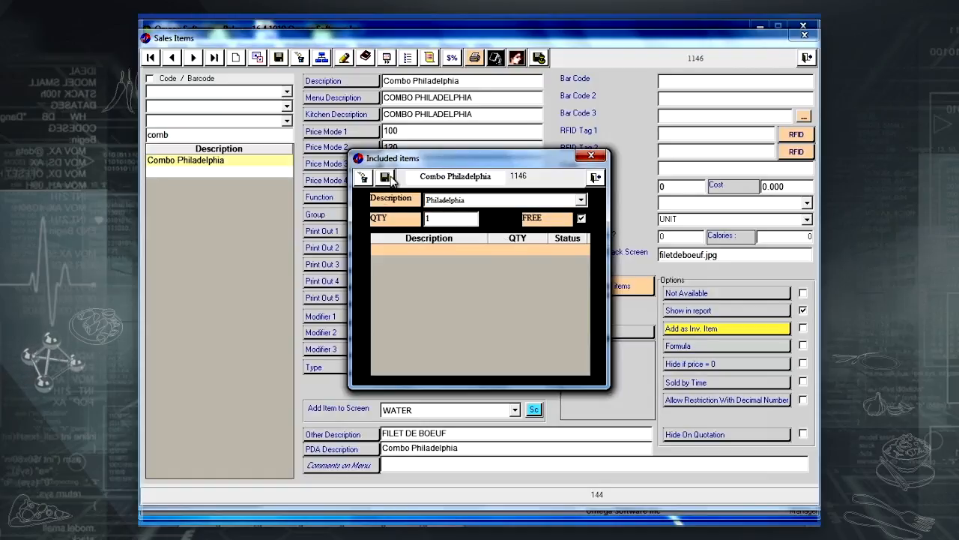
{"action": "left_click", "coordinate": [385, 178]}
Add Cola as a free included item and close the included items window.
{"action": "left_click", "coordinate": [580, 200]}
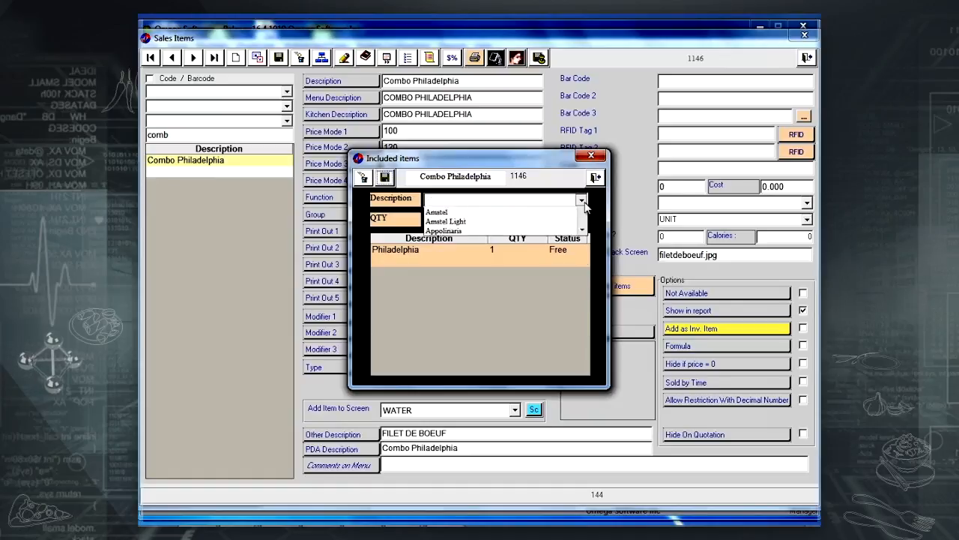
{"action": "type", "text": "c"}
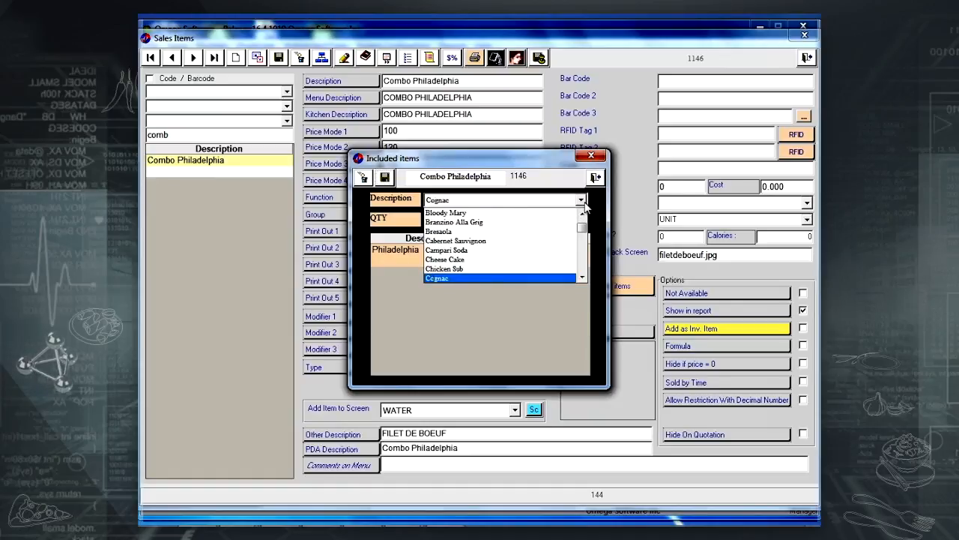
{"action": "type", "text": "ol"}
{"action": "key", "text": "Return"}
{"action": "left_click", "coordinate": [582, 218]}
{"action": "left_click", "coordinate": [385, 178]}
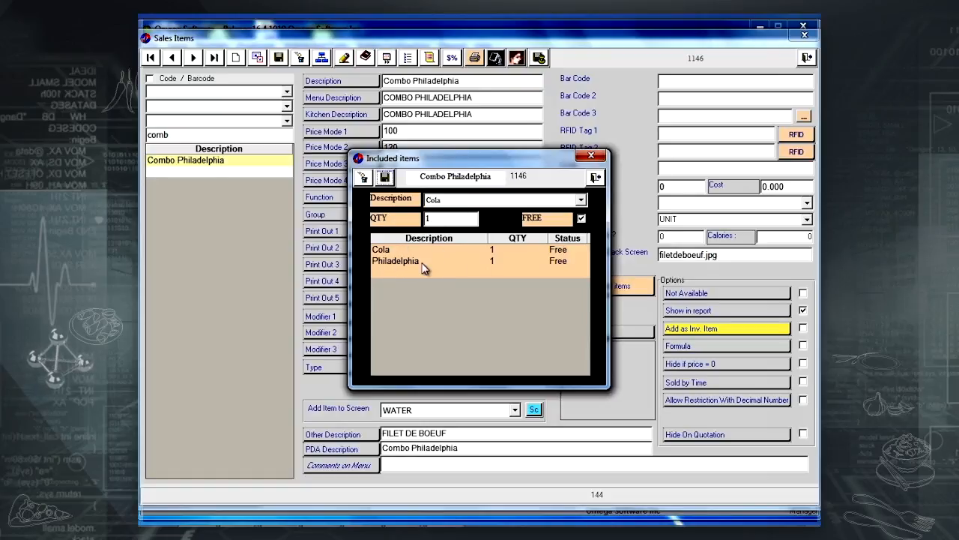
{"action": "left_click", "coordinate": [595, 178]}
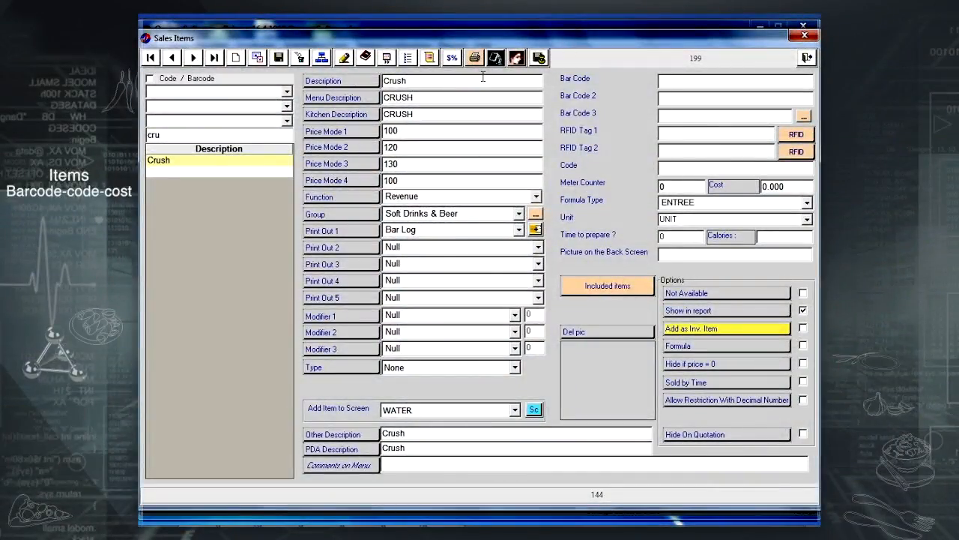
{"action": "type", "text": "5285000320388"}
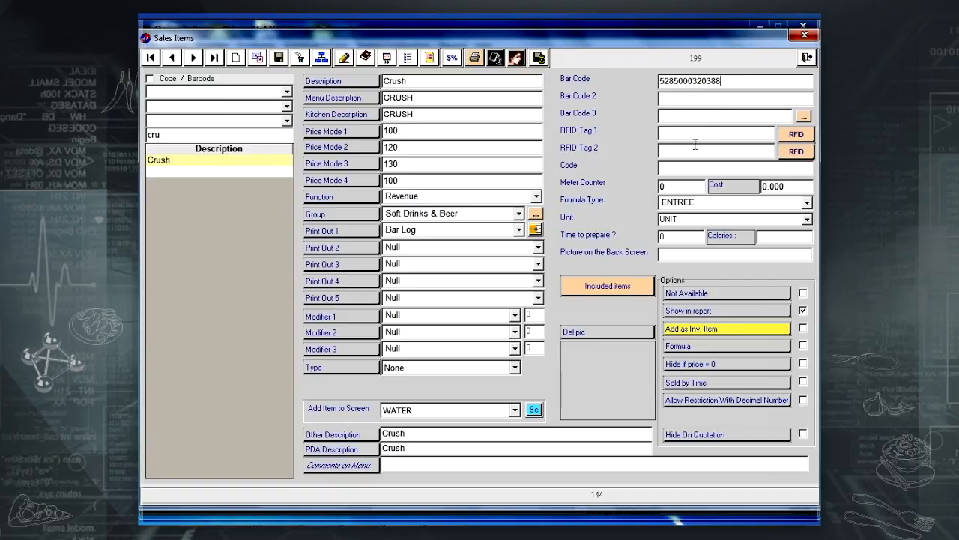
{"action": "left_click", "coordinate": [683, 167]}
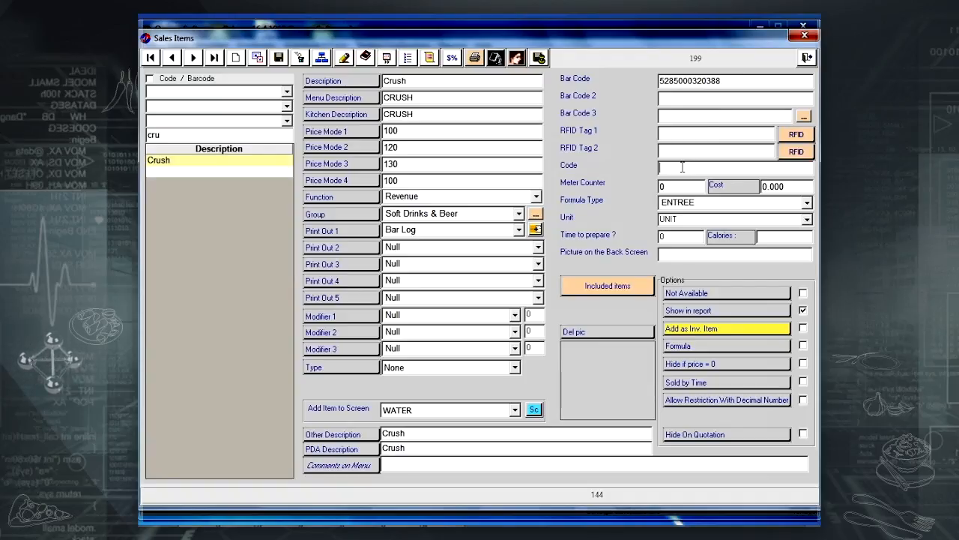
{"action": "double_click", "coordinate": [744, 83]}
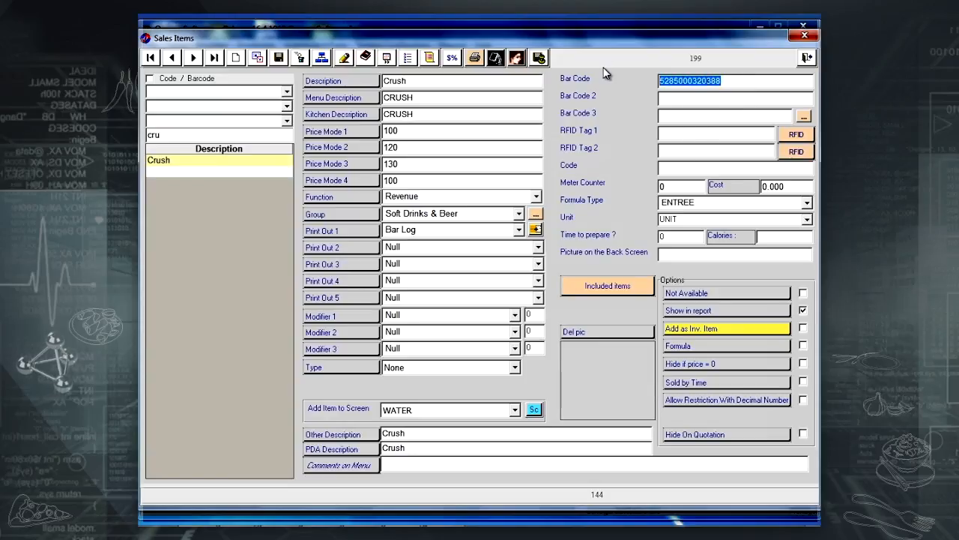
{"action": "key", "text": "Delete"}
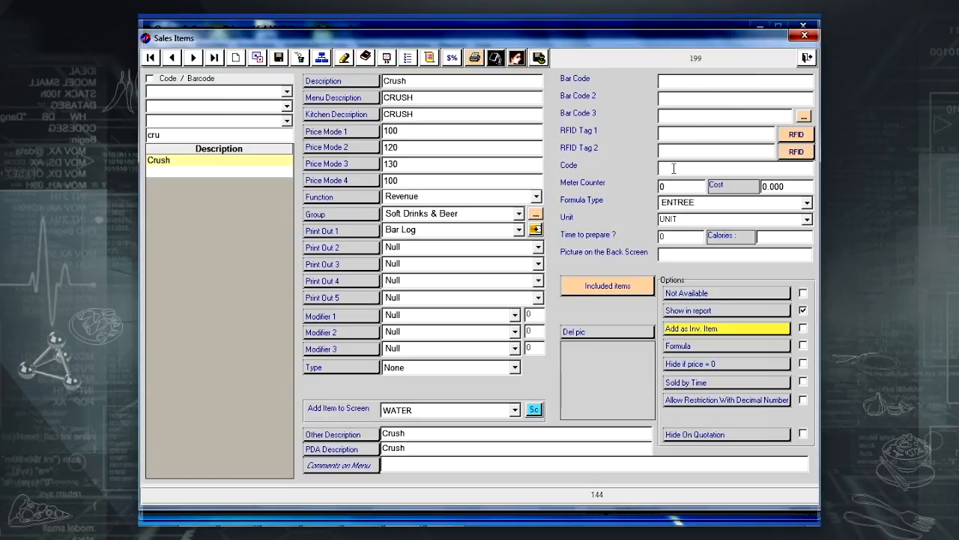
{"action": "type", "text": "12"}
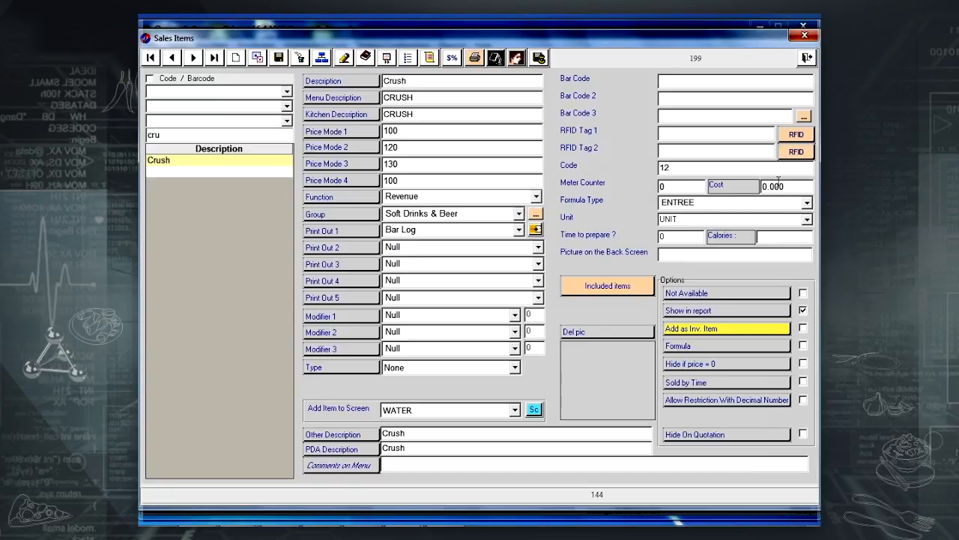
{"action": "left_click_drag", "start_coordinate": [787, 188], "coordinate": [739, 188]}
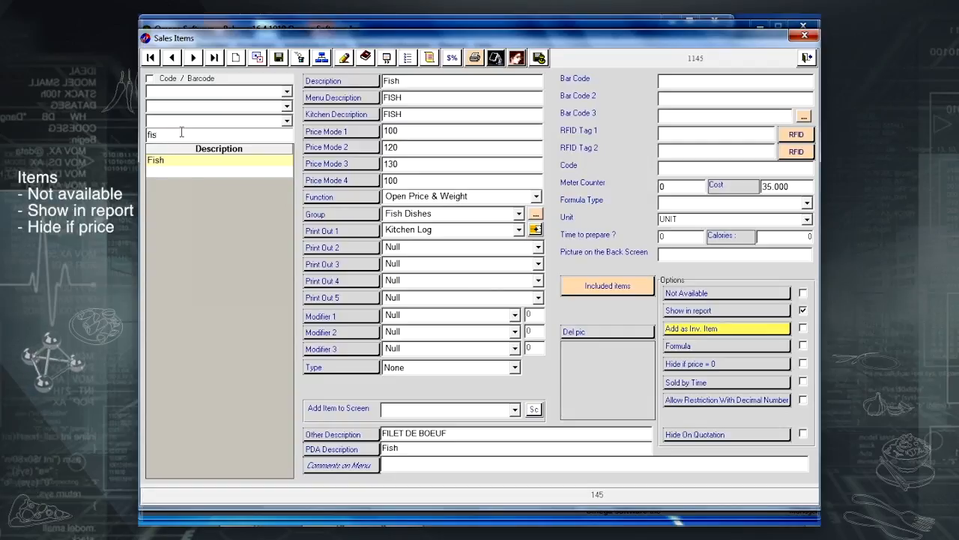
Mark Fish as Not Available and toggle Show in report for No Ice.
{"action": "left_click", "coordinate": [803, 293]}
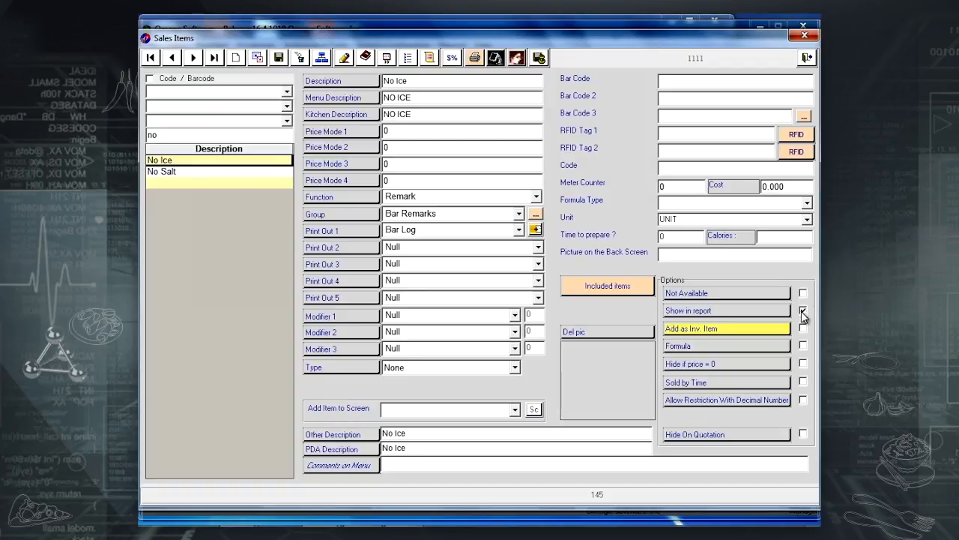
{"action": "left_click", "coordinate": [802, 311]}
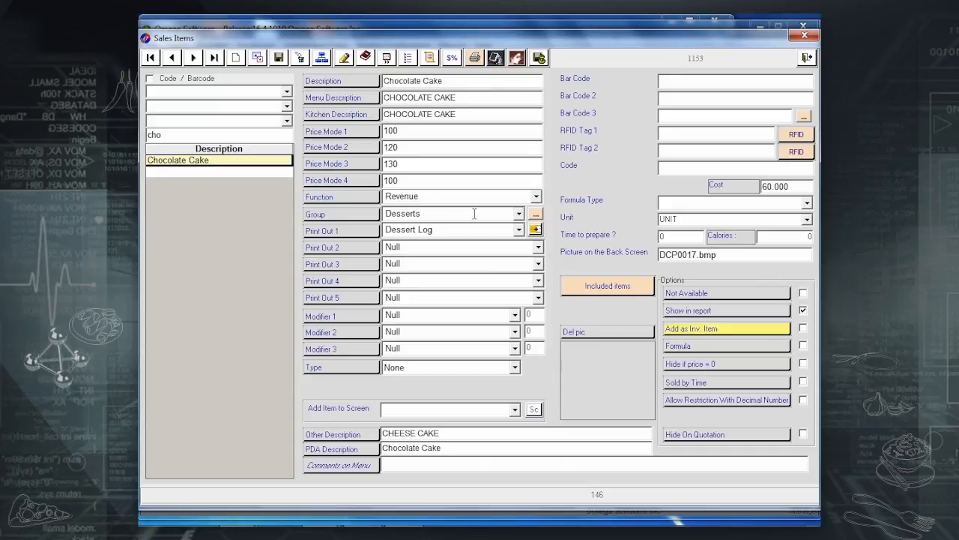
Attach the DCP0020.bmp cake picture to Chocolate Cake and save the item.
{"action": "left_click", "coordinate": [516, 59]}
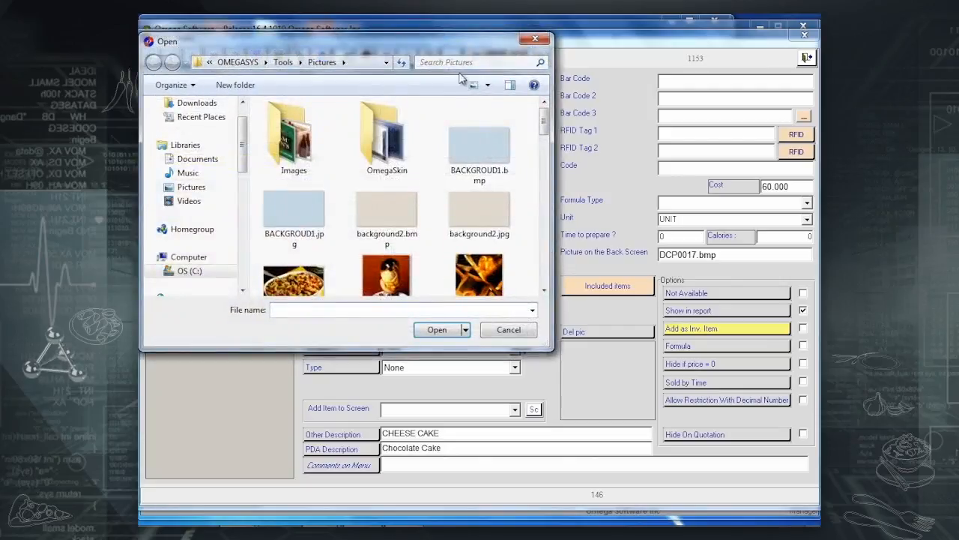
{"action": "left_click", "coordinate": [297, 218]}
{"action": "scroll", "coordinate": [291, 226], "scroll_direction": "down", "scroll_amount": 3}
{"action": "scroll", "coordinate": [293, 232], "scroll_direction": "down", "scroll_amount": 2}
{"action": "scroll", "coordinate": [293, 232], "scroll_direction": "up", "scroll_amount": 1}
{"action": "scroll", "coordinate": [293, 233], "scroll_direction": "down", "scroll_amount": 1}
{"action": "scroll", "coordinate": [293, 232], "scroll_direction": "down", "scroll_amount": 3}
{"action": "left_click", "coordinate": [294, 239]}
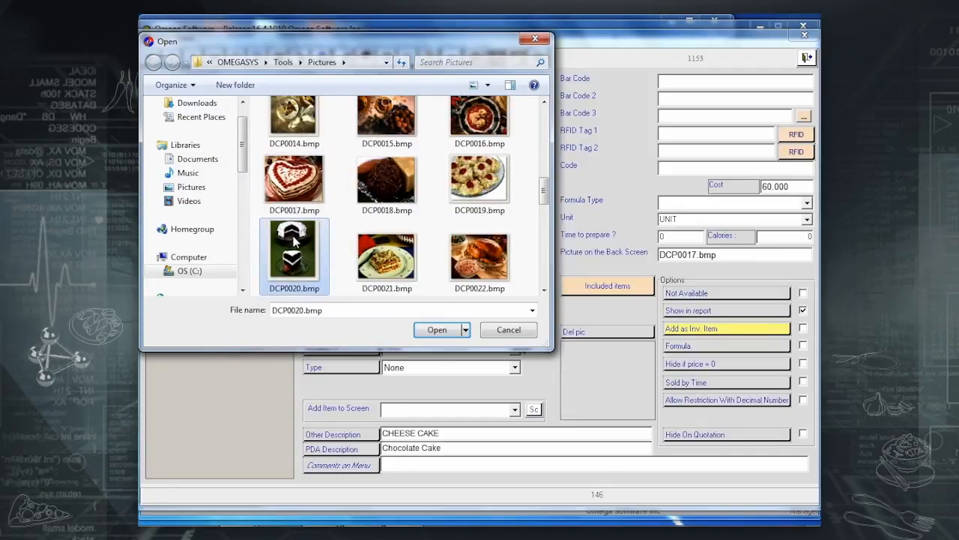
{"action": "double_click", "coordinate": [294, 238]}
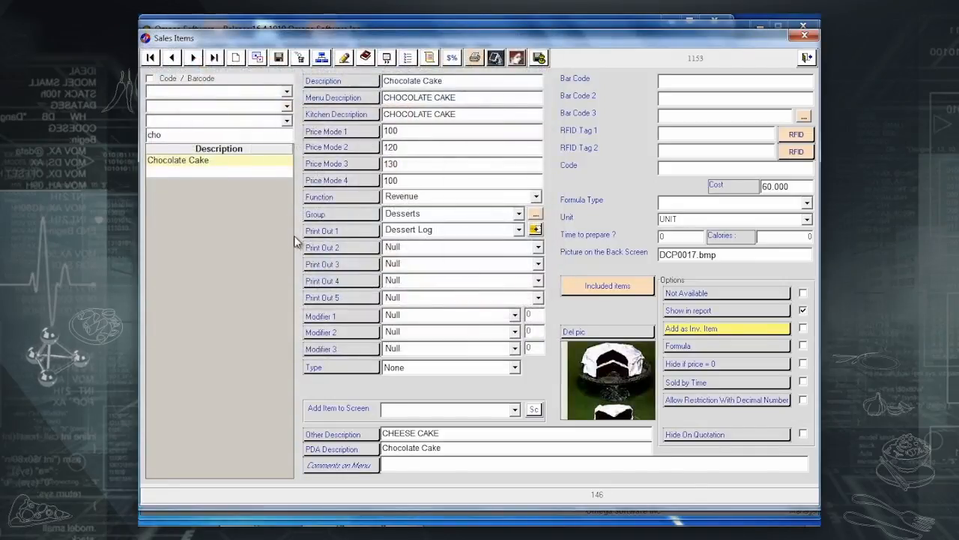
{"action": "left_click", "coordinate": [279, 58]}
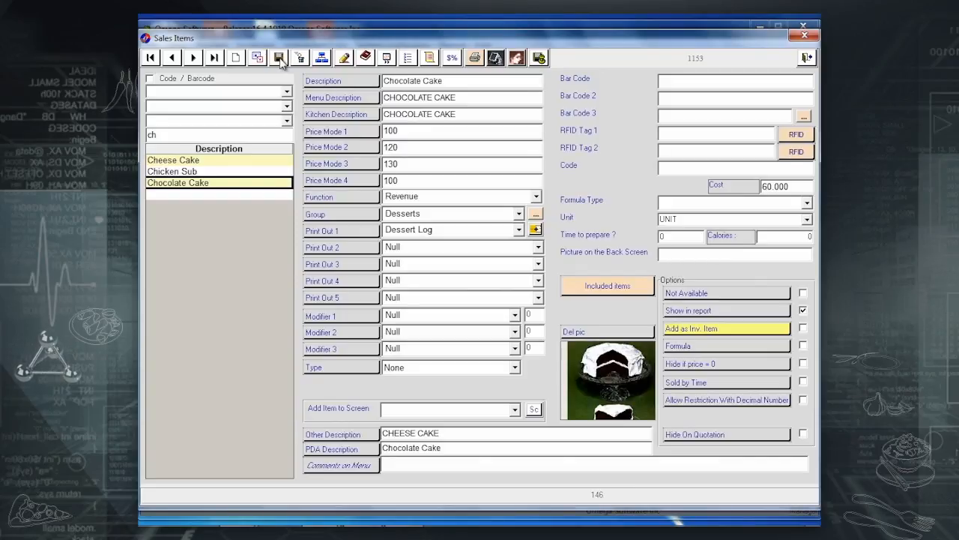
Set DCP0020.bmp as the back-screen picture, close the preview, and save again.
{"action": "left_click", "coordinate": [280, 60]}
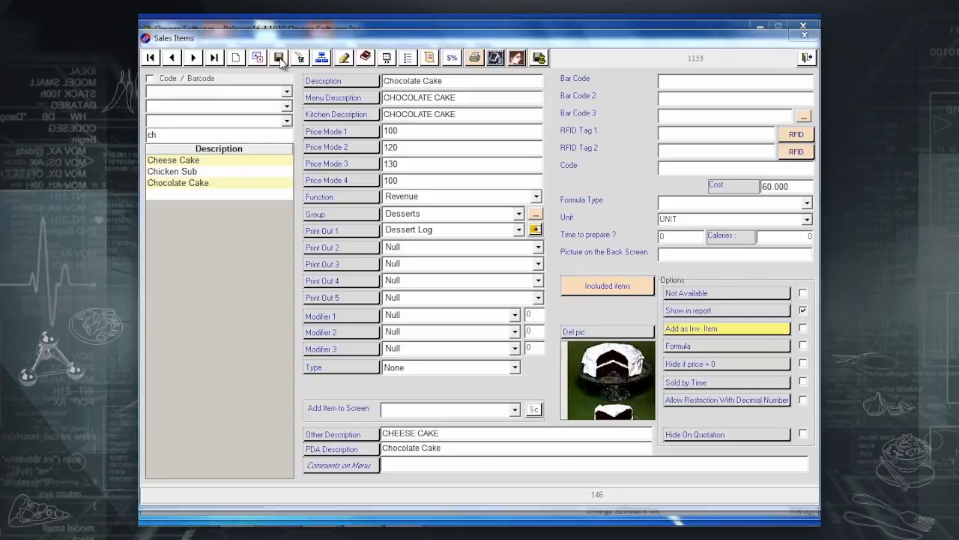
{"action": "left_click", "coordinate": [294, 209]}
{"action": "scroll", "coordinate": [294, 208], "scroll_direction": "down", "scroll_amount": 9}
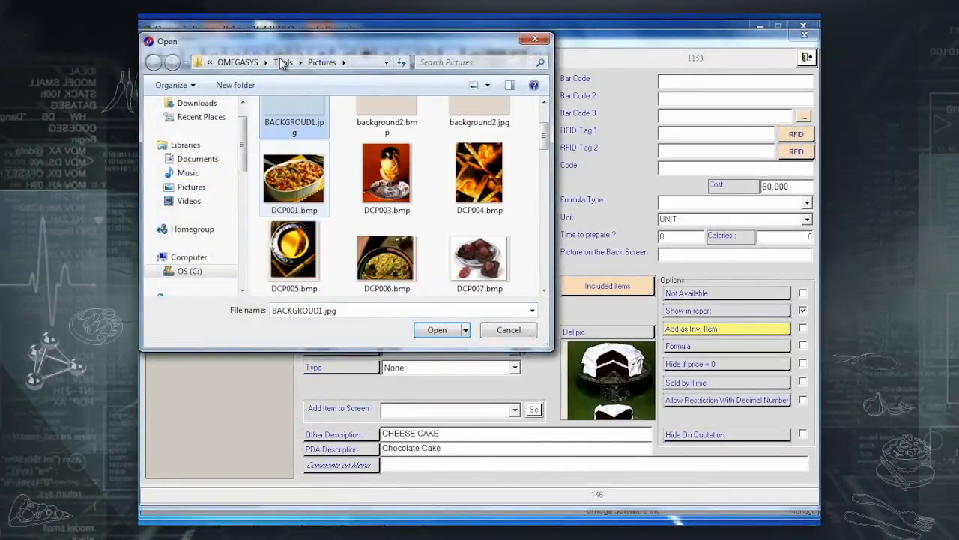
{"action": "scroll", "coordinate": [293, 183], "scroll_direction": "down", "scroll_amount": 2}
{"action": "double_click", "coordinate": [294, 258]}
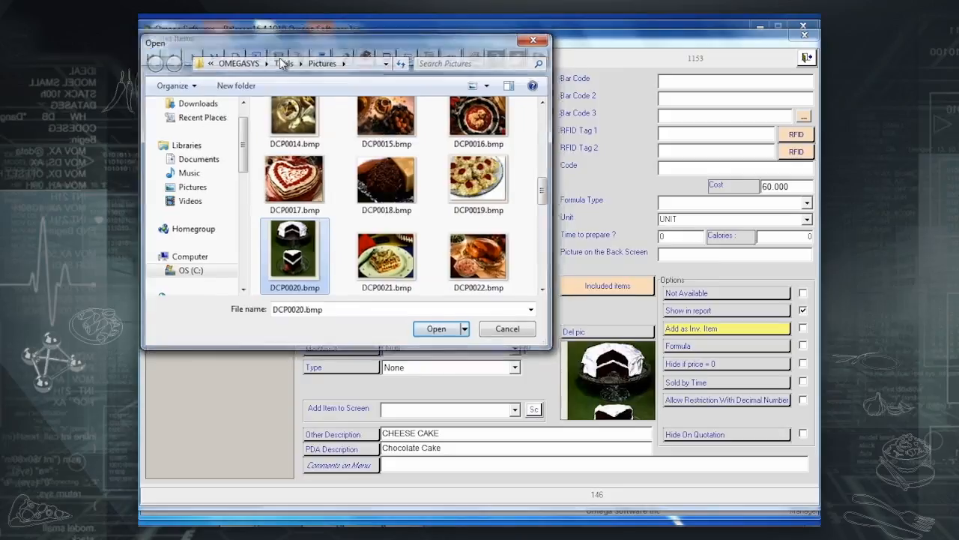
{"action": "left_click", "coordinate": [358, 229]}
{"action": "left_click", "coordinate": [280, 59]}
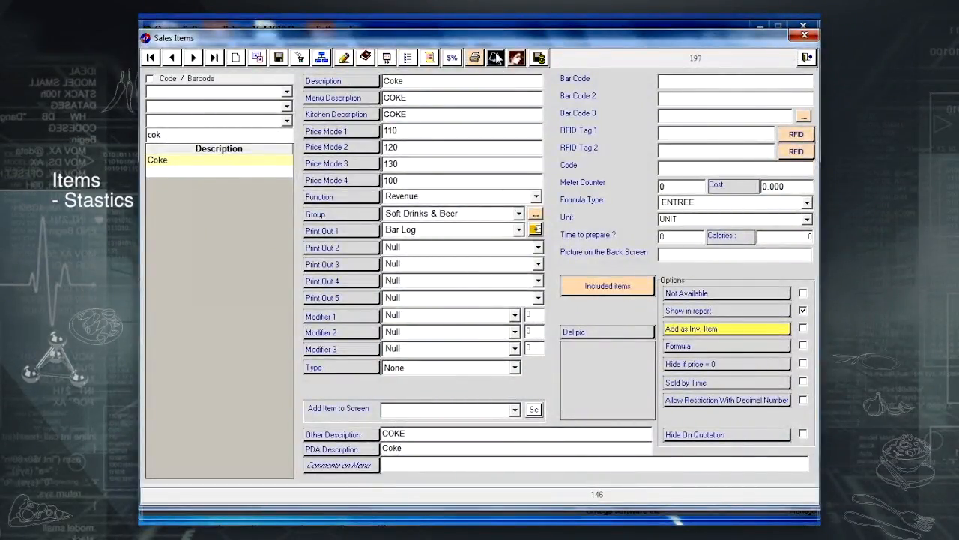
Preview Coke's sales statistics with a 60-minute time interval.
{"action": "left_click", "coordinate": [365, 57]}
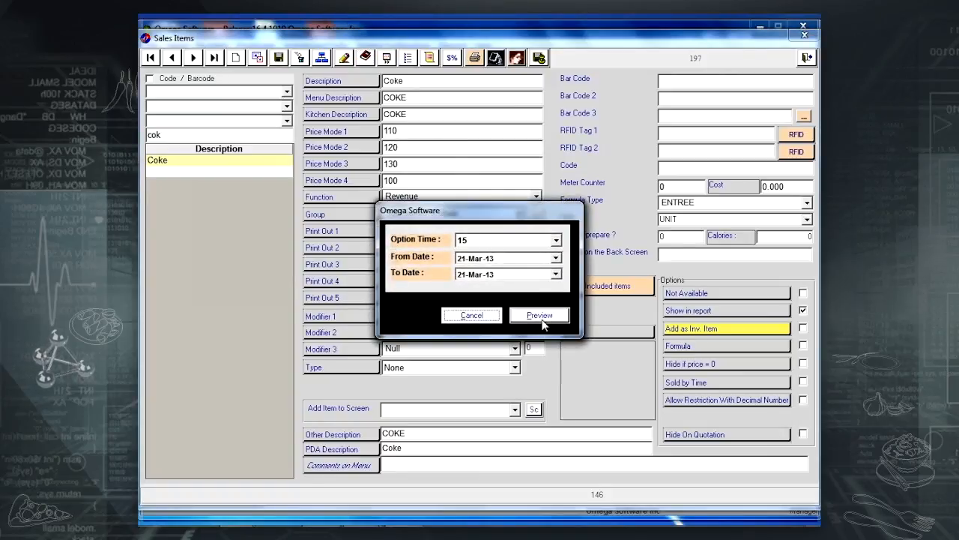
{"action": "left_click", "coordinate": [556, 239]}
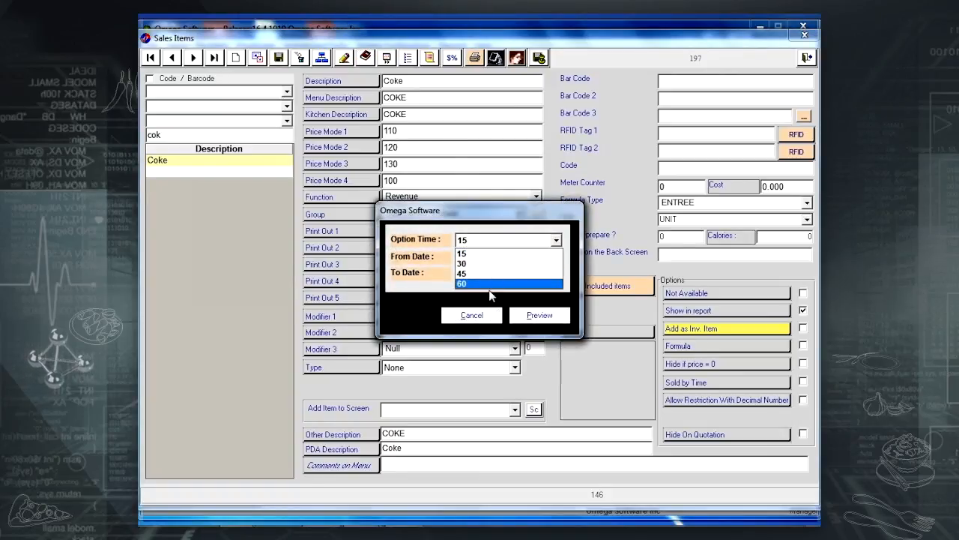
{"action": "left_click", "coordinate": [520, 286]}
{"action": "left_click", "coordinate": [537, 315]}
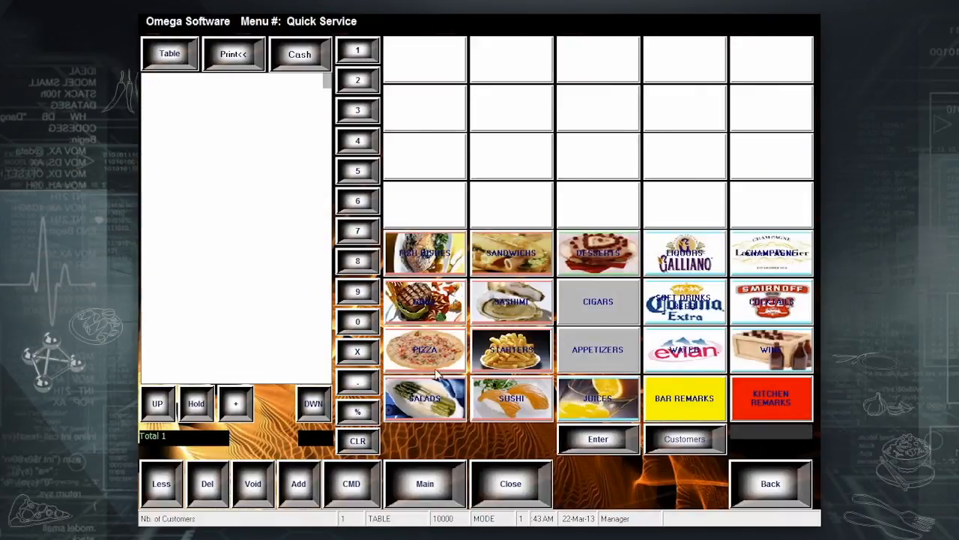
View the SANDWICHS and SUSHI items, then go back to the main window's Setup menu.
{"action": "left_click", "coordinate": [521, 258]}
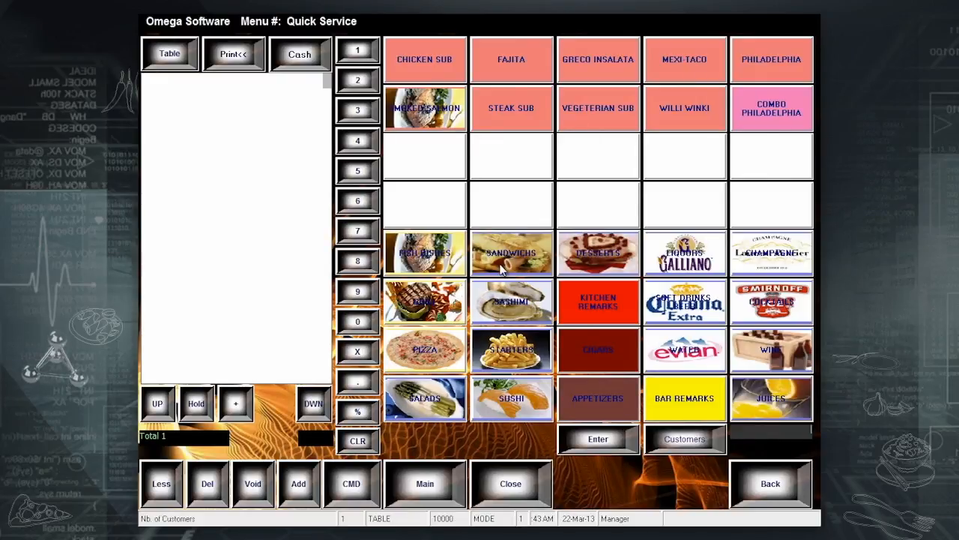
{"action": "left_click", "coordinate": [532, 405]}
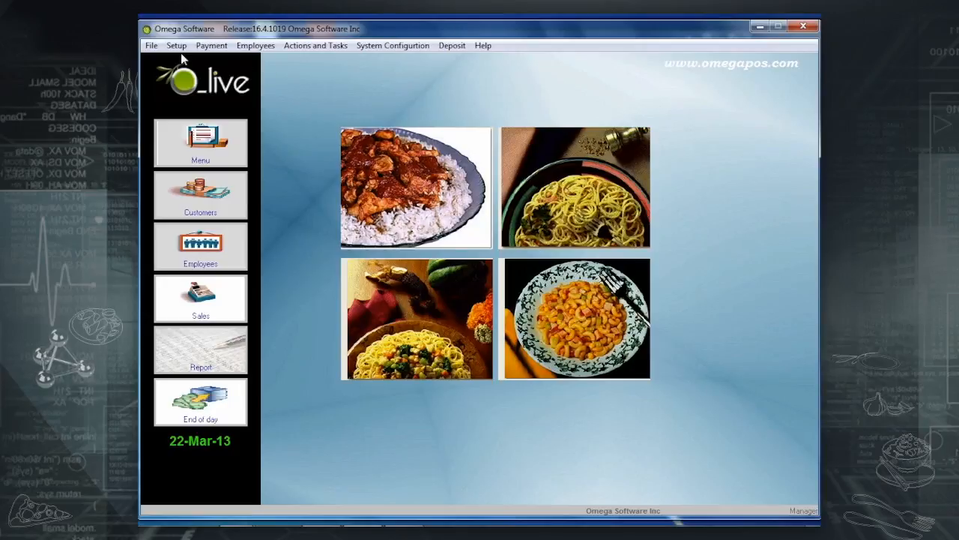
{"action": "left_click", "coordinate": [177, 46]}
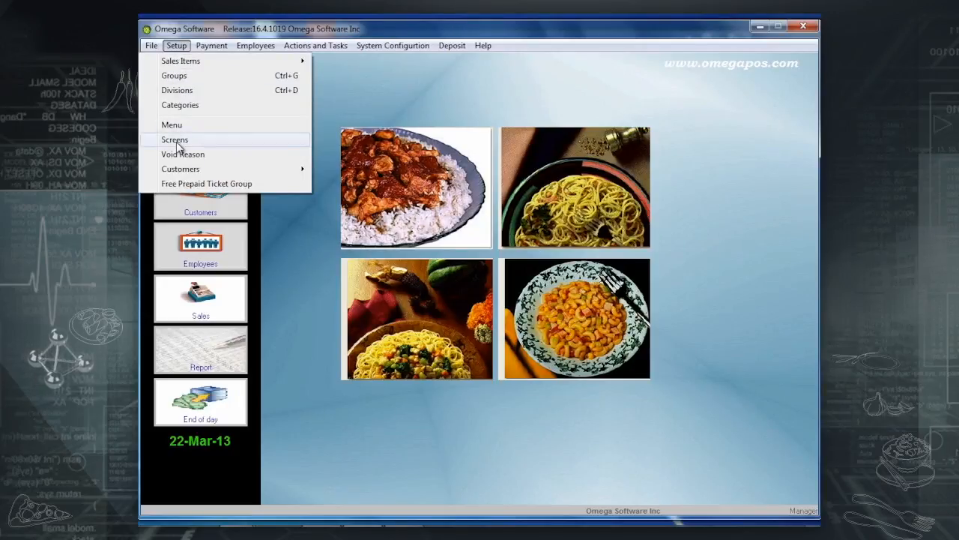
Create a new screen named IMPORTED WATER in row 27 and save it.
{"action": "left_click", "coordinate": [176, 142]}
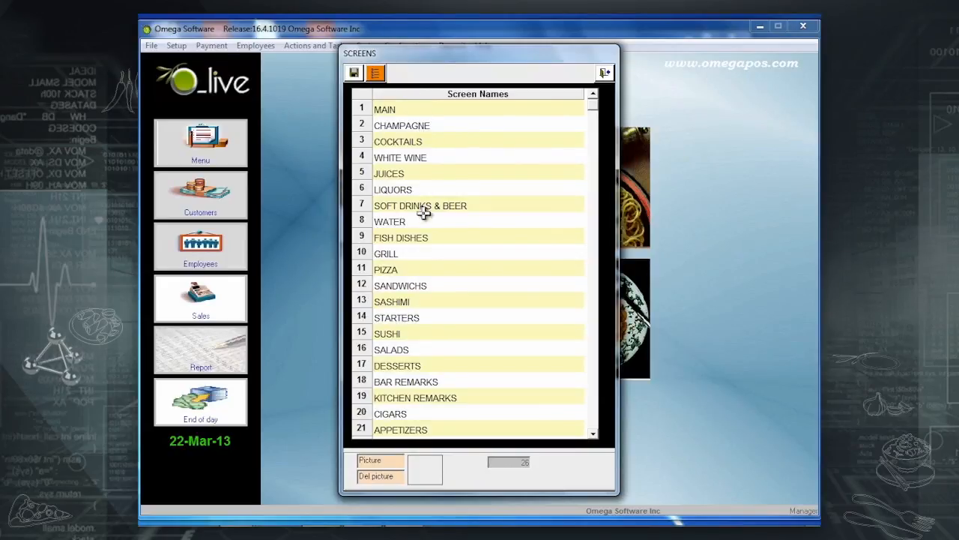
{"action": "scroll", "coordinate": [418, 352], "scroll_direction": "down", "scroll_amount": 1}
{"action": "scroll", "coordinate": [418, 359], "scroll_direction": "down", "scroll_amount": 2}
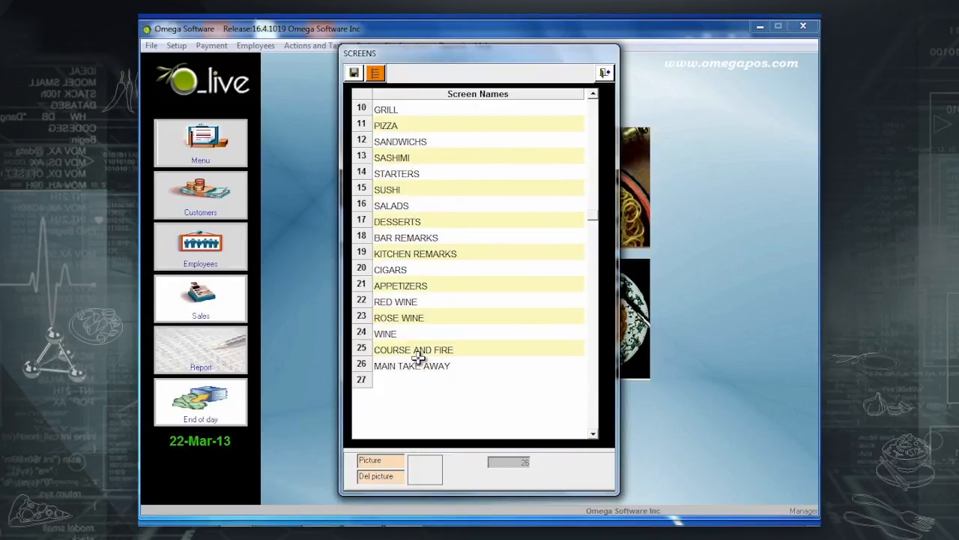
{"action": "left_click", "coordinate": [400, 379]}
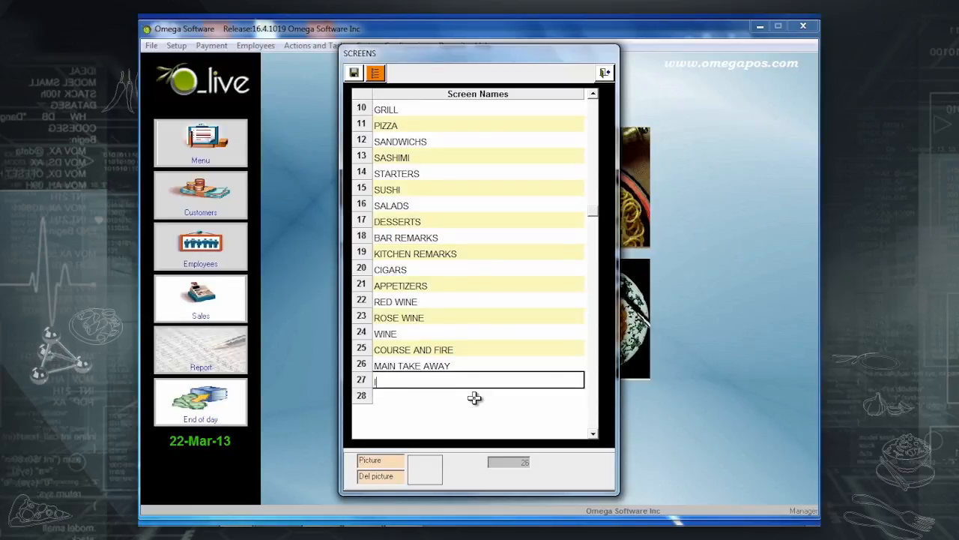
{"action": "type", "text": "IMPORTED WATER"}
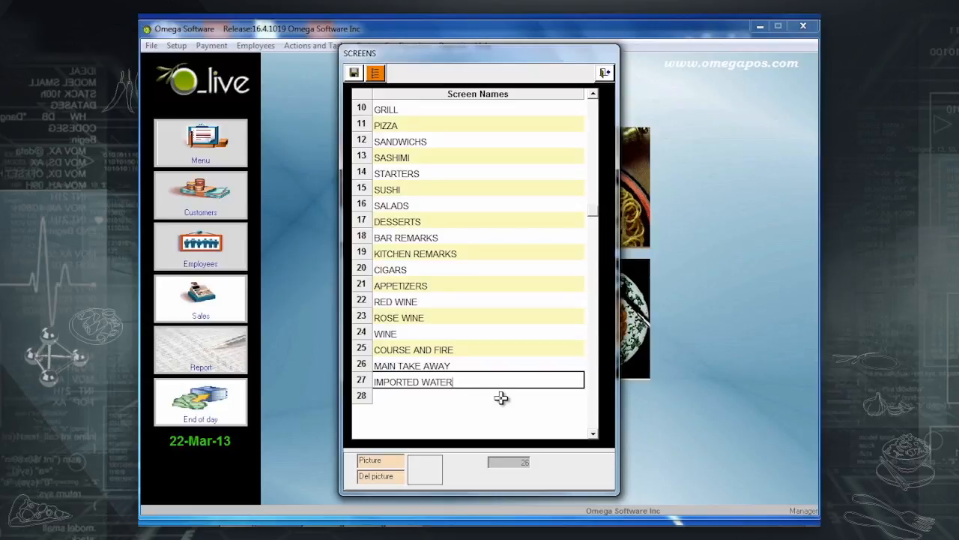
{"action": "left_click", "coordinate": [355, 73]}
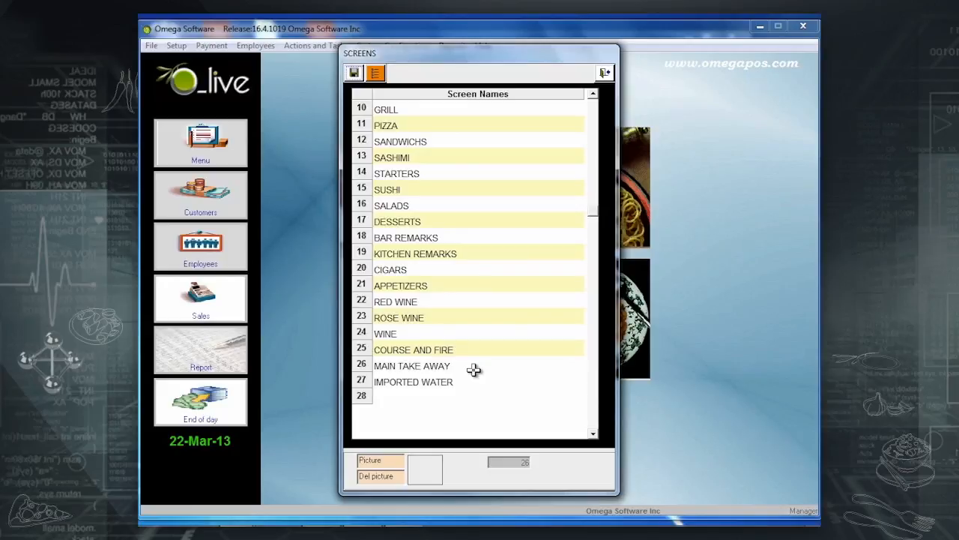
Give the IMPORTED WATER screen the EVIAN.jpg picture from Images and save.
{"action": "left_click", "coordinate": [401, 460]}
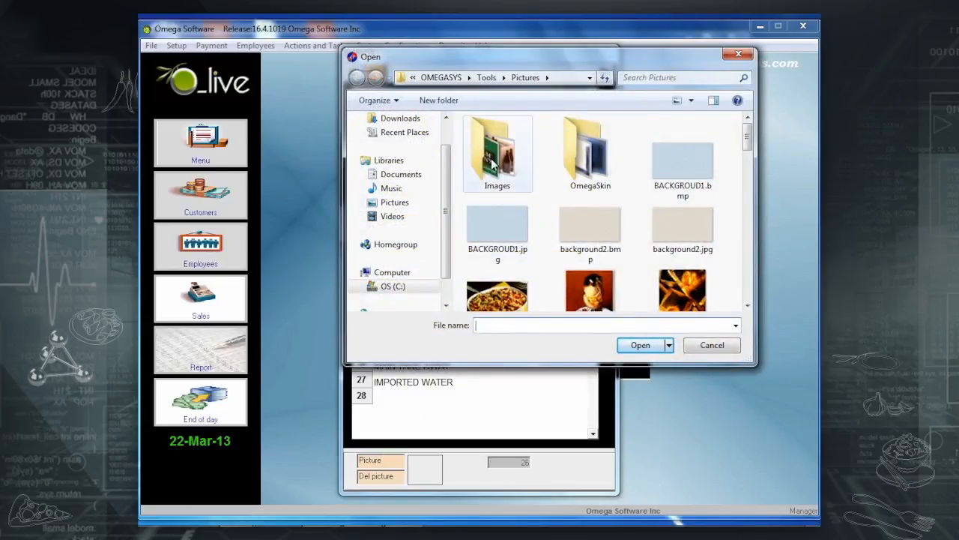
{"action": "double_click", "coordinate": [495, 159]}
{"action": "double_click", "coordinate": [679, 253]}
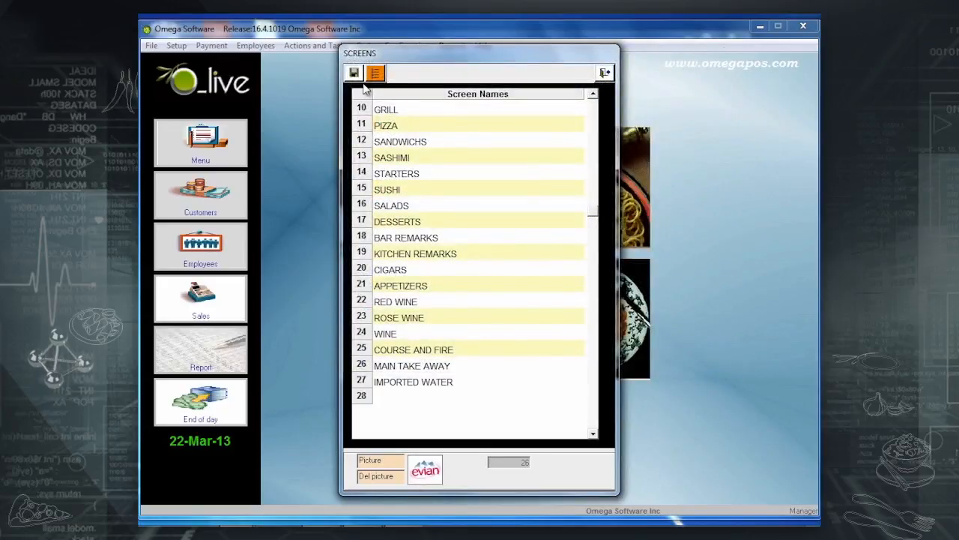
{"action": "left_click", "coordinate": [358, 77]}
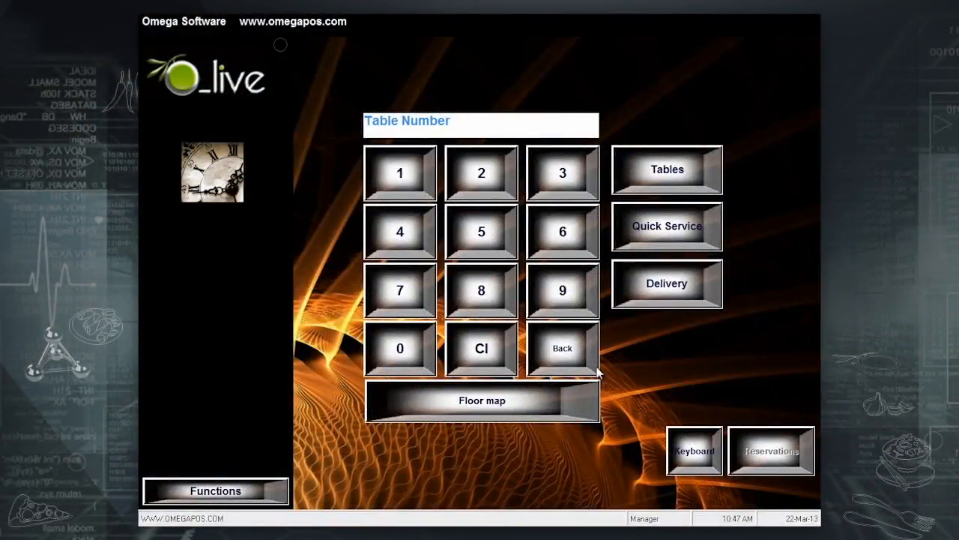
Open the MAIN screen for editing through Functions > Screen Setup.
{"action": "left_click", "coordinate": [700, 220]}
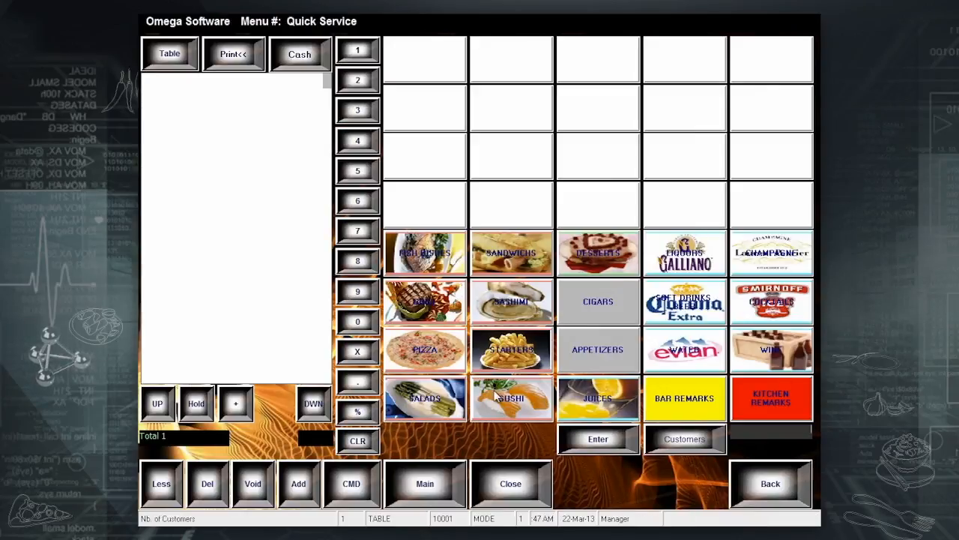
{"action": "left_click", "coordinate": [751, 474]}
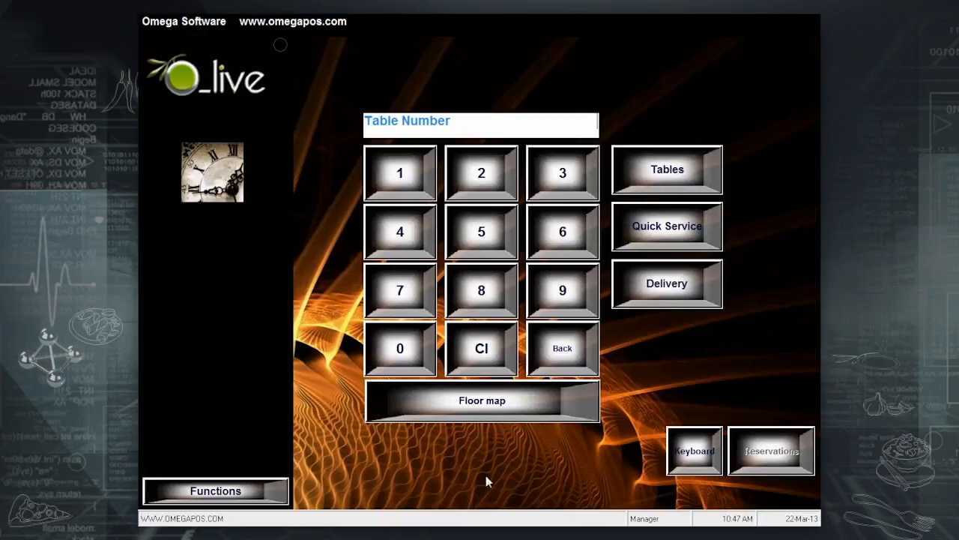
{"action": "left_click", "coordinate": [253, 489]}
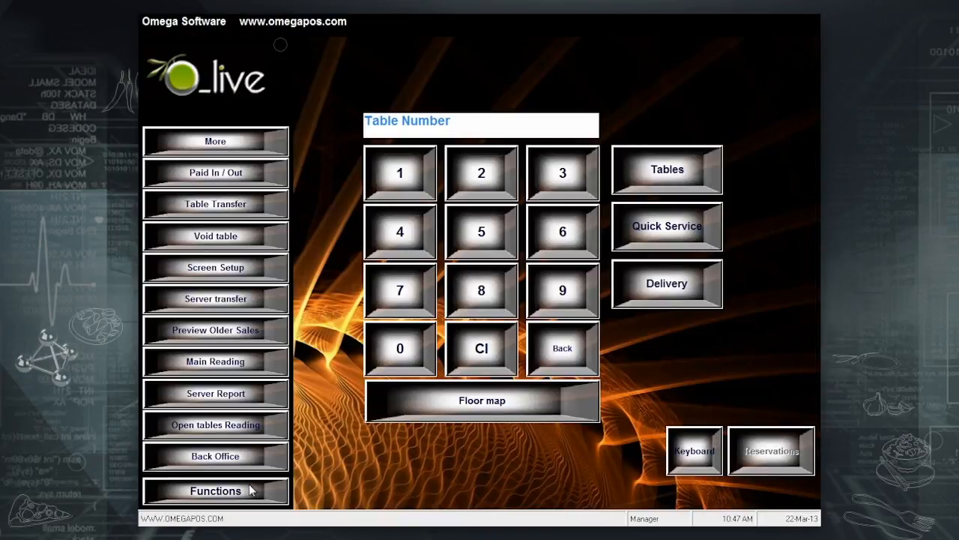
{"action": "left_click", "coordinate": [246, 271]}
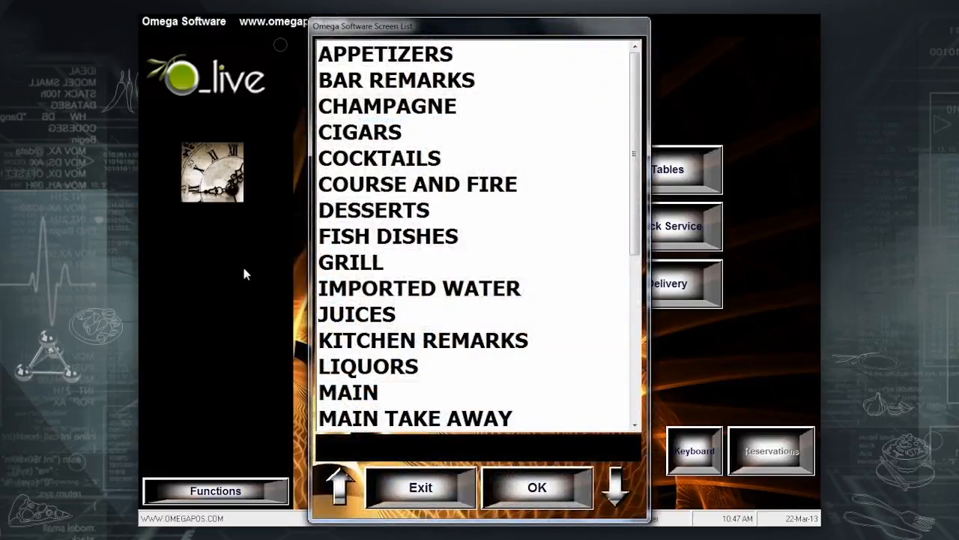
{"action": "left_click", "coordinate": [353, 389]}
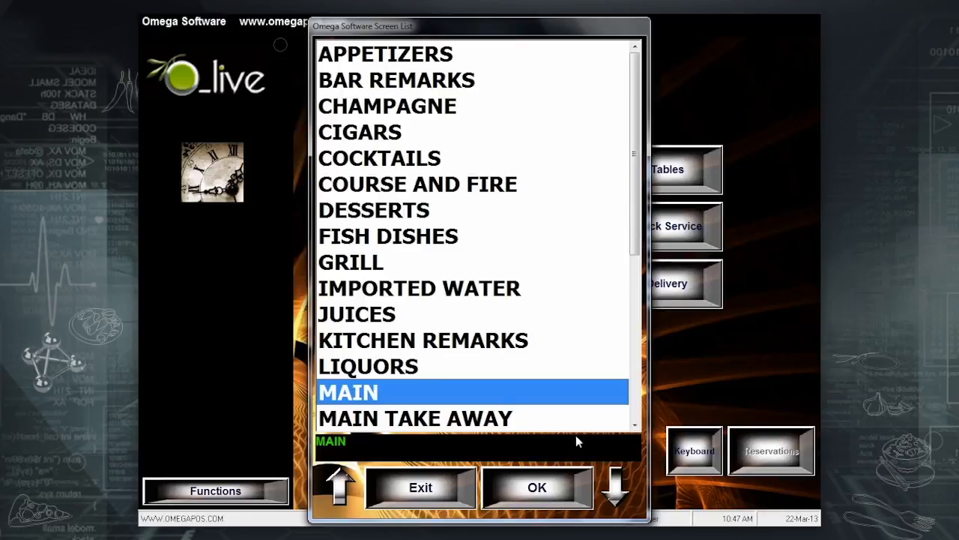
{"action": "left_click", "coordinate": [539, 488]}
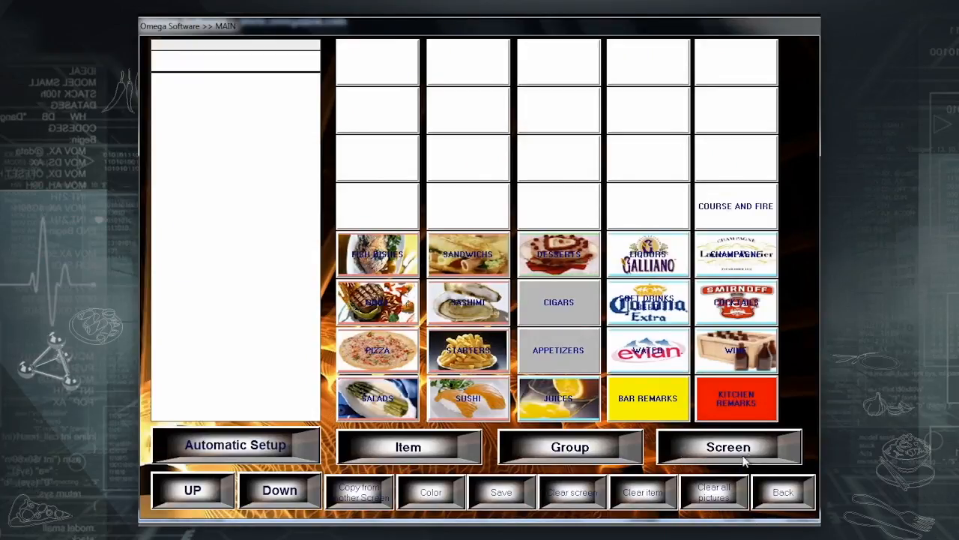
Place a light cyan IMPORTED WATER button left of COURSE AND FIRE on MAIN, then save.
{"action": "left_click", "coordinate": [700, 449]}
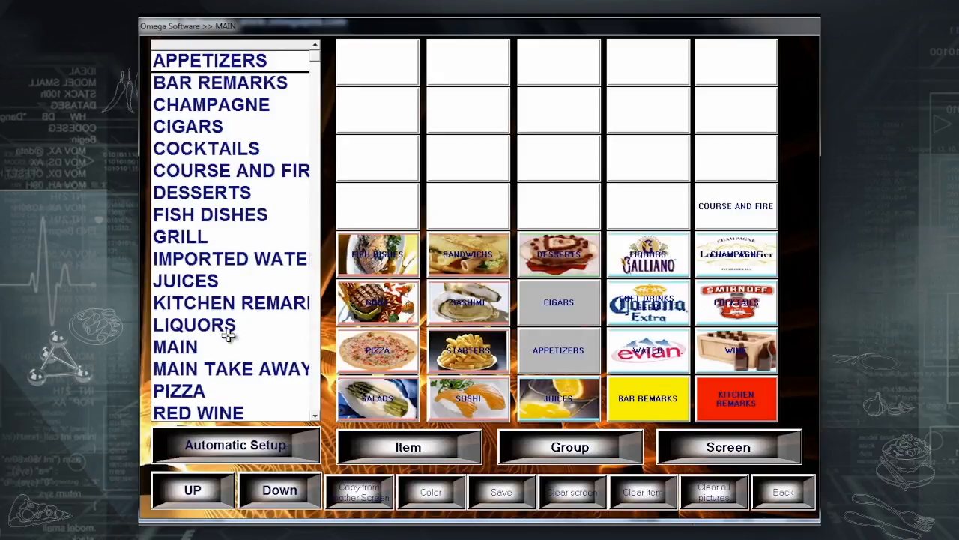
{"action": "scroll", "coordinate": [233, 162], "scroll_direction": "down", "scroll_amount": 3}
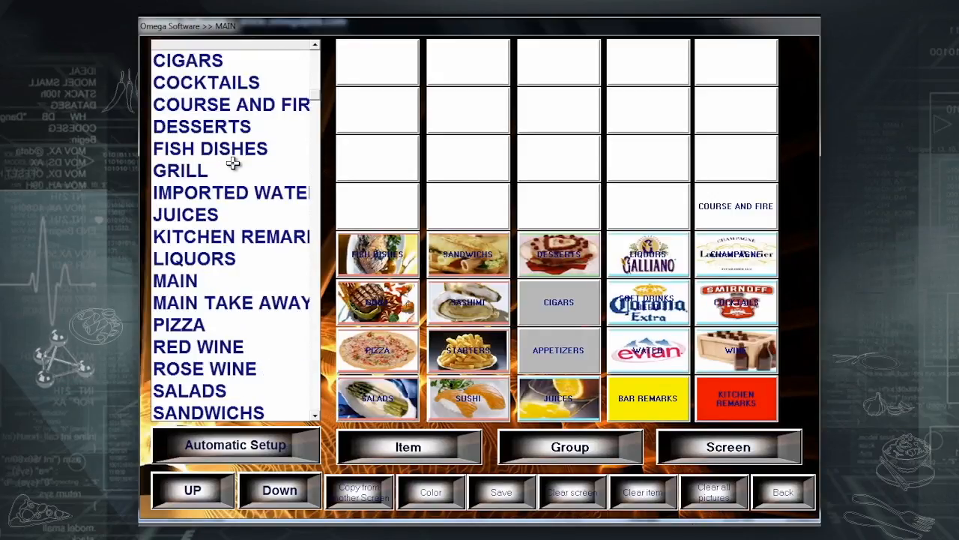
{"action": "scroll", "coordinate": [233, 163], "scroll_direction": "up", "scroll_amount": 2}
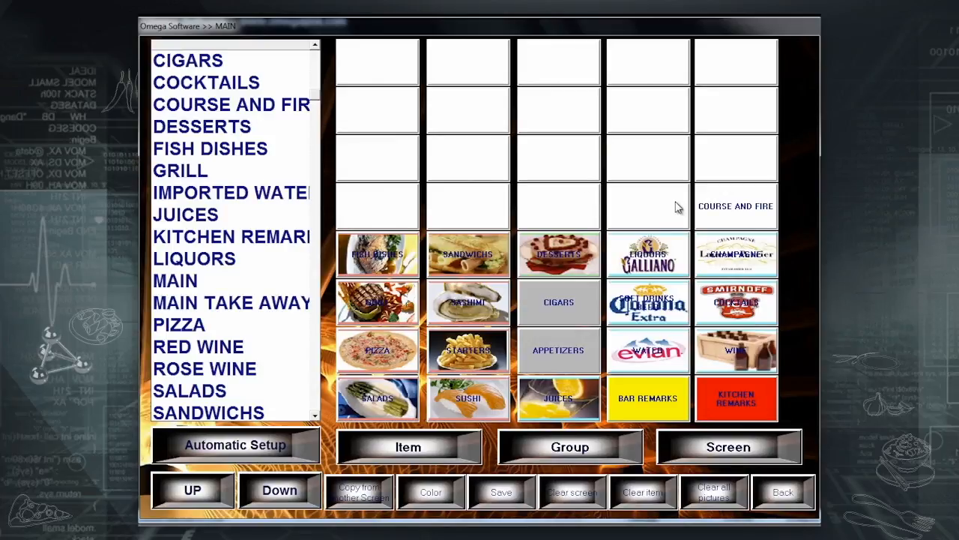
{"action": "left_click", "coordinate": [675, 213]}
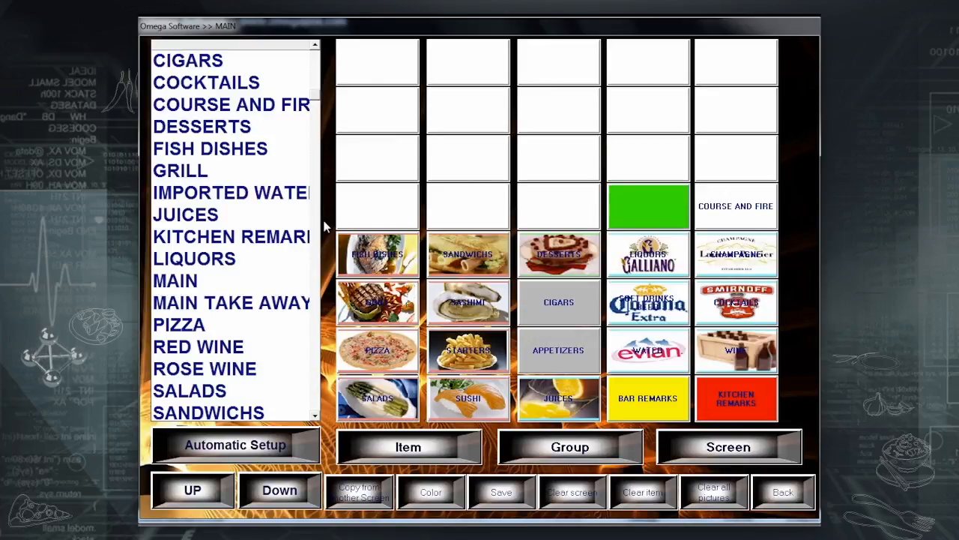
{"action": "left_click", "coordinate": [277, 192]}
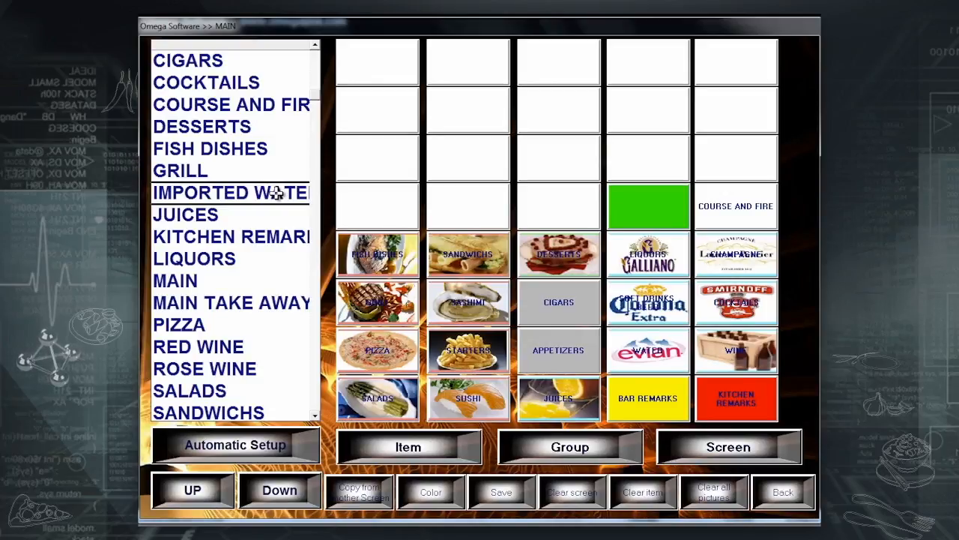
{"action": "double_click", "coordinate": [277, 192]}
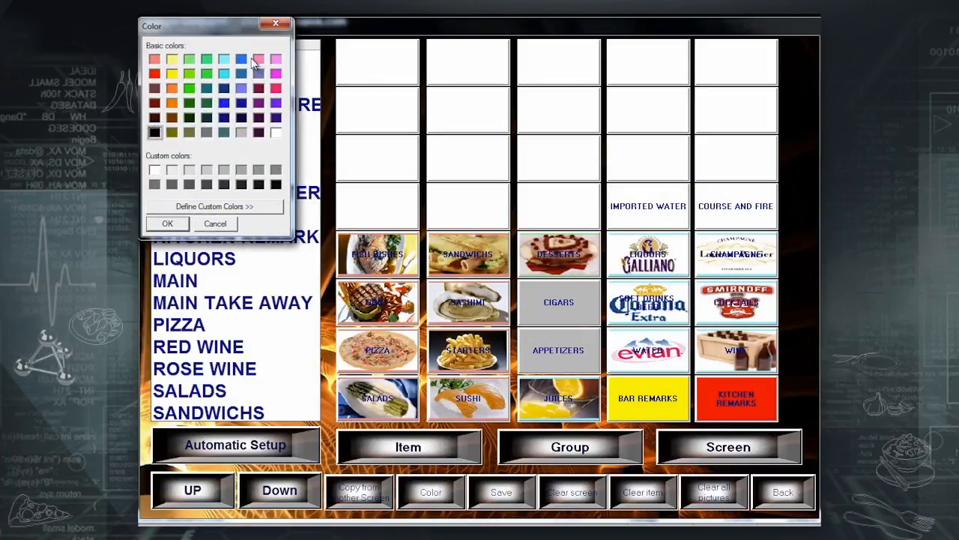
{"action": "left_click", "coordinate": [224, 60]}
{"action": "left_click", "coordinate": [168, 225]}
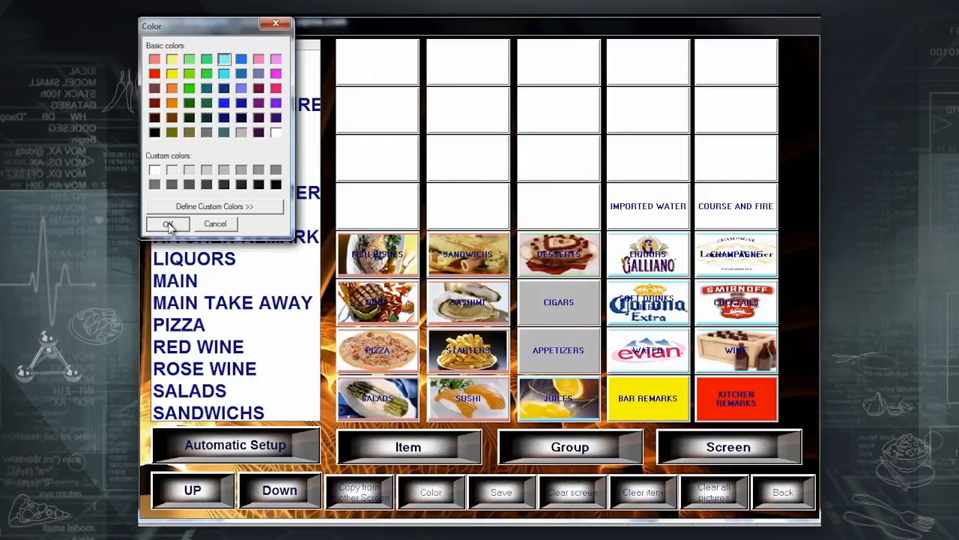
{"action": "left_click", "coordinate": [499, 499]}
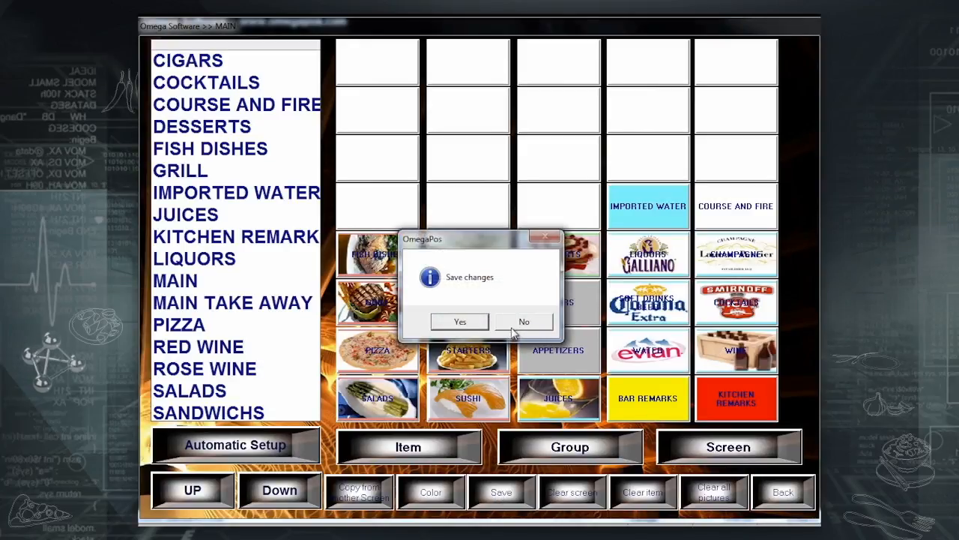
Answer the save prompt and open the IMPORTED WATER screen in Screen Setup for editing.
{"action": "left_click", "coordinate": [482, 324]}
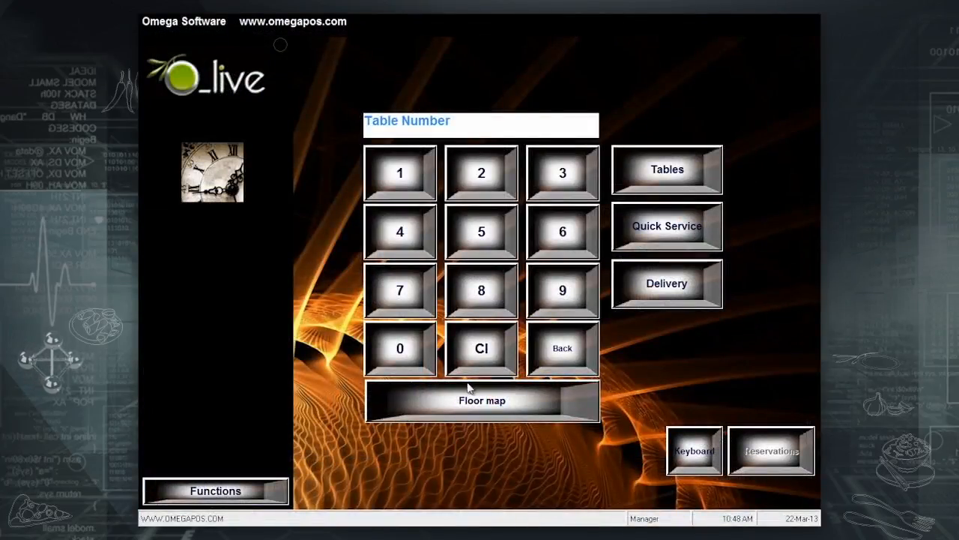
{"action": "left_click", "coordinate": [254, 490]}
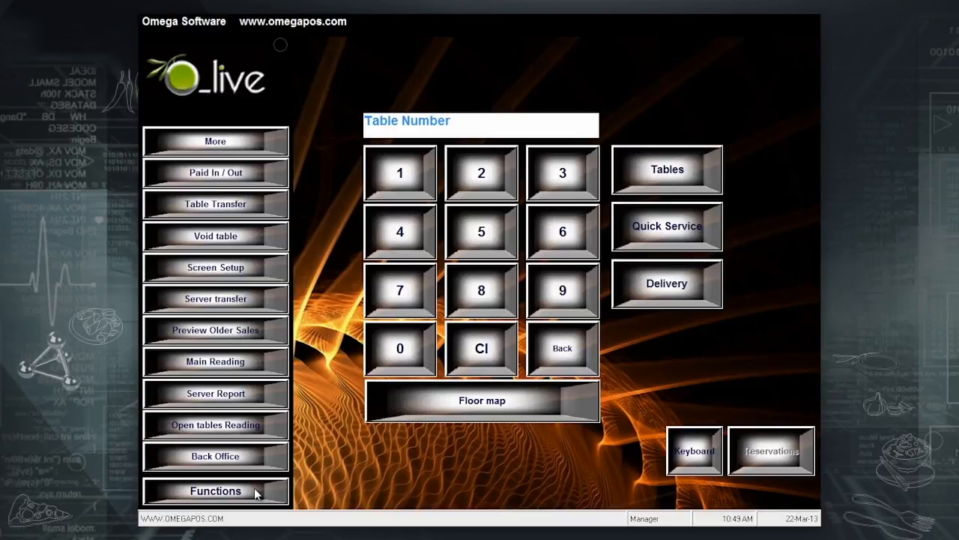
{"action": "left_click", "coordinate": [230, 269]}
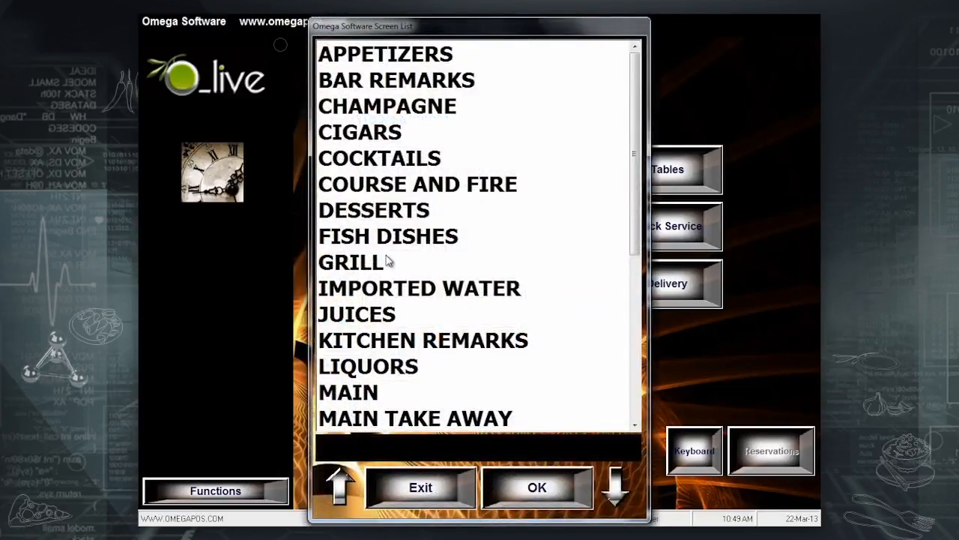
{"action": "left_click", "coordinate": [418, 296]}
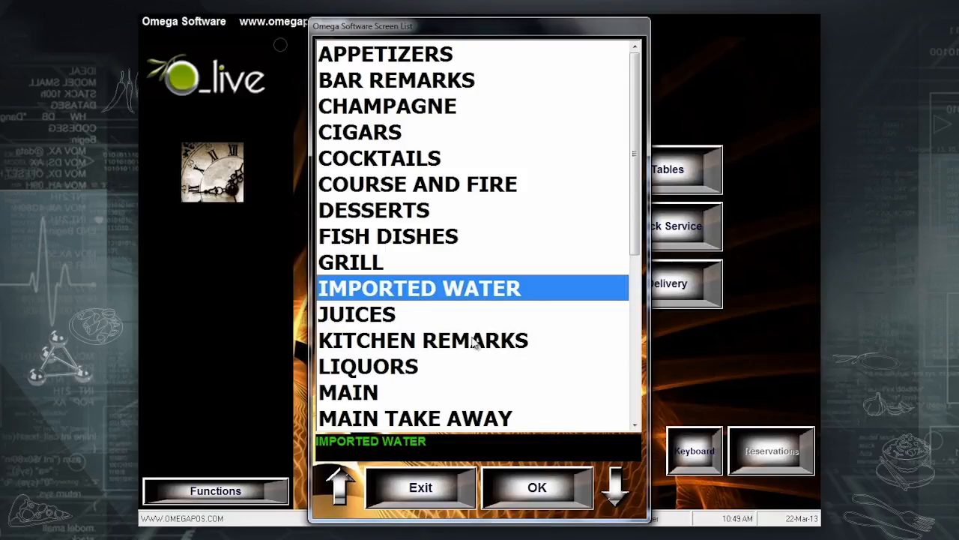
{"action": "left_click", "coordinate": [529, 498]}
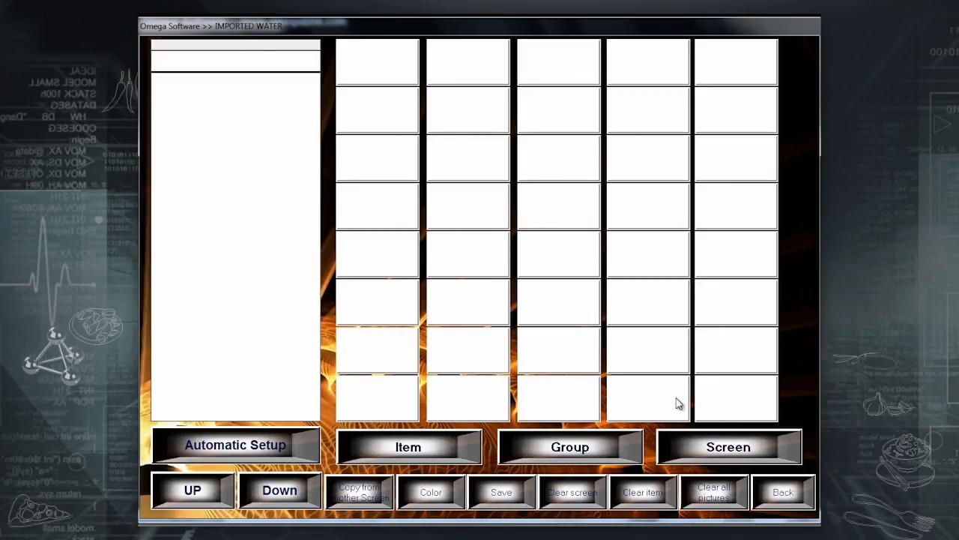
{"action": "left_click", "coordinate": [366, 495]}
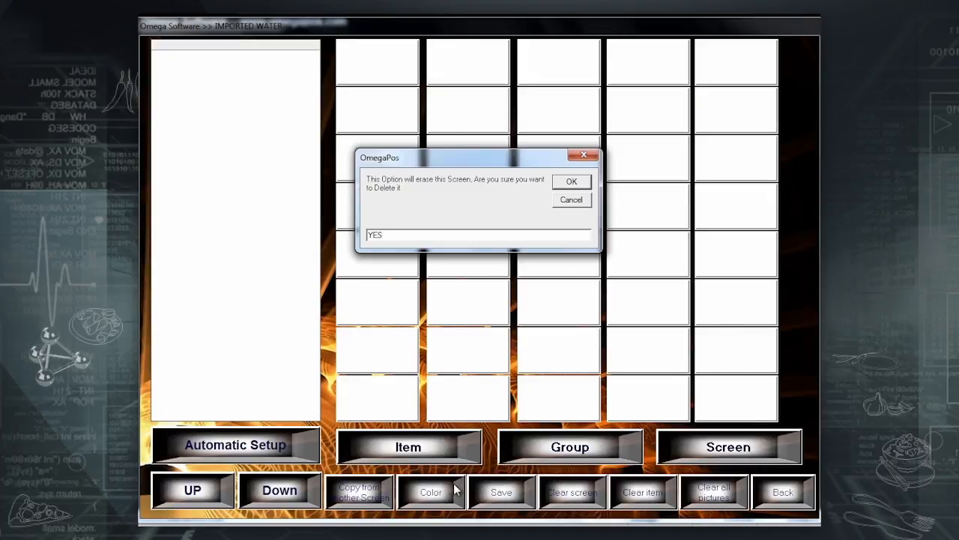
Erase the IMPORTED WATER screen and copy the MAIN screen's button layout onto it.
{"action": "key", "text": "Return"}
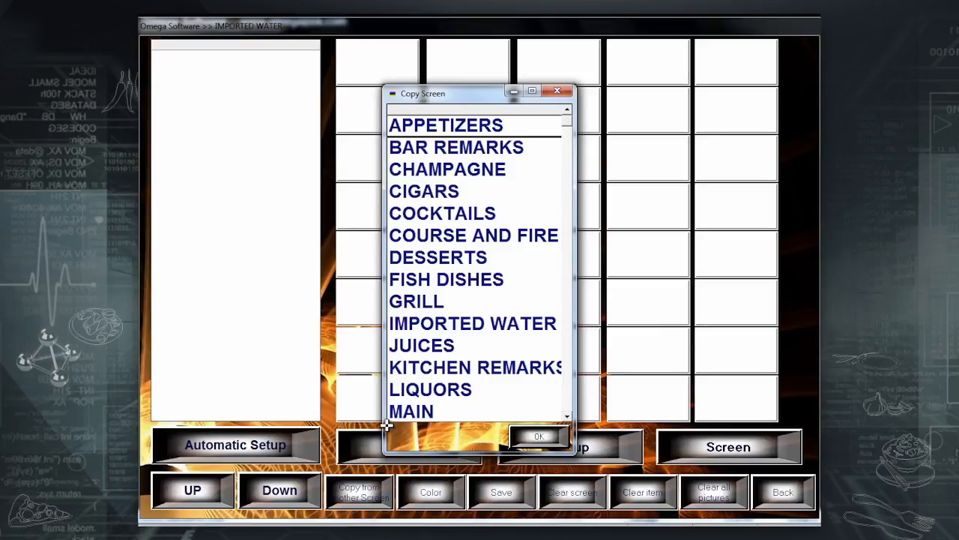
{"action": "left_click", "coordinate": [539, 436]}
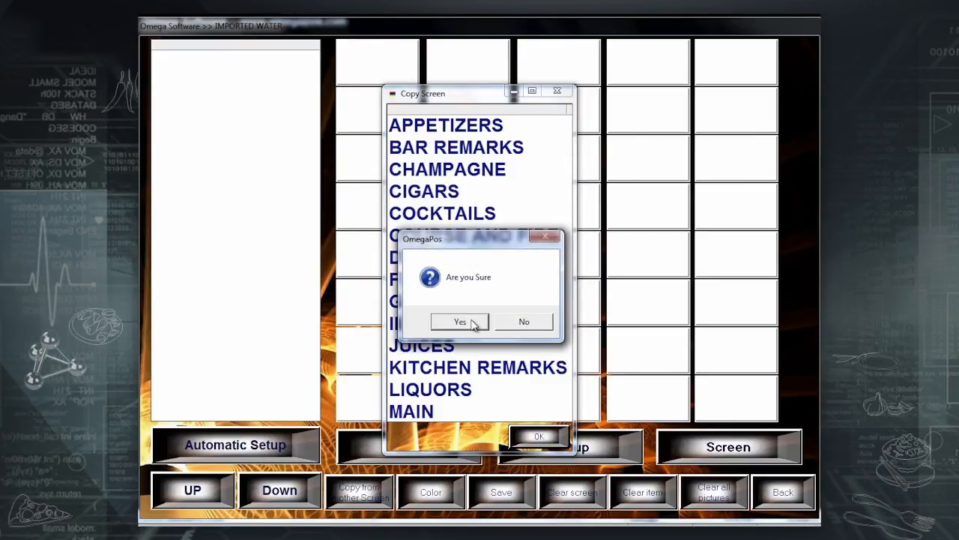
{"action": "left_click", "coordinate": [460, 321]}
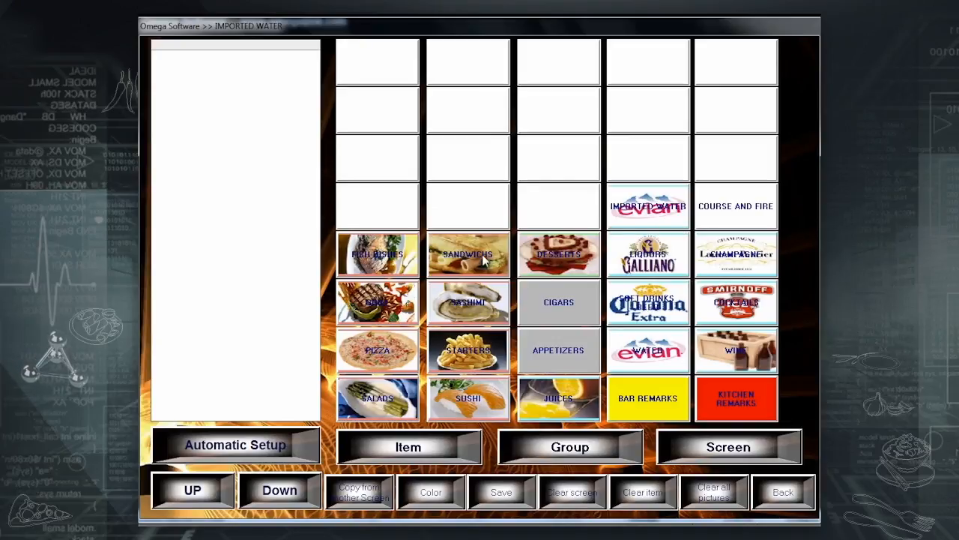
Place light cyan APPOLINARIS and PERRIER buttons in the first two top-row slots.
{"action": "left_click", "coordinate": [387, 448]}
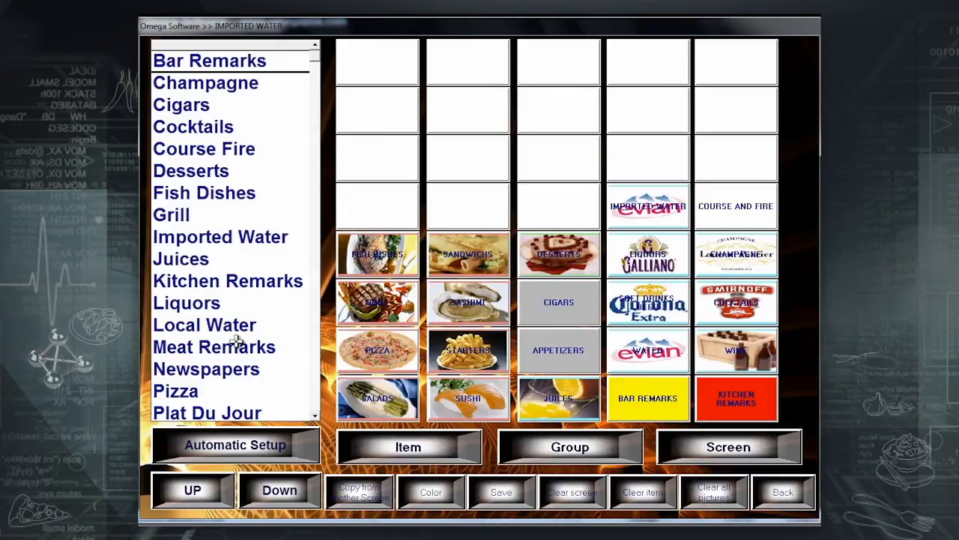
{"action": "left_click", "coordinate": [237, 238]}
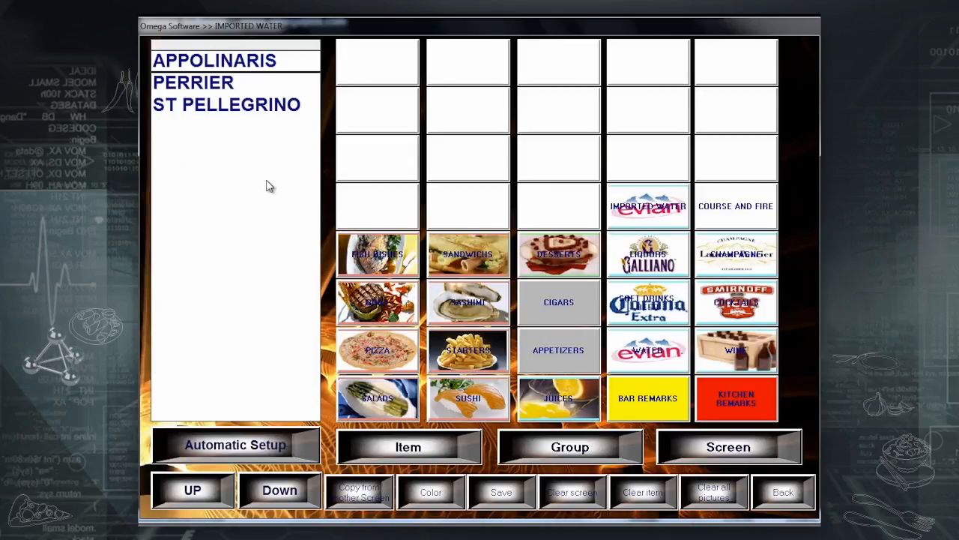
{"action": "left_click", "coordinate": [375, 69]}
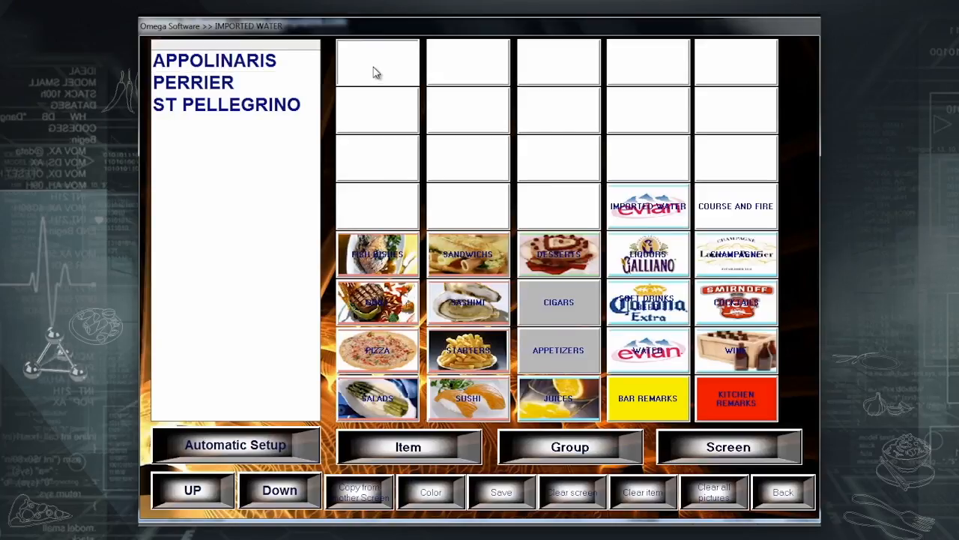
{"action": "left_click", "coordinate": [236, 63]}
{"action": "left_click", "coordinate": [225, 62]}
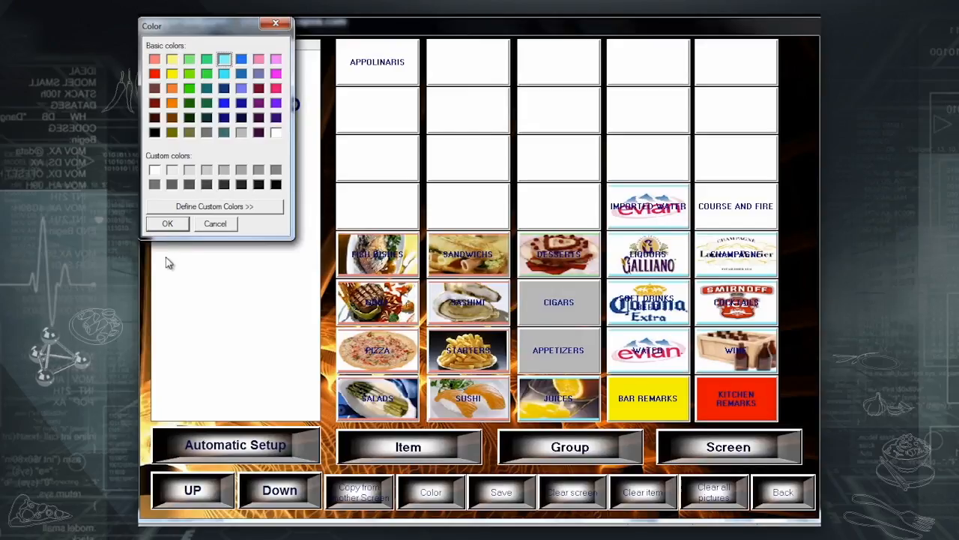
{"action": "left_click", "coordinate": [167, 224]}
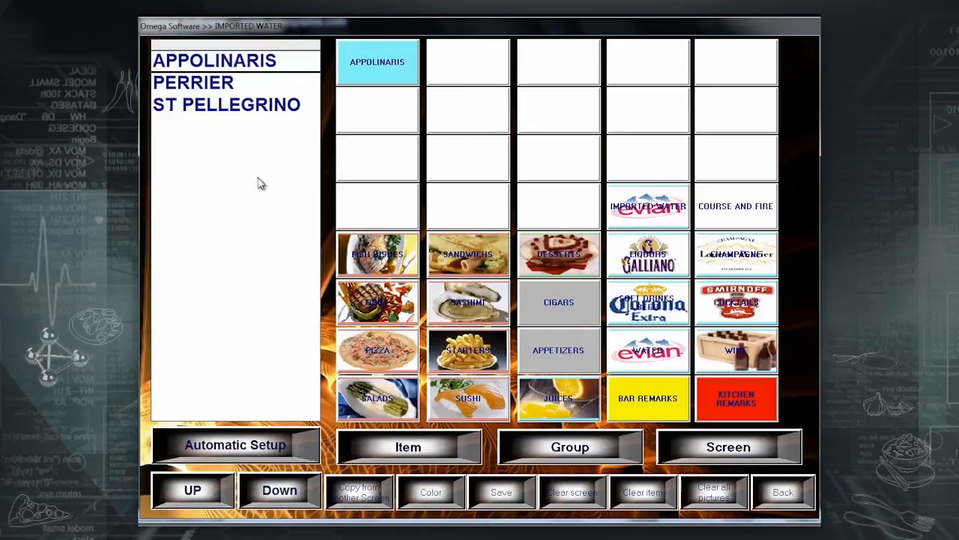
{"action": "left_click", "coordinate": [451, 69]}
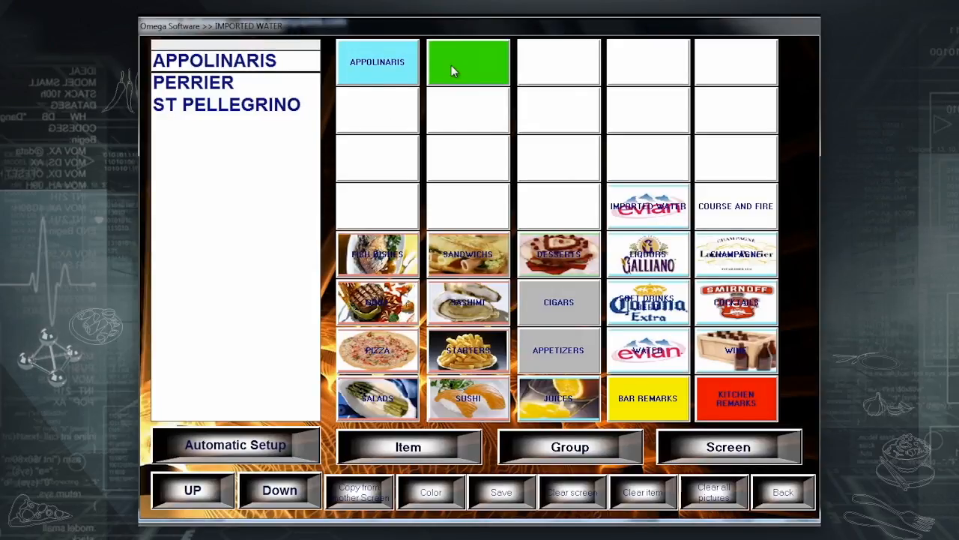
{"action": "left_click", "coordinate": [222, 84]}
{"action": "left_click", "coordinate": [224, 60]}
{"action": "left_click", "coordinate": [174, 227]}
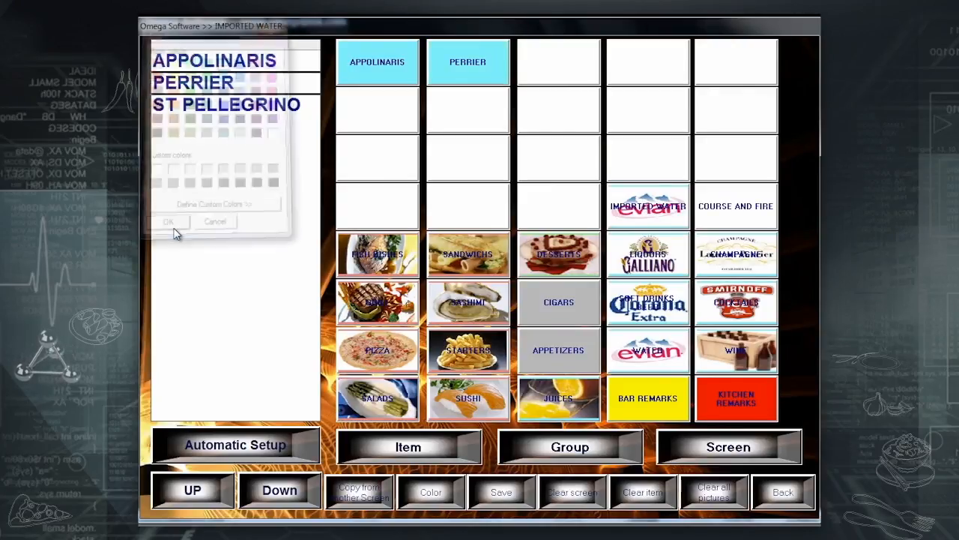
Add a cyan ST PELLEGRINO button in the third slot and save the layout.
{"action": "left_click", "coordinate": [550, 75]}
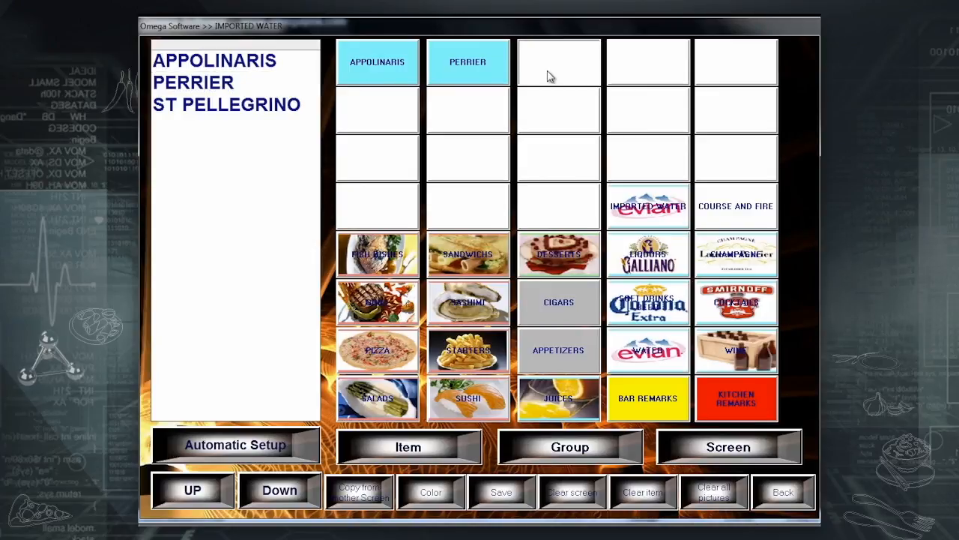
{"action": "left_click", "coordinate": [254, 106]}
{"action": "left_click", "coordinate": [229, 58]}
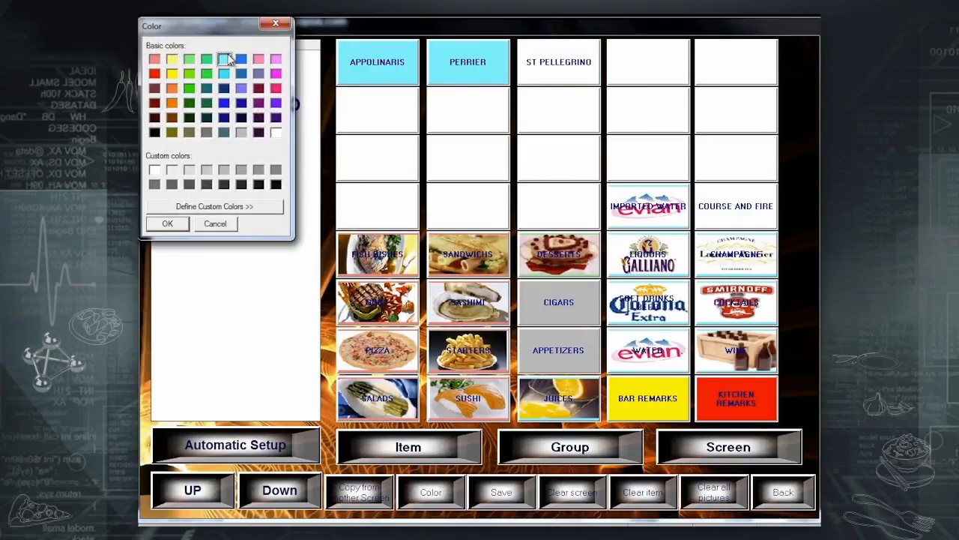
{"action": "left_click", "coordinate": [166, 224]}
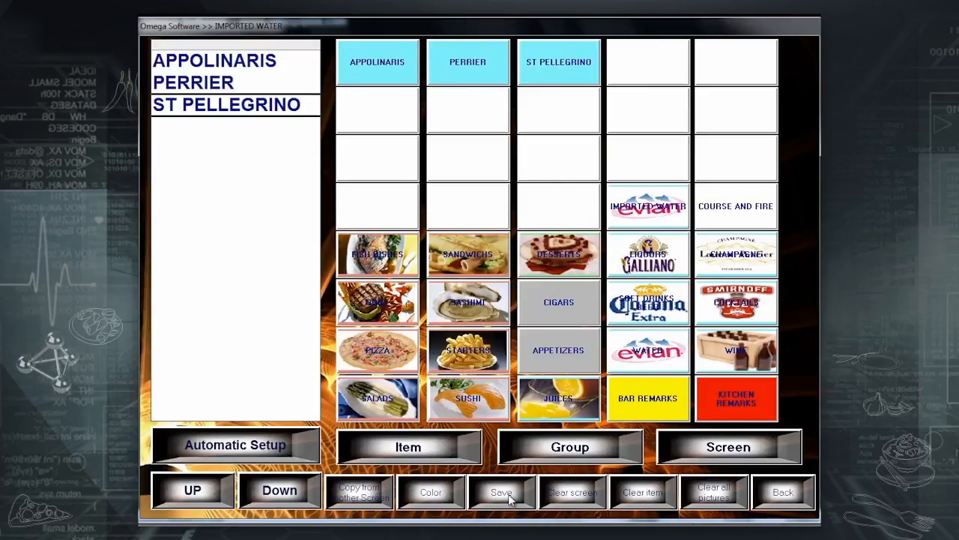
{"action": "left_click", "coordinate": [508, 494]}
{"action": "left_click", "coordinate": [811, 498]}
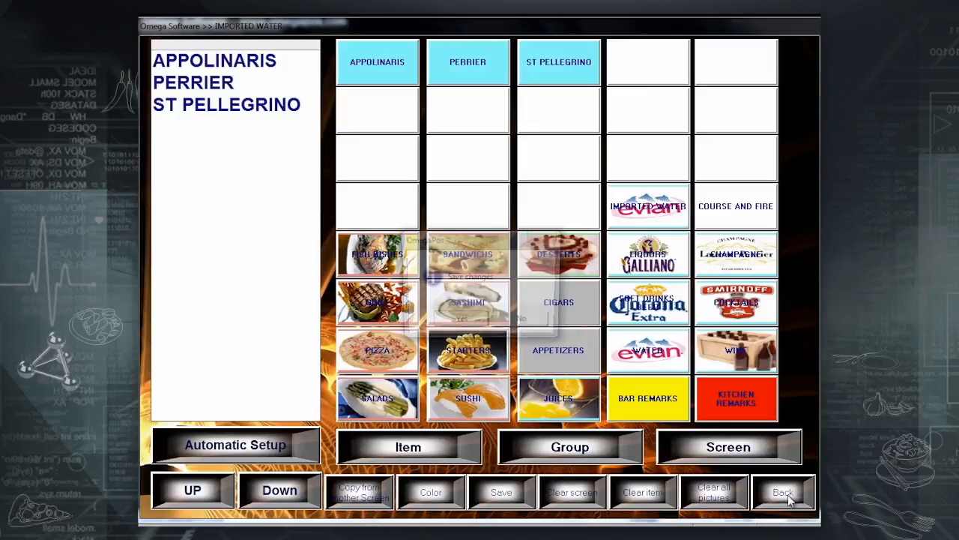
Save the changes and ring up Appolinaris, Perrier and St Pellegrino from Imported Water.
{"action": "left_click", "coordinate": [456, 321]}
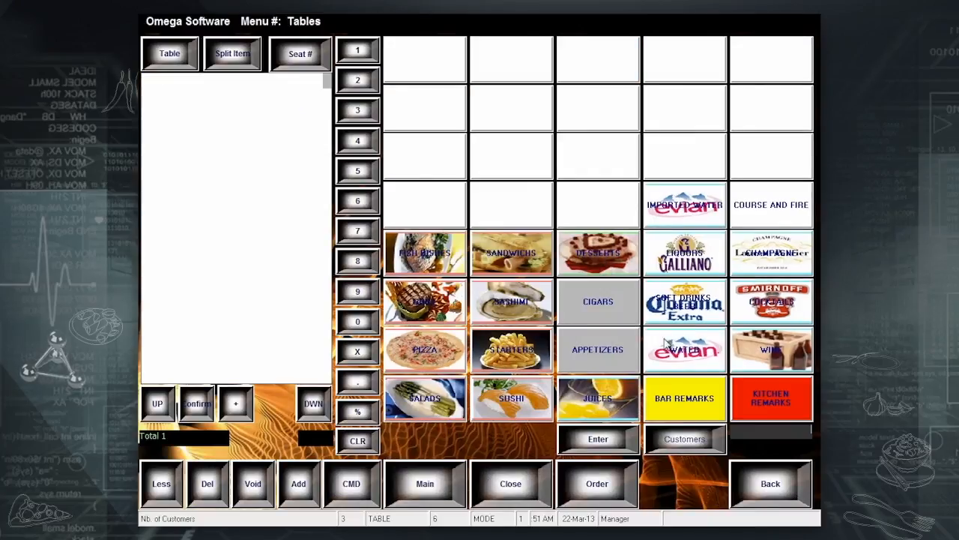
{"action": "left_click", "coordinate": [671, 212]}
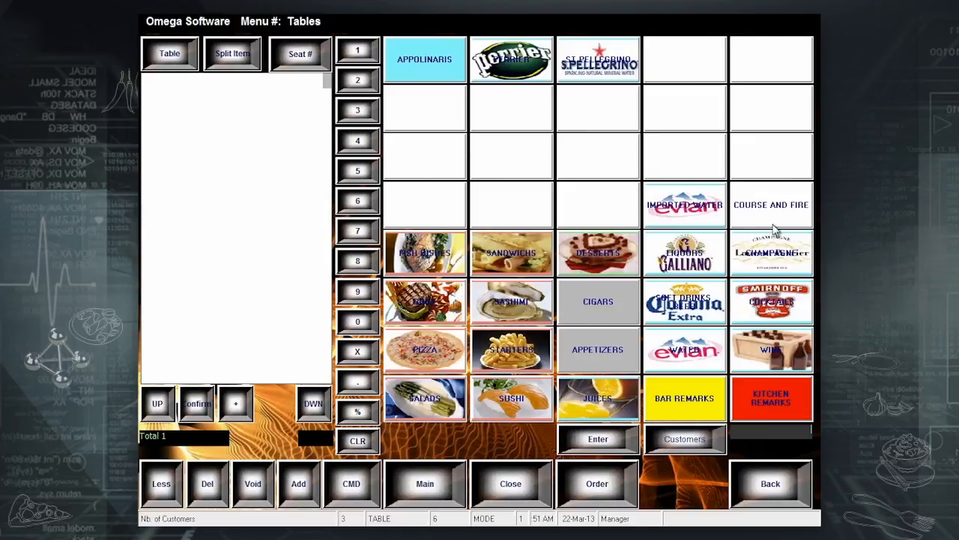
{"action": "left_click", "coordinate": [439, 66]}
{"action": "left_click", "coordinate": [506, 62]}
{"action": "left_click", "coordinate": [592, 63]}
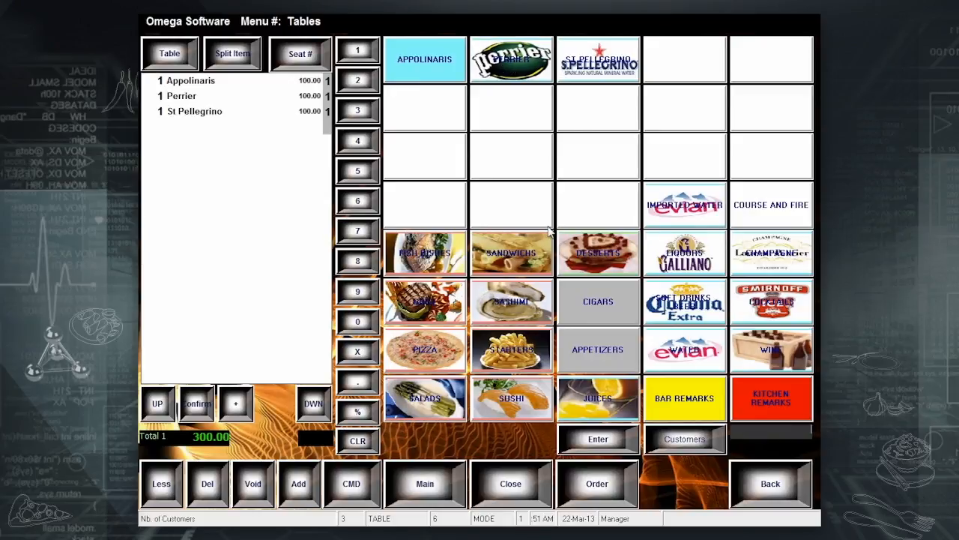
Browse the Sandwich, Dessert, Liquor and Fish groups, then send the 300.00 order.
{"action": "left_click", "coordinate": [535, 247]}
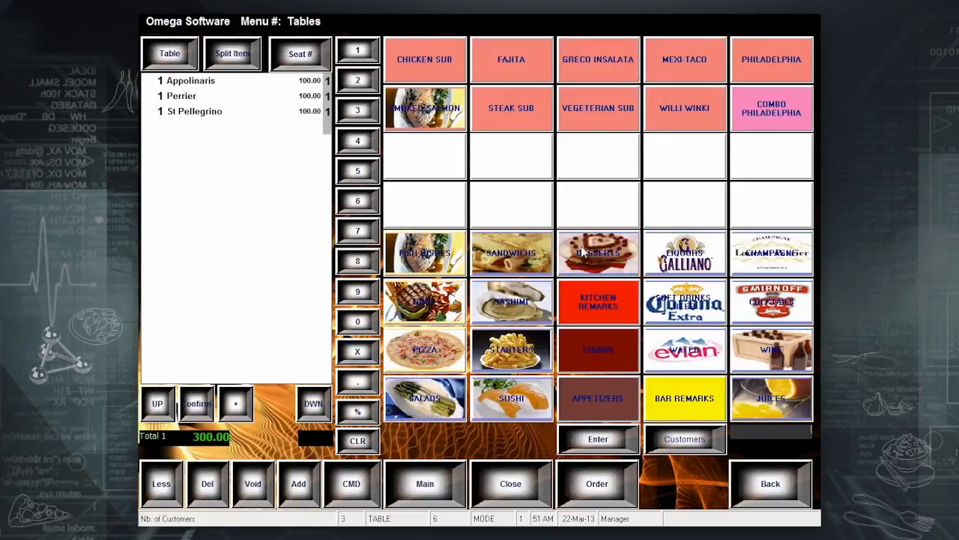
{"action": "left_click", "coordinate": [617, 255]}
{"action": "left_click", "coordinate": [705, 253]}
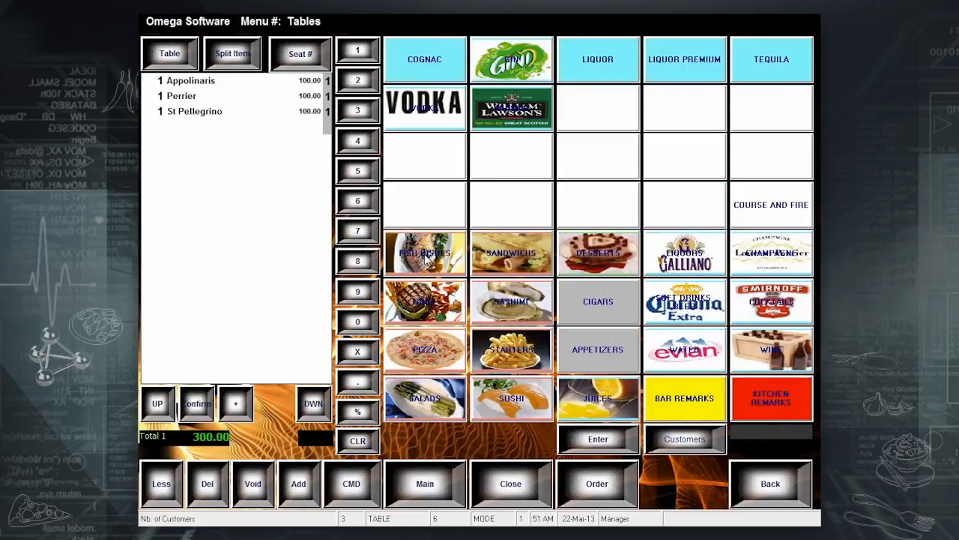
{"action": "left_click", "coordinate": [426, 255]}
{"action": "left_click", "coordinate": [425, 484]}
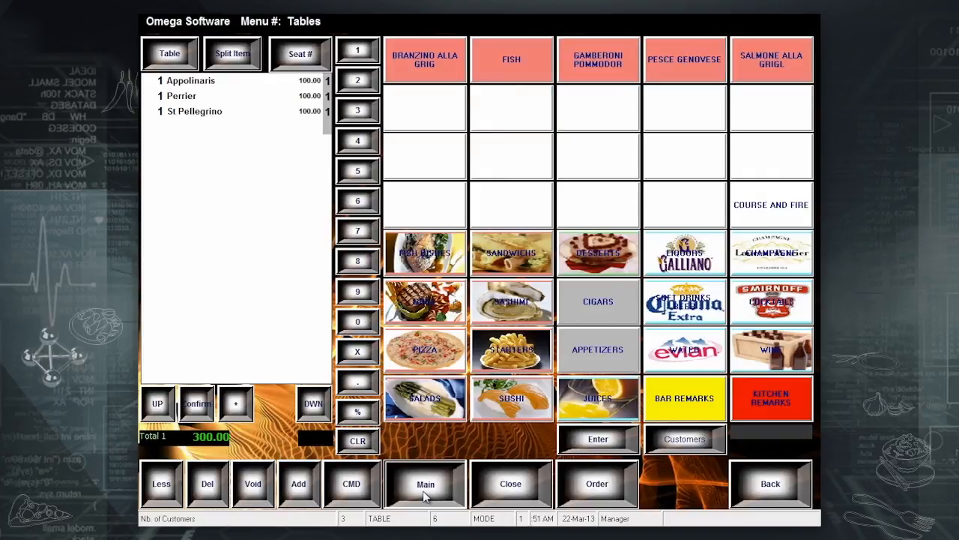
{"action": "left_click", "coordinate": [706, 207]}
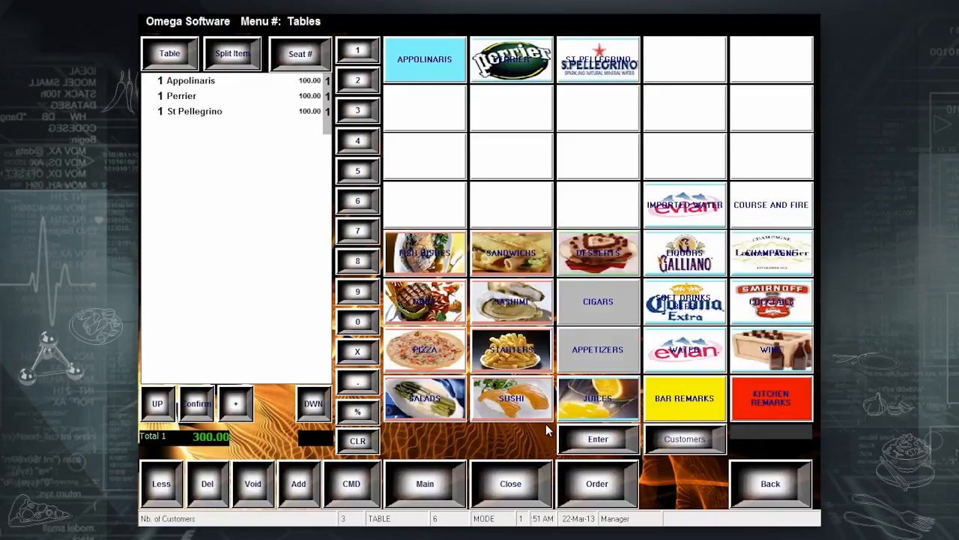
{"action": "left_click", "coordinate": [589, 487]}
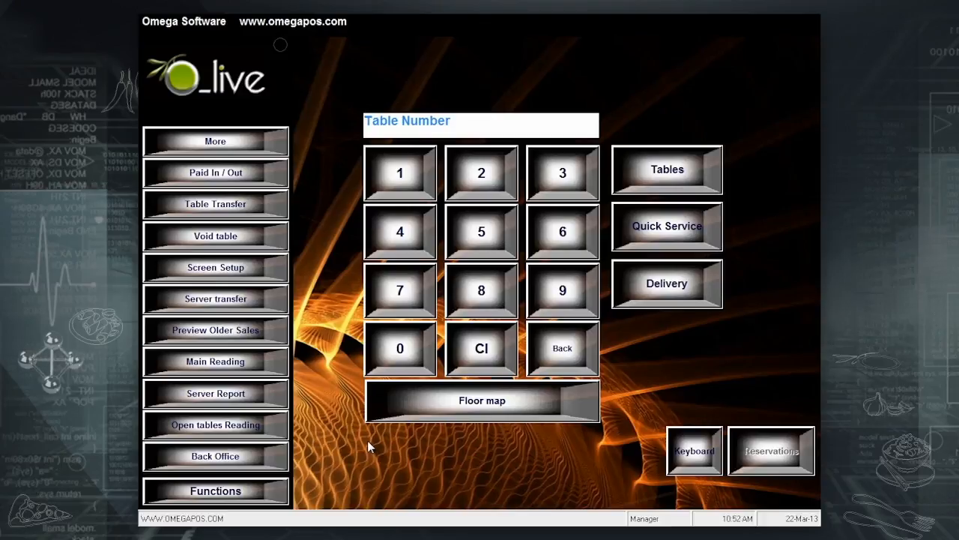
On the MAIN screen, add a light green Desserts group button left of IMPORTED WATER and save.
{"action": "left_click", "coordinate": [241, 266]}
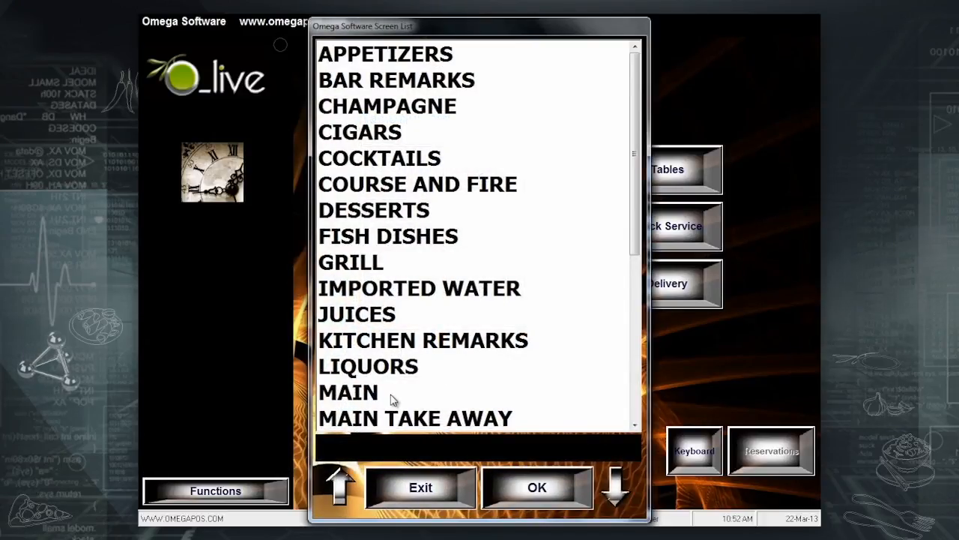
{"action": "left_click", "coordinate": [391, 399]}
{"action": "left_click", "coordinate": [565, 502]}
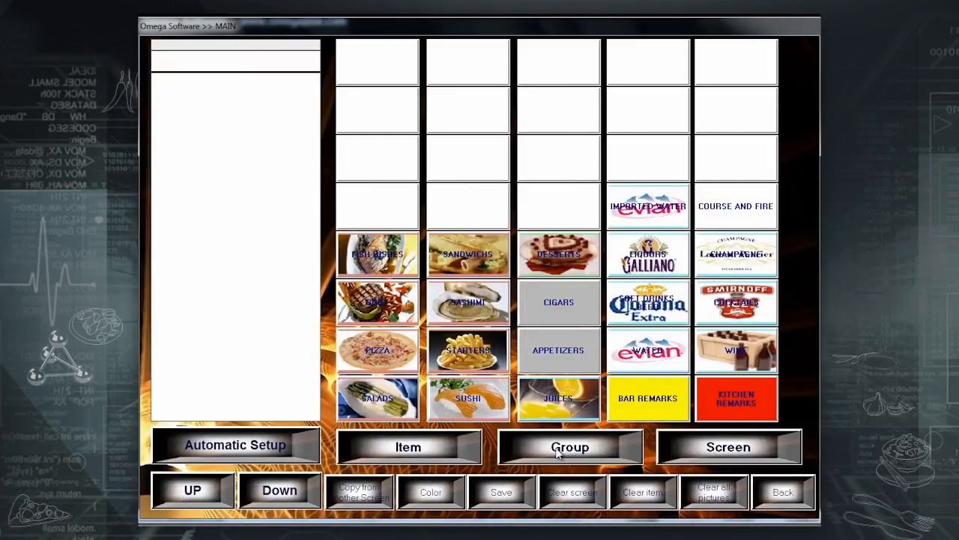
{"action": "left_click", "coordinate": [557, 452]}
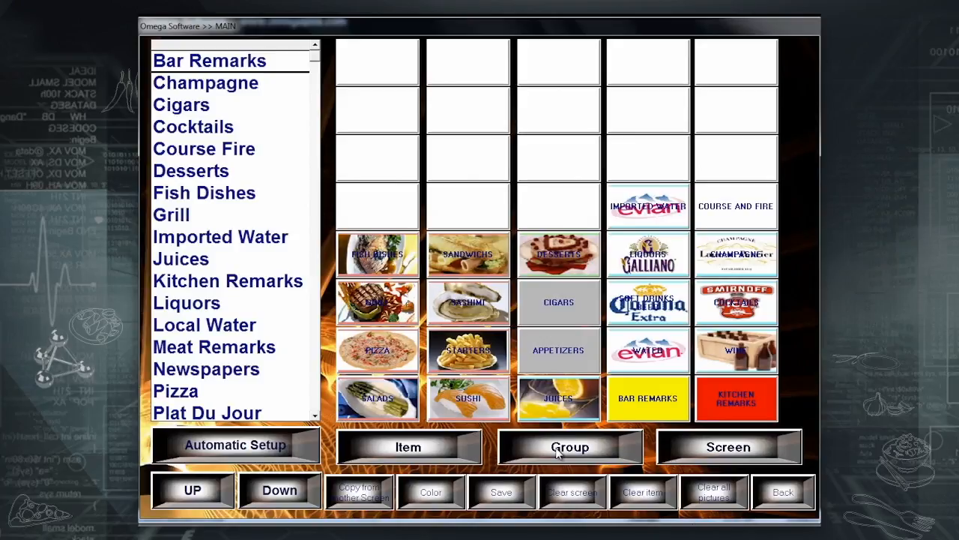
{"action": "left_click", "coordinate": [552, 208]}
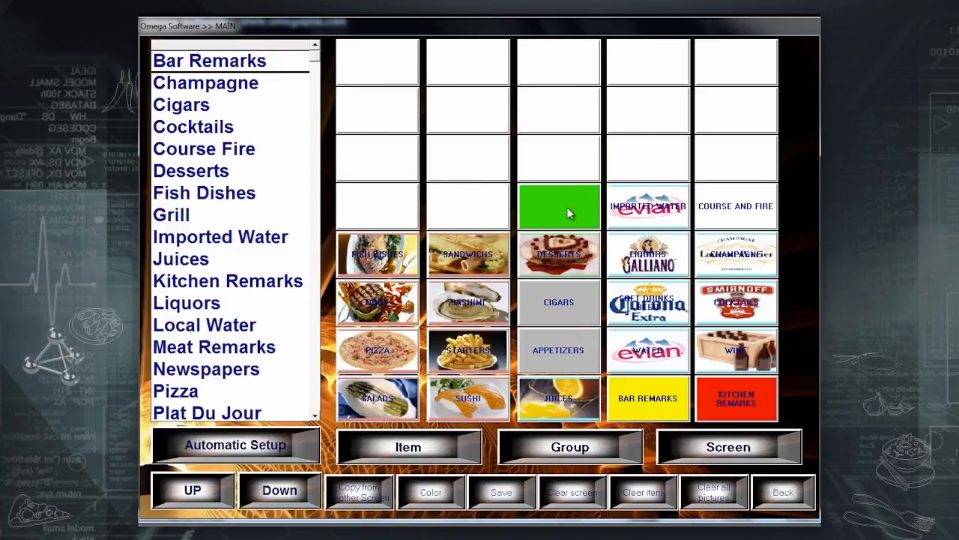
{"action": "left_click", "coordinate": [162, 169]}
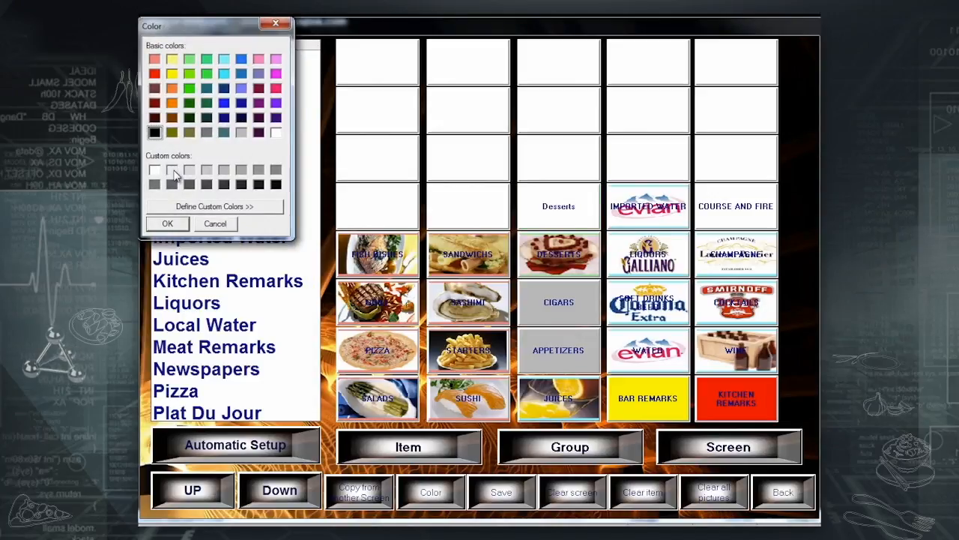
{"action": "left_click", "coordinate": [189, 58]}
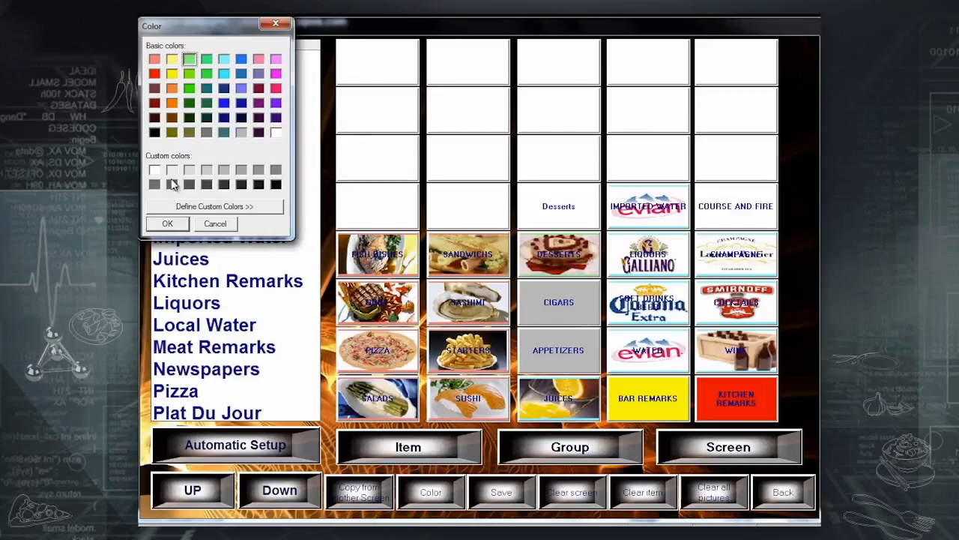
{"action": "left_click", "coordinate": [167, 224]}
{"action": "left_click", "coordinate": [521, 498]}
{"action": "left_click", "coordinate": [788, 493]}
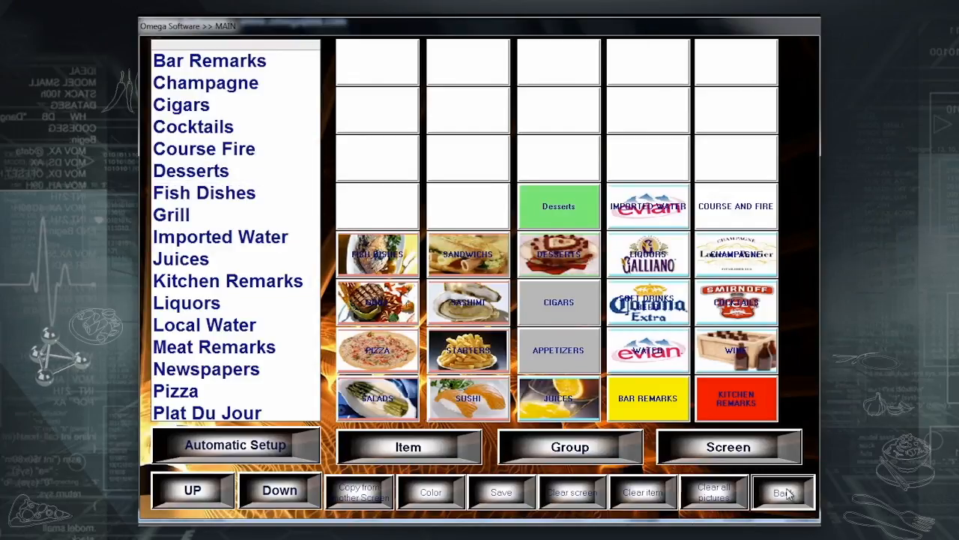
Save the MAIN layout and add Opera and Accapulco to the order.
{"action": "left_click", "coordinate": [458, 323]}
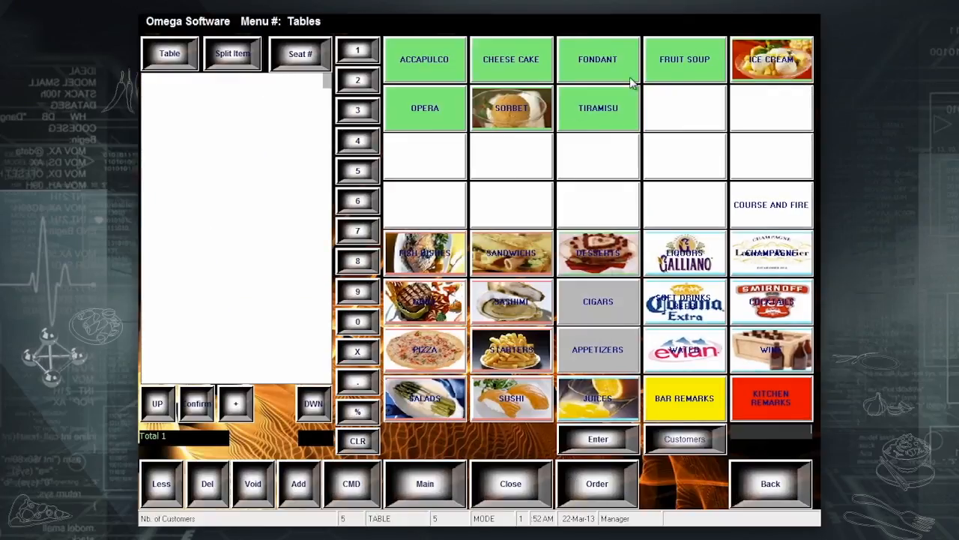
{"action": "left_click", "coordinate": [449, 118]}
{"action": "left_click", "coordinate": [438, 62]}
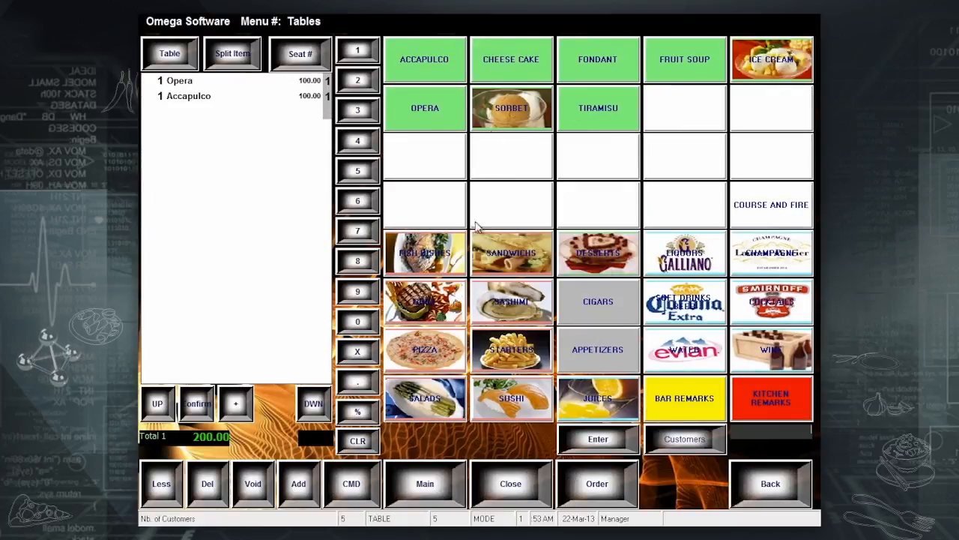
From Desserts, add Fondant, Ice Cream, Sorbet and two Cheese Cakes to the order.
{"action": "left_click", "coordinate": [449, 496]}
{"action": "left_click", "coordinate": [619, 206]}
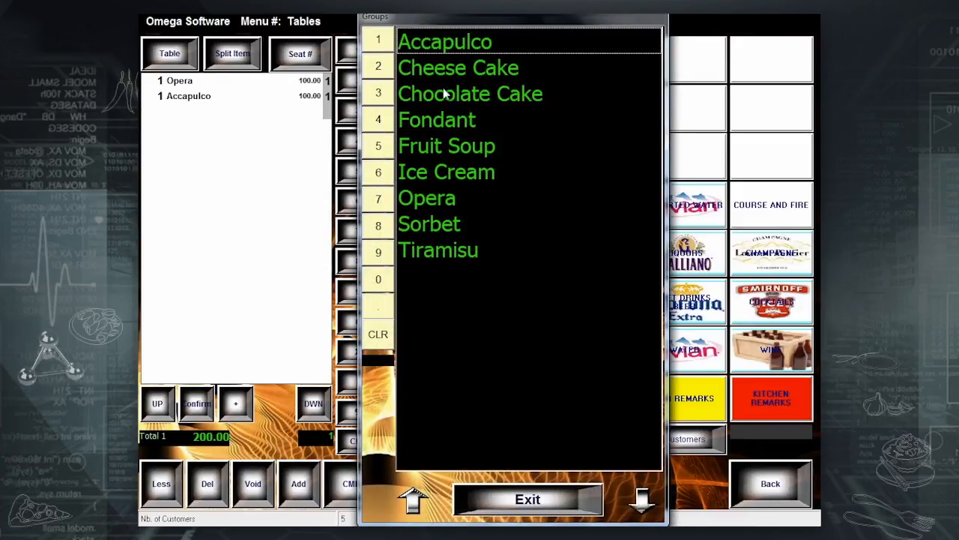
{"action": "left_click", "coordinate": [447, 125]}
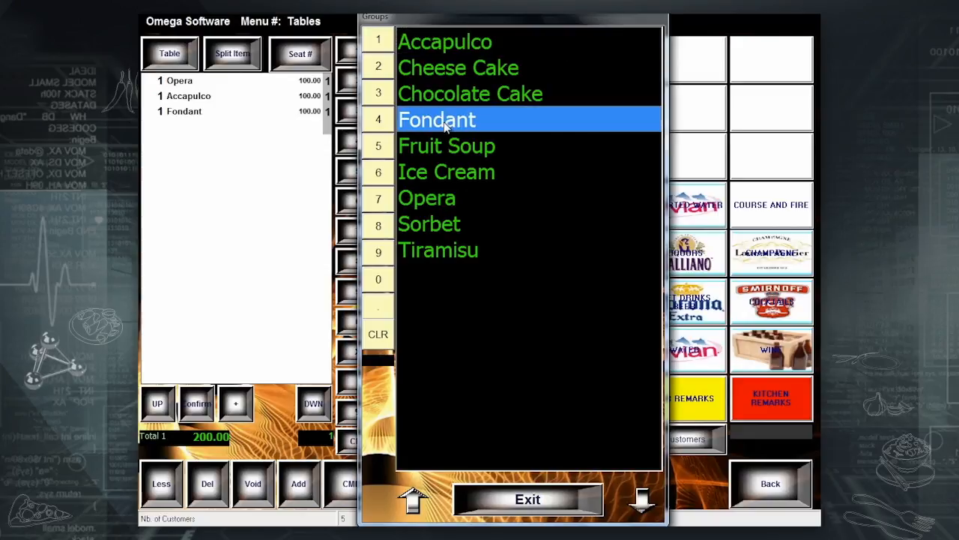
{"action": "left_click", "coordinate": [441, 172]}
{"action": "left_click", "coordinate": [441, 221]}
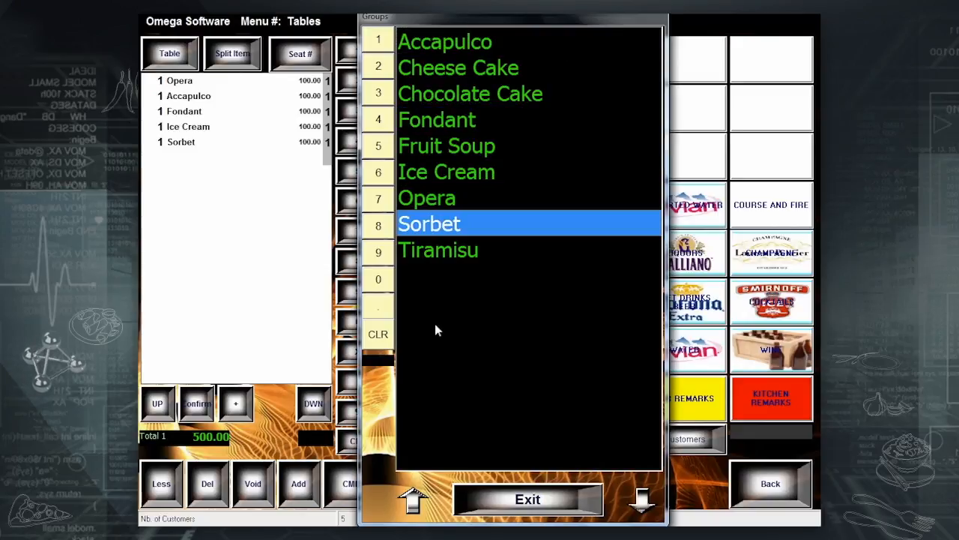
{"action": "left_click", "coordinate": [380, 65]}
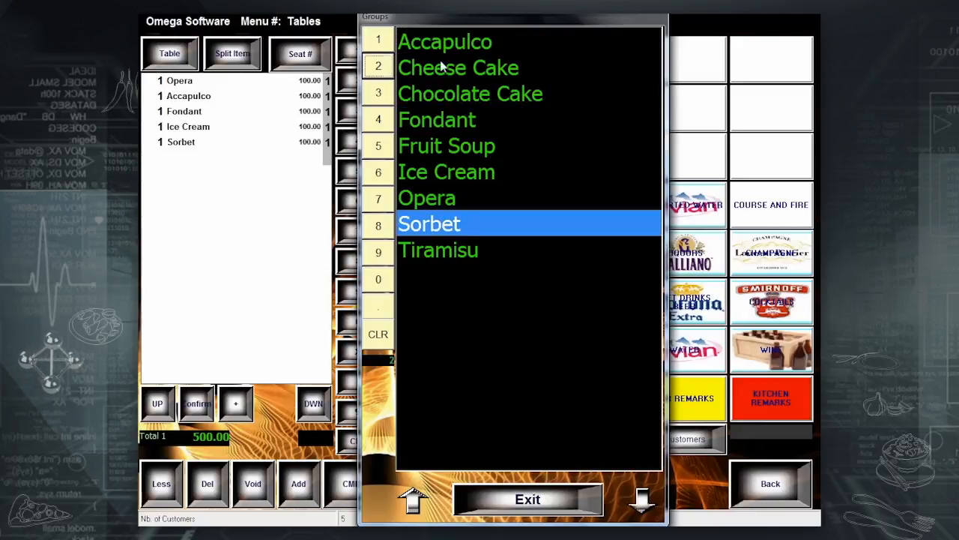
{"action": "left_click", "coordinate": [445, 68]}
{"action": "left_click", "coordinate": [555, 508]}
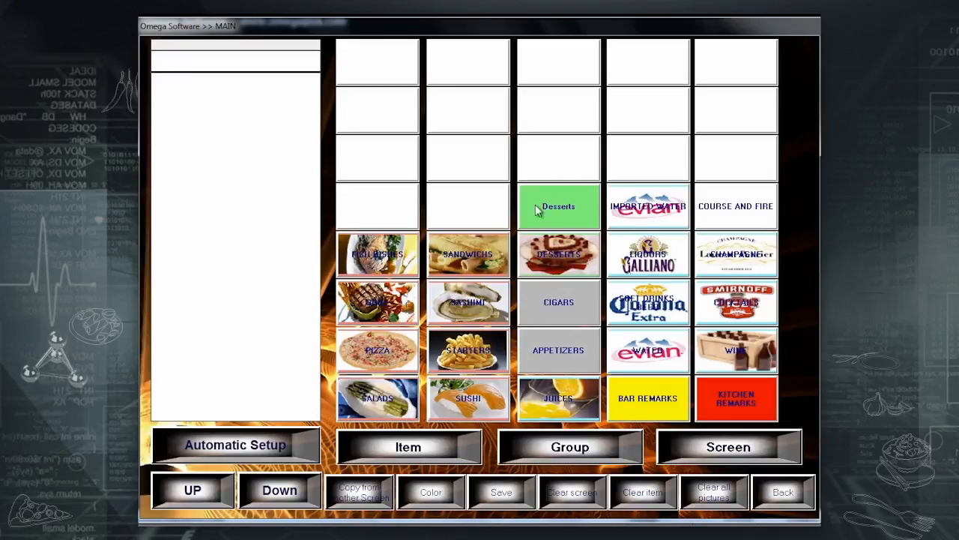
{"action": "left_click", "coordinate": [556, 216]}
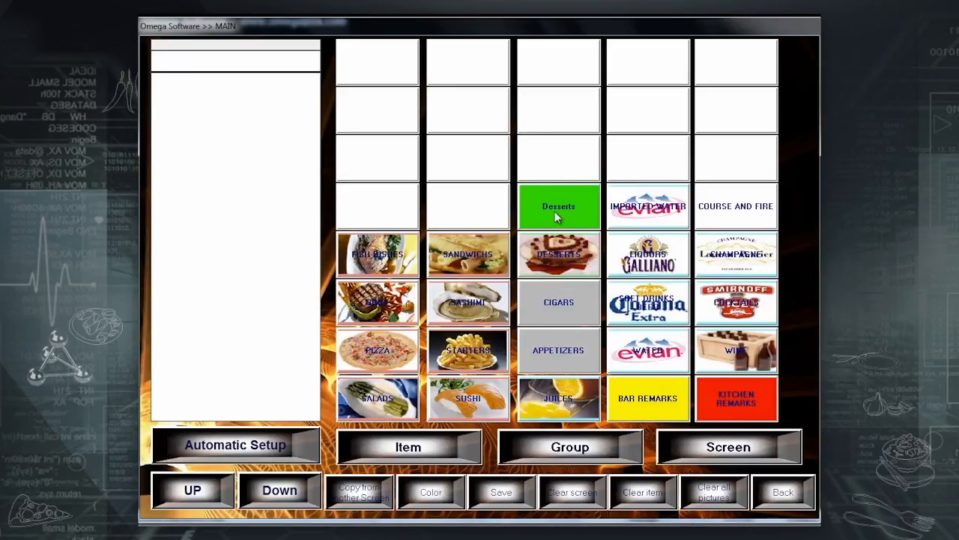
{"action": "left_click", "coordinate": [420, 495]}
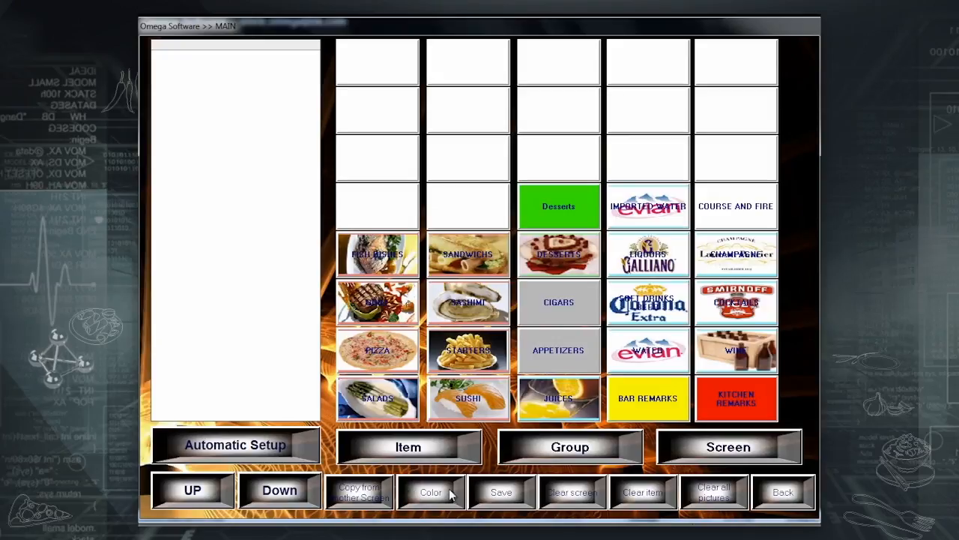
{"action": "left_click", "coordinate": [172, 58]}
{"action": "left_click", "coordinate": [171, 228]}
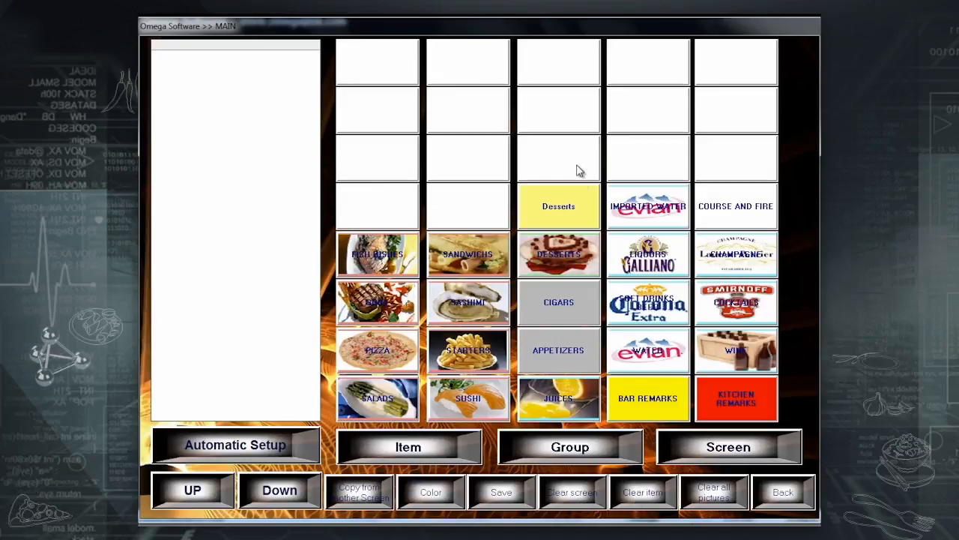
{"action": "left_click", "coordinate": [566, 209]}
{"action": "left_click", "coordinate": [645, 494]}
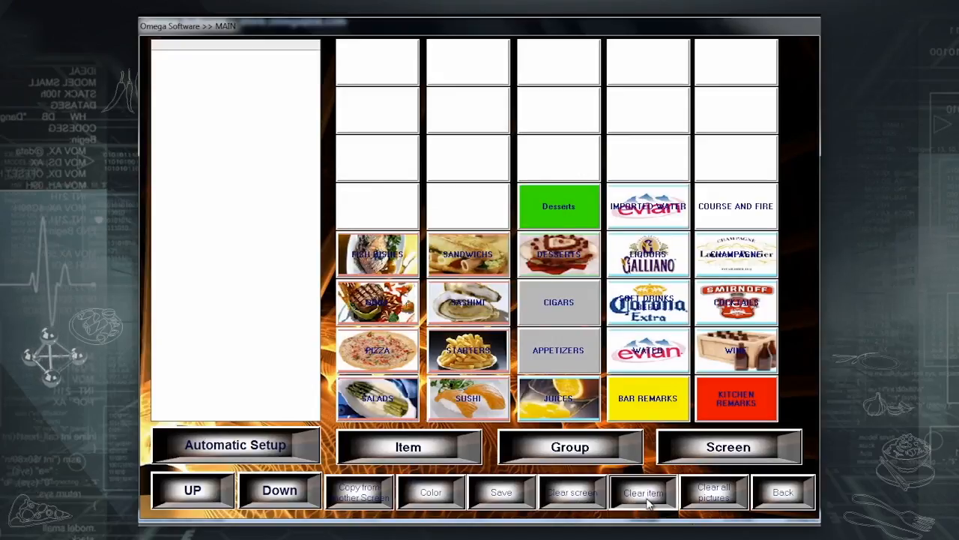
{"action": "left_click", "coordinate": [460, 321]}
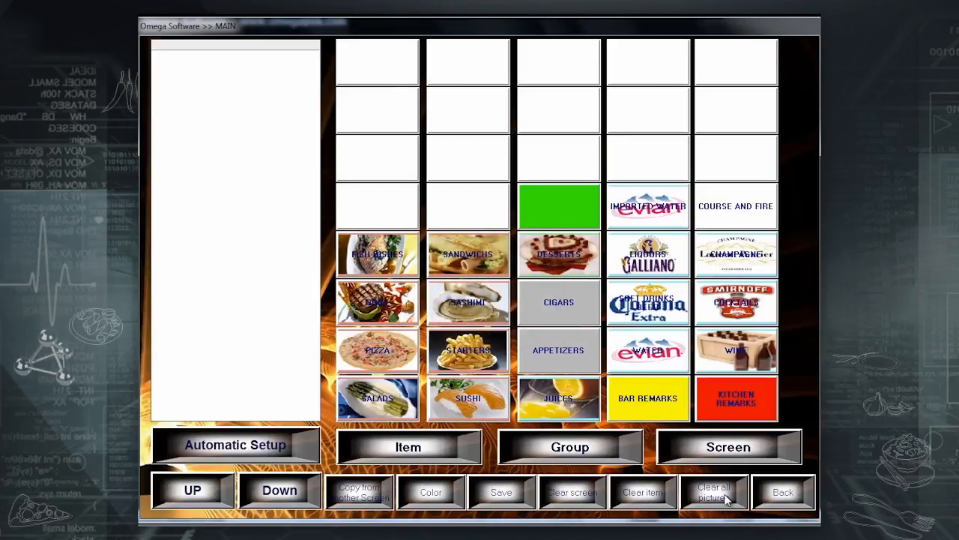
{"action": "left_click", "coordinate": [805, 493]}
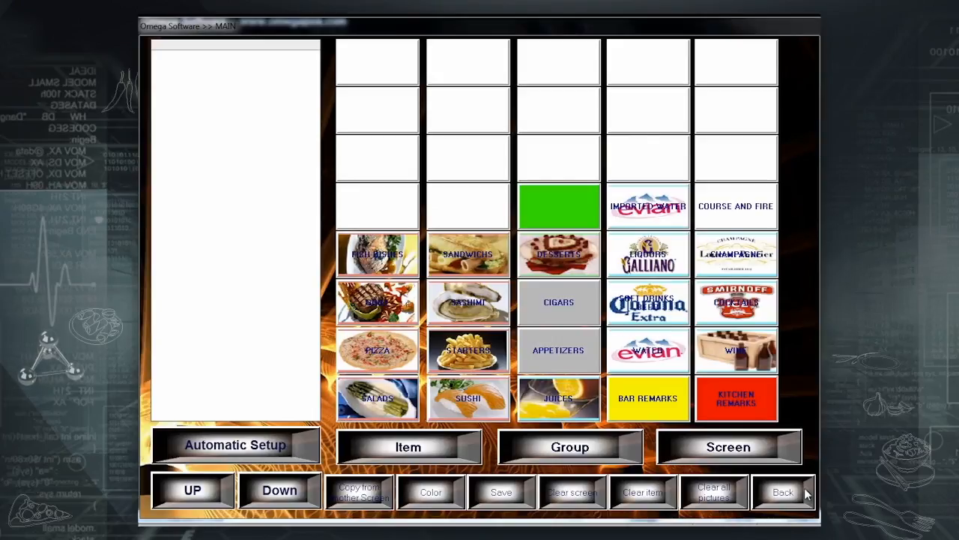
Save the layout changes and bring up the Menus list from Setup.
{"action": "left_click", "coordinate": [469, 324]}
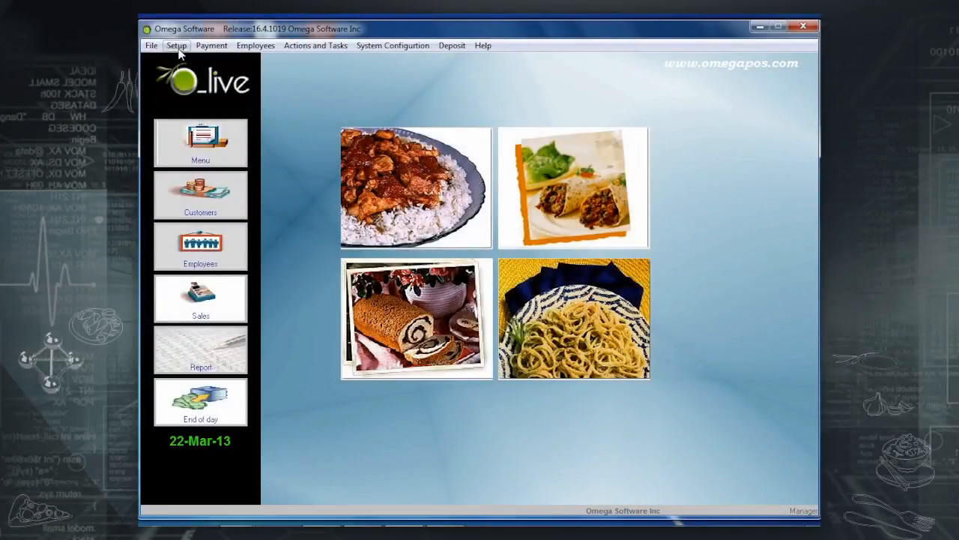
{"action": "left_click", "coordinate": [178, 47]}
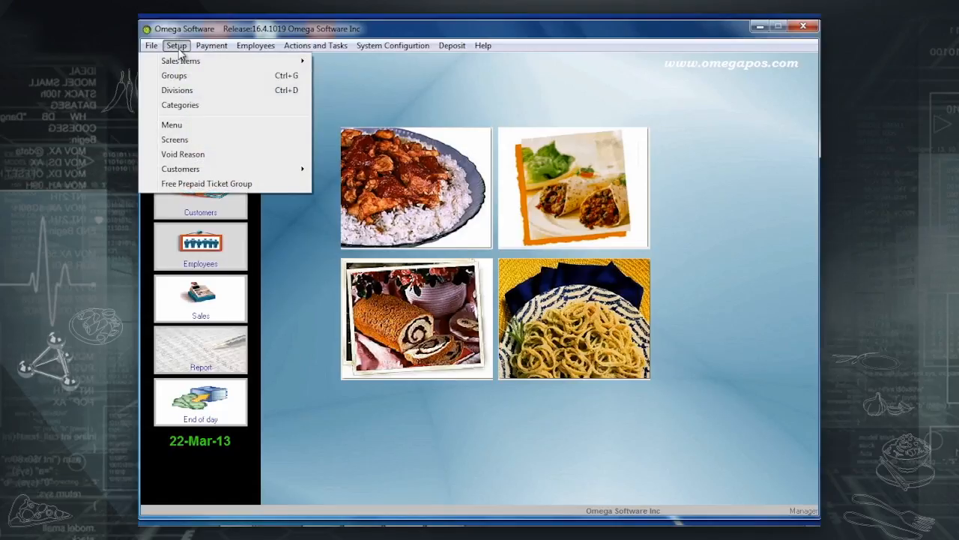
{"action": "left_click", "coordinate": [176, 125]}
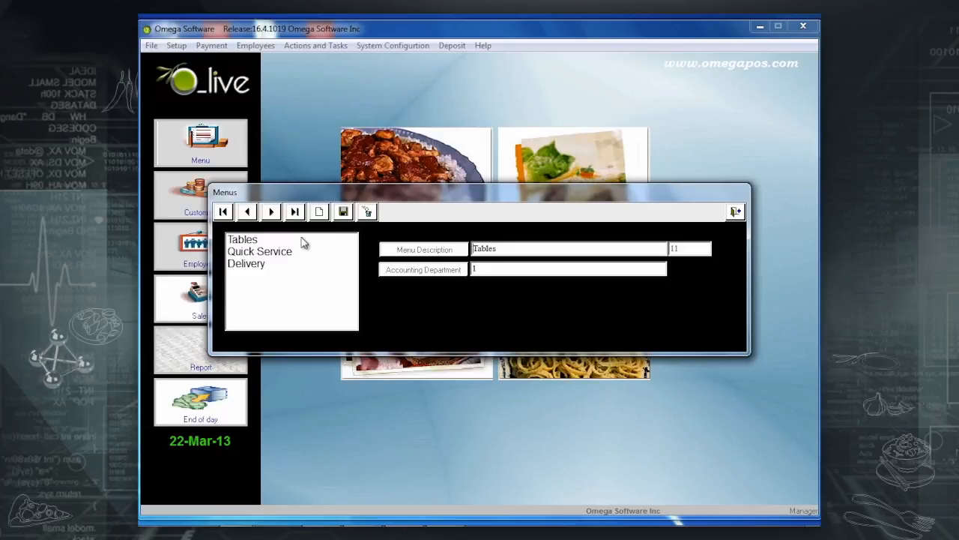
Add two new menus named Bar and Restaurant.
{"action": "left_click", "coordinate": [318, 213]}
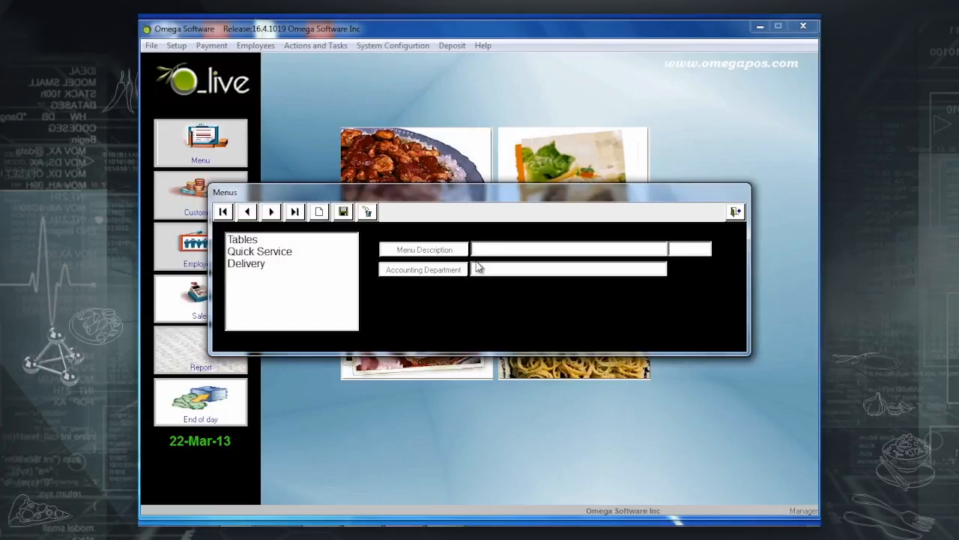
{"action": "type", "text": "Bar"}
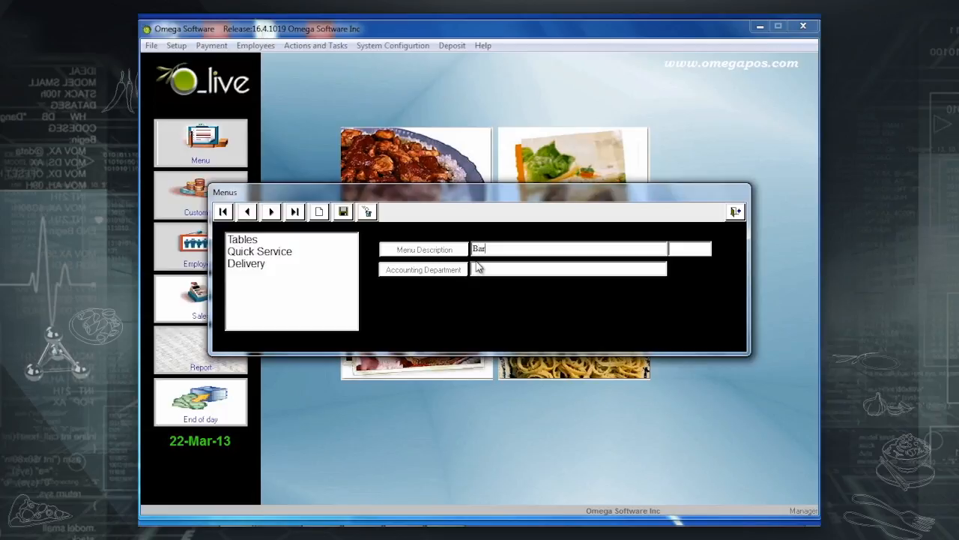
{"action": "left_click", "coordinate": [352, 215]}
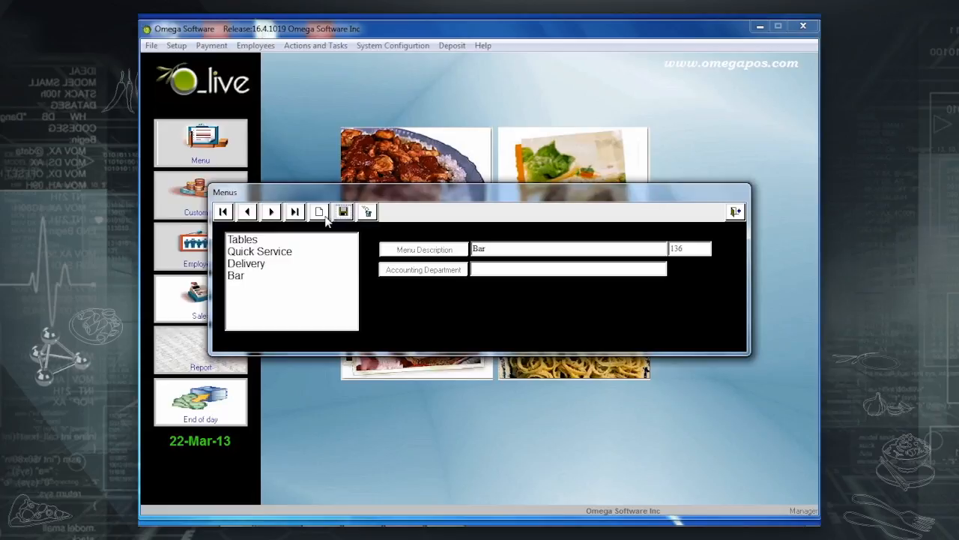
{"action": "left_click", "coordinate": [321, 213]}
{"action": "type", "text": "Restaurant"}
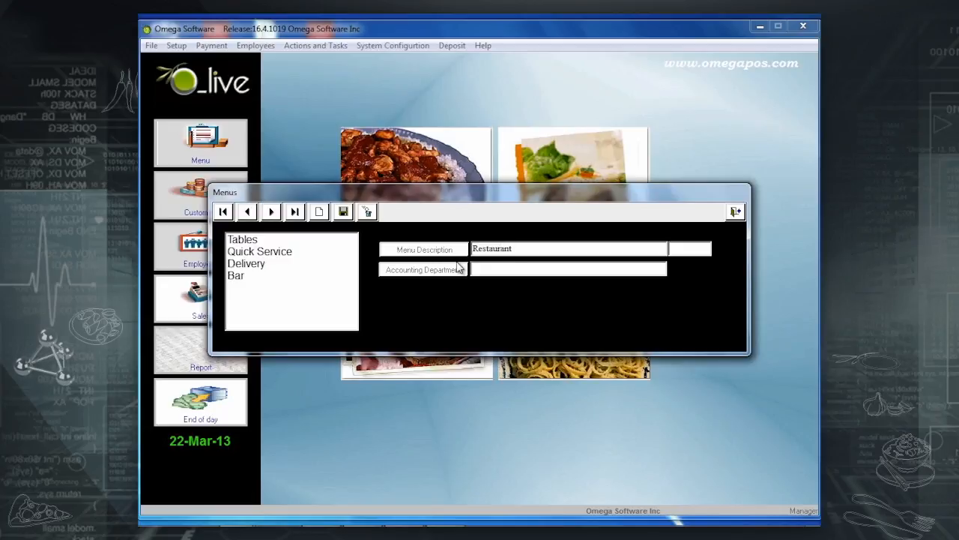
{"action": "left_click", "coordinate": [345, 214]}
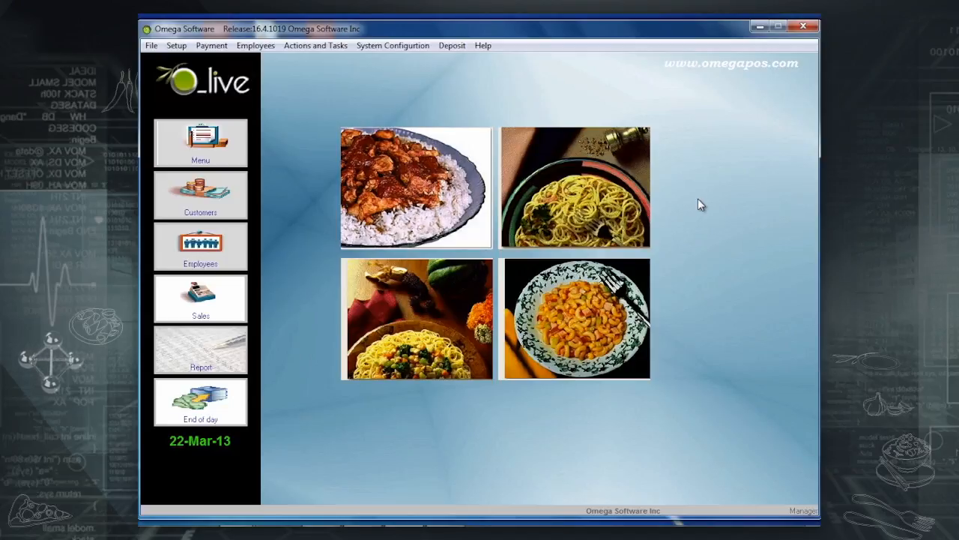
Open the Payment Discount settings on the Discount $ record, keeping type Amount.
{"action": "left_click", "coordinate": [211, 45]}
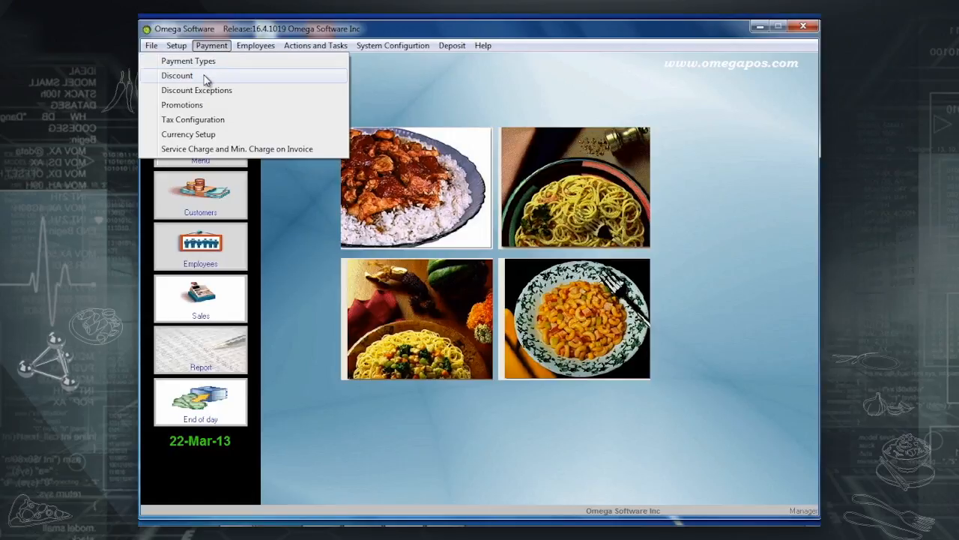
{"action": "left_click", "coordinate": [207, 77]}
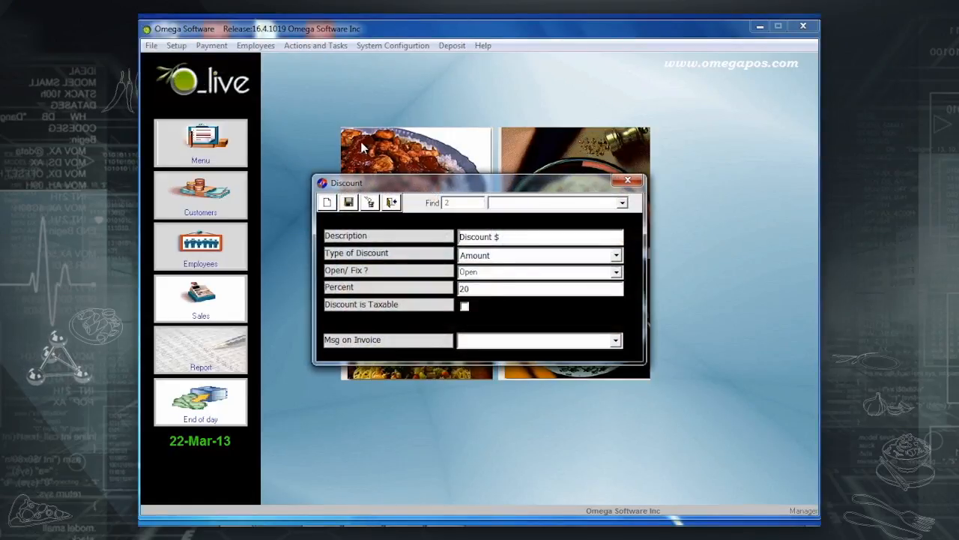
{"action": "left_click_drag", "start_coordinate": [516, 237], "coordinate": [431, 245]}
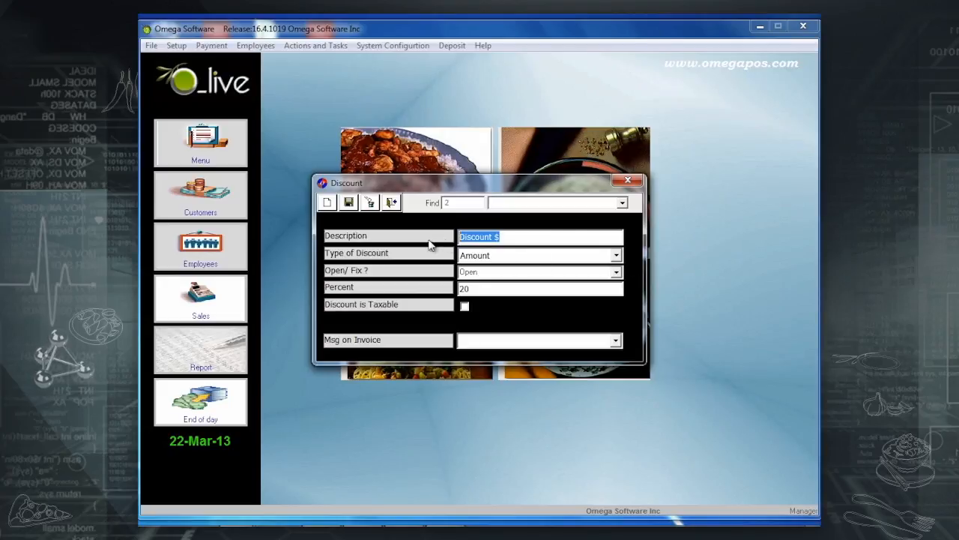
{"action": "left_click", "coordinate": [622, 203]}
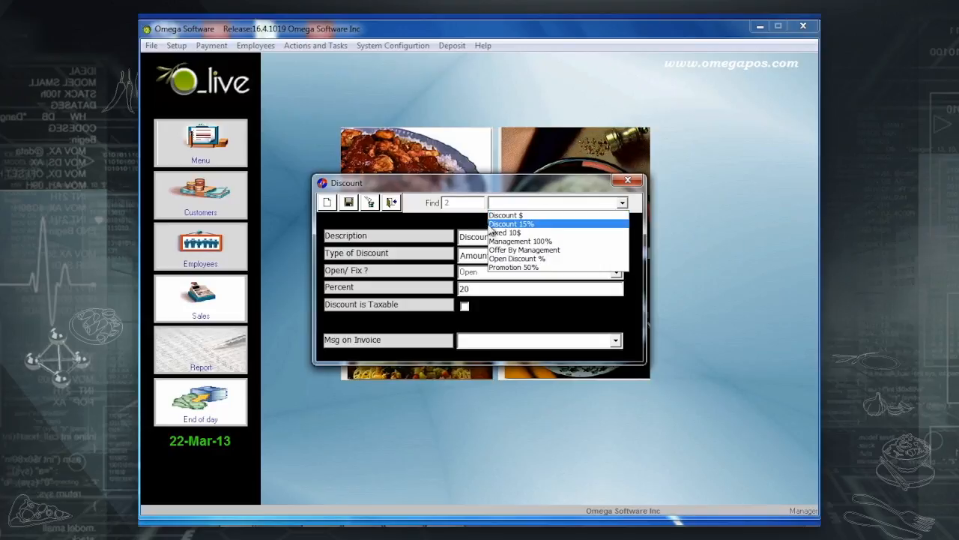
{"action": "left_click", "coordinate": [441, 227]}
{"action": "left_click", "coordinate": [522, 239]}
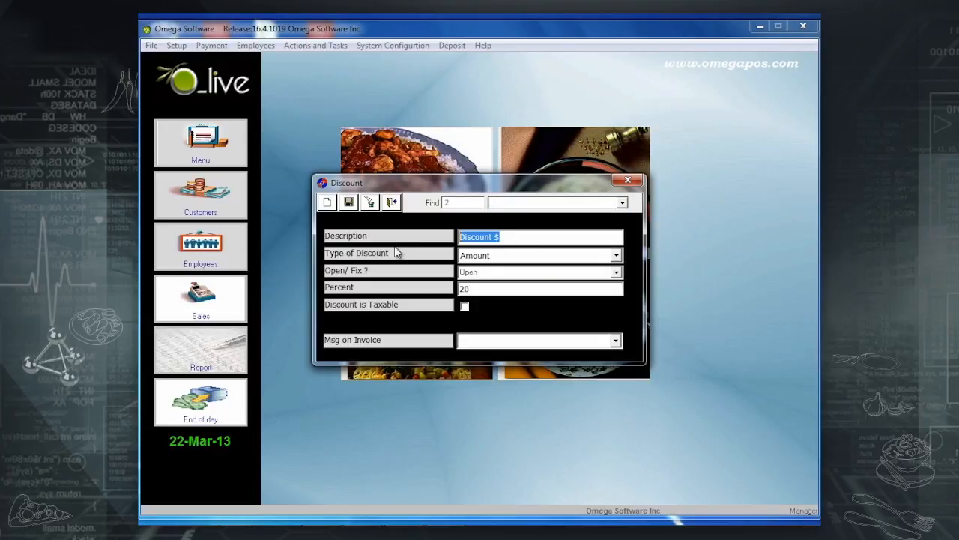
{"action": "left_click", "coordinate": [616, 256]}
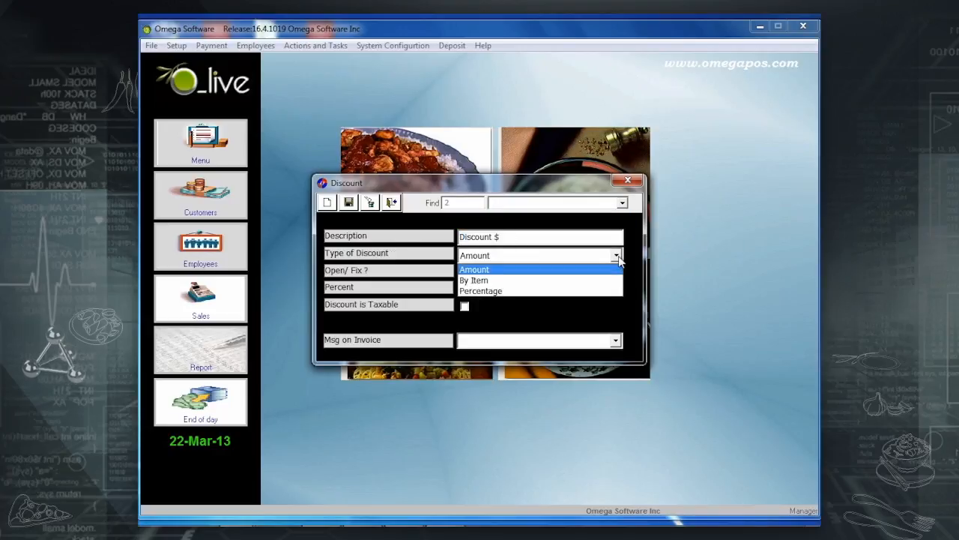
{"action": "left_click", "coordinate": [562, 270]}
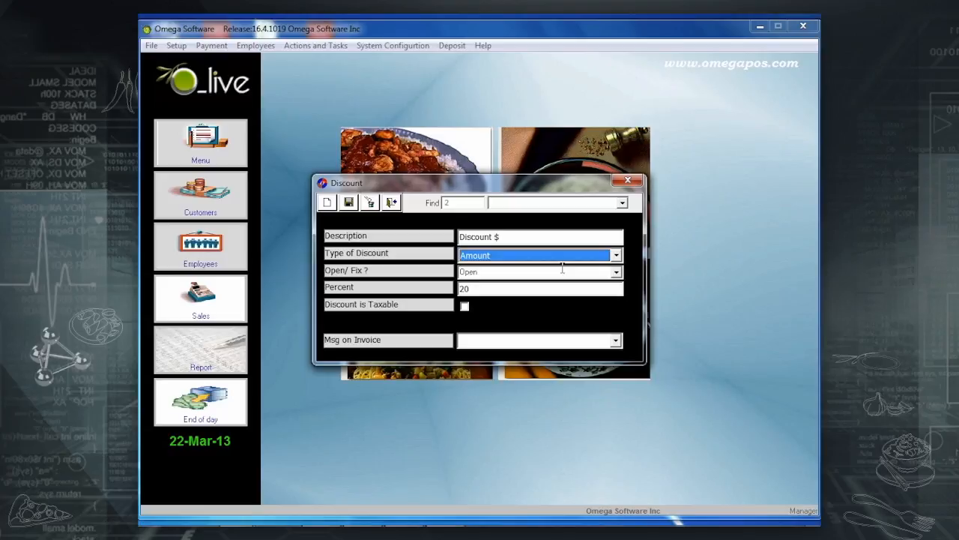
Make Discount $ a fixed discount and leave it not taxable.
{"action": "left_click", "coordinate": [616, 273]}
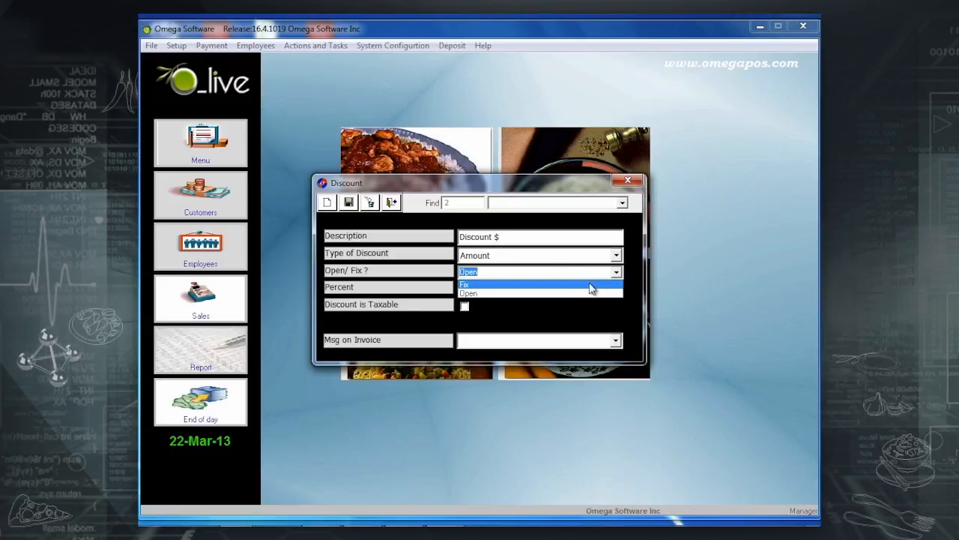
{"action": "left_click", "coordinate": [590, 285]}
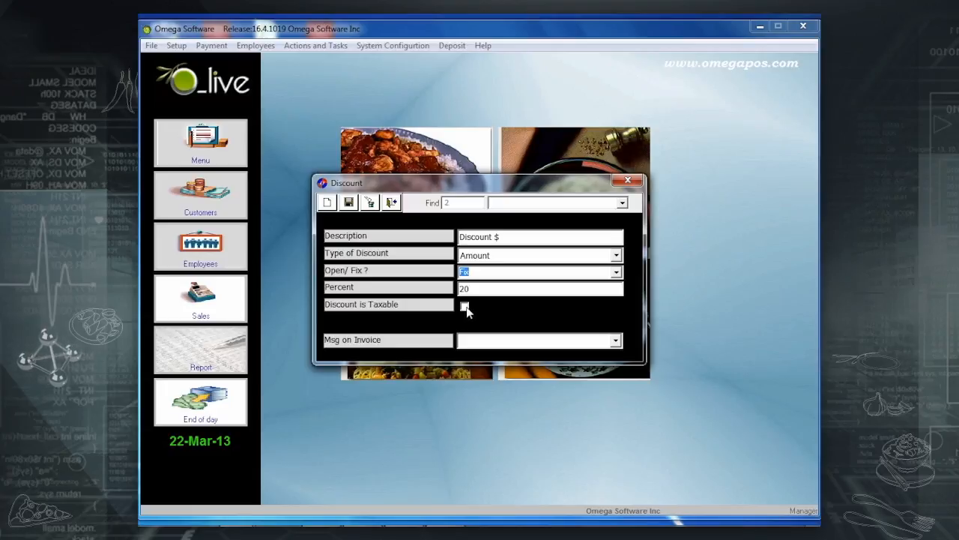
{"action": "left_click", "coordinate": [465, 307]}
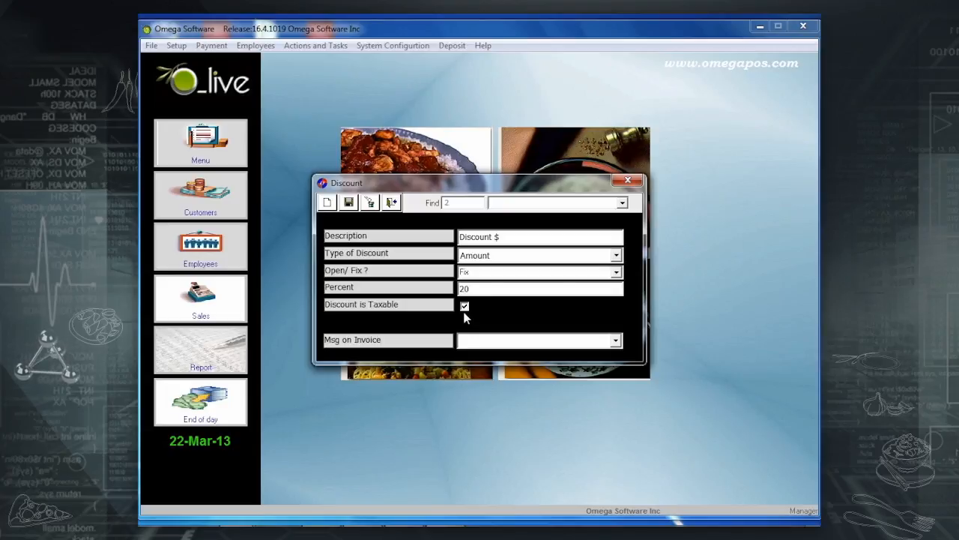
{"action": "left_click", "coordinate": [466, 306]}
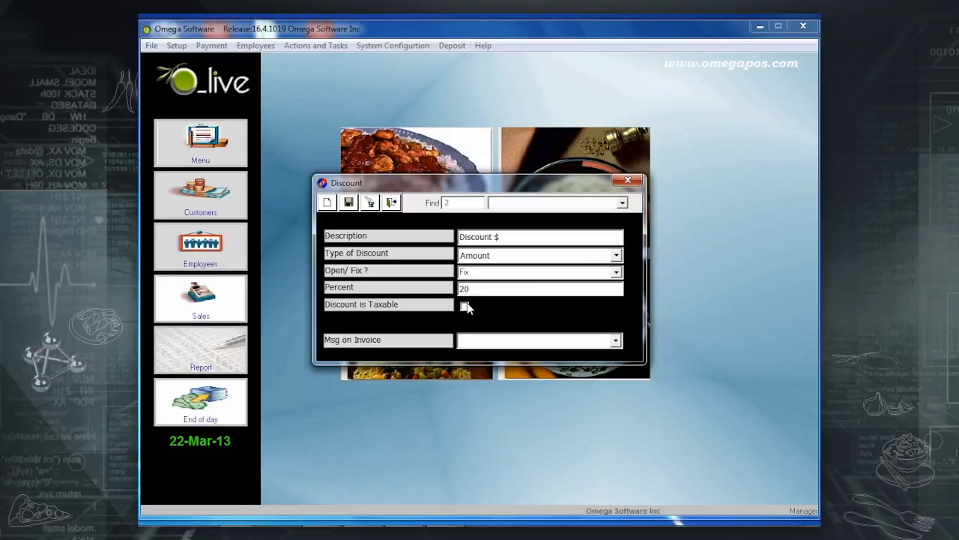
Create a new 'Discount 20 %' entry of Percentage type, set to Fix.
{"action": "left_click", "coordinate": [327, 204]}
{"action": "left_click", "coordinate": [513, 239]}
{"action": "type", "text": "D"}
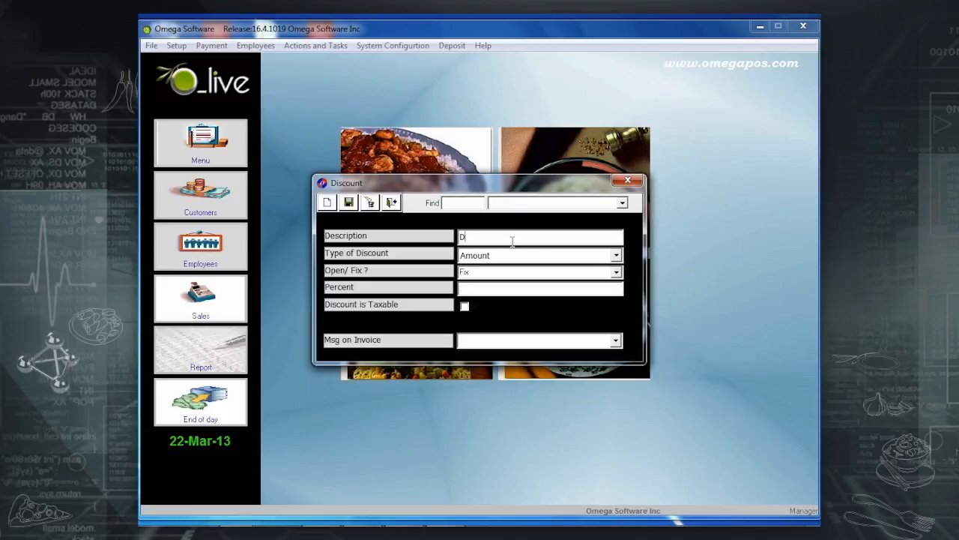
{"action": "type", "text": "iscount"}
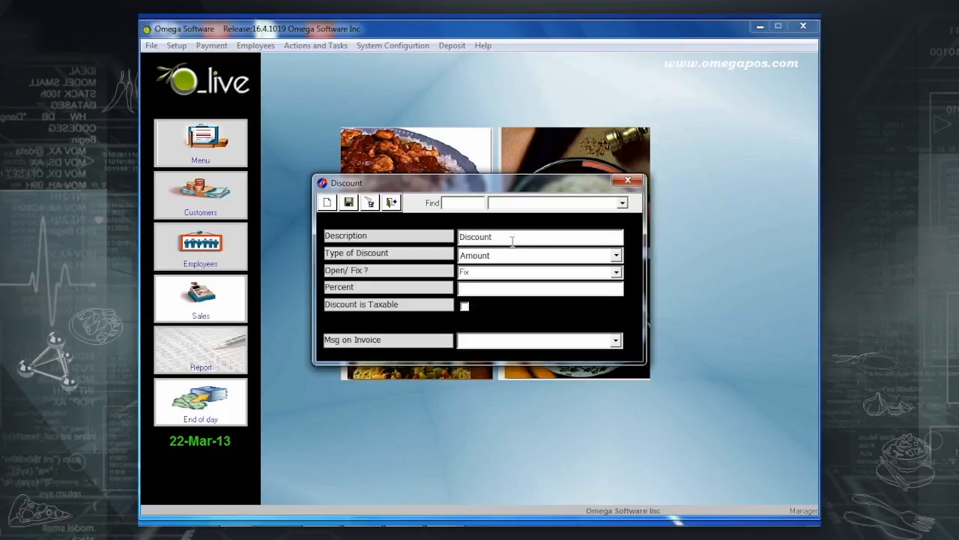
{"action": "type", "text": " 20 %"}
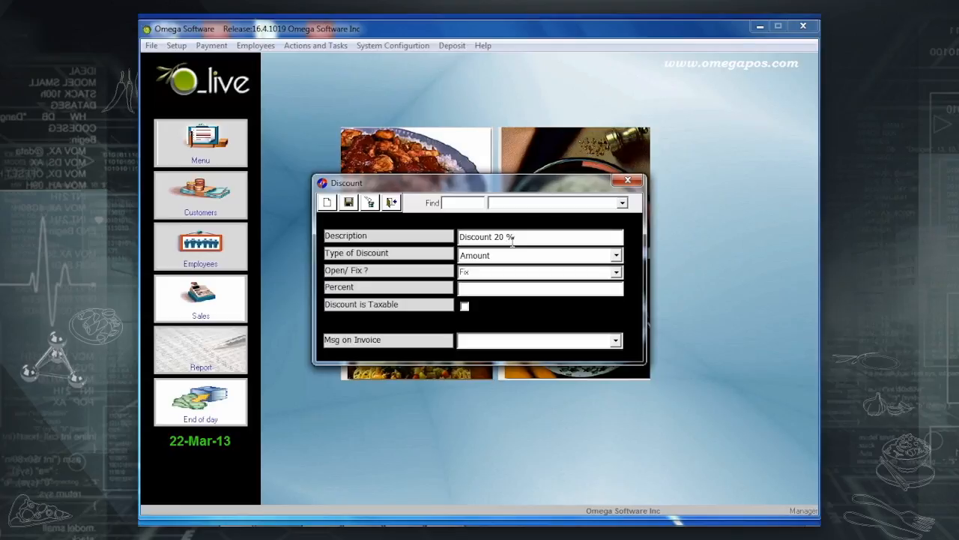
{"action": "left_click", "coordinate": [616, 256]}
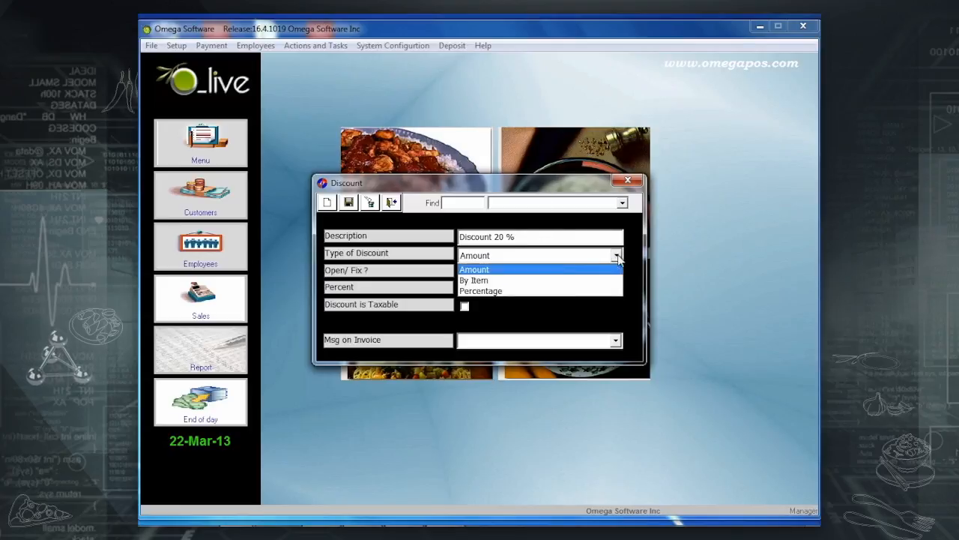
{"action": "left_click", "coordinate": [545, 295]}
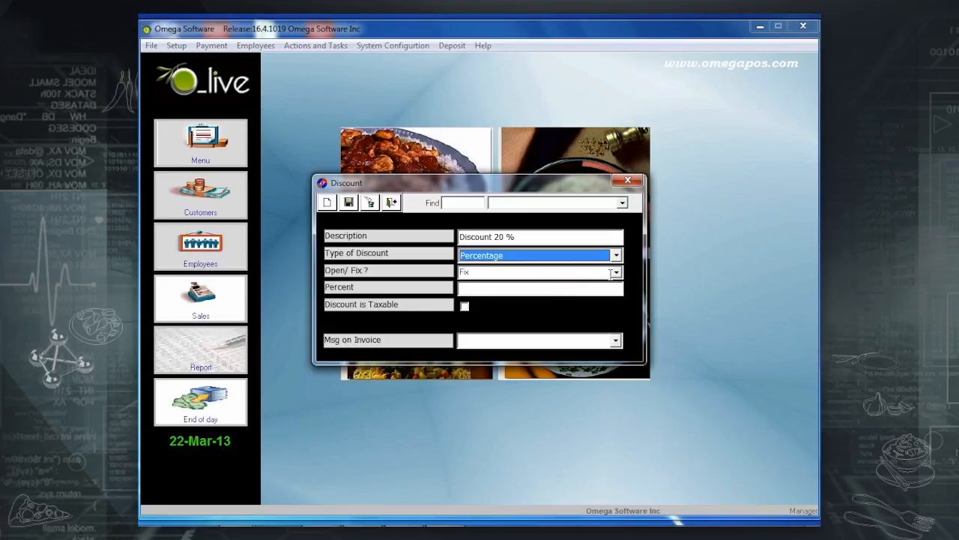
{"action": "left_click", "coordinate": [617, 273]}
{"action": "left_click", "coordinate": [576, 285]}
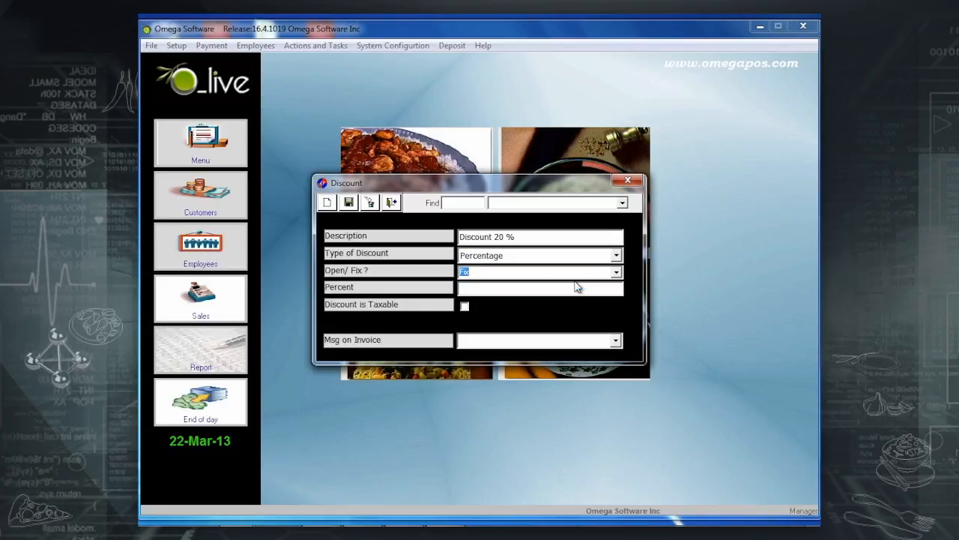
Set its percent to 20 and its invoice message to Reason.
{"action": "left_click", "coordinate": [567, 289]}
{"action": "type", "text": "20"}
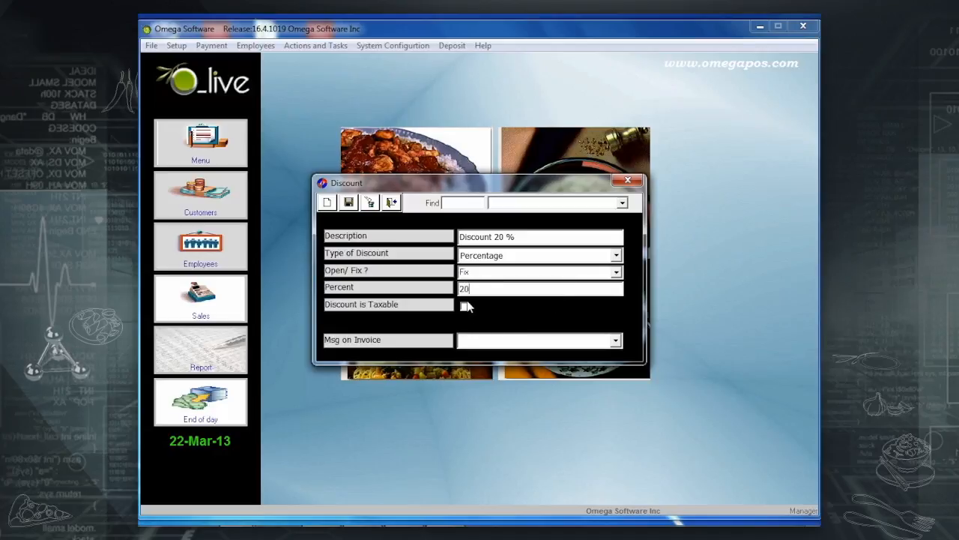
{"action": "left_click", "coordinate": [617, 342]}
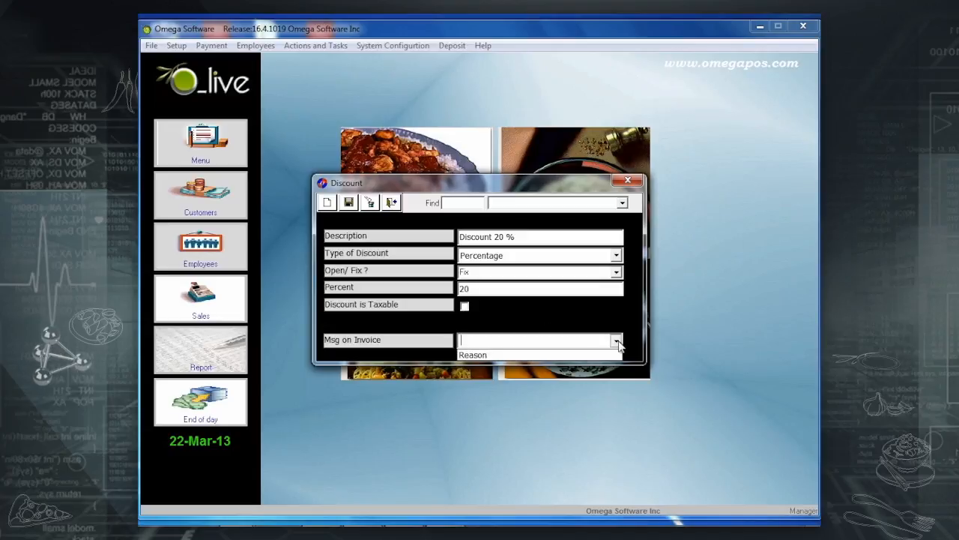
{"action": "left_click", "coordinate": [564, 357]}
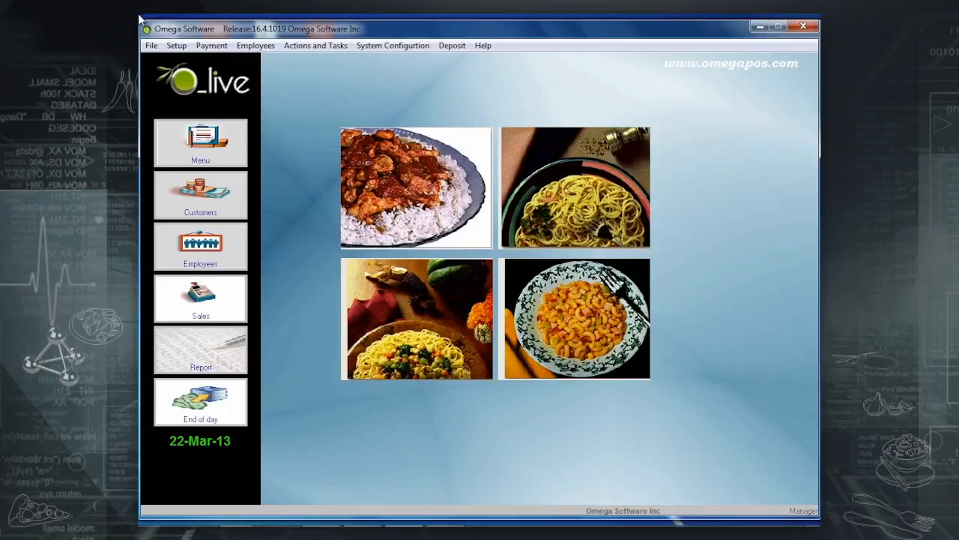
Make Fish Dishes a discount exception for Management 100% and save it.
{"action": "left_click", "coordinate": [224, 46]}
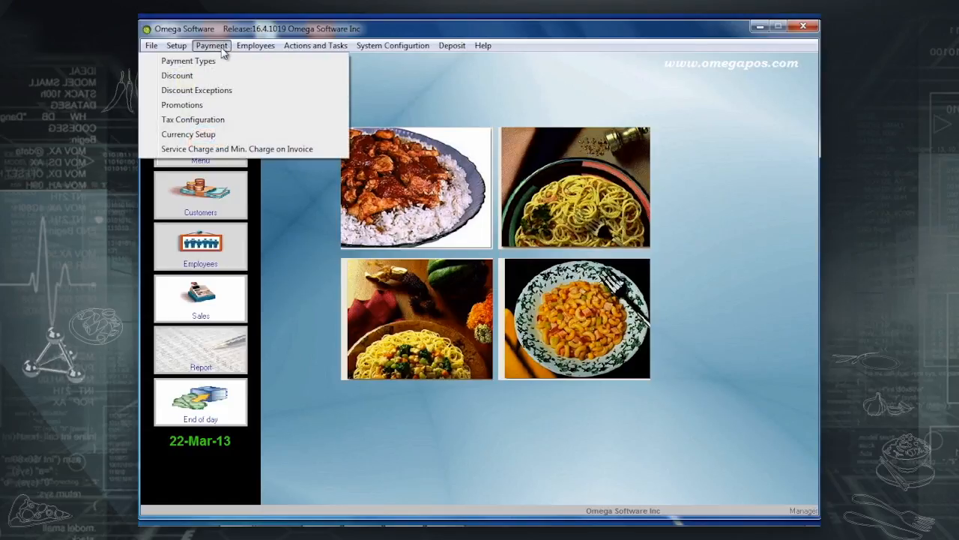
{"action": "left_click", "coordinate": [214, 90]}
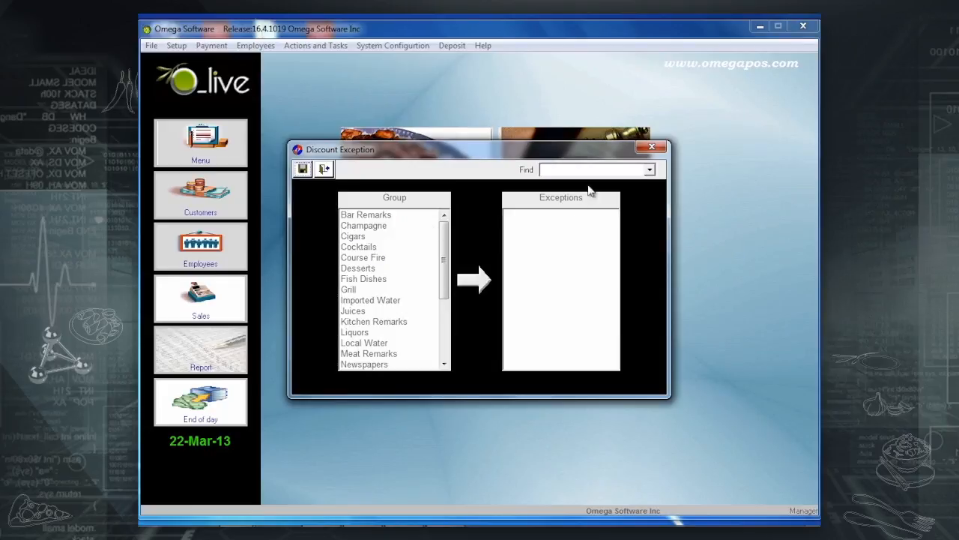
{"action": "left_click", "coordinate": [649, 171]}
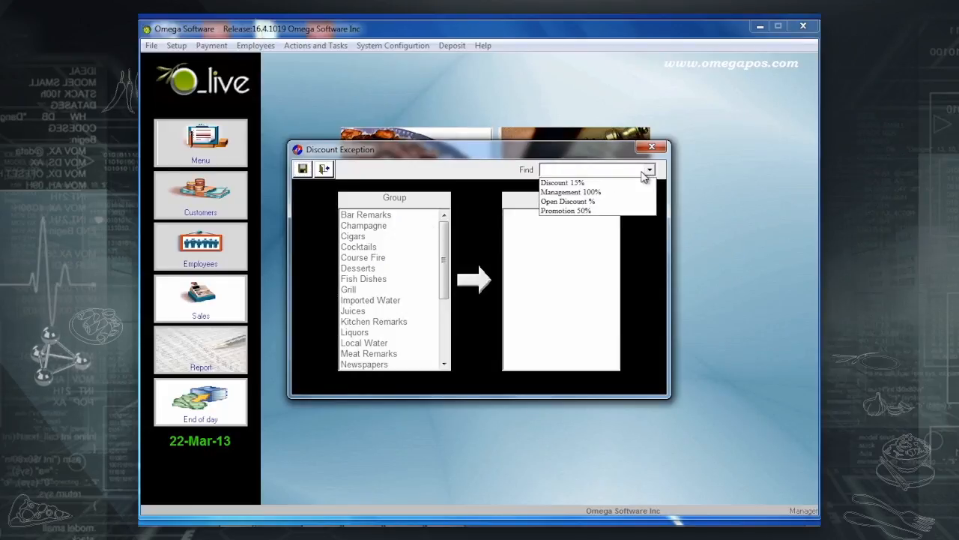
{"action": "left_click", "coordinate": [593, 192]}
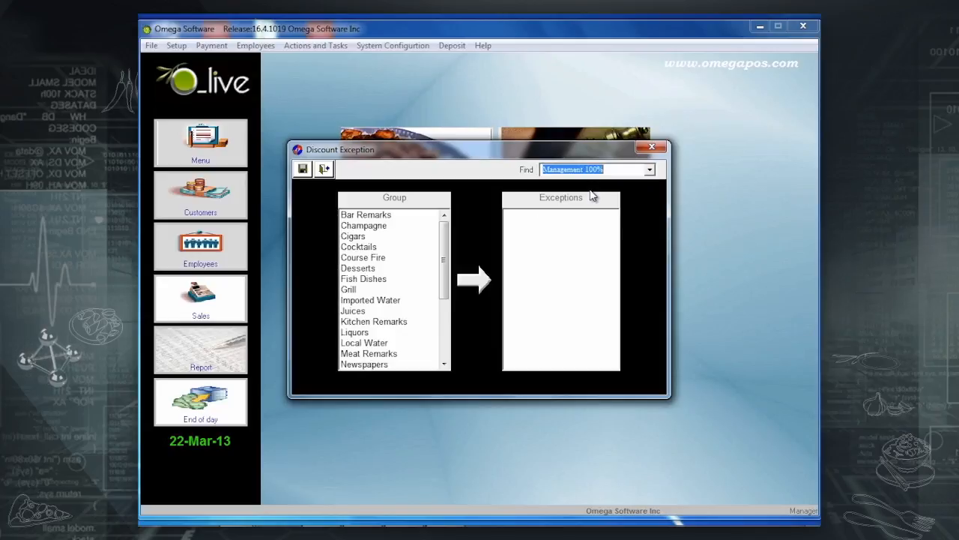
{"action": "double_click", "coordinate": [374, 280]}
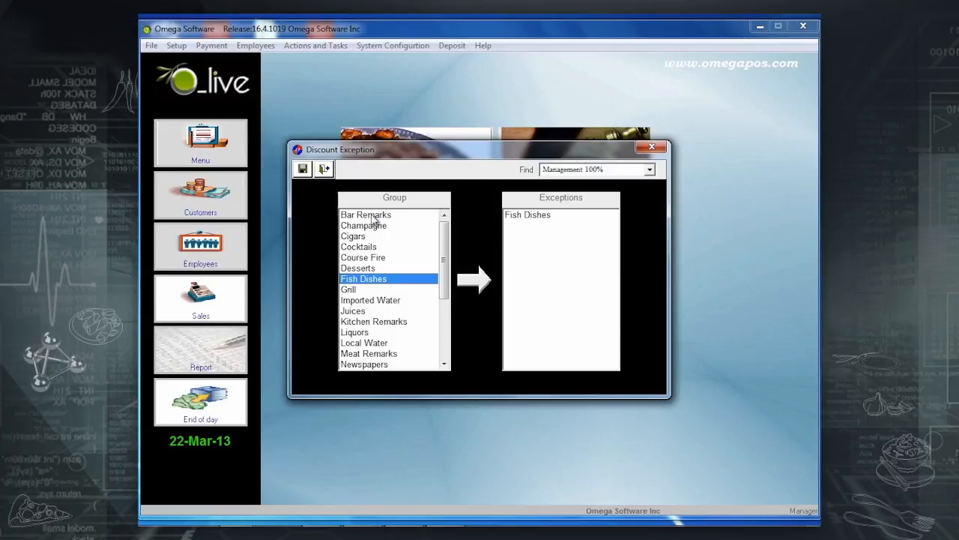
{"action": "left_click", "coordinate": [302, 169]}
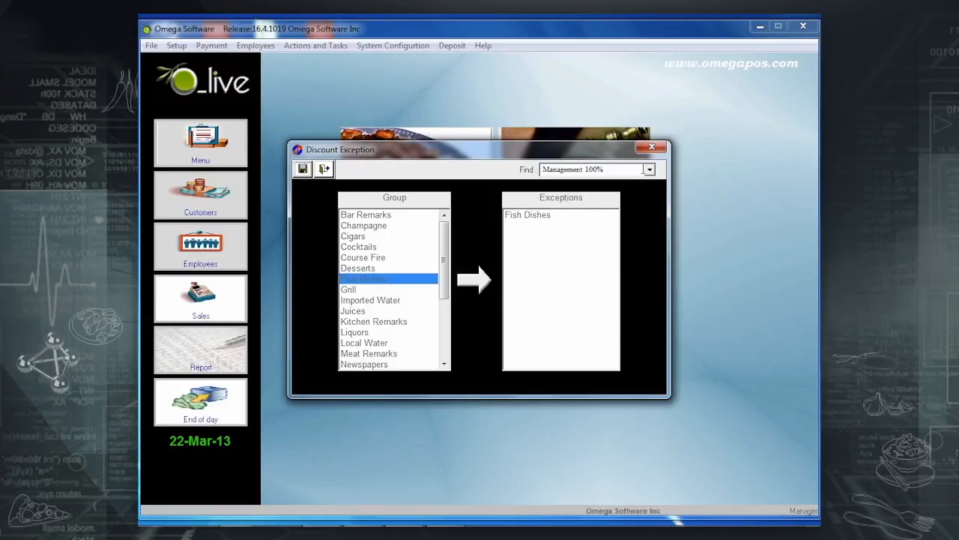
Add Fish Dishes and Grill as exception groups for Discount 15%.
{"action": "left_click", "coordinate": [650, 169]}
{"action": "left_click", "coordinate": [613, 183]}
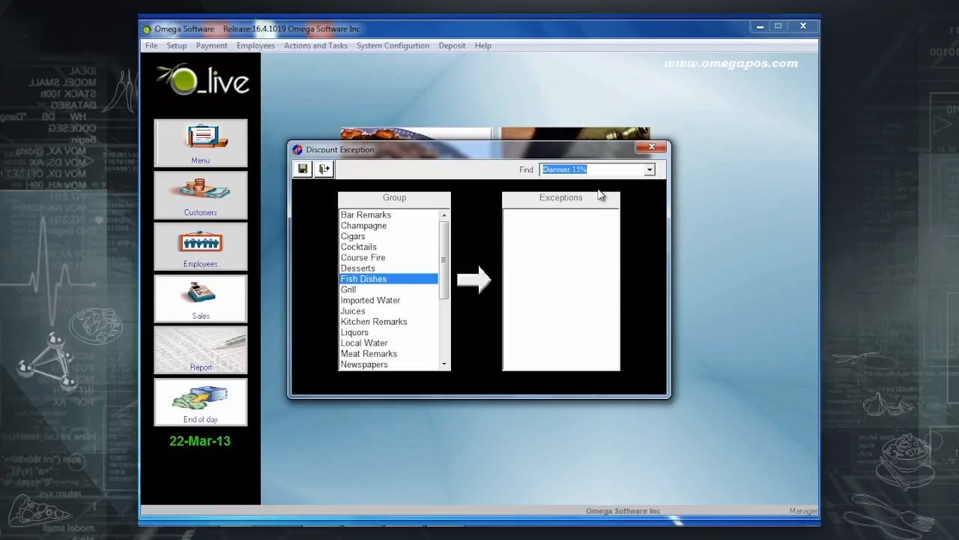
{"action": "double_click", "coordinate": [365, 279]}
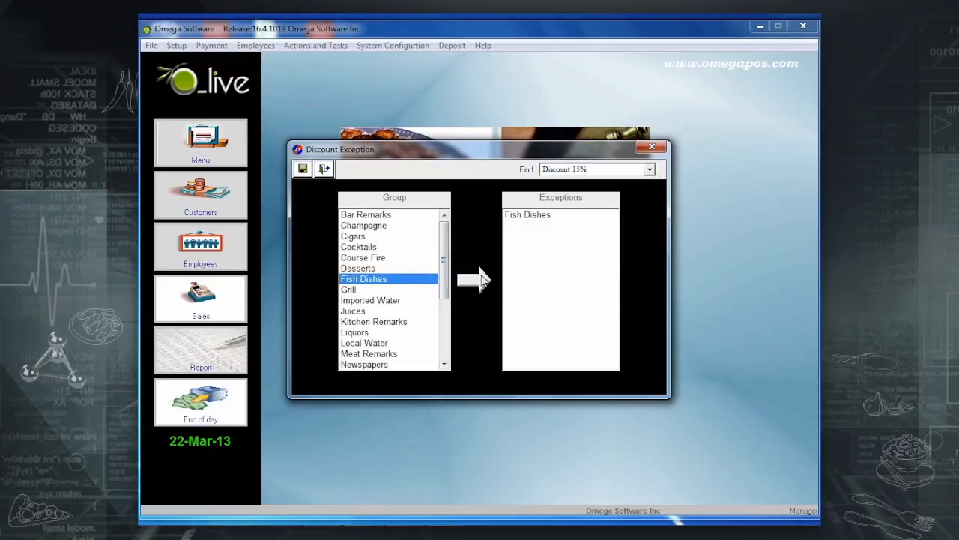
{"action": "double_click", "coordinate": [368, 292]}
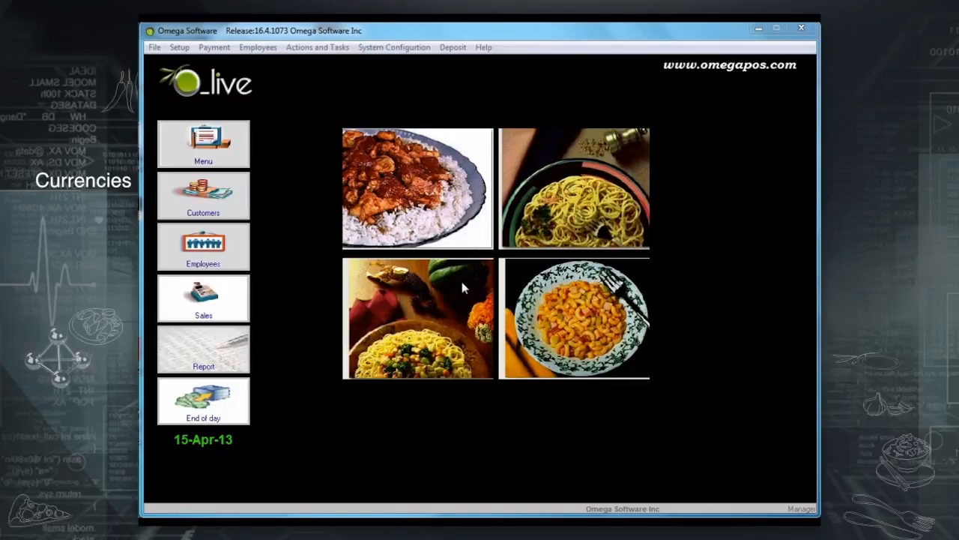
Open Currency Setup and review the existing USD and EURO currency records.
{"action": "left_click", "coordinate": [224, 48]}
{"action": "left_click", "coordinate": [229, 48]}
{"action": "left_click", "coordinate": [233, 51]}
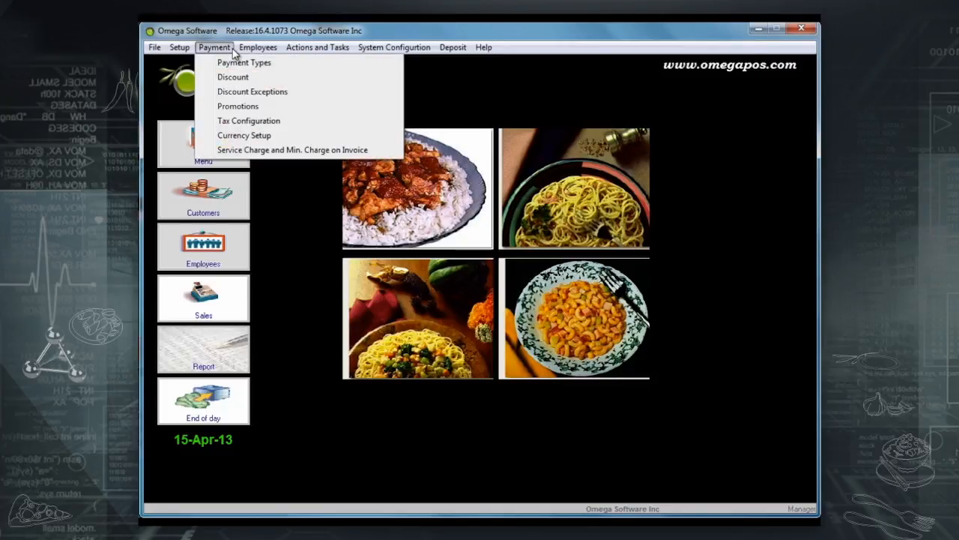
{"action": "left_click", "coordinate": [260, 136]}
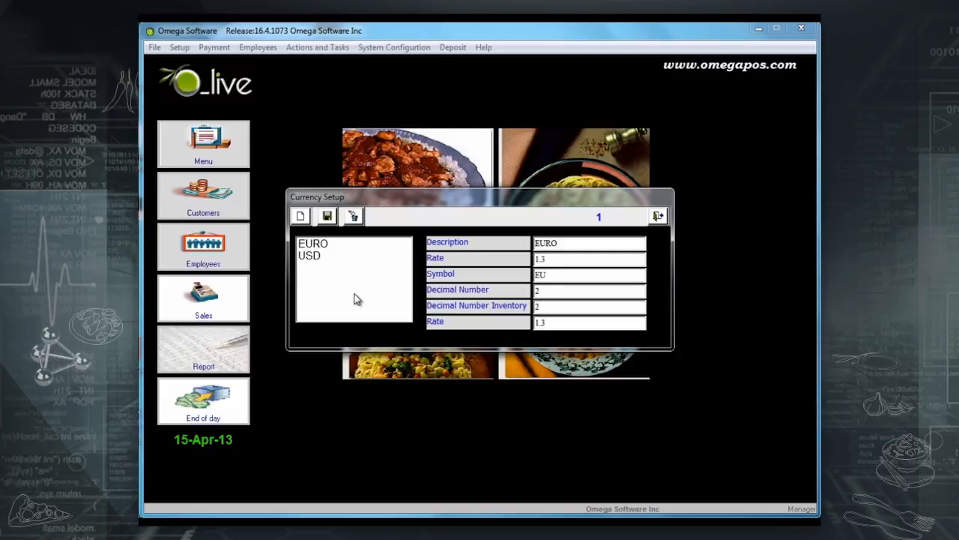
{"action": "left_click", "coordinate": [320, 258]}
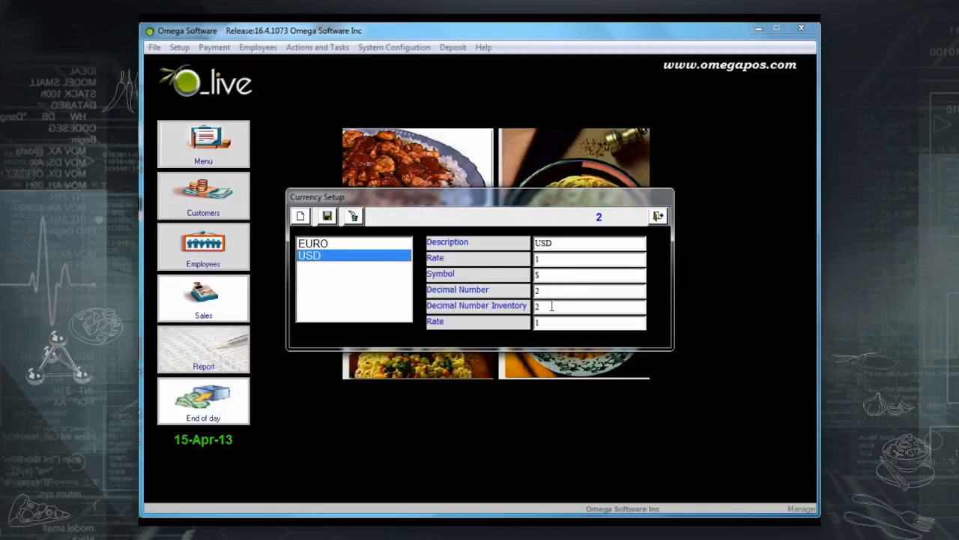
{"action": "left_click", "coordinate": [325, 244]}
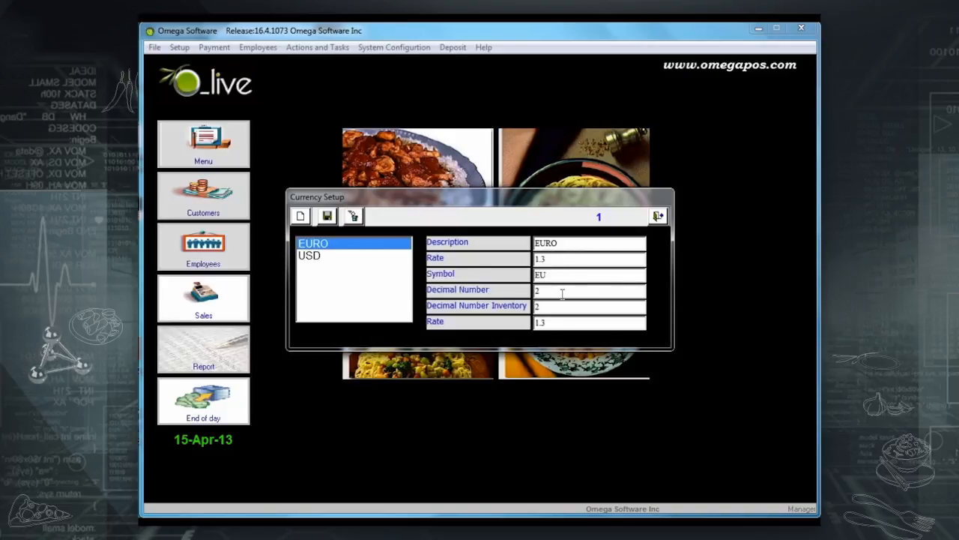
Create a new currency 'Grand Britain Pound' with rate 1.59 and symbol GBP.
{"action": "left_click", "coordinate": [301, 216]}
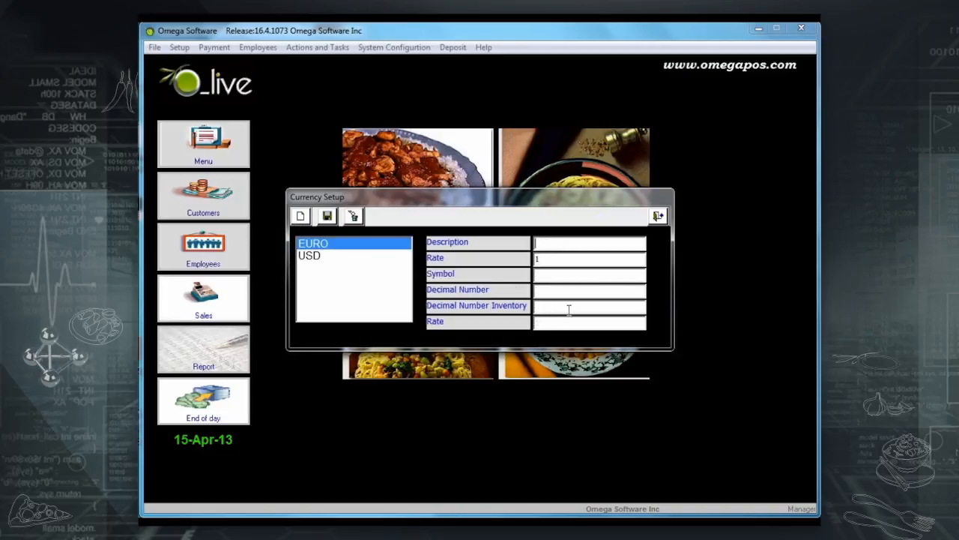
{"action": "type", "text": "Gra"}
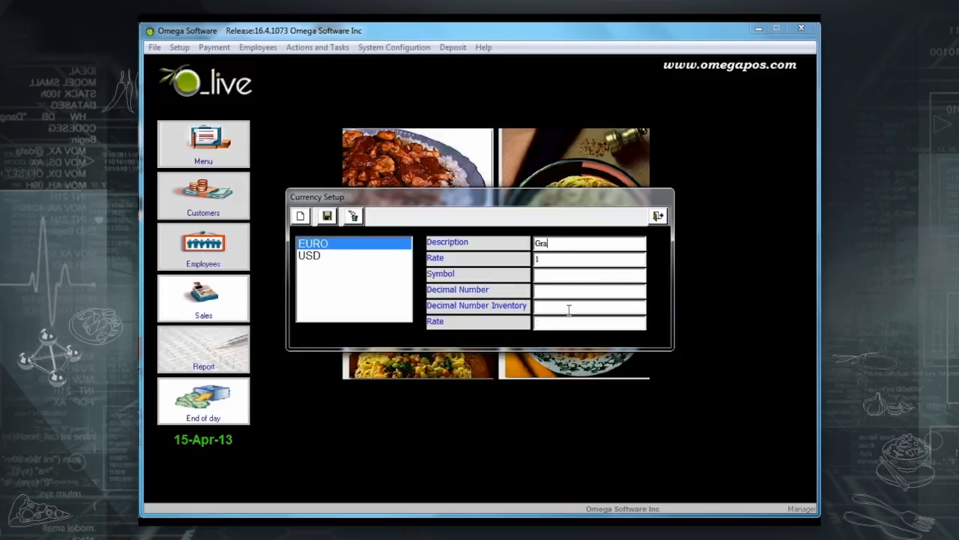
{"action": "type", "text": "nd Bri"}
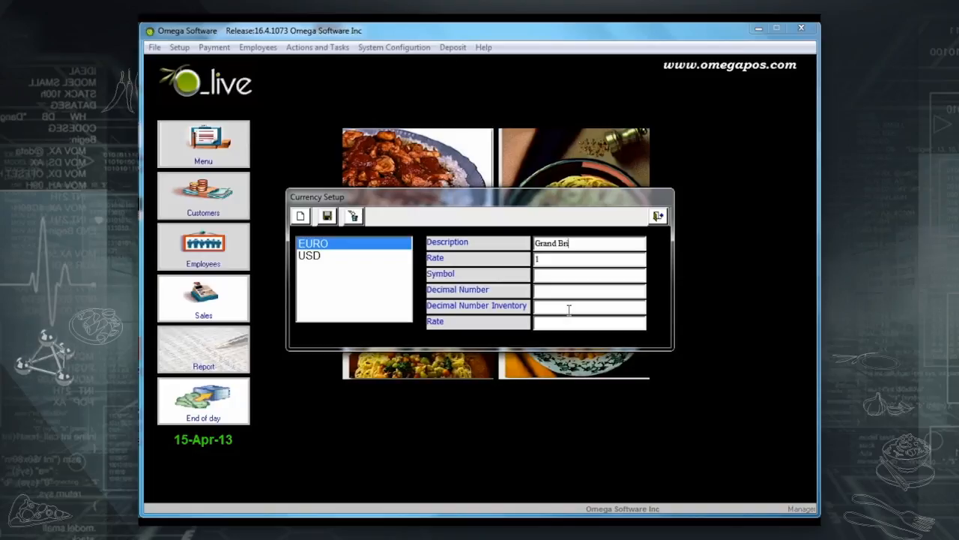
{"action": "type", "text": "tain Pound"}
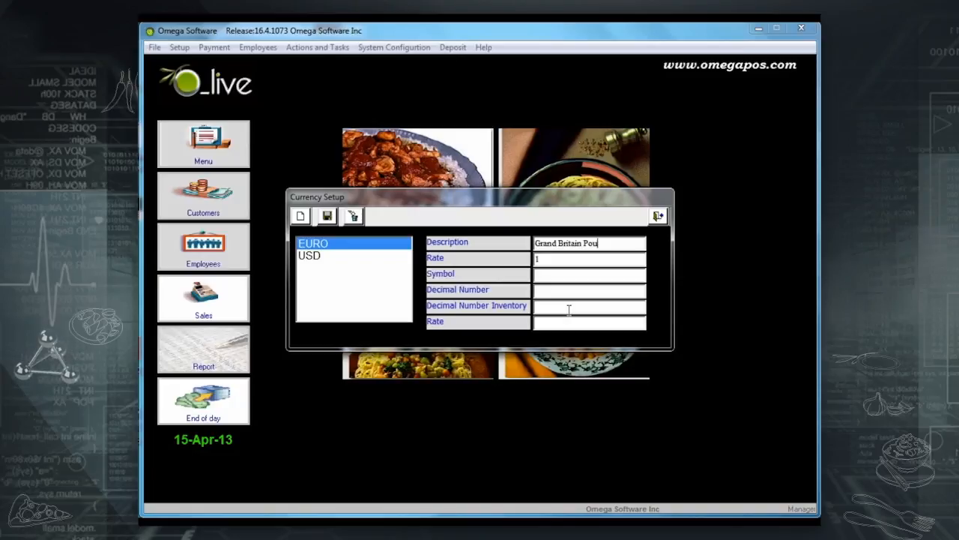
{"action": "left_click", "coordinate": [547, 260]}
{"action": "type", "text": "1.59"}
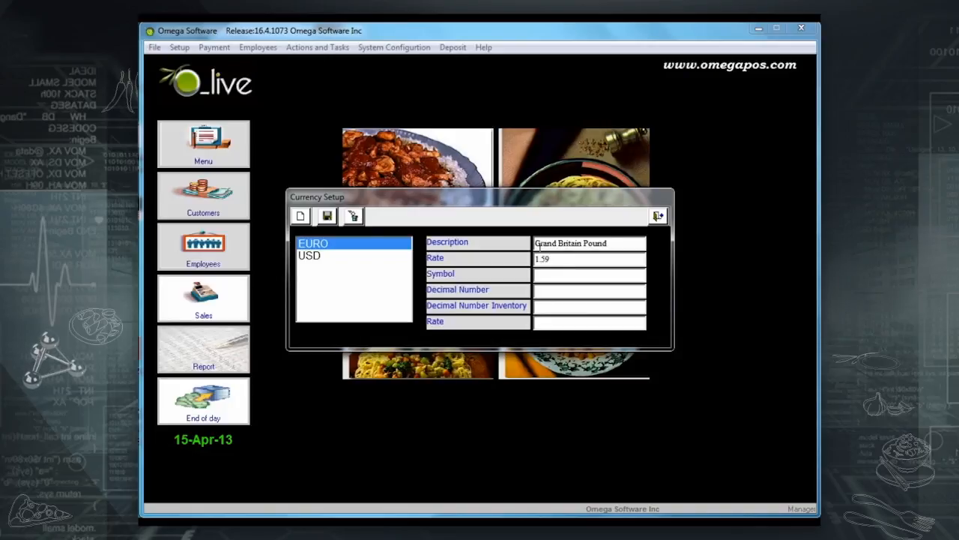
{"action": "left_click", "coordinate": [553, 276]}
{"action": "type", "text": "GBP"}
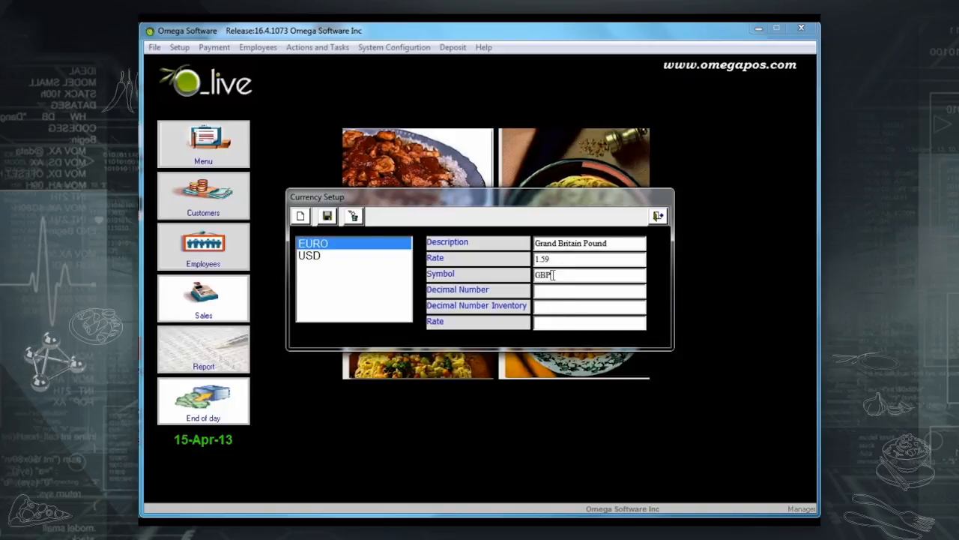
Give it 2 decimal places, 2 inventory decimals and second rate 1.6, then save.
{"action": "key", "text": "Tab"}
{"action": "type", "text": "2"}
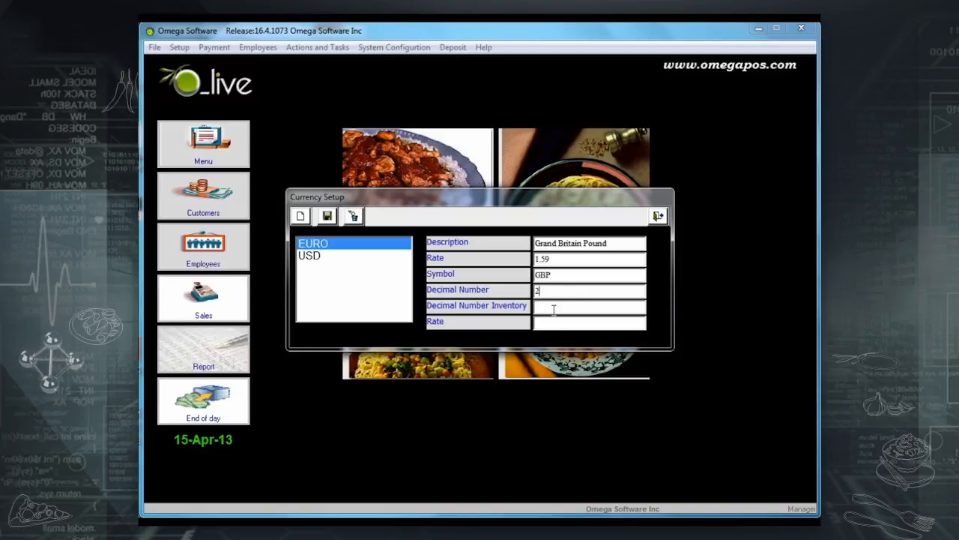
{"action": "left_click", "coordinate": [551, 307]}
{"action": "type", "text": "2"}
{"action": "key", "text": "Tab"}
{"action": "type", "text": "1"}
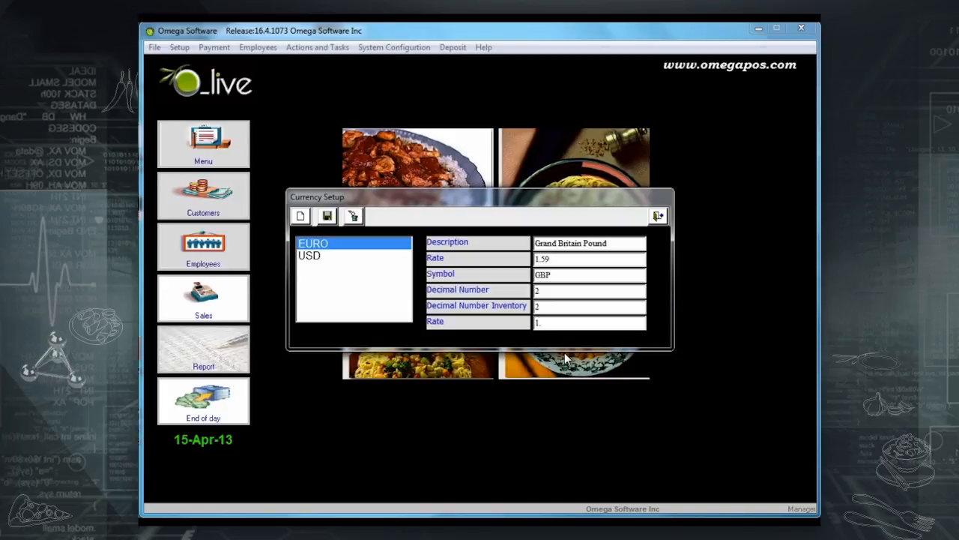
{"action": "type", "text": ".6"}
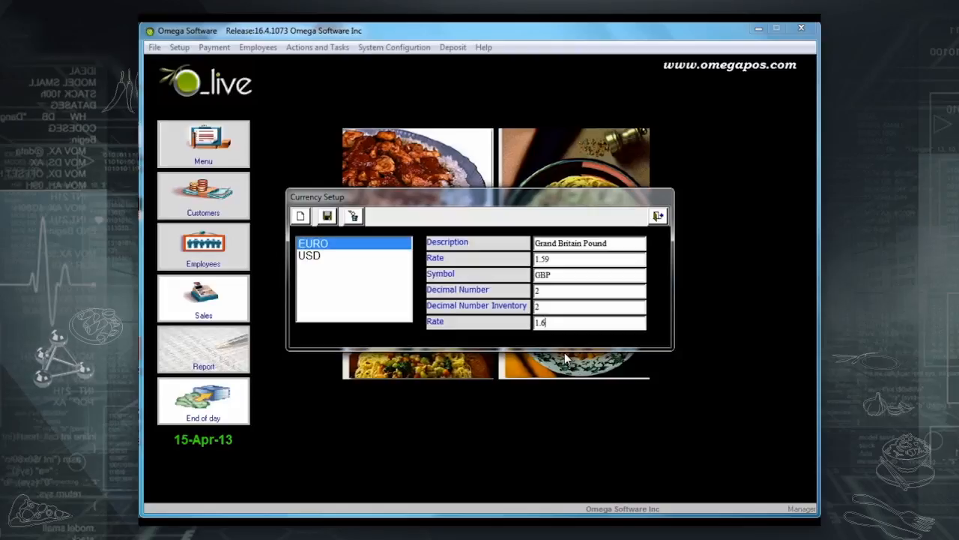
{"action": "left_click", "coordinate": [327, 216]}
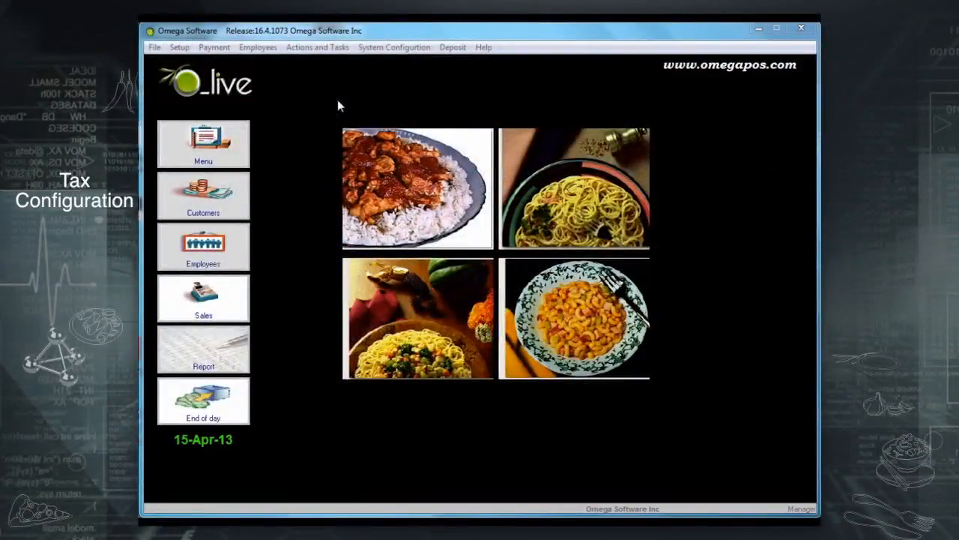
Mark the VAT 10 % tax as inclusive in Tax Configuration.
{"action": "left_click", "coordinate": [225, 49]}
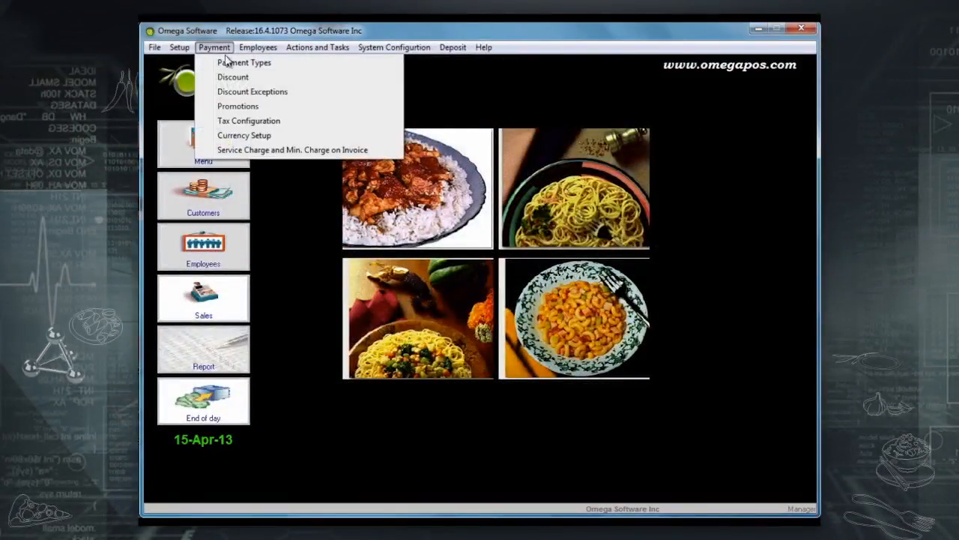
{"action": "left_click", "coordinate": [242, 121]}
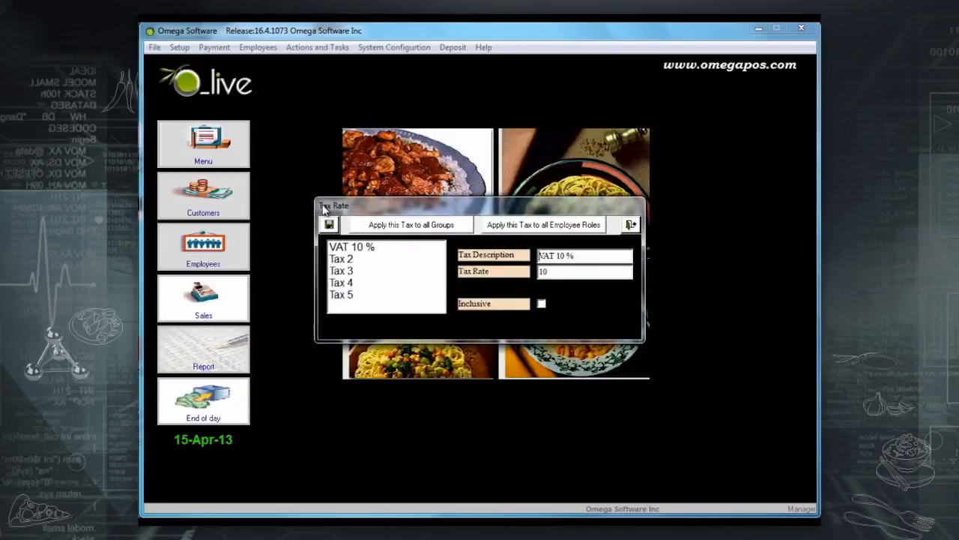
{"action": "left_click", "coordinate": [375, 254]}
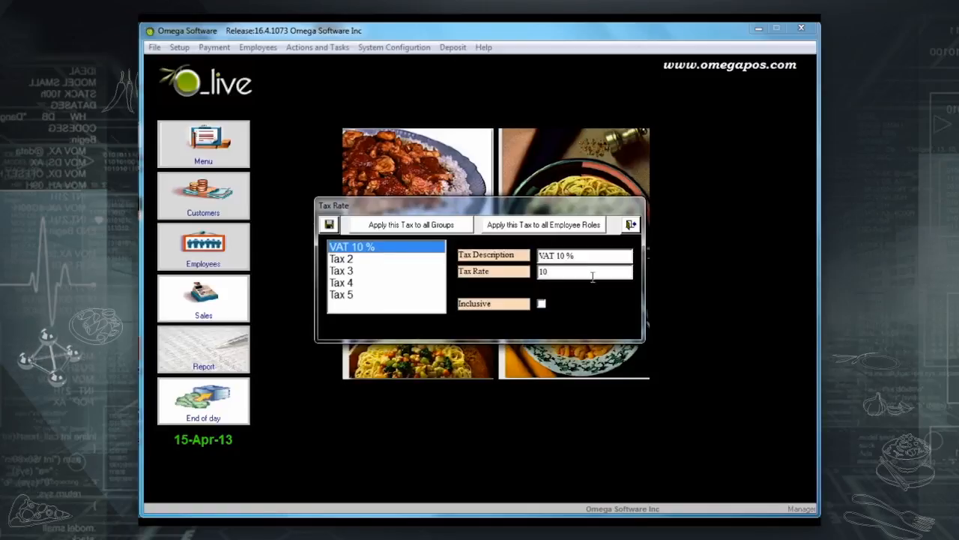
{"action": "left_click", "coordinate": [541, 304]}
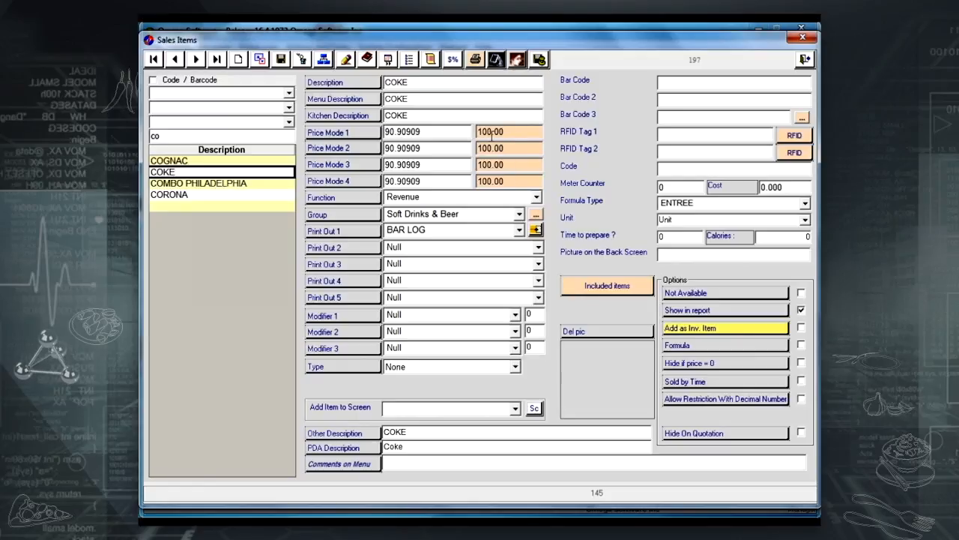
Set COKE's Price Mode 1 and 2 prices to 150, recalculate modes 3 and 4, and save.
{"action": "left_click_drag", "start_coordinate": [515, 135], "coordinate": [454, 137]}
{"action": "type", "text": "150"}
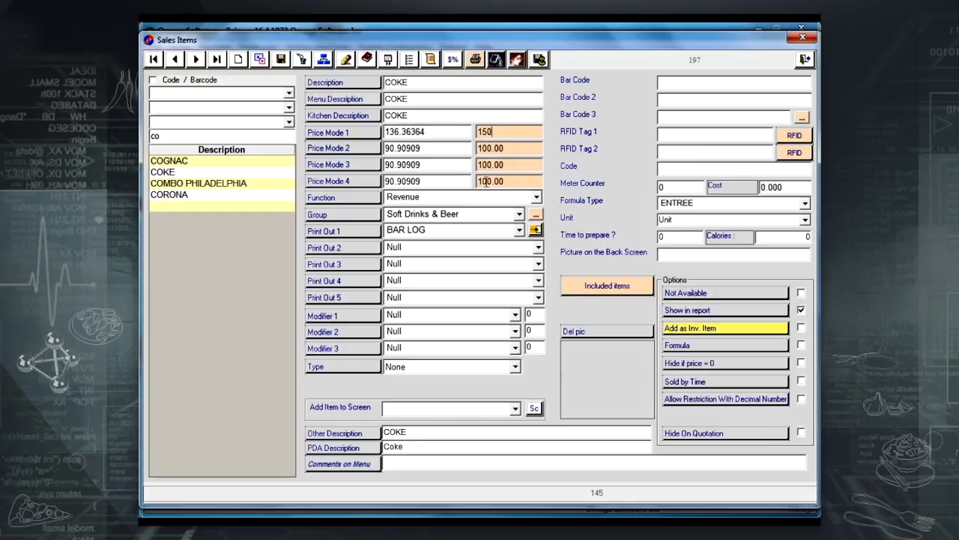
{"action": "left_click_drag", "start_coordinate": [512, 150], "coordinate": [469, 149]}
{"action": "type", "text": "150"}
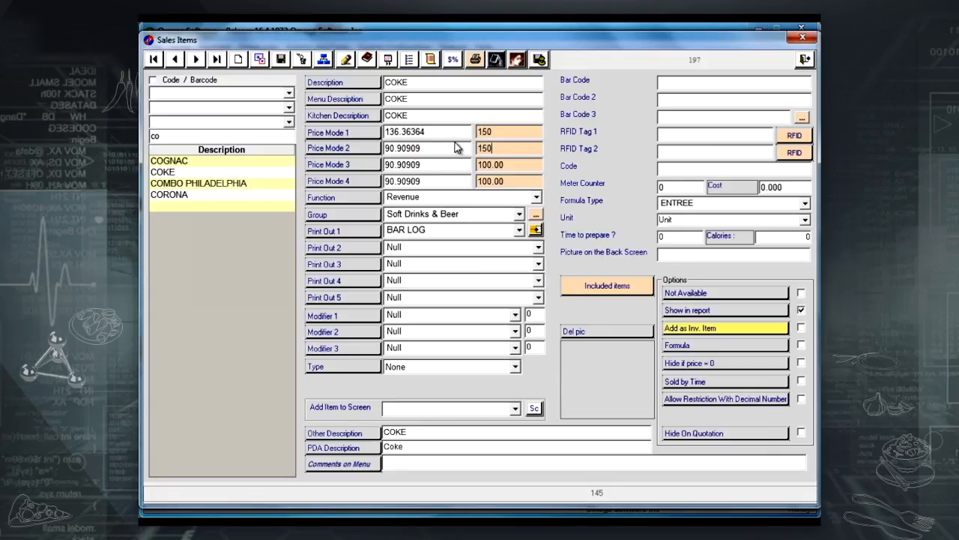
{"action": "left_click", "coordinate": [345, 165]}
{"action": "left_click", "coordinate": [345, 182]}
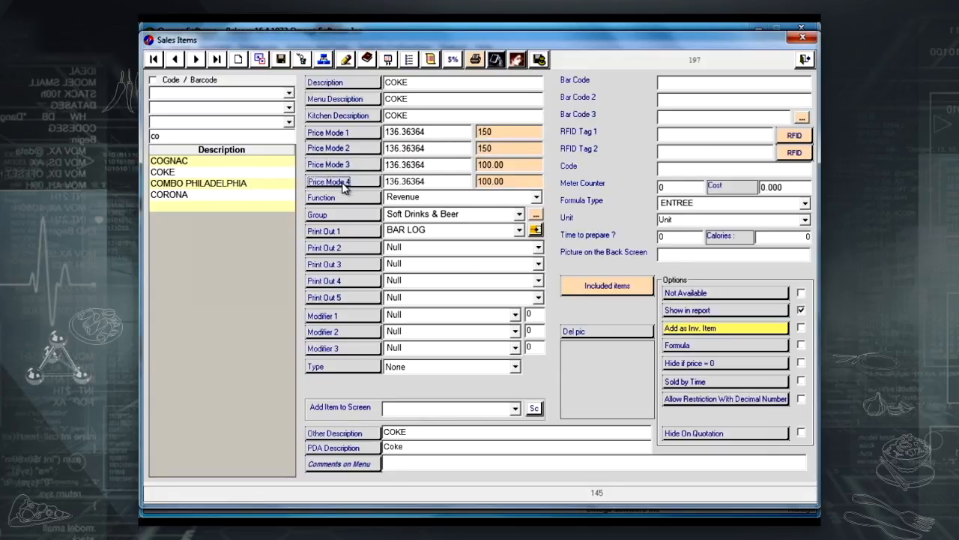
{"action": "left_click", "coordinate": [281, 64]}
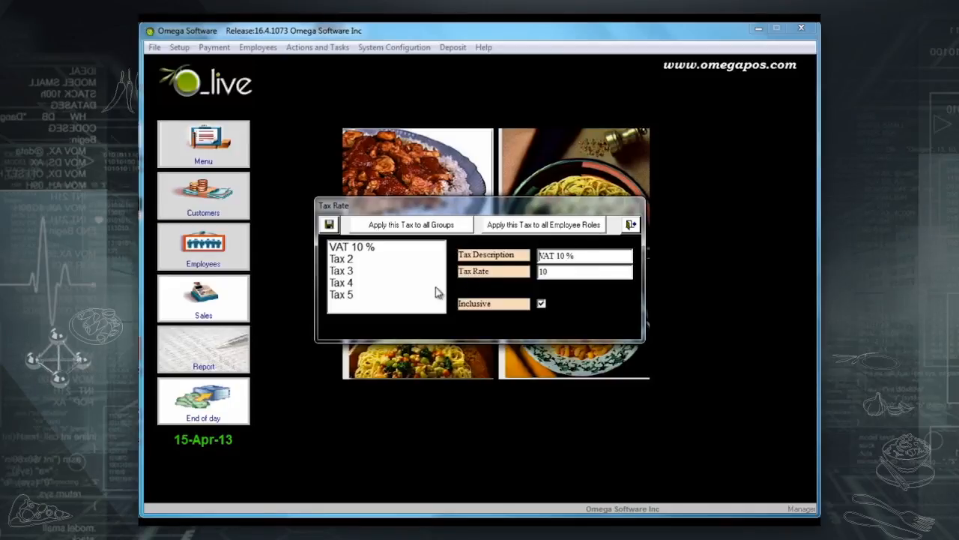
Change Tax 2's rate to 15.
{"action": "left_click", "coordinate": [355, 260]}
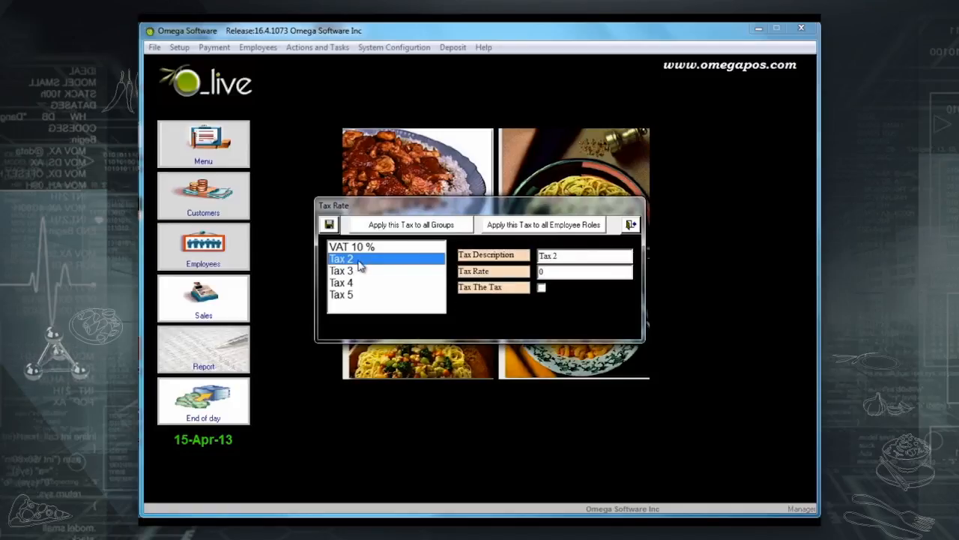
{"action": "double_click", "coordinate": [541, 271]}
{"action": "type", "text": "15"}
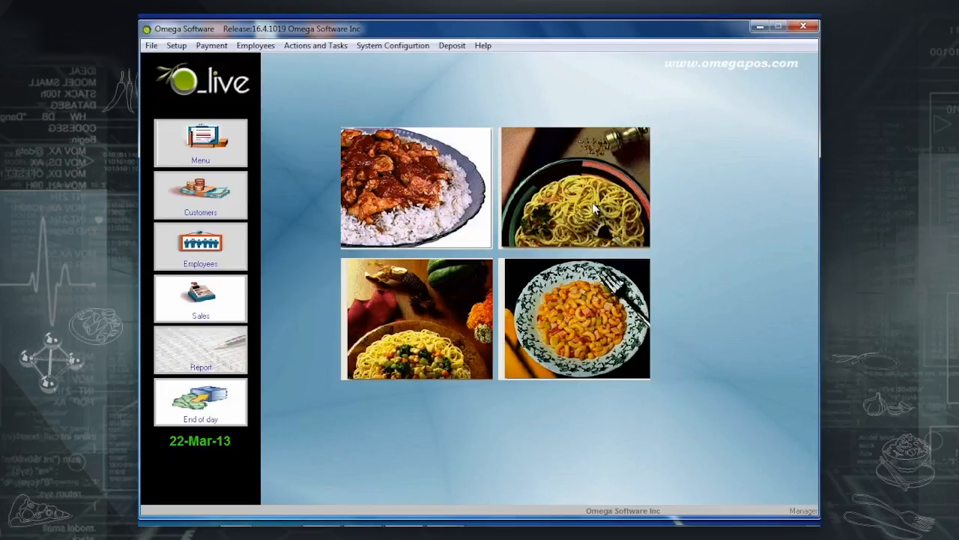
Load the Check payment type, keep USD currency, and change its type to Check.
{"action": "left_click", "coordinate": [212, 46]}
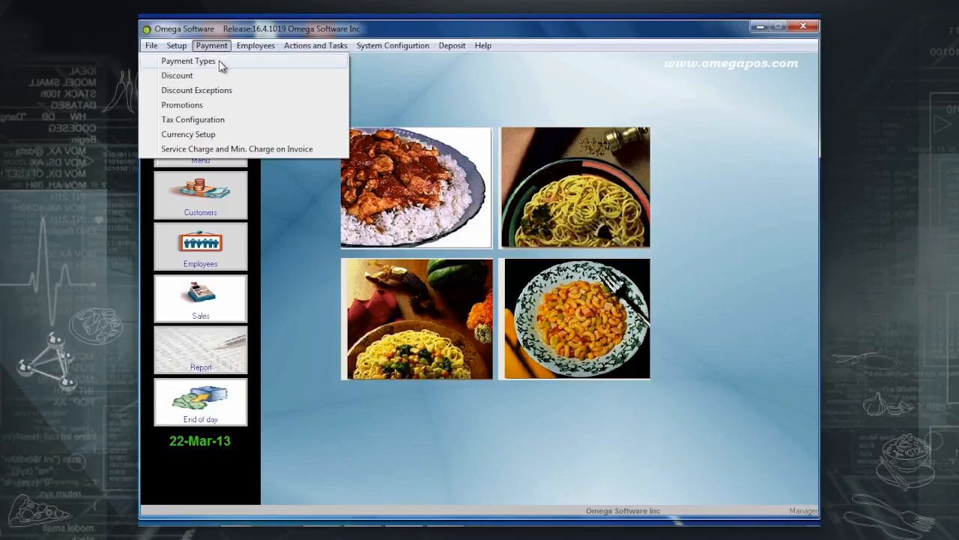
{"action": "left_click", "coordinate": [219, 60]}
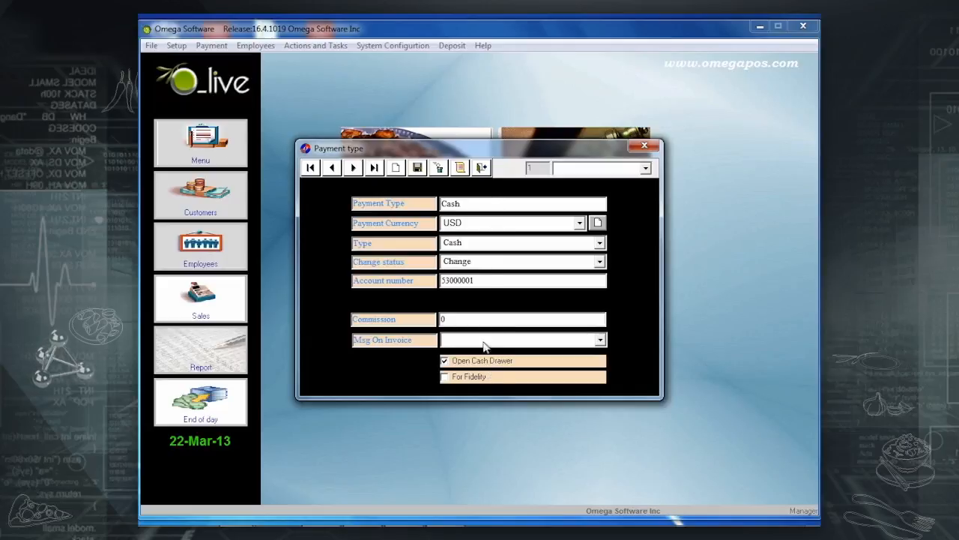
{"action": "left_click", "coordinate": [644, 168]}
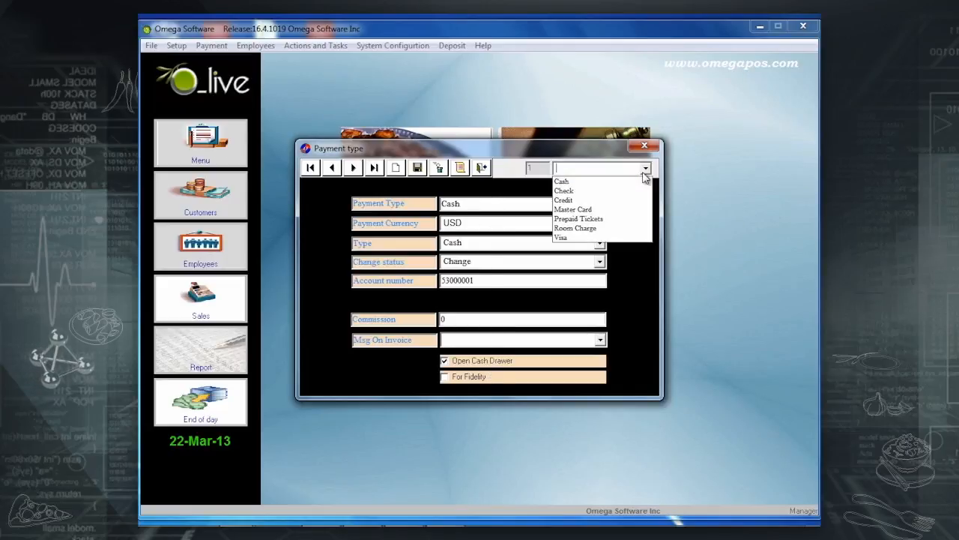
{"action": "left_click", "coordinate": [569, 190]}
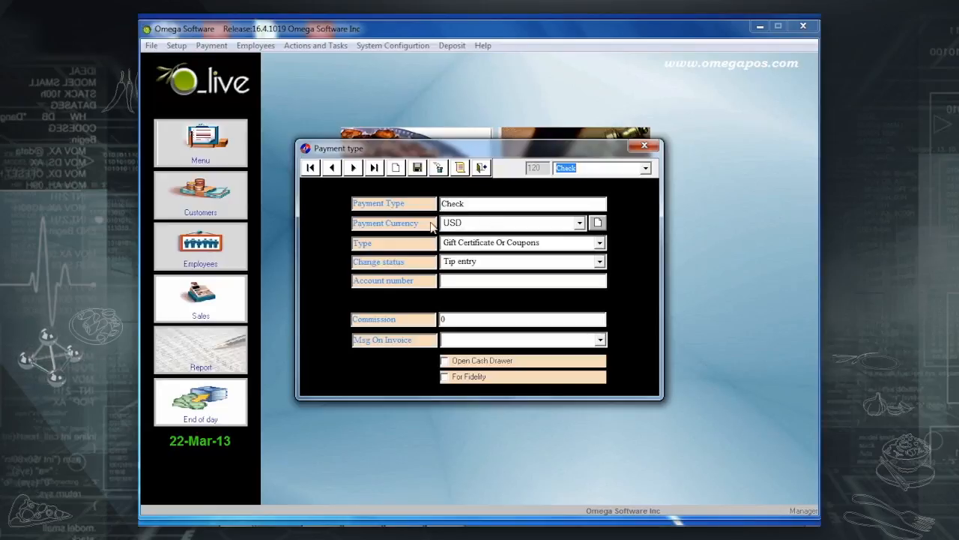
{"action": "left_click", "coordinate": [581, 223]}
{"action": "left_click", "coordinate": [510, 247]}
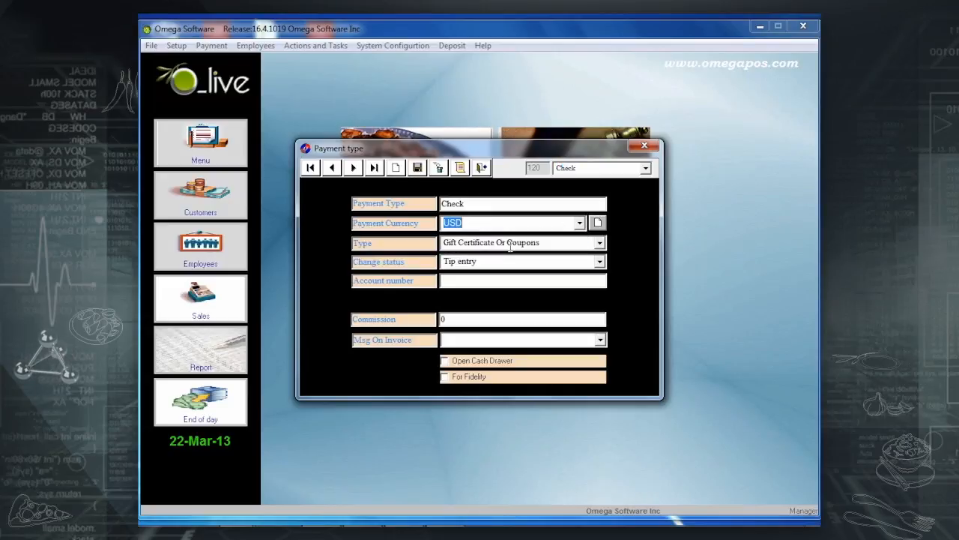
{"action": "left_click", "coordinate": [601, 242]}
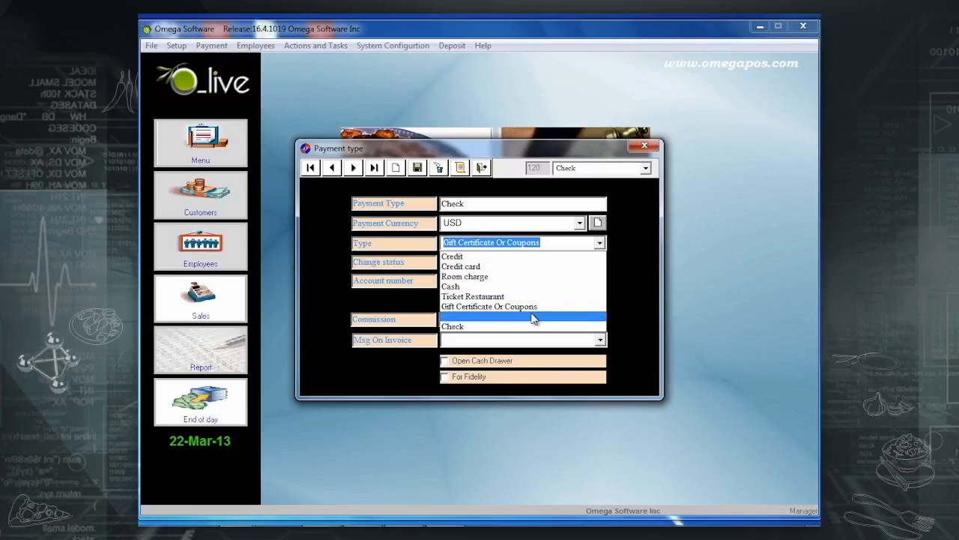
{"action": "left_click", "coordinate": [507, 326]}
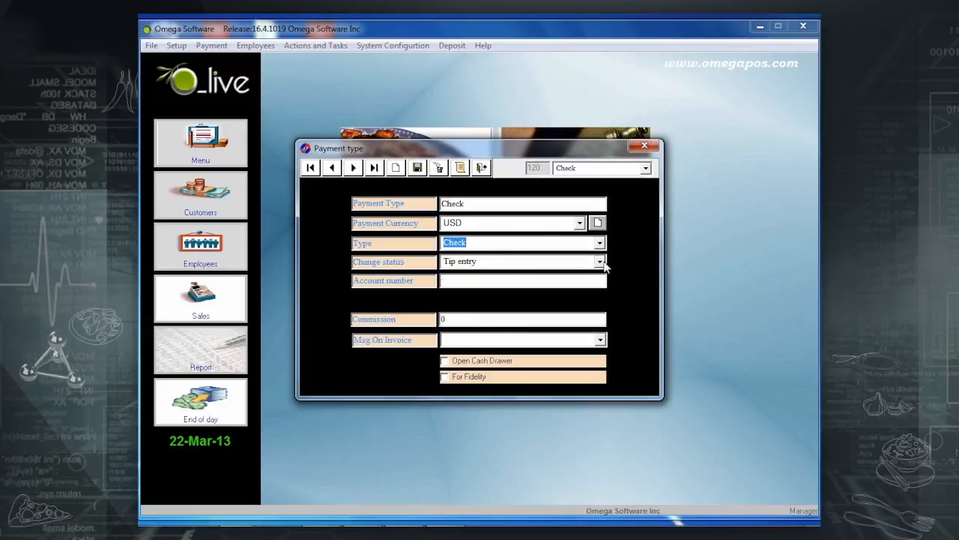
Keep Tip entry as the Check payment's change status and set its invoice message to Reason.
{"action": "left_click", "coordinate": [600, 261]}
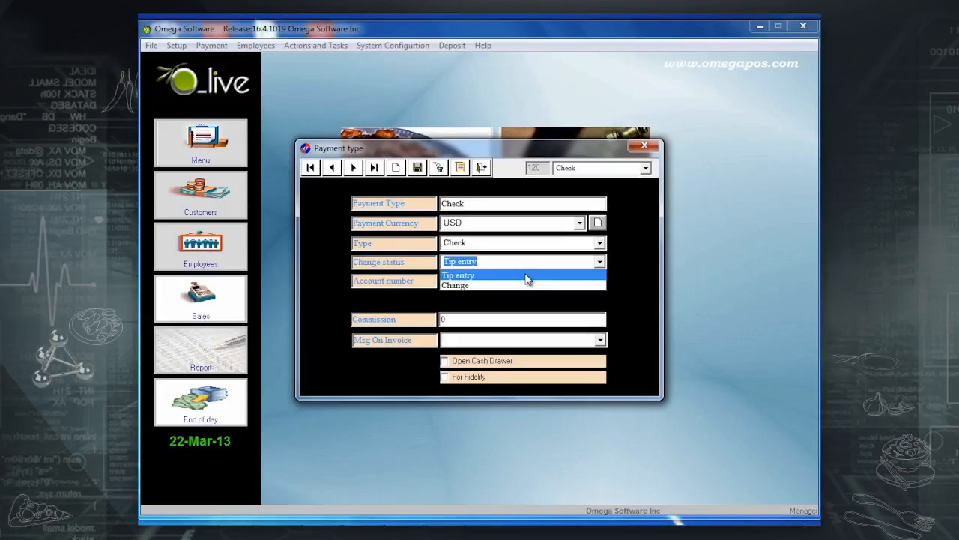
{"action": "left_click", "coordinate": [528, 279]}
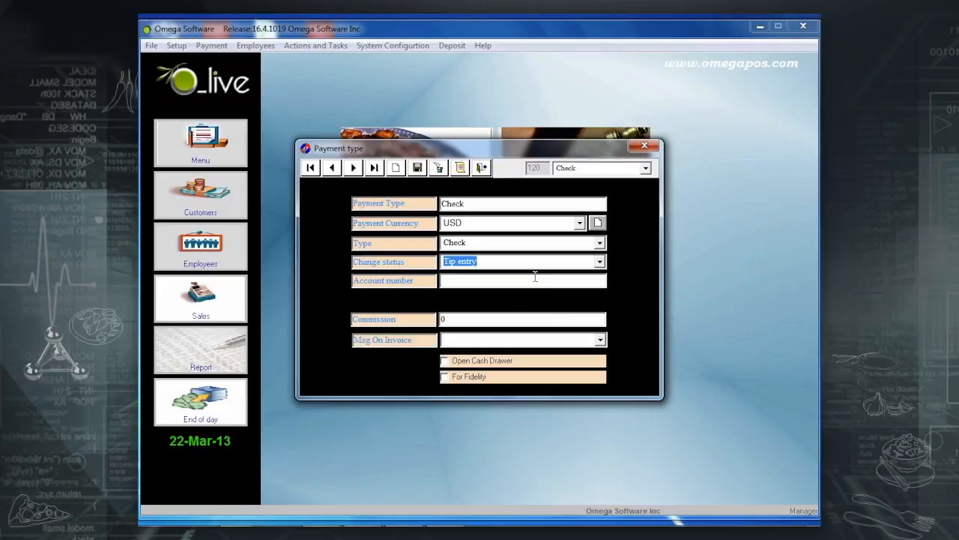
{"action": "left_click", "coordinate": [601, 341]}
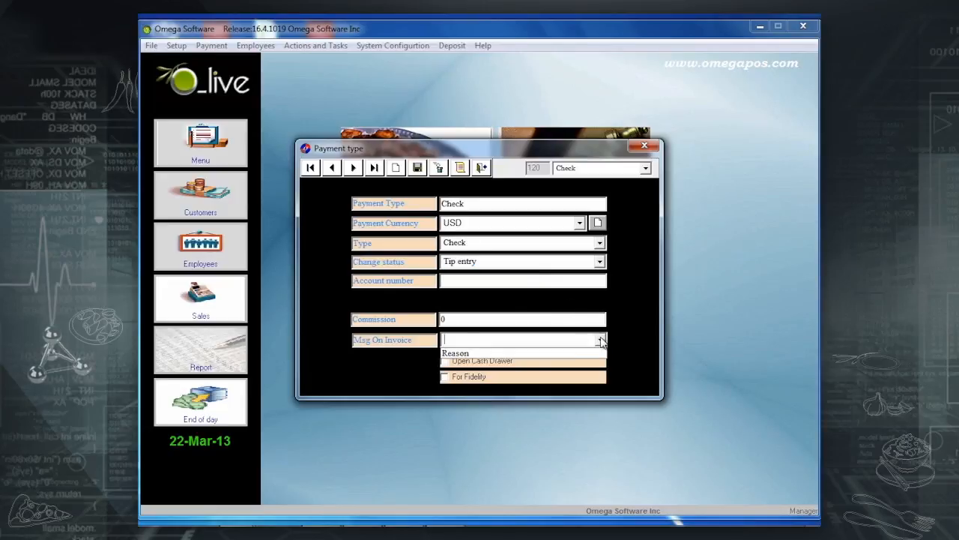
{"action": "left_click", "coordinate": [559, 355]}
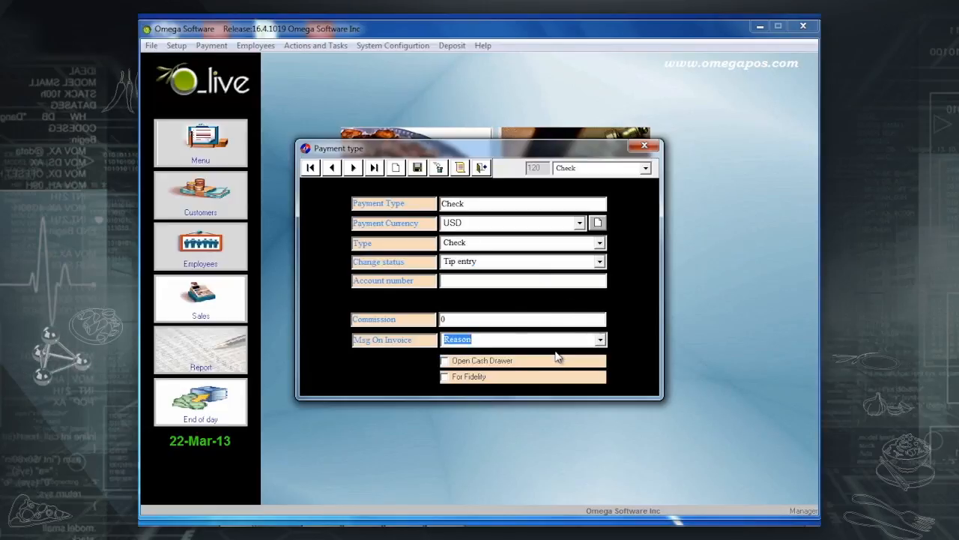
For the Credit payment type, set invoice message to Reason, disable Open Cash Drawer, and save.
{"action": "left_click", "coordinate": [334, 170]}
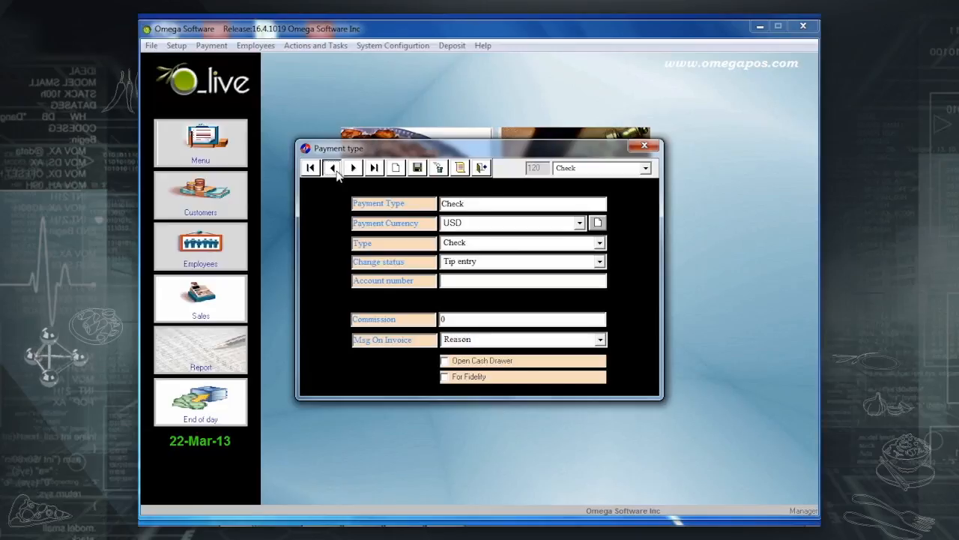
{"action": "left_click", "coordinate": [354, 171]}
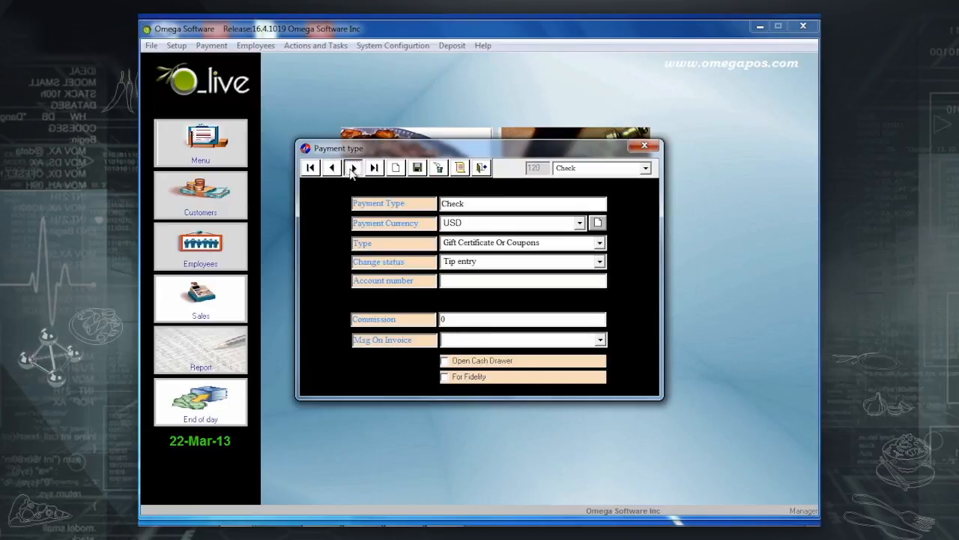
{"action": "left_click", "coordinate": [333, 168]}
{"action": "left_click", "coordinate": [333, 169]}
{"action": "left_click", "coordinate": [332, 169]}
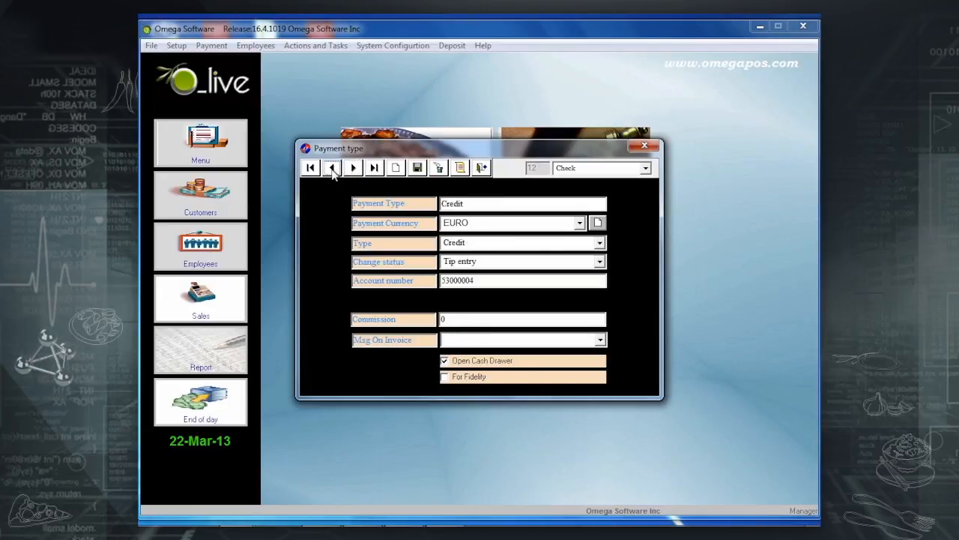
{"action": "left_click", "coordinate": [599, 339]}
{"action": "left_click", "coordinate": [573, 355]}
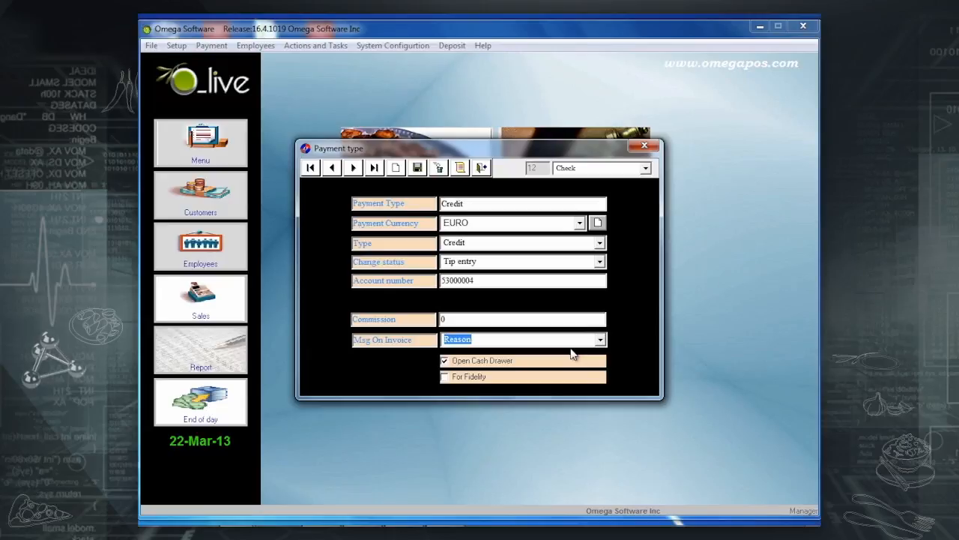
{"action": "left_click", "coordinate": [462, 363]}
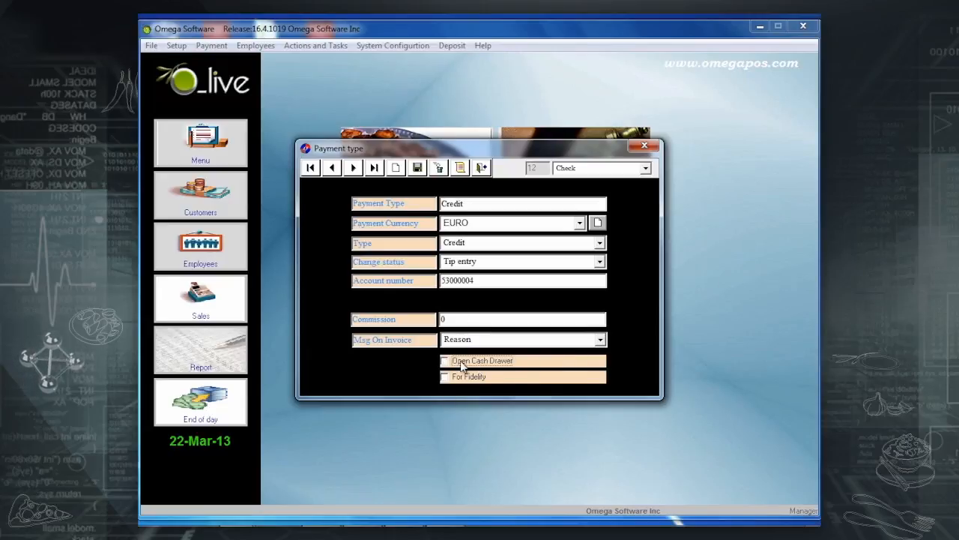
{"action": "left_click", "coordinate": [417, 167]}
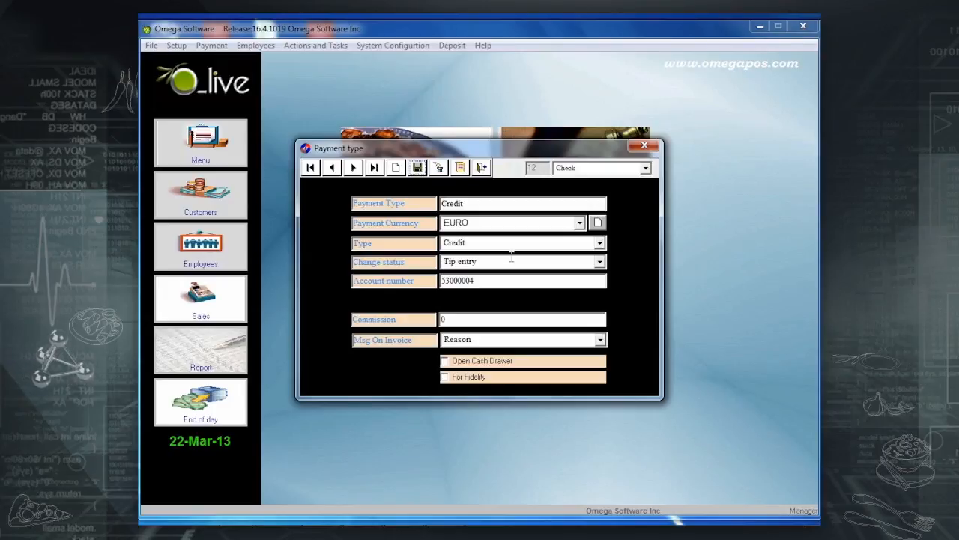
{"action": "left_click", "coordinate": [355, 169]}
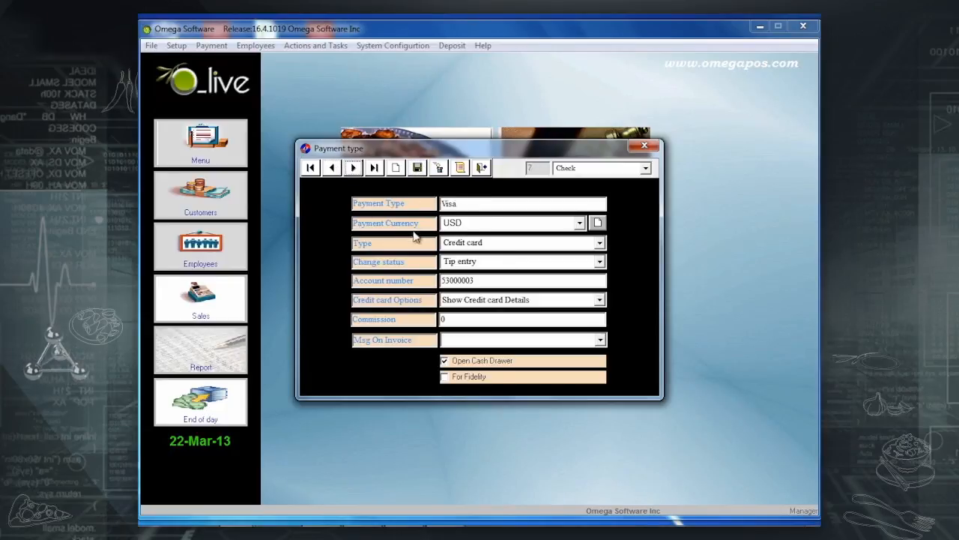
{"action": "left_click", "coordinate": [357, 168]}
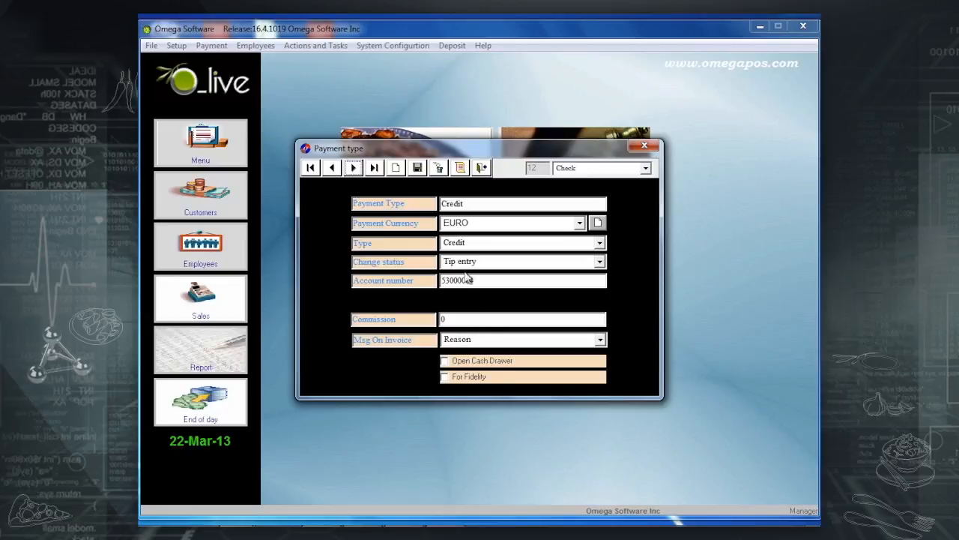
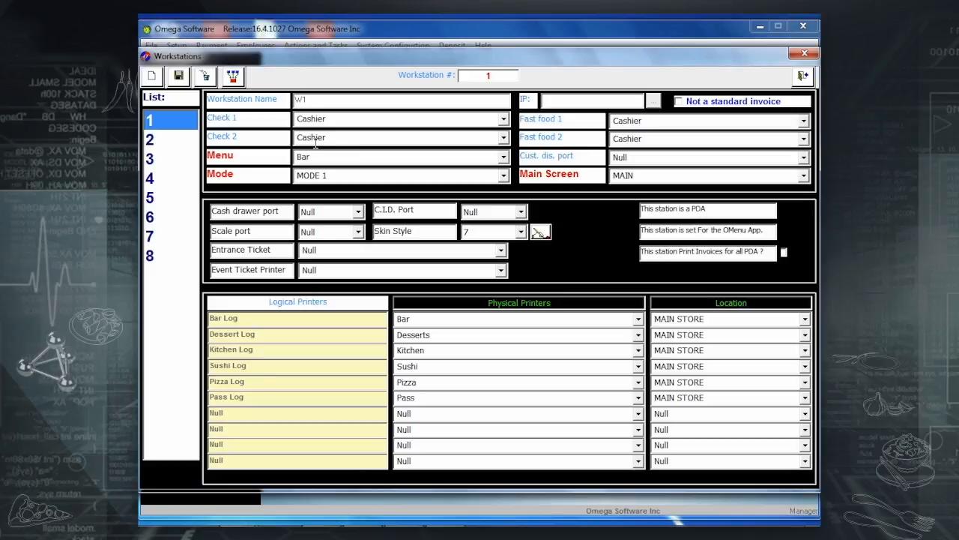
Reopen the Workstations setup from System Configuration and select workstation 1.
{"action": "left_click", "coordinate": [803, 76]}
{"action": "left_click", "coordinate": [393, 45]}
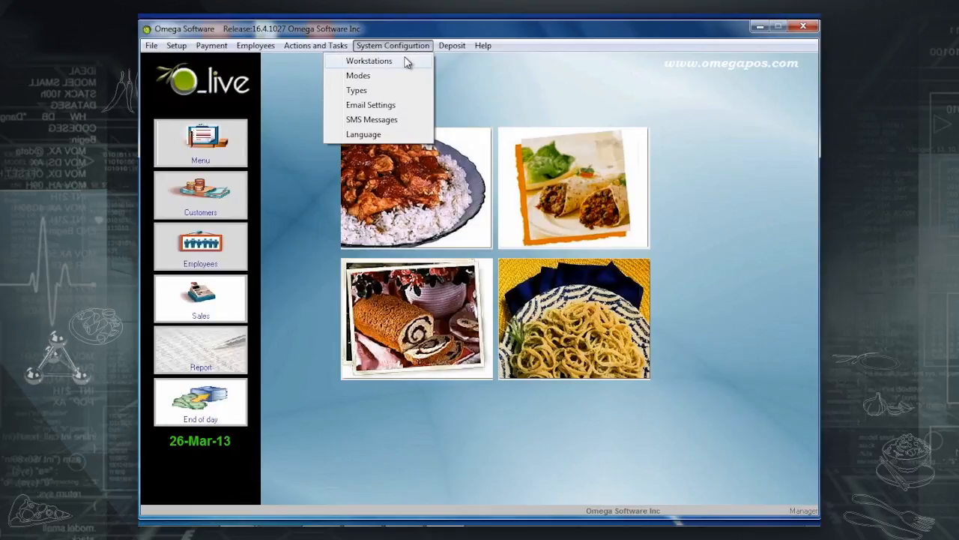
{"action": "left_click", "coordinate": [405, 60]}
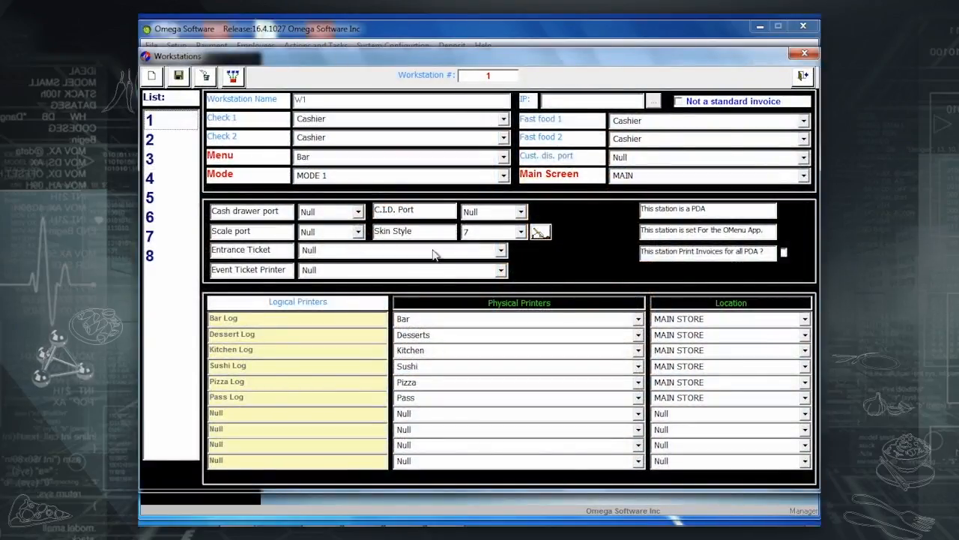
{"action": "left_click", "coordinate": [171, 127]}
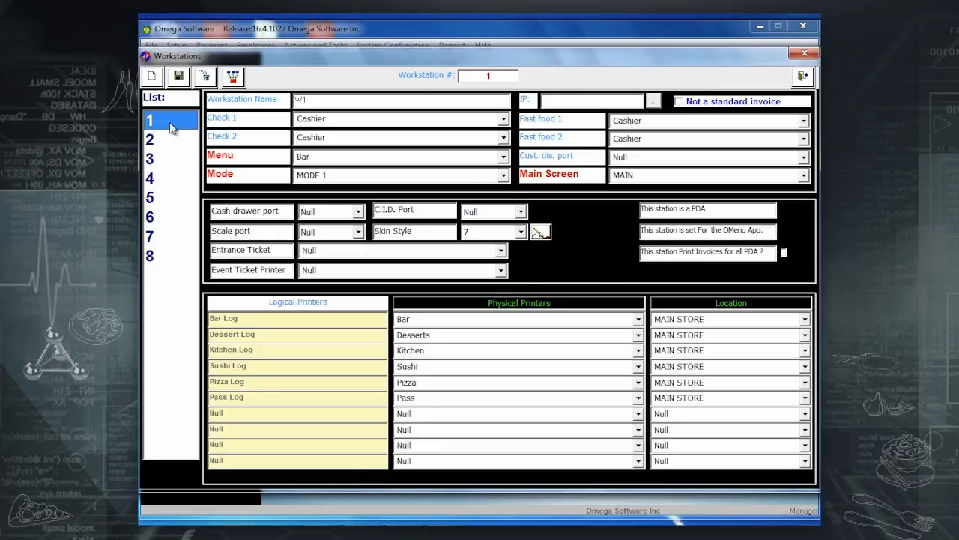
Print a Windows test page on the Cashier printer, then minimize Devices and Printers.
{"action": "key", "text": "super"}
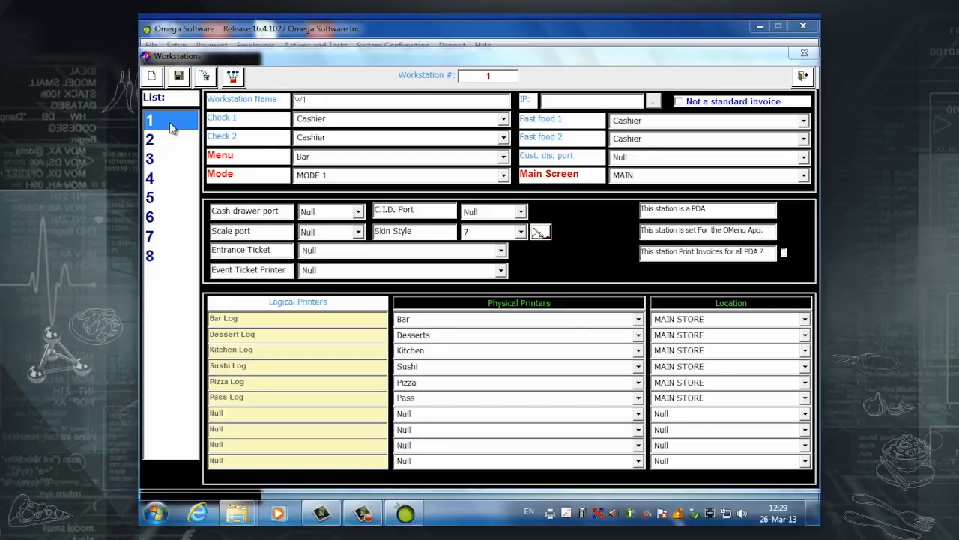
{"action": "left_click", "coordinate": [156, 515]}
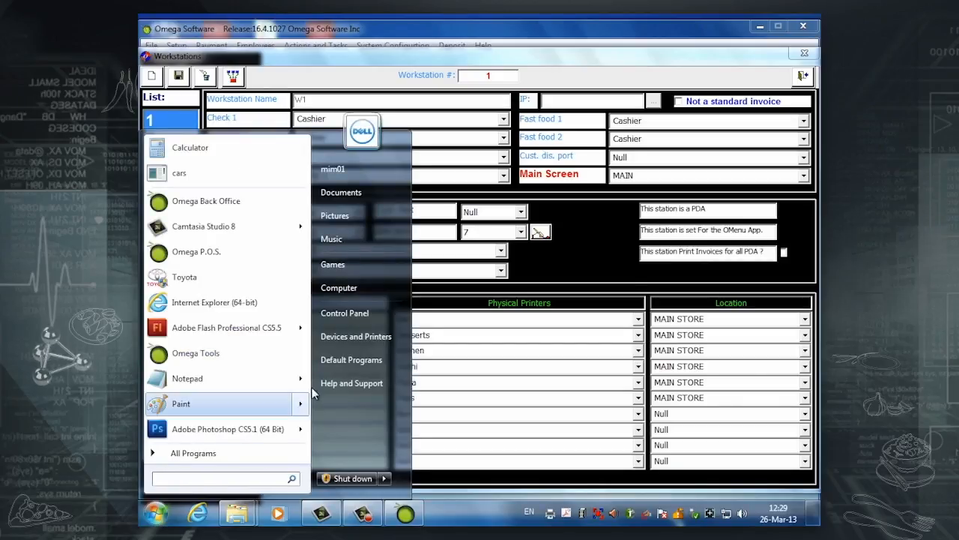
{"action": "left_click", "coordinate": [357, 335]}
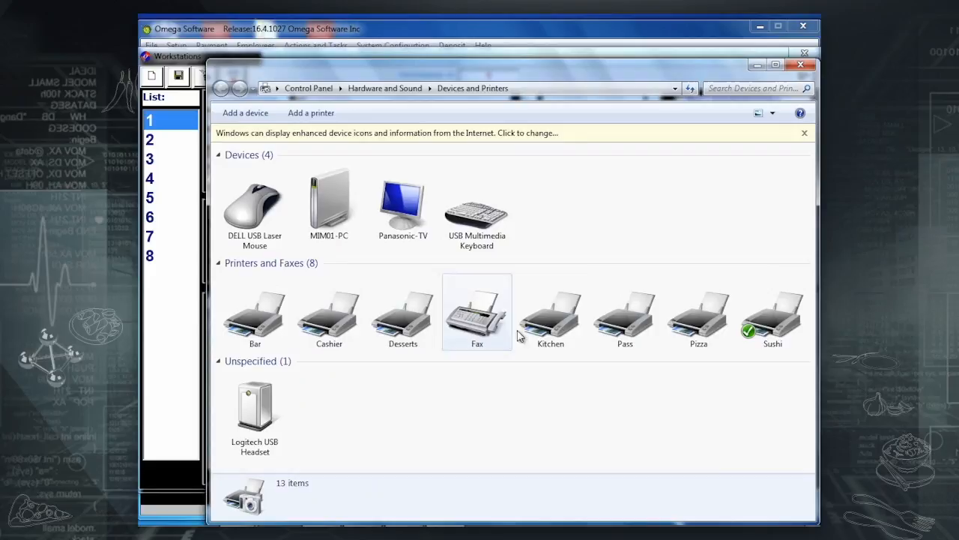
{"action": "left_click", "coordinate": [342, 322]}
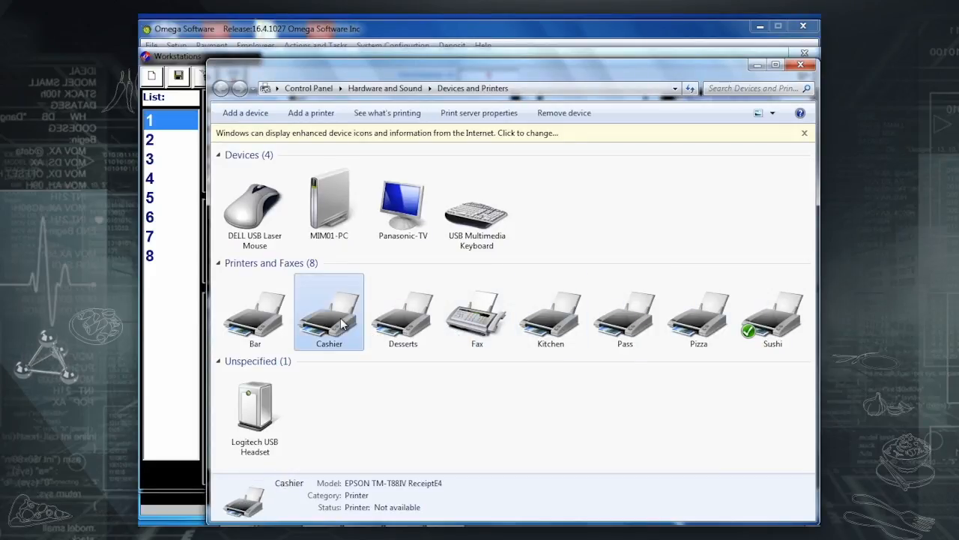
{"action": "right_click", "coordinate": [342, 322]}
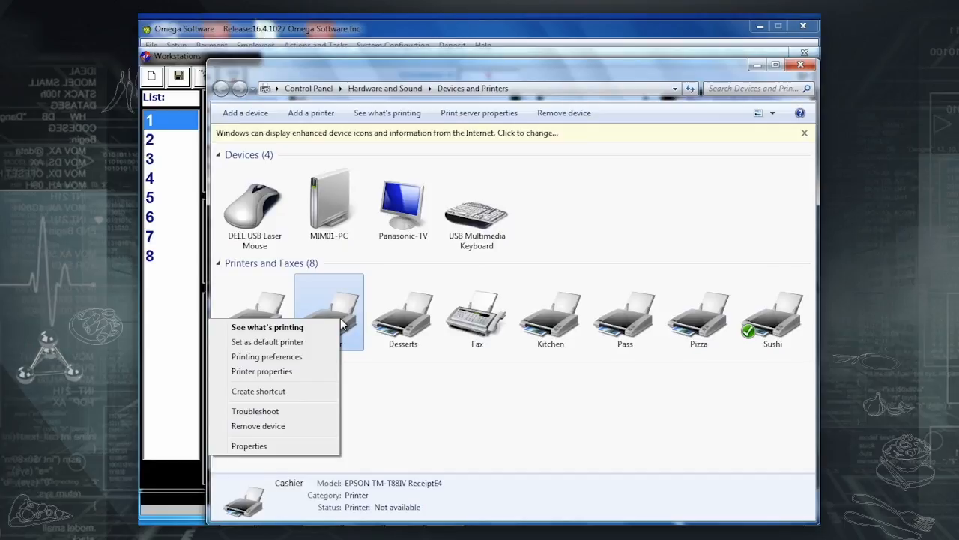
{"action": "left_click", "coordinate": [285, 373]}
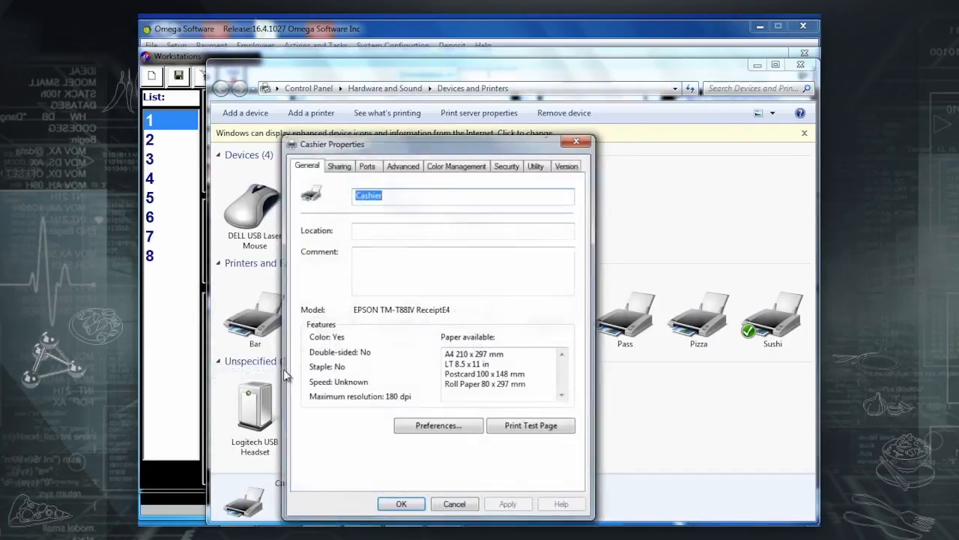
{"action": "left_click", "coordinate": [545, 434]}
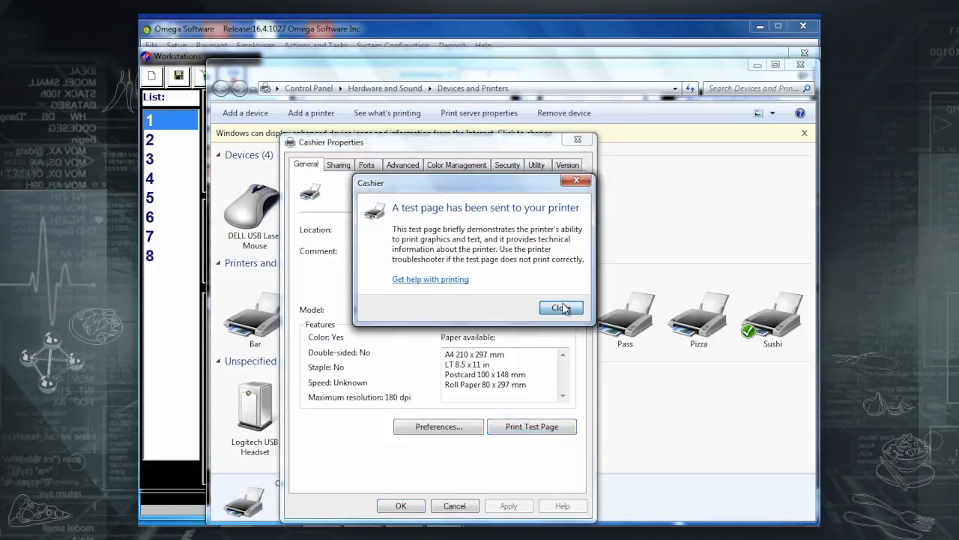
{"action": "left_click", "coordinate": [561, 308]}
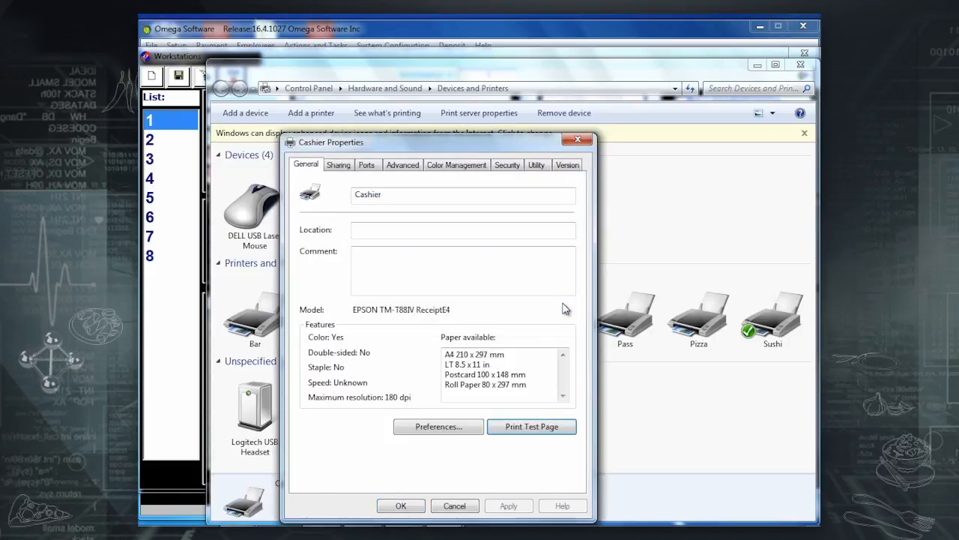
{"action": "left_click", "coordinate": [453, 506]}
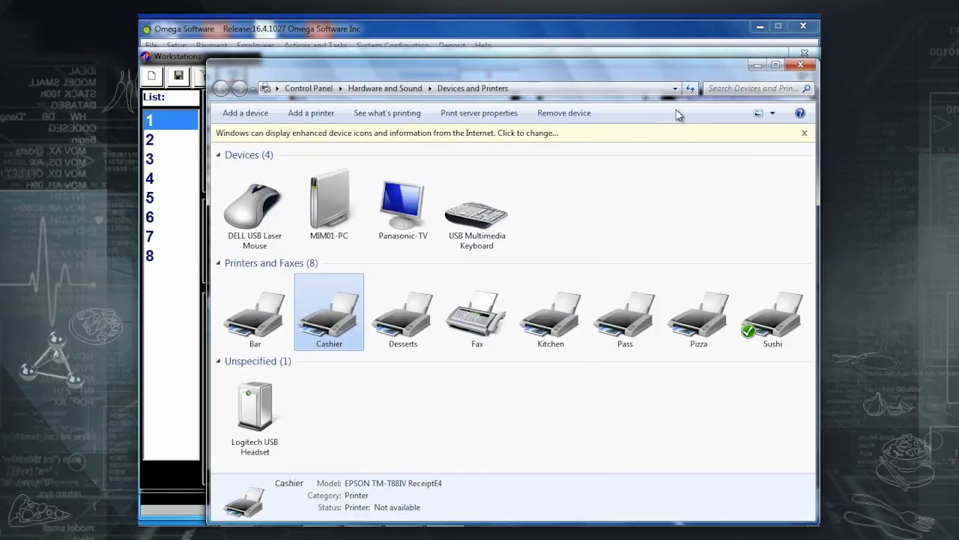
{"action": "left_click", "coordinate": [757, 64]}
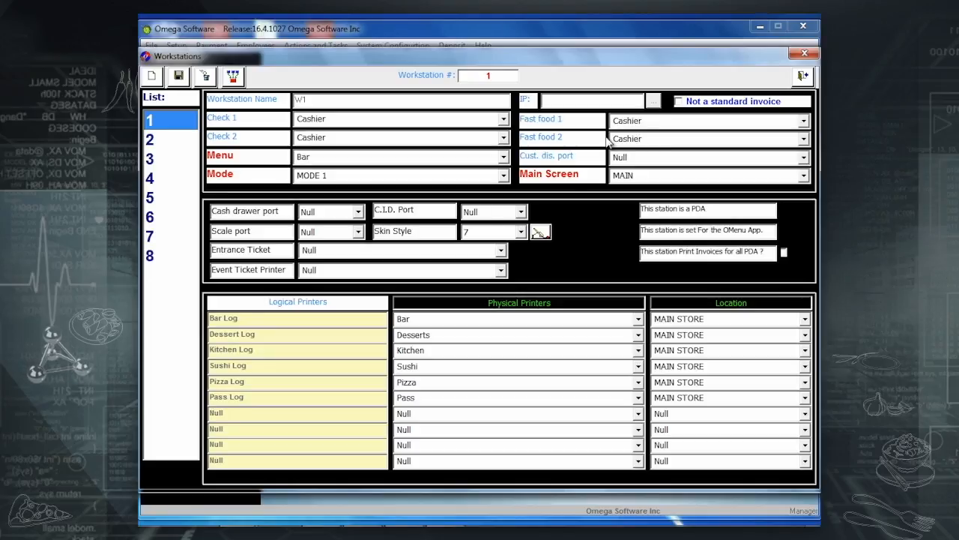
Keep Check 1 and Fast food 1 on Cashier, route Check 2 and Fast food 2 to Pass, and save.
{"action": "left_click", "coordinate": [503, 120]}
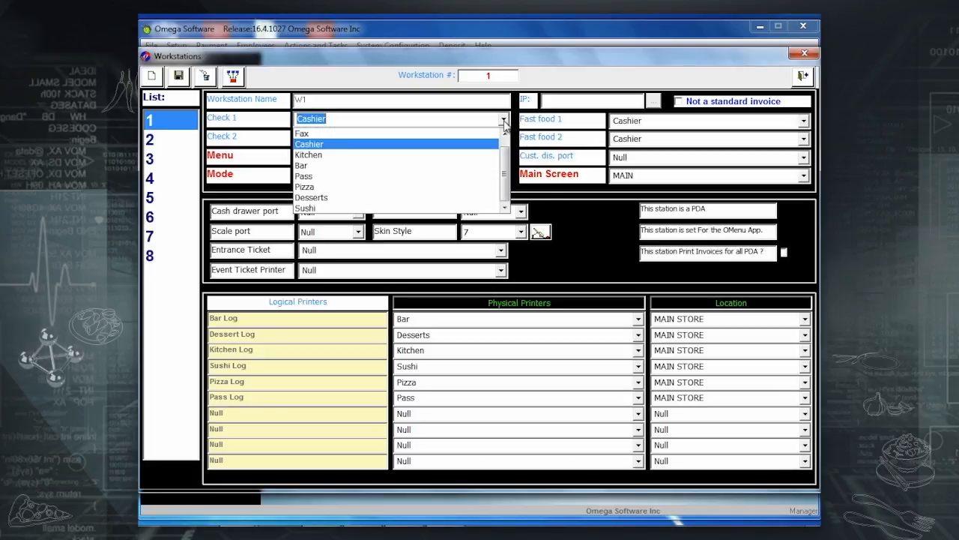
{"action": "left_click", "coordinate": [442, 144]}
{"action": "left_click", "coordinate": [804, 121]}
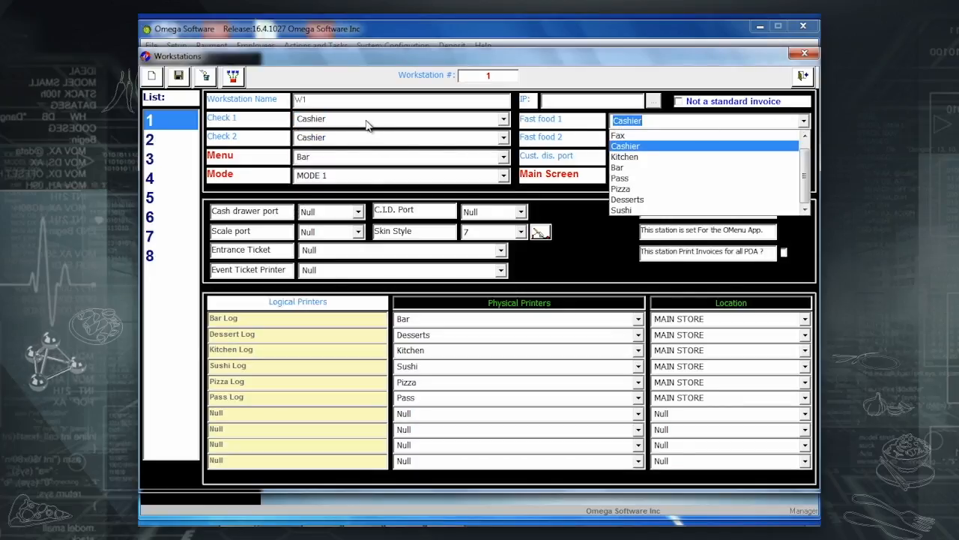
{"action": "left_click", "coordinate": [693, 147]}
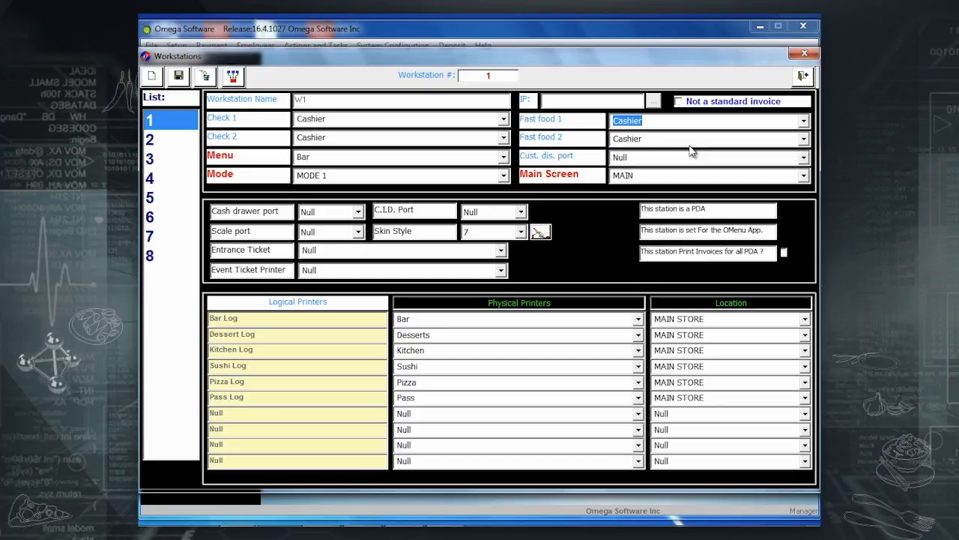
{"action": "left_click", "coordinate": [504, 139]}
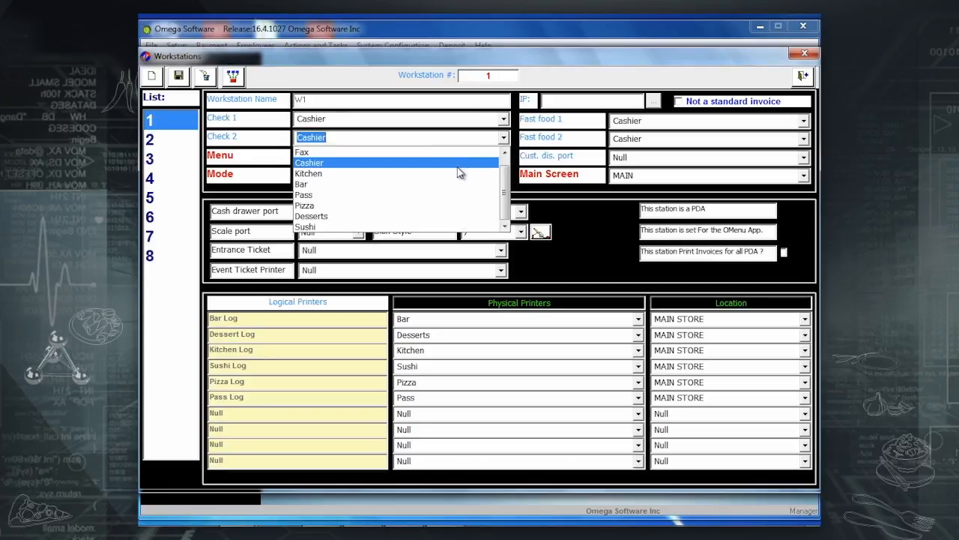
{"action": "left_click", "coordinate": [437, 196]}
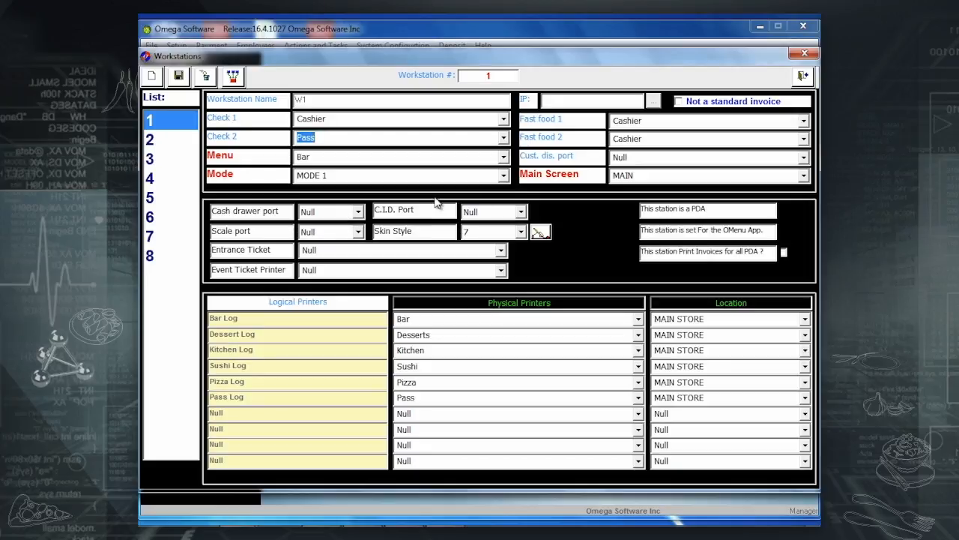
{"action": "left_click", "coordinate": [804, 140]}
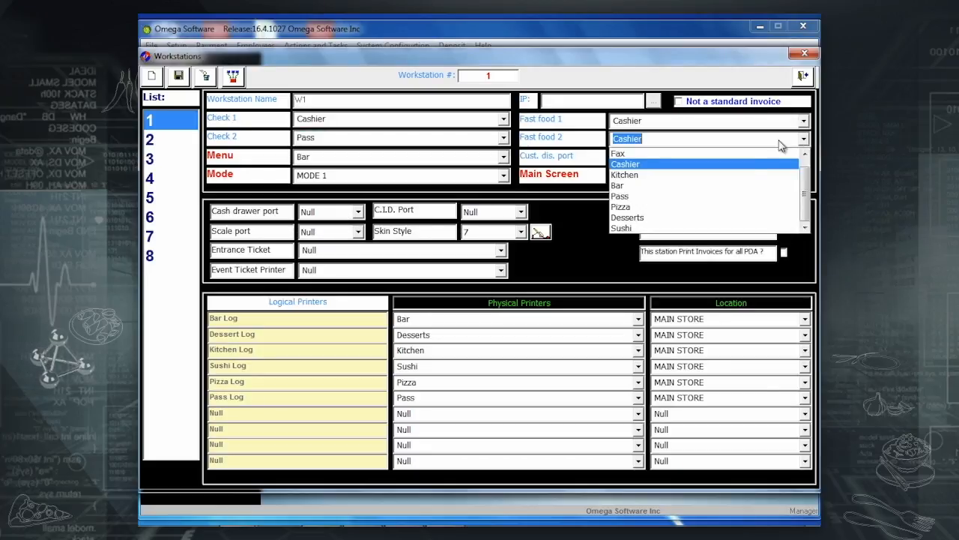
{"action": "left_click", "coordinate": [677, 196]}
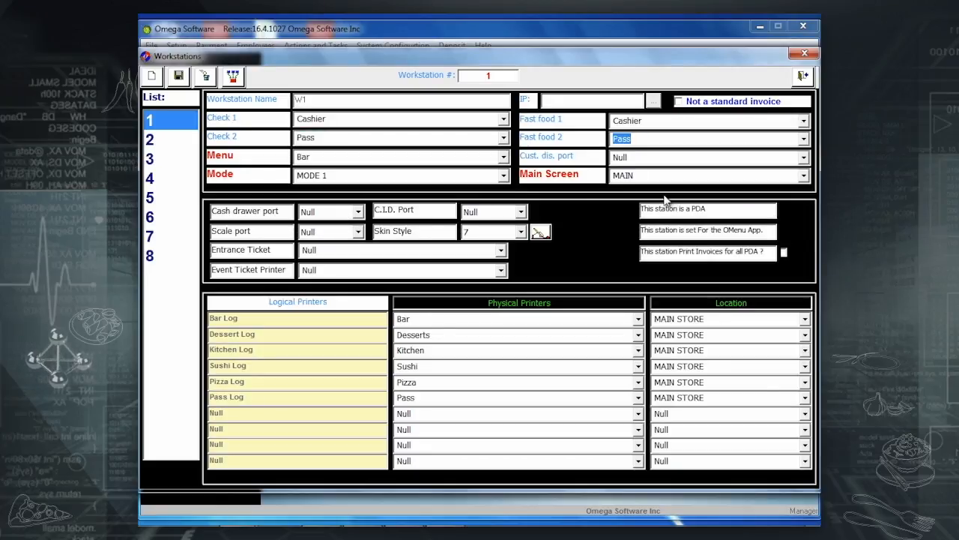
{"action": "left_click", "coordinate": [179, 78]}
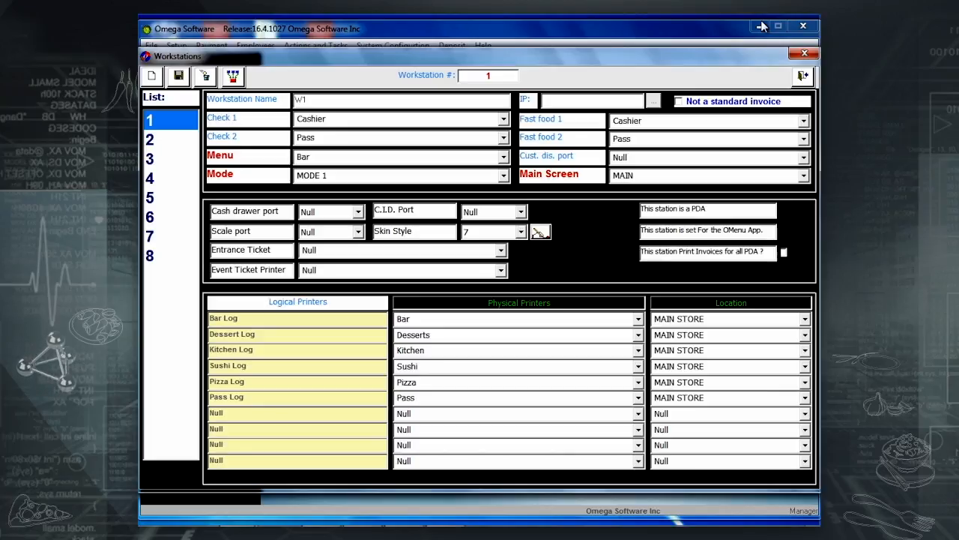
Print a test page on the Bar printer from Devices and Printers, then return to Omega.
{"action": "mouse_move", "coordinate": [397, 510]}
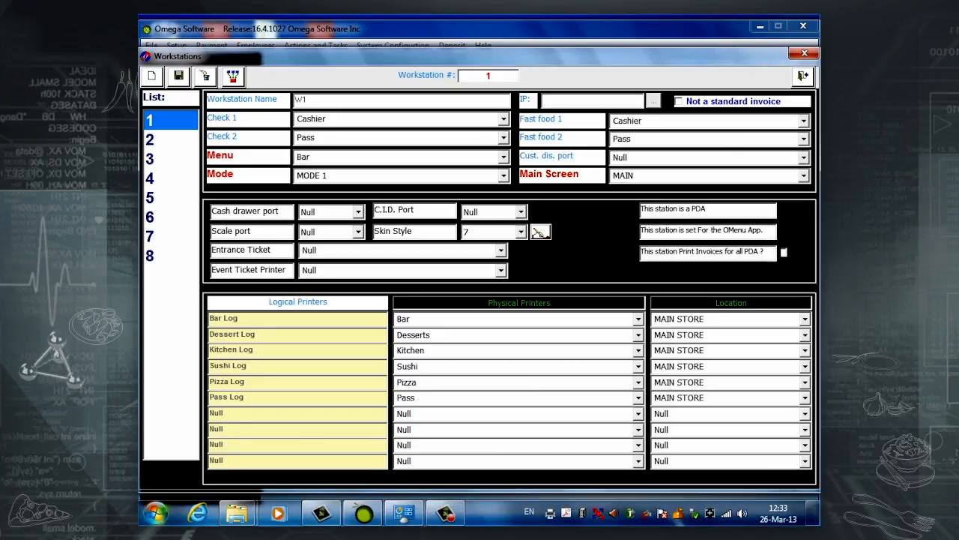
{"action": "left_click", "coordinate": [157, 514]}
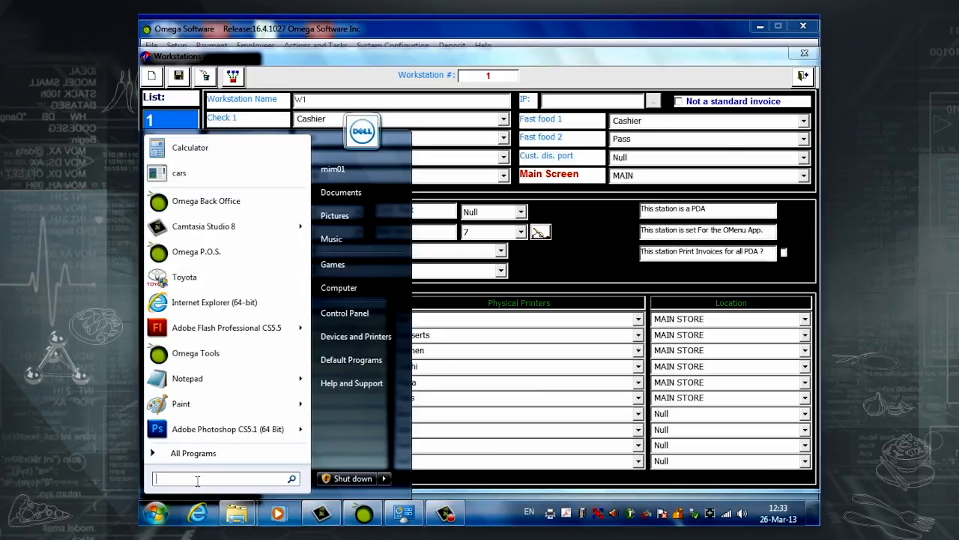
{"action": "left_click", "coordinate": [362, 337]}
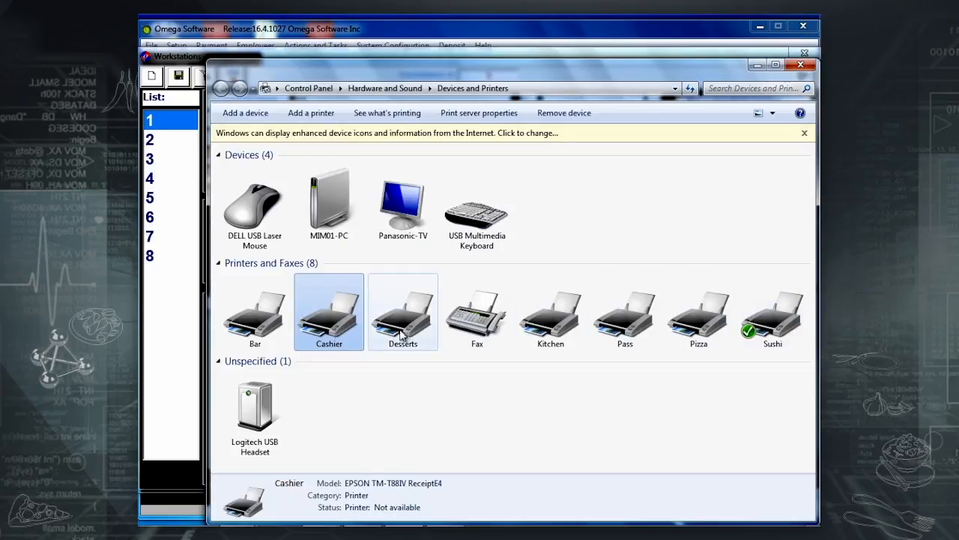
{"action": "right_click", "coordinate": [267, 327]}
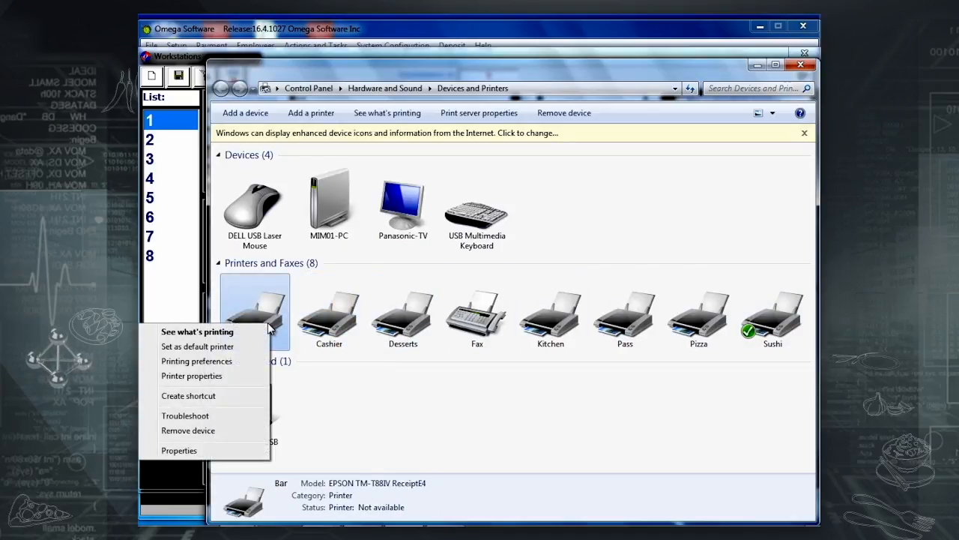
{"action": "left_click", "coordinate": [216, 376]}
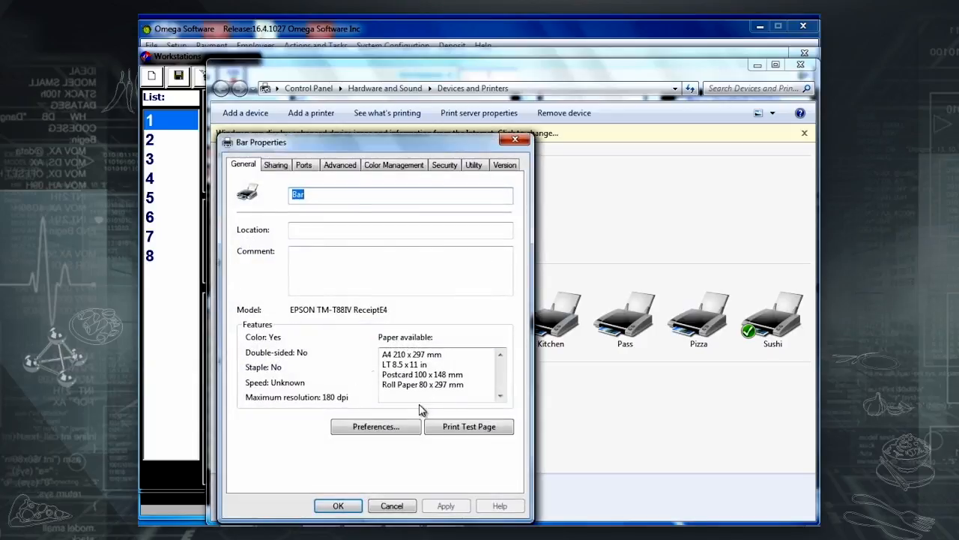
{"action": "left_click", "coordinate": [465, 427]}
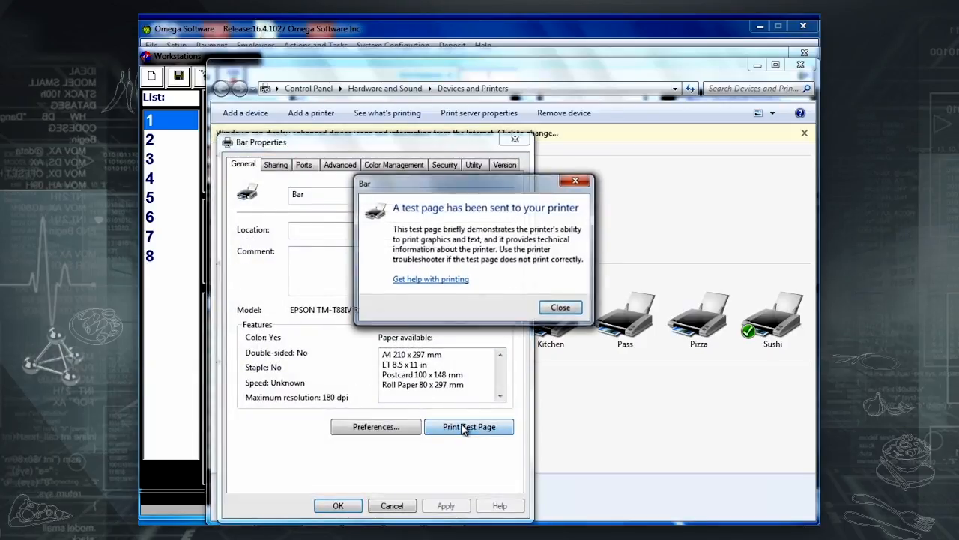
{"action": "left_click", "coordinate": [562, 310]}
{"action": "left_click", "coordinate": [341, 506]}
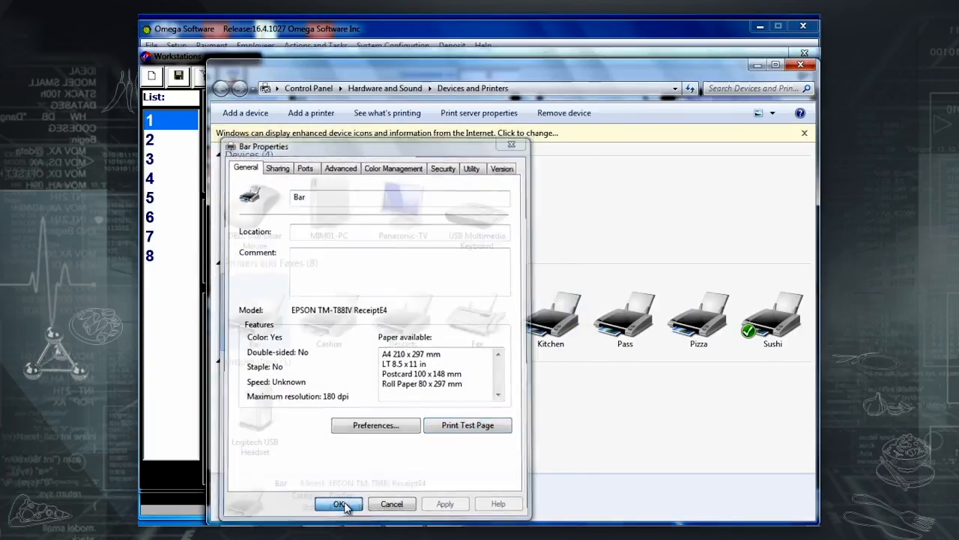
{"action": "key", "text": "alt+Tab"}
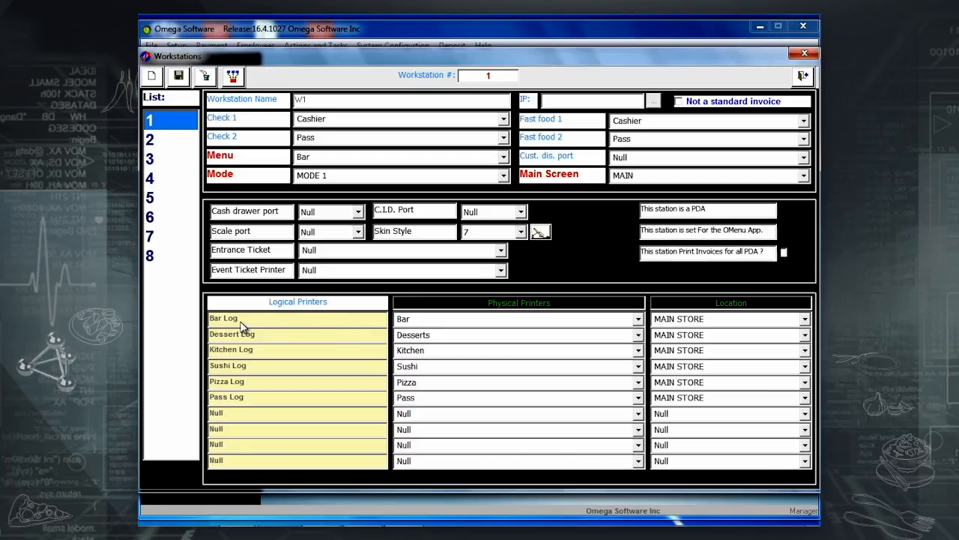
{"action": "left_click", "coordinate": [638, 323]}
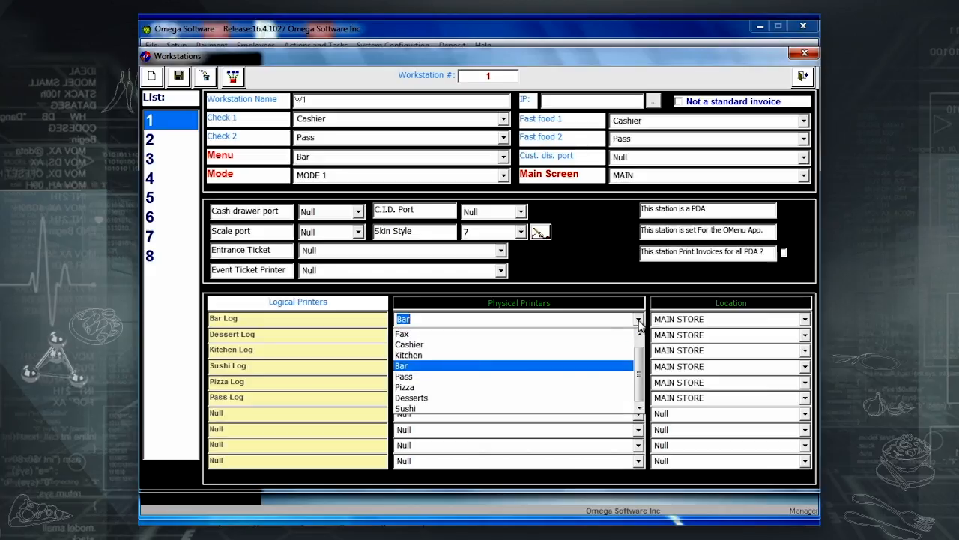
{"action": "left_click", "coordinate": [535, 368]}
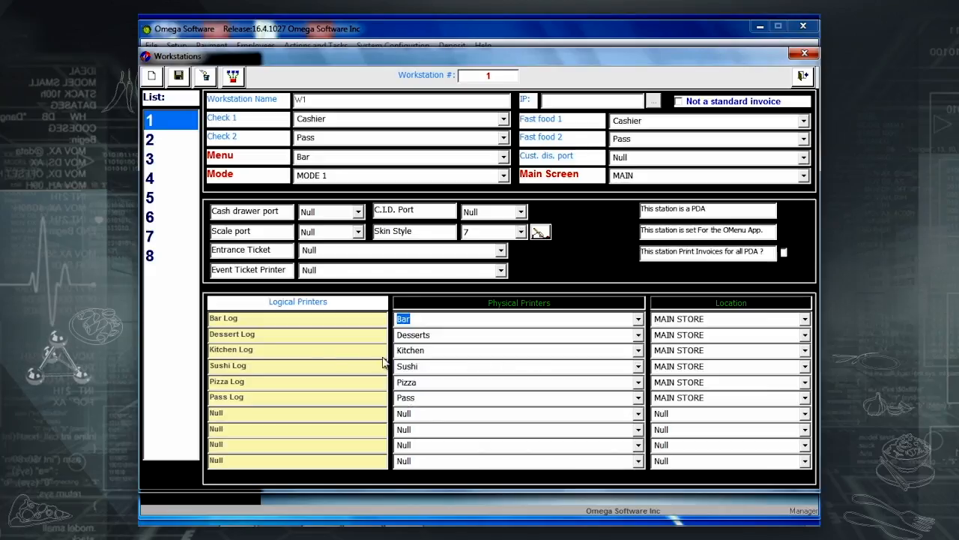
{"action": "left_click", "coordinate": [638, 335]}
{"action": "left_click", "coordinate": [537, 413]}
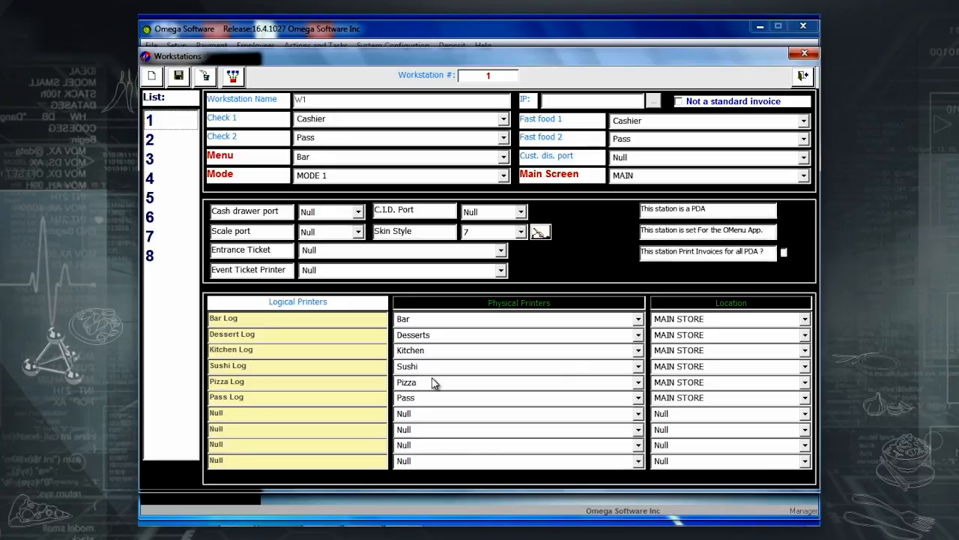
{"action": "left_click", "coordinate": [166, 123]}
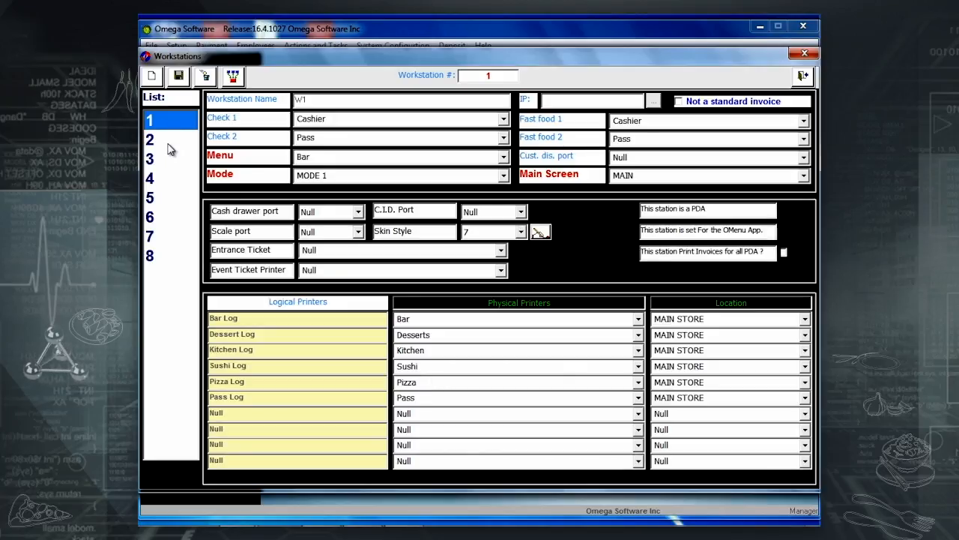
Route workstation 2's Bar Log printer to Bar2 and save.
{"action": "left_click", "coordinate": [158, 140]}
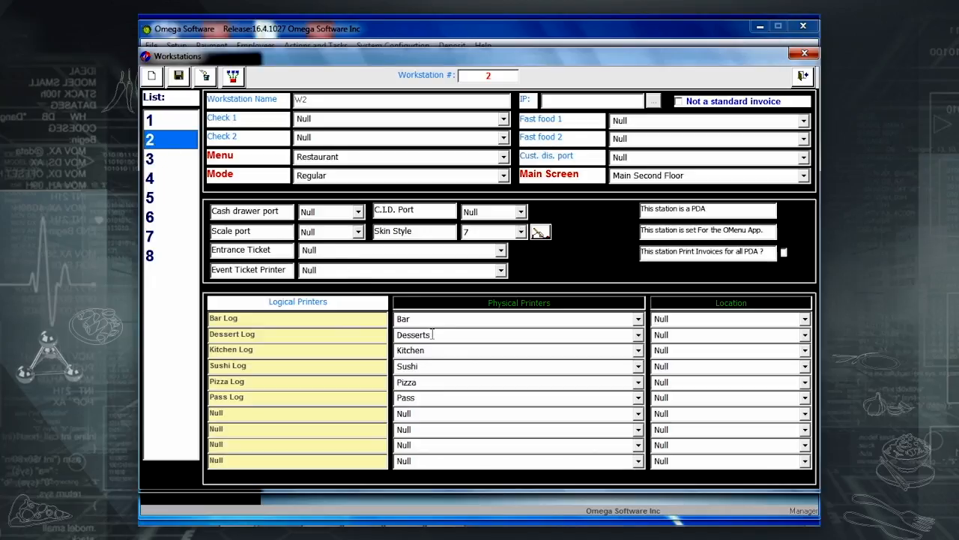
{"action": "left_click", "coordinate": [151, 122]}
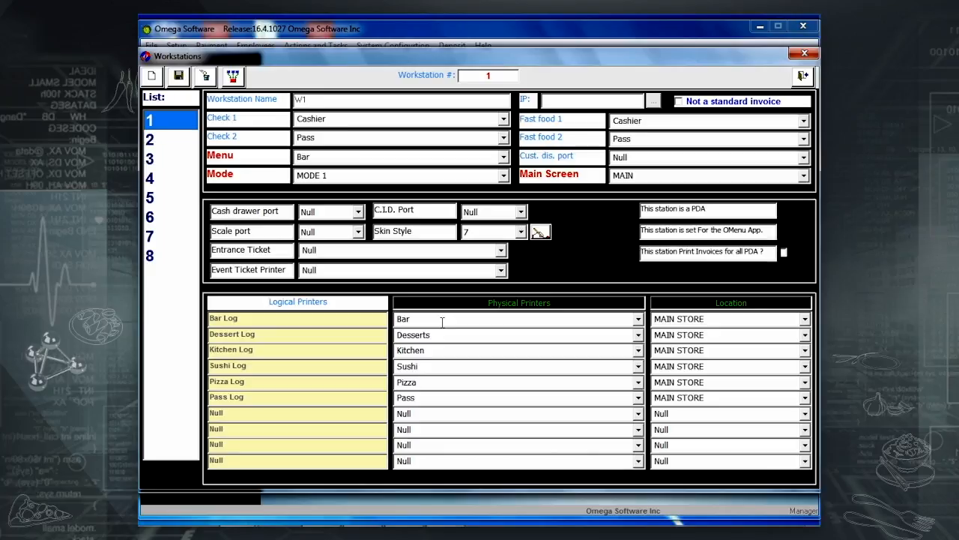
{"action": "left_click", "coordinate": [156, 139]}
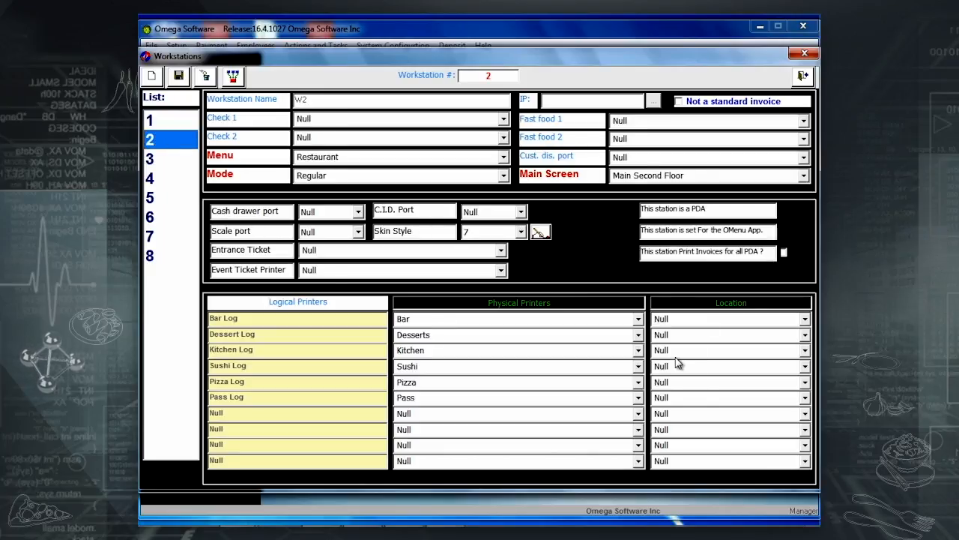
{"action": "left_click", "coordinate": [638, 320]}
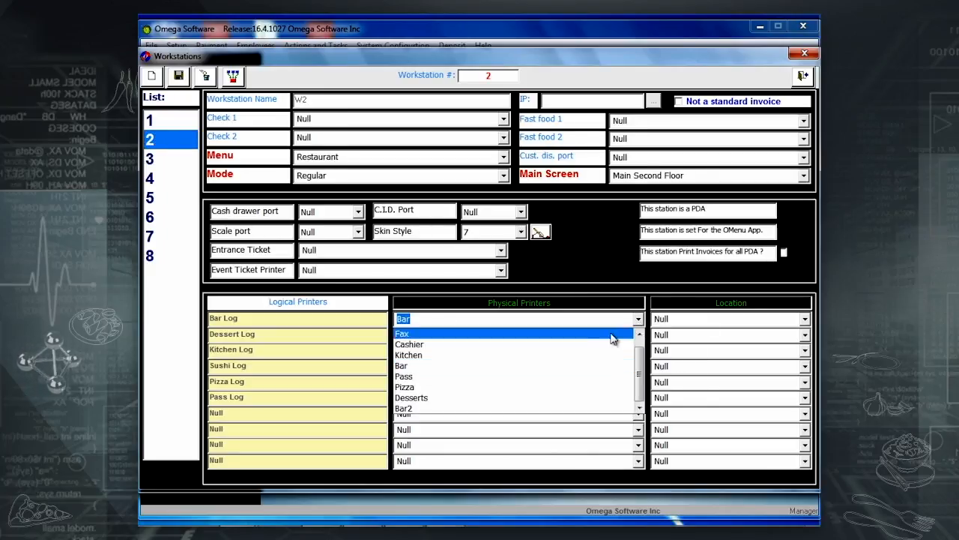
{"action": "left_click", "coordinate": [461, 414]}
{"action": "left_click", "coordinate": [179, 78]}
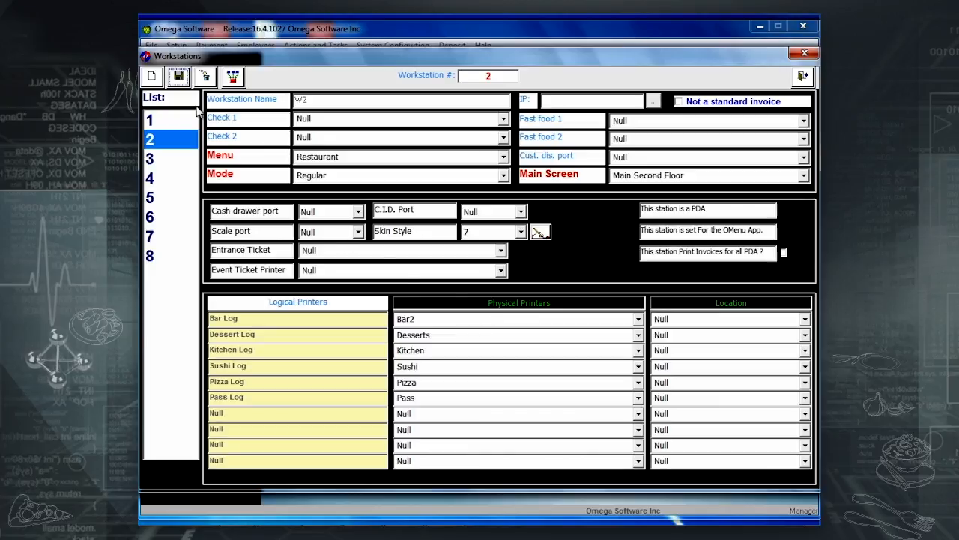
Review workstations 1 and 3, then exit Omega POS.
{"action": "left_click", "coordinate": [171, 123]}
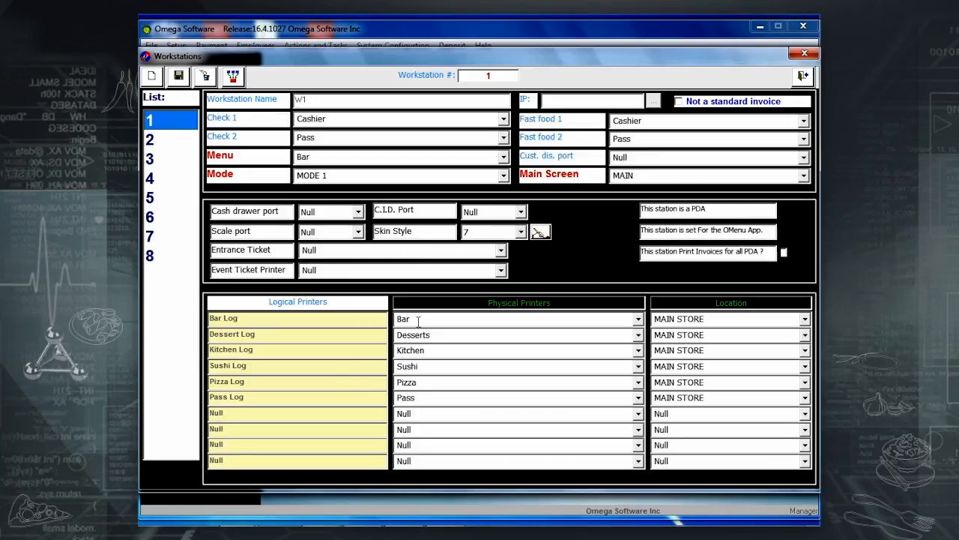
{"action": "left_click", "coordinate": [169, 164]}
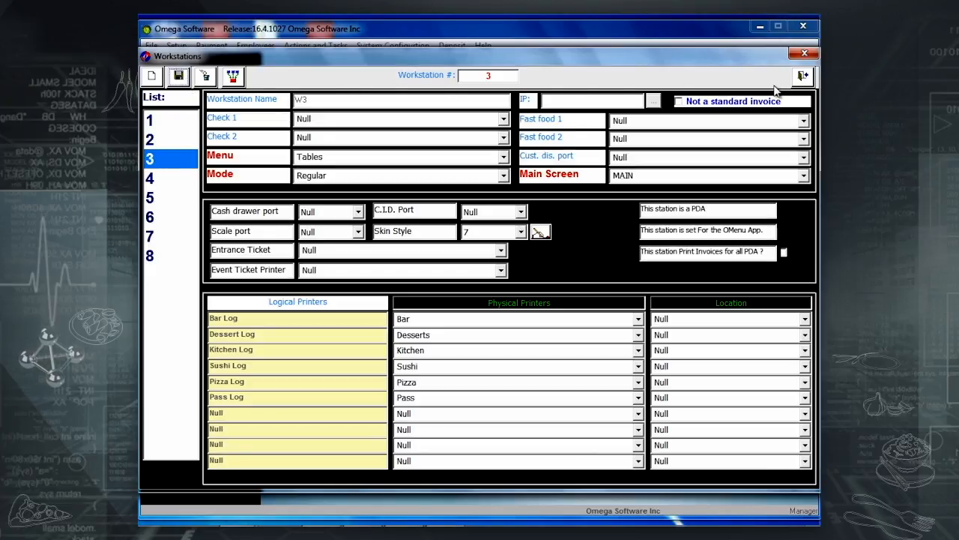
{"action": "left_click", "coordinate": [806, 77]}
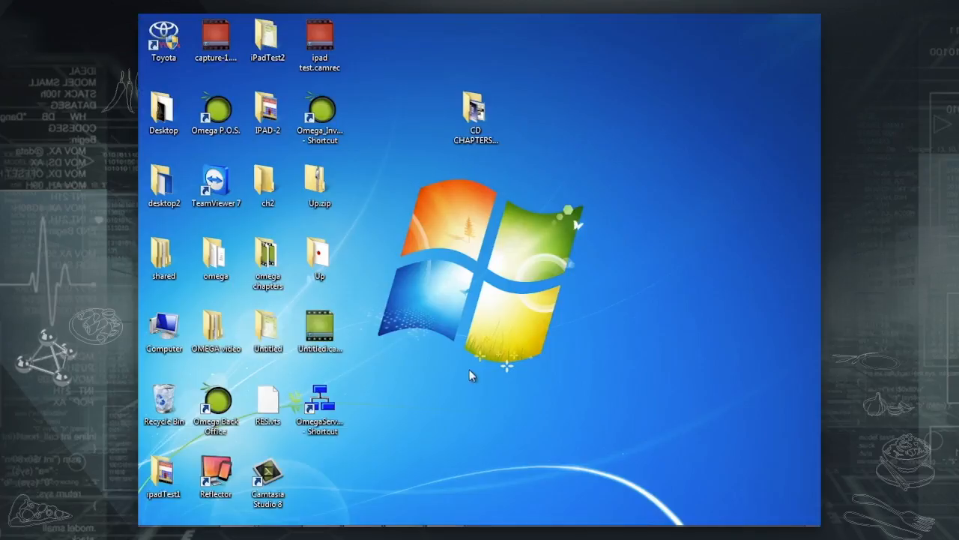
Launch Omega POS again from the OmegaServer desktop shortcut.
{"action": "left_click", "coordinate": [338, 417]}
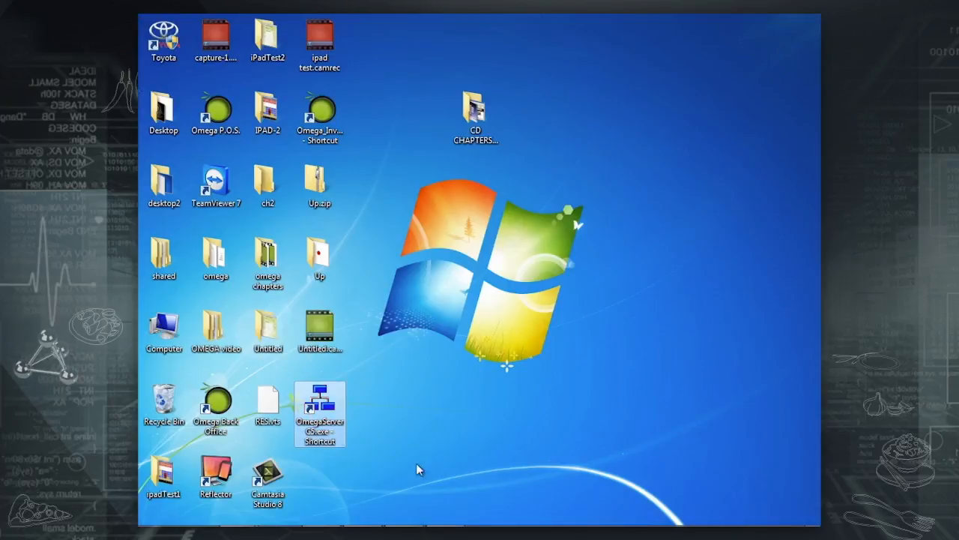
{"action": "double_click", "coordinate": [337, 440]}
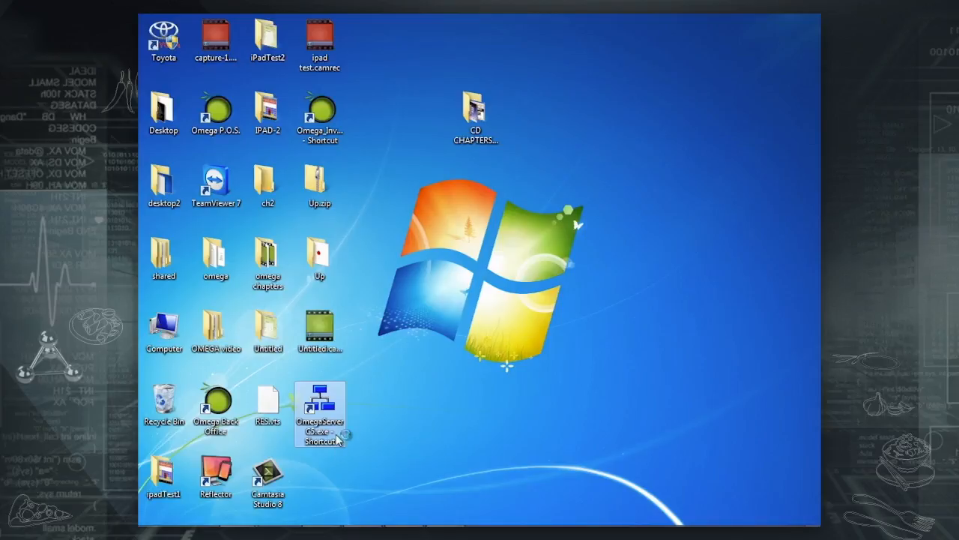
{"action": "mouse_move", "coordinate": [742, 514]}
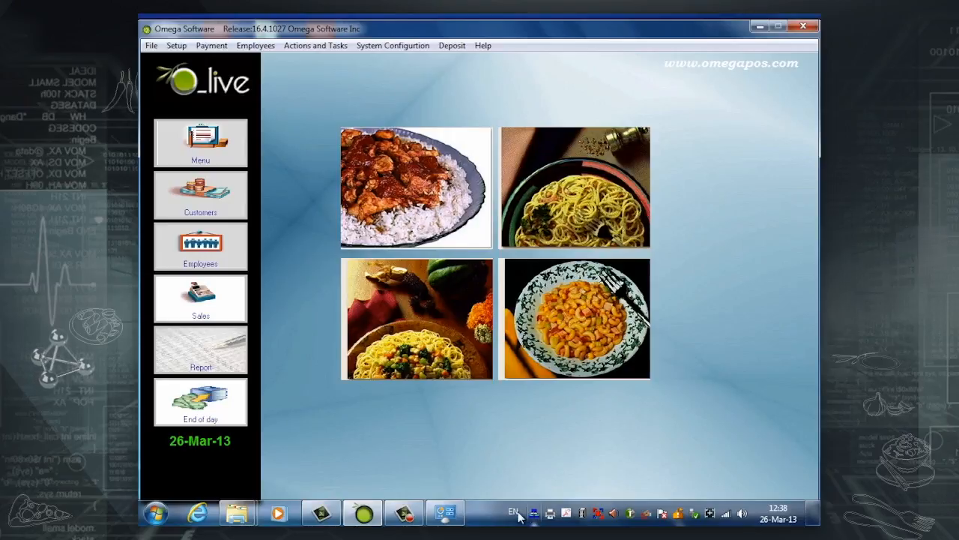
Open Devices and Printers from the taskbar to check the printers.
{"action": "left_click", "coordinate": [445, 513]}
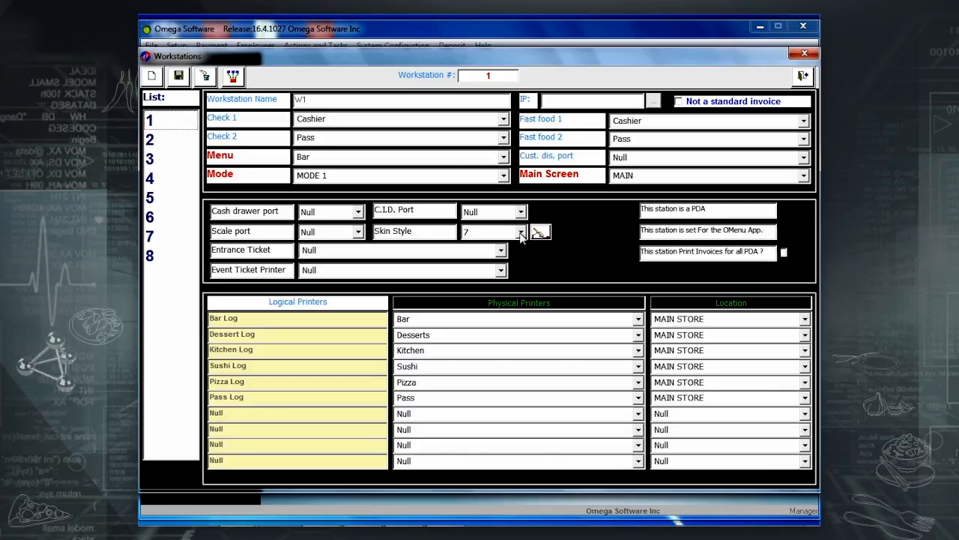
Select workstation 1 and look through its skin style choices without changing them.
{"action": "left_click", "coordinate": [168, 121]}
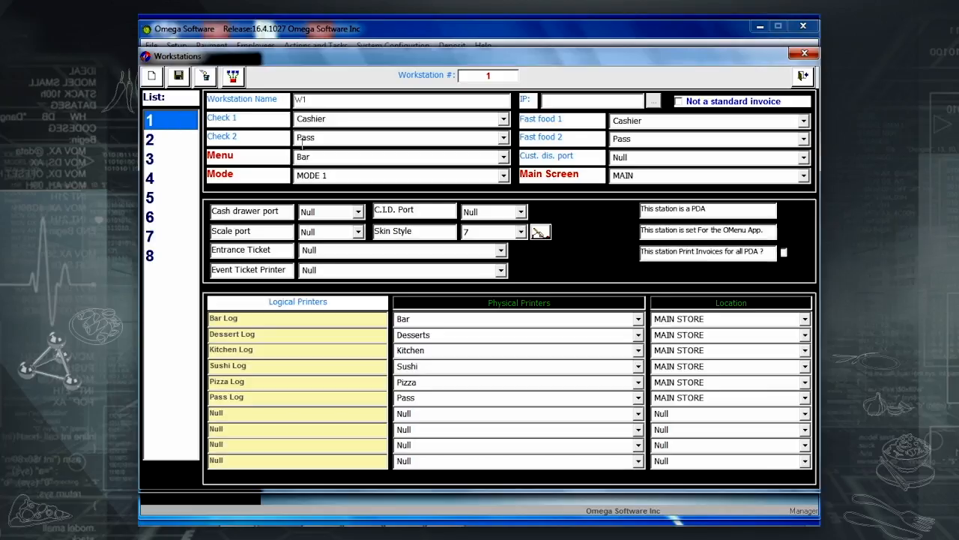
{"action": "left_click", "coordinate": [518, 237]}
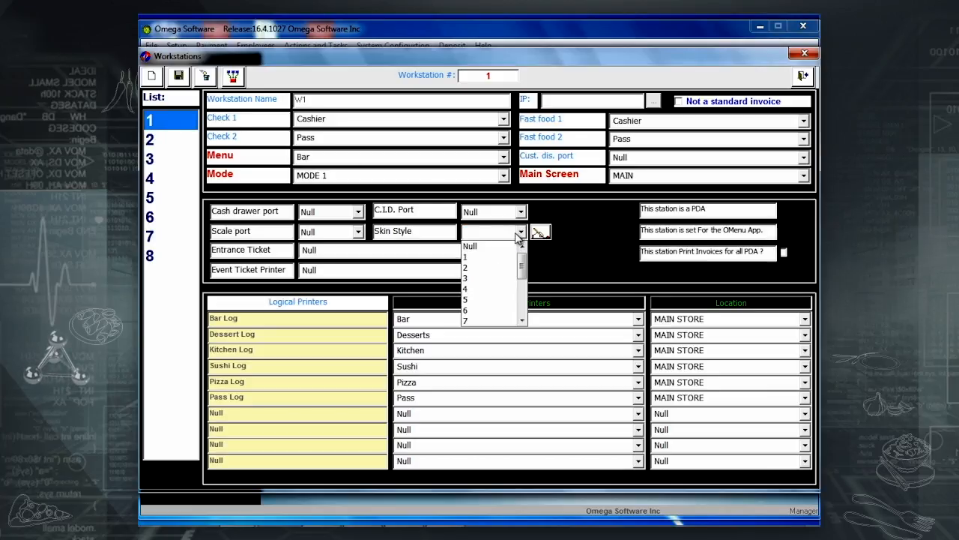
{"action": "left_click", "coordinate": [516, 236]}
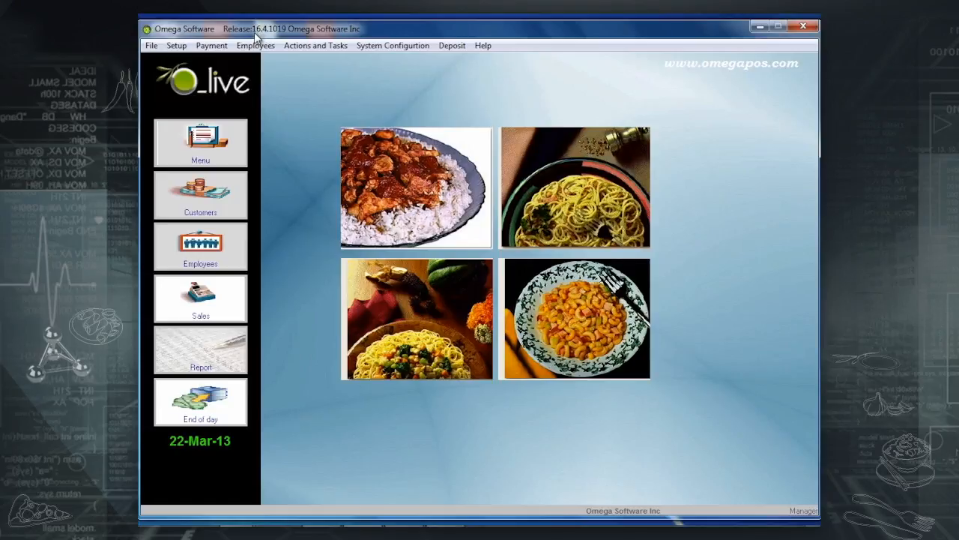
Add Delay as the fifth void reason, re-enter Cold in row 1, and save the list.
{"action": "left_click", "coordinate": [178, 47]}
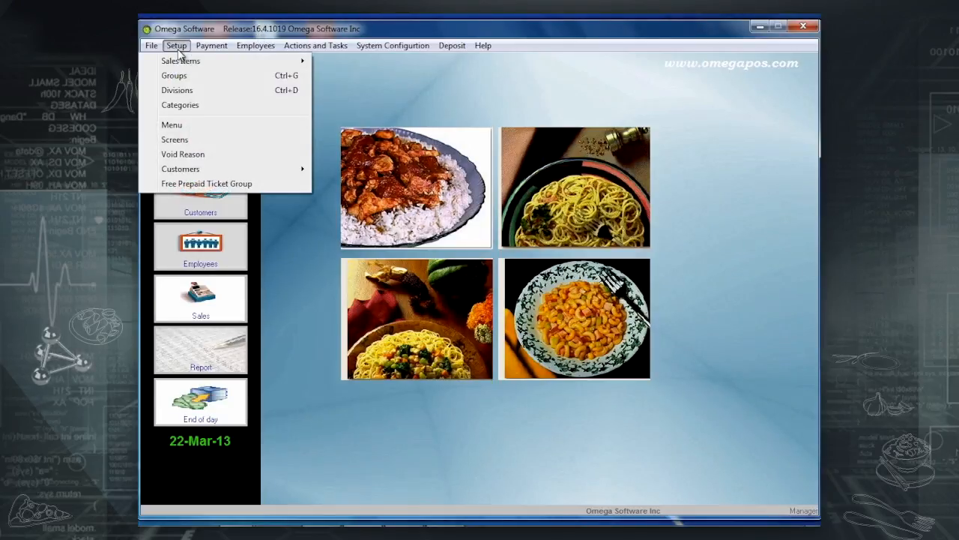
{"action": "left_click", "coordinate": [183, 154]}
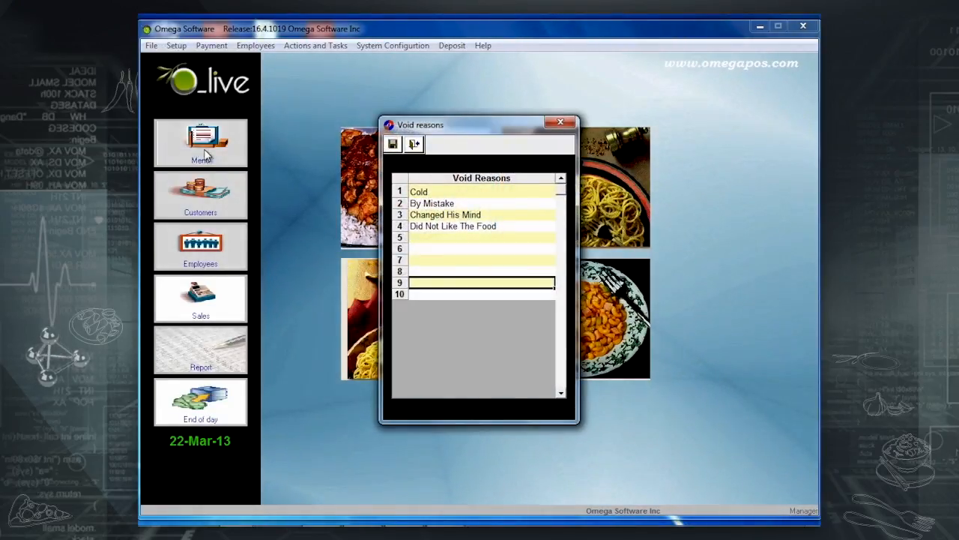
{"action": "left_click", "coordinate": [447, 235]}
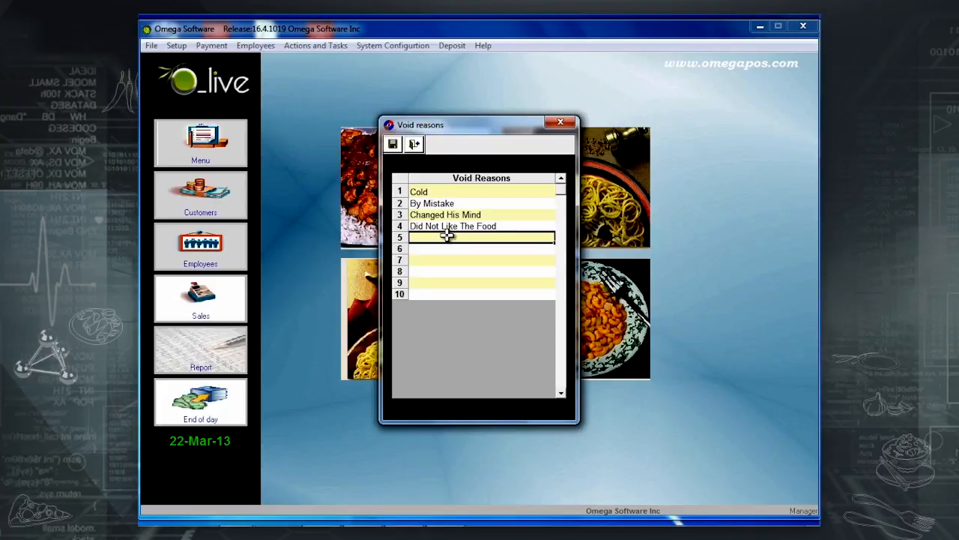
{"action": "type", "text": "Delay"}
{"action": "key", "text": "Return"}
{"action": "key", "text": "Down"}
{"action": "key", "text": "Down"}
{"action": "key", "text": "Down"}
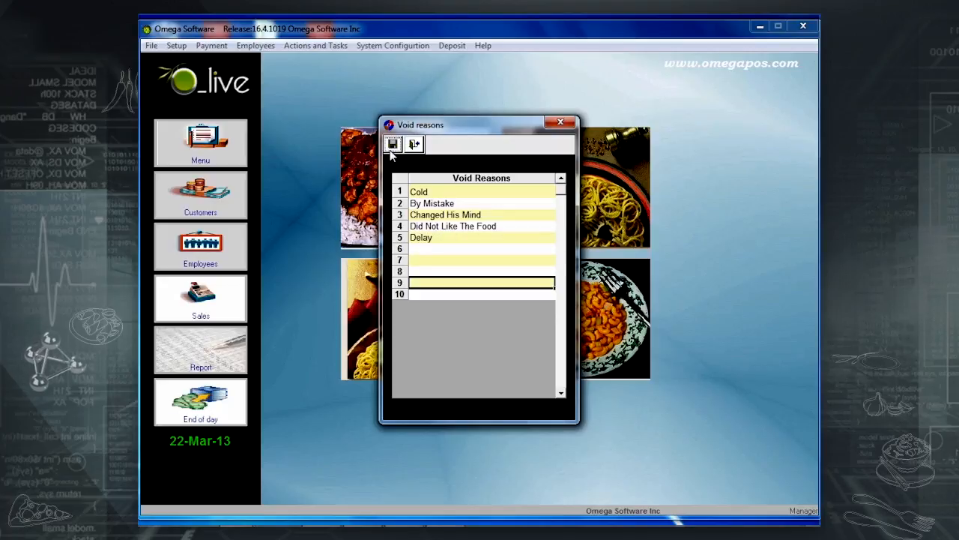
{"action": "left_click", "coordinate": [443, 193]}
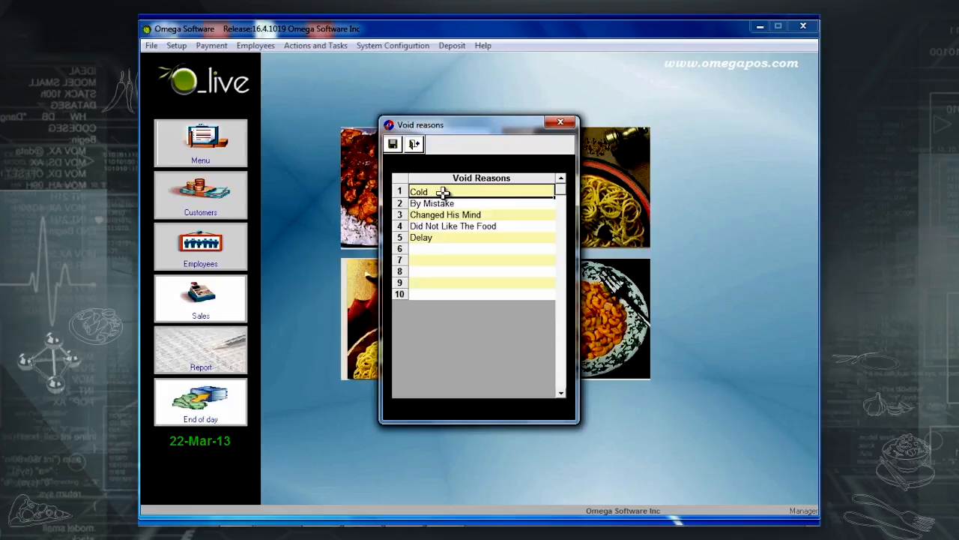
{"action": "type", "text": "Cold"}
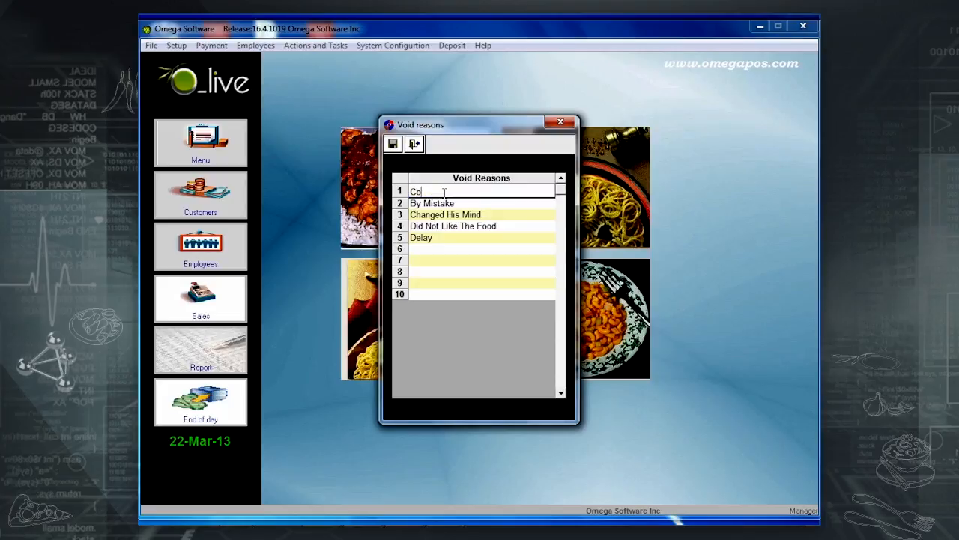
{"action": "left_click", "coordinate": [395, 145]}
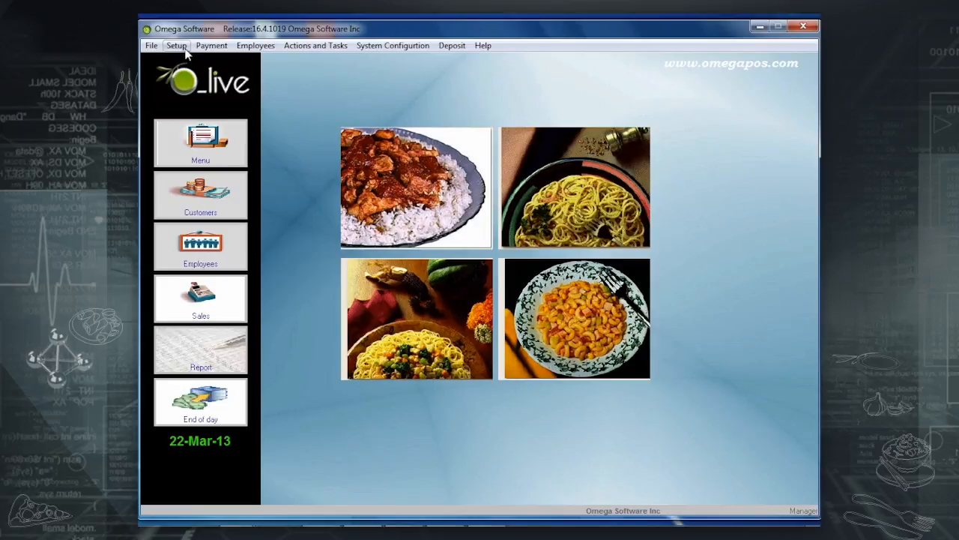
Set the service rate to 10 in Service Rate and Min Charge settings.
{"action": "left_click", "coordinate": [209, 46]}
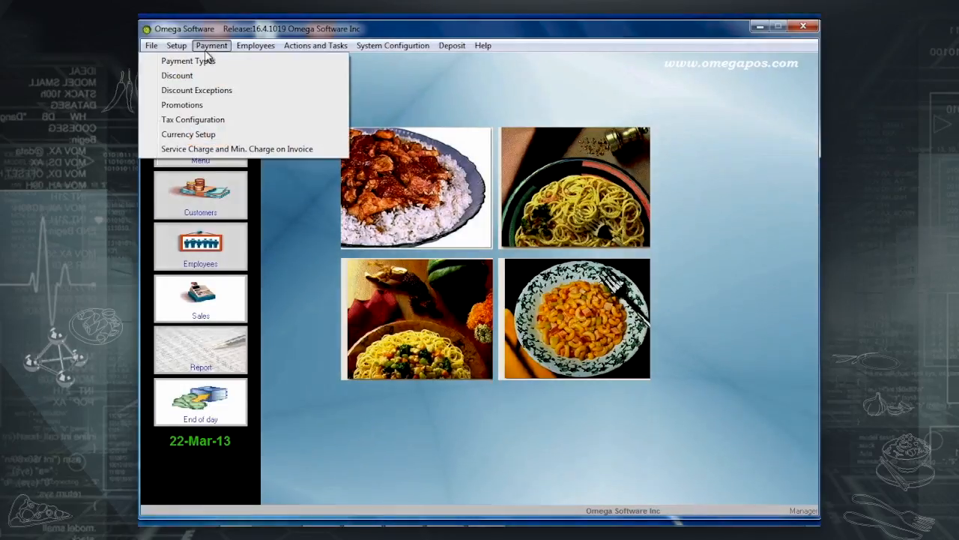
{"action": "left_click", "coordinate": [197, 150]}
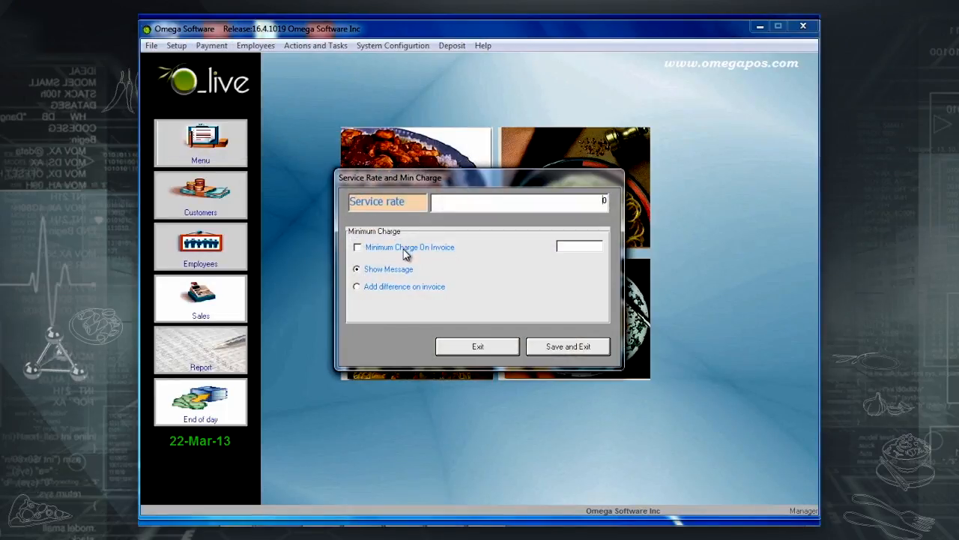
{"action": "left_click_drag", "start_coordinate": [566, 202], "coordinate": [632, 210]}
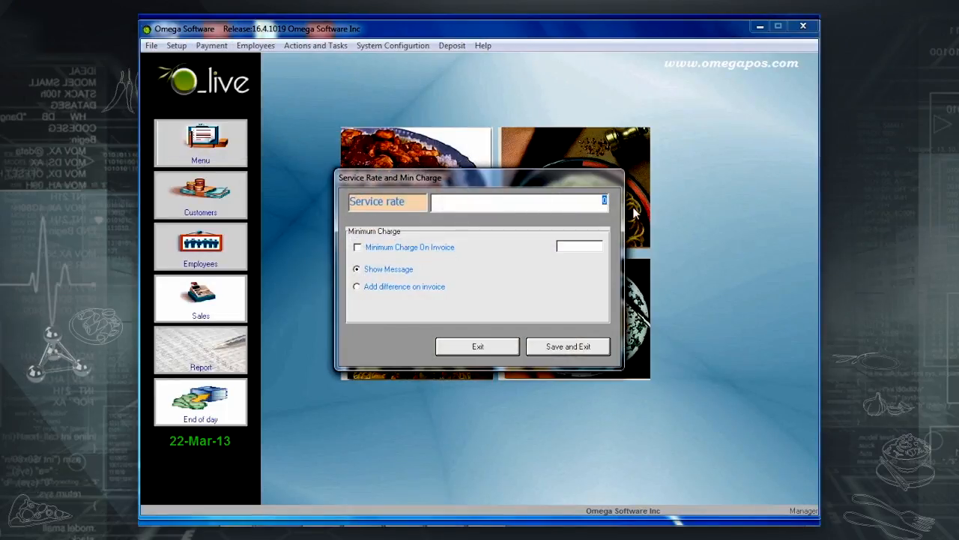
{"action": "type", "text": "10"}
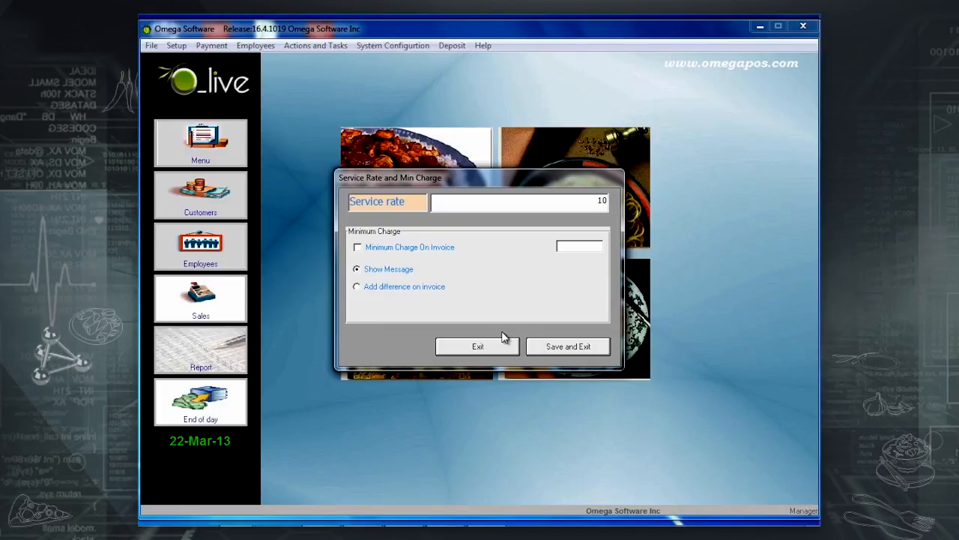
{"action": "left_click", "coordinate": [544, 350]}
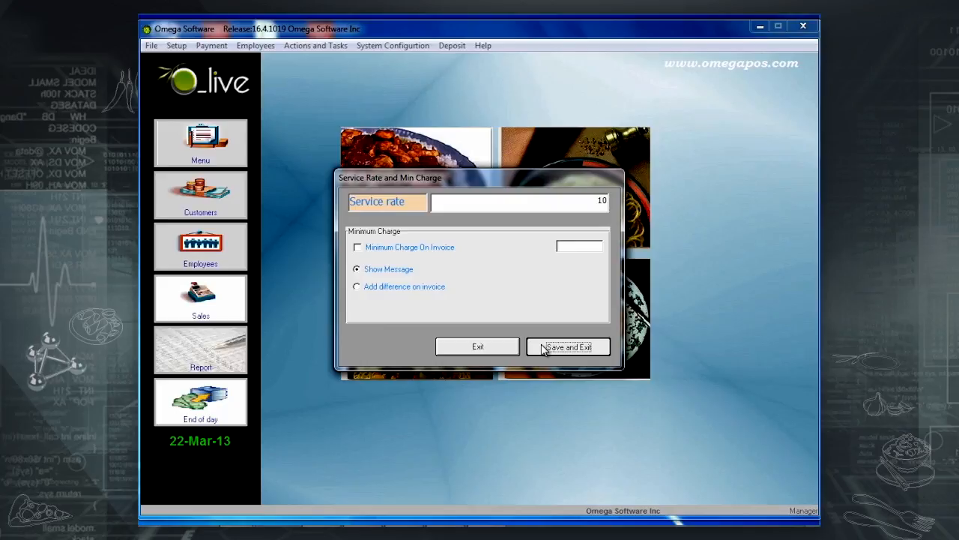
{"action": "left_click", "coordinate": [544, 349]}
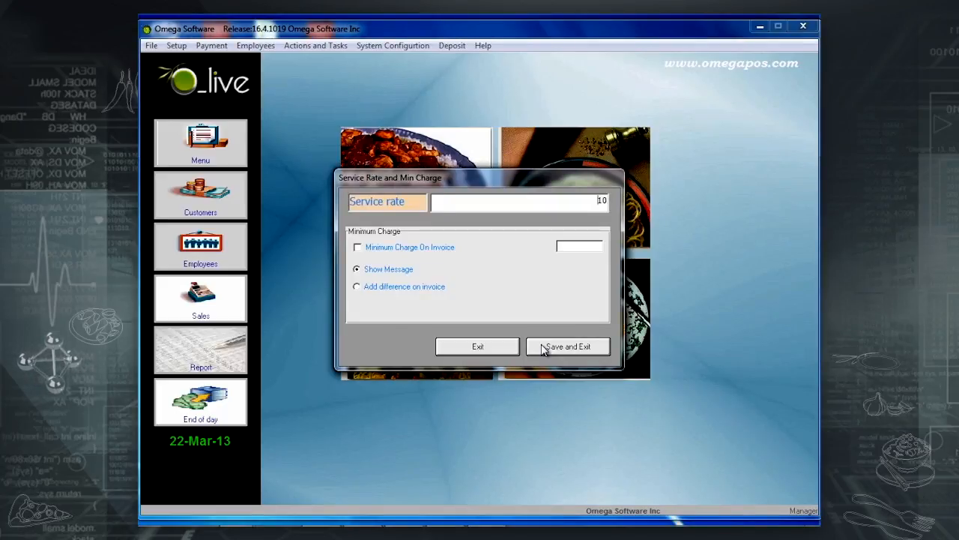
Enable Minimum Charge On Invoice with an amount of 50.
{"action": "left_click", "coordinate": [403, 253]}
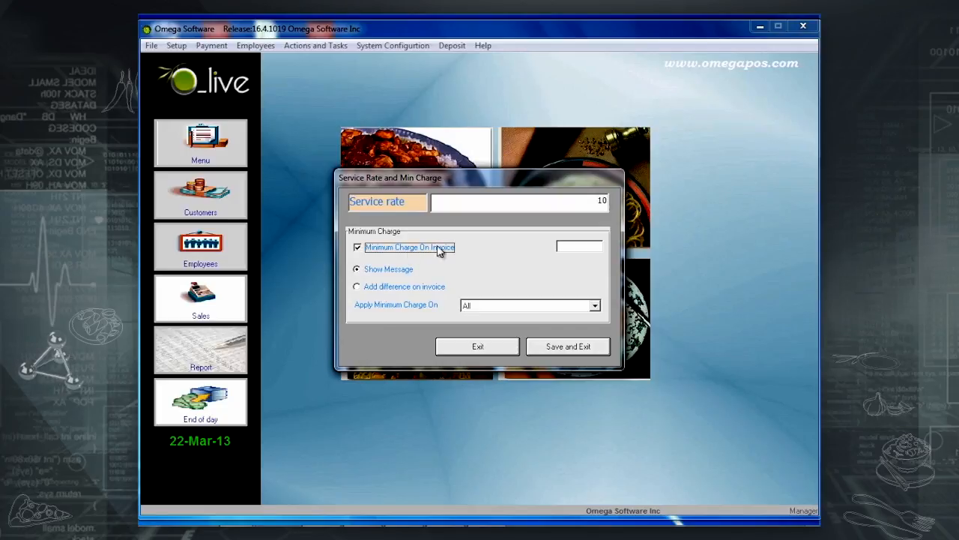
{"action": "left_click", "coordinate": [582, 245]}
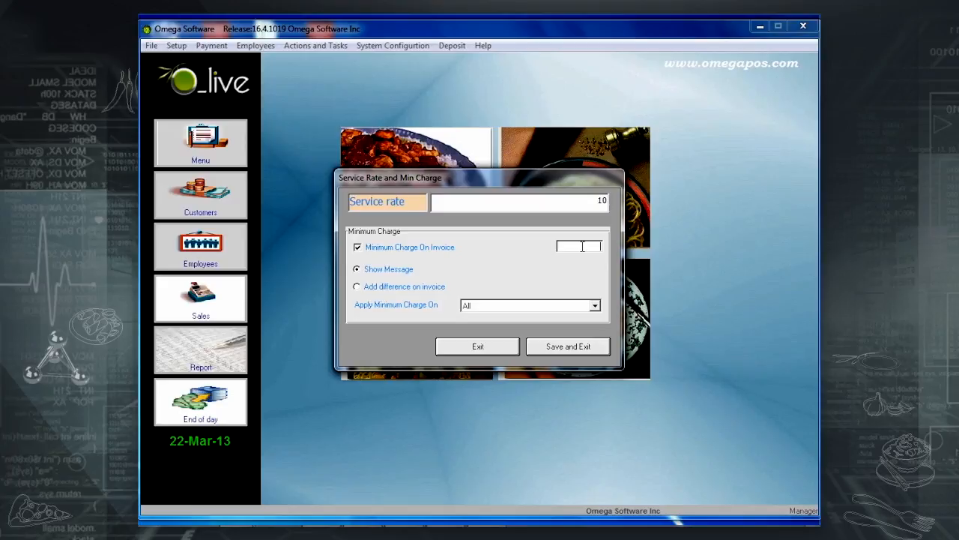
{"action": "type", "text": "50"}
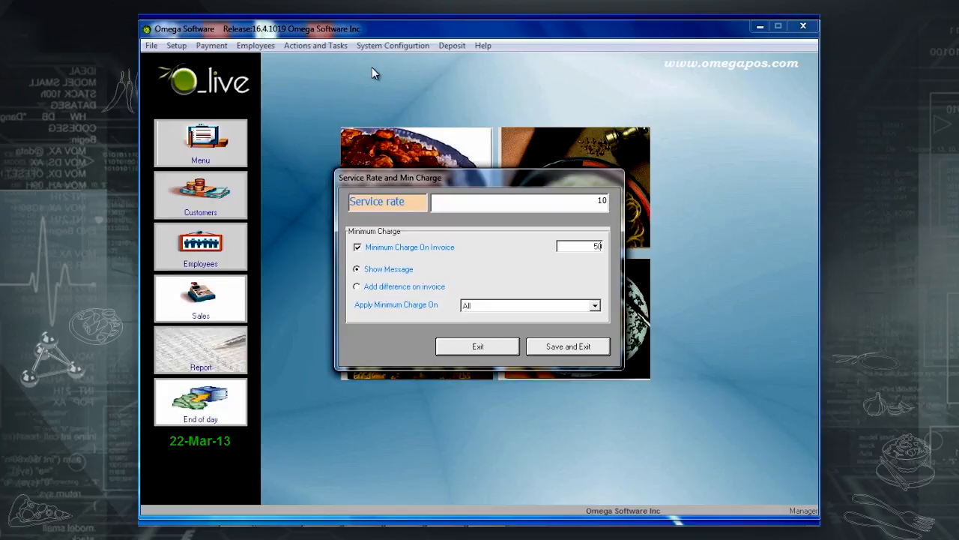
Add the minimum-charge difference as item 1154 on All orders and save.
{"action": "left_click", "coordinate": [378, 289]}
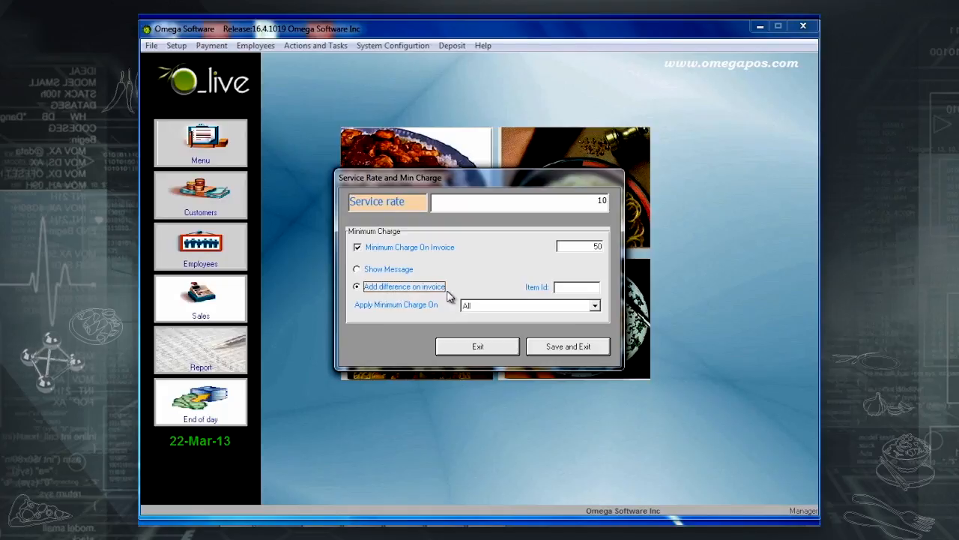
{"action": "left_click", "coordinate": [560, 288]}
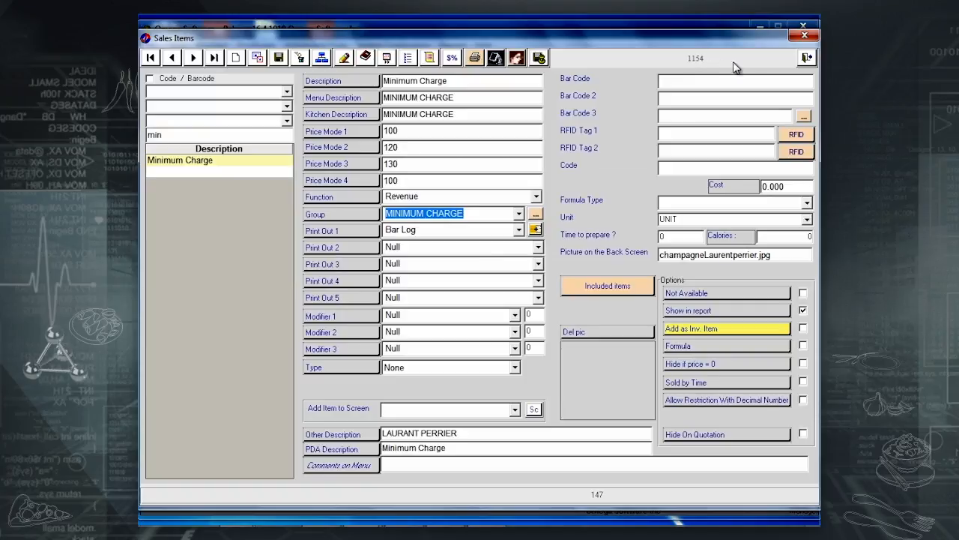
{"action": "left_click", "coordinate": [807, 59]}
{"action": "type", "text": "1"}
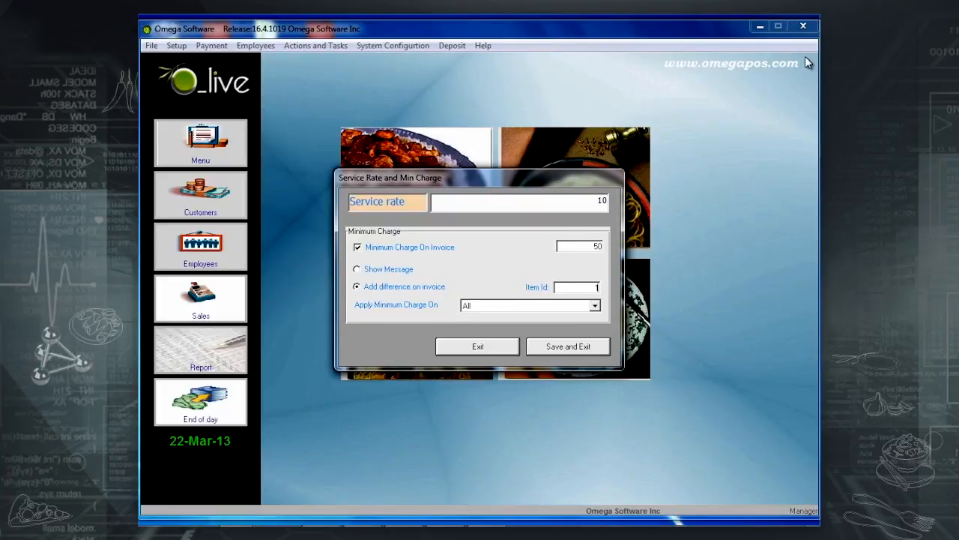
{"action": "type", "text": "15"}
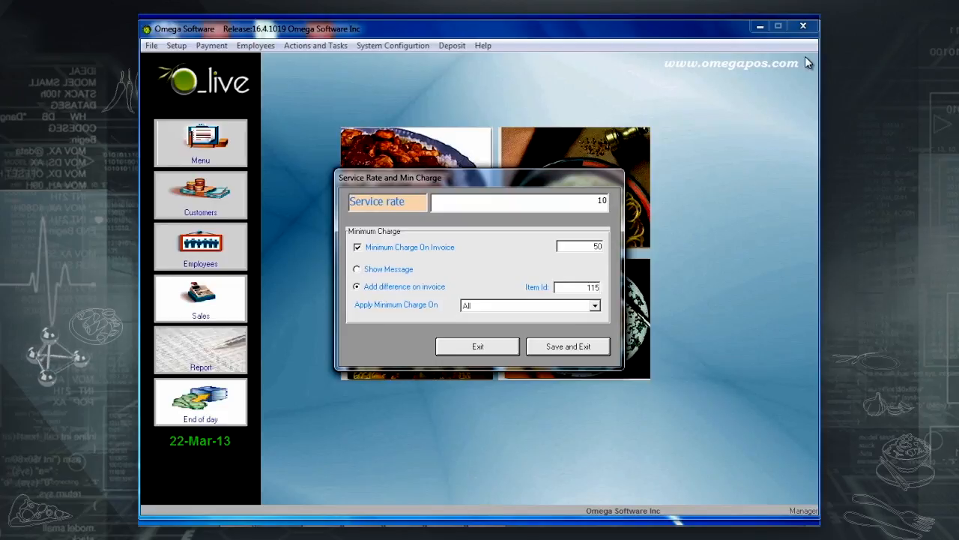
{"action": "type", "text": "4"}
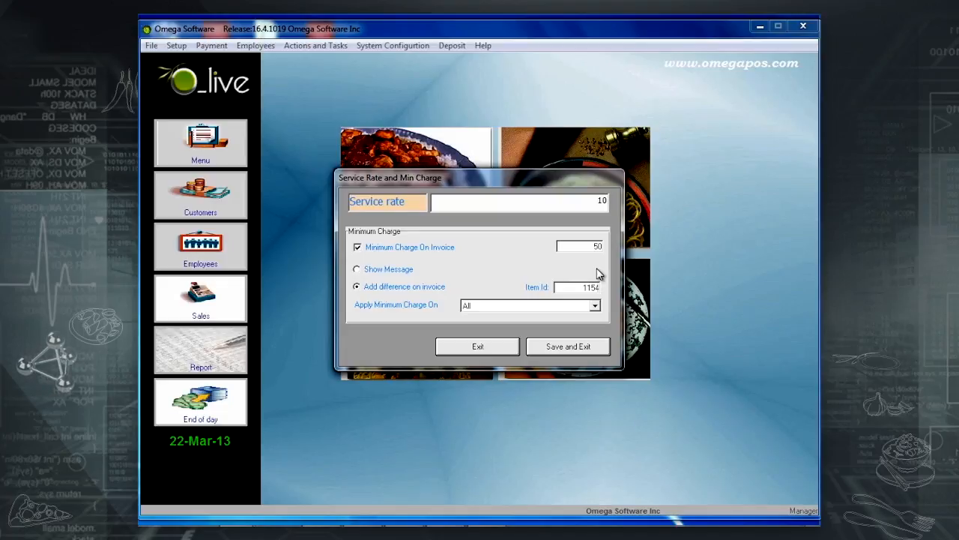
{"action": "left_click", "coordinate": [590, 306]}
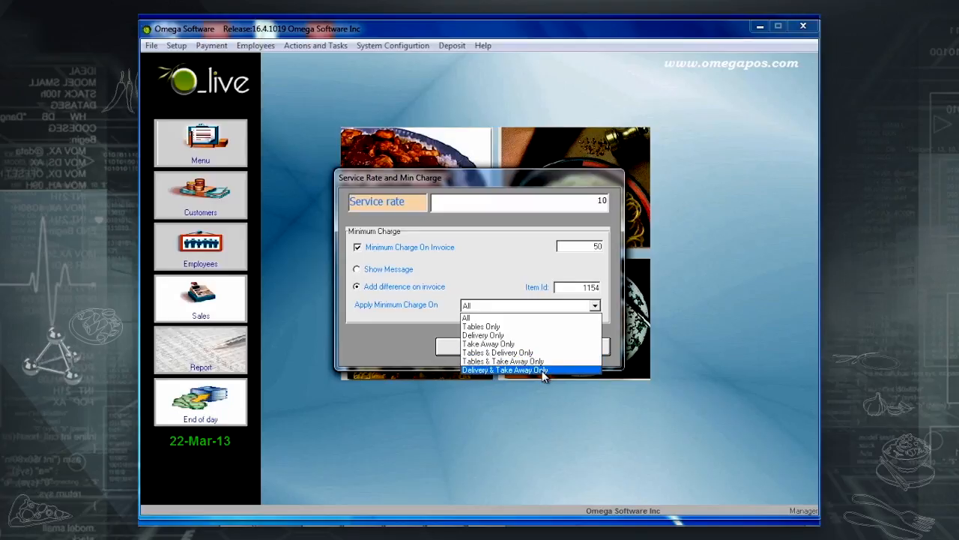
{"action": "left_click", "coordinate": [498, 320]}
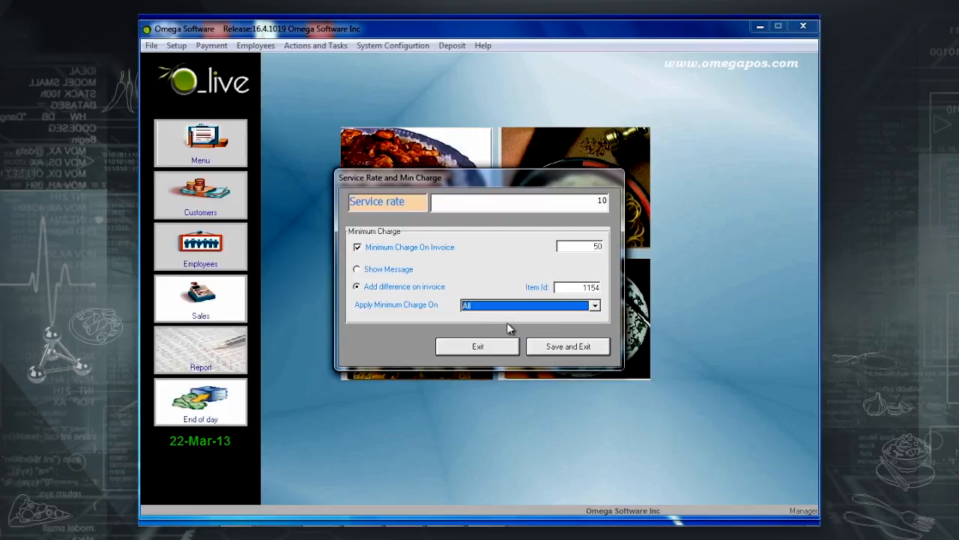
{"action": "left_click", "coordinate": [575, 353]}
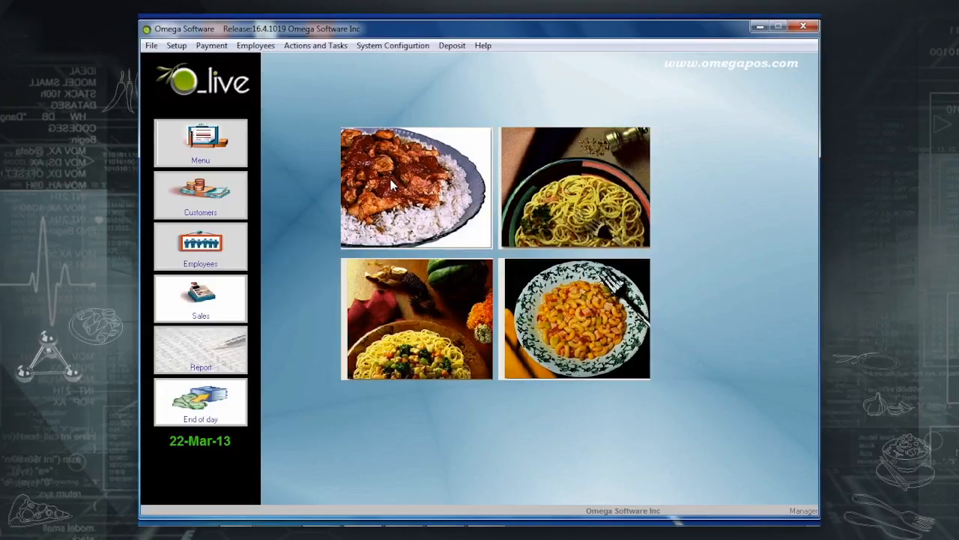
Add a '2nd Floor' floor map using the Tables menu and save the map list.
{"action": "left_click", "coordinate": [315, 46]}
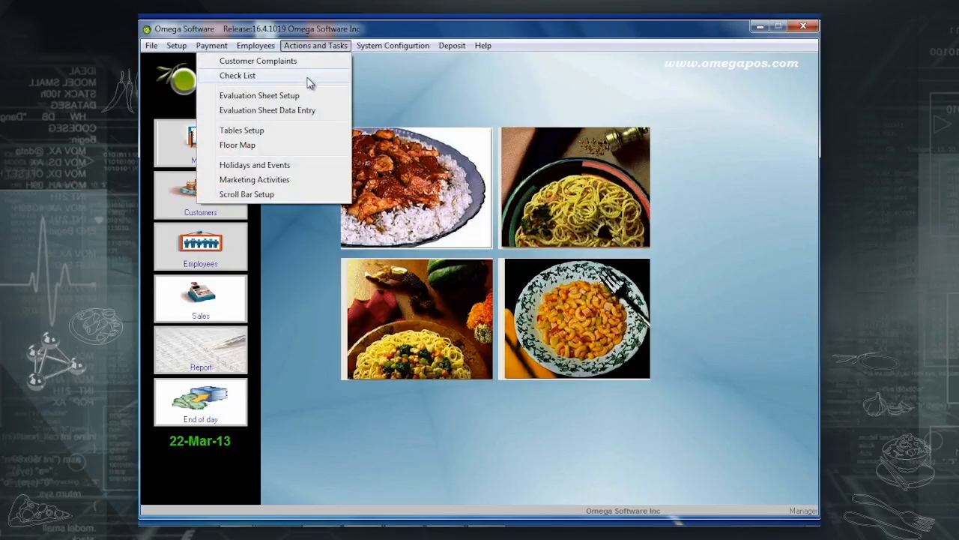
{"action": "left_click", "coordinate": [274, 144]}
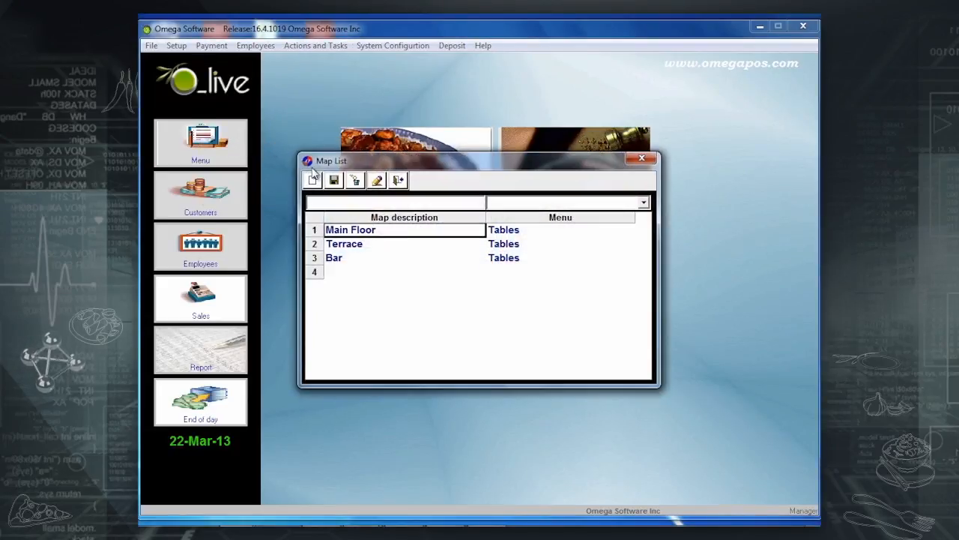
{"action": "left_click", "coordinate": [325, 200]}
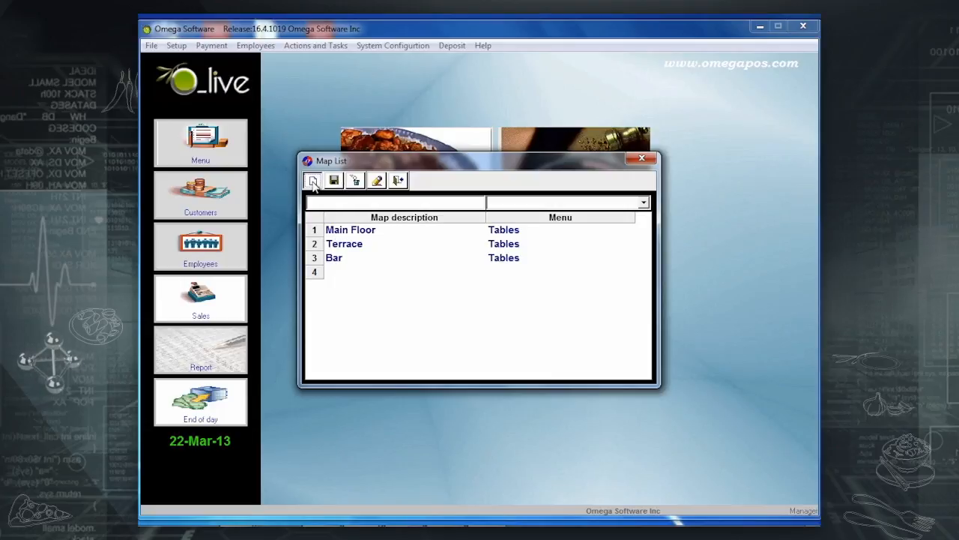
{"action": "type", "text": "2"}
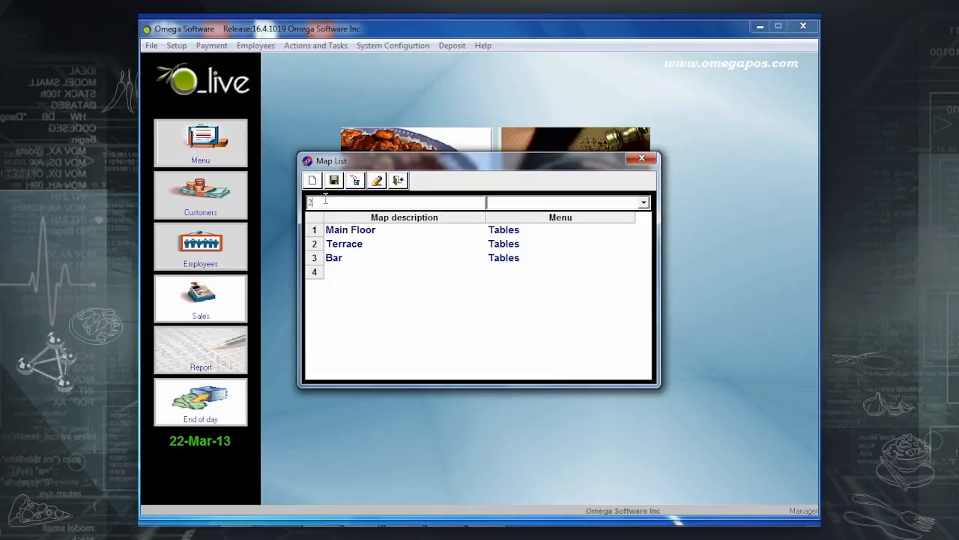
{"action": "type", "text": "nd"}
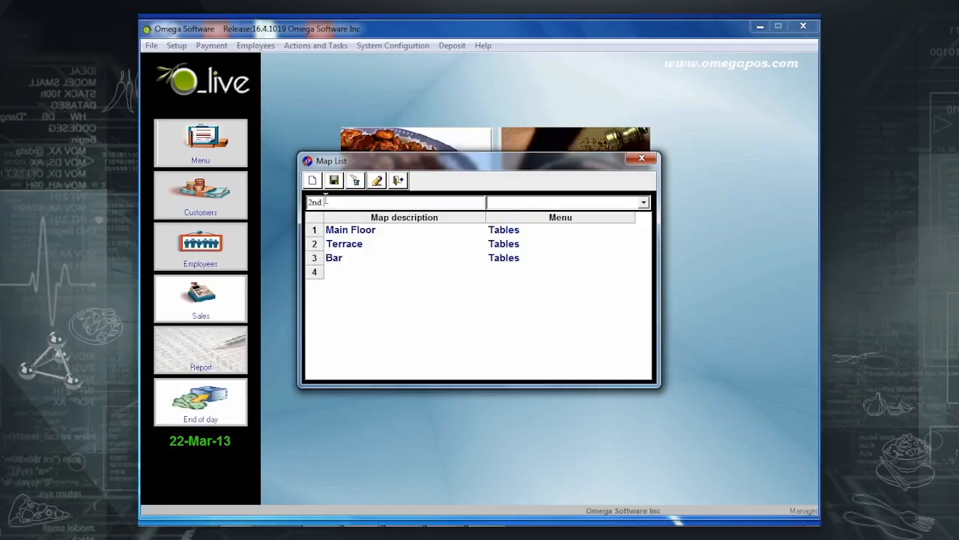
{"action": "type", "text": " Floor"}
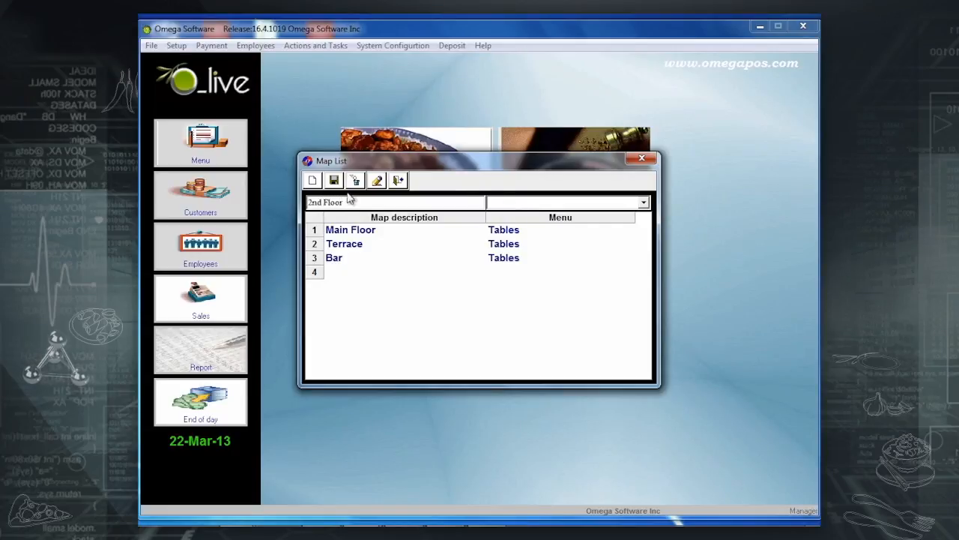
{"action": "left_click", "coordinate": [643, 203]}
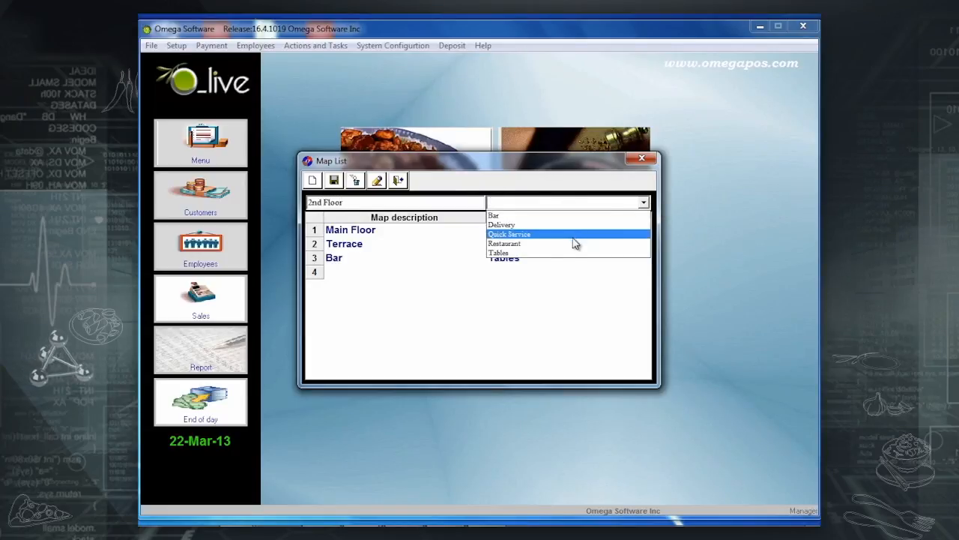
{"action": "left_click", "coordinate": [552, 252]}
{"action": "key", "text": "Return"}
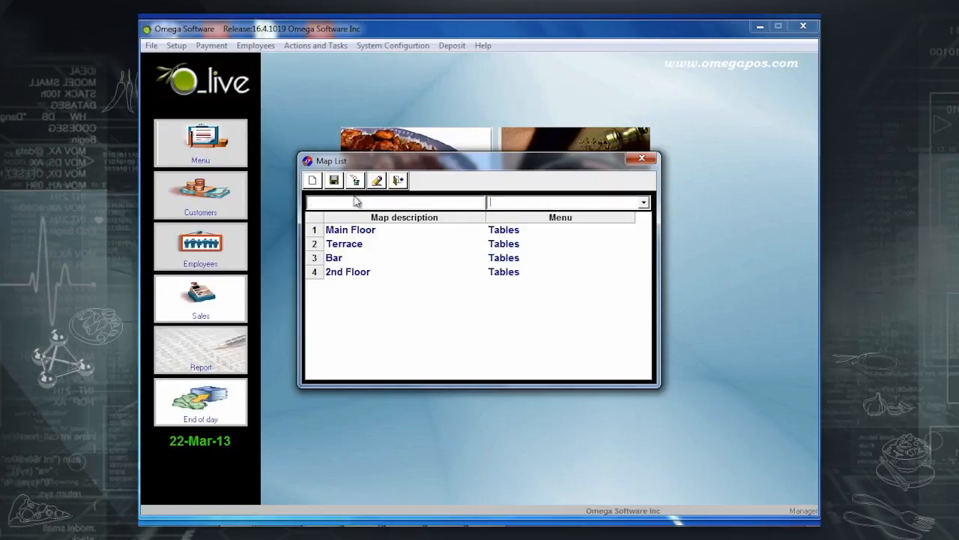
{"action": "left_click", "coordinate": [334, 181]}
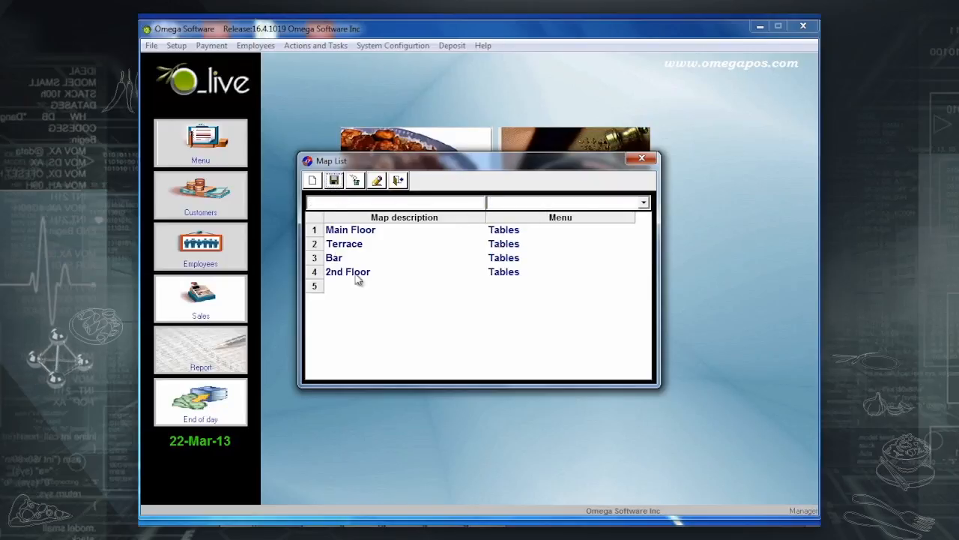
Open the 2nd Floor map in the map editor.
{"action": "left_click", "coordinate": [358, 232]}
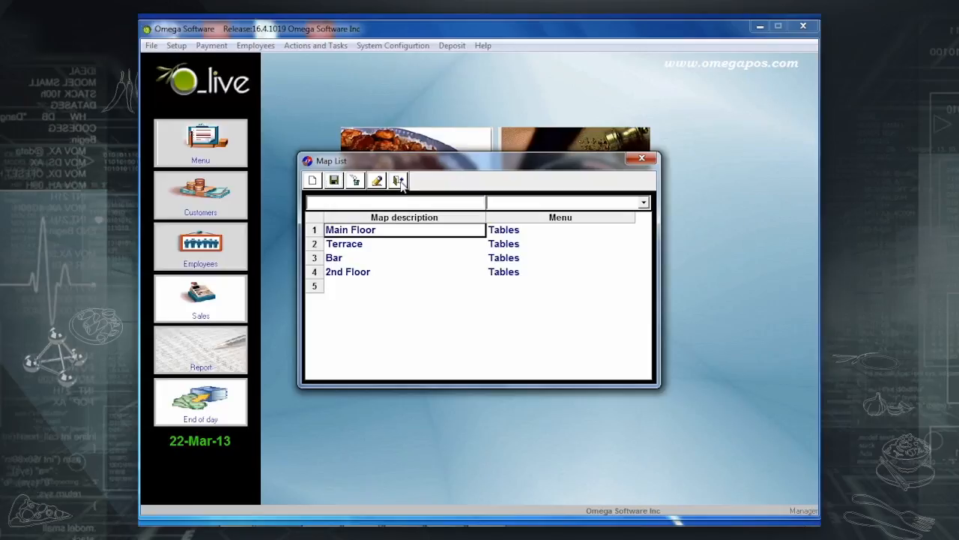
{"action": "left_click", "coordinate": [350, 272]}
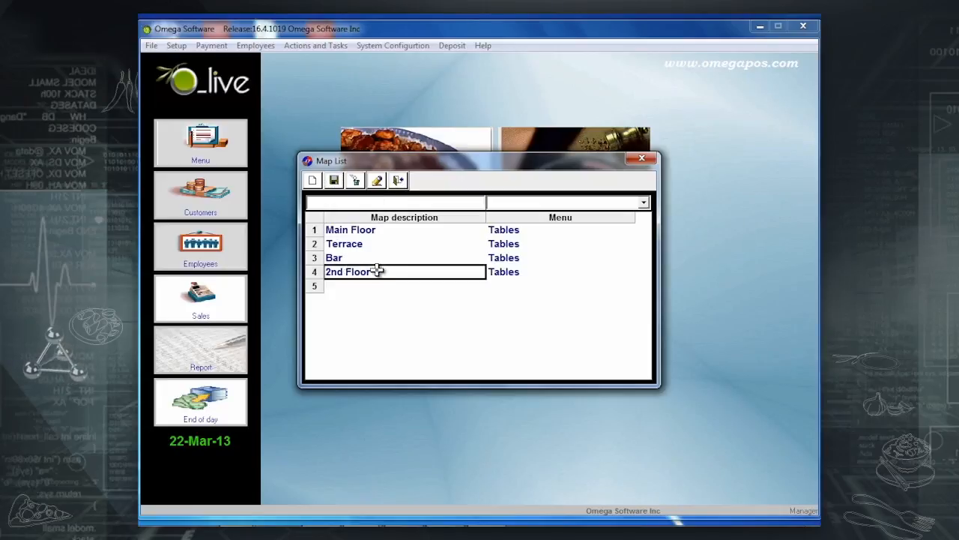
{"action": "left_click", "coordinate": [379, 183]}
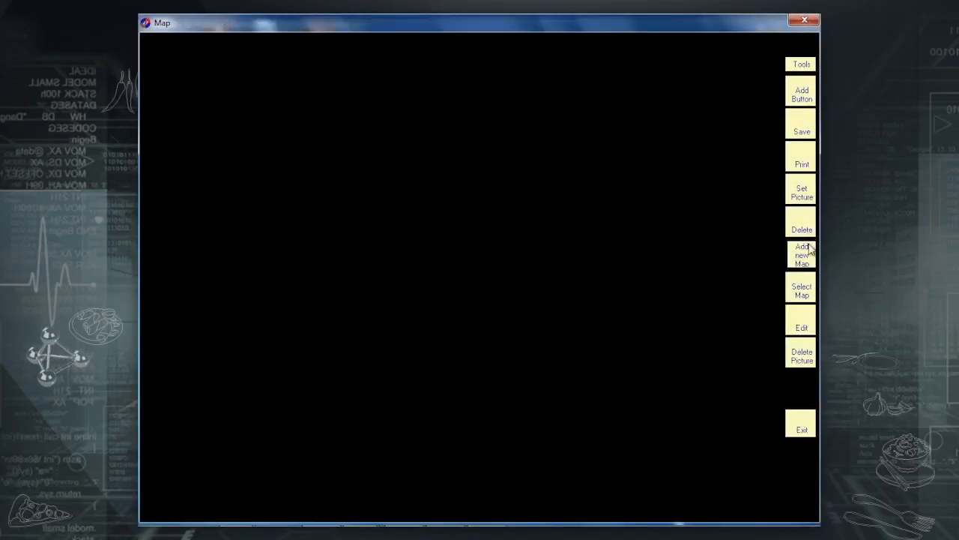
Set terrace.bmp as the 2nd Floor map's background picture.
{"action": "left_click", "coordinate": [809, 192]}
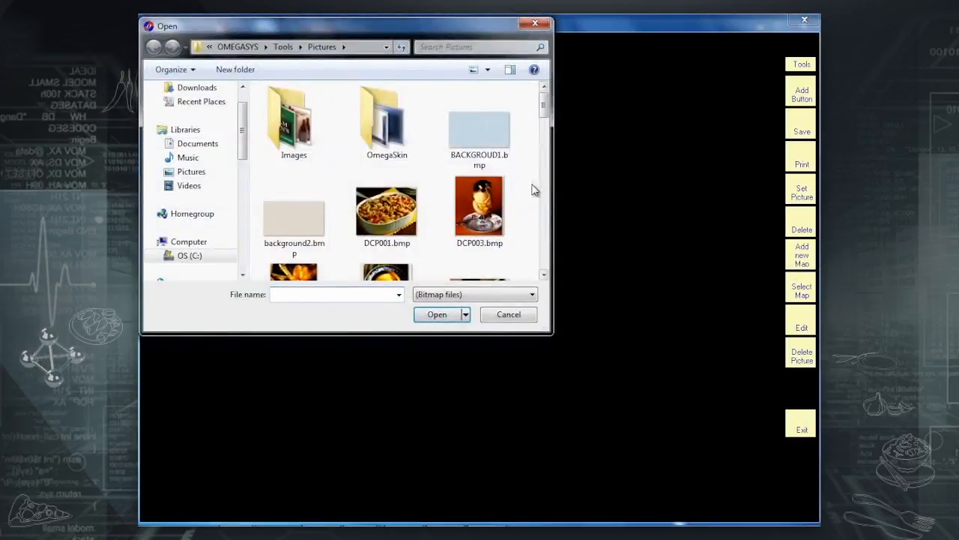
{"action": "left_click", "coordinate": [495, 206]}
{"action": "scroll", "coordinate": [495, 206], "scroll_direction": "down", "scroll_amount": 6}
{"action": "scroll", "coordinate": [495, 208], "scroll_direction": "down", "scroll_amount": 10}
{"action": "scroll", "coordinate": [495, 208], "scroll_direction": "down", "scroll_amount": 4}
{"action": "double_click", "coordinate": [477, 242]}
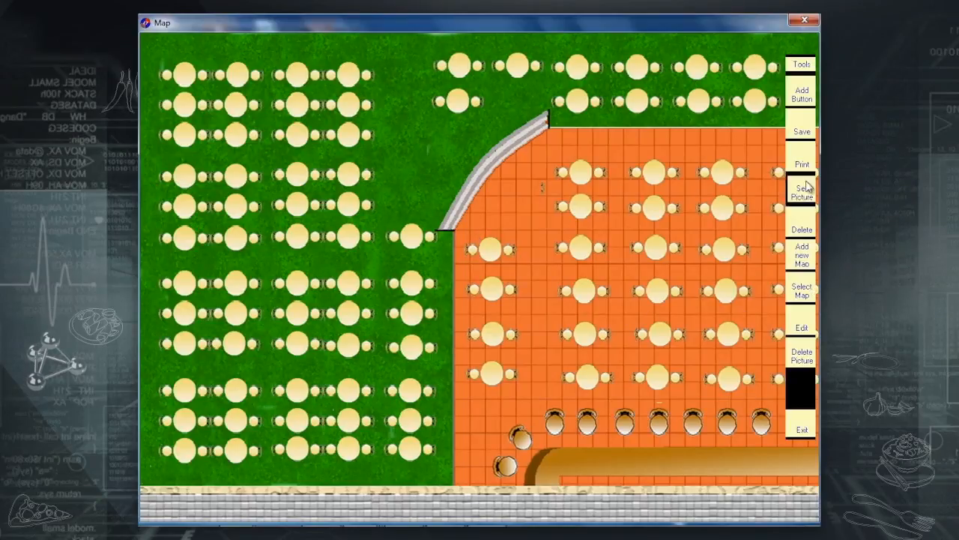
Add table buttons 402, 403, 404 and 405 to the 2nd Floor map.
{"action": "left_click", "coordinate": [808, 105]}
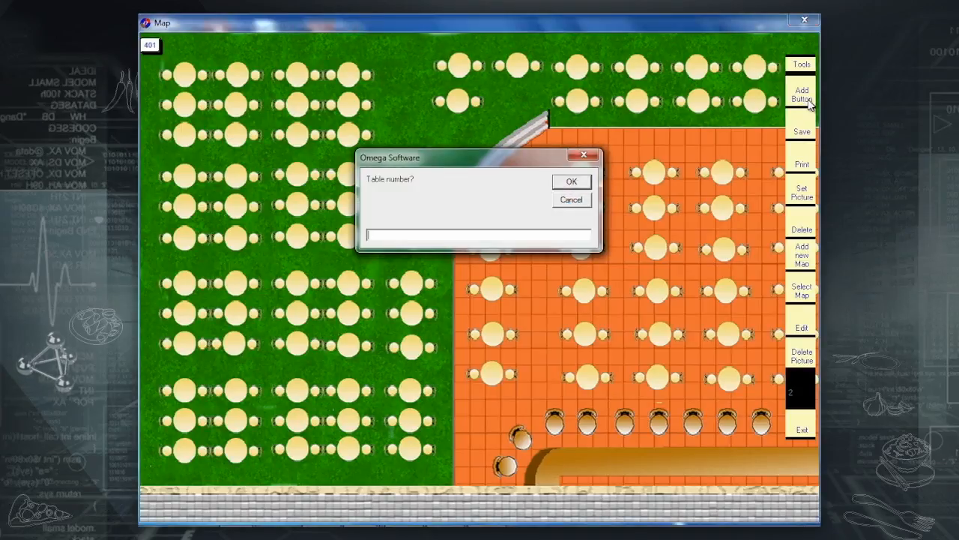
{"action": "type", "text": "402"}
{"action": "key", "text": "Return"}
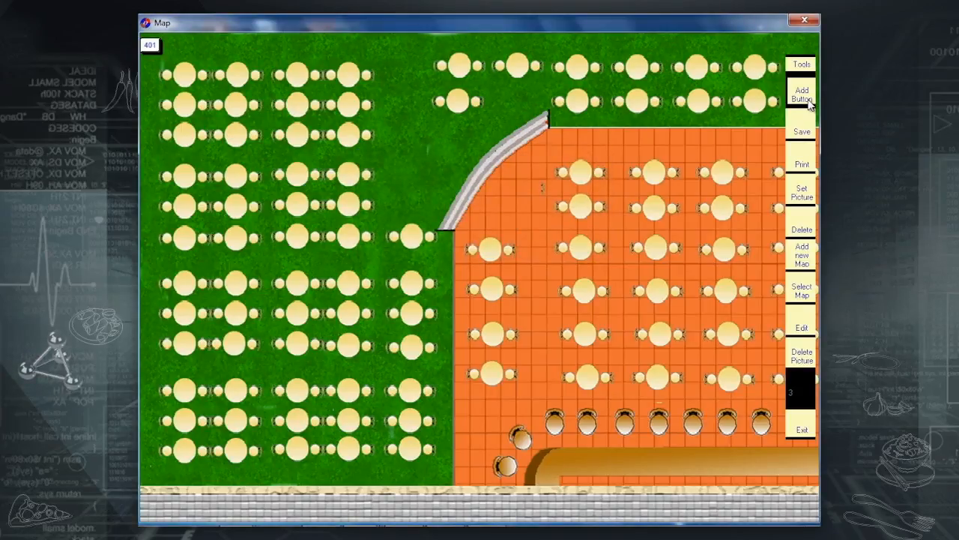
{"action": "left_click", "coordinate": [809, 105]}
{"action": "type", "text": "403"}
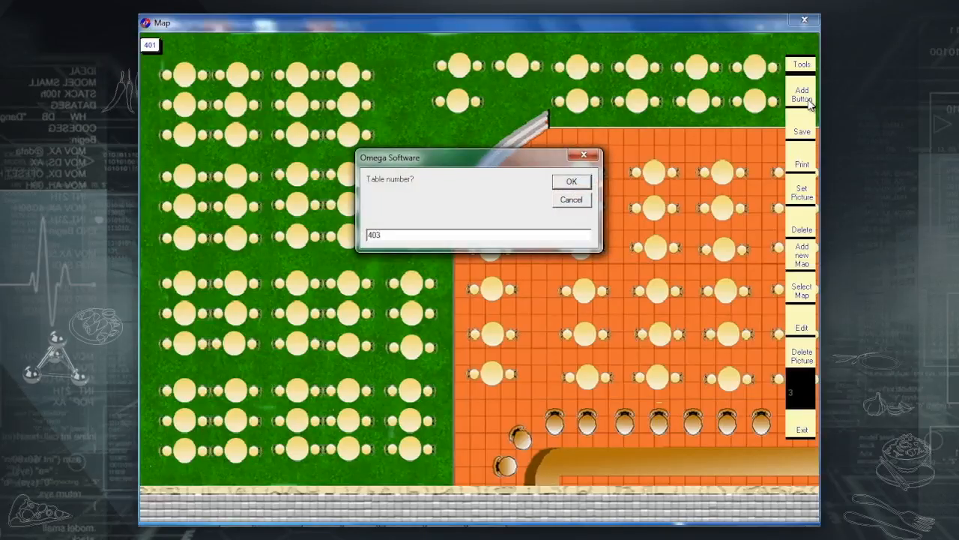
{"action": "key", "text": "Return"}
{"action": "left_click", "coordinate": [808, 105]}
{"action": "type", "text": "404"}
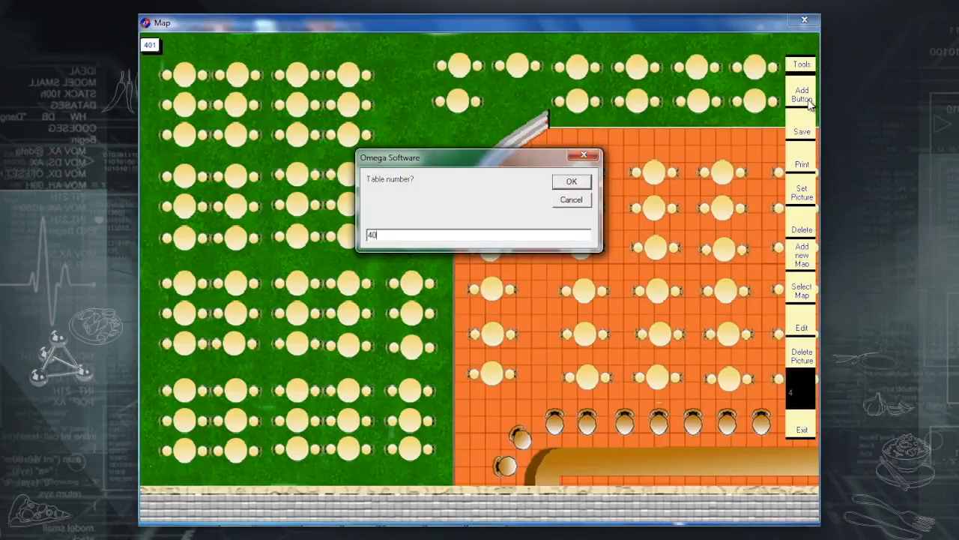
{"action": "key", "text": "Return"}
{"action": "left_click", "coordinate": [810, 105]}
{"action": "type", "text": "405"}
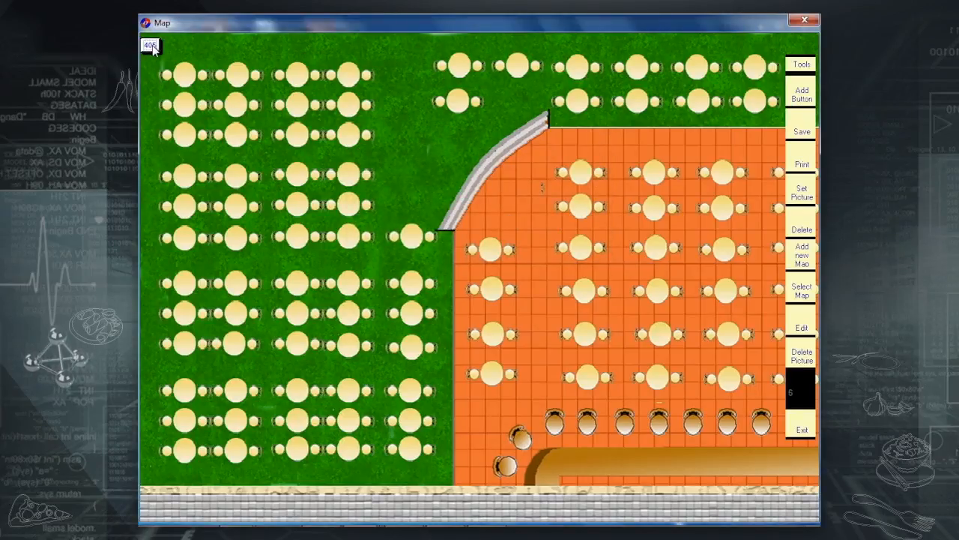
Move tables 405, 403, 402 and 401 onto the top-left tables and save the layout.
{"action": "left_click_drag", "start_coordinate": [166, 49], "coordinate": [238, 72]}
{"action": "left_click_drag", "start_coordinate": [153, 48], "coordinate": [297, 73]}
{"action": "left_click_drag", "start_coordinate": [152, 46], "coordinate": [349, 72]}
{"action": "left_click_drag", "start_coordinate": [151, 45], "coordinate": [339, 100]}
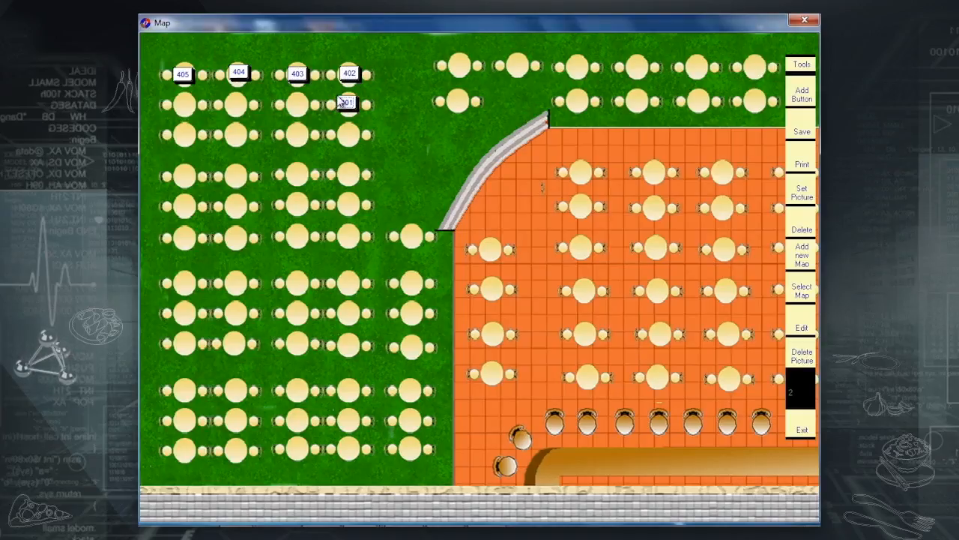
{"action": "left_click", "coordinate": [802, 132]}
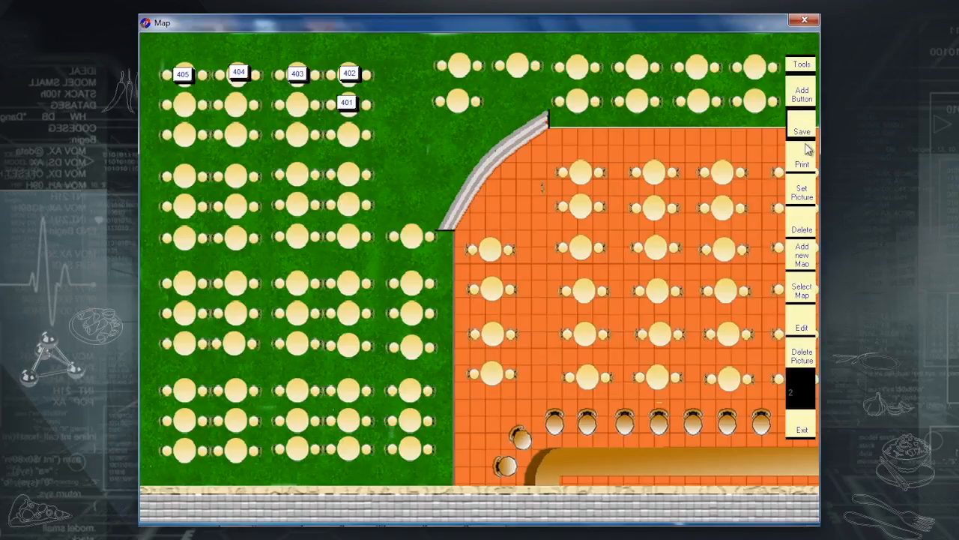
Exit the map editor and reopen the 2nd Floor map.
{"action": "left_click", "coordinate": [802, 429]}
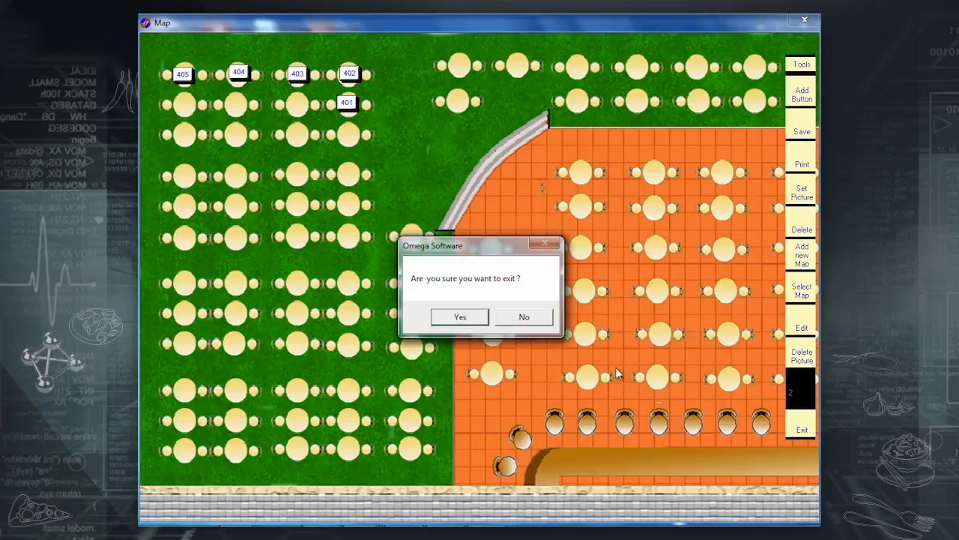
{"action": "left_click", "coordinate": [460, 318]}
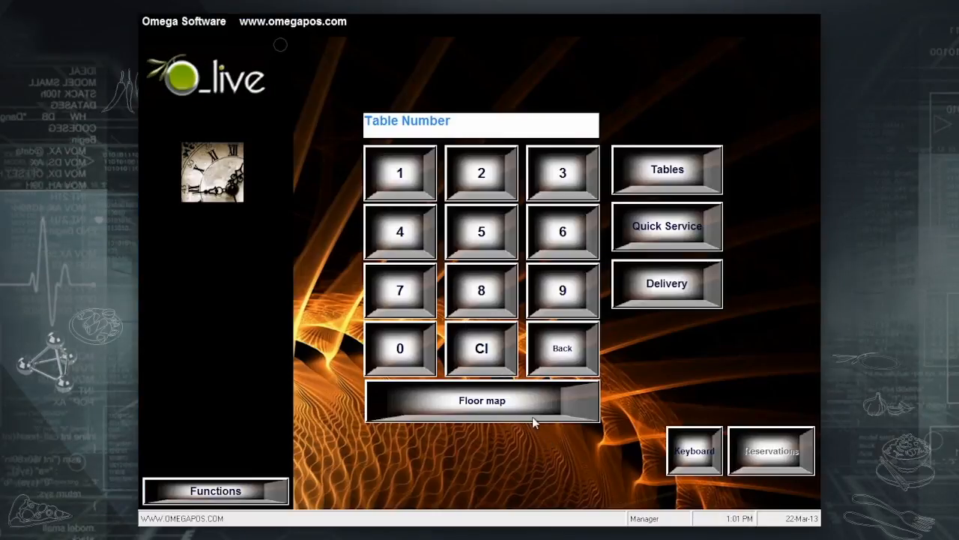
{"action": "left_click", "coordinate": [527, 413]}
{"action": "left_click", "coordinate": [448, 139]}
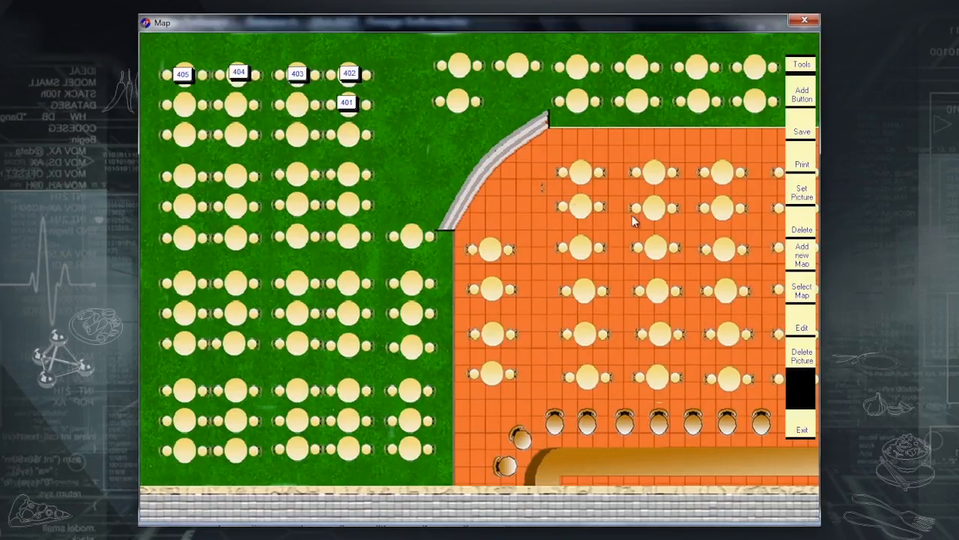
Delete table 401 from the 2nd Floor map.
{"action": "left_click", "coordinate": [347, 106]}
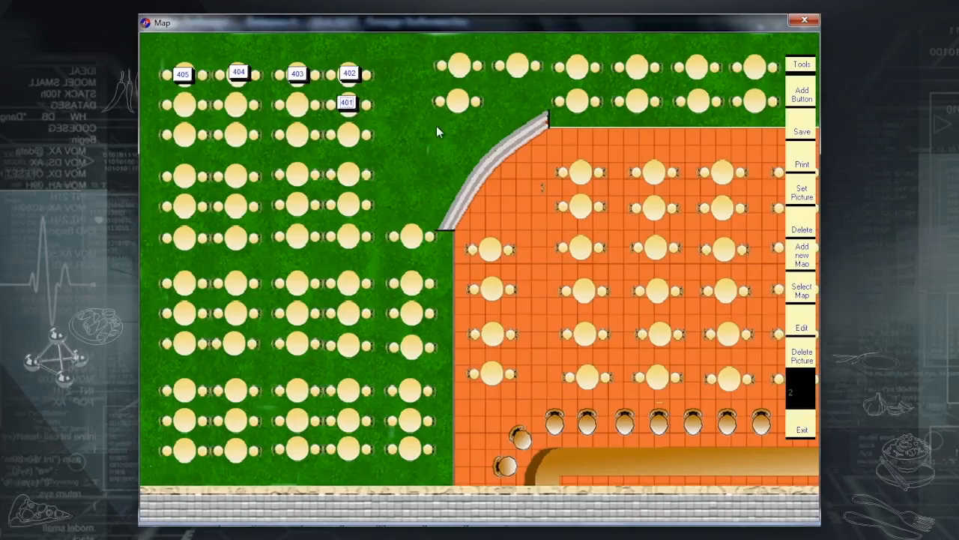
{"action": "left_click", "coordinate": [804, 232]}
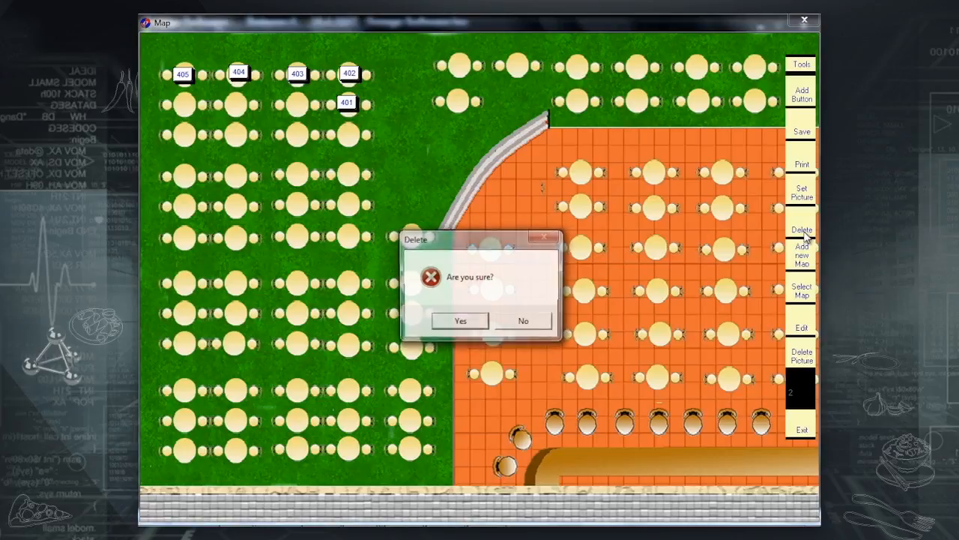
{"action": "left_click", "coordinate": [460, 321]}
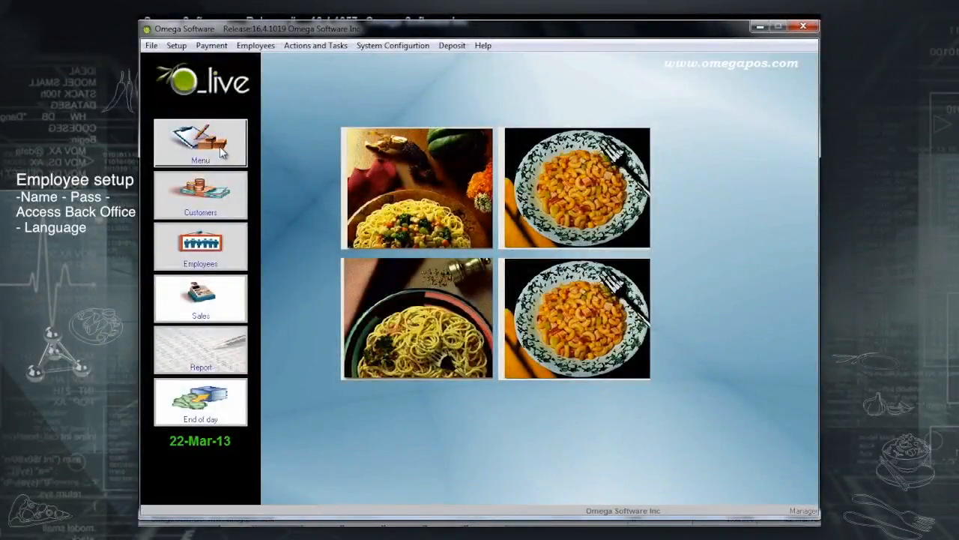
Open the Employees form and display the back-office access choices.
{"action": "left_click", "coordinate": [212, 264]}
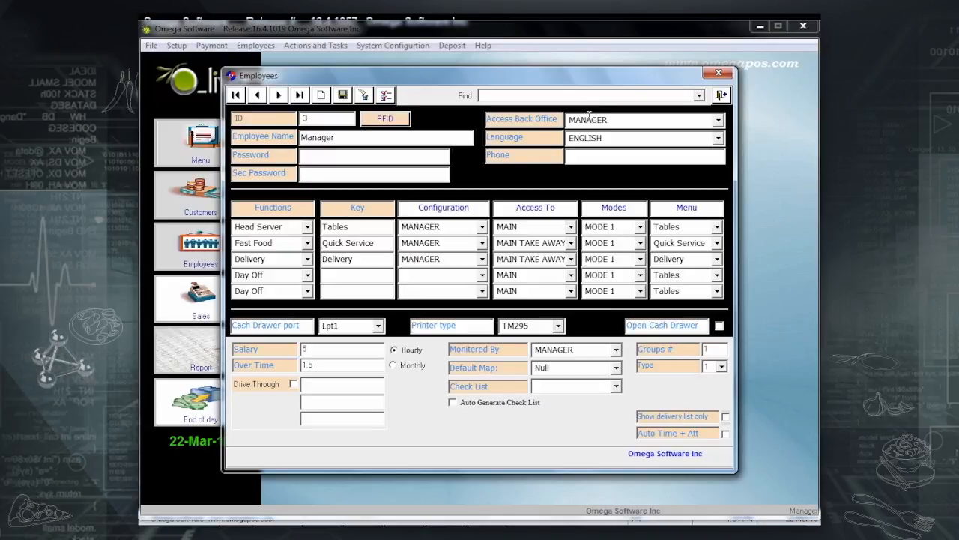
{"action": "left_click", "coordinate": [718, 120]}
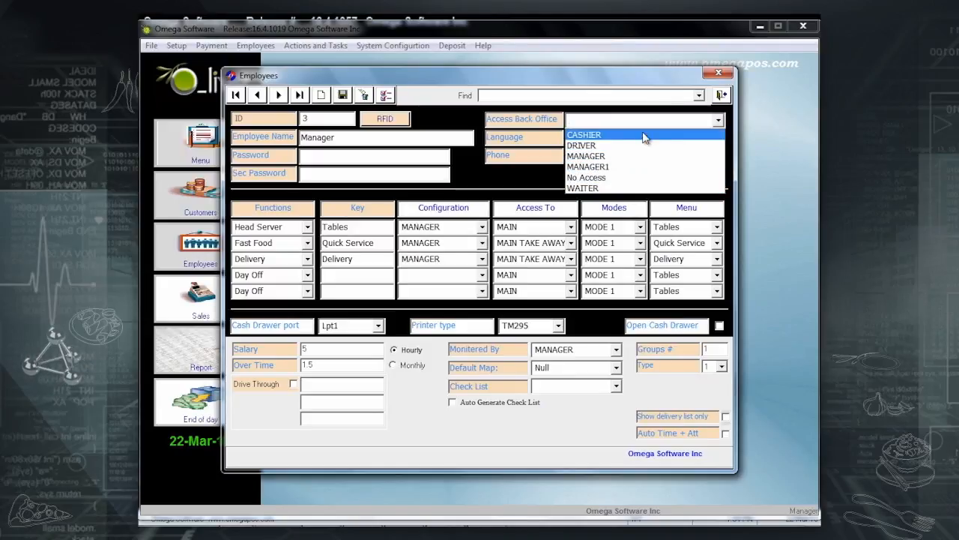
{"action": "left_click", "coordinate": [577, 178]}
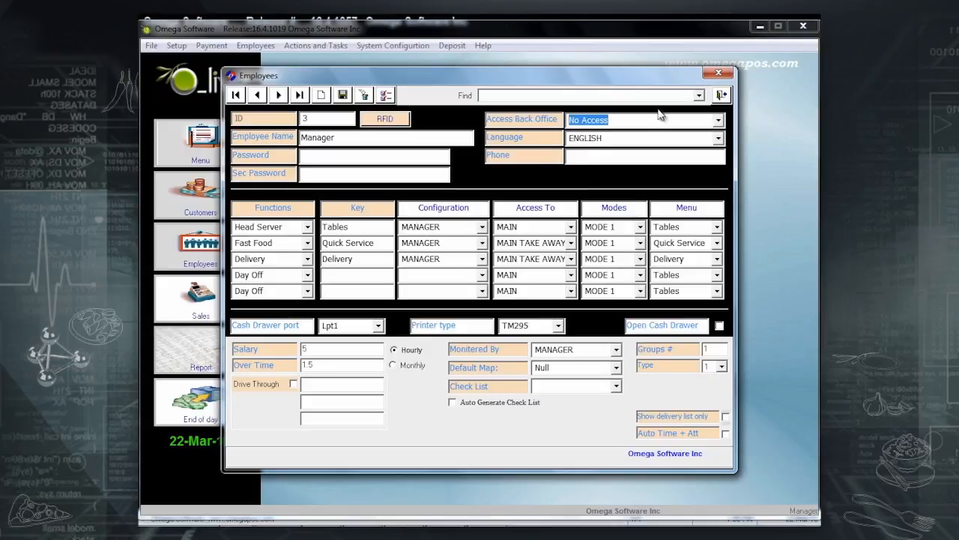
{"action": "left_click", "coordinate": [718, 122]}
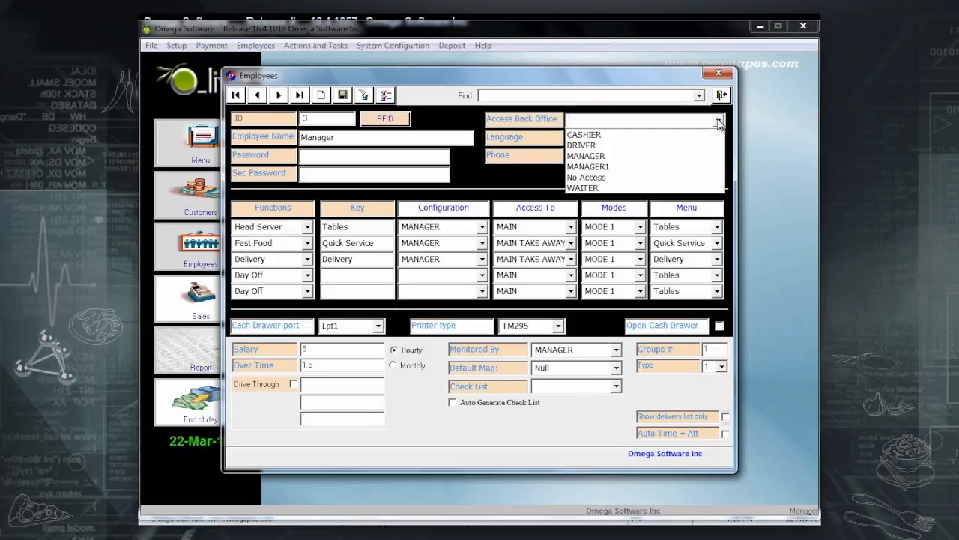
{"action": "left_click", "coordinate": [646, 157]}
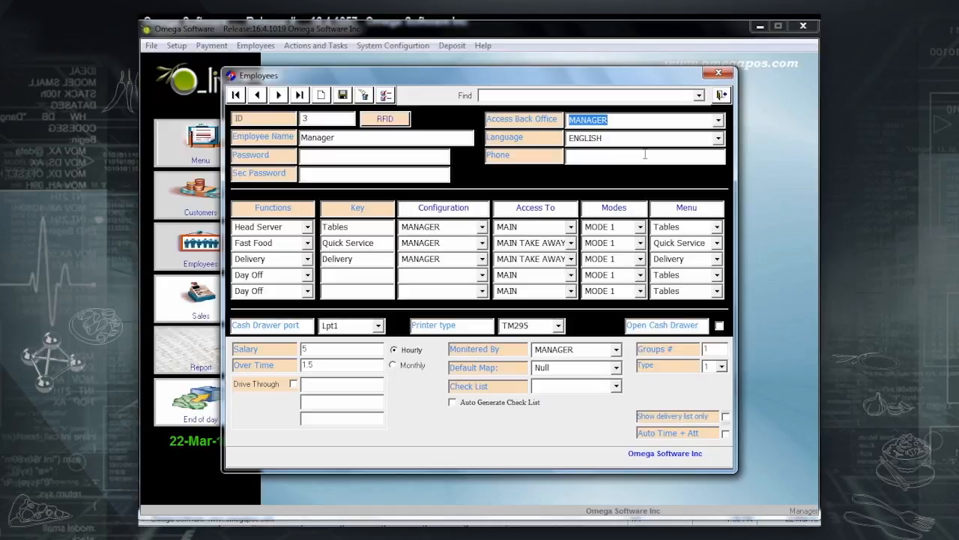
{"action": "left_click", "coordinate": [718, 138]}
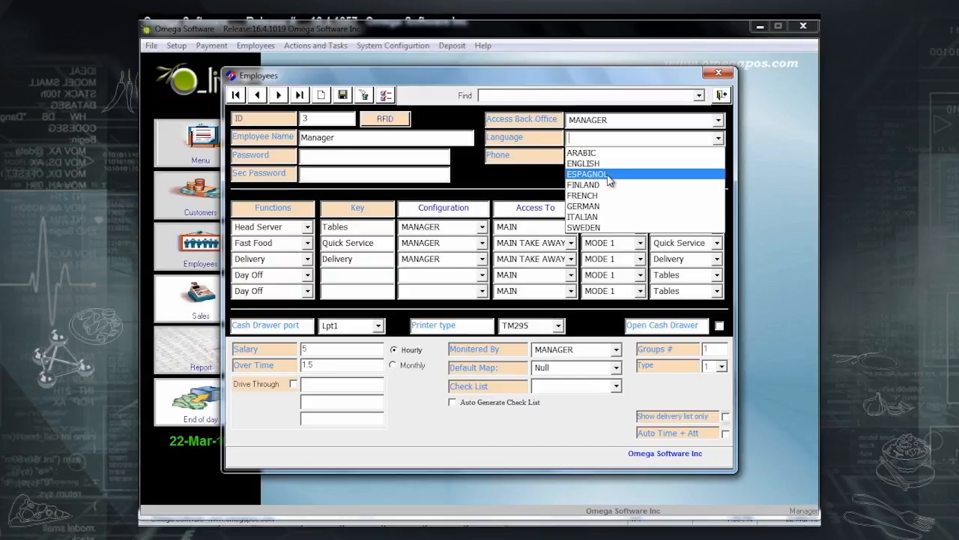
{"action": "left_click", "coordinate": [620, 194]}
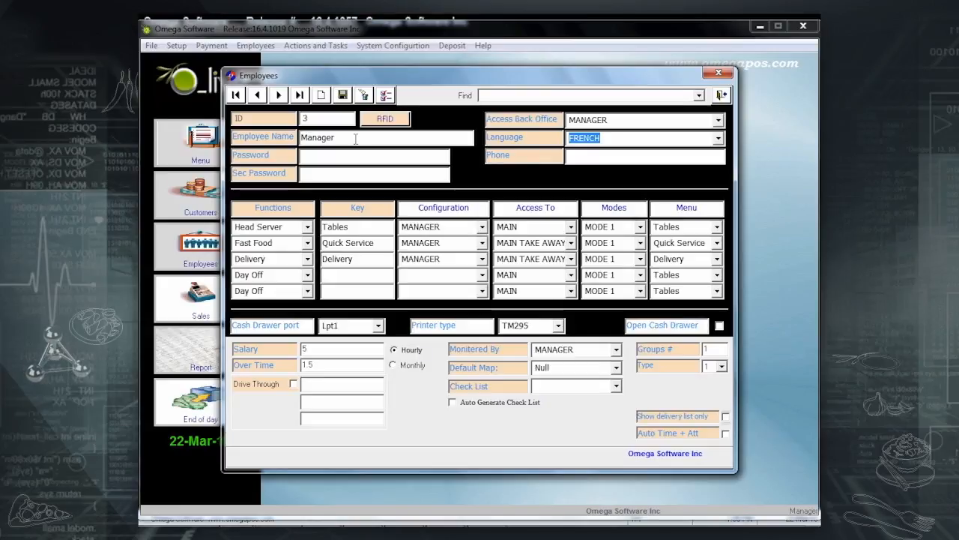
{"action": "scroll", "coordinate": [717, 158], "scroll_direction": "up", "scroll_amount": 4}
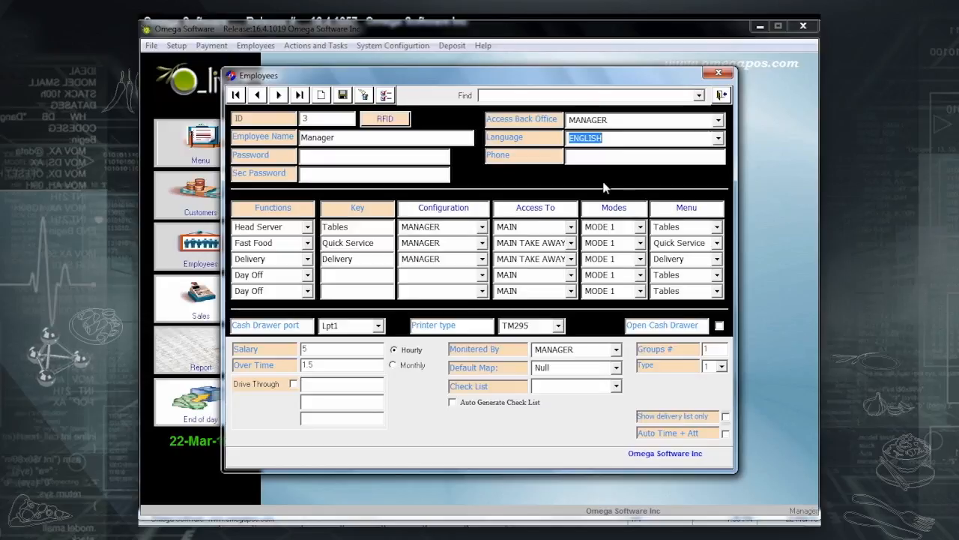
{"action": "left_click", "coordinate": [608, 157]}
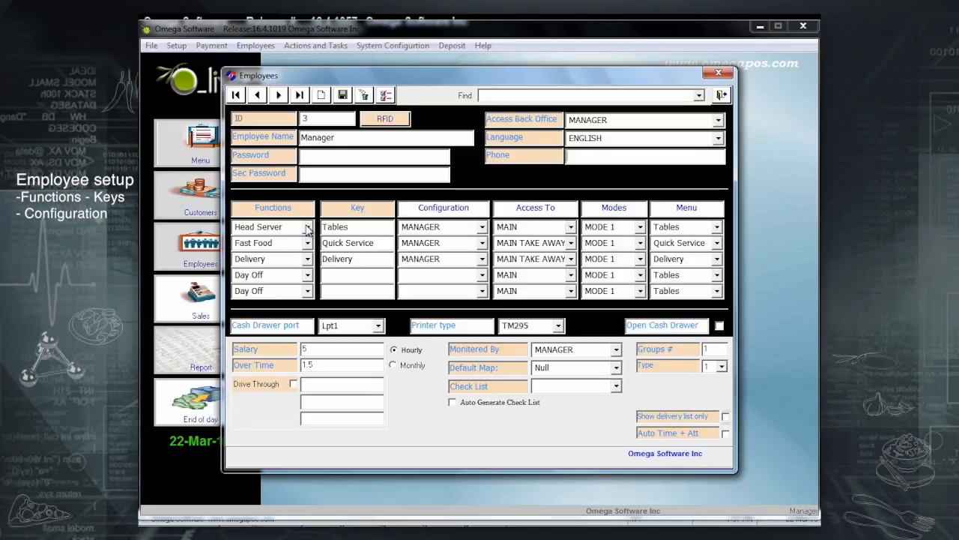
Show the first row's employee function choices, from Day Off to Server.
{"action": "left_click", "coordinate": [307, 227]}
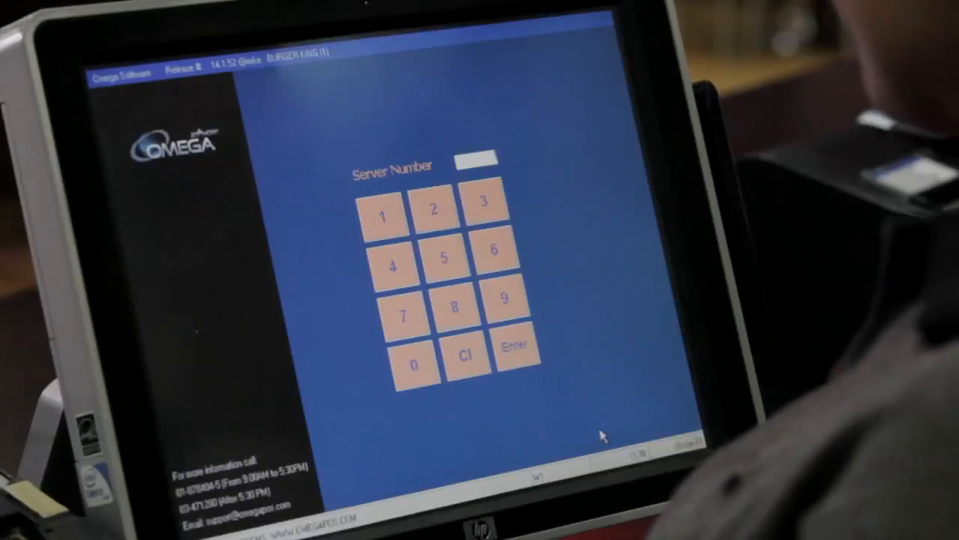
Log in on the terminal with the server number and password, then start an Eat In order.
{"action": "left_click", "coordinate": [491, 200]}
{"action": "left_click", "coordinate": [499, 250]}
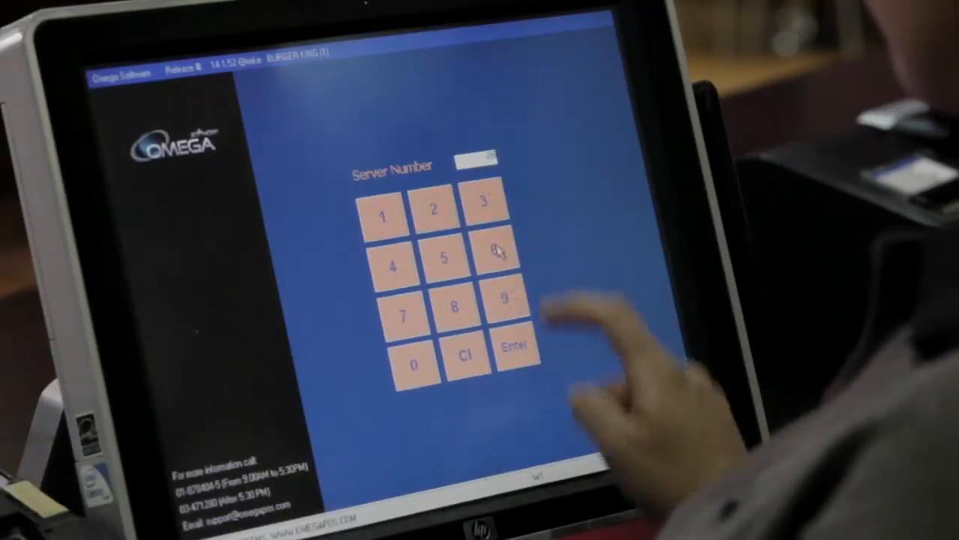
{"action": "left_click", "coordinate": [517, 347]}
{"action": "left_click", "coordinate": [387, 215]}
{"action": "left_click", "coordinate": [461, 311]}
{"action": "left_click", "coordinate": [517, 347]}
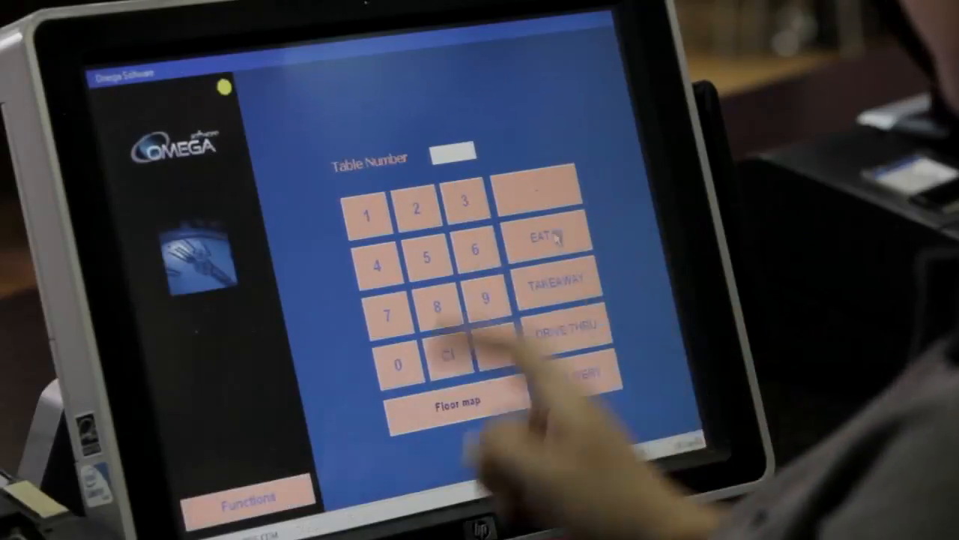
{"action": "left_click", "coordinate": [553, 237]}
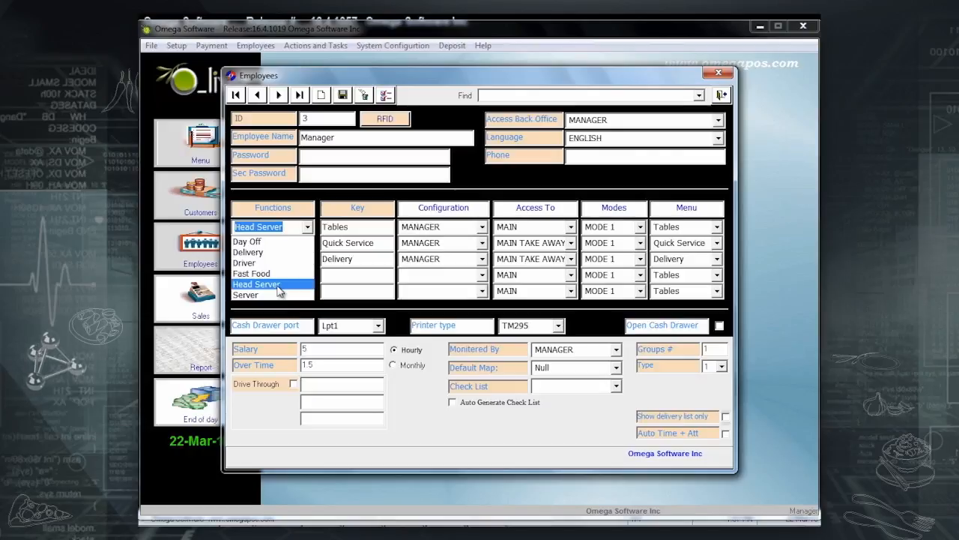
Save the Manager record with Head Server as first function, then go to Cashier 2.
{"action": "left_click", "coordinate": [278, 285]}
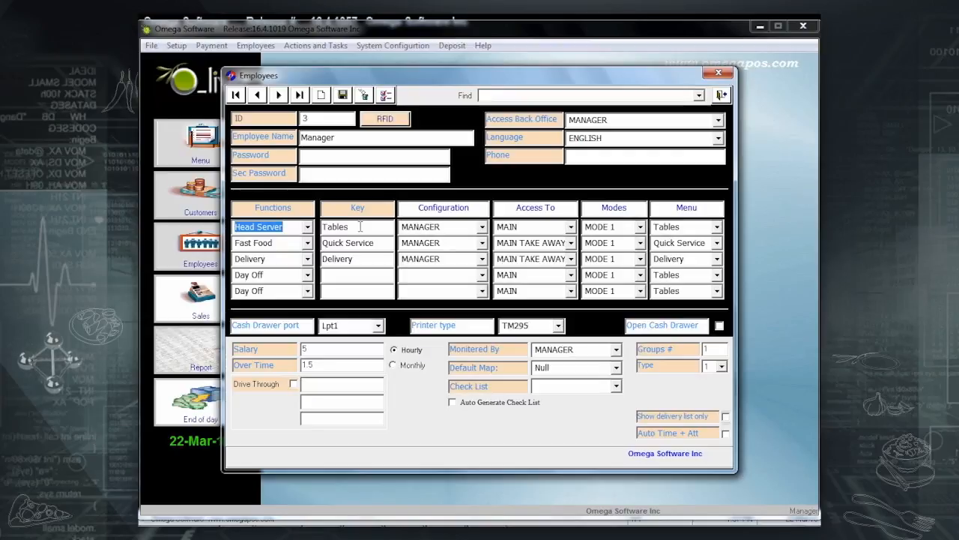
{"action": "left_click", "coordinate": [345, 96]}
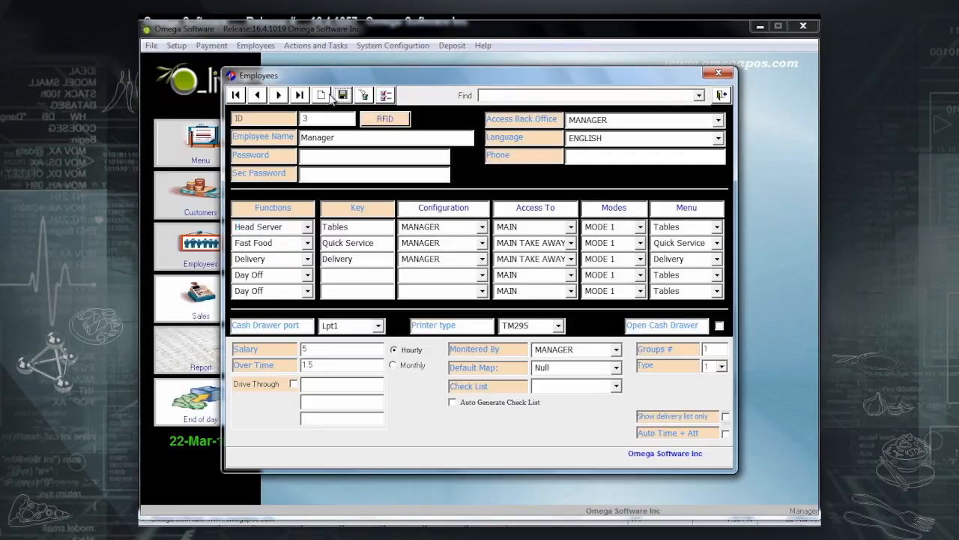
{"action": "left_click", "coordinate": [278, 95]}
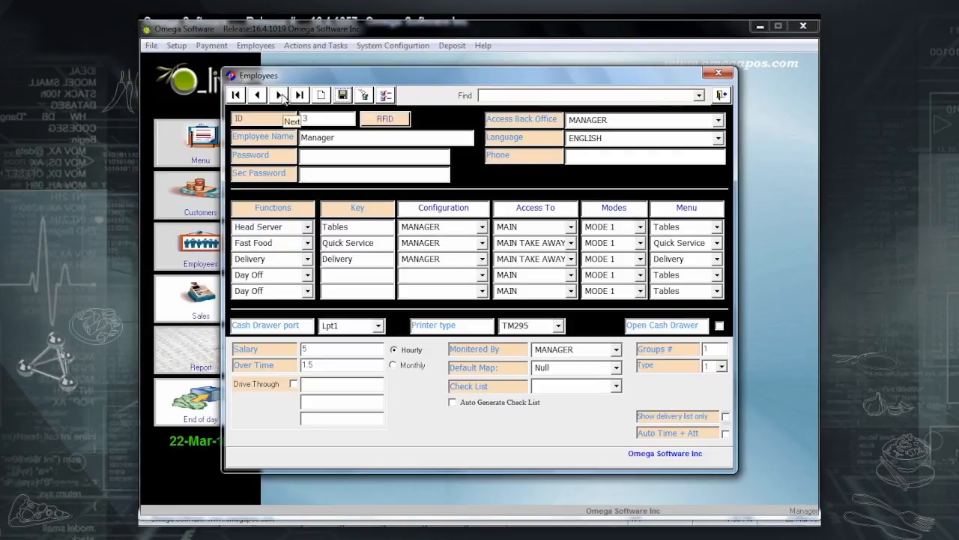
{"action": "left_click", "coordinate": [258, 96]}
{"action": "left_click", "coordinate": [257, 95]}
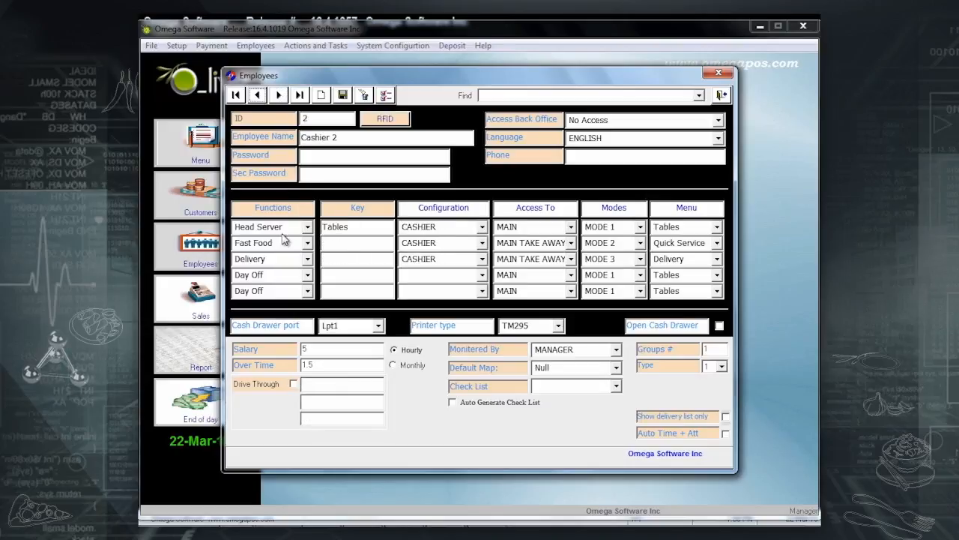
Change Cashier 2's first function to Server, save, and close the Employees form.
{"action": "left_click", "coordinate": [308, 227]}
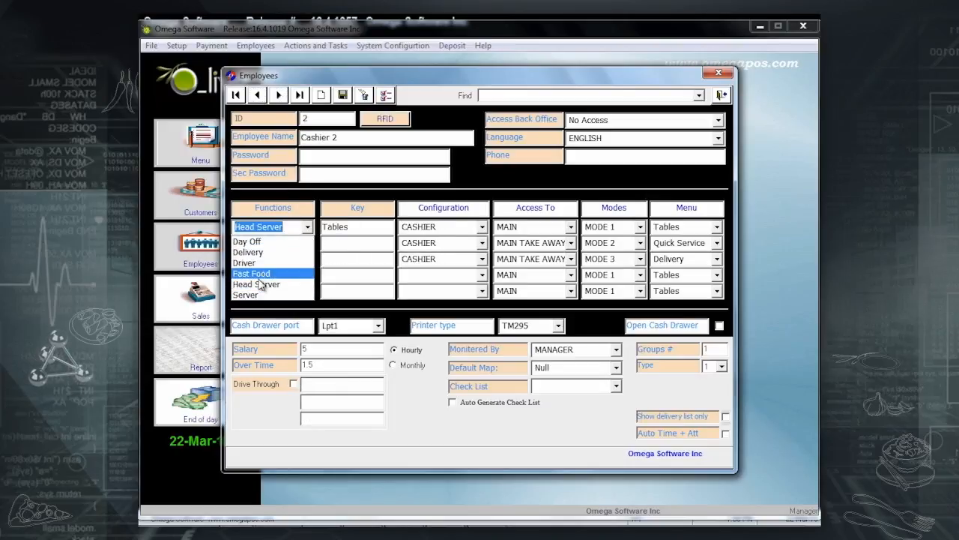
{"action": "left_click", "coordinate": [246, 295]}
{"action": "left_click", "coordinate": [343, 96]}
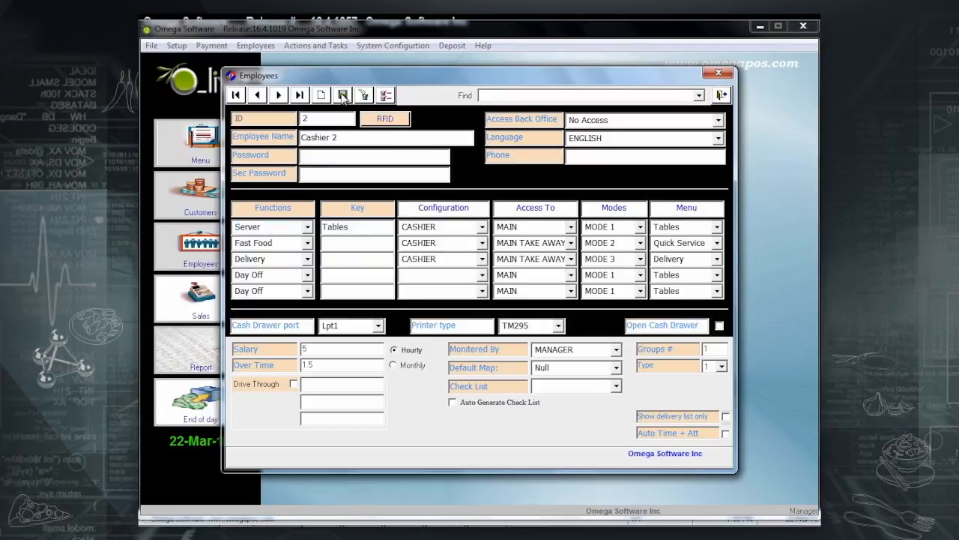
{"action": "left_click", "coordinate": [721, 96]}
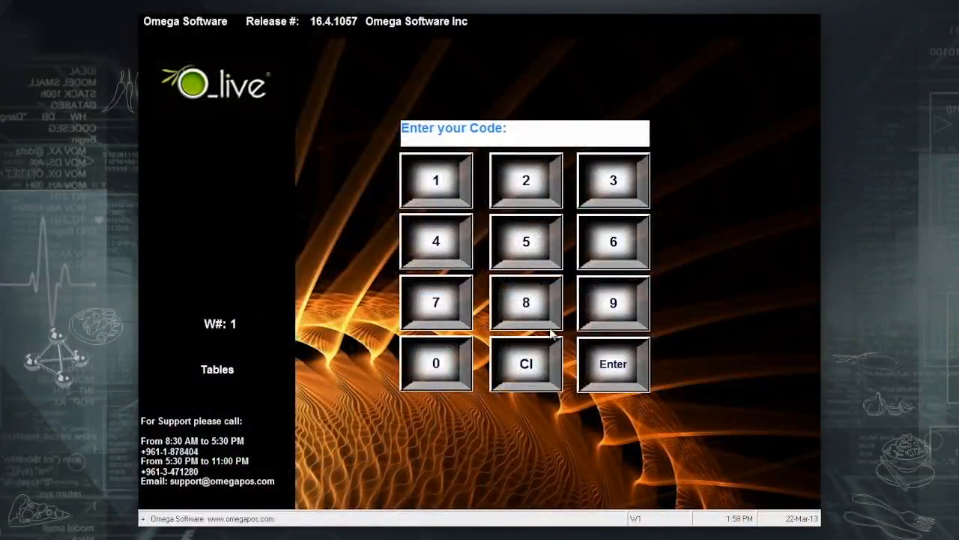
Log in and send a 2-customer table 9 order of Steak Sub, Fajita and Greco Insalata.
{"action": "left_click", "coordinate": [616, 369]}
{"action": "left_click", "coordinate": [567, 282]}
{"action": "left_click", "coordinate": [642, 182]}
{"action": "left_click", "coordinate": [480, 158]}
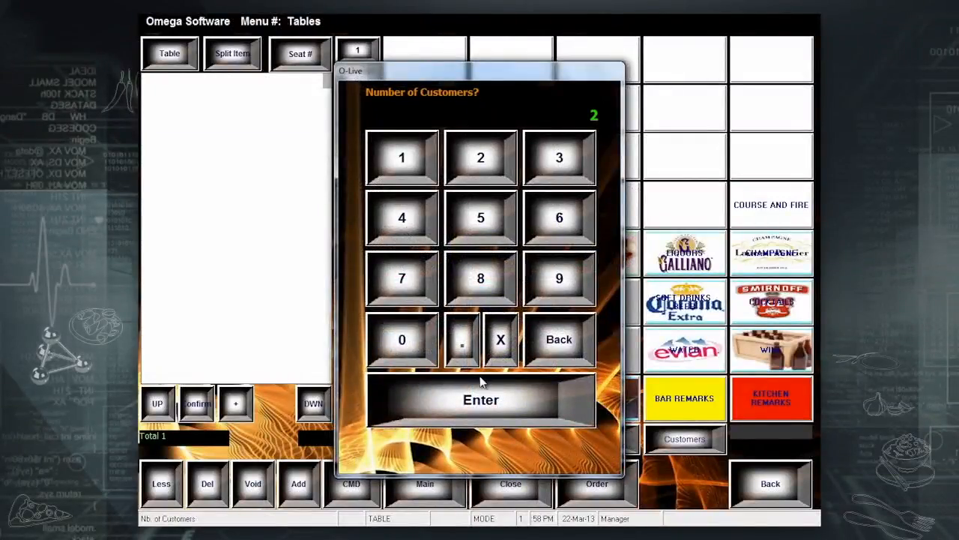
{"action": "left_click", "coordinate": [480, 409]}
{"action": "left_click", "coordinate": [537, 120]}
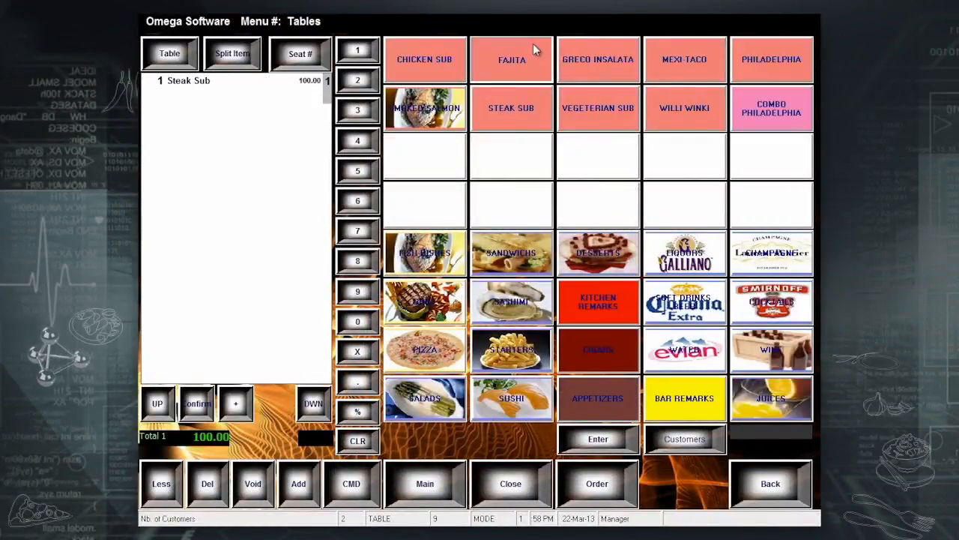
{"action": "left_click", "coordinate": [529, 54]}
{"action": "left_click", "coordinate": [569, 75]}
{"action": "left_click", "coordinate": [598, 487]}
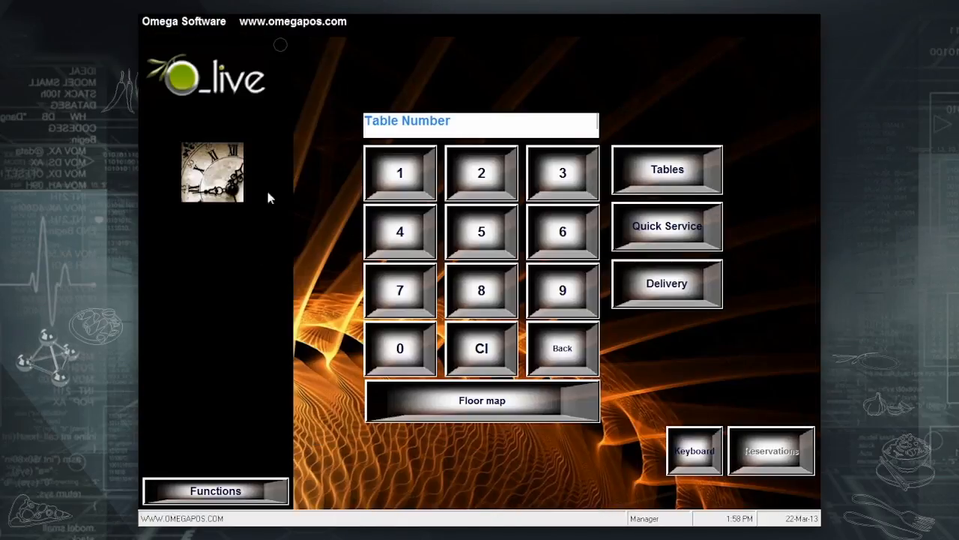
Send a 5-customer table 5 order of Steak Sub and Fajita.
{"action": "left_click", "coordinate": [500, 249]}
{"action": "left_click", "coordinate": [704, 180]}
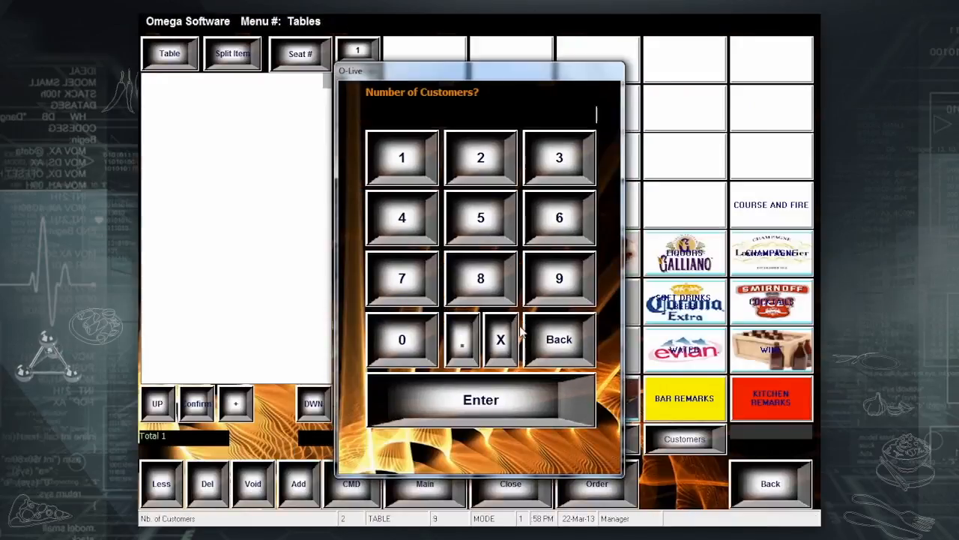
{"action": "left_click", "coordinate": [503, 228]}
{"action": "left_click", "coordinate": [503, 416]}
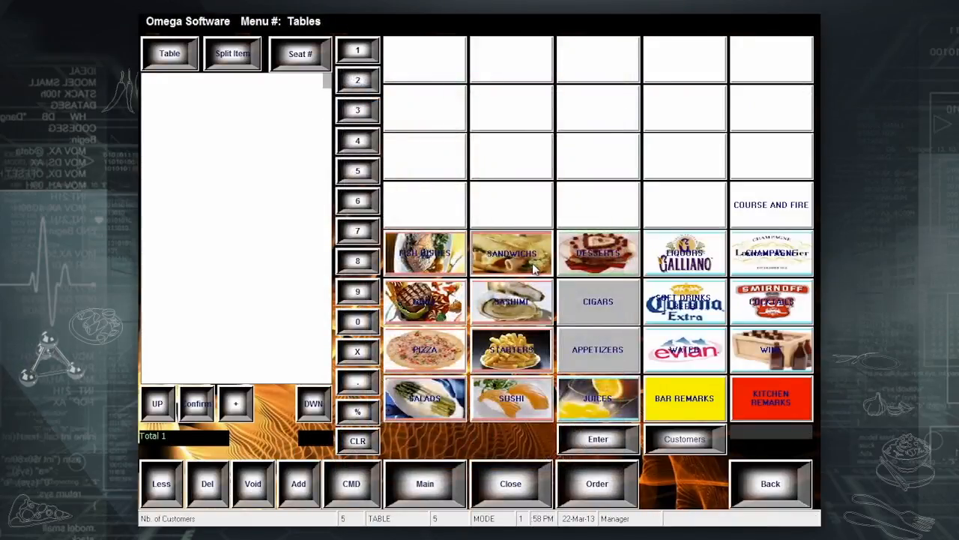
{"action": "left_click", "coordinate": [535, 102]}
{"action": "left_click", "coordinate": [530, 68]}
{"action": "left_click", "coordinate": [601, 486]}
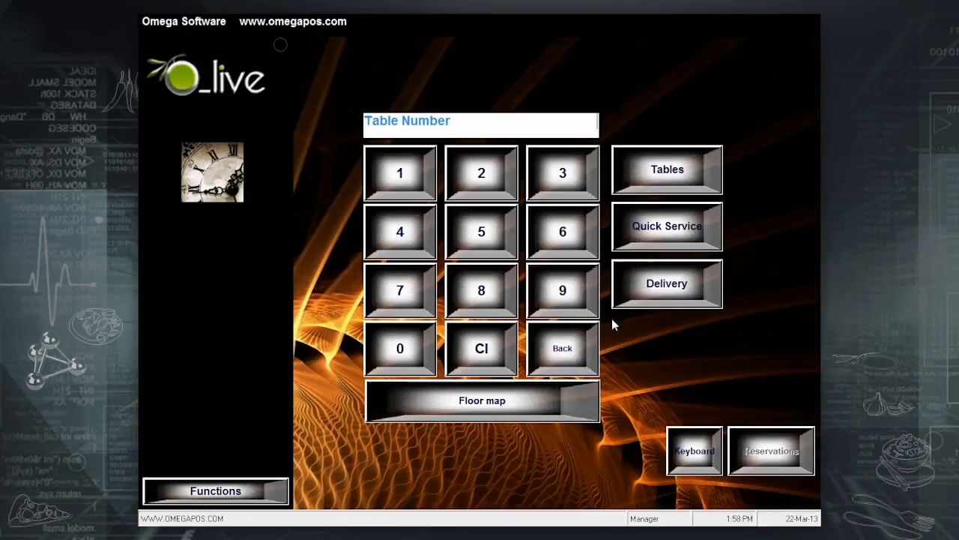
Check the occupied tables, log out, and sign in with employee code 2.
{"action": "left_click", "coordinate": [660, 171]}
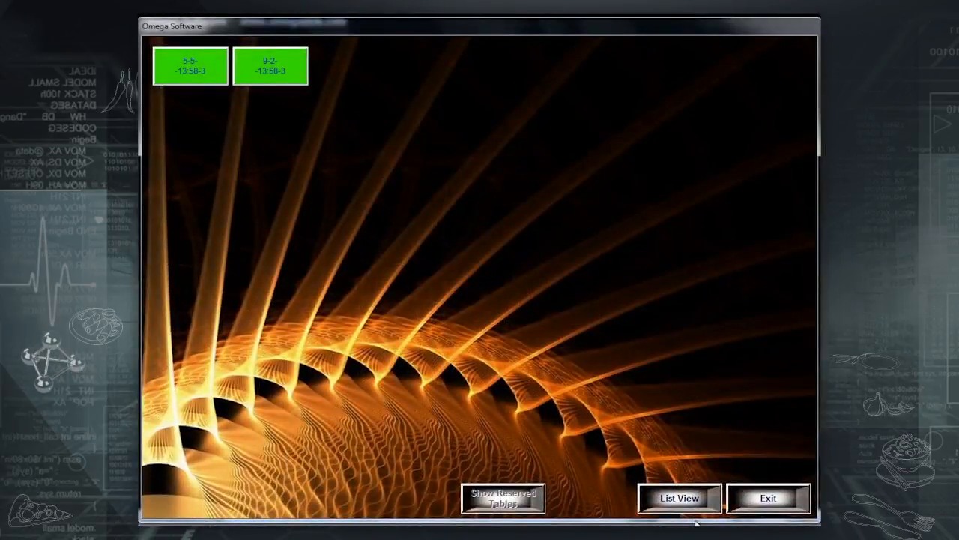
{"action": "left_click", "coordinate": [744, 502]}
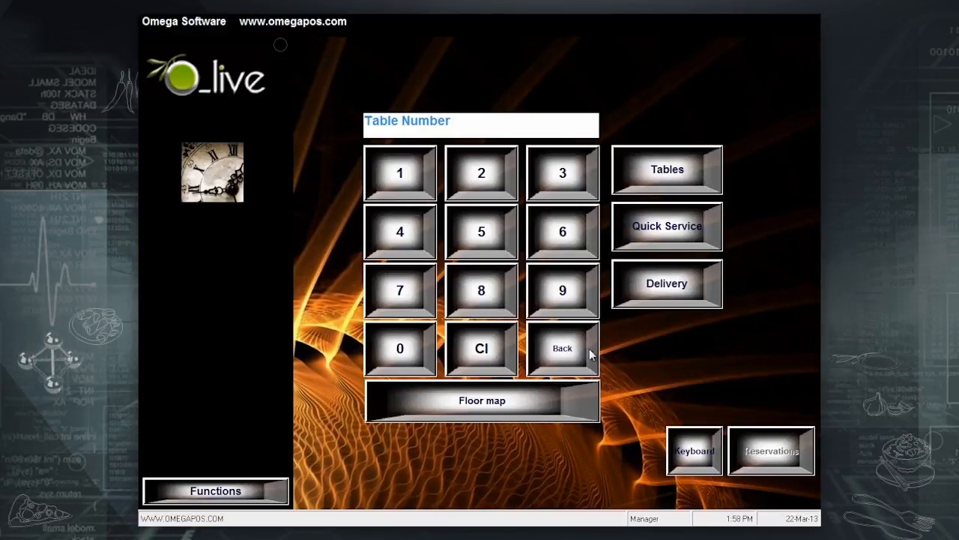
{"action": "left_click", "coordinate": [588, 350]}
{"action": "left_click", "coordinate": [555, 201]}
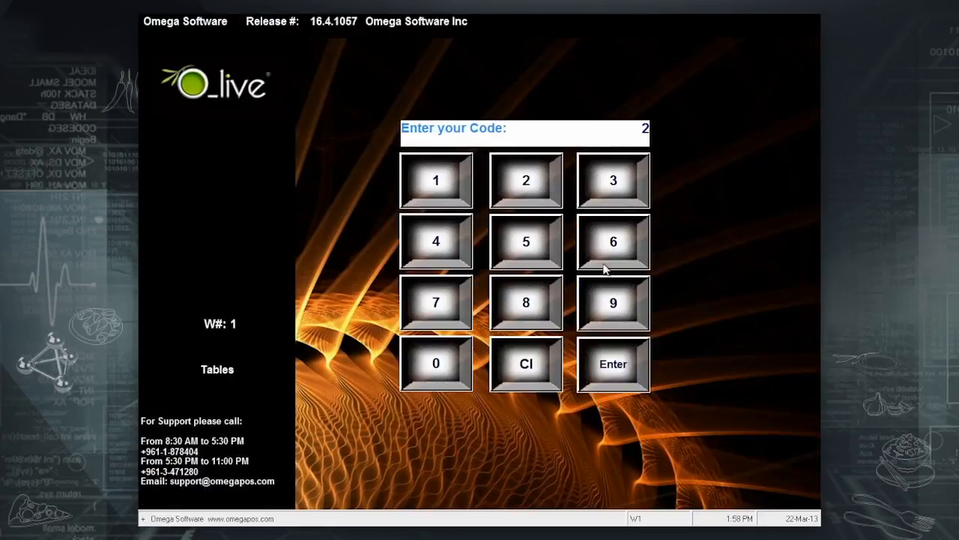
{"action": "left_click", "coordinate": [620, 370]}
Send a 3-customer table 6 order of Steak Sub, Fajita and Greco Insalata.
{"action": "left_click", "coordinate": [563, 232]}
{"action": "left_click", "coordinate": [656, 177]}
{"action": "left_click", "coordinate": [553, 175]}
{"action": "left_click", "coordinate": [466, 387]}
{"action": "left_click", "coordinate": [497, 240]}
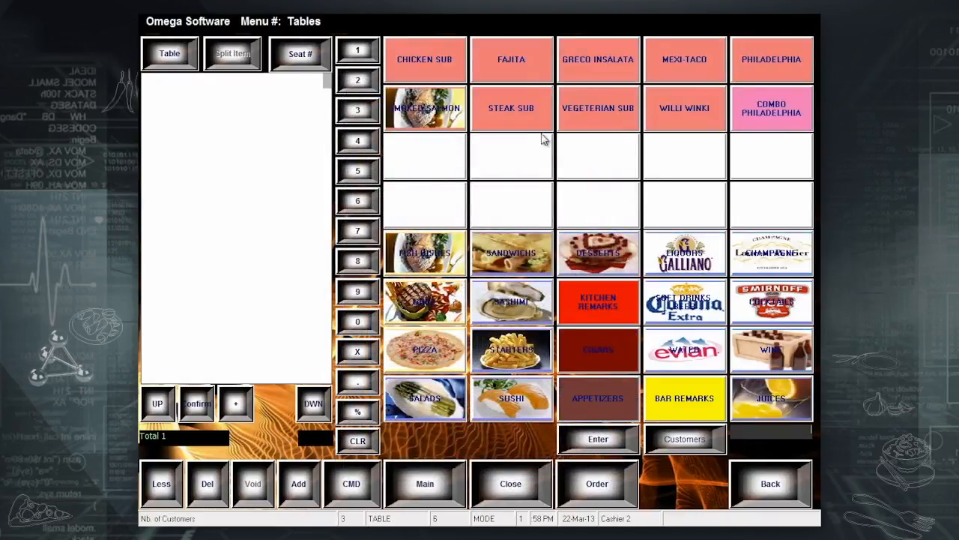
{"action": "left_click", "coordinate": [532, 102]}
{"action": "left_click", "coordinate": [514, 60]}
{"action": "left_click", "coordinate": [564, 55]}
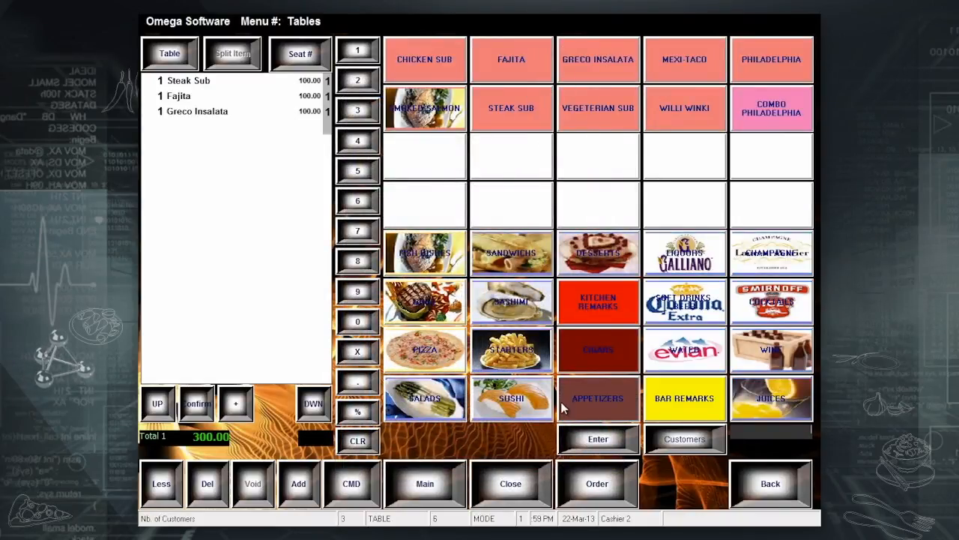
{"action": "left_click", "coordinate": [597, 481]}
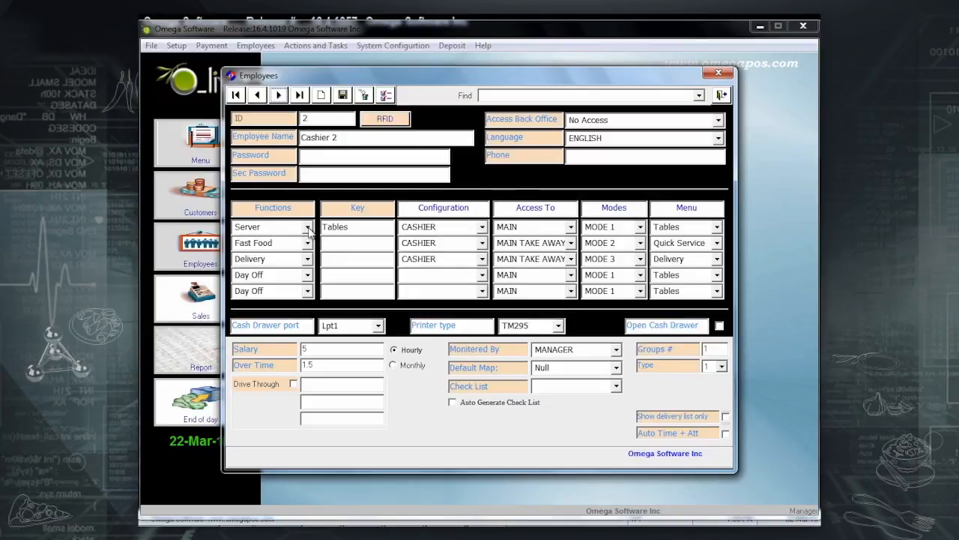
Move to the Manager record and ring up a cash Quick Service order of Steak Sub and Fajita.
{"action": "left_click", "coordinate": [279, 95]}
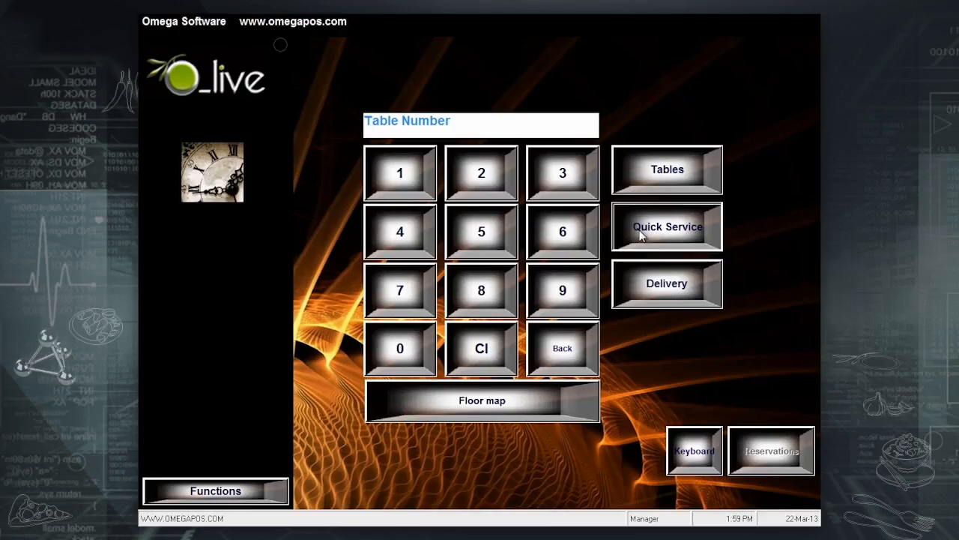
{"action": "left_click", "coordinate": [641, 235]}
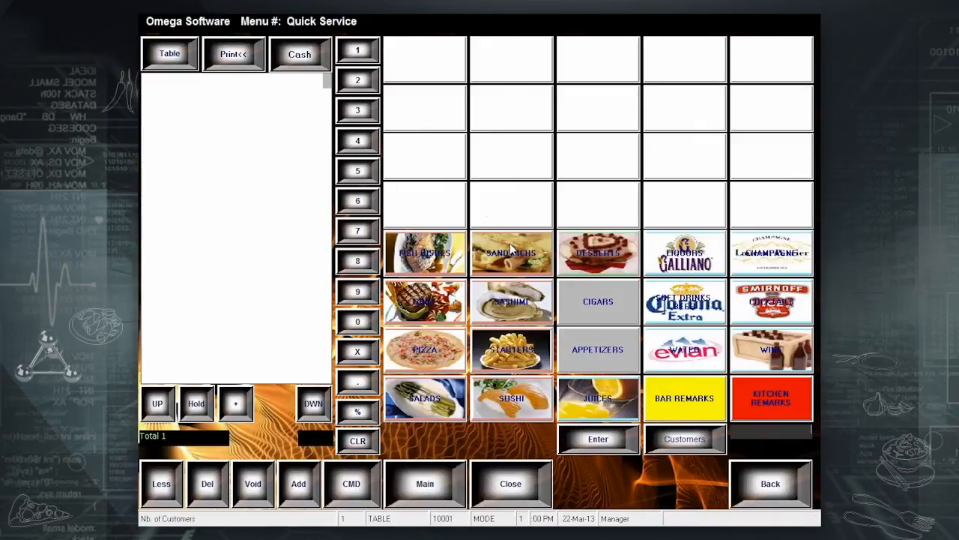
{"action": "left_click", "coordinate": [520, 108]}
{"action": "left_click", "coordinate": [512, 60]}
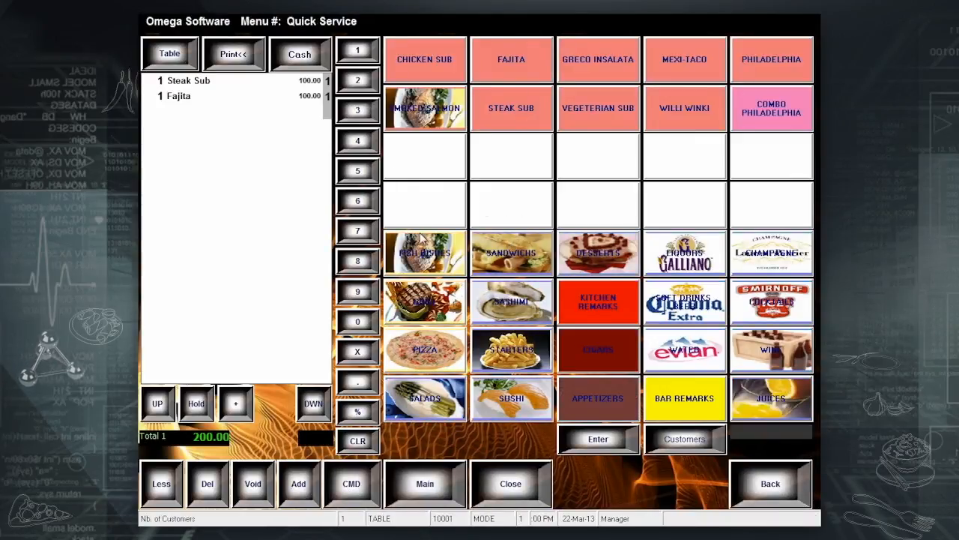
{"action": "left_click", "coordinate": [309, 57]}
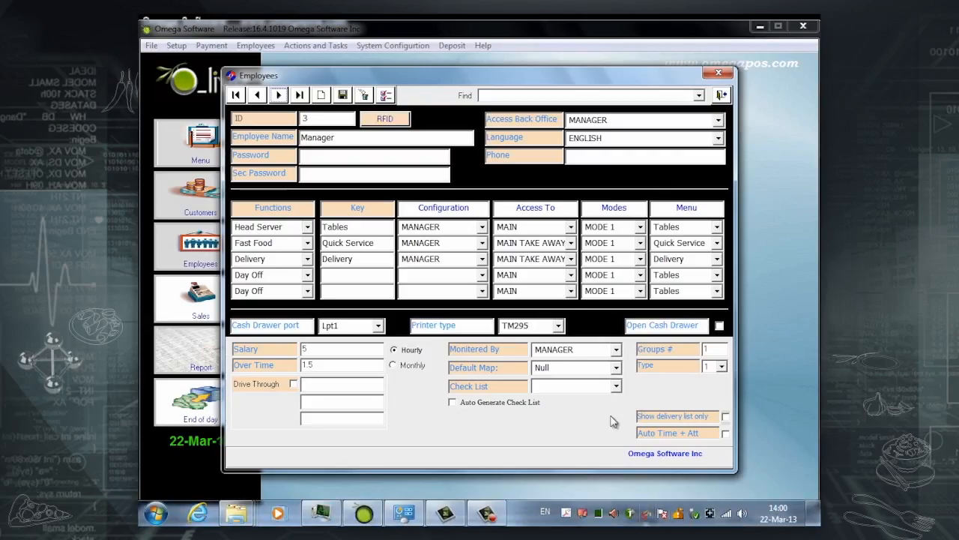
Make Delivery the Manager's third function, save the record, and open the Delivery customer screen.
{"action": "left_click", "coordinate": [306, 263]}
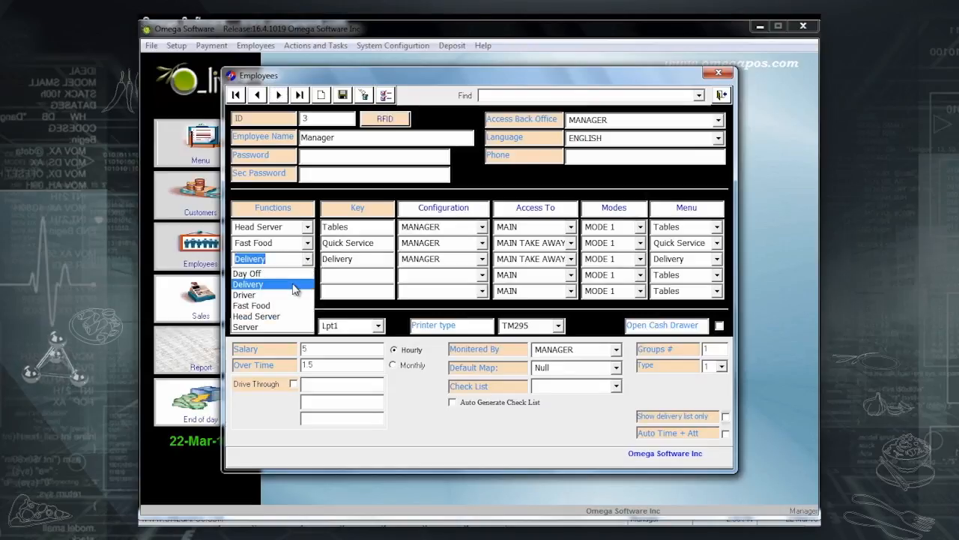
{"action": "left_click", "coordinate": [294, 285]}
{"action": "left_click", "coordinate": [342, 96]}
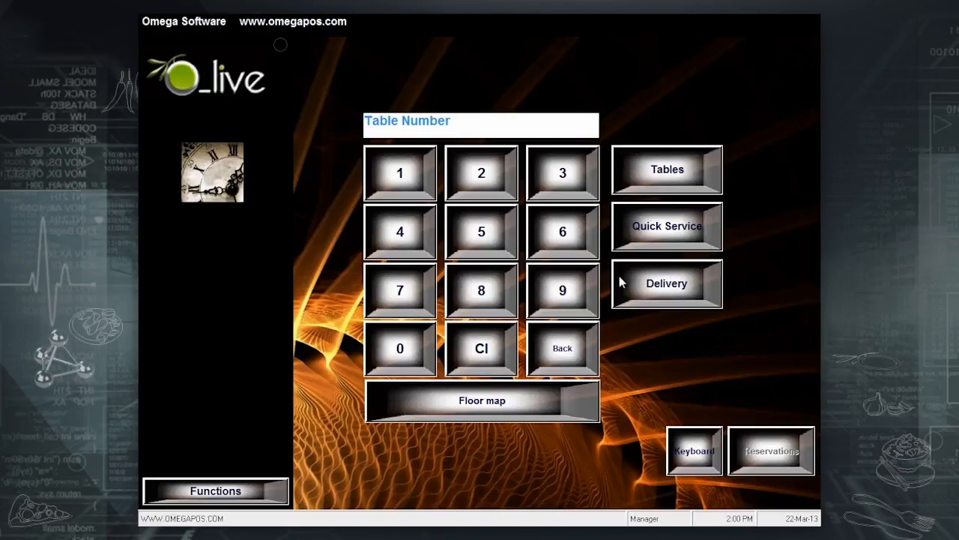
{"action": "left_click", "coordinate": [621, 281]}
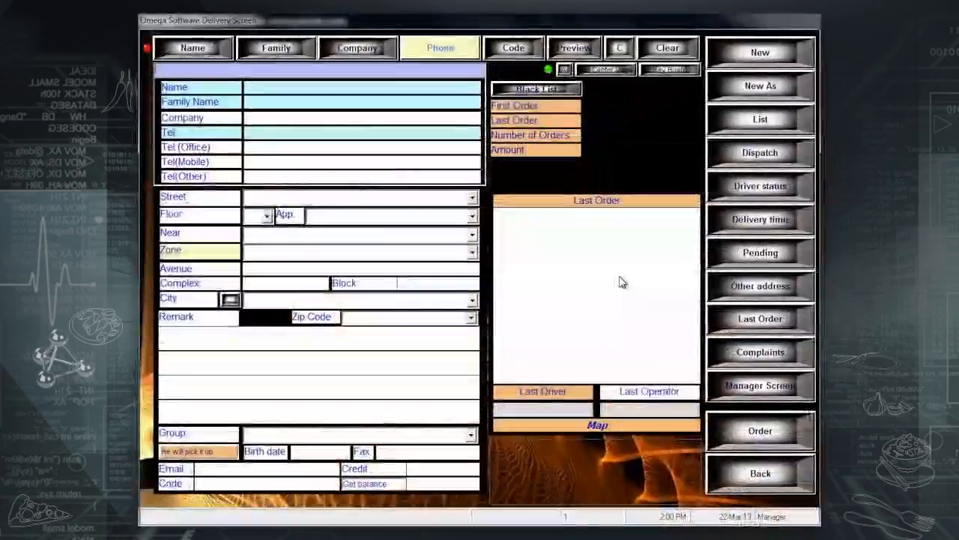
Look up a customer by phone and start an order for the first one listed.
{"action": "left_click", "coordinate": [447, 48]}
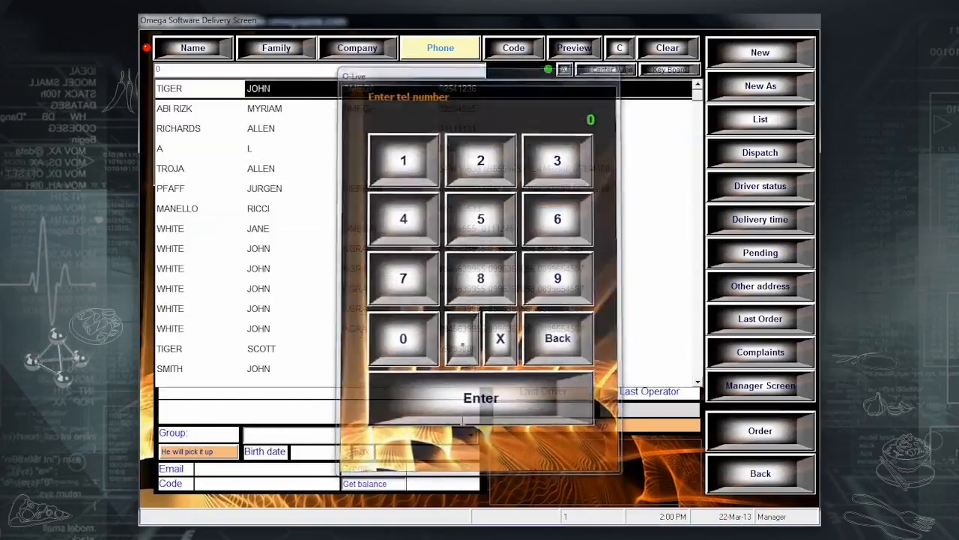
{"action": "left_click", "coordinate": [450, 86]}
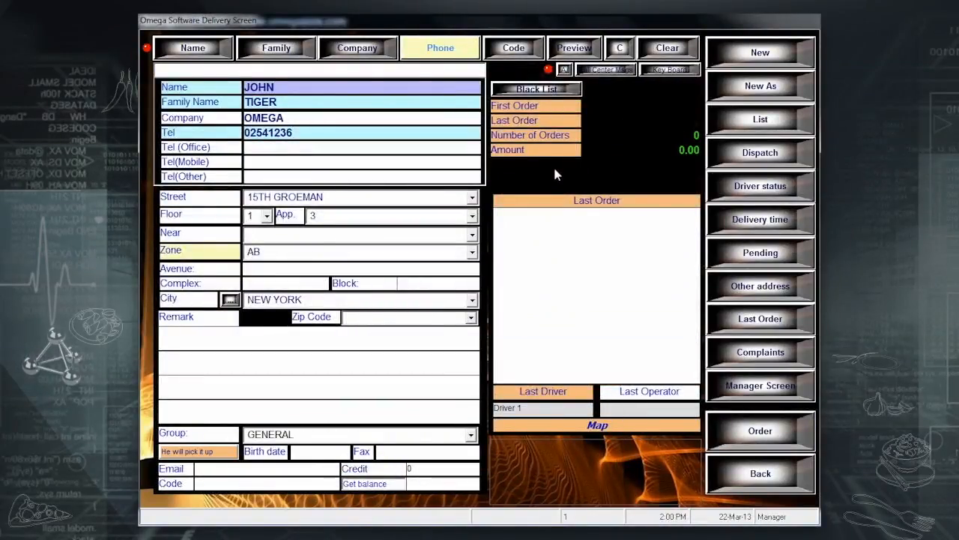
{"action": "left_click", "coordinate": [772, 428]}
Add Steak Sub, Fajita and Greco Insalata from Sandwiches and close the 300.00 order.
{"action": "left_click", "coordinate": [514, 238]}
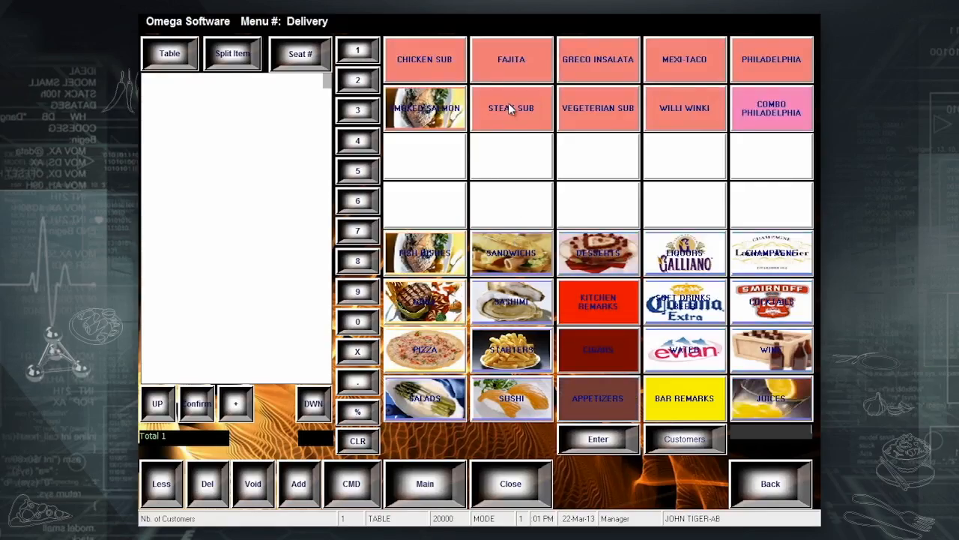
{"action": "left_click", "coordinate": [513, 109]}
{"action": "left_click", "coordinate": [535, 60]}
{"action": "left_click", "coordinate": [573, 62]}
{"action": "left_click", "coordinate": [508, 485]}
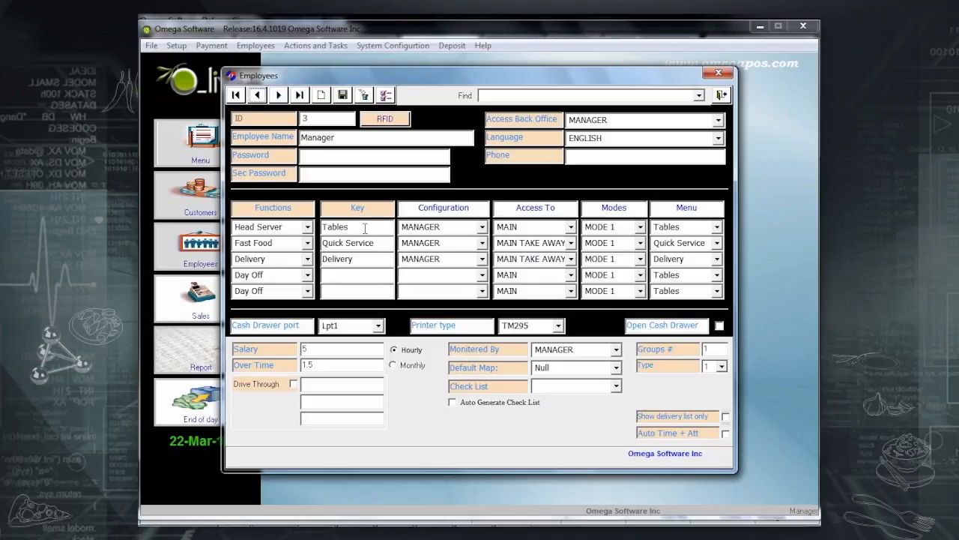
Replace the Head Server key 'Tables' with 'Fine Dining' and list its configuration choices.
{"action": "left_click_drag", "start_coordinate": [363, 228], "coordinate": [312, 228]}
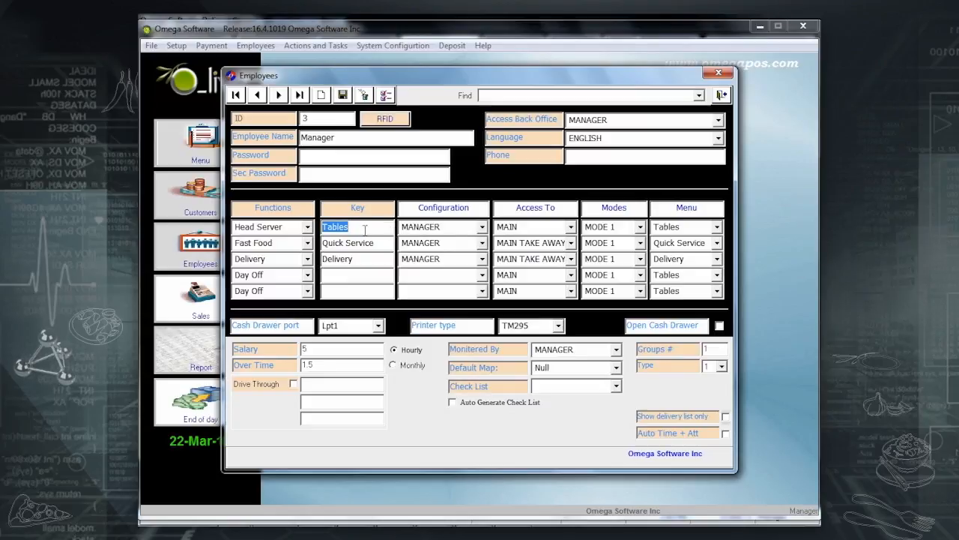
{"action": "type", "text": "Fine Dining"}
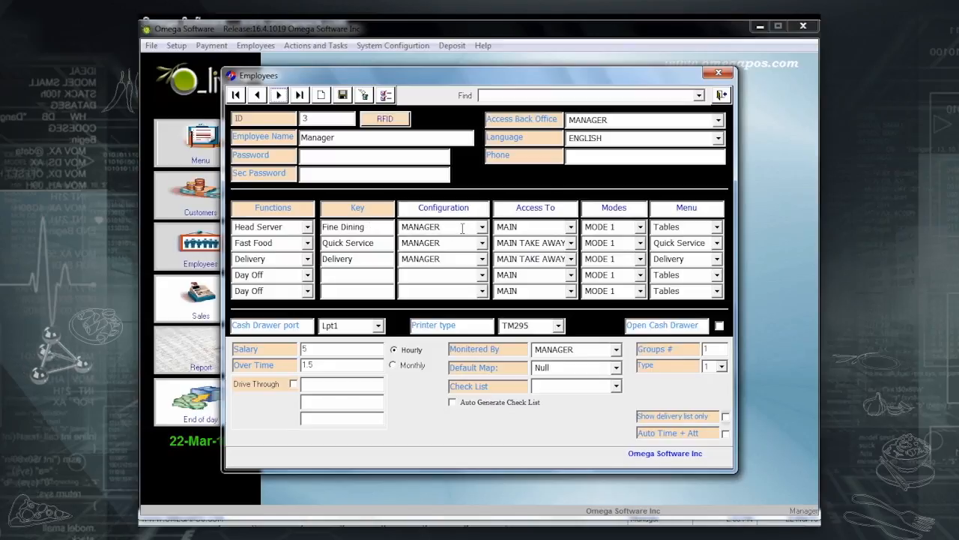
{"action": "left_click", "coordinate": [482, 227]}
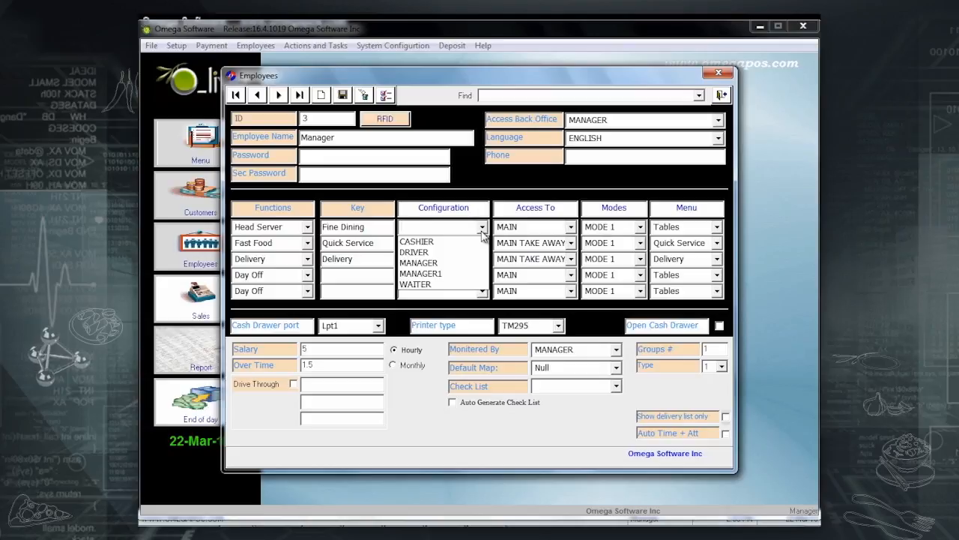
{"action": "left_click", "coordinate": [426, 263]}
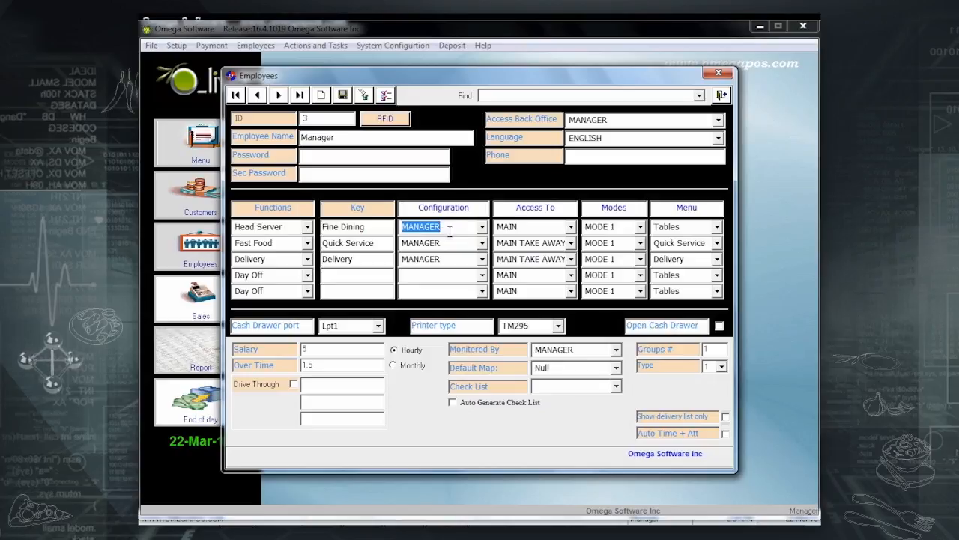
{"action": "left_click", "coordinate": [483, 227]}
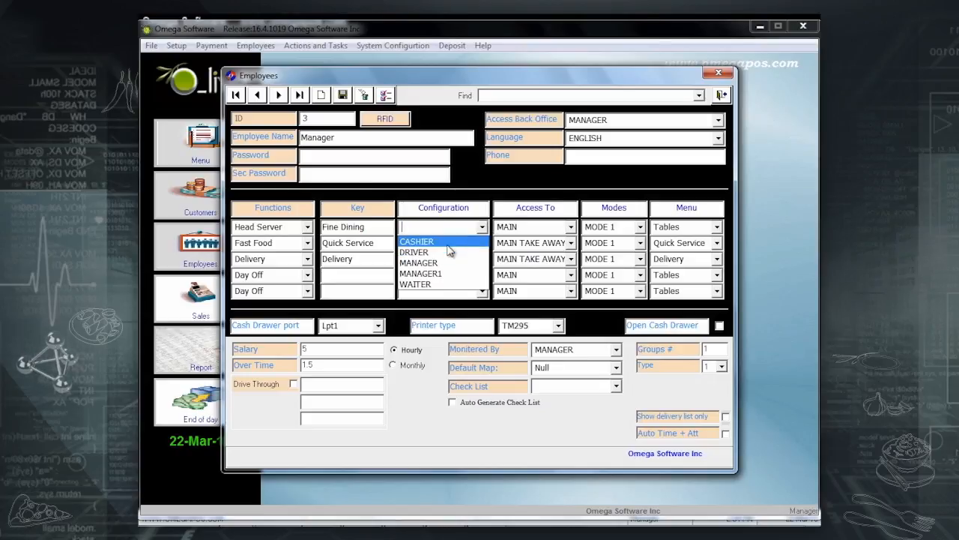
{"action": "left_click", "coordinate": [450, 242]}
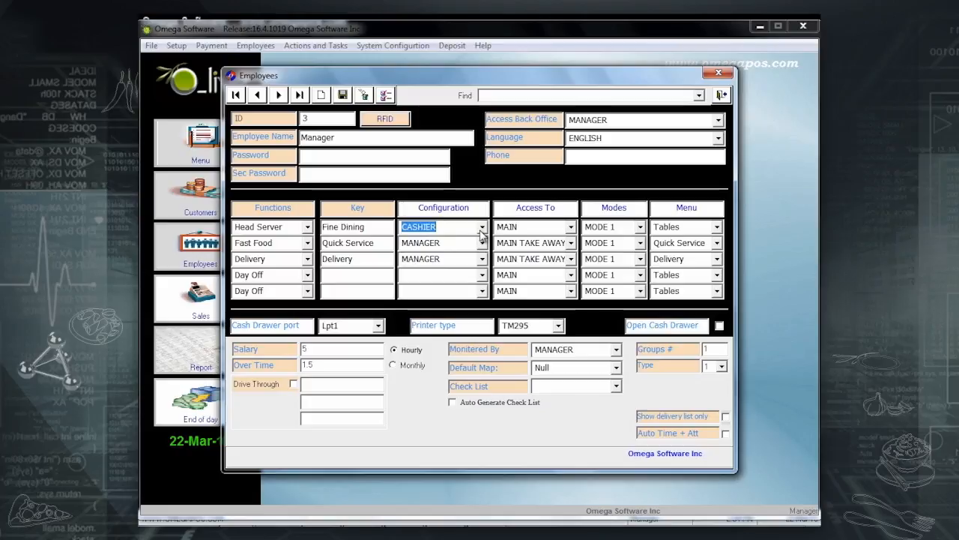
{"action": "left_click", "coordinate": [482, 228]}
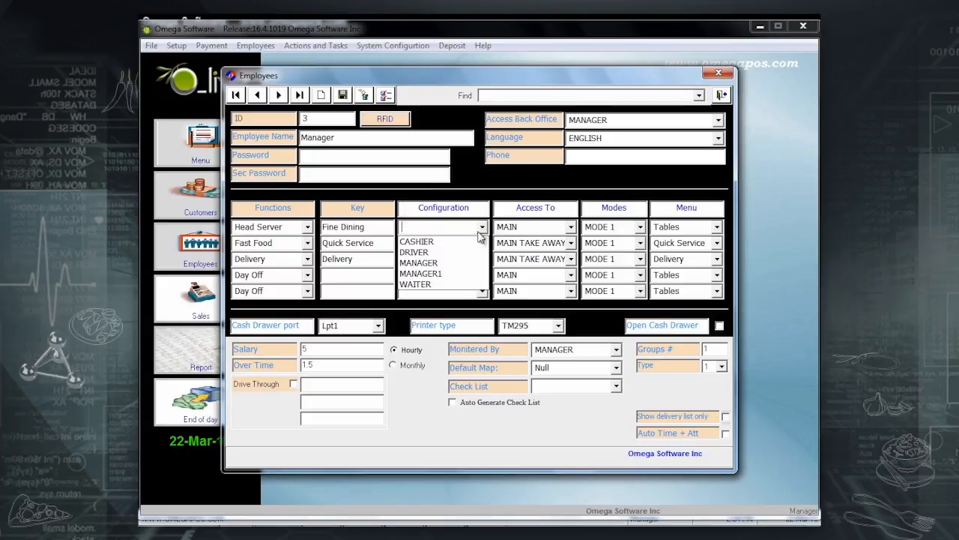
{"action": "left_click", "coordinate": [441, 284]}
{"action": "left_click", "coordinate": [484, 228]}
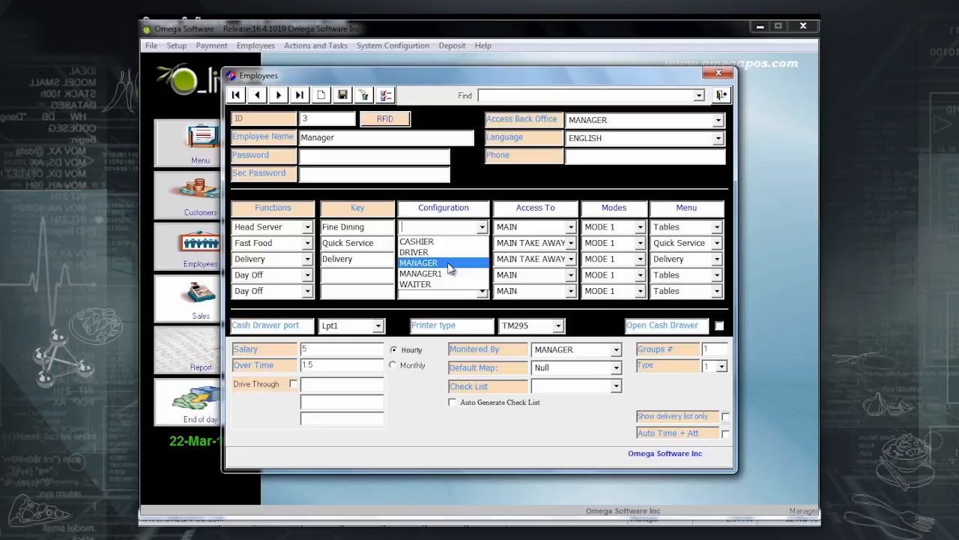
{"action": "left_click", "coordinate": [451, 265]}
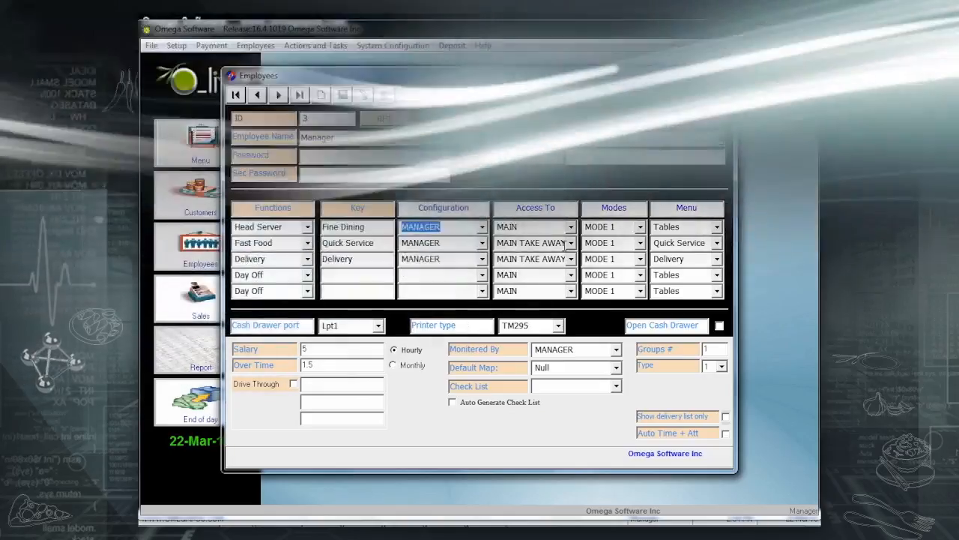
Keep the Head Server function's Access To set to MAIN.
{"action": "left_click", "coordinate": [571, 226]}
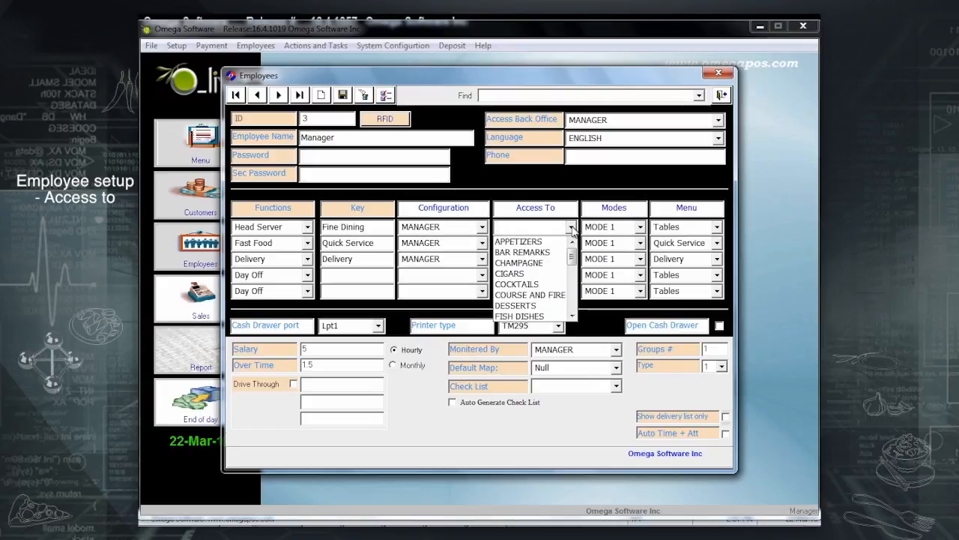
{"action": "scroll", "coordinate": [547, 249], "scroll_direction": "down", "scroll_amount": 2}
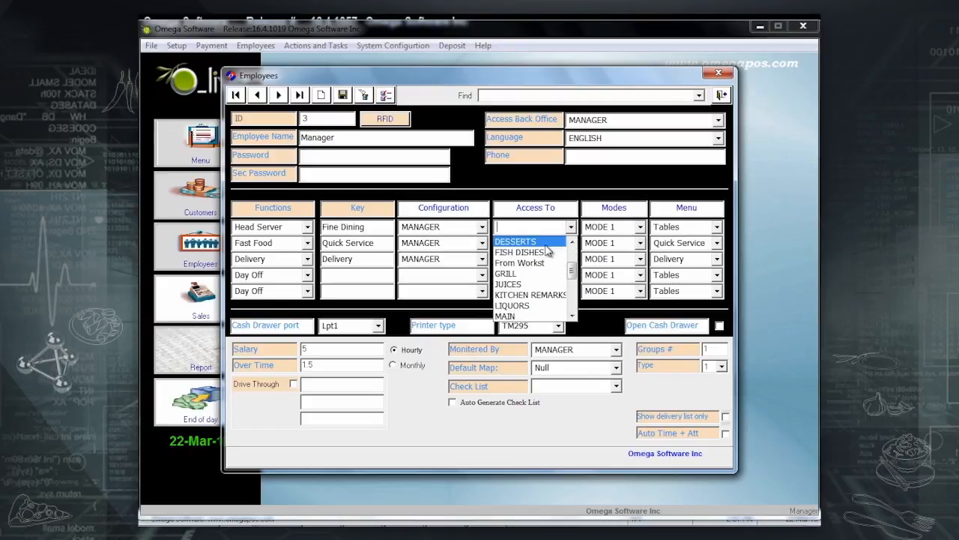
{"action": "left_click", "coordinate": [529, 317]}
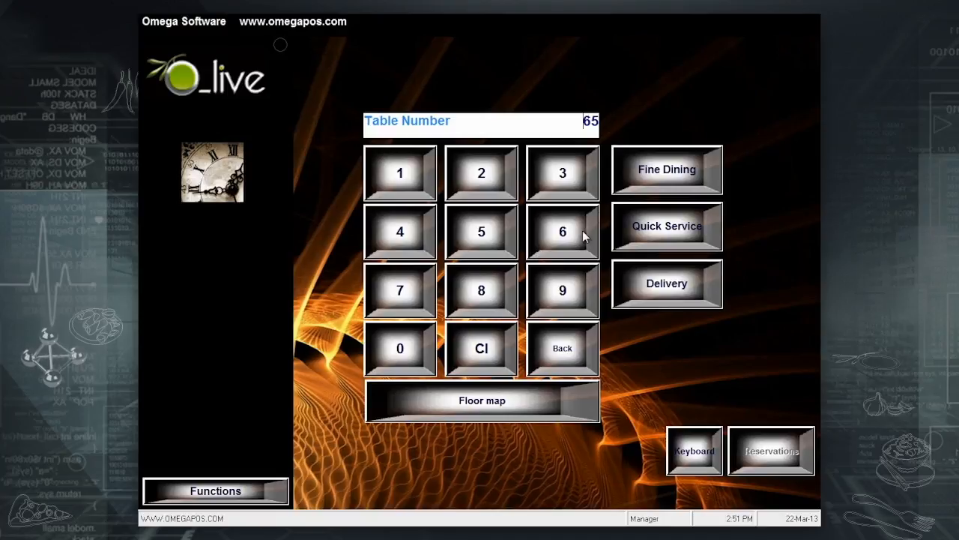
Start a Fine Dining order for 3 customers, then go back and switch to Quick Service.
{"action": "left_click", "coordinate": [652, 183]}
{"action": "left_click", "coordinate": [540, 180]}
{"action": "left_click", "coordinate": [503, 411]}
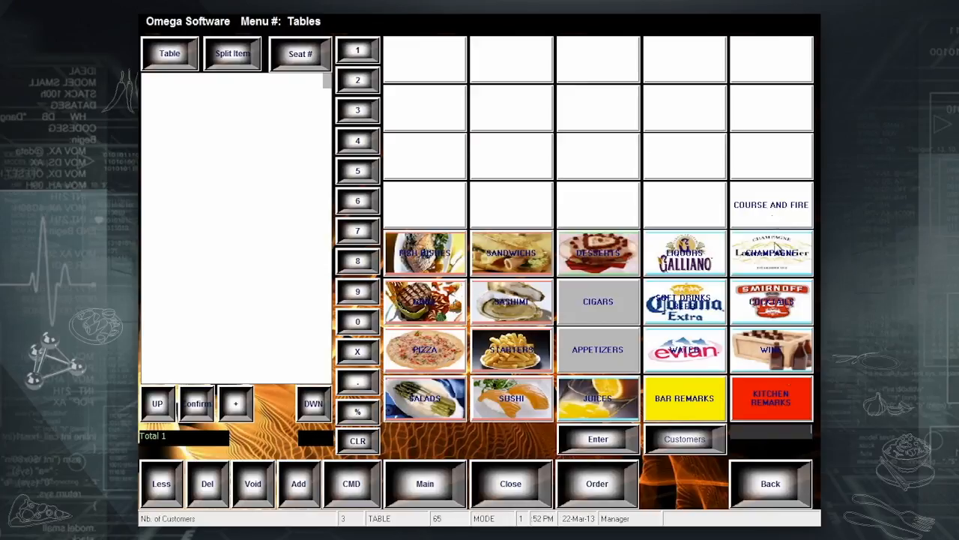
{"action": "left_click", "coordinate": [777, 482]}
{"action": "left_click", "coordinate": [681, 243]}
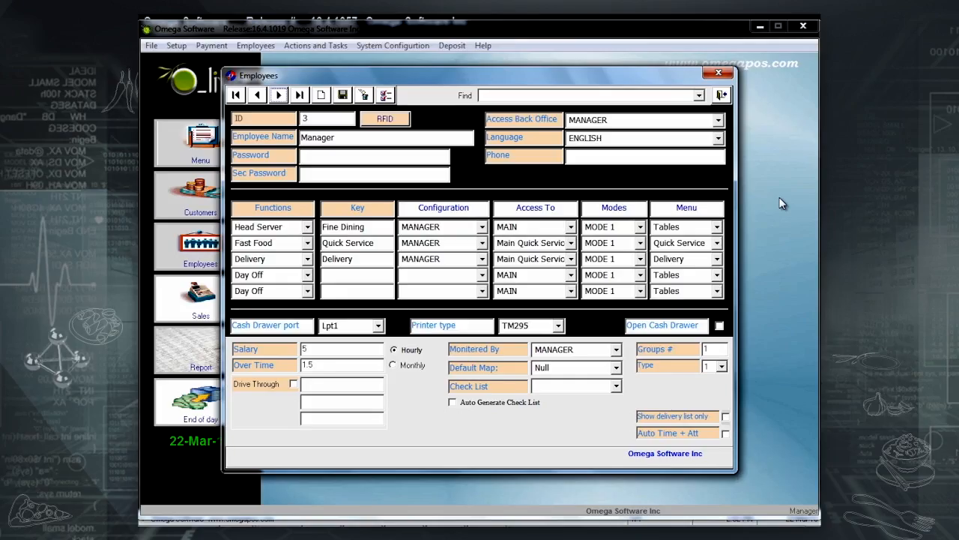
Set Head Server's Access To to From Workstation and save the Manager record.
{"action": "left_click", "coordinate": [571, 227]}
{"action": "scroll", "coordinate": [555, 276], "scroll_direction": "down", "scroll_amount": 1}
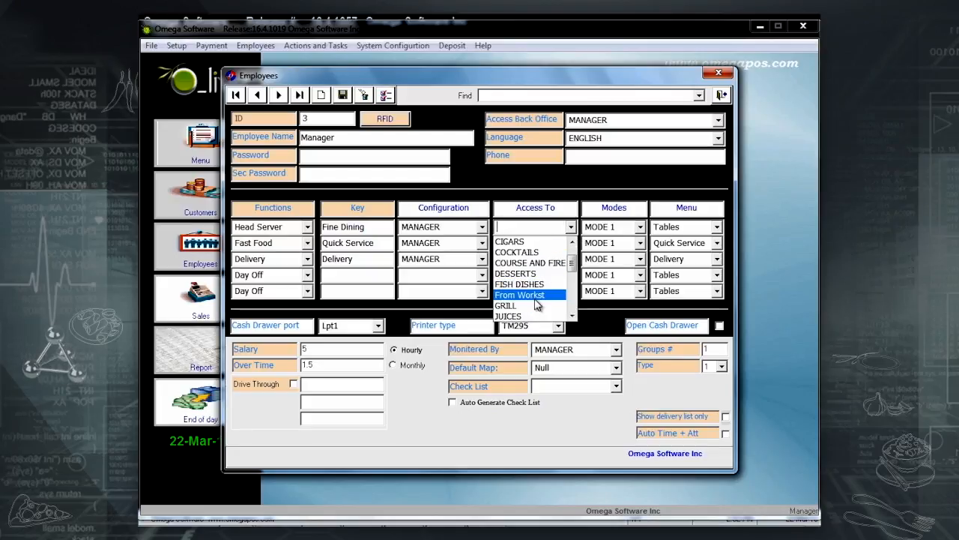
{"action": "left_click", "coordinate": [536, 296]}
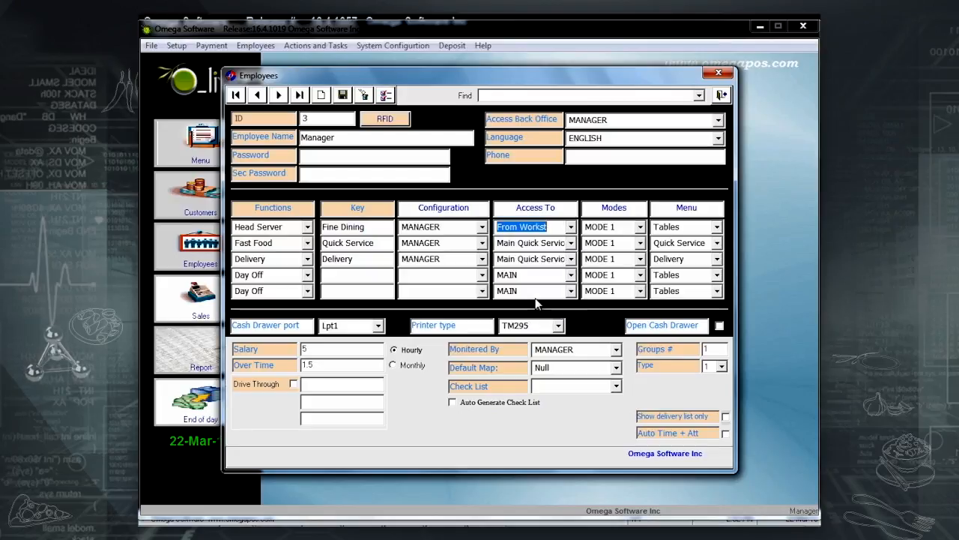
{"action": "left_click", "coordinate": [343, 94]}
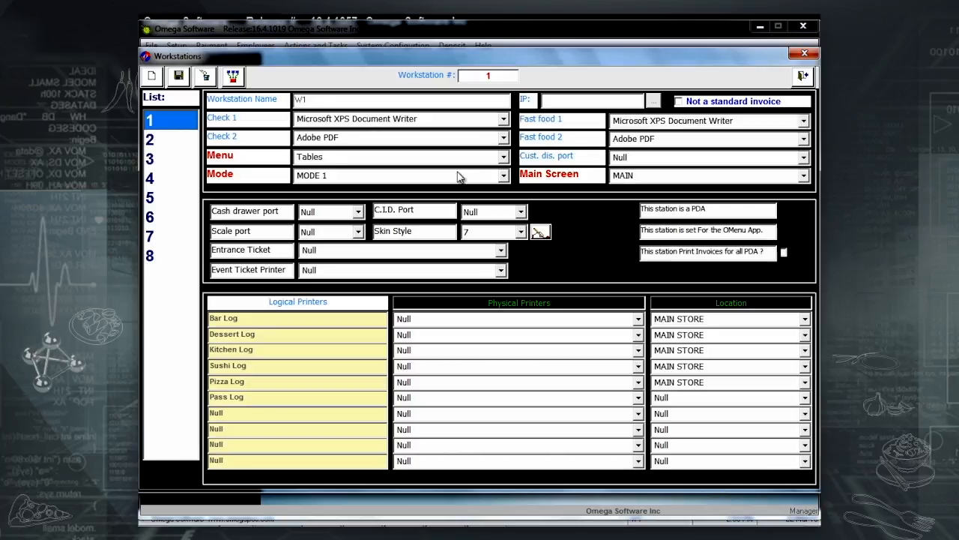
Review workstation 2's settings in the Workstations list.
{"action": "left_click", "coordinate": [159, 145]}
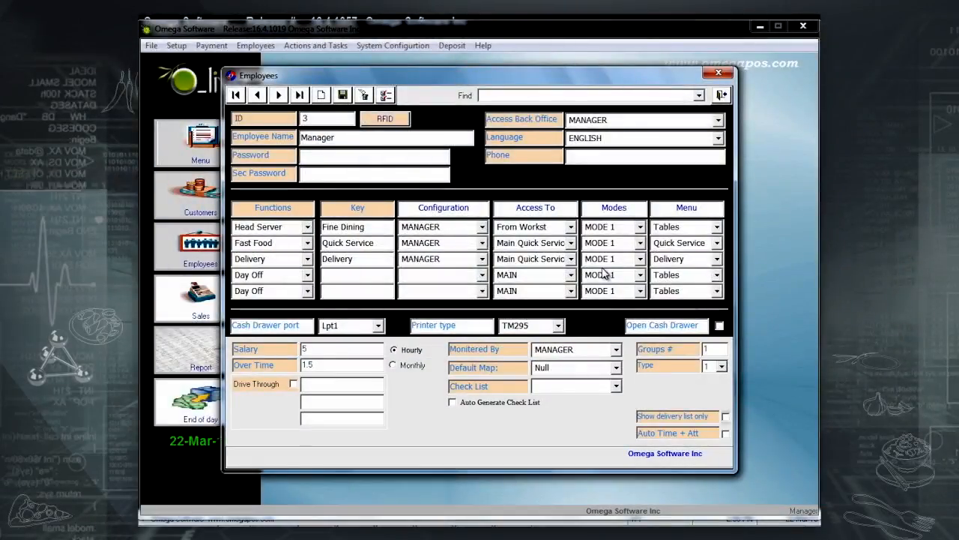
Set Fast Food to MODE 2 and Delivery to MODE 3, save, and close Employees.
{"action": "left_click", "coordinate": [641, 243]}
{"action": "left_click", "coordinate": [622, 275]}
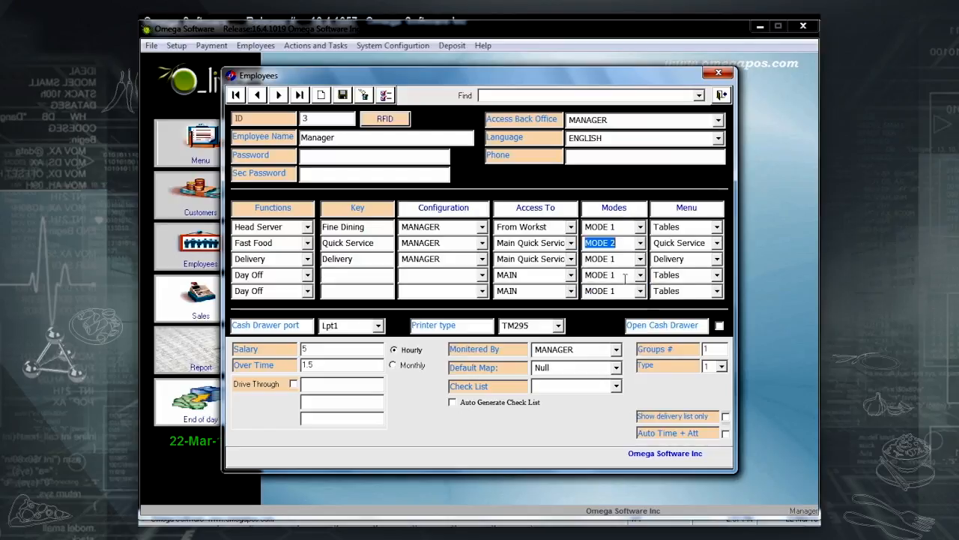
{"action": "left_click", "coordinate": [641, 259]}
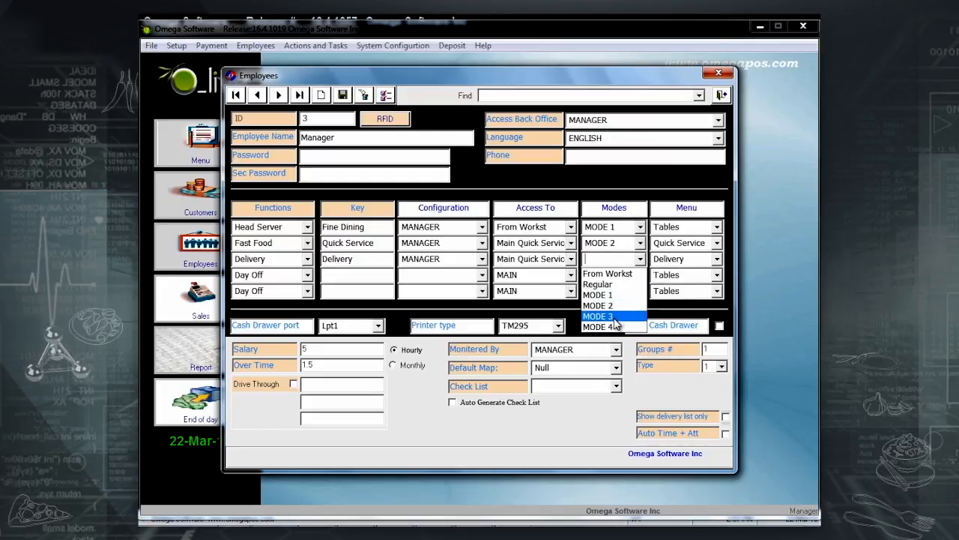
{"action": "left_click", "coordinate": [615, 322]}
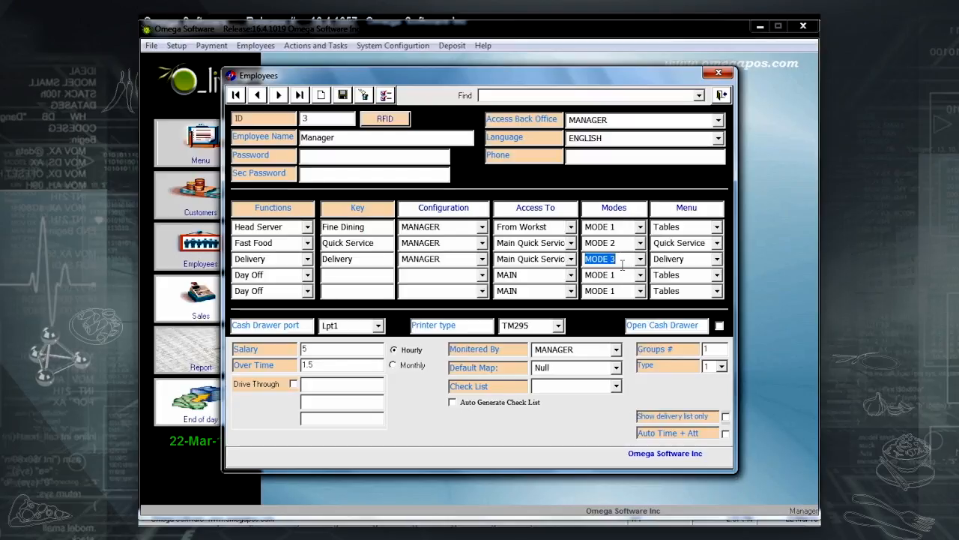
{"action": "left_click", "coordinate": [342, 95]}
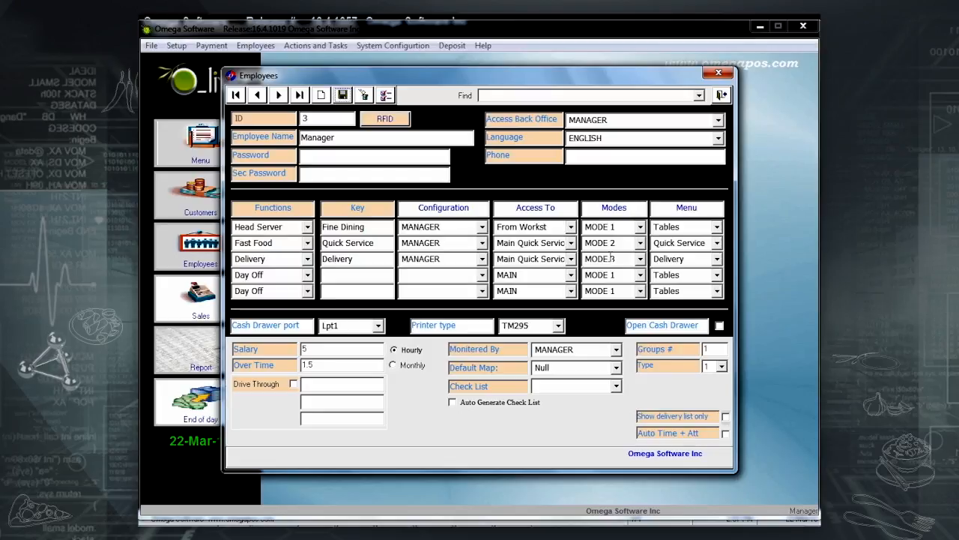
{"action": "left_click", "coordinate": [721, 95]}
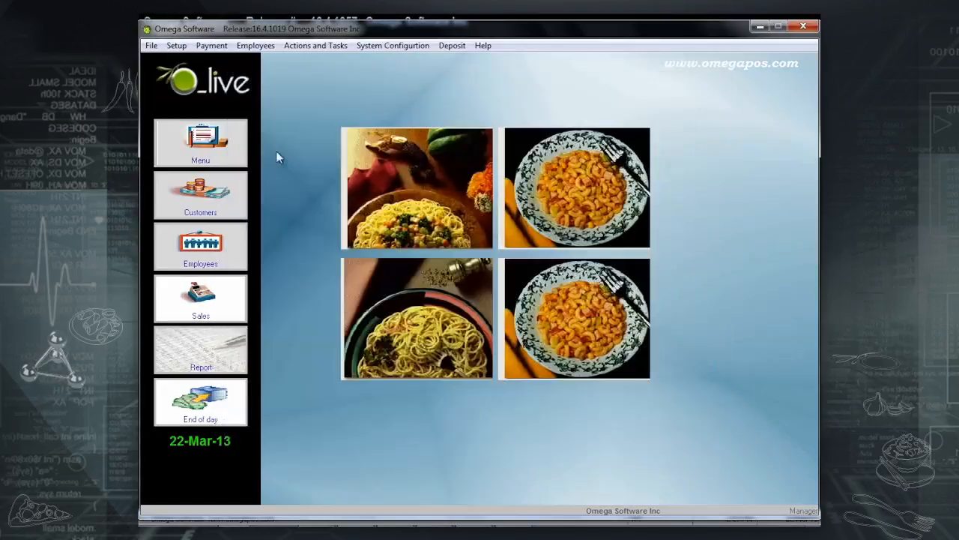
Move to Cashier 1's record, set its Head Server mode to From Workstation, and save.
{"action": "left_click", "coordinate": [223, 160]}
{"action": "left_click", "coordinate": [189, 60]}
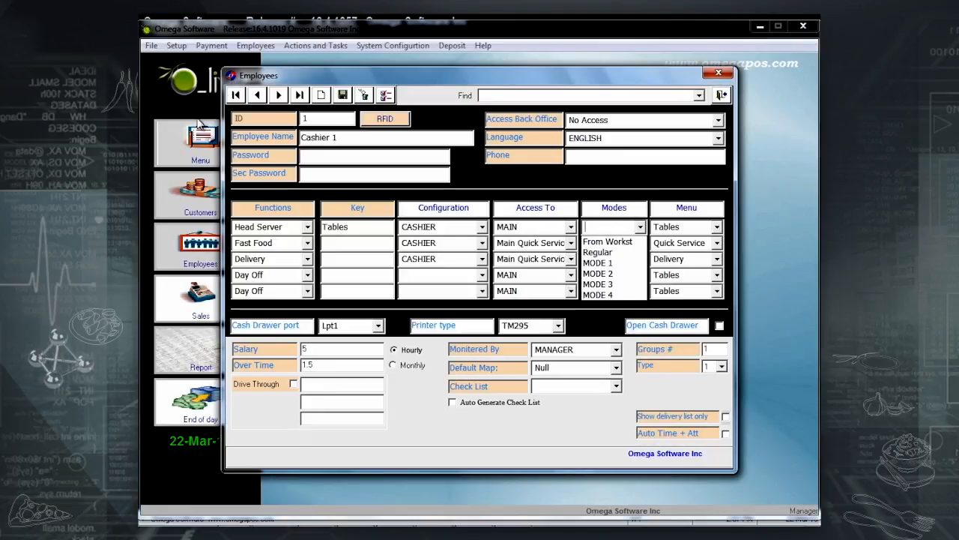
{"action": "left_click", "coordinate": [624, 241]}
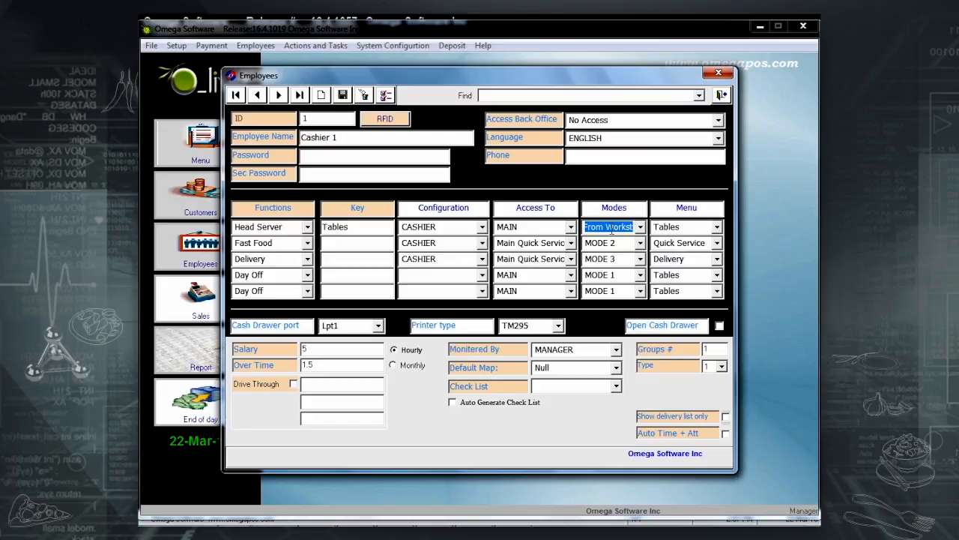
{"action": "left_click", "coordinate": [343, 96]}
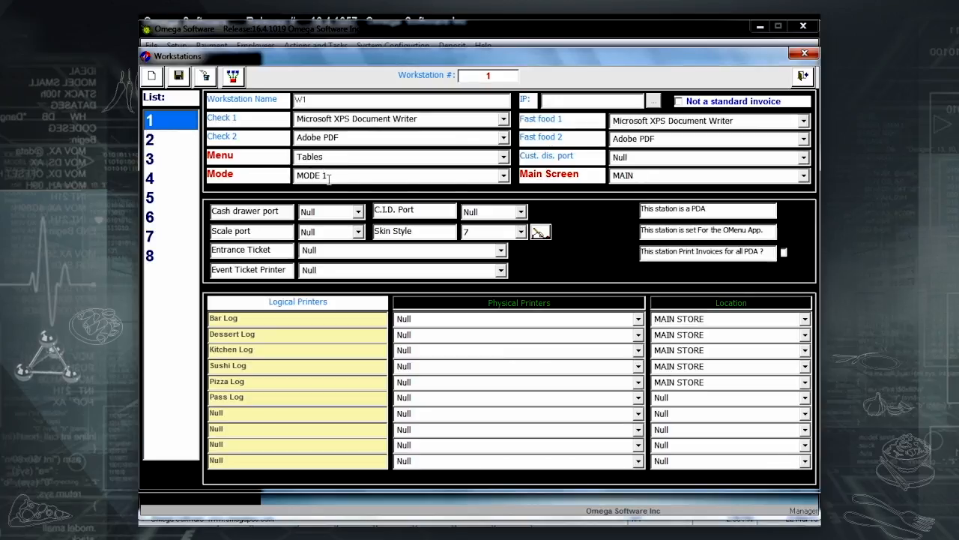
Check that workstation 2 uses MODE 2.
{"action": "left_click", "coordinate": [168, 143]}
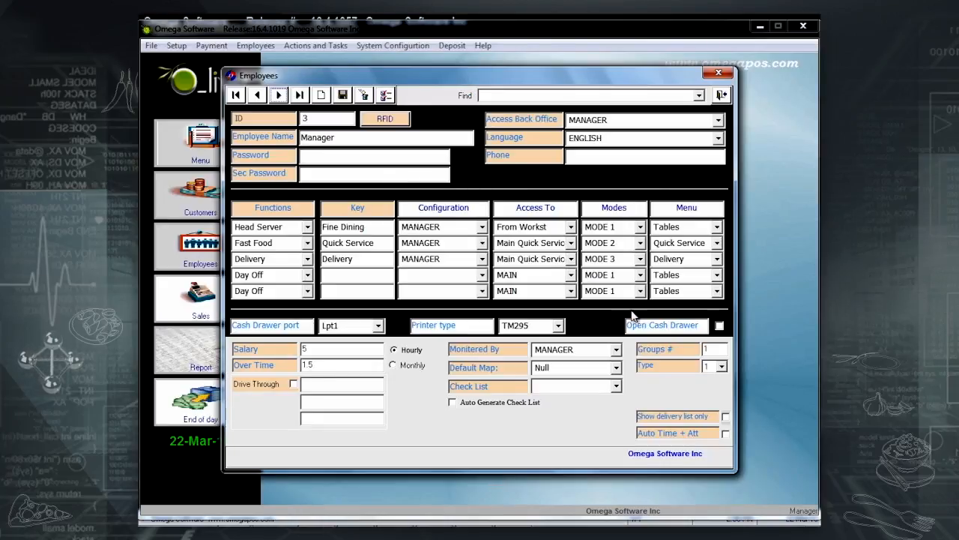
Set the Manager's Head Server function to the Regular mode, save, and close the Employees form.
{"action": "left_click", "coordinate": [639, 227]}
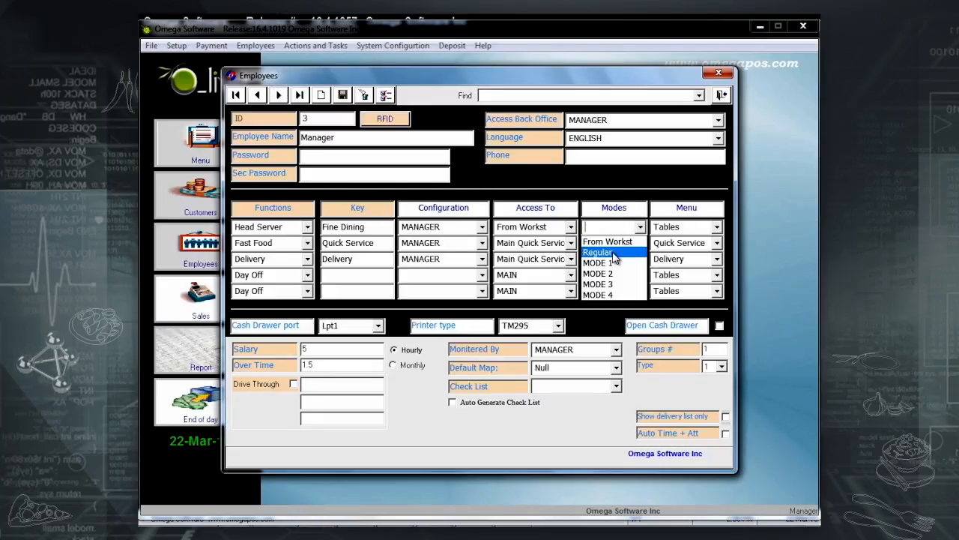
{"action": "left_click", "coordinate": [613, 253]}
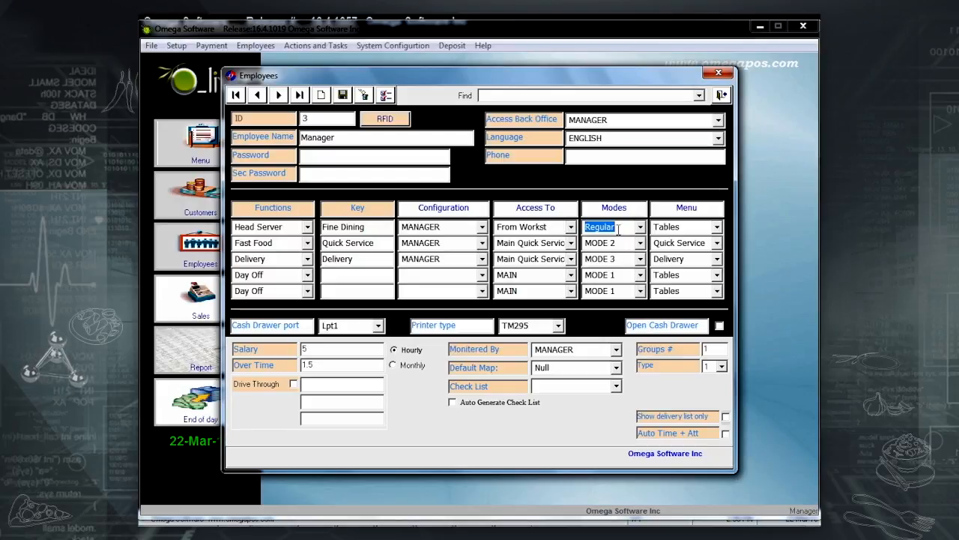
{"action": "left_click", "coordinate": [342, 96]}
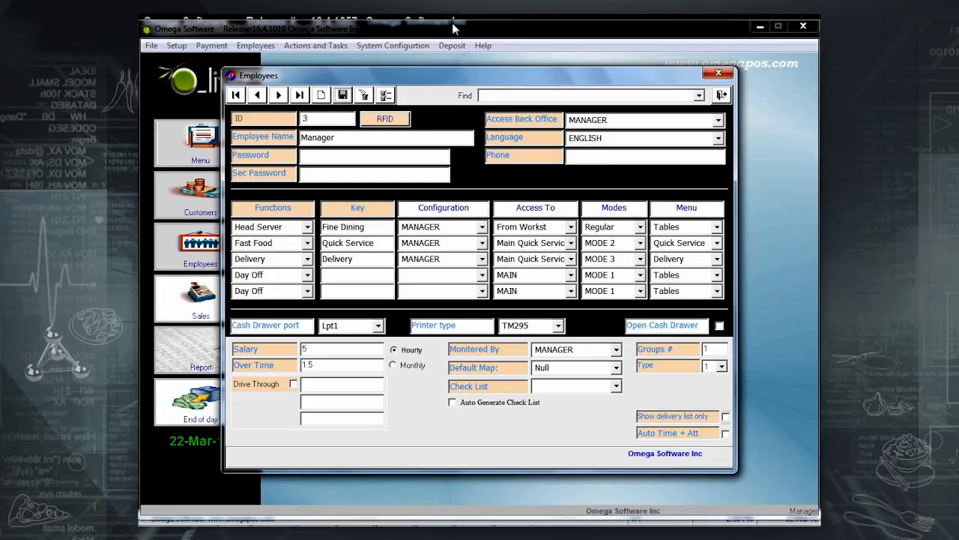
{"action": "key", "text": "Escape"}
{"action": "left_click", "coordinate": [385, 48]}
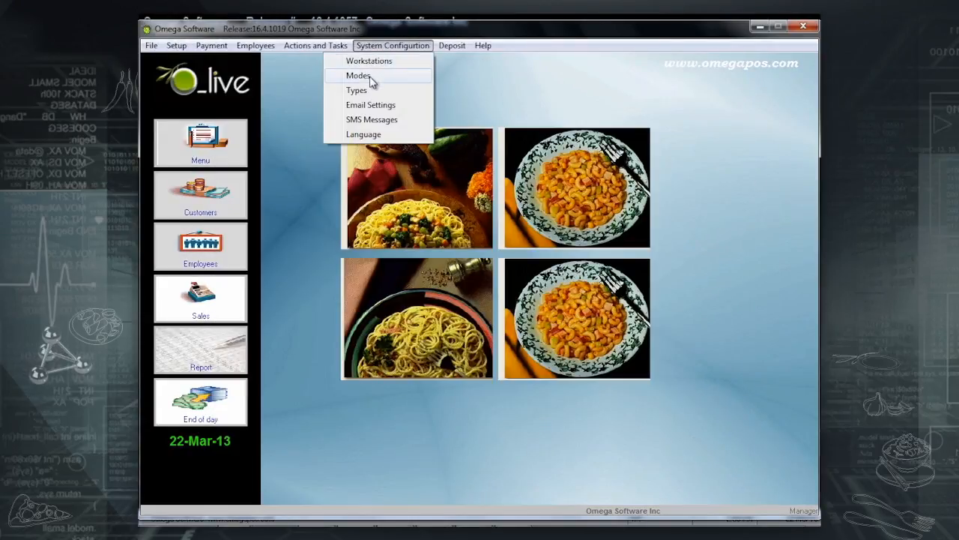
In the weekly Modes schedule, change Monday's Mode 1 start to 02:00 and disable Mode 3.
{"action": "left_click", "coordinate": [369, 77]}
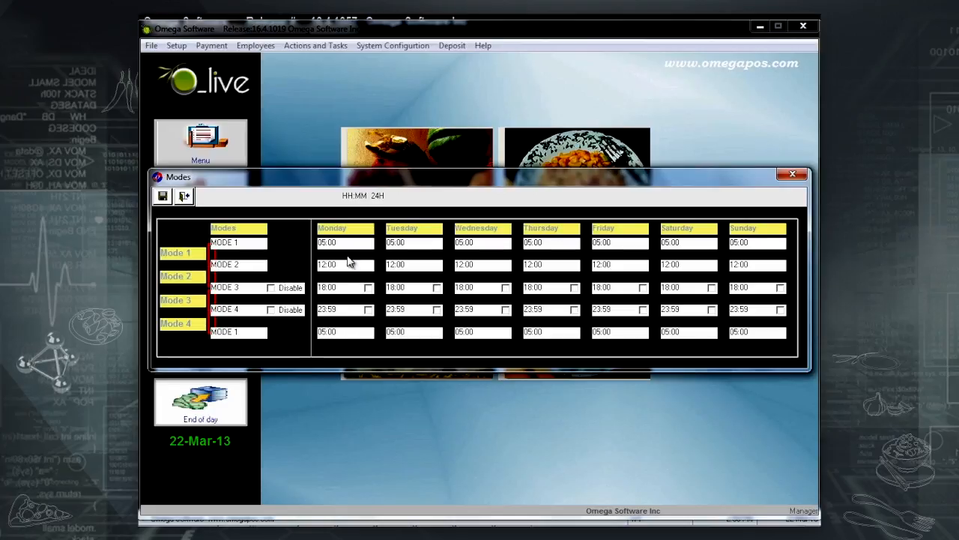
{"action": "left_click_drag", "start_coordinate": [346, 243], "coordinate": [287, 247]}
{"action": "type", "text": "02"}
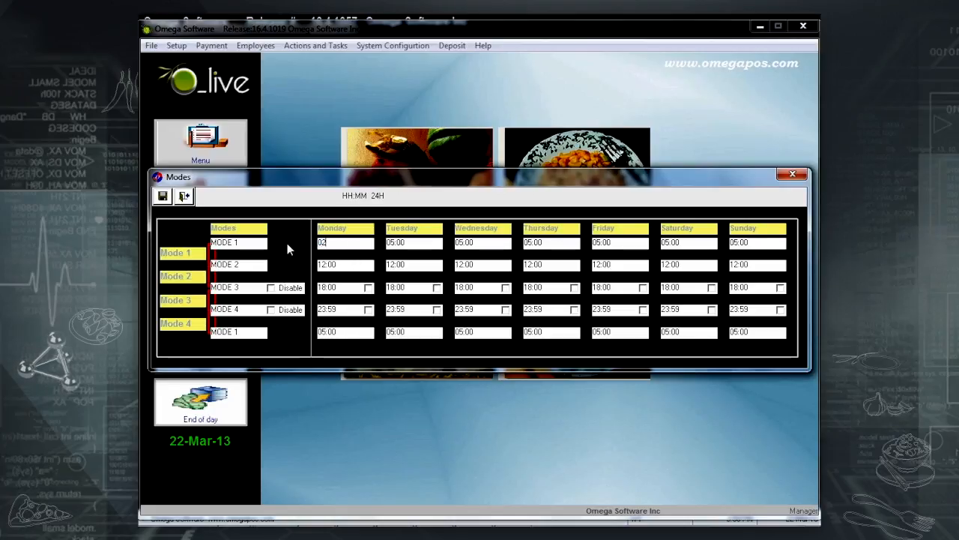
{"action": "type", "text": ":0"}
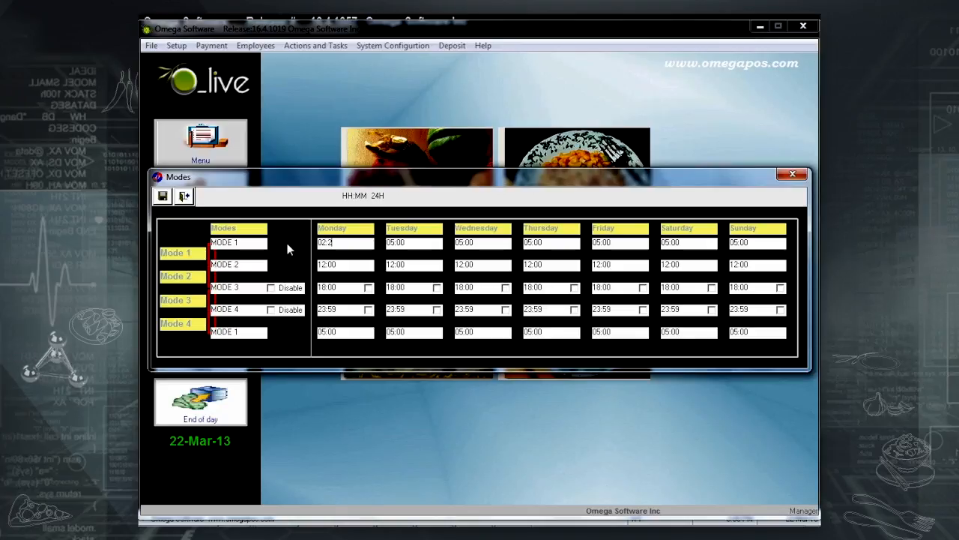
{"action": "type", "text": "0"}
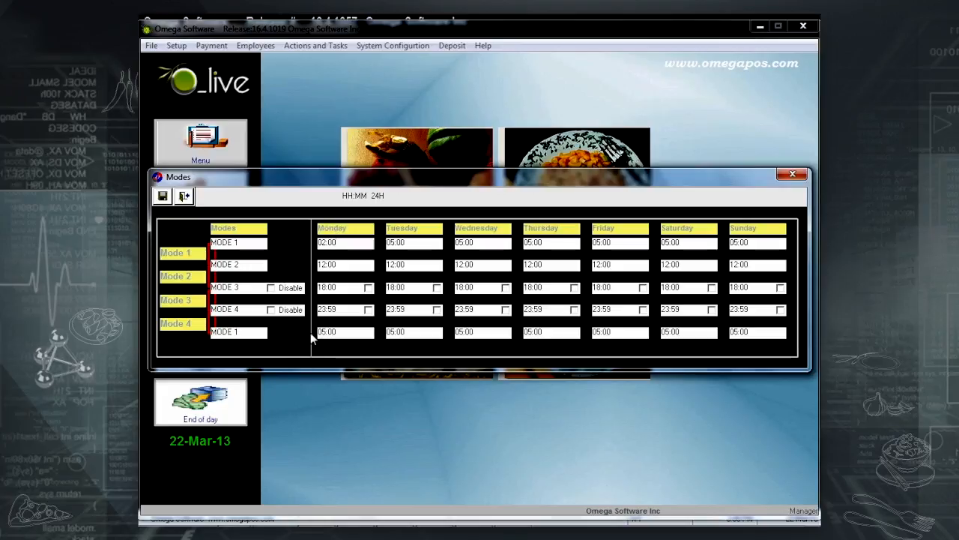
{"action": "left_click", "coordinate": [271, 289]}
Disable Mode 4 and set Monday's Mode 1 start time to 17:00.
{"action": "left_click", "coordinate": [271, 310]}
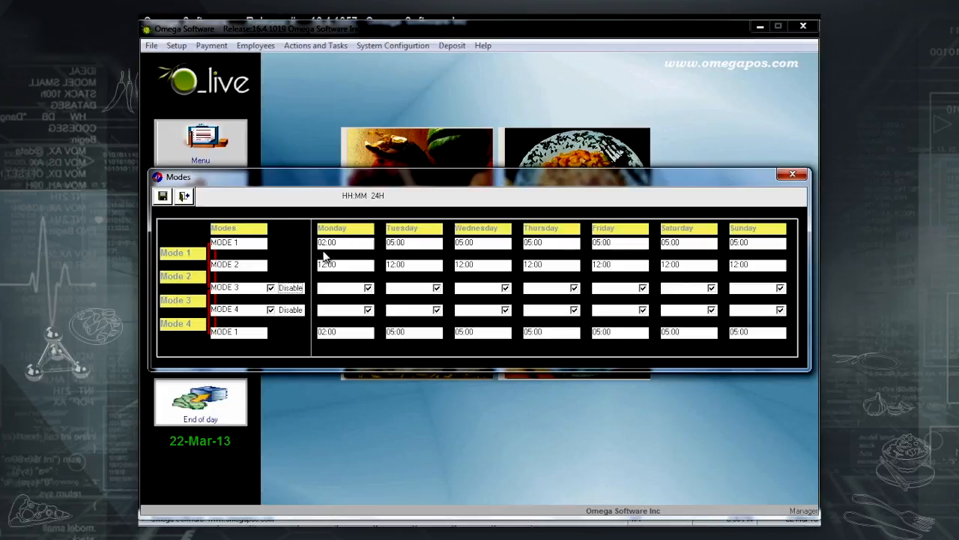
{"action": "left_click_drag", "start_coordinate": [339, 243], "coordinate": [320, 241]}
{"action": "type", "text": "06"}
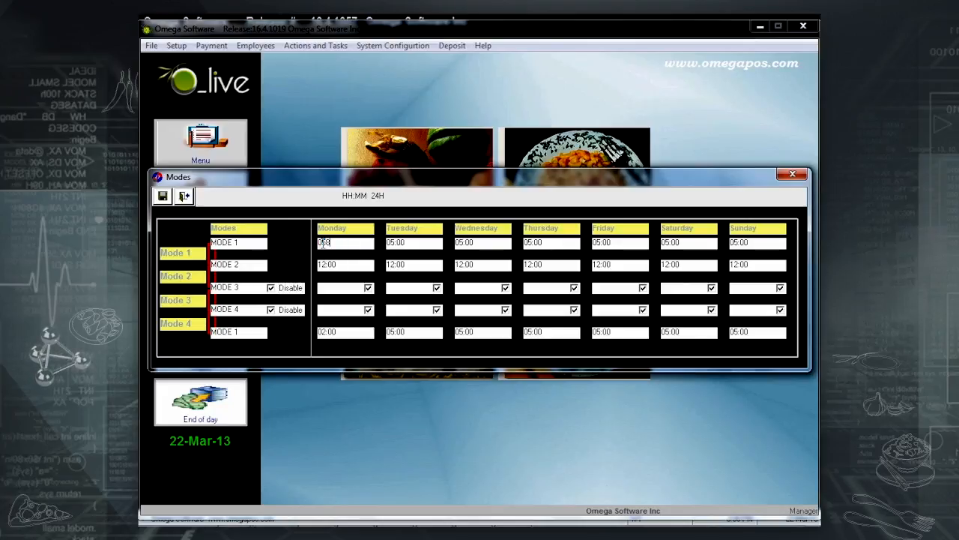
{"action": "type", "text": ":00"}
{"action": "left_click", "coordinate": [321, 264]}
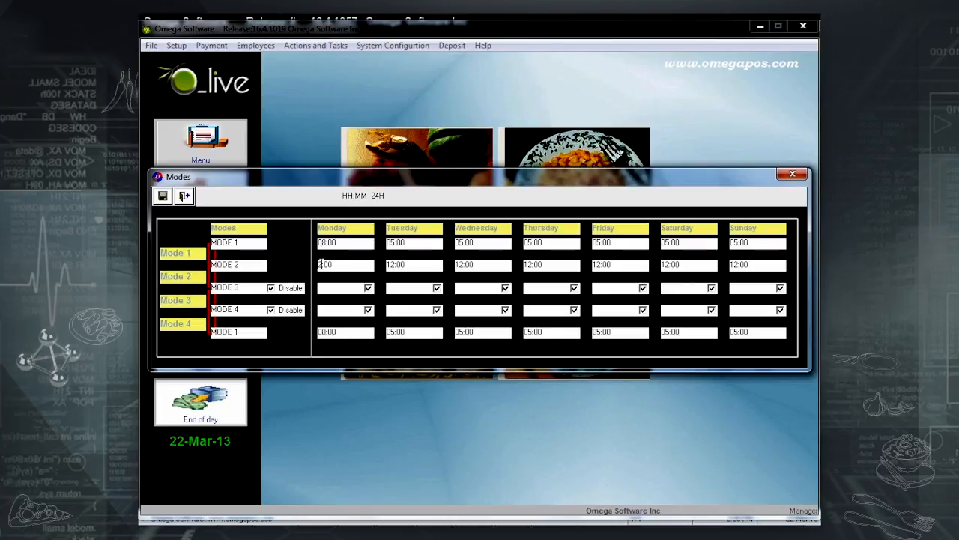
{"action": "left_click", "coordinate": [321, 333]}
{"action": "left_click", "coordinate": [324, 242]}
{"action": "type", "text": "01"}
{"action": "left_click", "coordinate": [321, 242]}
{"action": "key", "text": "BackSpace"}
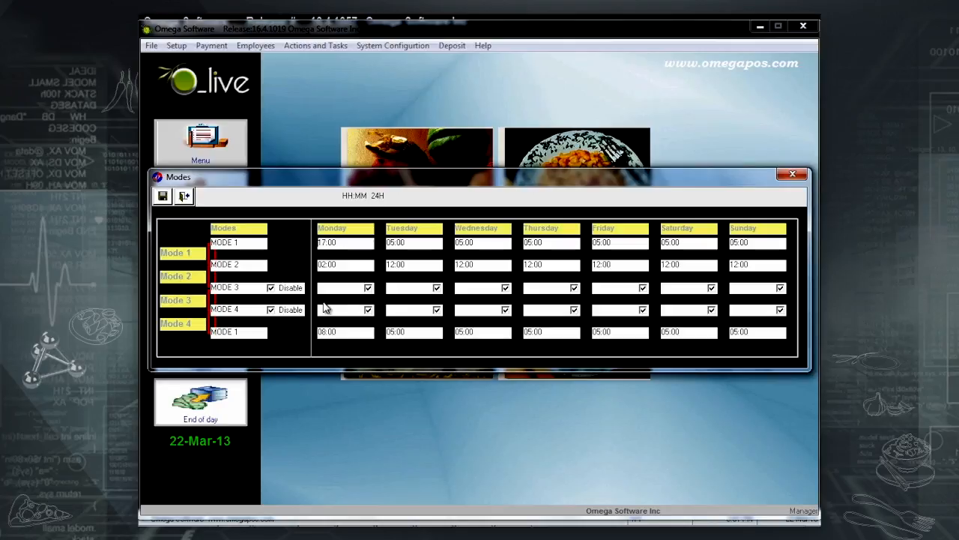
Set Monday's Mode 2 start time to 19:00 and save the mode schedule.
{"action": "left_click", "coordinate": [321, 264]}
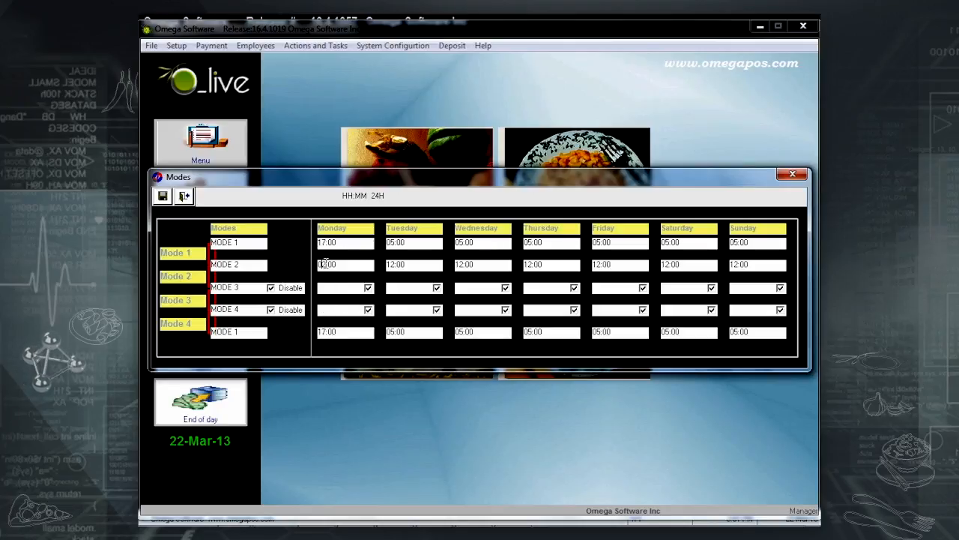
{"action": "type", "text": "19"}
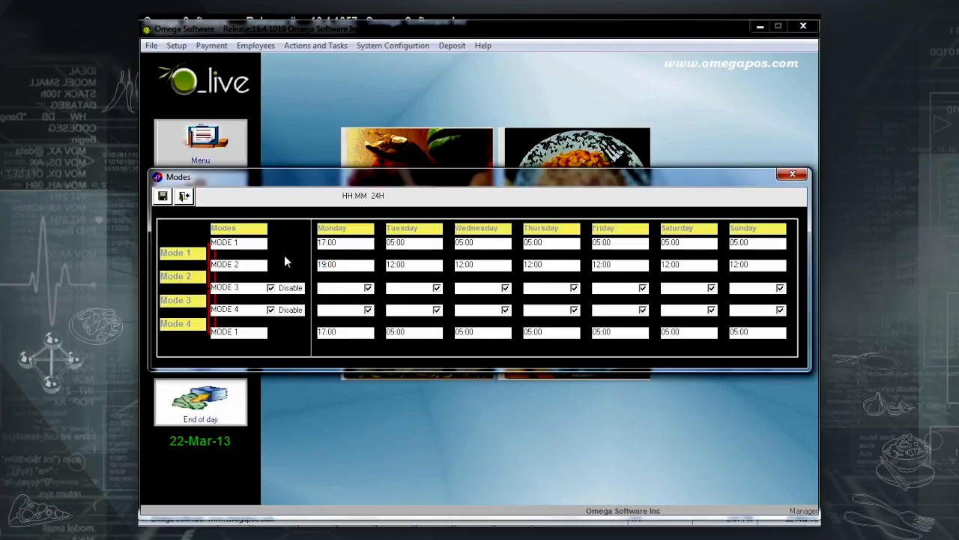
{"action": "left_click_drag", "start_coordinate": [347, 333], "coordinate": [300, 334]}
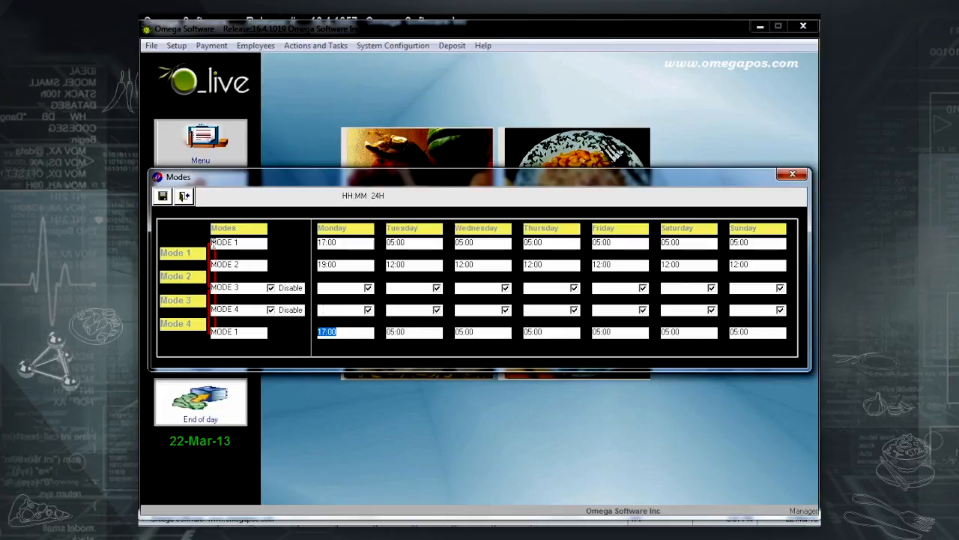
{"action": "left_click", "coordinate": [163, 197]}
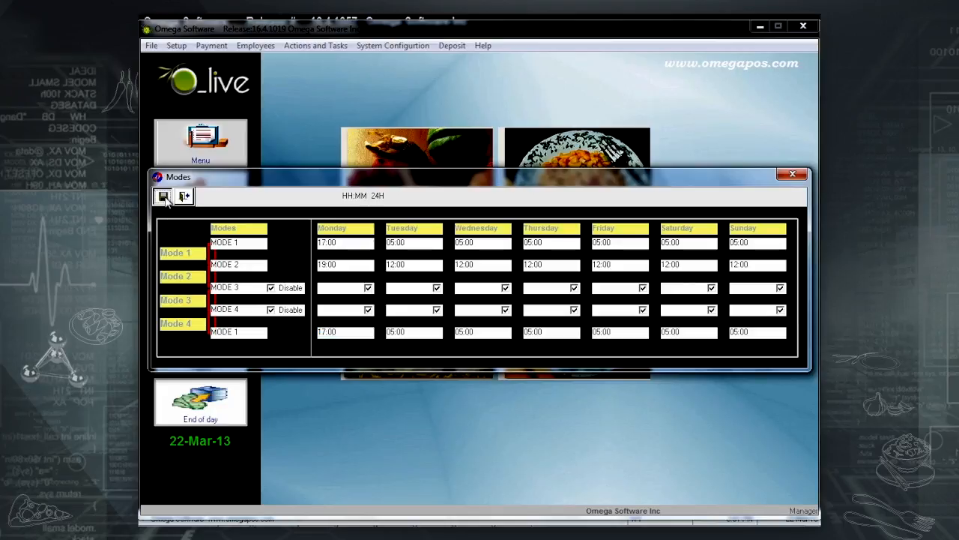
Close the Modes schedule, set Cashier 1's first-row mode to From Workst, and save the record.
{"action": "left_click", "coordinate": [182, 197]}
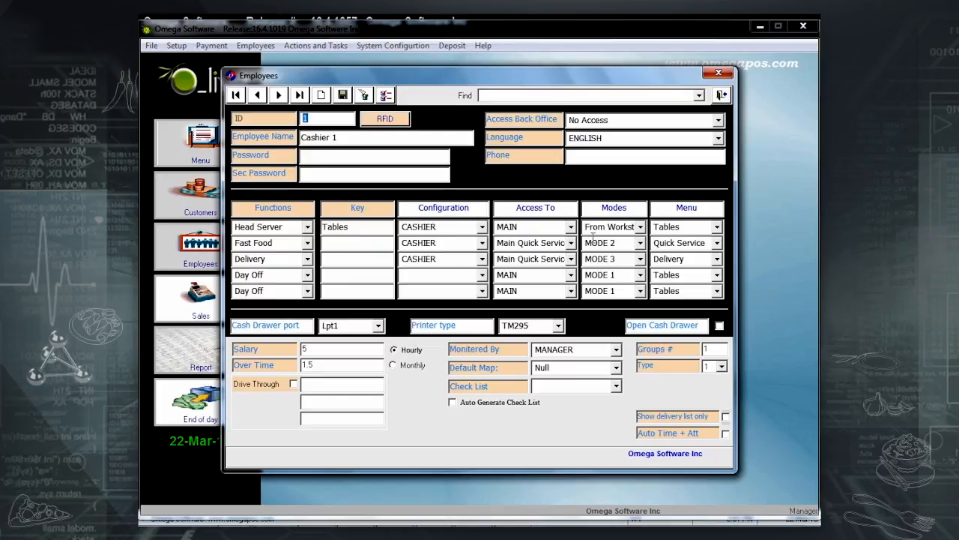
{"action": "left_click", "coordinate": [639, 227]}
{"action": "left_click", "coordinate": [615, 256]}
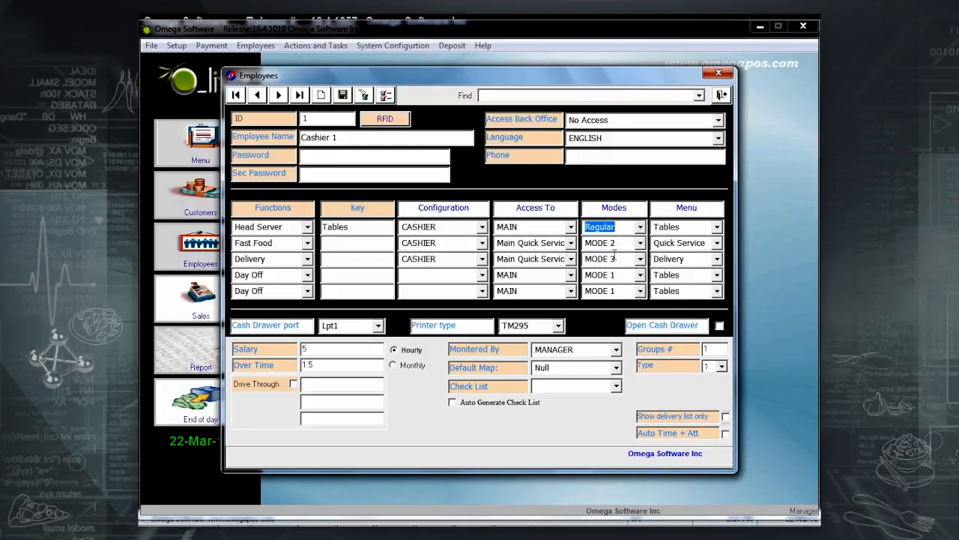
{"action": "left_click", "coordinate": [640, 227]}
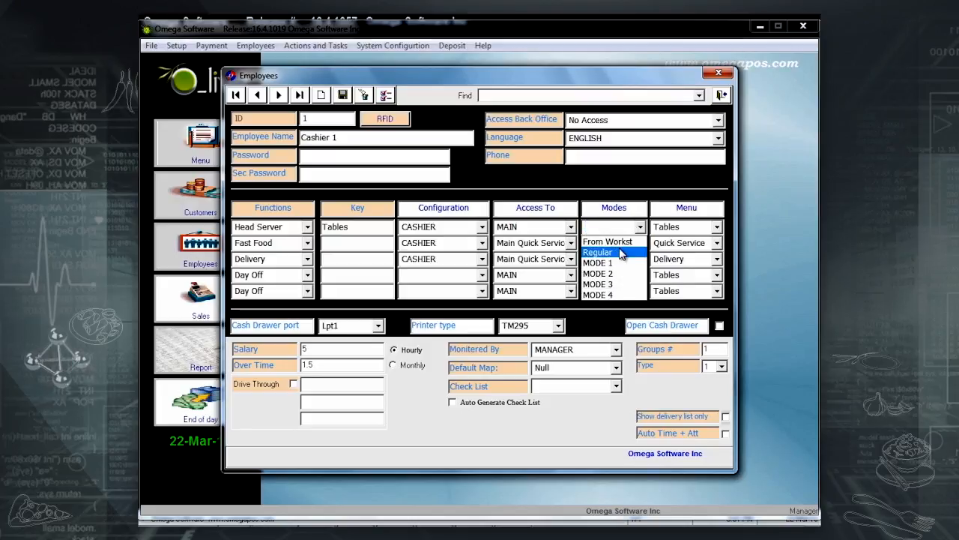
{"action": "left_click", "coordinate": [622, 242]}
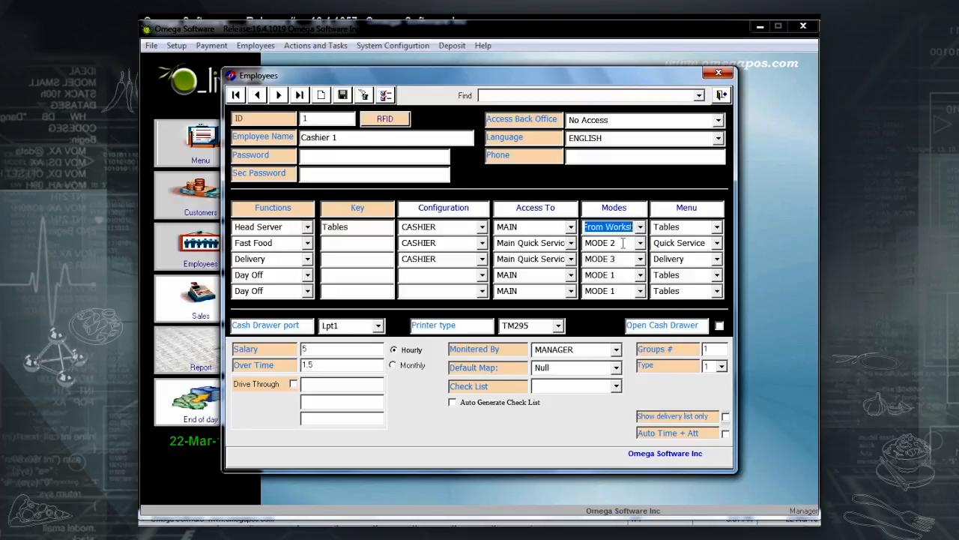
{"action": "left_click", "coordinate": [346, 101]}
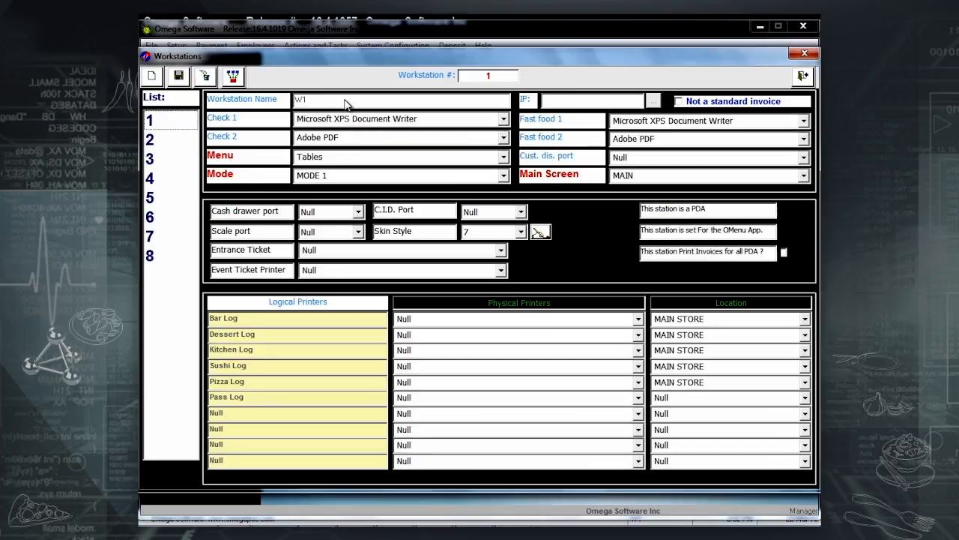
Keep workstation 1 on MODE 1 and switch workstation 2 to the Regular mode, saved.
{"action": "left_click", "coordinate": [184, 121]}
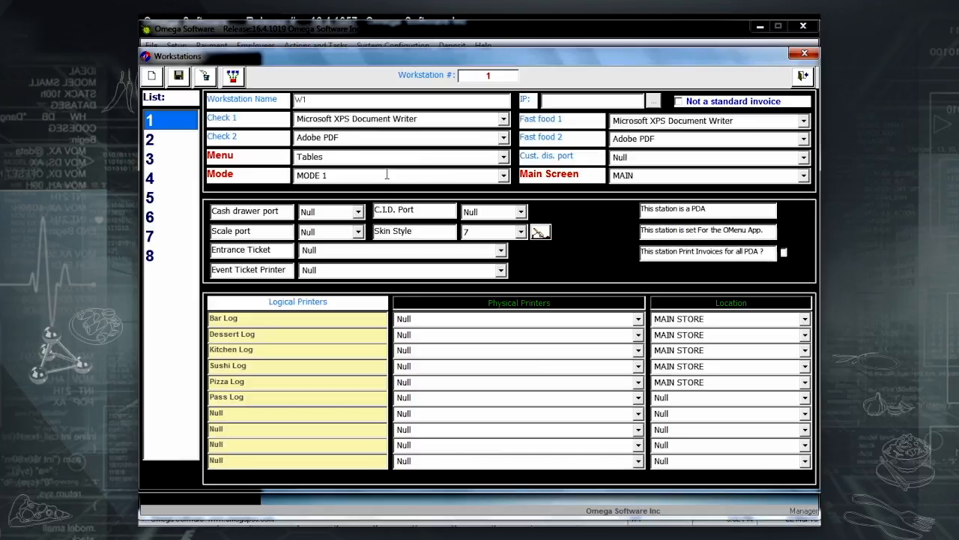
{"action": "left_click", "coordinate": [504, 175]}
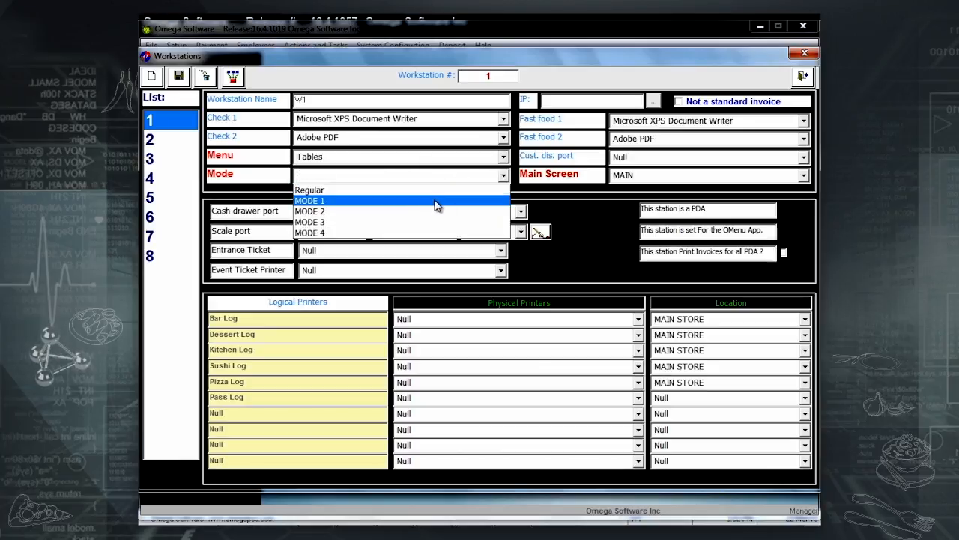
{"action": "left_click", "coordinate": [438, 202]}
{"action": "left_click", "coordinate": [158, 140]}
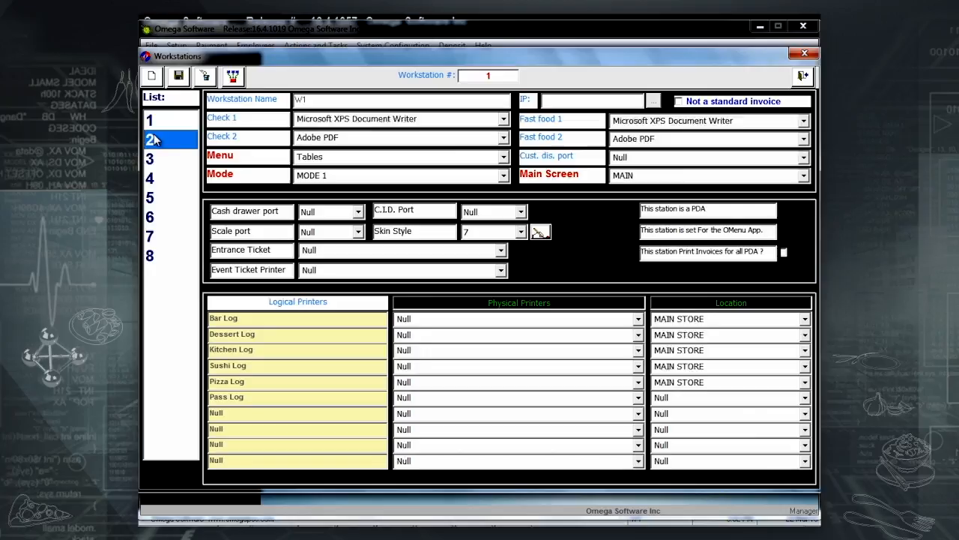
{"action": "left_click", "coordinate": [504, 175]}
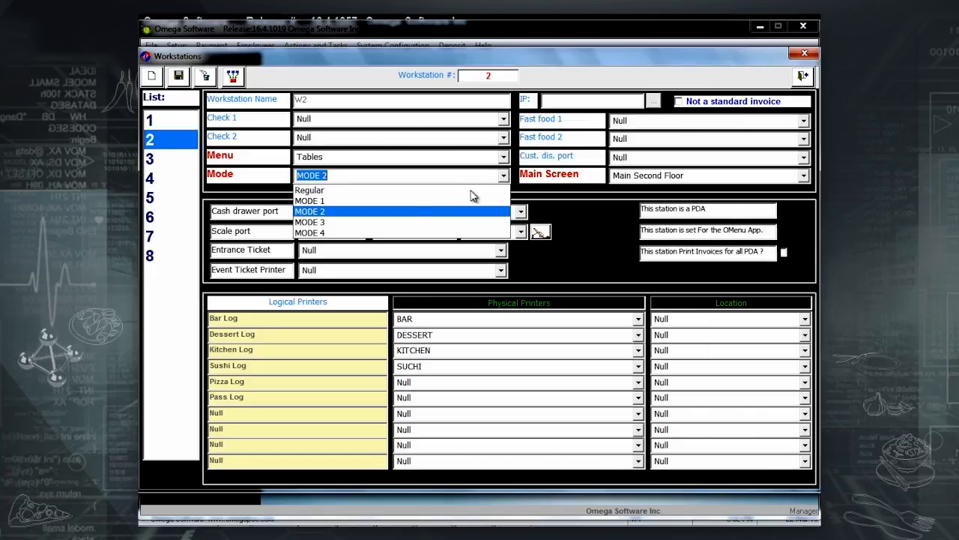
{"action": "left_click", "coordinate": [414, 193]}
{"action": "left_click", "coordinate": [179, 75]}
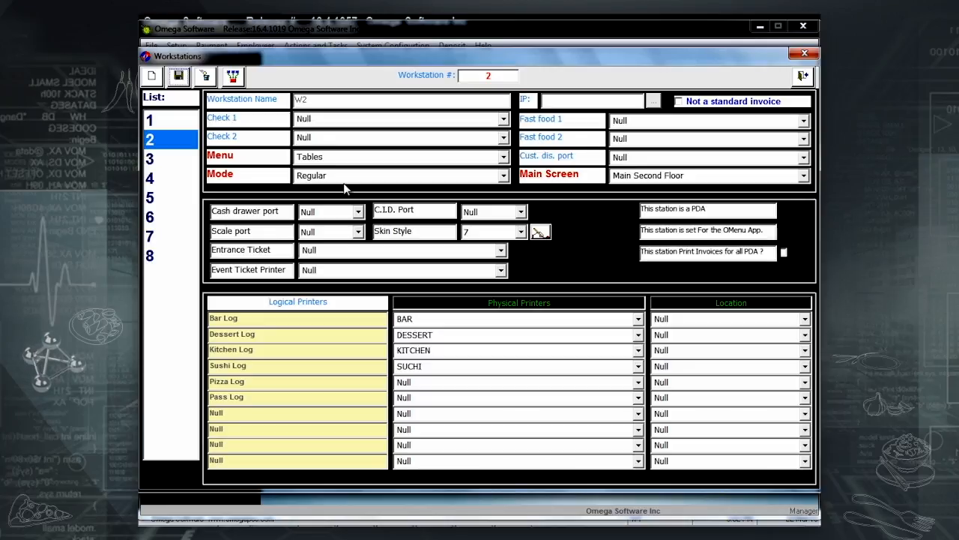
{"action": "left_click", "coordinate": [155, 124]}
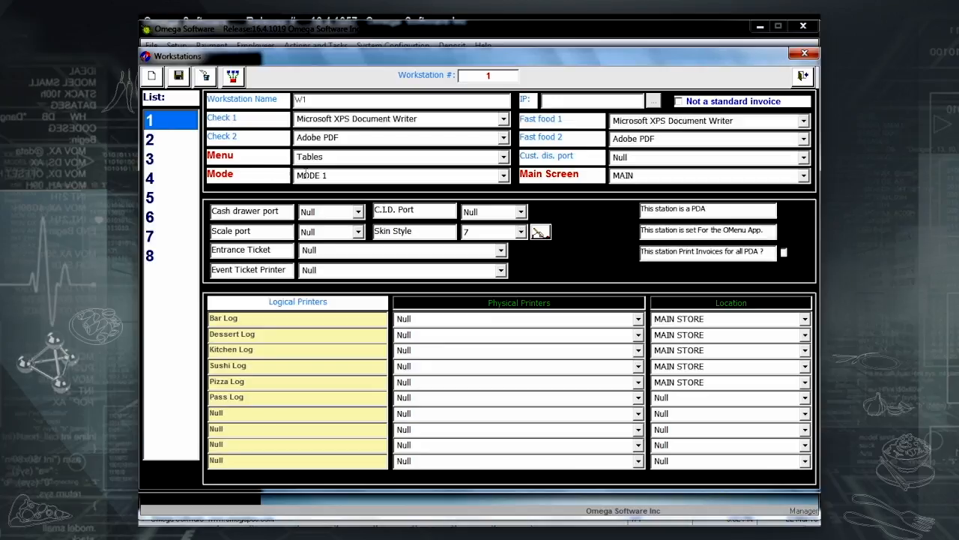
Reselect workstation 2 in the Workstations list.
{"action": "left_click", "coordinate": [149, 140]}
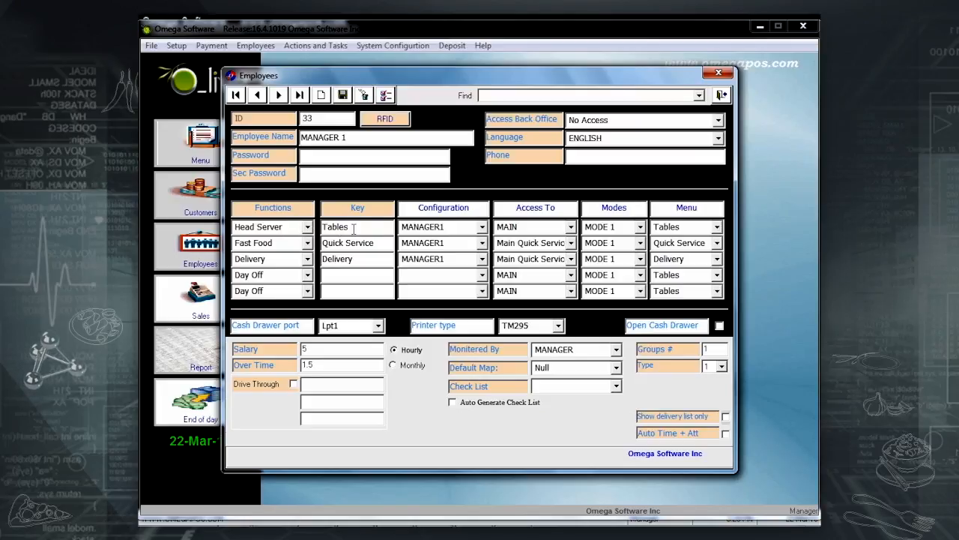
Keep the Tables menu on MANAGER 1's first function row.
{"action": "left_click", "coordinate": [715, 227]}
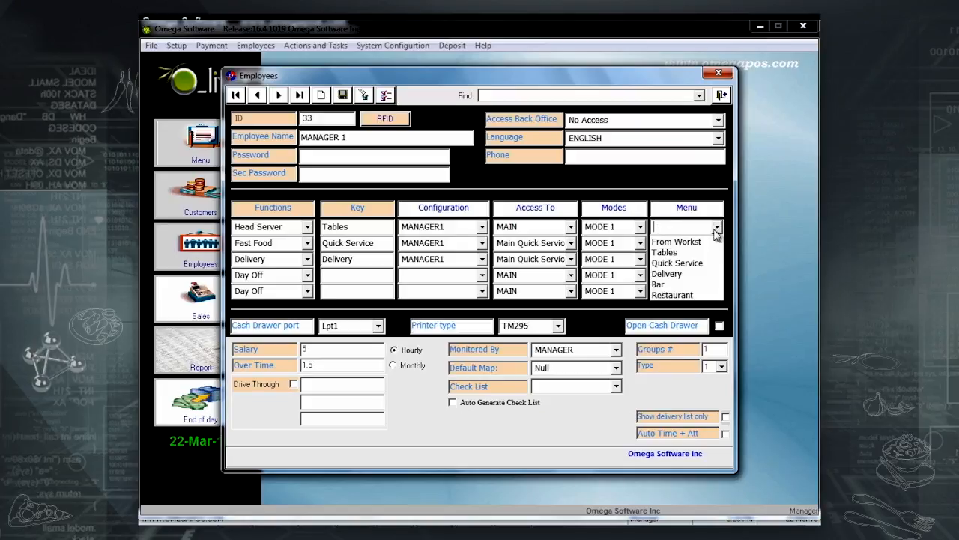
{"action": "left_click", "coordinate": [697, 253]}
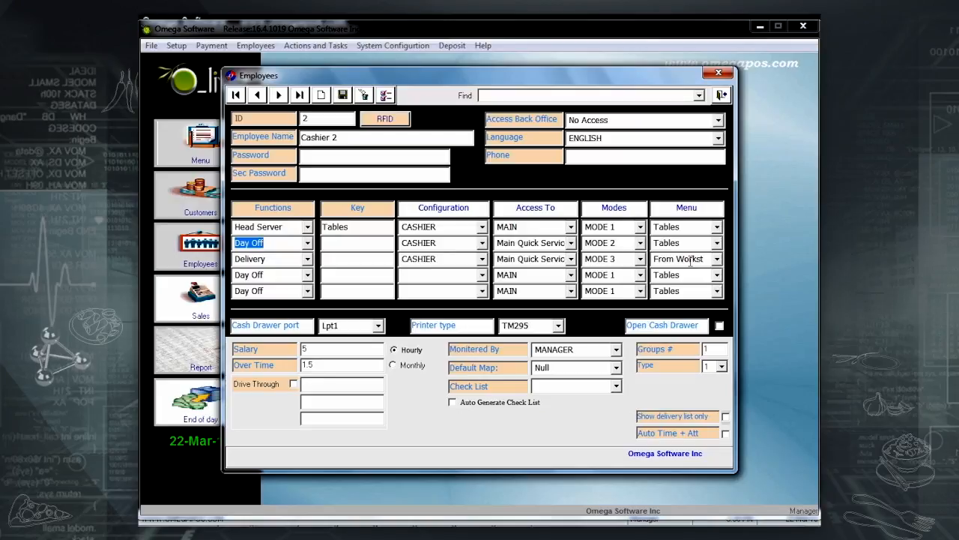
Make Cashier 2's second row a Head Server function and rename the first row's key to Restaurant.
{"action": "left_click", "coordinate": [308, 243]}
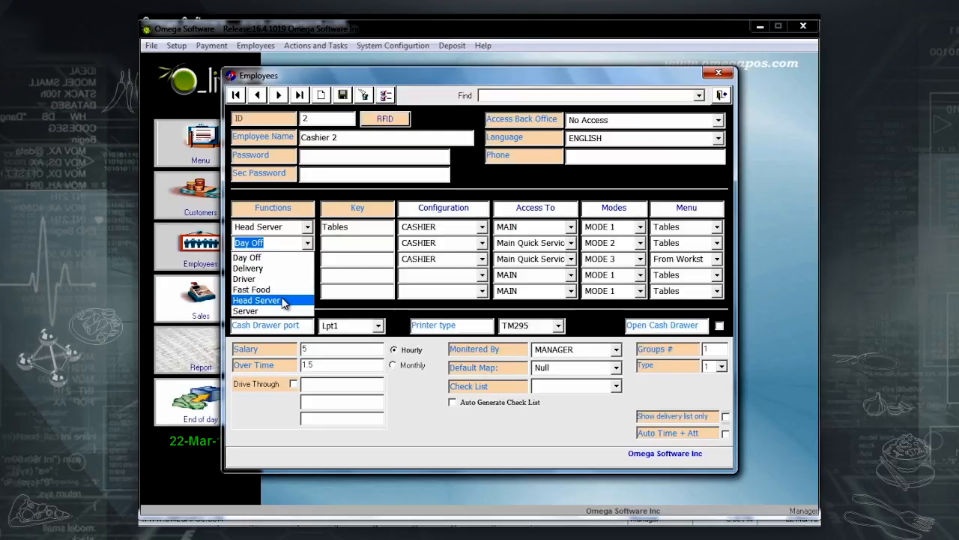
{"action": "left_click", "coordinate": [285, 300]}
{"action": "left_click", "coordinate": [337, 242]}
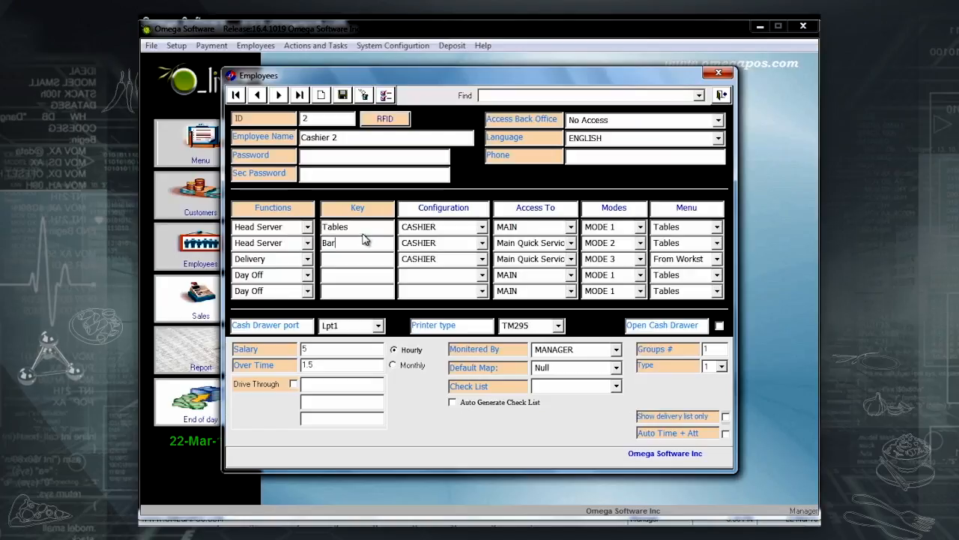
{"action": "left_click_drag", "start_coordinate": [366, 225], "coordinate": [230, 226]}
{"action": "type", "text": "Rest"}
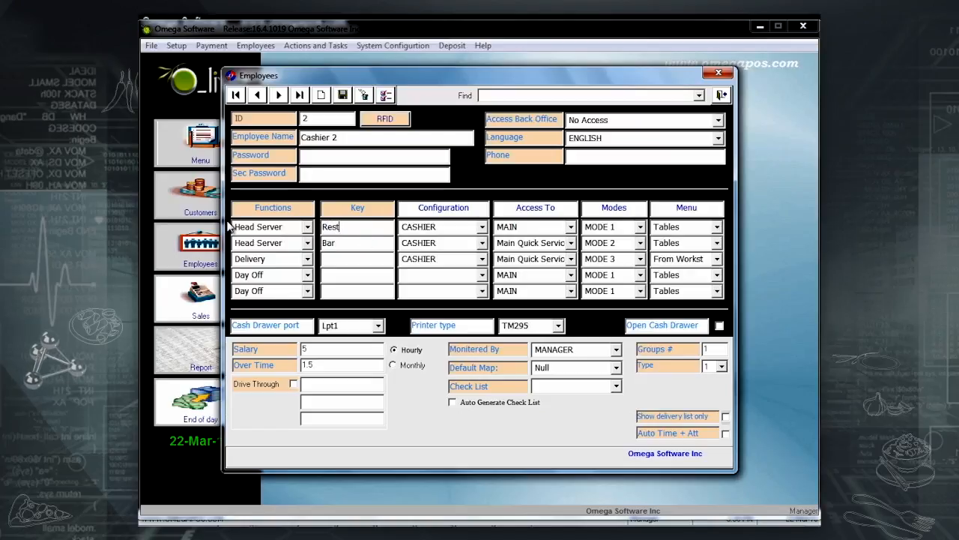
{"action": "type", "text": "aurant"}
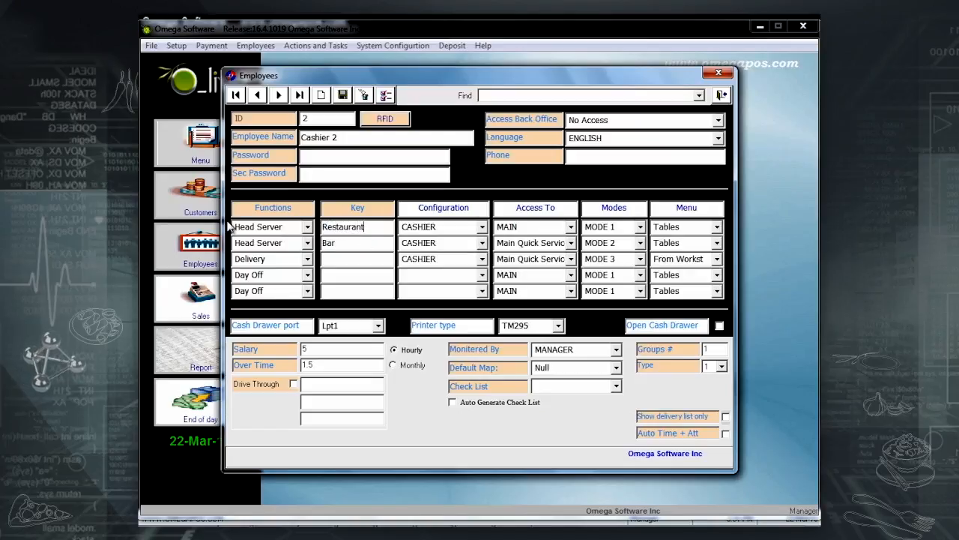
Give the second row MAIN access and the MODE 1 mode.
{"action": "left_click", "coordinate": [571, 243]}
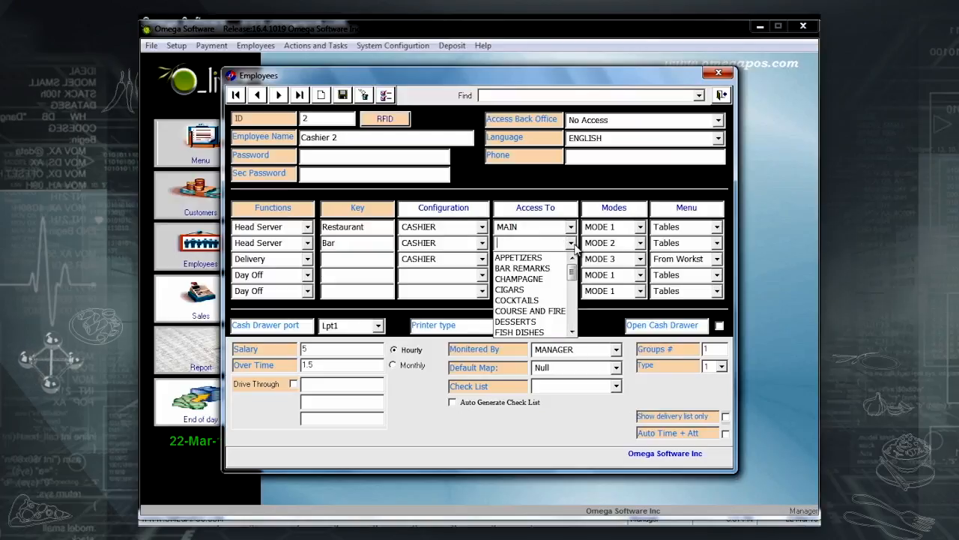
{"action": "type", "text": "m"}
{"action": "left_click", "coordinate": [553, 258]}
{"action": "left_click", "coordinate": [640, 244]}
{"action": "type", "text": "m"}
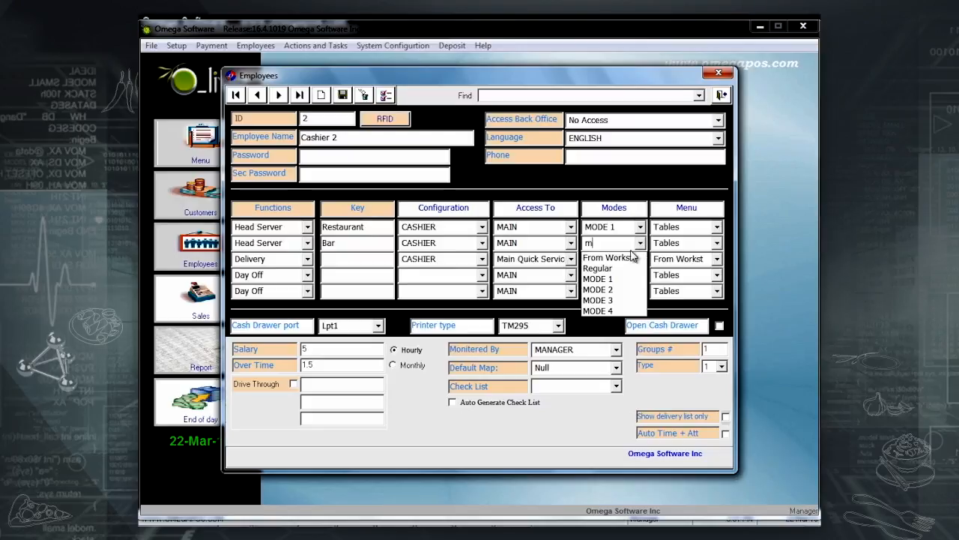
{"action": "left_click", "coordinate": [598, 279]}
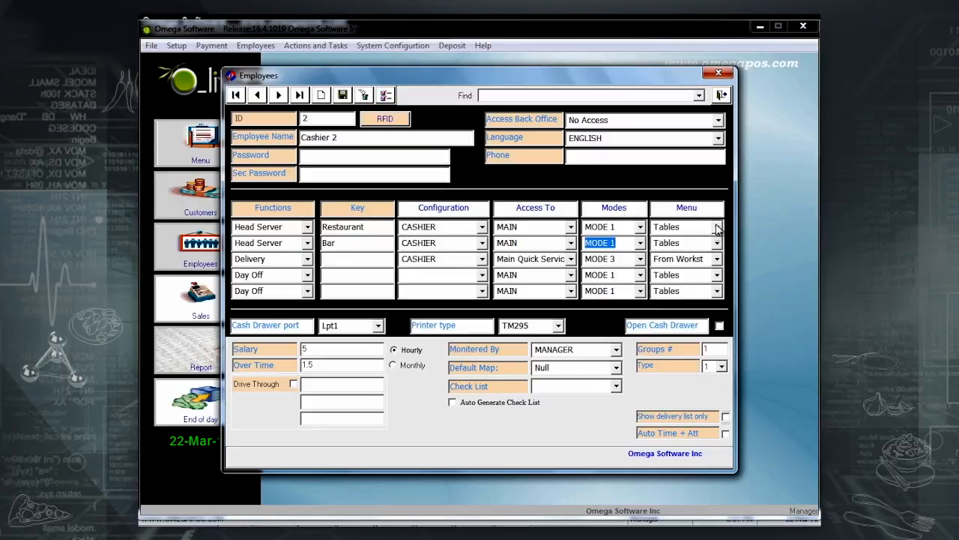
Assign the Bar menu to row 1 and Restaurant to row 2, then save Cashier 2.
{"action": "left_click", "coordinate": [717, 230]}
{"action": "left_click", "coordinate": [679, 287]}
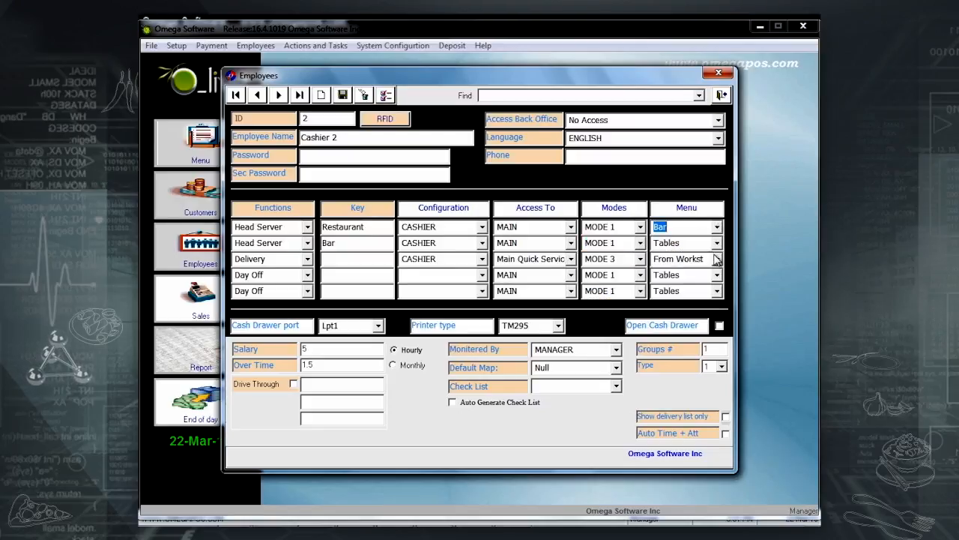
{"action": "left_click", "coordinate": [717, 243]}
{"action": "left_click", "coordinate": [678, 307]}
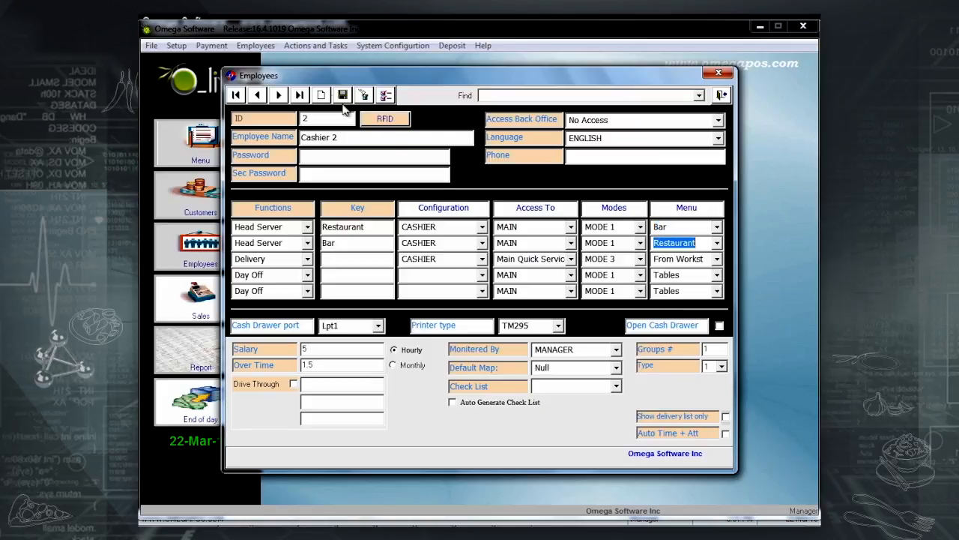
{"action": "left_click", "coordinate": [342, 94]}
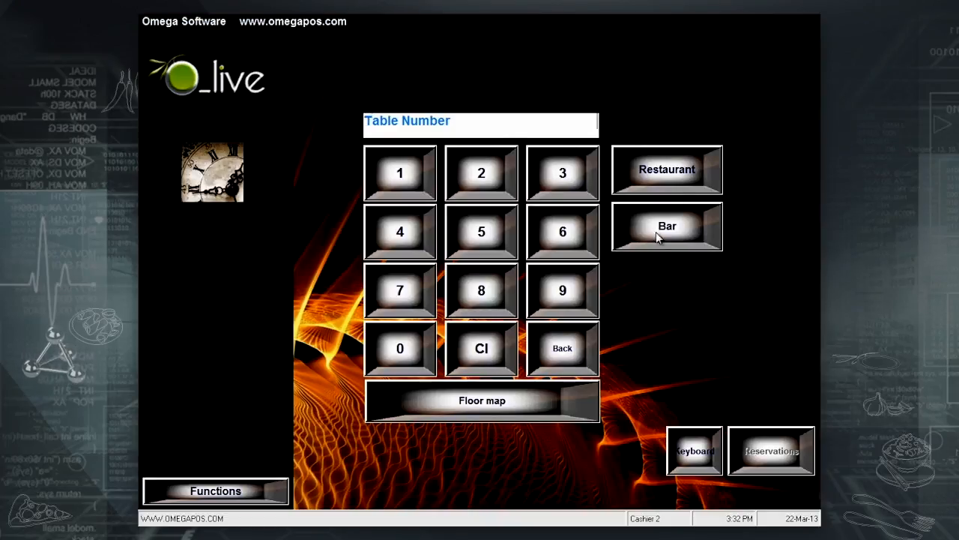
Open table 6 under Restaurant and pay it in cash, then start a Bar order for 2 customers.
{"action": "left_click", "coordinate": [576, 237]}
{"action": "left_click", "coordinate": [652, 184]}
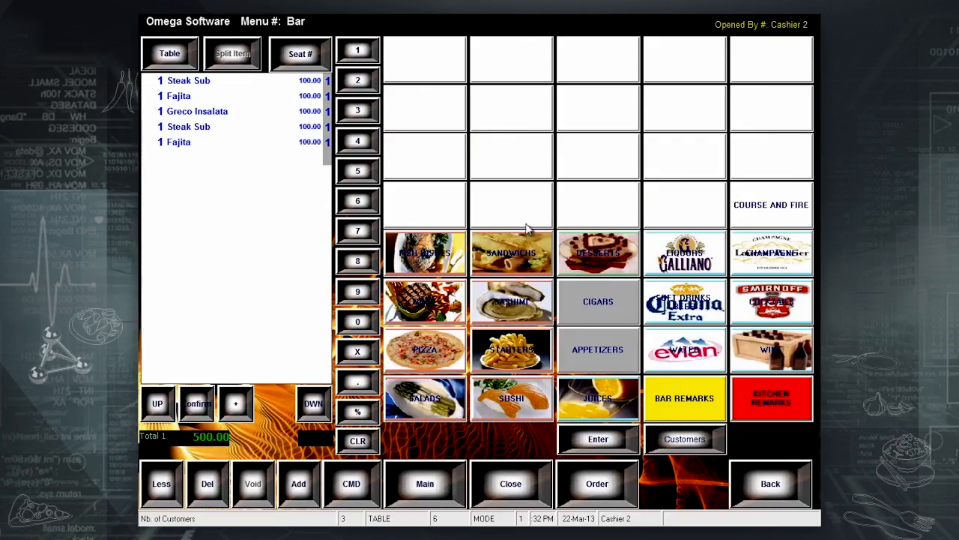
{"action": "left_click", "coordinate": [532, 490]}
{"action": "left_click", "coordinate": [757, 67]}
{"action": "left_click", "coordinate": [638, 247]}
{"action": "left_click", "coordinate": [481, 157]}
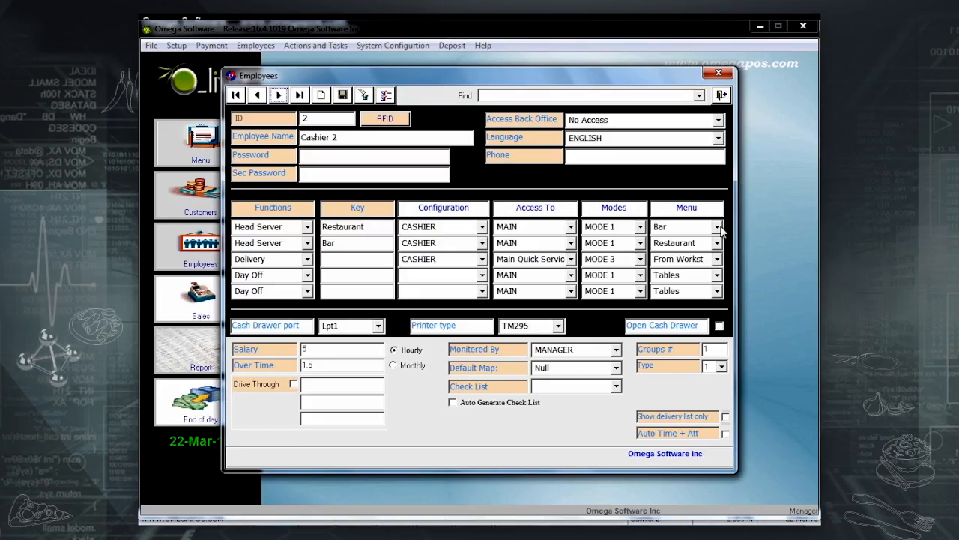
Set both of Cashier 2's rows to take their menus From Workst.
{"action": "left_click", "coordinate": [718, 226]}
{"action": "left_click", "coordinate": [712, 241]}
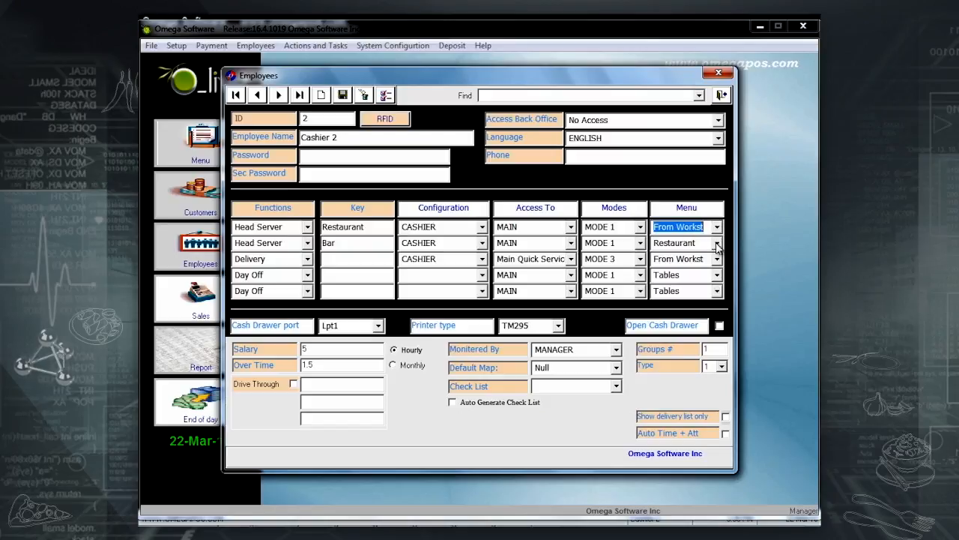
{"action": "left_click", "coordinate": [718, 244]}
{"action": "left_click", "coordinate": [690, 260]}
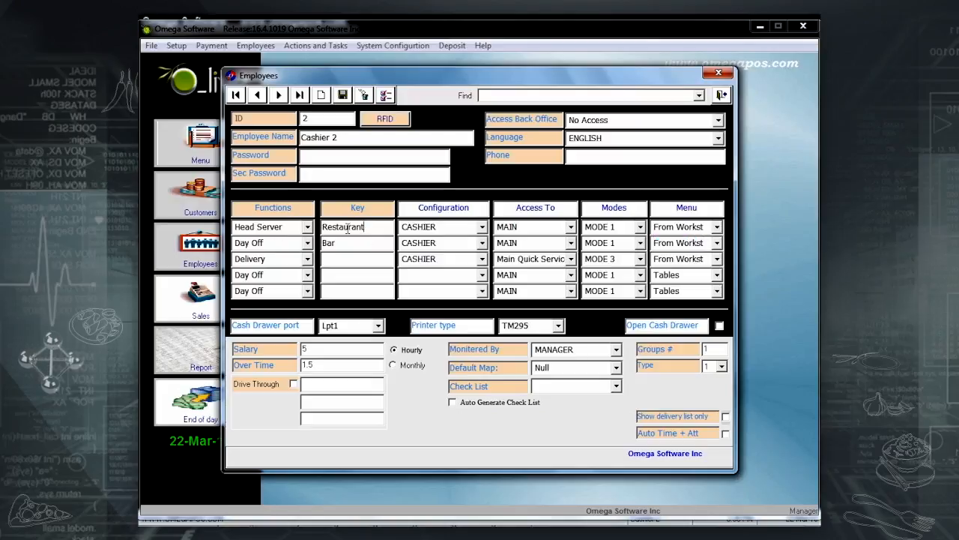
Rename the first row's key to Tables and clear the second row's Bar key.
{"action": "left_click_drag", "start_coordinate": [366, 227], "coordinate": [137, 238]}
{"action": "type", "text": "Tables"}
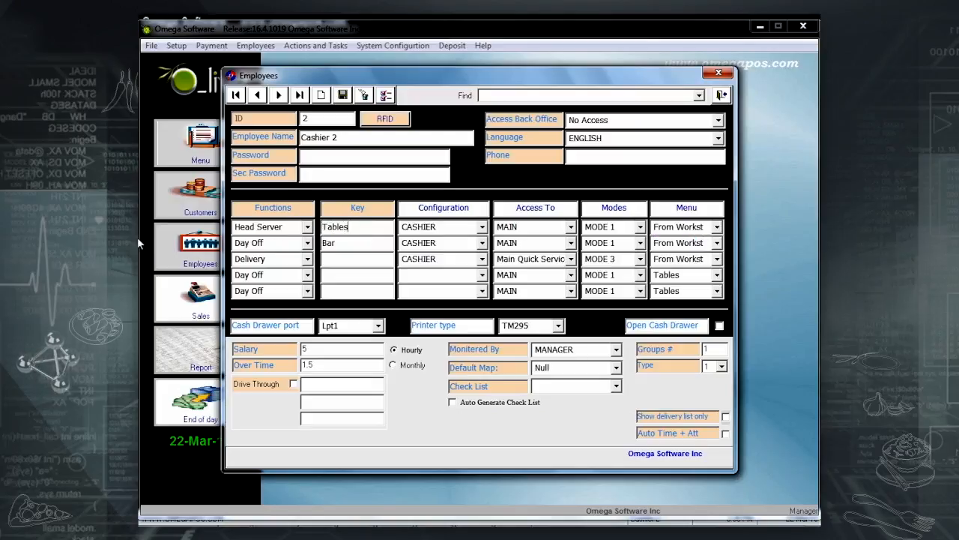
{"action": "left_click_drag", "start_coordinate": [364, 245], "coordinate": [242, 246]}
{"action": "key", "text": "BackSpace"}
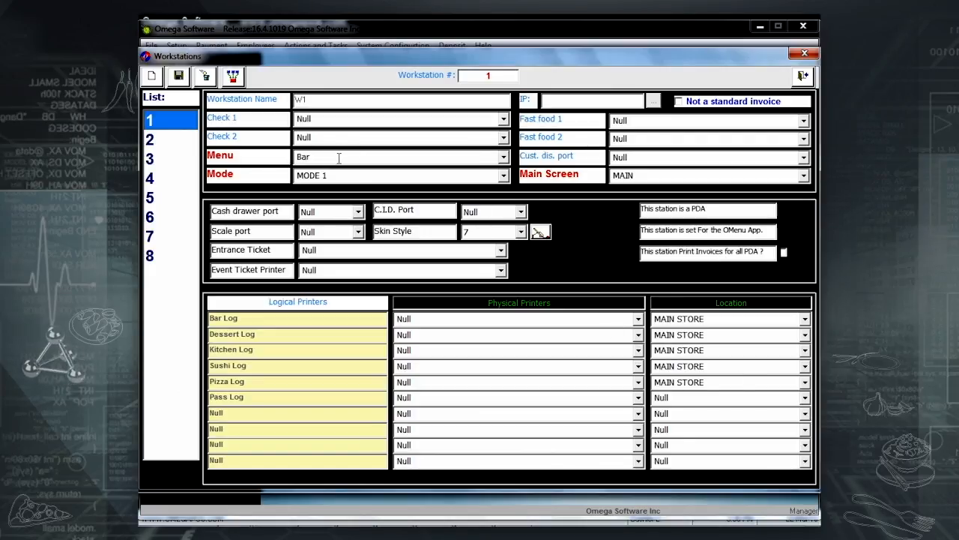
Review workstation 2's settings, comparing them against workstation 1's.
{"action": "left_click", "coordinate": [150, 148]}
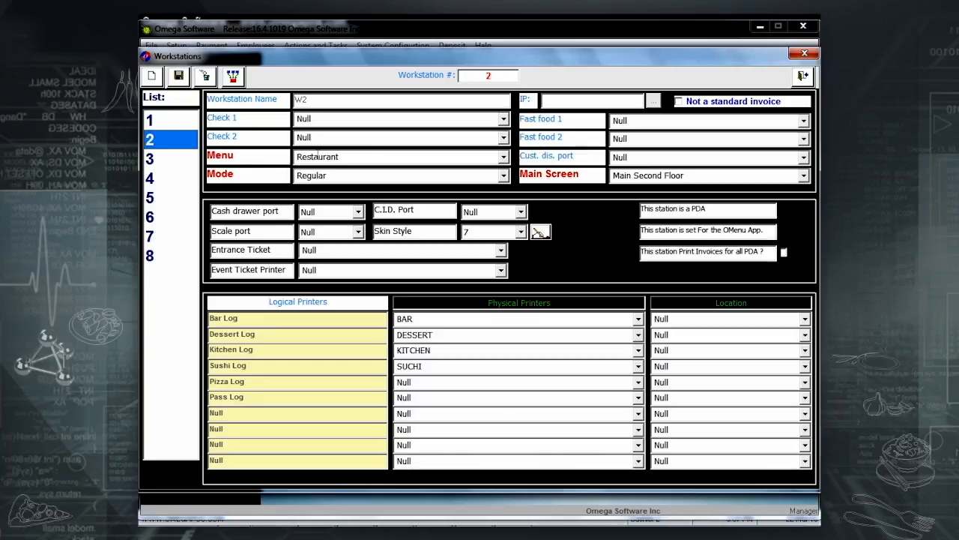
{"action": "left_click", "coordinate": [184, 122]}
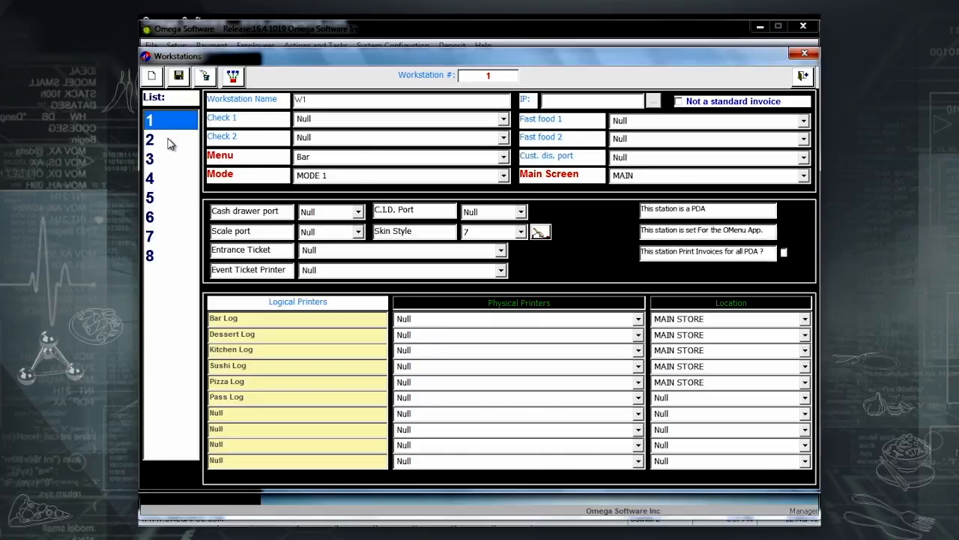
{"action": "left_click", "coordinate": [169, 142]}
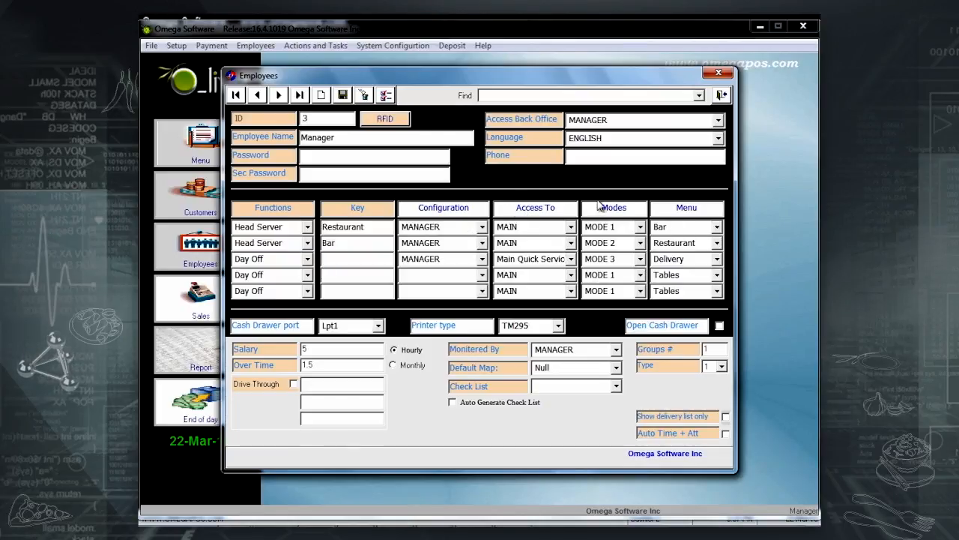
Apply the Manager's Bar, Restaurant, Delivery and Tables menus to all employees using key YES, then check Cashier 2.
{"action": "left_click", "coordinate": [686, 216]}
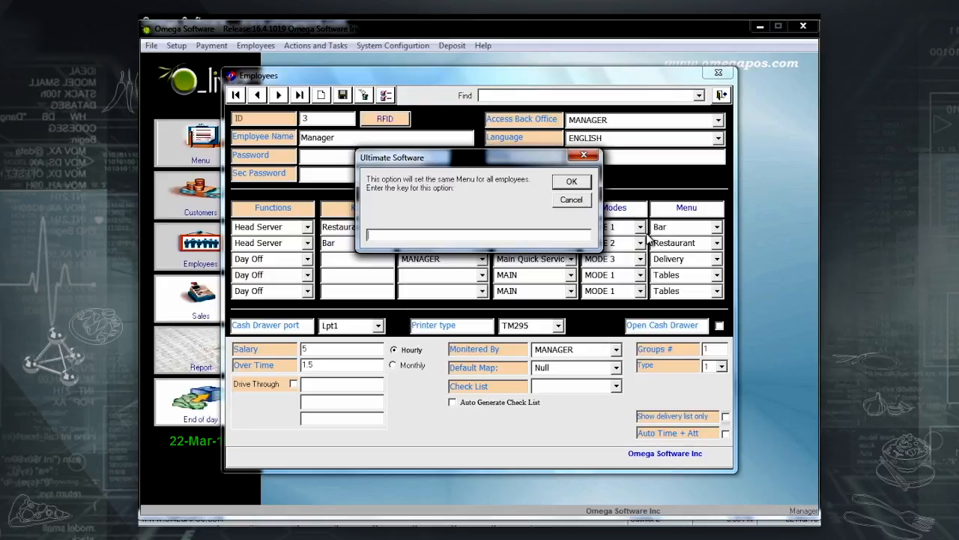
{"action": "type", "text": "YES"}
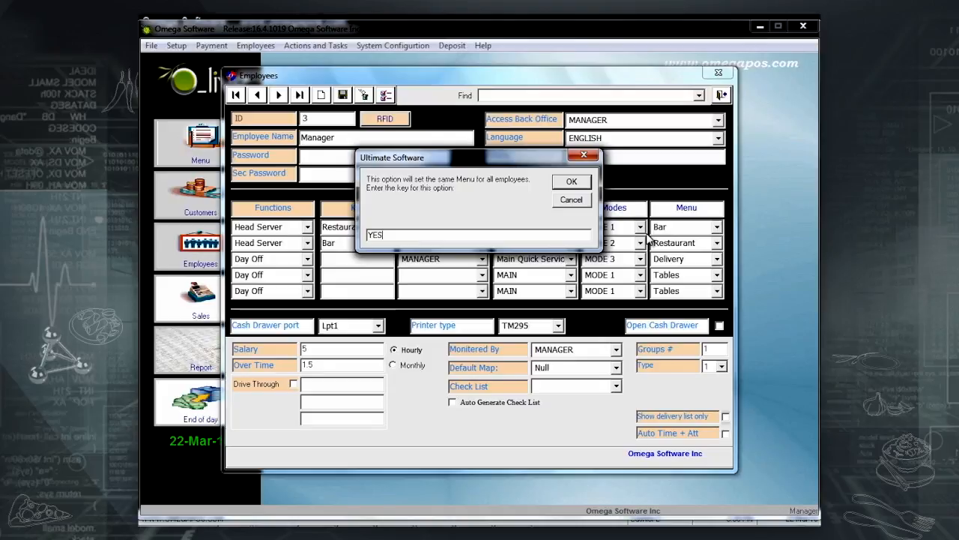
{"action": "key", "text": "Return"}
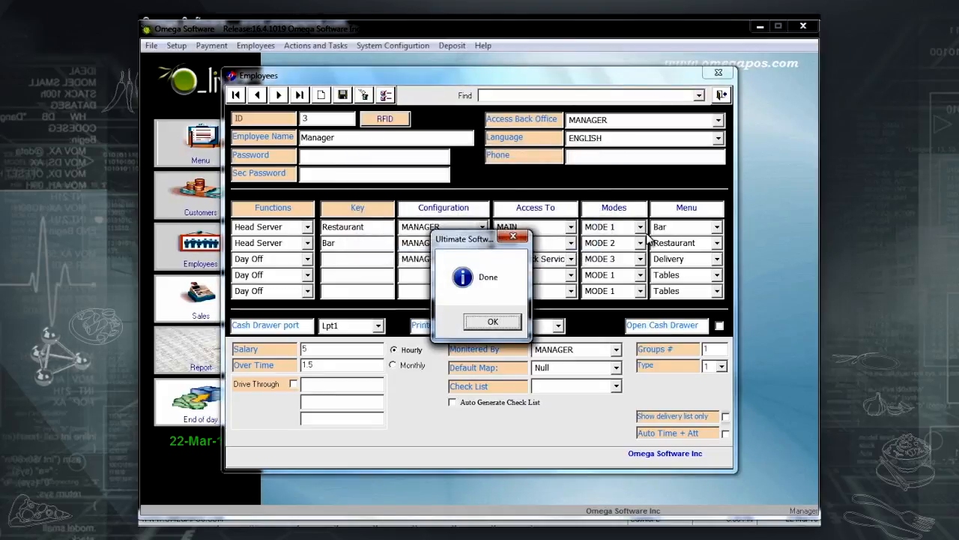
{"action": "key", "text": "Return"}
{"action": "left_click", "coordinate": [279, 97]}
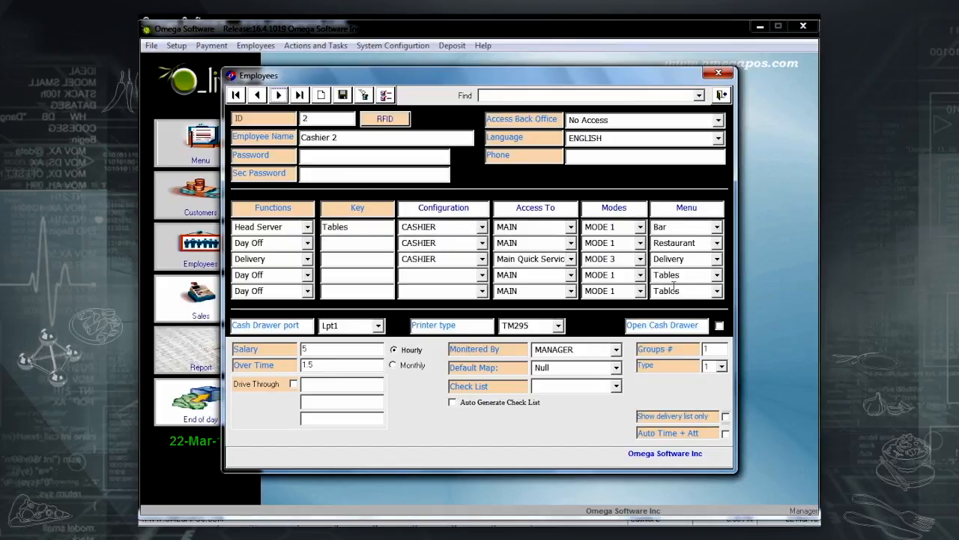
Set the Manager's default map to Main Floor and save.
{"action": "left_click", "coordinate": [278, 95]}
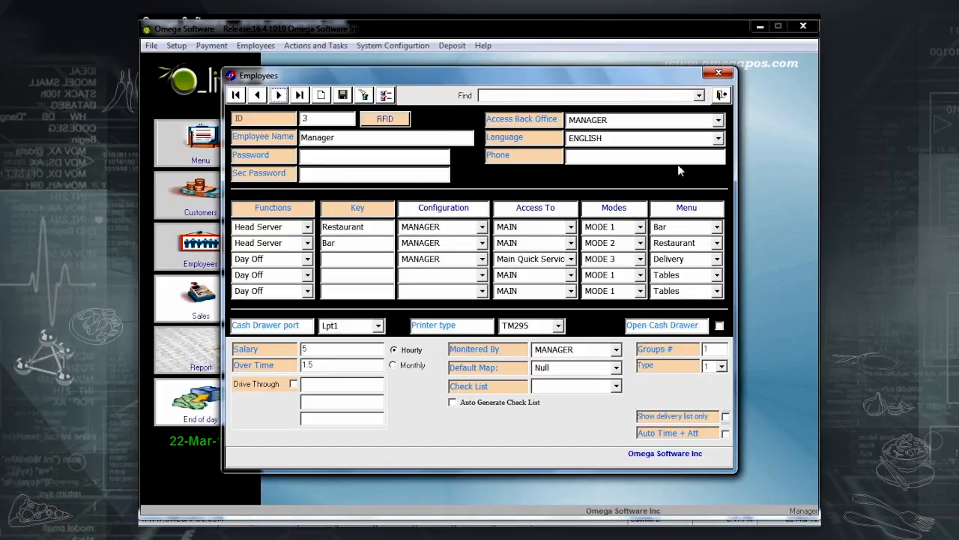
{"action": "left_click", "coordinate": [616, 368]}
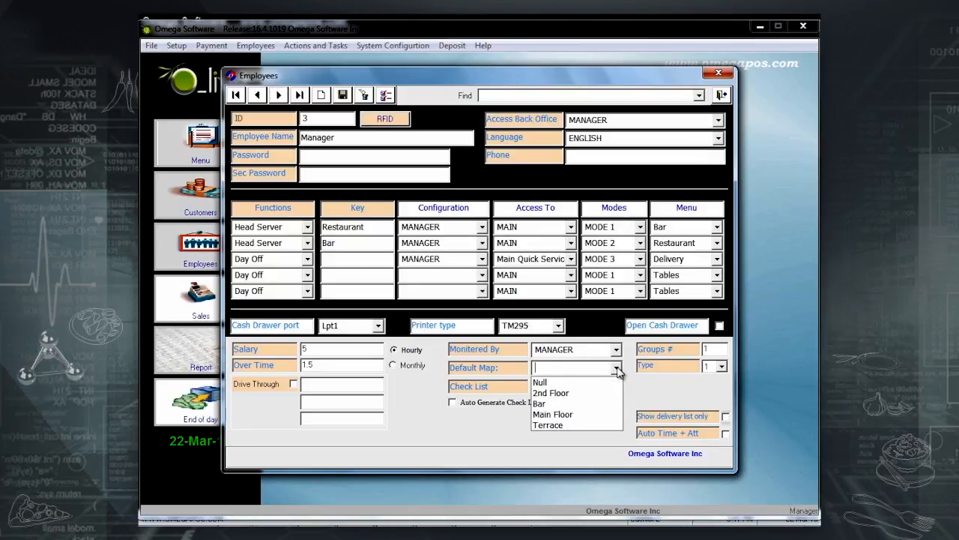
{"action": "left_click", "coordinate": [587, 417]}
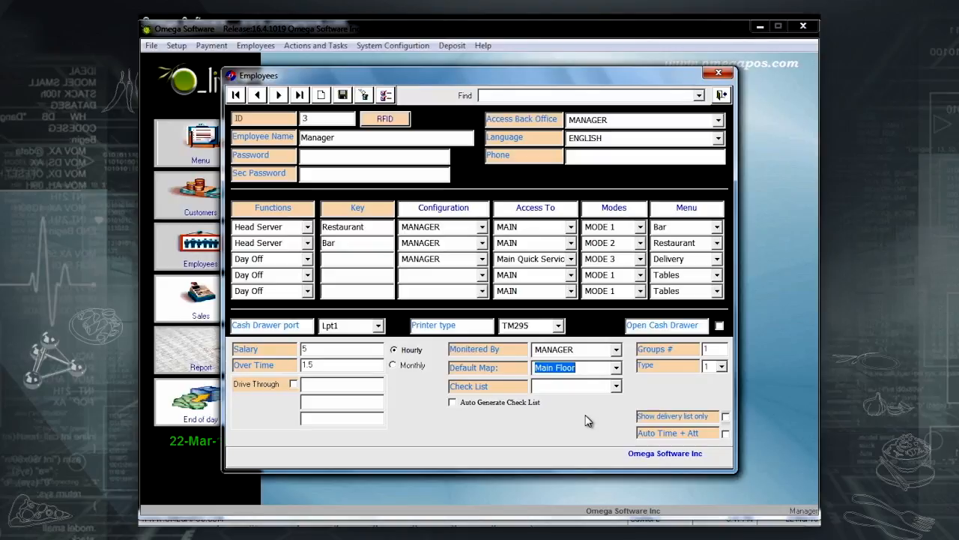
{"action": "left_click", "coordinate": [347, 102]}
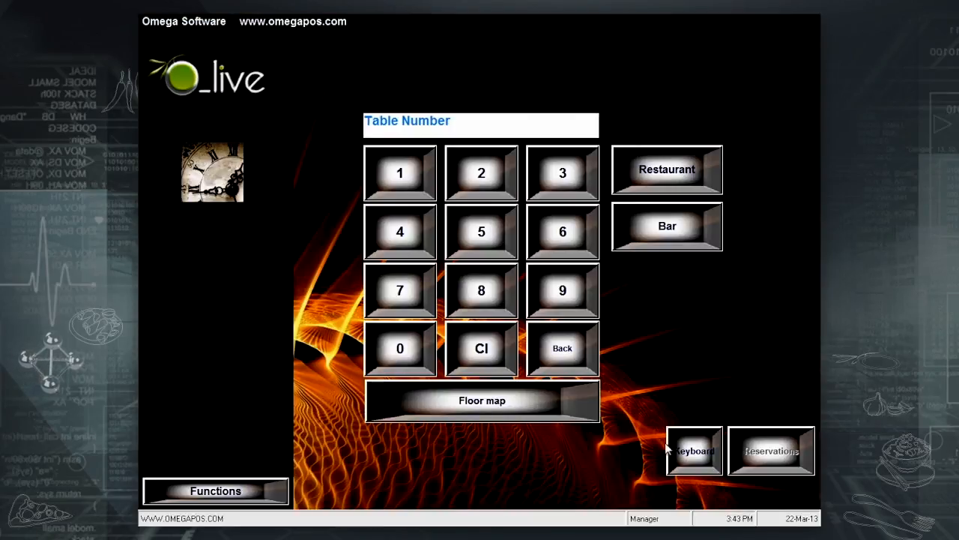
Check the sales screen's floor map opens on Main Floor, with 2nd Floor still available.
{"action": "left_click", "coordinate": [527, 413]}
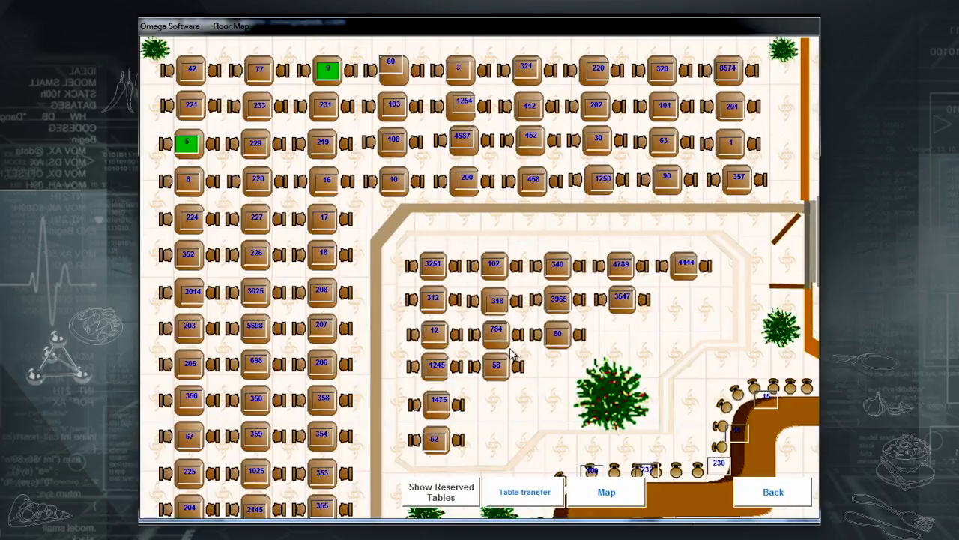
{"action": "left_click", "coordinate": [609, 494]}
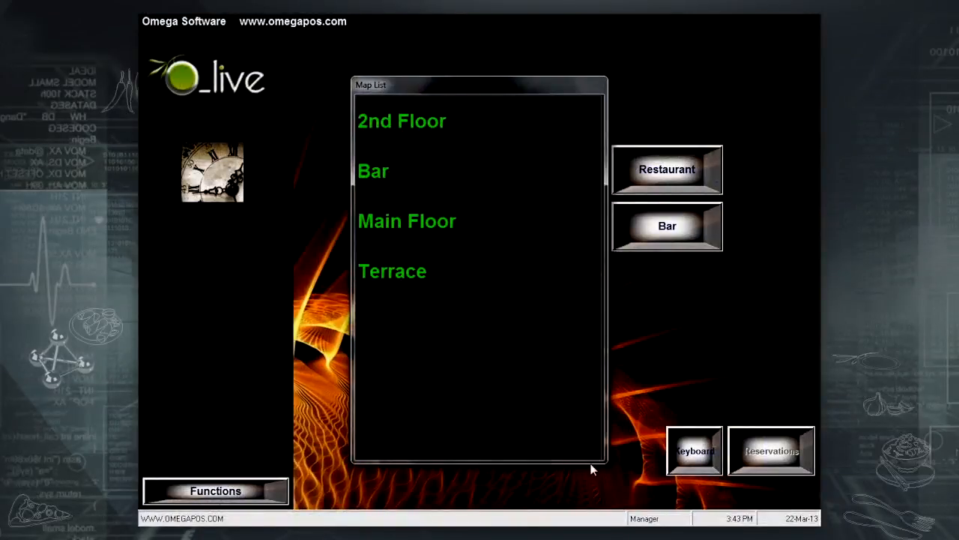
{"action": "left_click", "coordinate": [464, 127]}
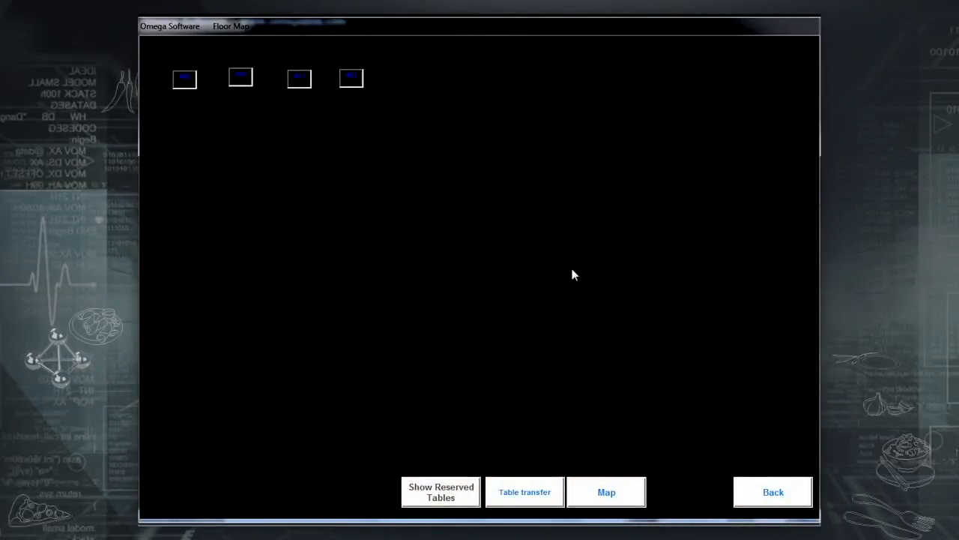
{"action": "left_click", "coordinate": [769, 492]}
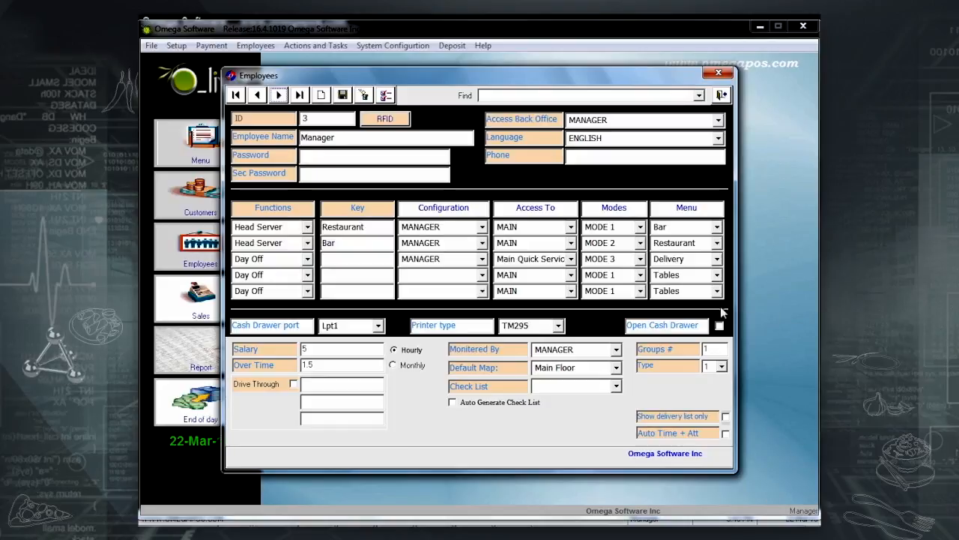
Add the Bar map to the Manager's restricted maps and save.
{"action": "left_click", "coordinate": [387, 95]}
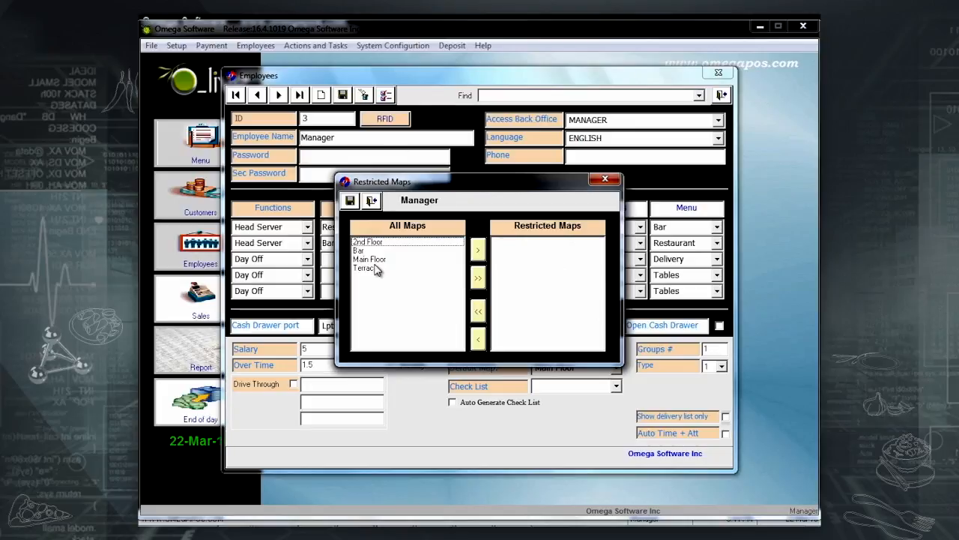
{"action": "left_click", "coordinate": [379, 251]}
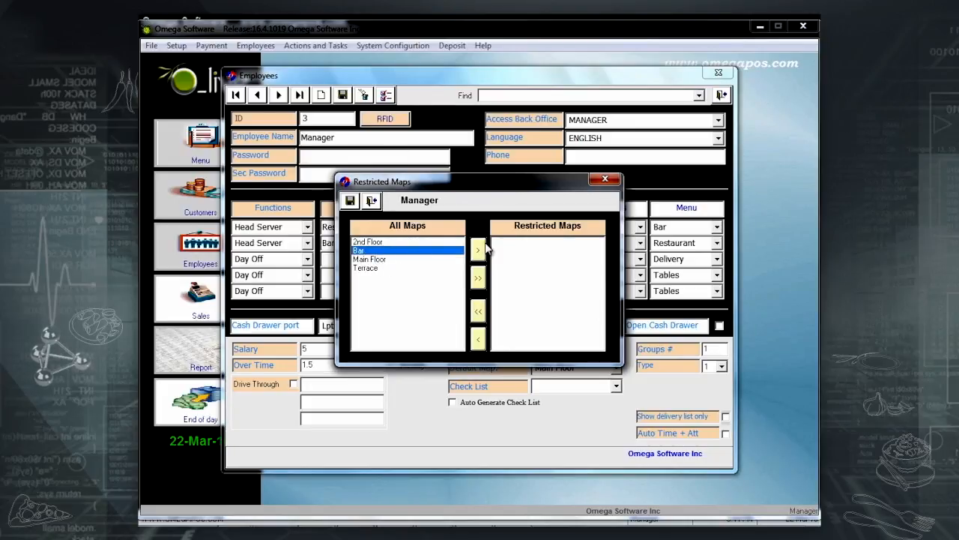
{"action": "left_click", "coordinate": [478, 250]}
{"action": "left_click", "coordinate": [350, 201]}
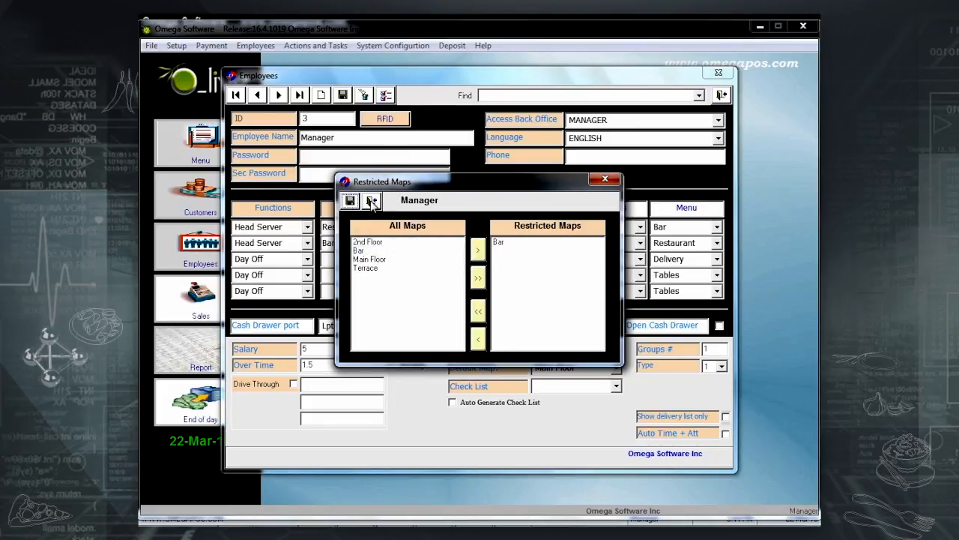
{"action": "left_click", "coordinate": [378, 205]}
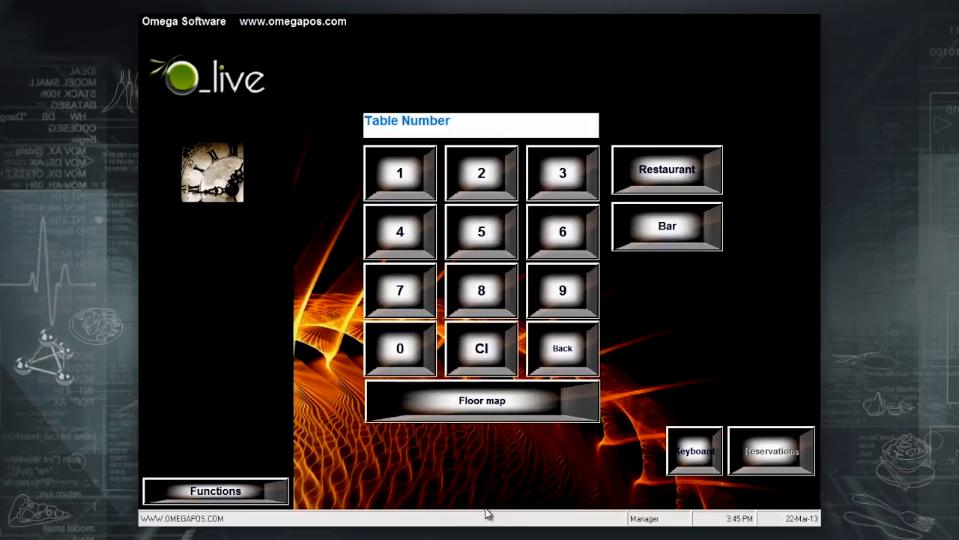
Confirm Bar no longer appears in the map list, then punch Cashier 1 in.
{"action": "left_click", "coordinate": [509, 412]}
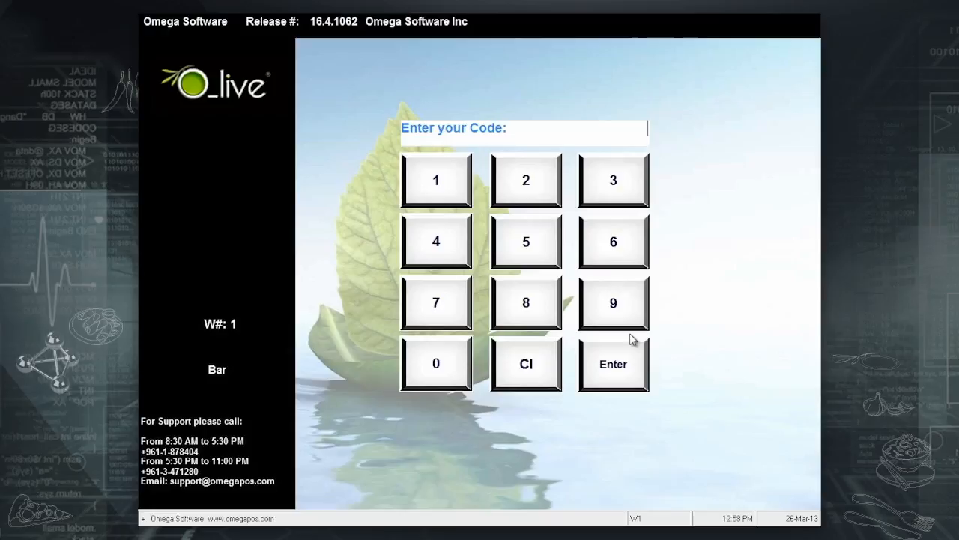
{"action": "left_click", "coordinate": [433, 193]}
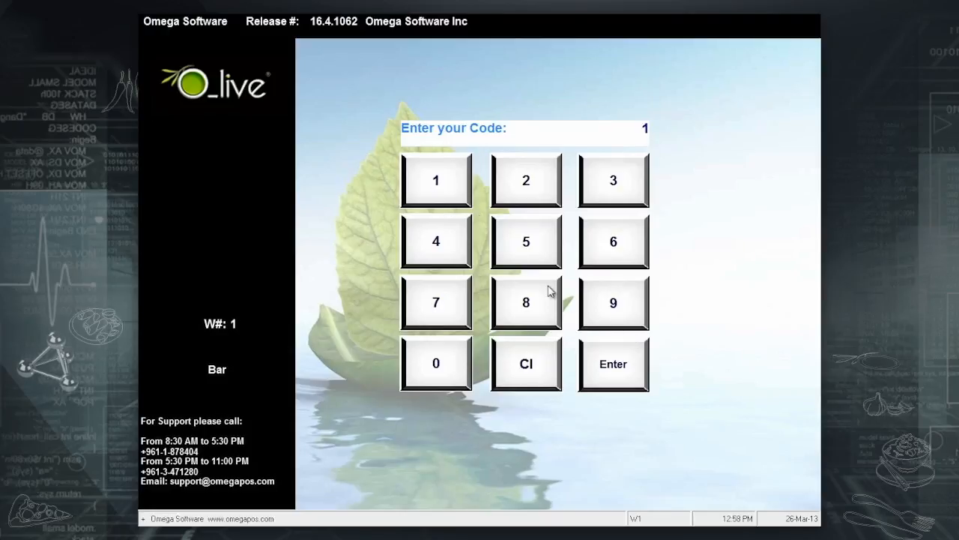
{"action": "left_click", "coordinate": [621, 385]}
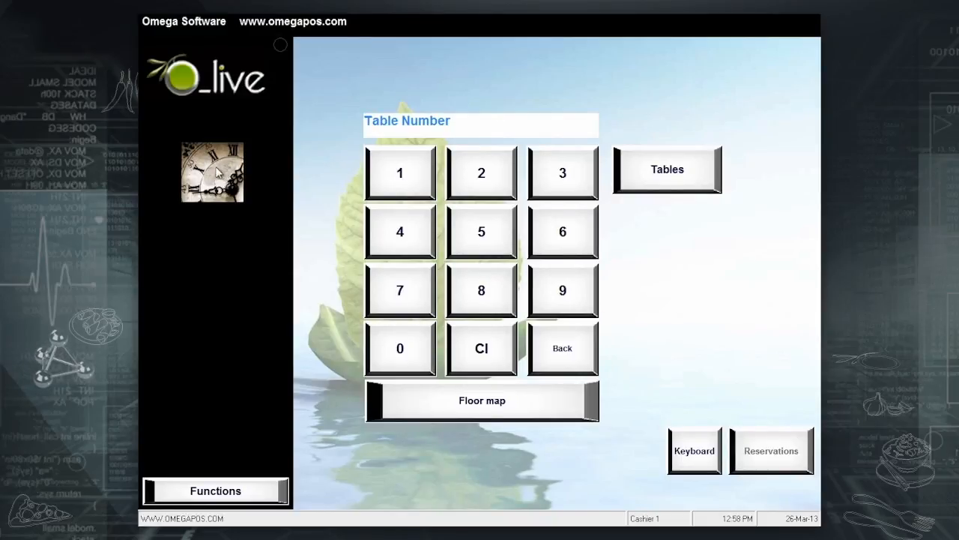
{"action": "left_click", "coordinate": [227, 189]}
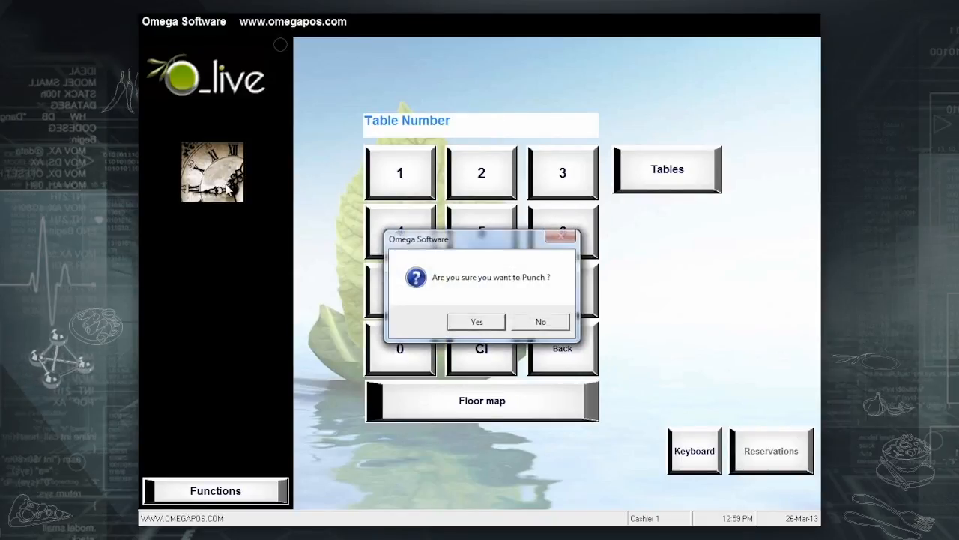
{"action": "left_click", "coordinate": [489, 322]}
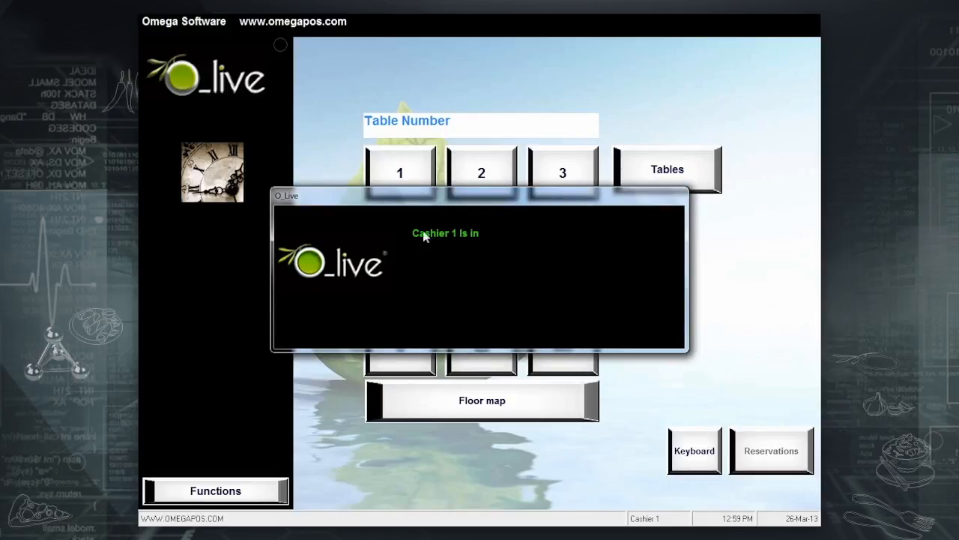
{"action": "left_click", "coordinate": [461, 183]}
{"action": "left_click", "coordinate": [624, 361]}
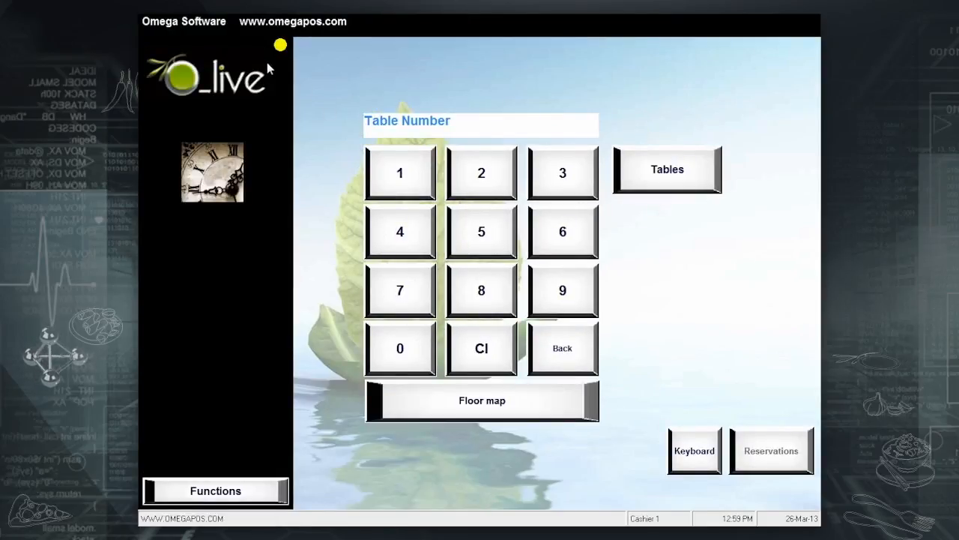
Log Cashier 1 back in and punch out, returning to the Table Number screen.
{"action": "left_click", "coordinate": [567, 351]}
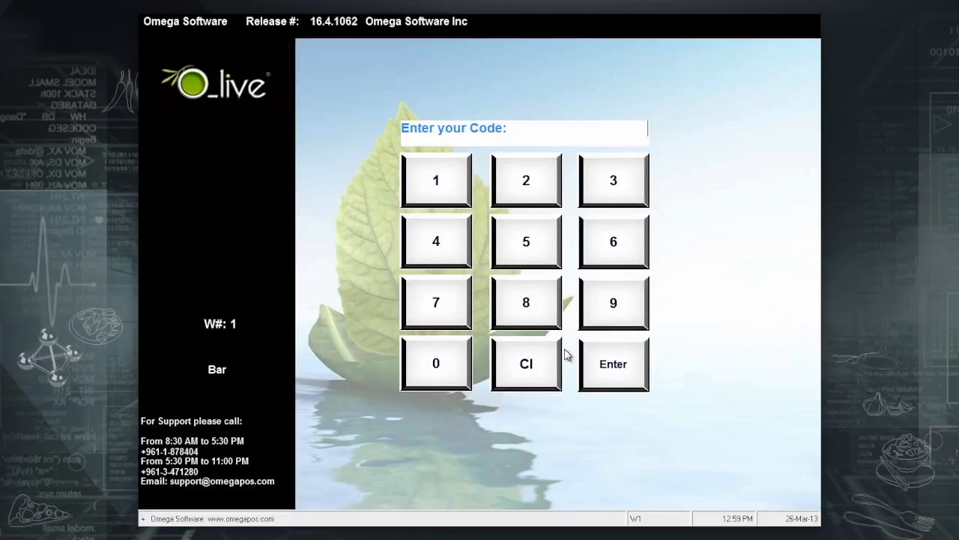
{"action": "left_click", "coordinate": [432, 177]}
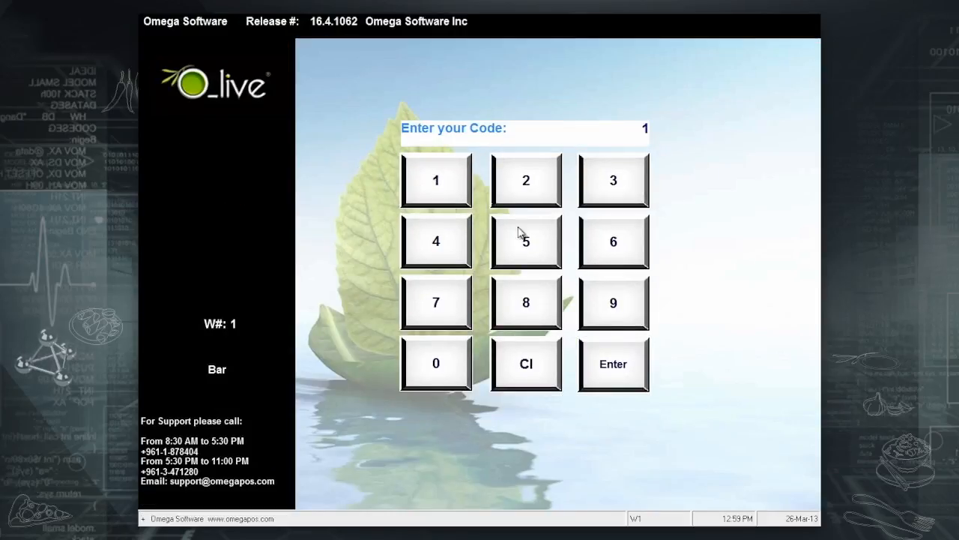
{"action": "left_click", "coordinate": [604, 367]}
{"action": "left_click", "coordinate": [243, 183]}
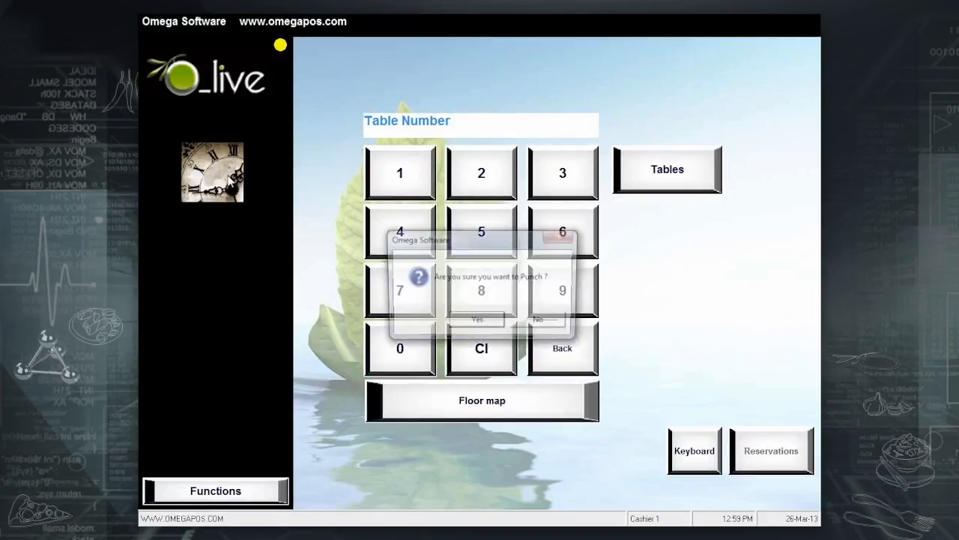
{"action": "left_click", "coordinate": [479, 321]}
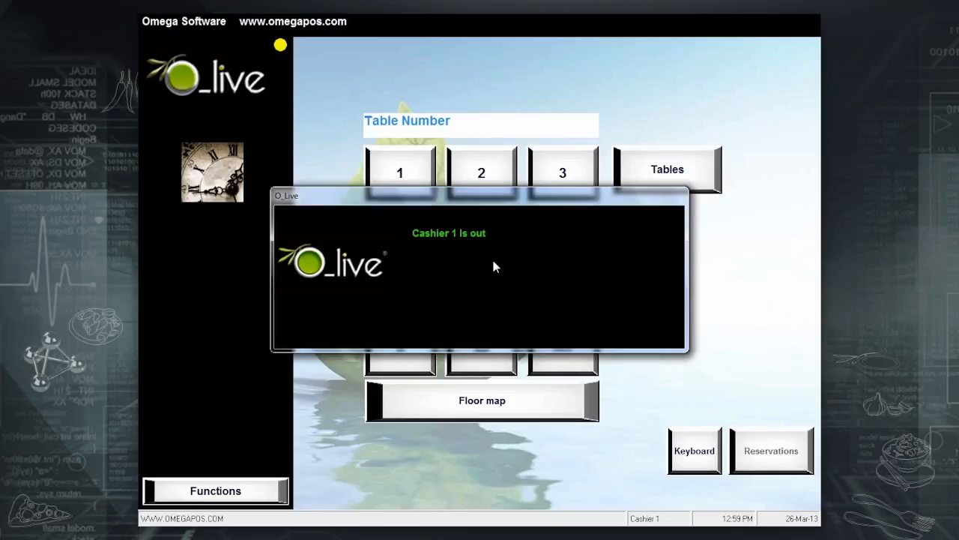
{"action": "left_click", "coordinate": [439, 182]}
{"action": "left_click", "coordinate": [645, 388]}
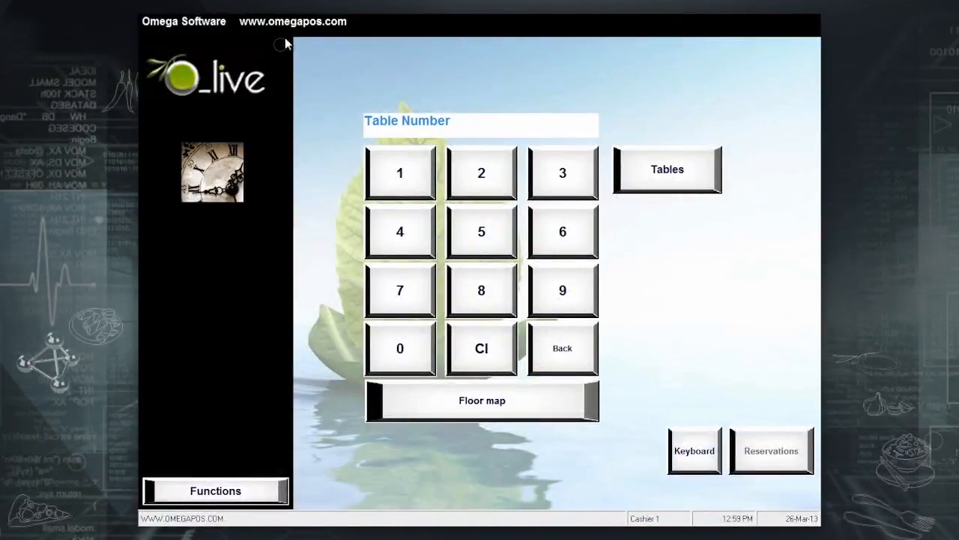
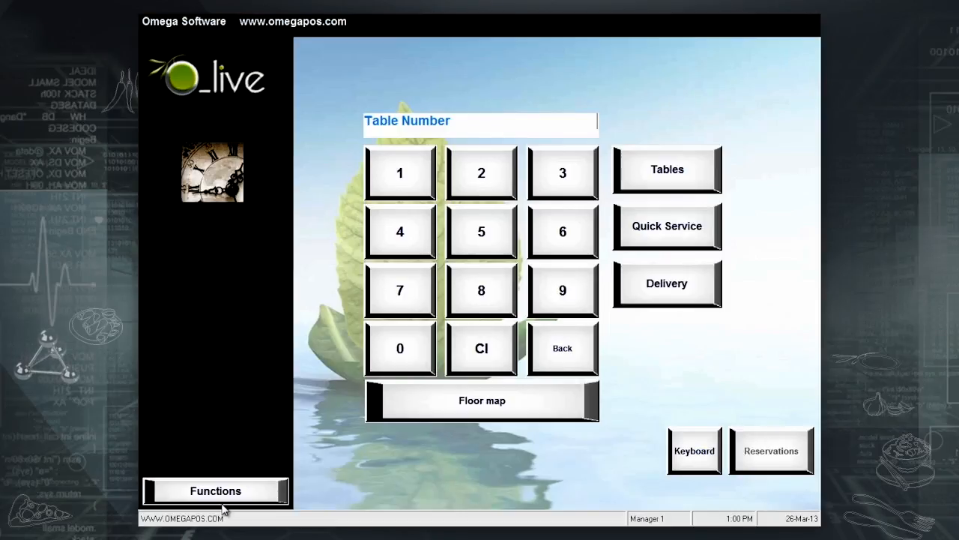
Print the Labor Cost report for 26-Mar-13, hours 13 to 14, from Main Reading.
{"action": "left_click", "coordinate": [227, 497]}
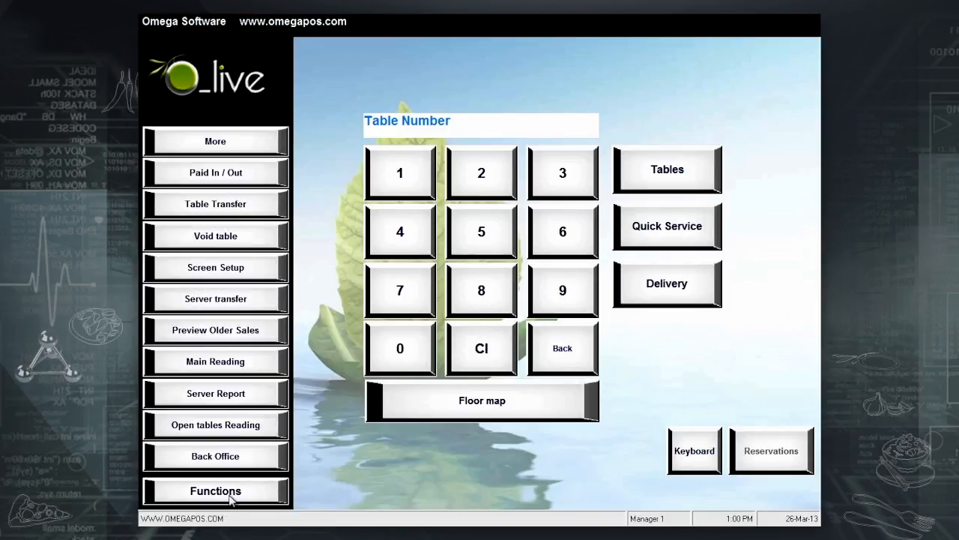
{"action": "left_click", "coordinate": [241, 363]}
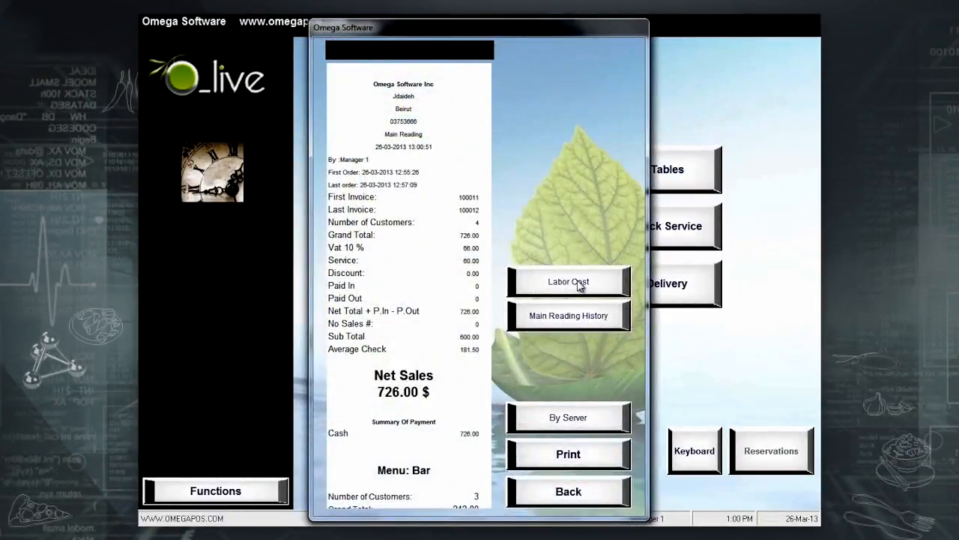
{"action": "left_click", "coordinate": [575, 282]}
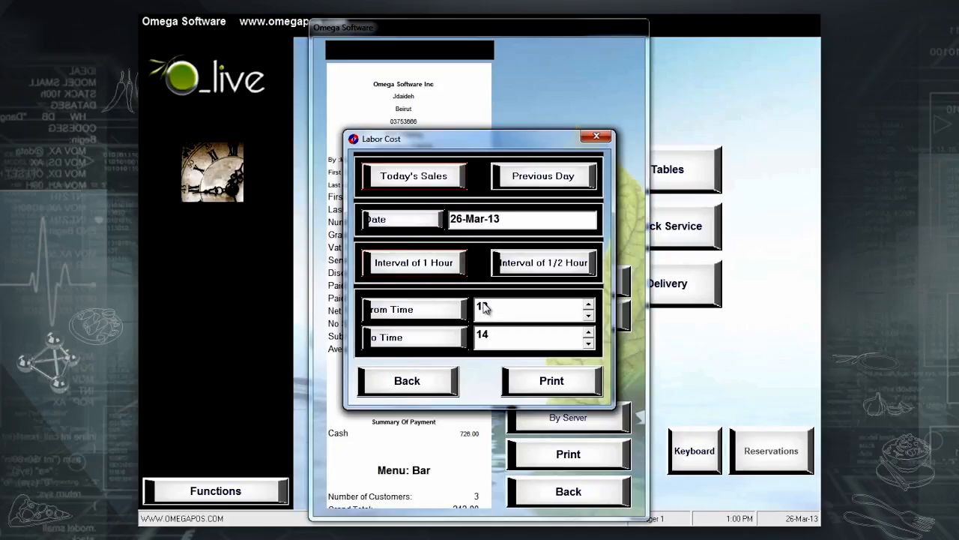
{"action": "left_click", "coordinate": [554, 382]}
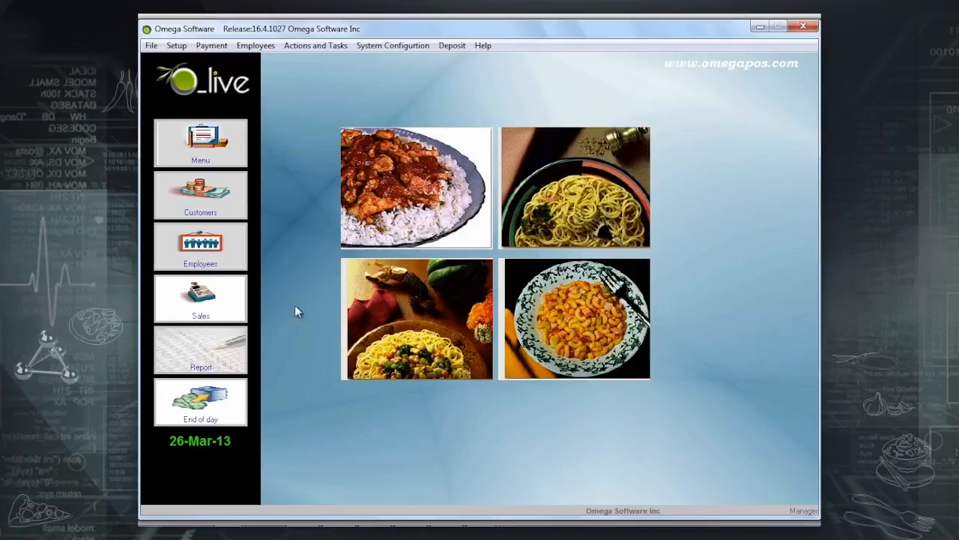
Generate the Detailed Time and Attendance report for all employees.
{"action": "left_click", "coordinate": [196, 366]}
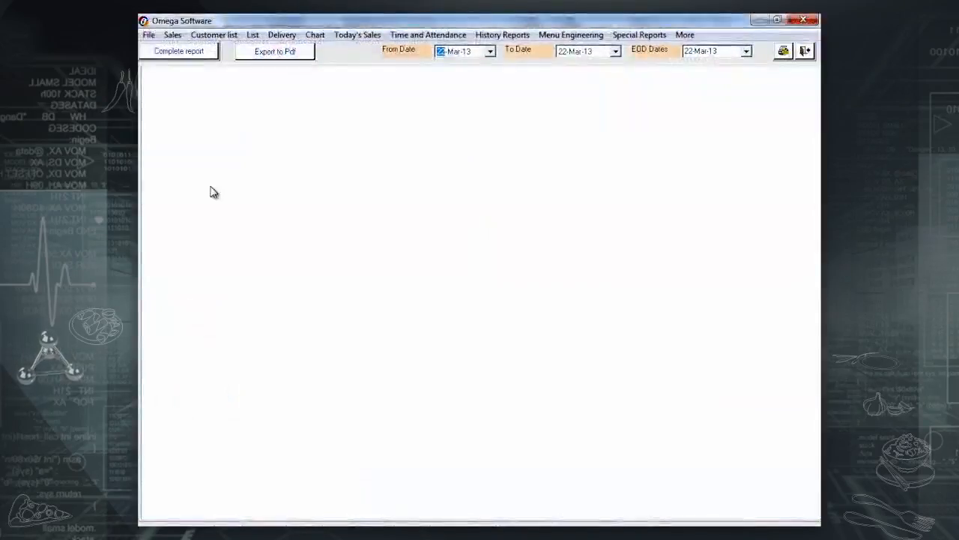
{"action": "left_click", "coordinate": [426, 35]}
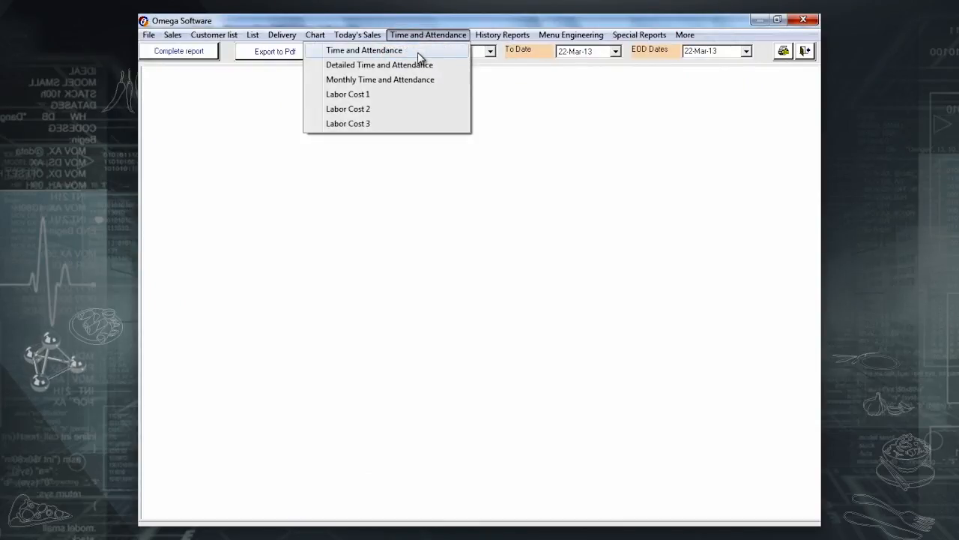
{"action": "left_click", "coordinate": [420, 56]}
{"action": "left_click", "coordinate": [455, 275]}
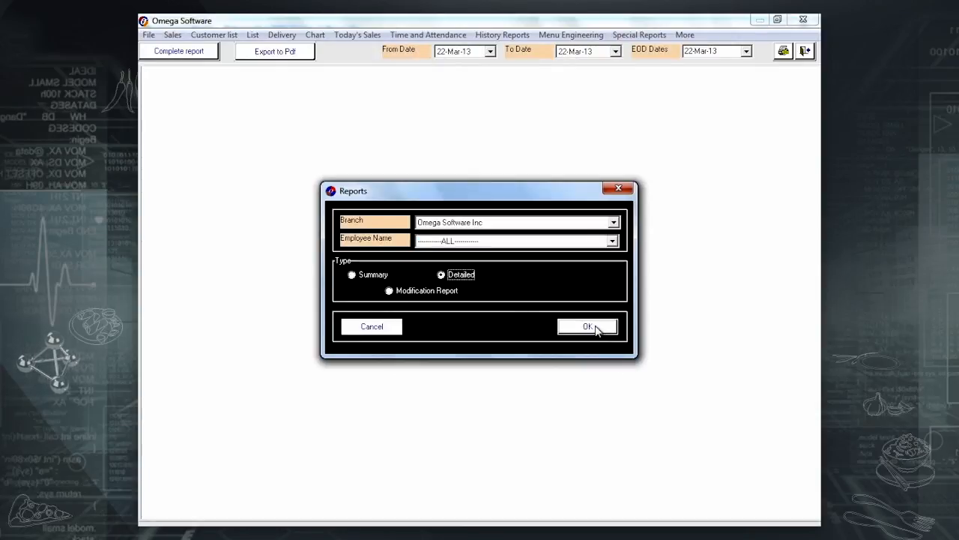
{"action": "left_click", "coordinate": [592, 328]}
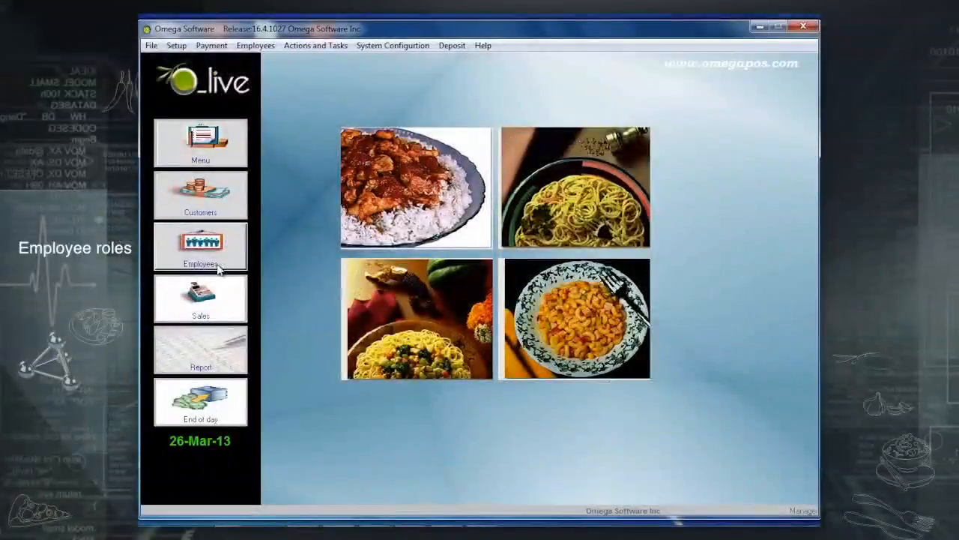
{"action": "left_click", "coordinate": [217, 267]}
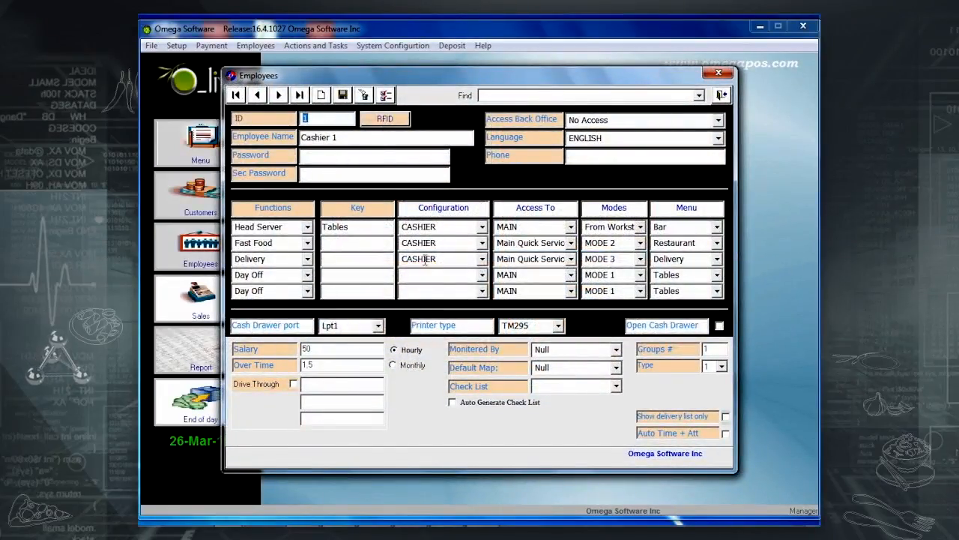
Set Cashier 1's Configuration row 1 and back-office access to CASHIER, then close the form.
{"action": "left_click", "coordinate": [482, 227]}
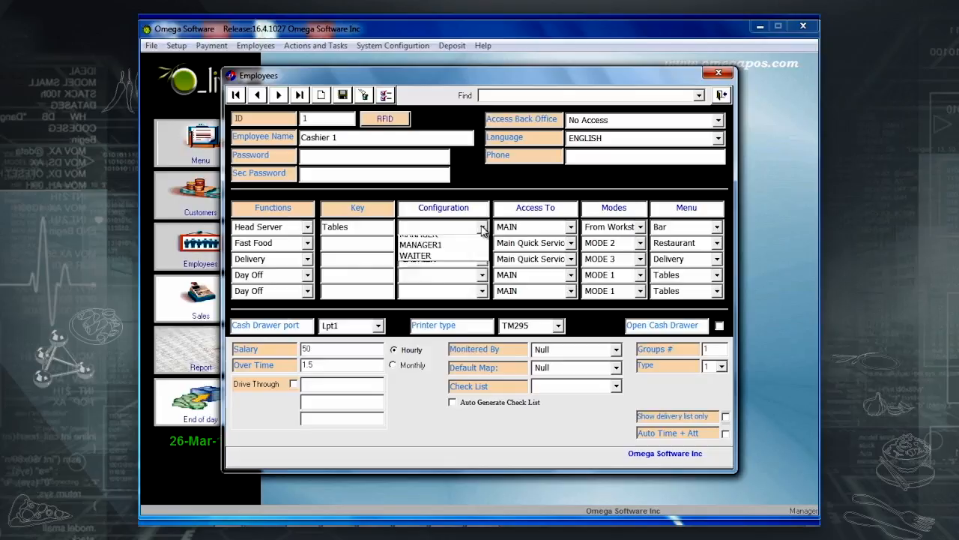
{"action": "left_click", "coordinate": [454, 244]}
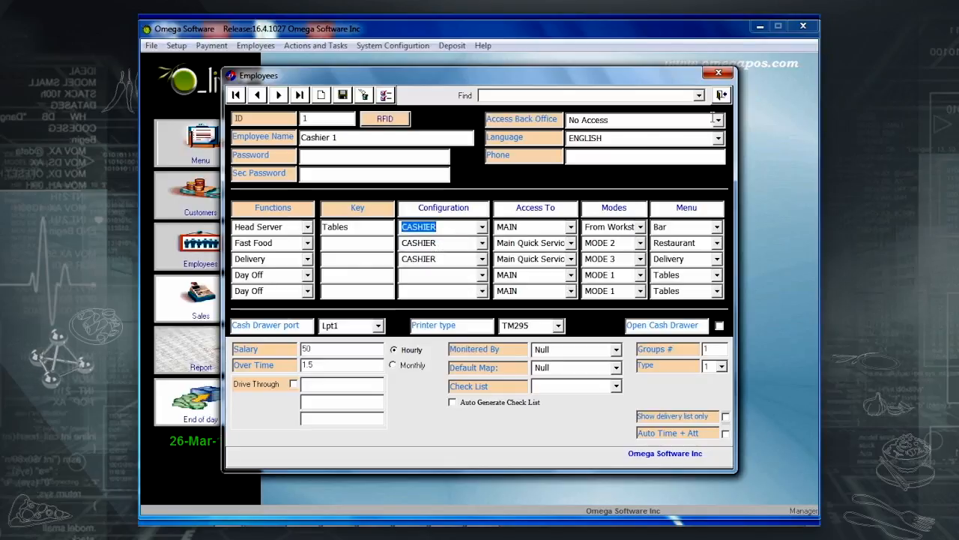
{"action": "left_click", "coordinate": [718, 120]}
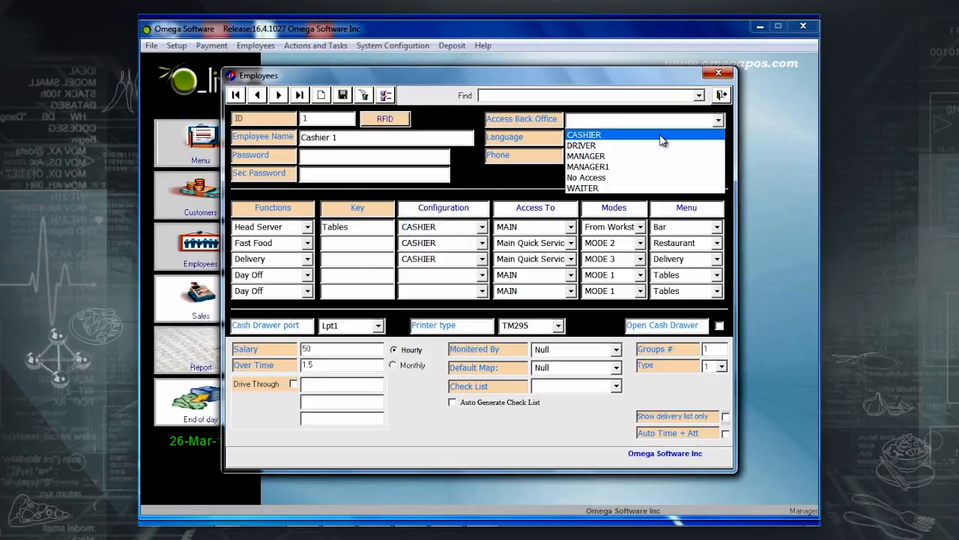
{"action": "left_click", "coordinate": [669, 133]}
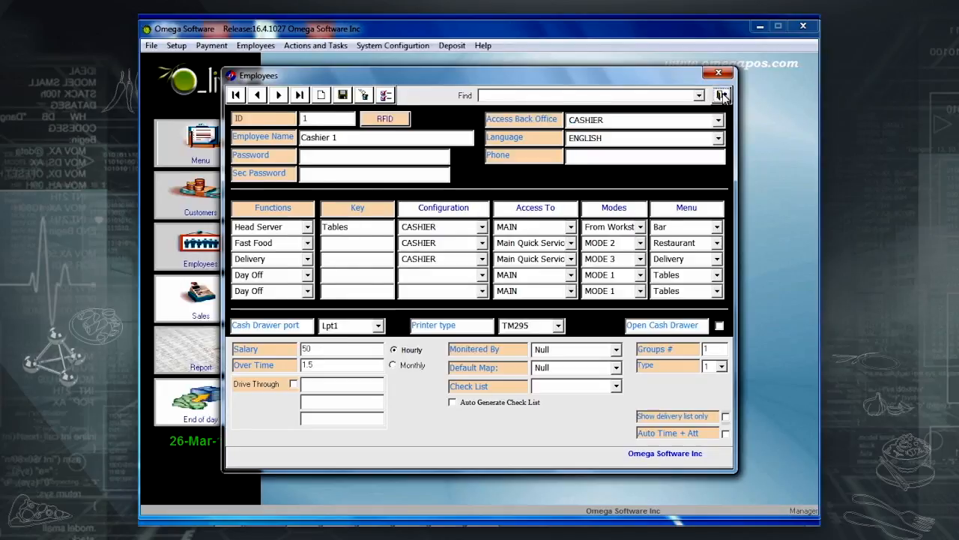
{"action": "left_click", "coordinate": [722, 95]}
{"action": "left_click", "coordinate": [251, 47]}
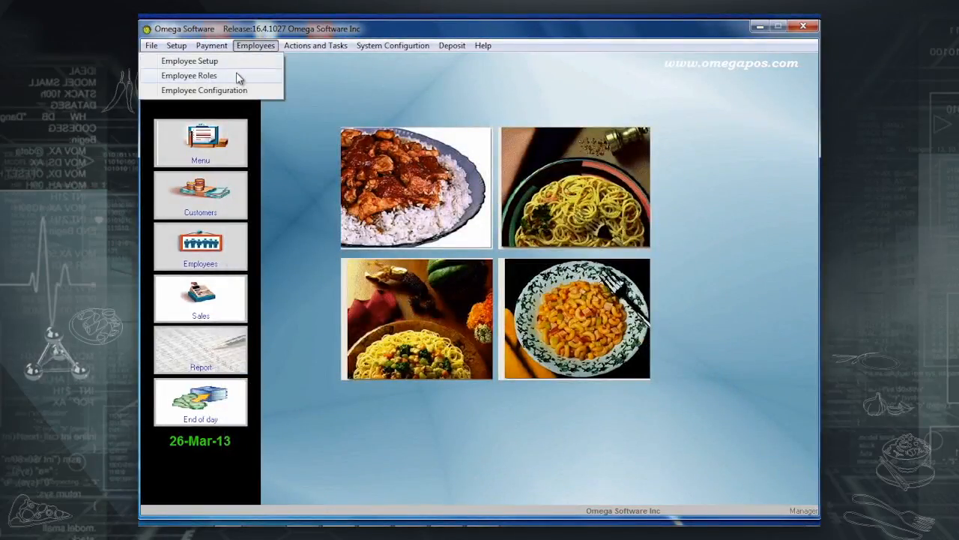
Create and save employee role 'Suppervisor' covering tables 1 to 1000.
{"action": "left_click", "coordinate": [237, 75]}
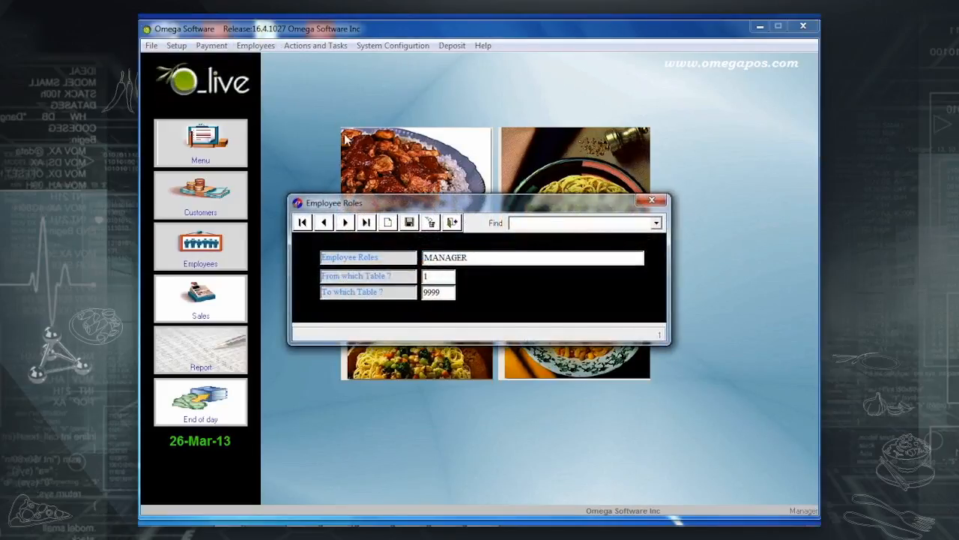
{"action": "left_click", "coordinate": [389, 225]}
{"action": "type", "text": "S"}
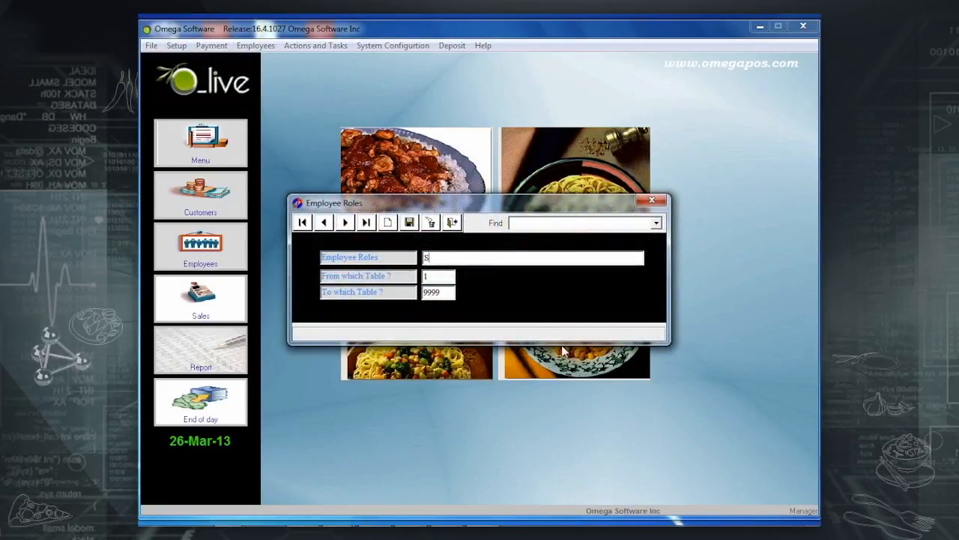
{"action": "type", "text": "uppe"}
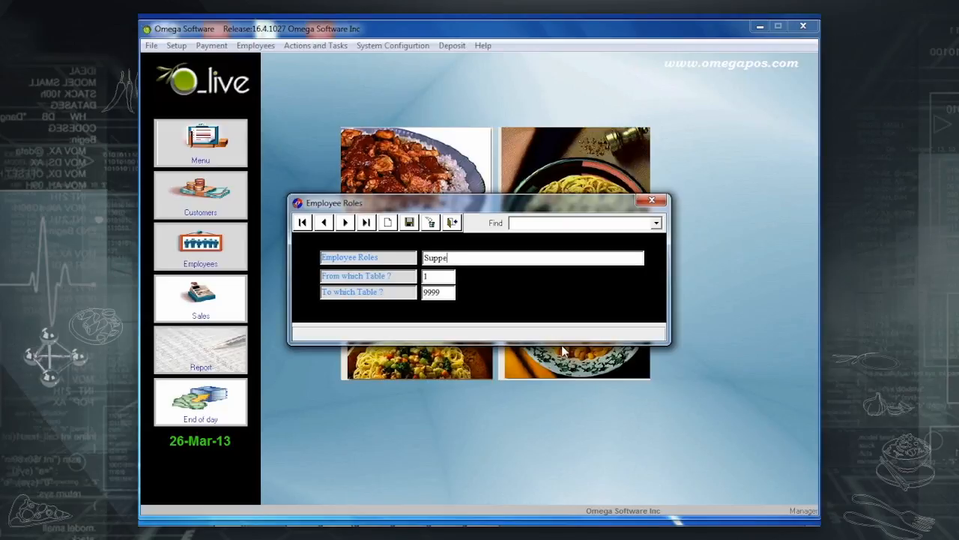
{"action": "type", "text": "rvi"}
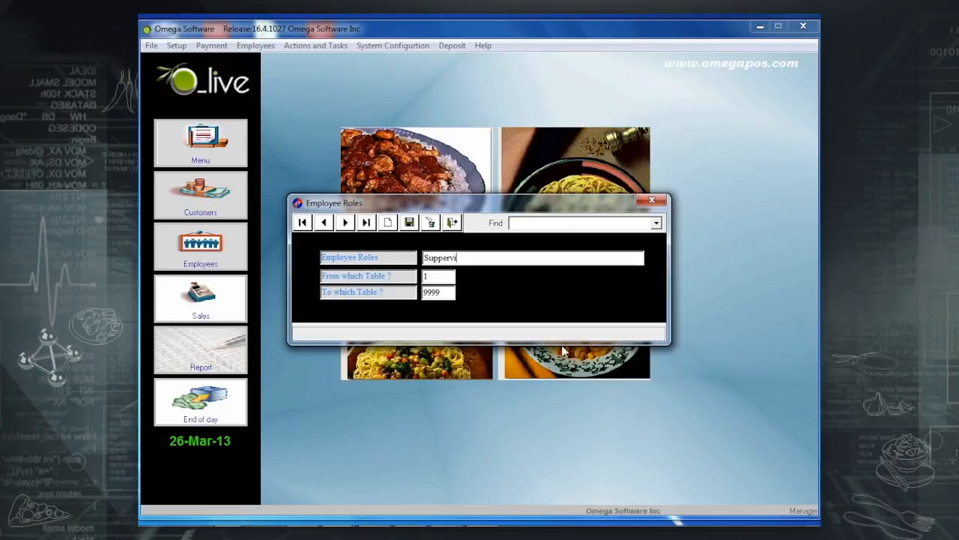
{"action": "type", "text": "sor"}
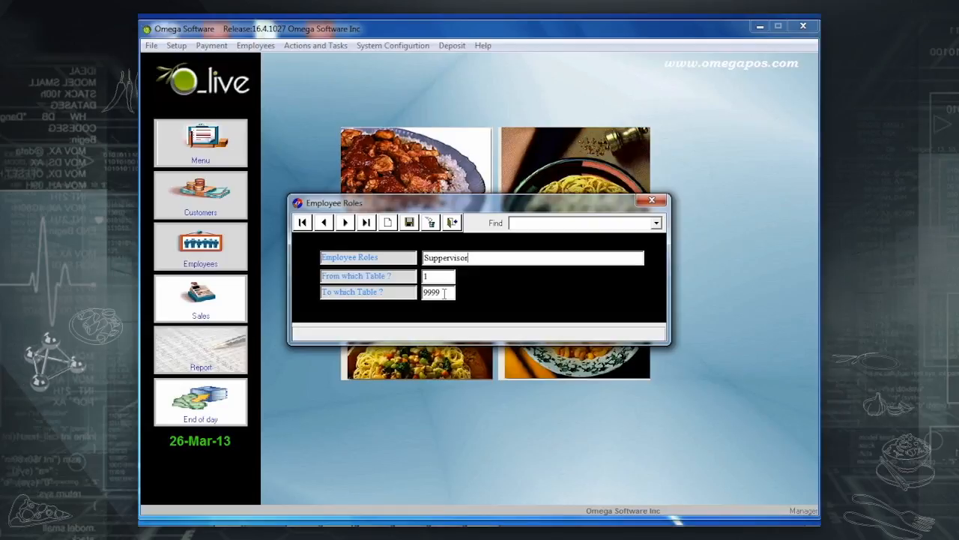
{"action": "left_click_drag", "start_coordinate": [444, 293], "coordinate": [306, 310]}
{"action": "type", "text": "1000"}
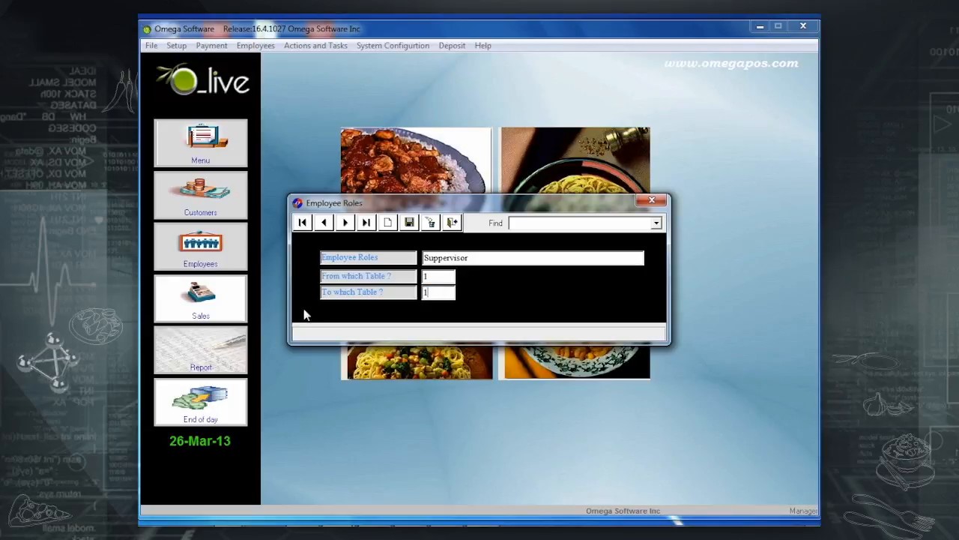
{"action": "left_click", "coordinate": [408, 222]}
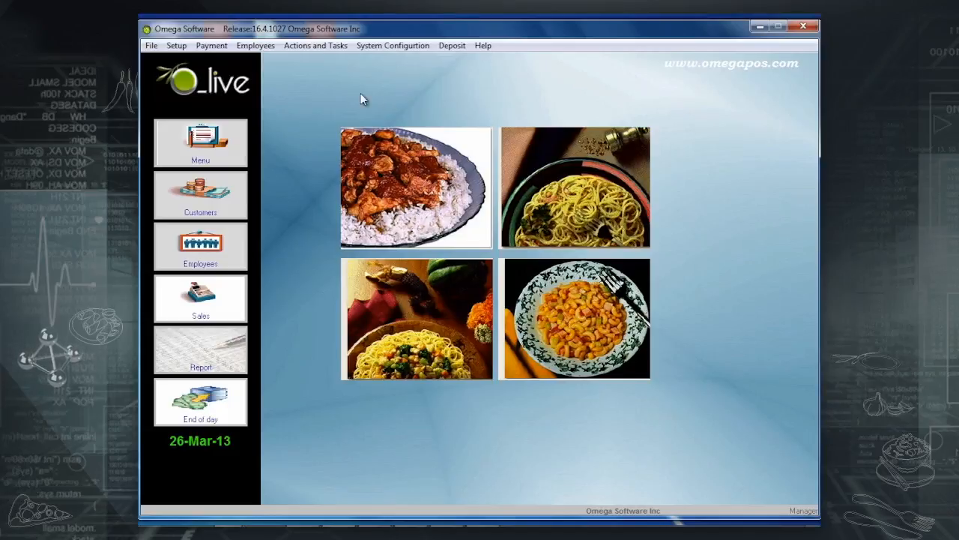
Load the CASHIER role in Employee Configuration and review its Functions, CMD and Reading permissions.
{"action": "left_click", "coordinate": [242, 46]}
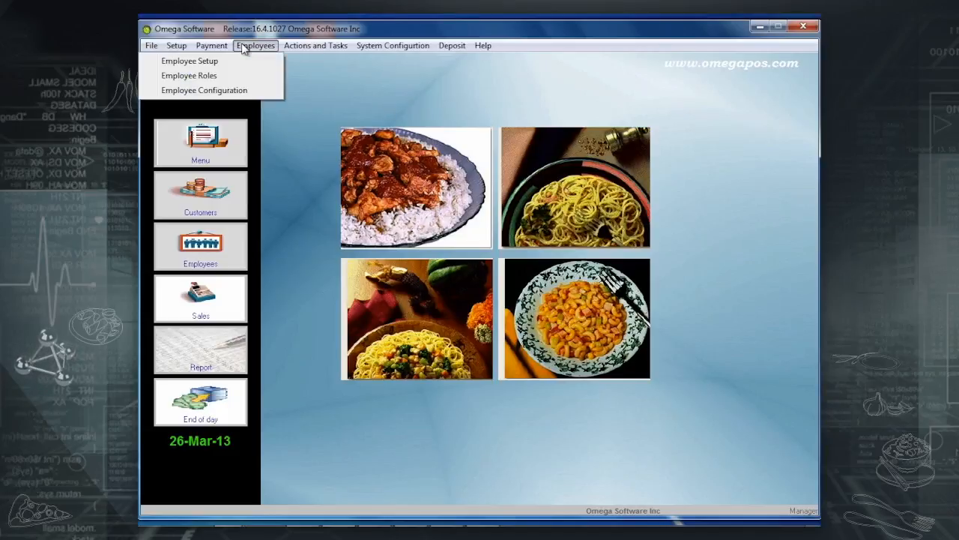
{"action": "left_click", "coordinate": [224, 90]}
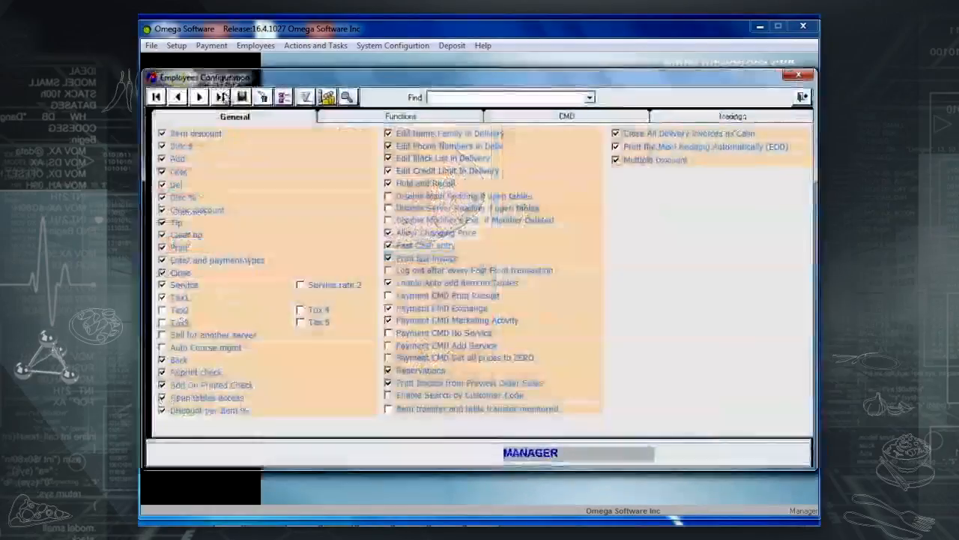
{"action": "left_click", "coordinate": [589, 98]}
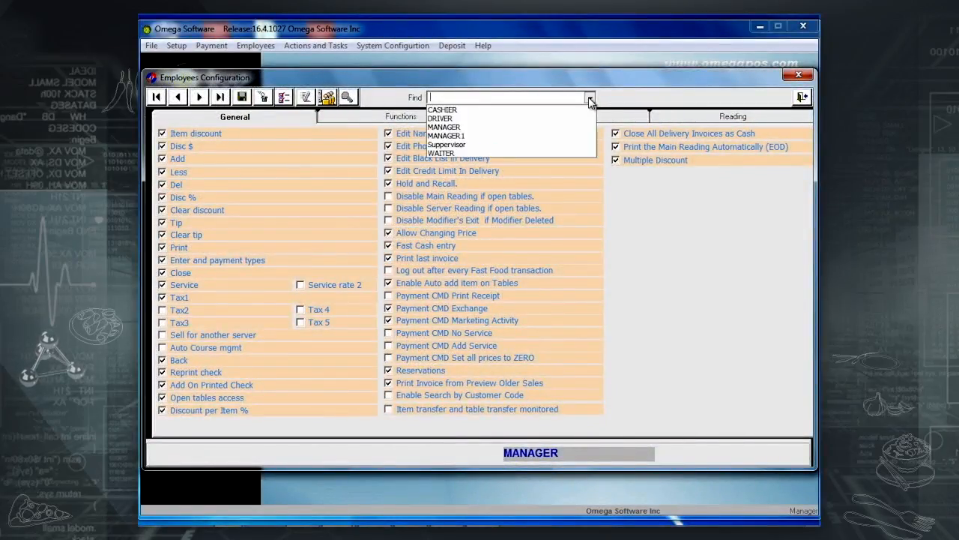
{"action": "left_click", "coordinate": [508, 110]}
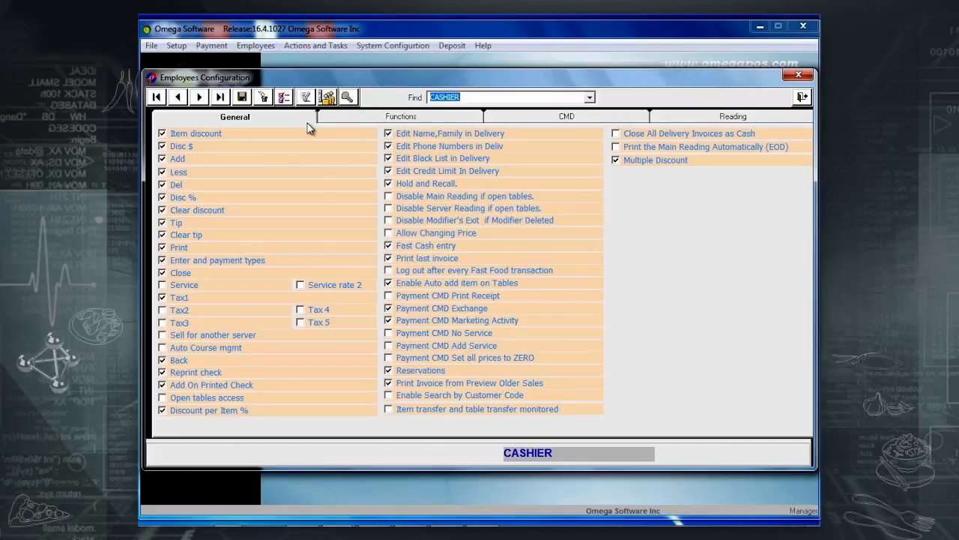
{"action": "left_click", "coordinate": [450, 121]}
{"action": "left_click", "coordinate": [525, 123]}
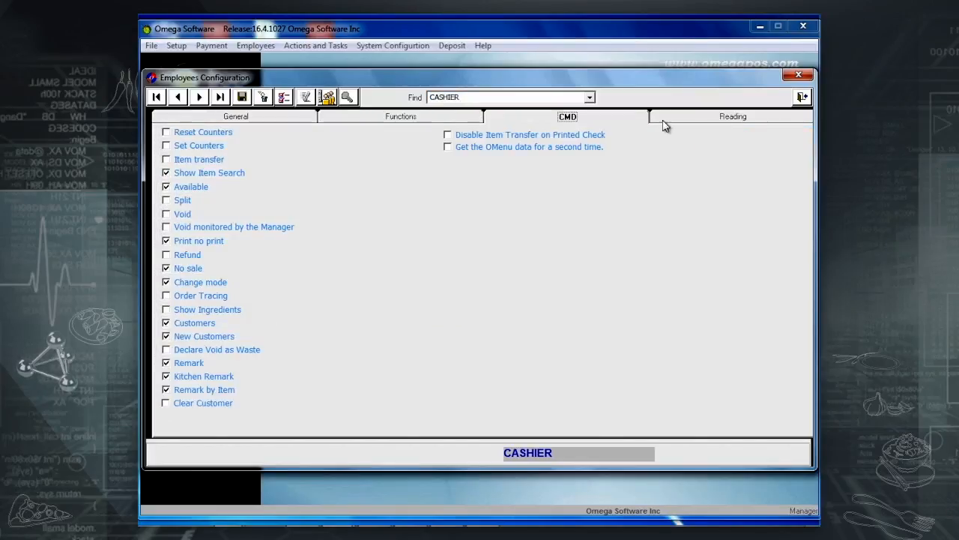
{"action": "left_click", "coordinate": [712, 120]}
{"action": "left_click", "coordinate": [237, 117]}
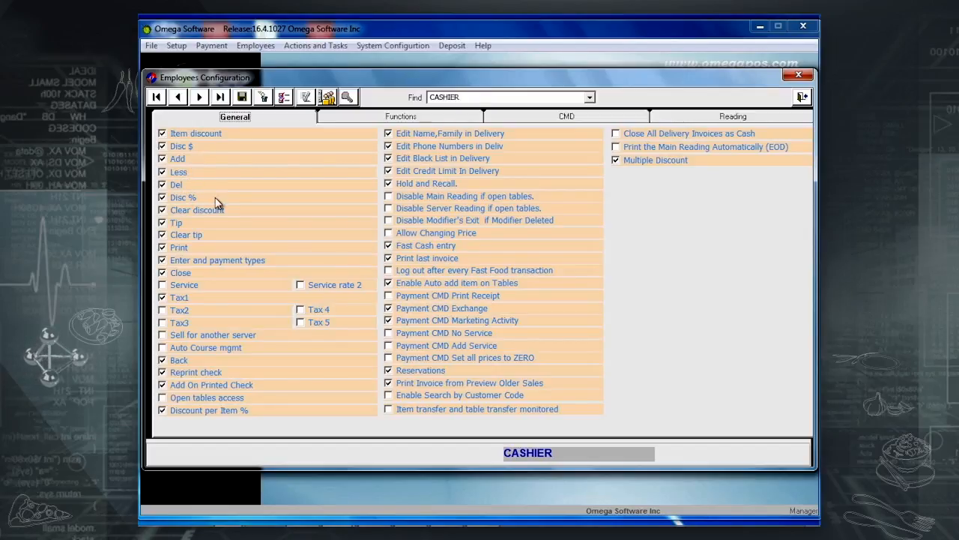
Turn off CASHIER's Disc % permission, leaving Clear discount enabled.
{"action": "left_click", "coordinate": [184, 200]}
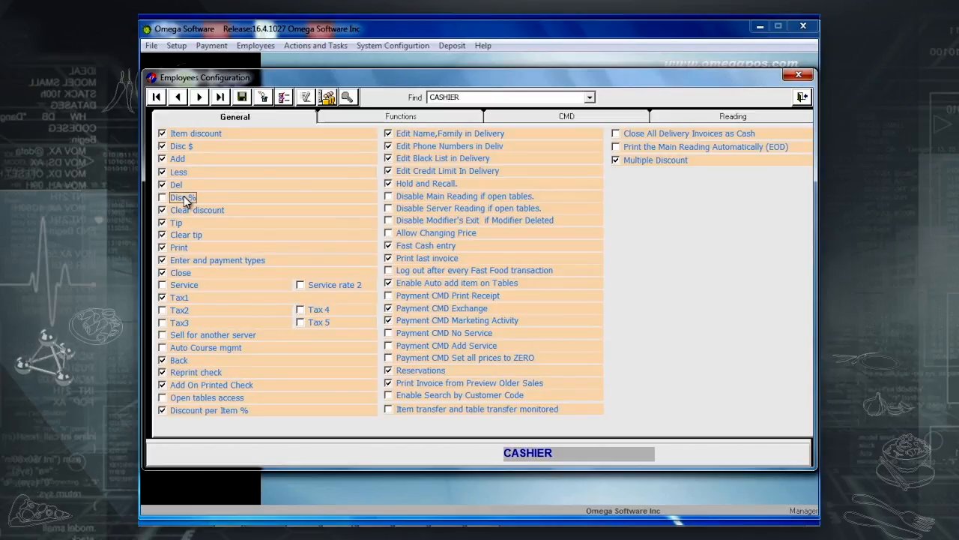
{"action": "left_click", "coordinate": [186, 212]}
{"action": "left_click", "coordinate": [185, 212]}
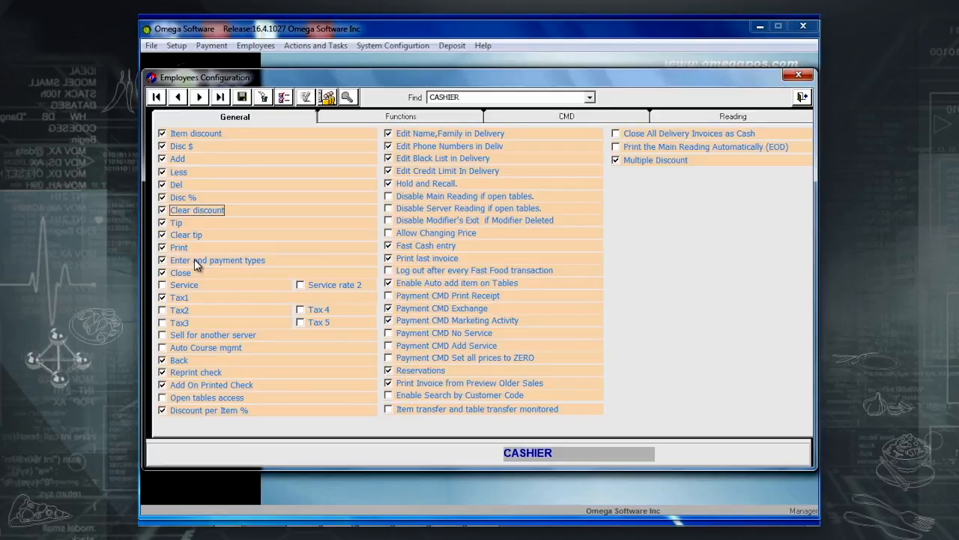
For the WAITER role, enable Tax2 and Sell for another server, leaving Service off.
{"action": "left_click", "coordinate": [590, 98]}
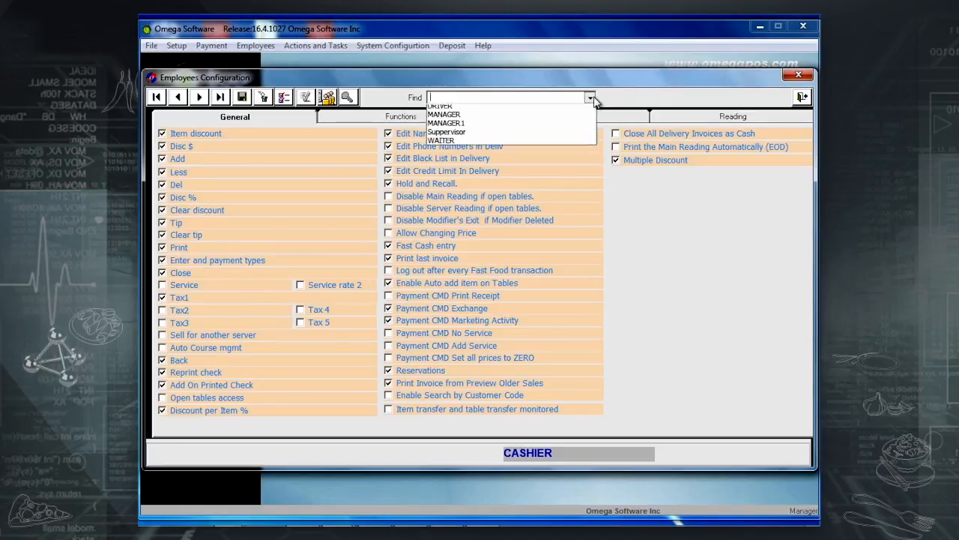
{"action": "left_click", "coordinate": [474, 153]}
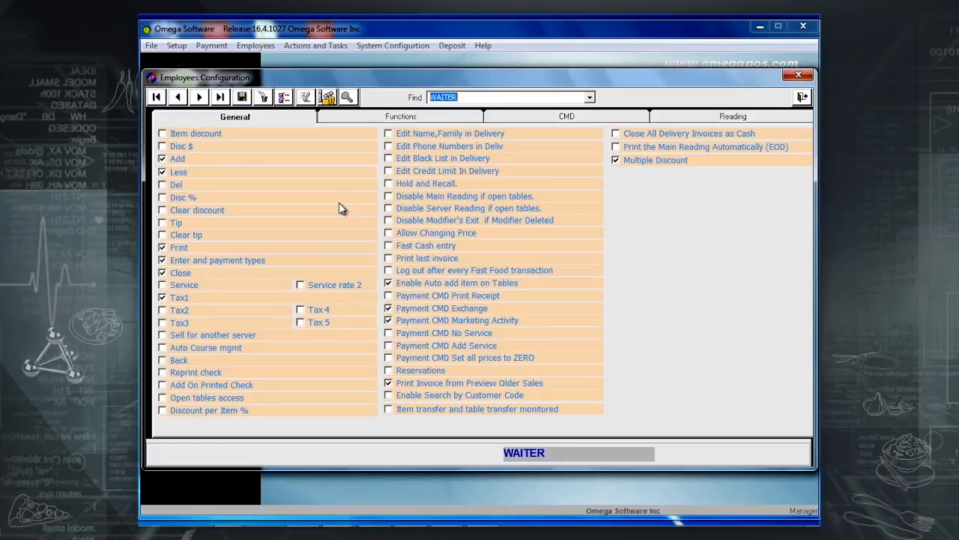
{"action": "left_click", "coordinate": [172, 259]}
{"action": "left_click", "coordinate": [243, 105]}
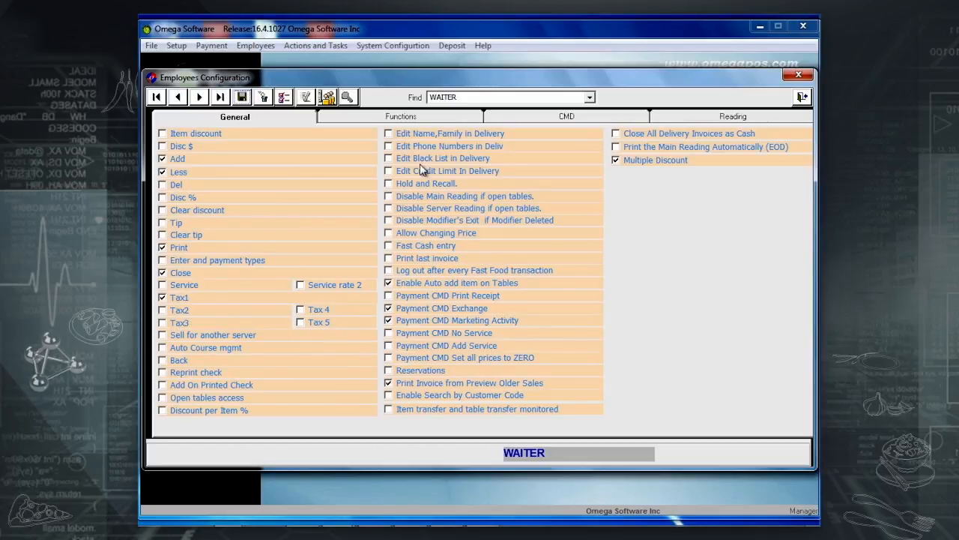
{"action": "left_click", "coordinate": [183, 287]}
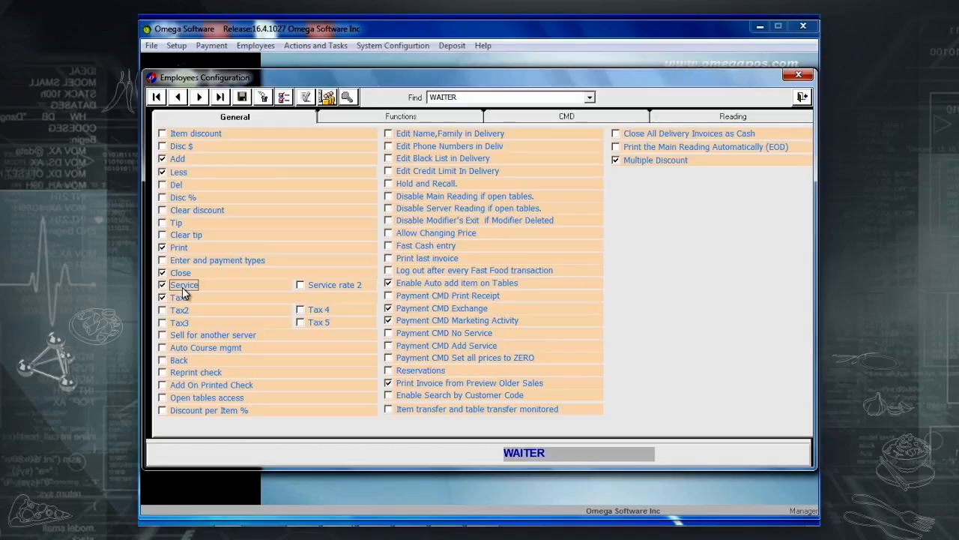
{"action": "left_click", "coordinate": [183, 289]}
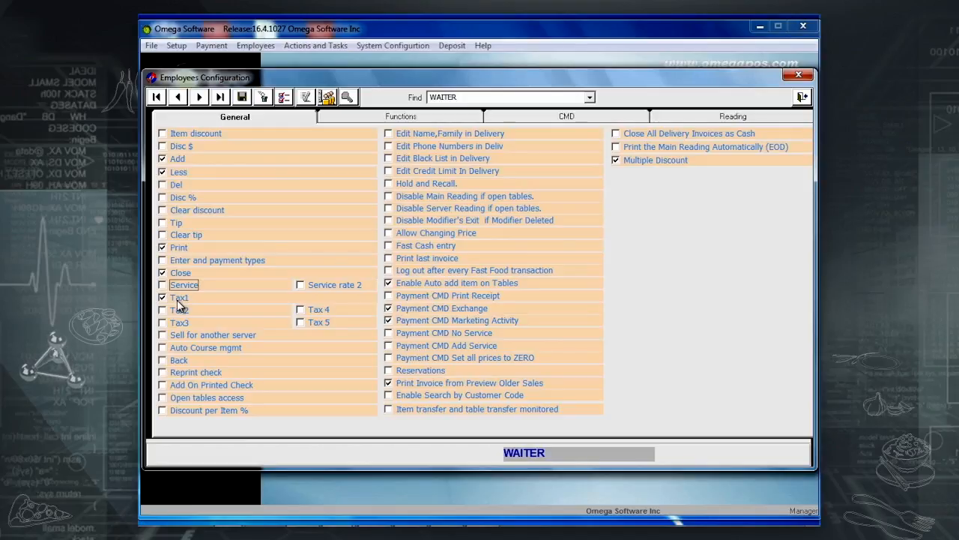
{"action": "left_click", "coordinate": [179, 311]}
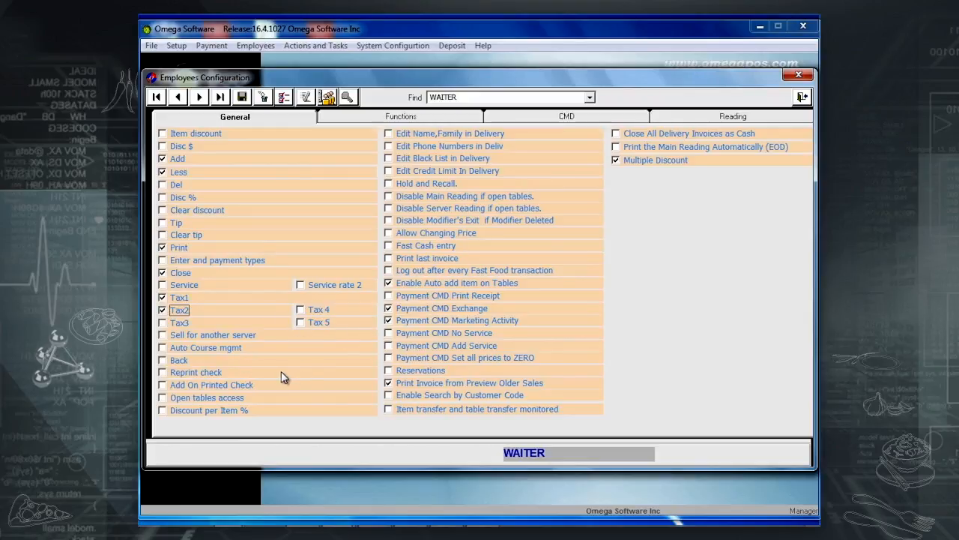
{"action": "left_click", "coordinate": [245, 333]}
Let the MANAGER role sell for another server and save the permissions.
{"action": "left_click", "coordinate": [590, 97]}
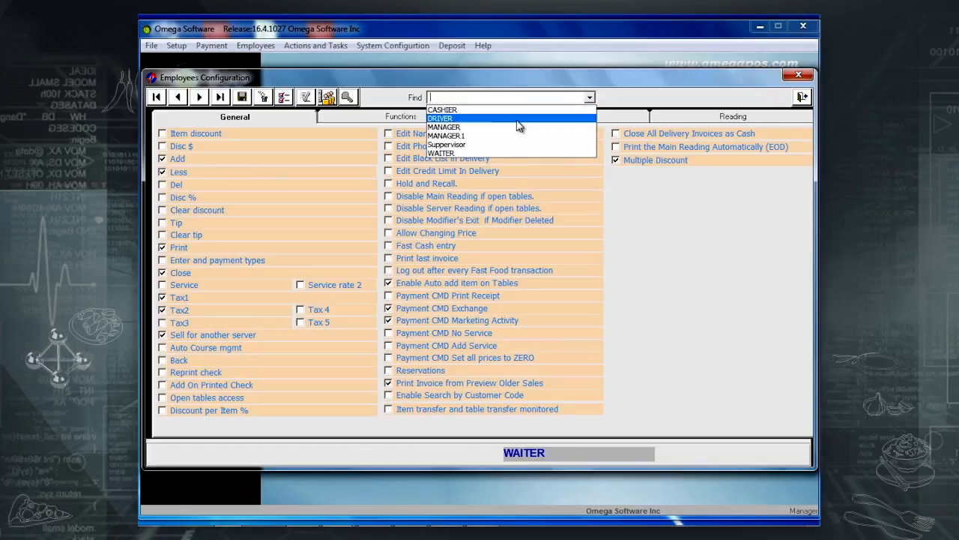
{"action": "left_click", "coordinate": [483, 127]}
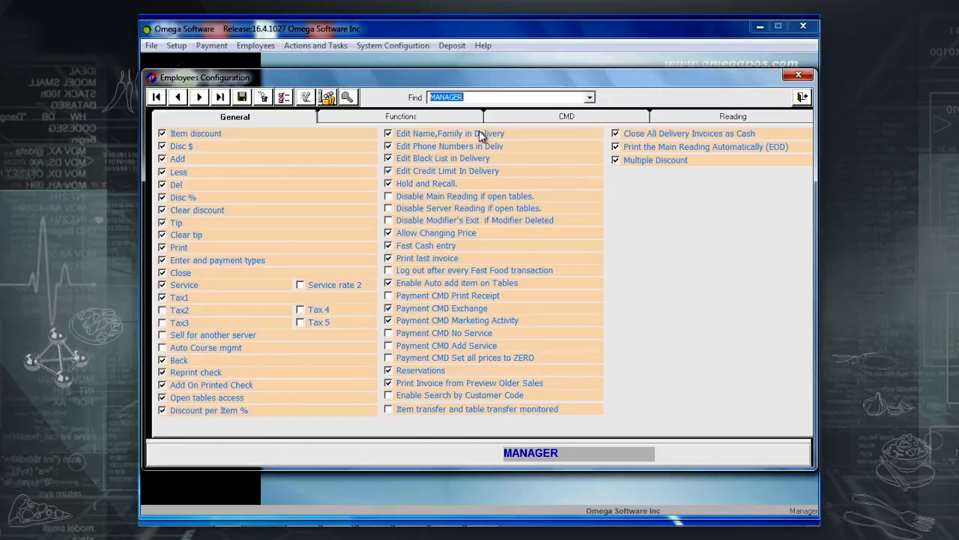
{"action": "left_click", "coordinate": [190, 334]}
{"action": "left_click", "coordinate": [242, 98]}
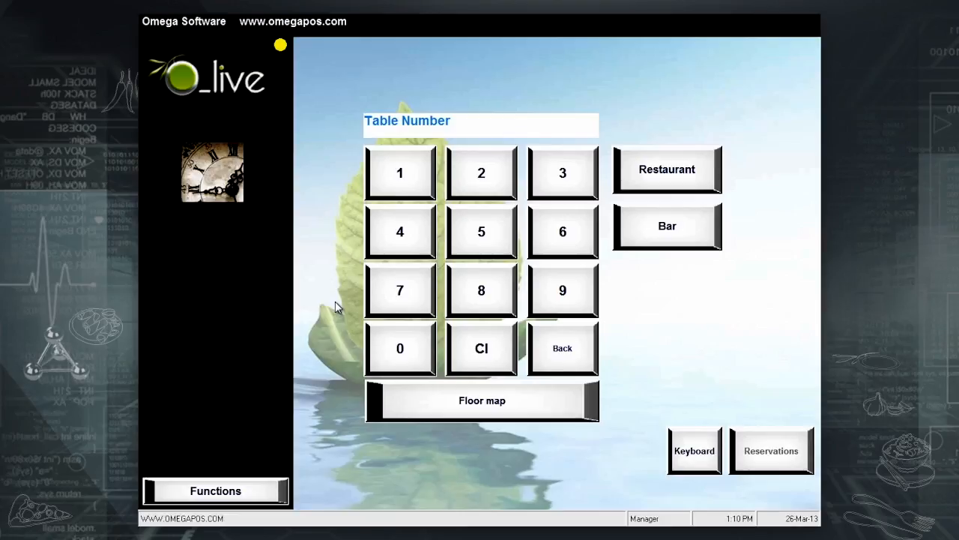
Open table 3 in Restaurant with Waiter 2 as server and 5 customers.
{"action": "left_click", "coordinate": [576, 189]}
{"action": "left_click", "coordinate": [666, 170]}
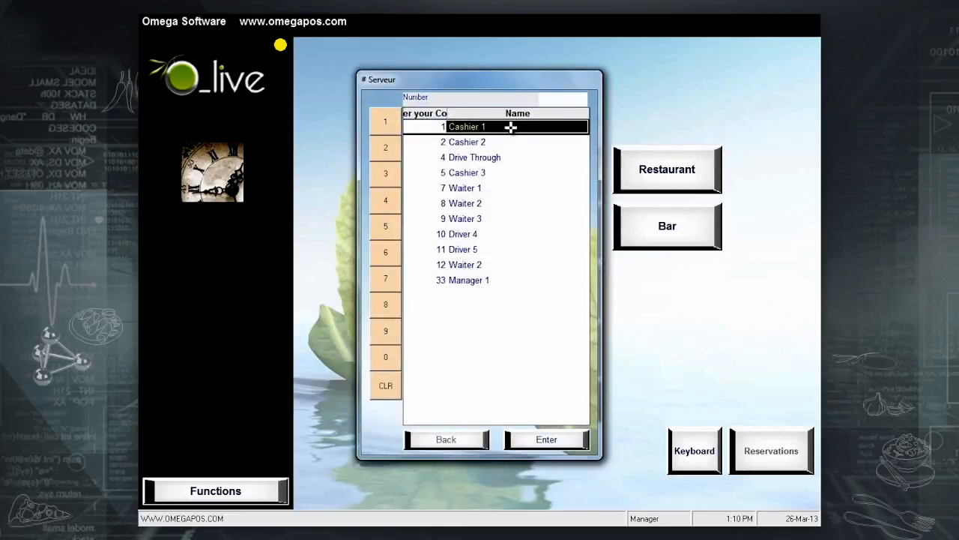
{"action": "scroll", "coordinate": [475, 201], "scroll_direction": "down", "scroll_amount": 2}
{"action": "scroll", "coordinate": [476, 203], "scroll_direction": "up", "scroll_amount": 2}
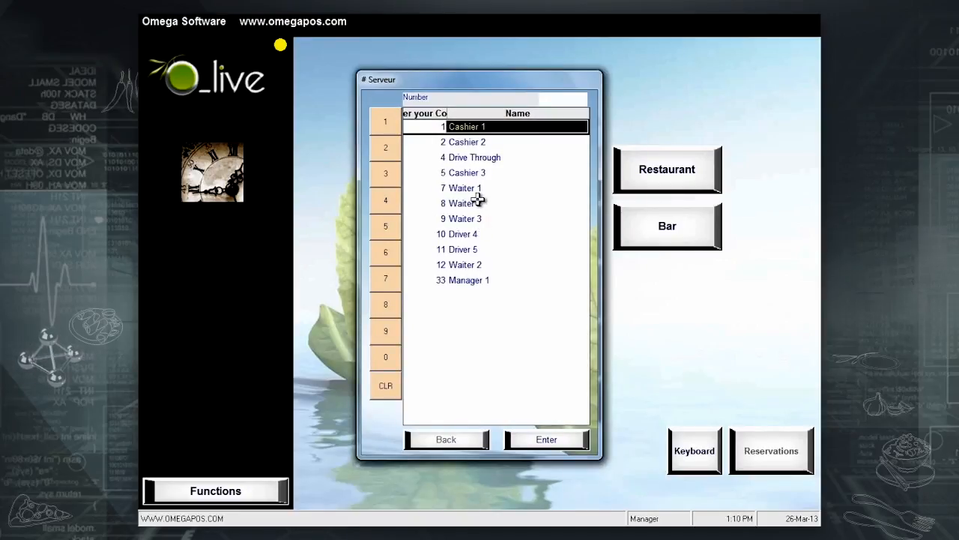
{"action": "double_click", "coordinate": [475, 201]}
{"action": "left_click", "coordinate": [475, 210]}
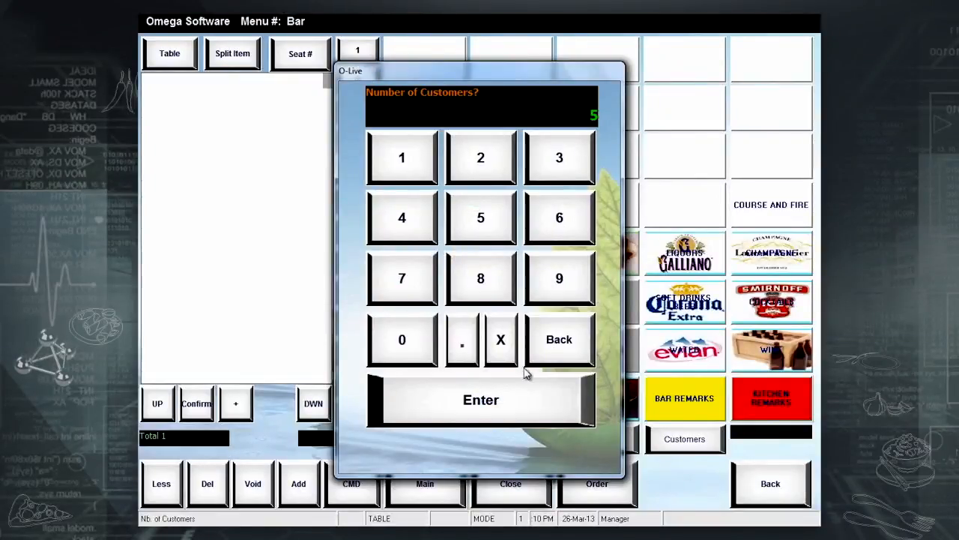
{"action": "left_click", "coordinate": [518, 394]}
Order STEAK SUB and FAJITA from Sandwichs and send the order.
{"action": "left_click", "coordinate": [538, 263]}
{"action": "left_click", "coordinate": [504, 112]}
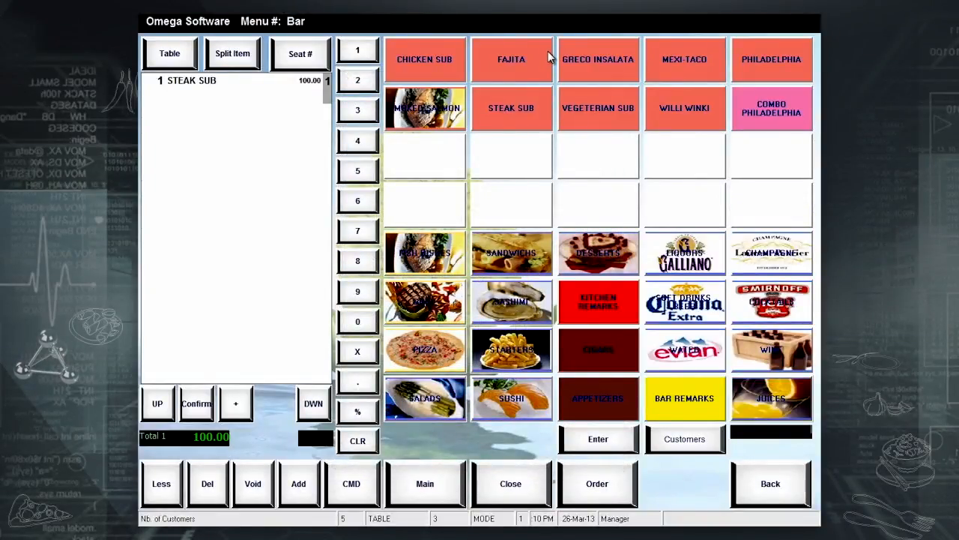
{"action": "left_click", "coordinate": [548, 52]}
{"action": "left_click", "coordinate": [591, 486]}
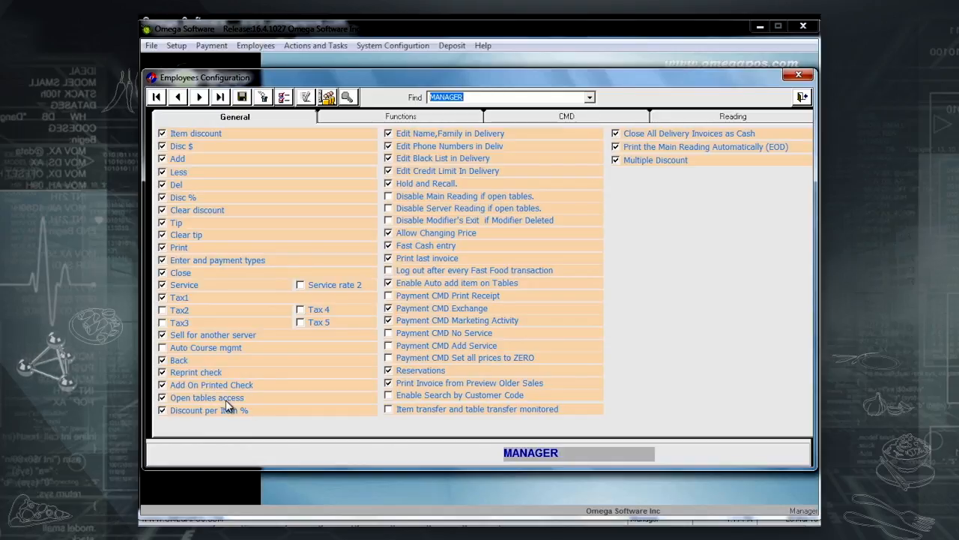
Switch Employees Configuration from MANAGER to the WAITER role.
{"action": "left_click", "coordinate": [590, 97]}
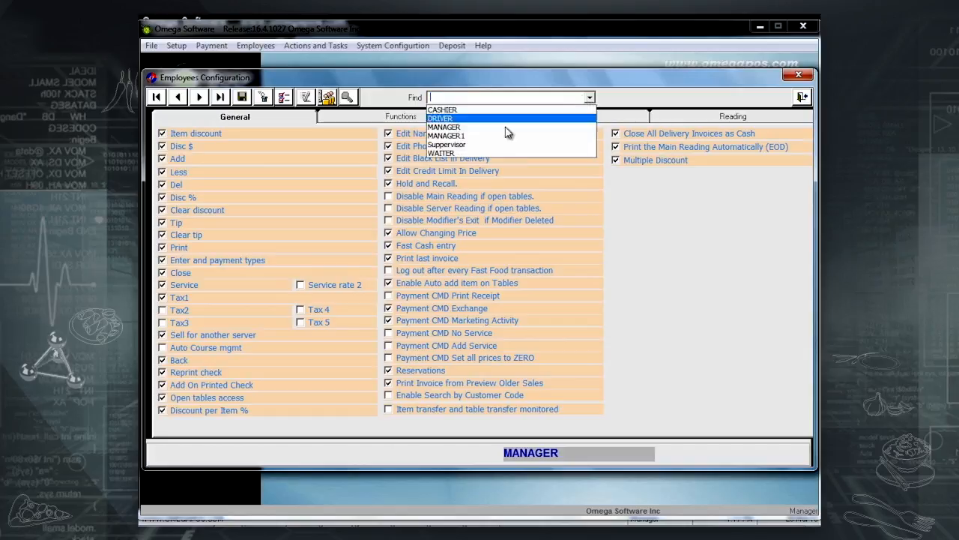
{"action": "left_click", "coordinate": [452, 154]}
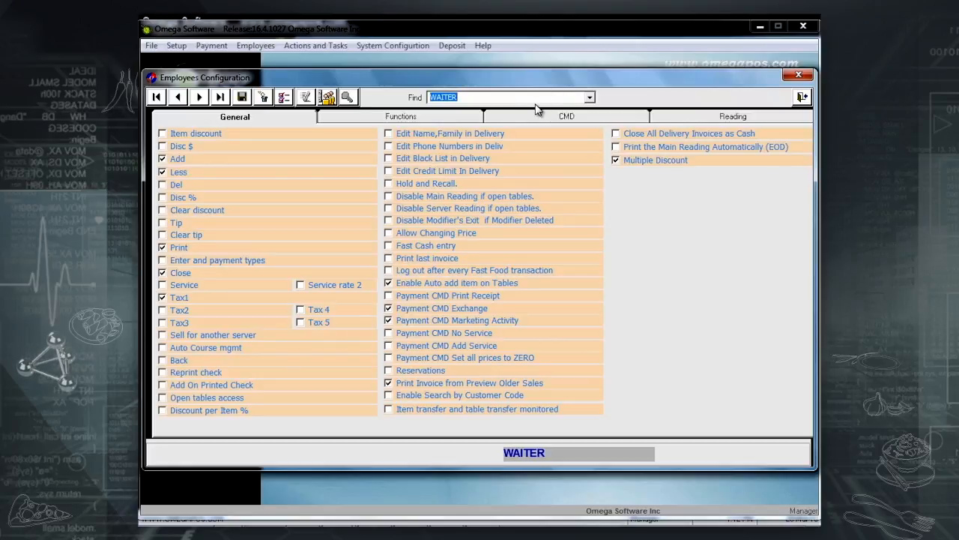
Give WAITER open-table reading locks, modifier-exit lock, price changing, fast-food logout, customer-code search and EOD printing.
{"action": "left_click", "coordinate": [454, 182]}
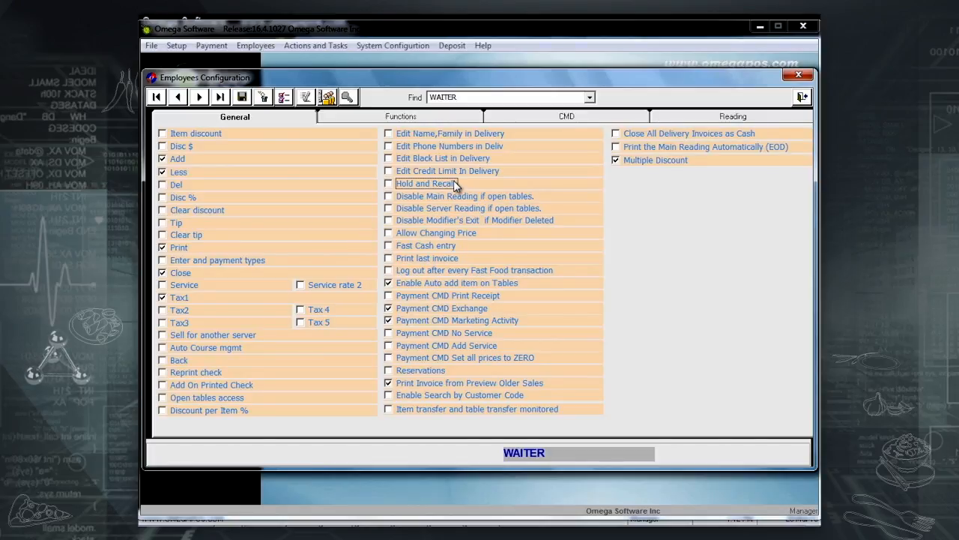
{"action": "left_click", "coordinate": [443, 197]}
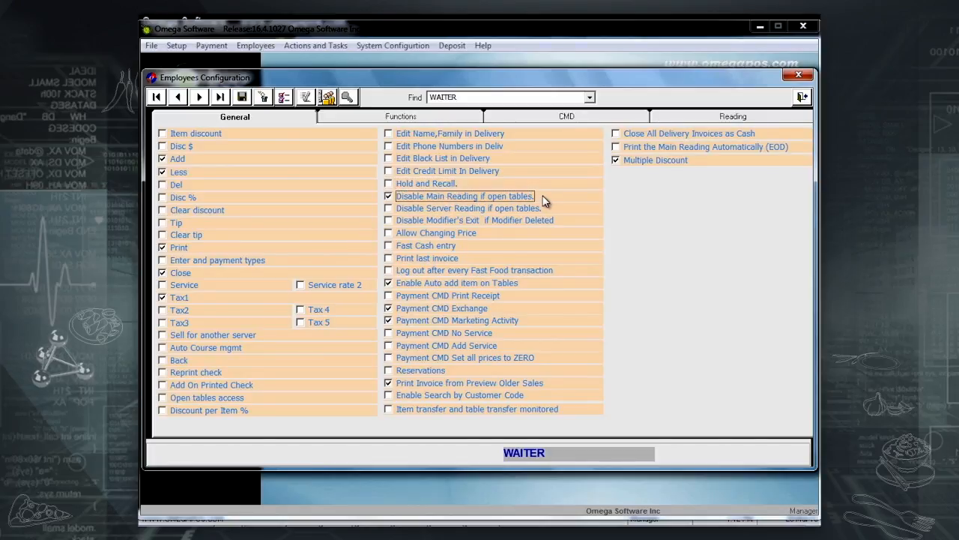
{"action": "left_click", "coordinate": [480, 210]}
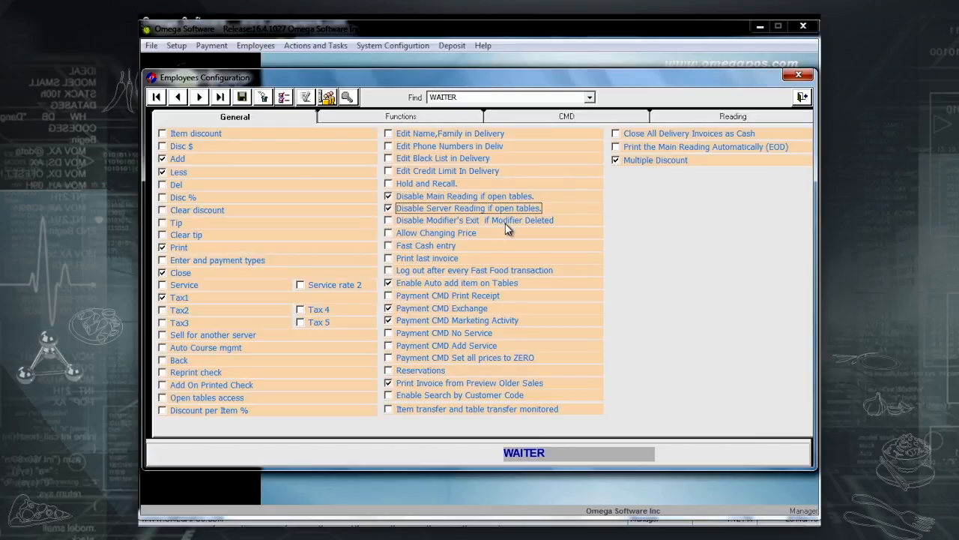
{"action": "left_click", "coordinate": [469, 220]}
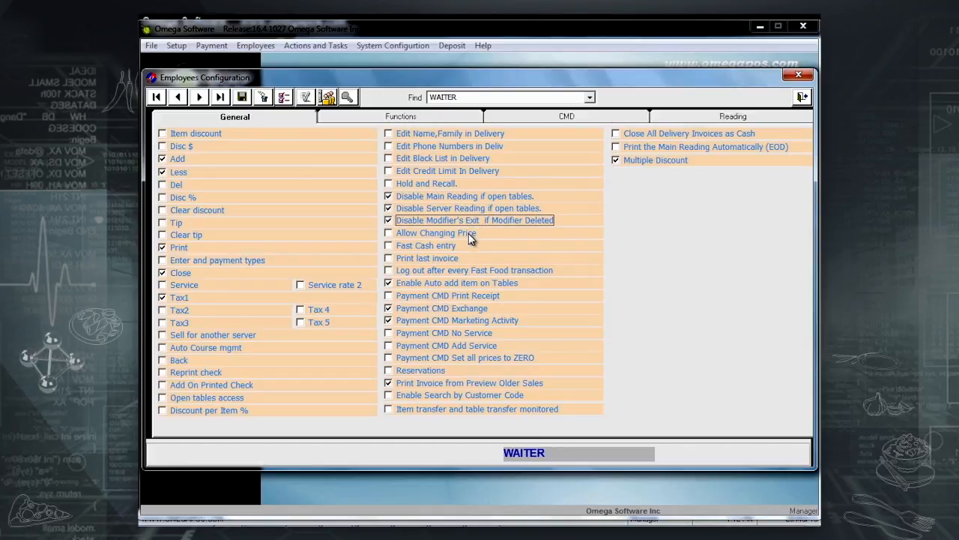
{"action": "left_click", "coordinate": [469, 233]}
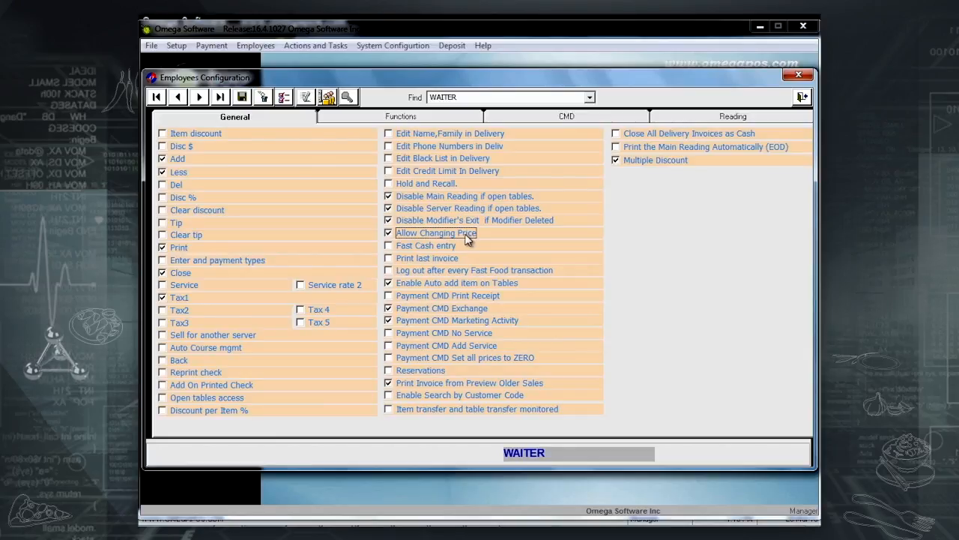
{"action": "left_click", "coordinate": [487, 273]}
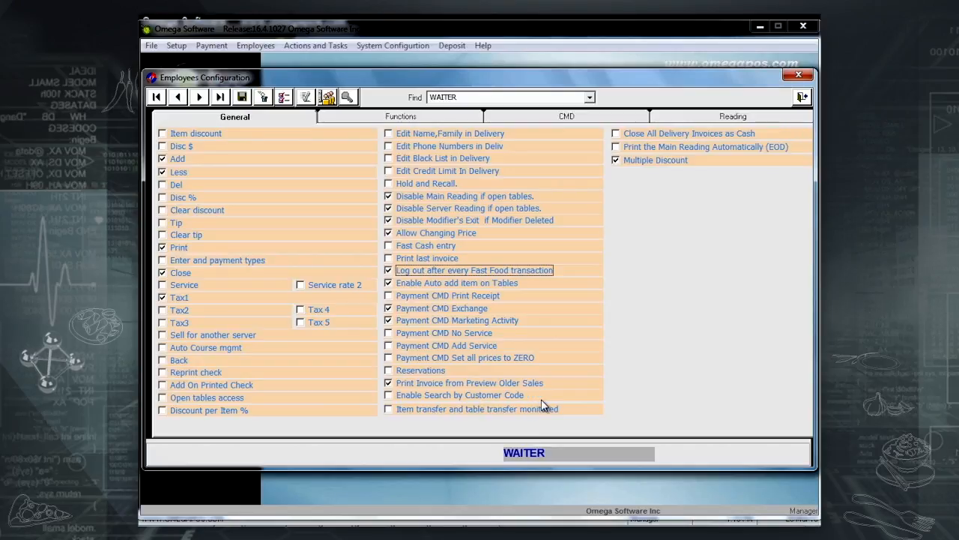
{"action": "left_click", "coordinate": [455, 397]}
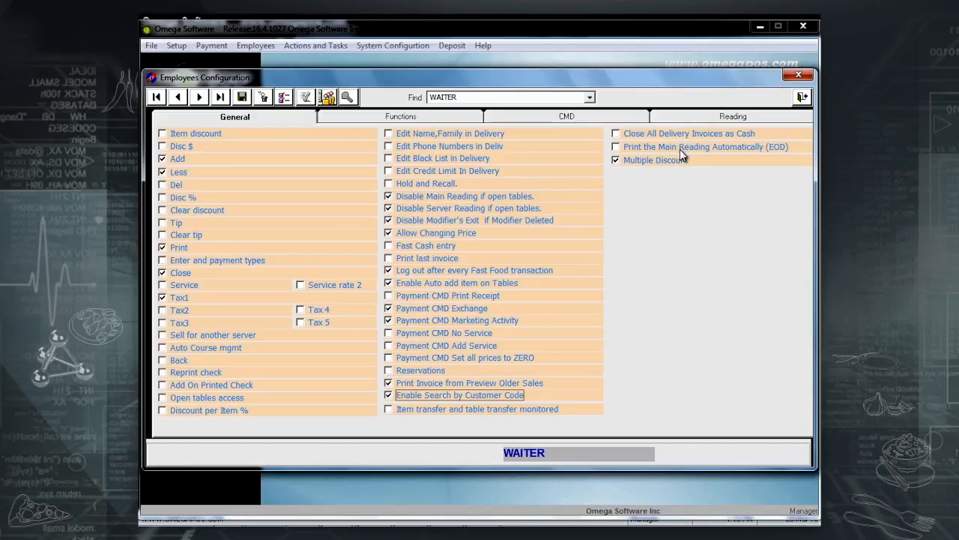
{"action": "left_click", "coordinate": [616, 147]}
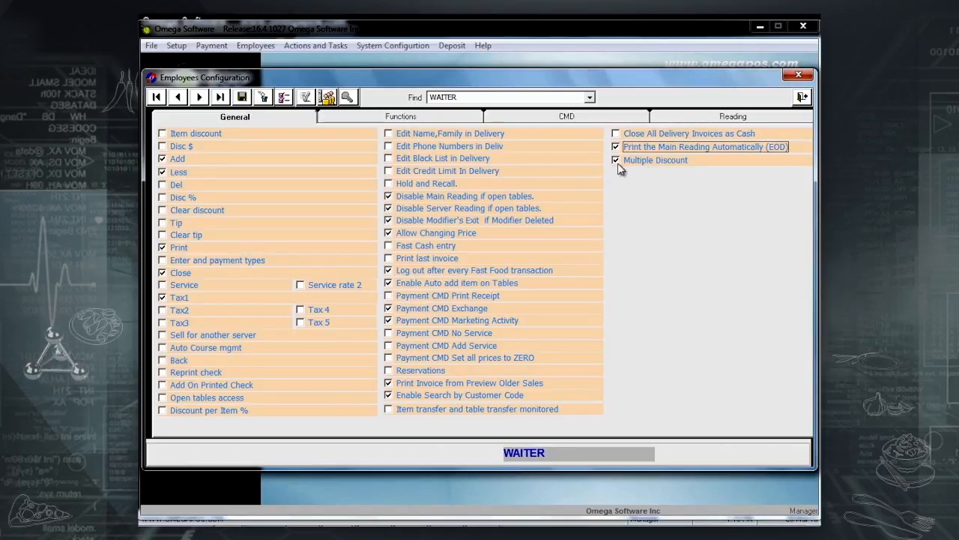
Review WAITER's Functions, CMD and Reading permissions, where only Payment Summary is checked.
{"action": "left_click", "coordinate": [401, 118]}
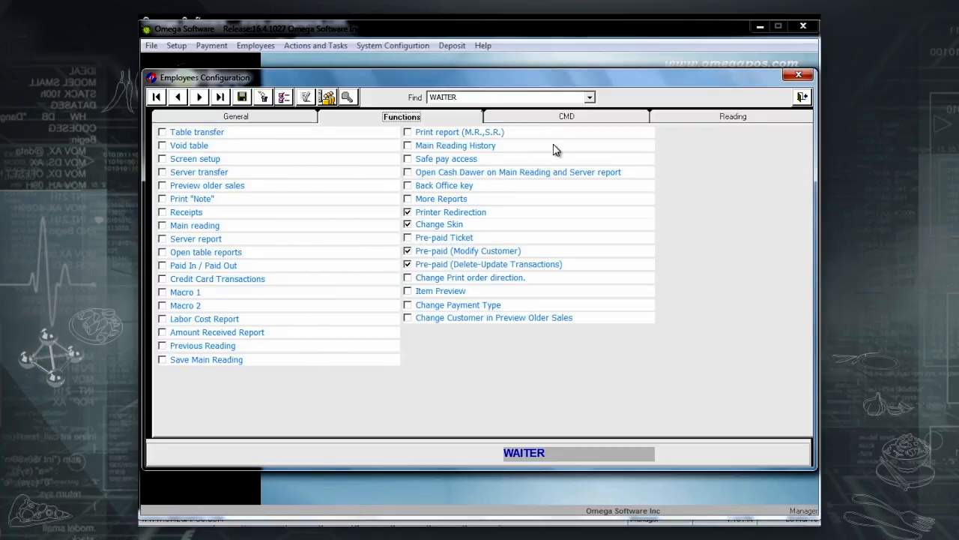
{"action": "left_click", "coordinate": [564, 117]}
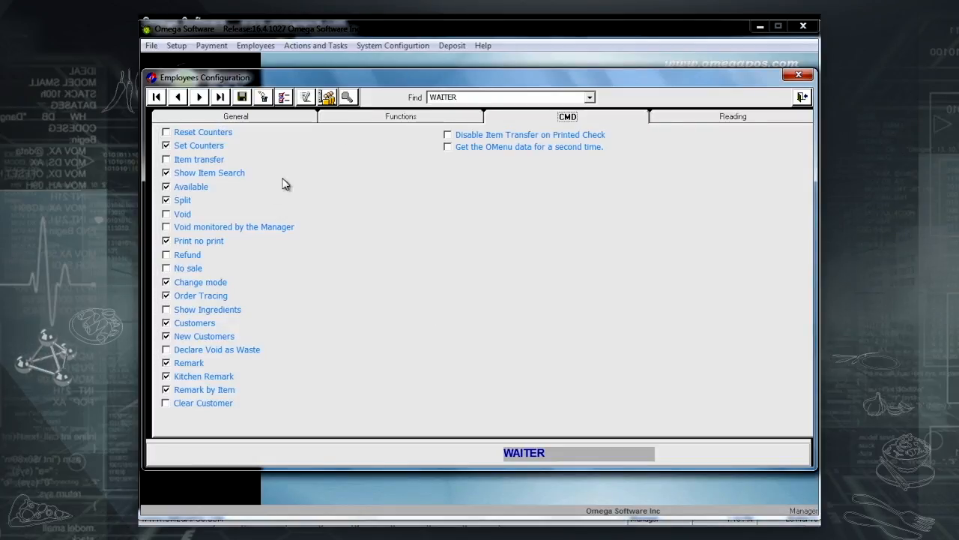
{"action": "left_click", "coordinate": [728, 122]}
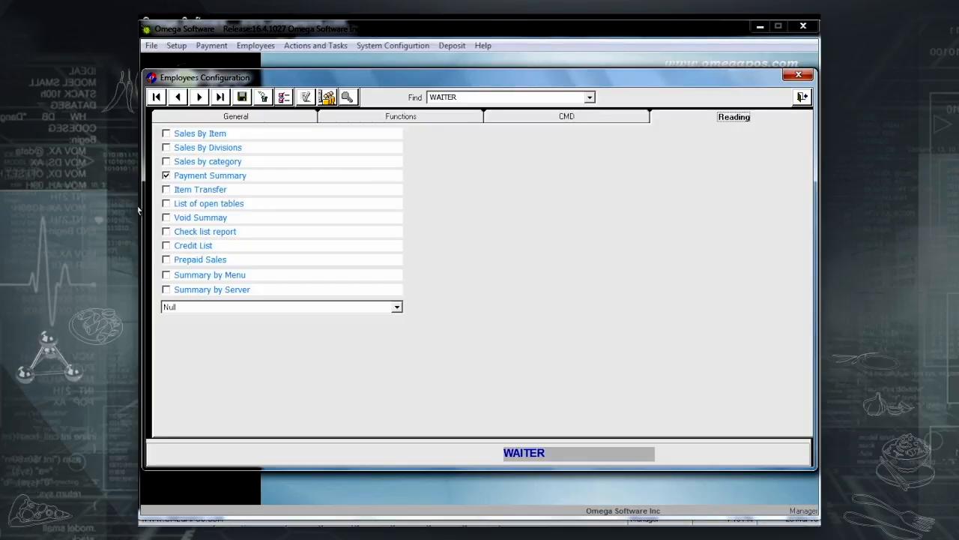
{"action": "left_click", "coordinate": [589, 97]}
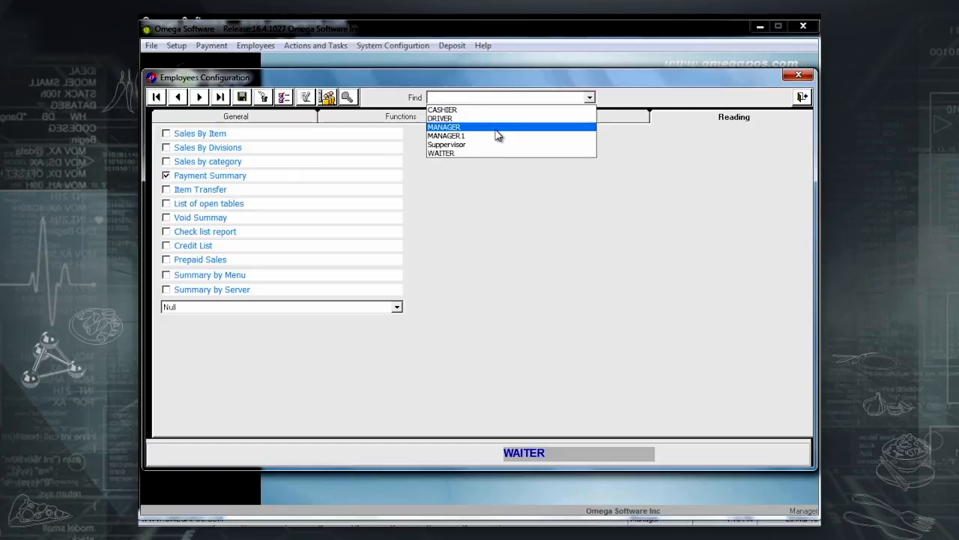
Load the MANAGER1 role, clear its report permissions, and tick all its General permissions.
{"action": "left_click", "coordinate": [496, 126]}
{"action": "key", "text": "Down"}
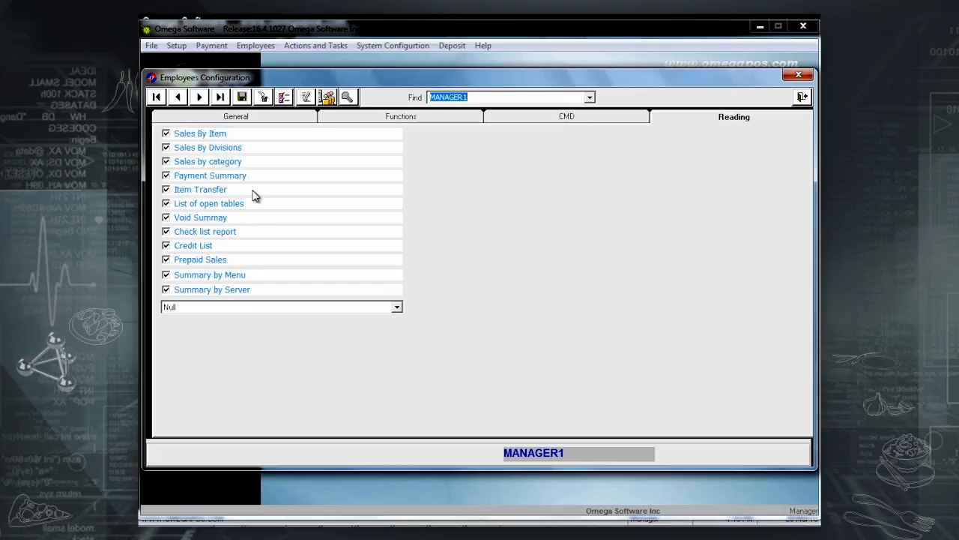
{"action": "left_click", "coordinate": [307, 98]}
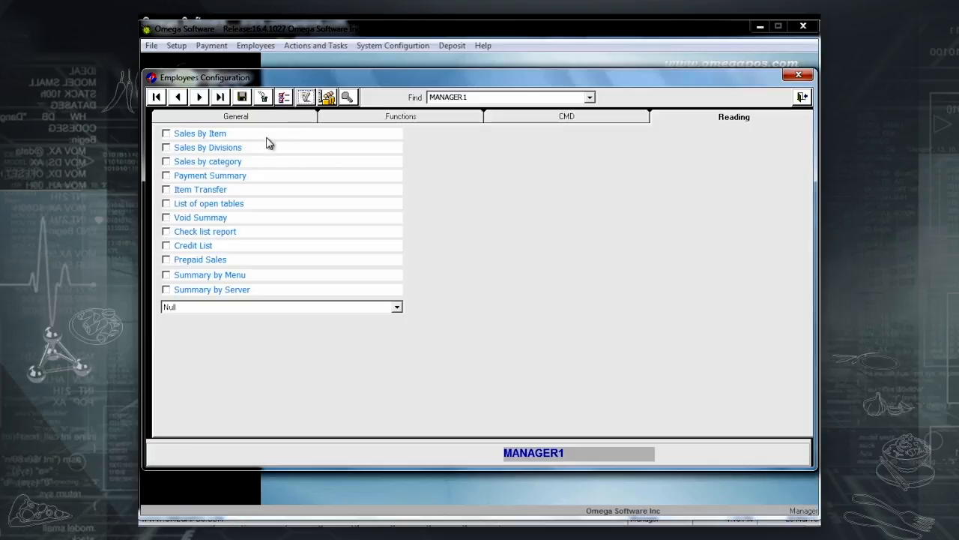
{"action": "left_click", "coordinate": [295, 117]}
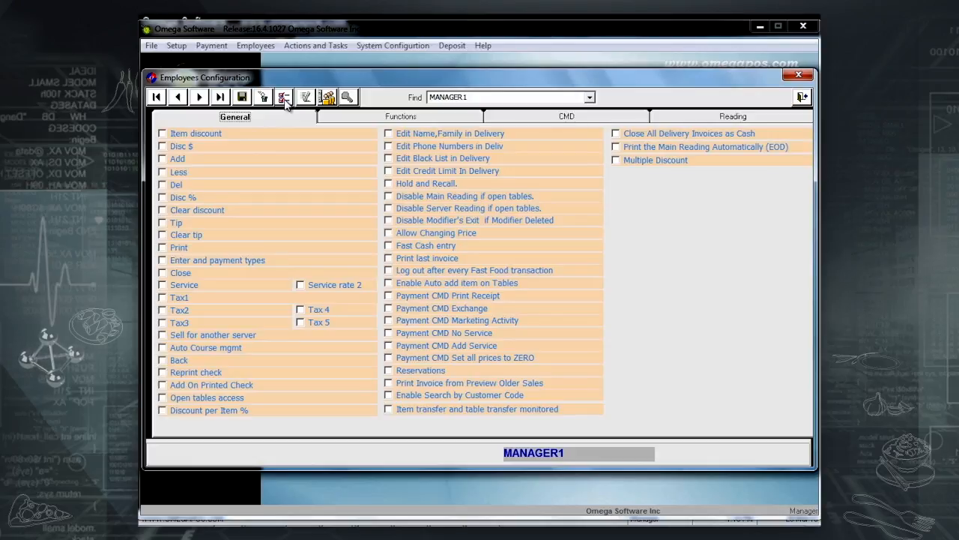
{"action": "left_click", "coordinate": [285, 101]}
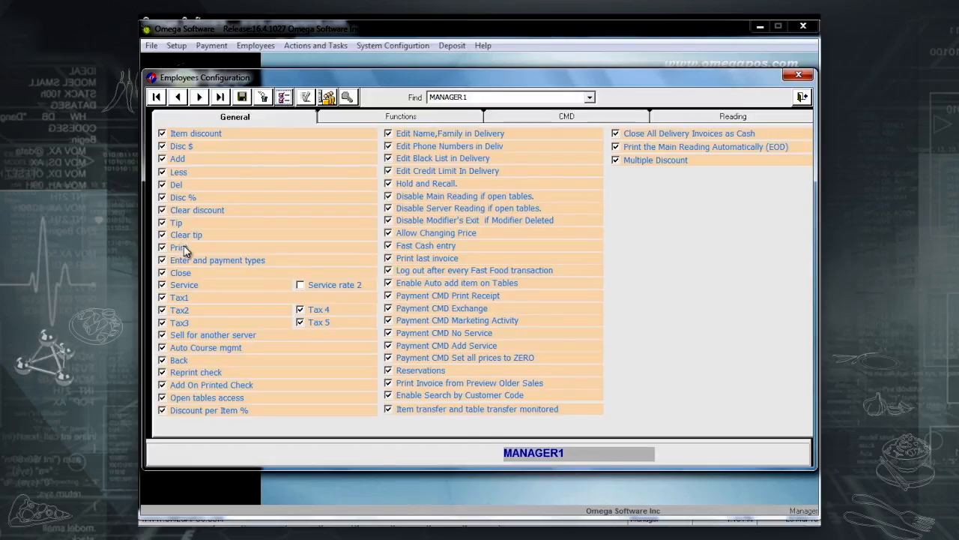
Remove Management 100%, Offer By Management and Open Discount % from CASHIER's allowed discounts.
{"action": "left_click", "coordinate": [327, 98]}
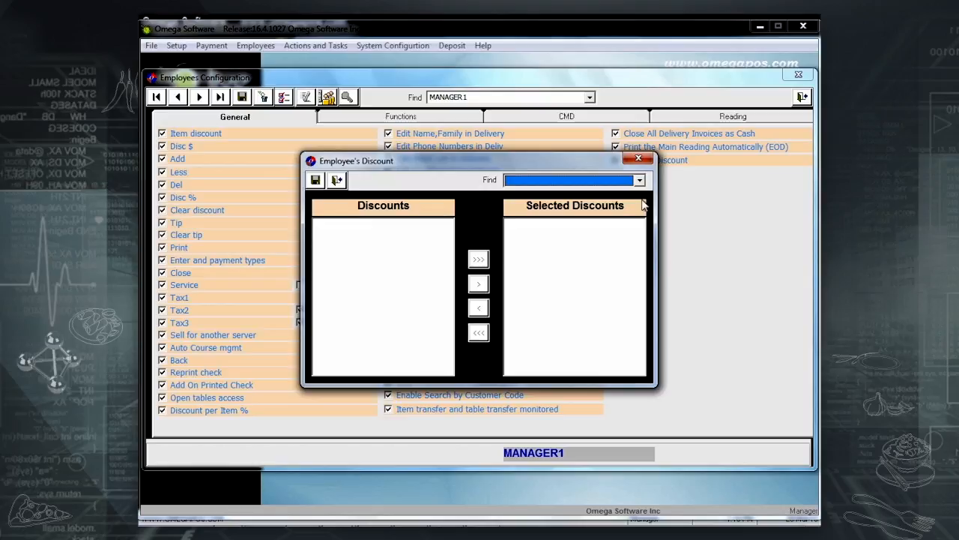
{"action": "left_click", "coordinate": [608, 183]}
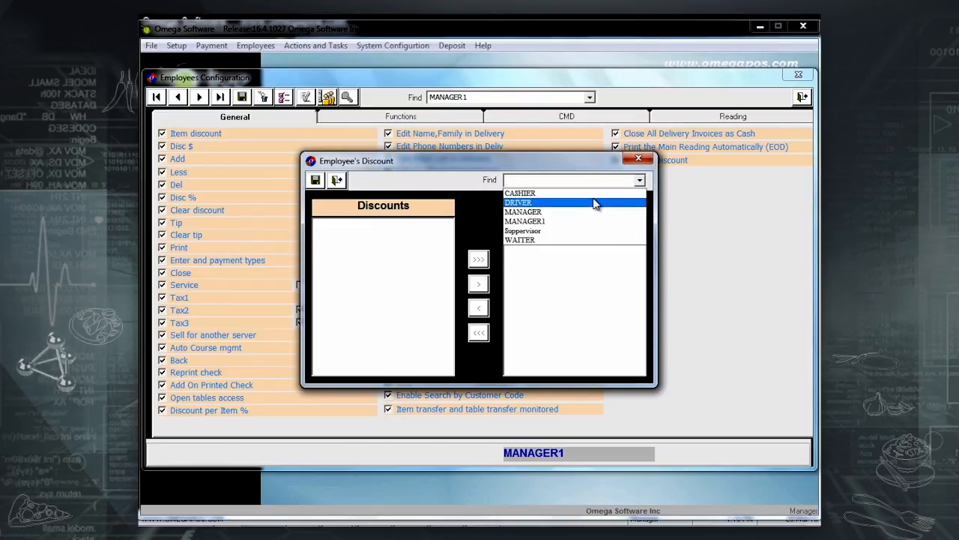
{"action": "left_click", "coordinate": [596, 193]}
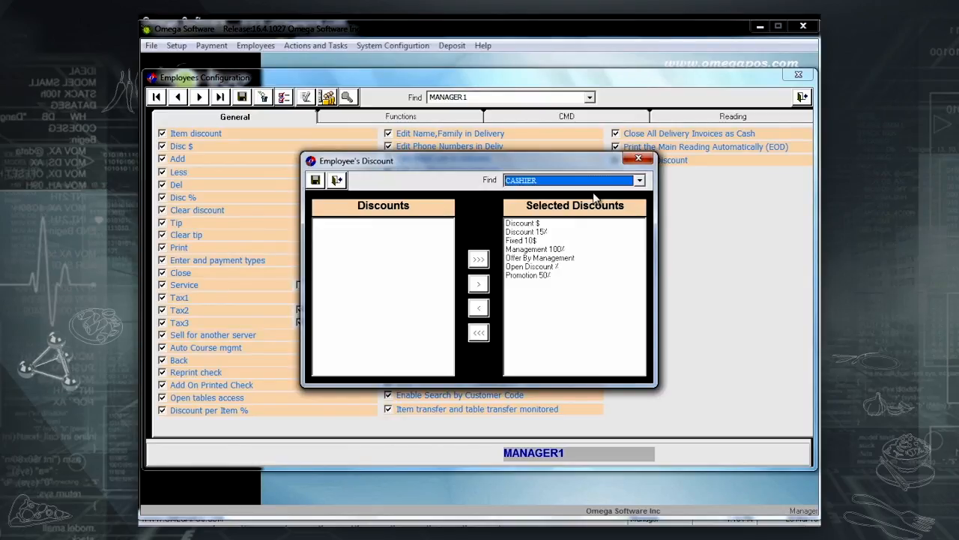
{"action": "left_click", "coordinate": [530, 250]}
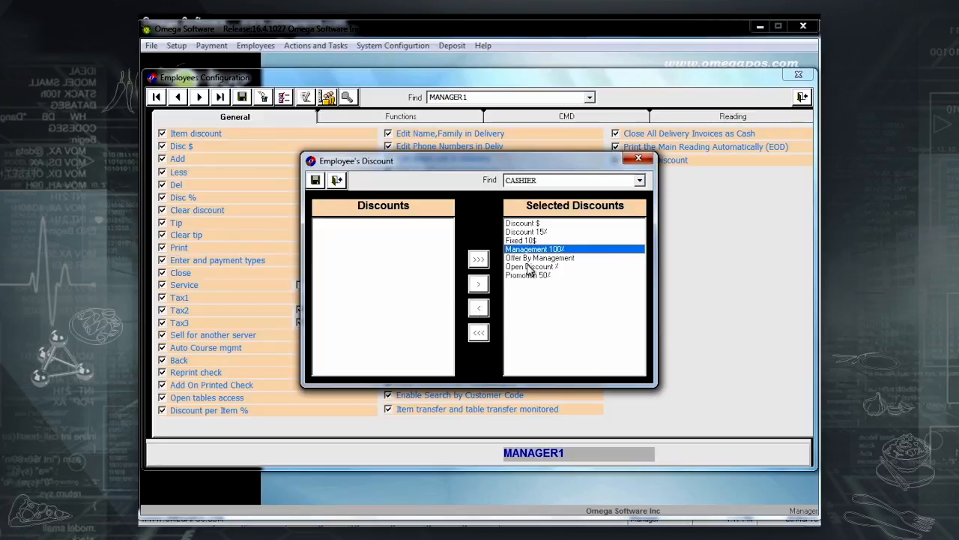
{"action": "left_click", "coordinate": [479, 309]}
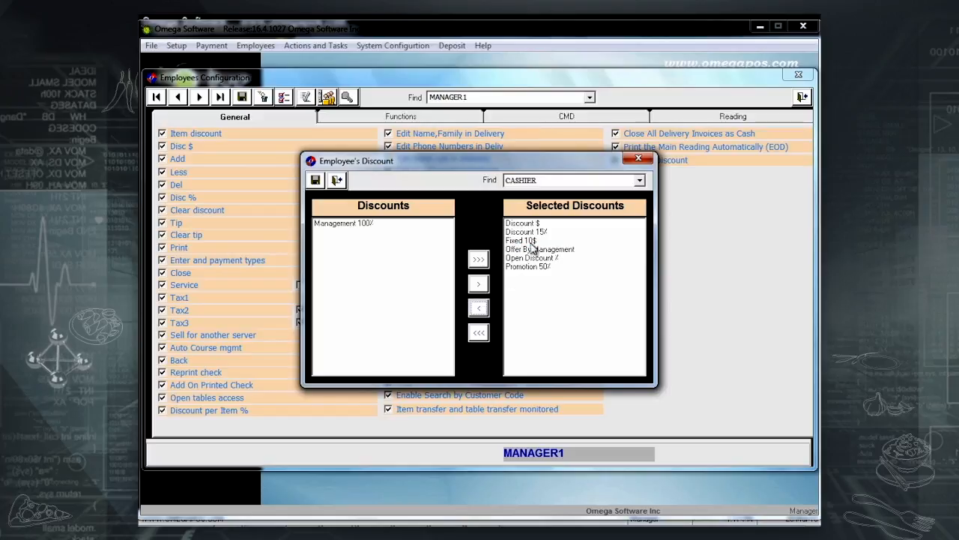
{"action": "left_click", "coordinate": [533, 252]}
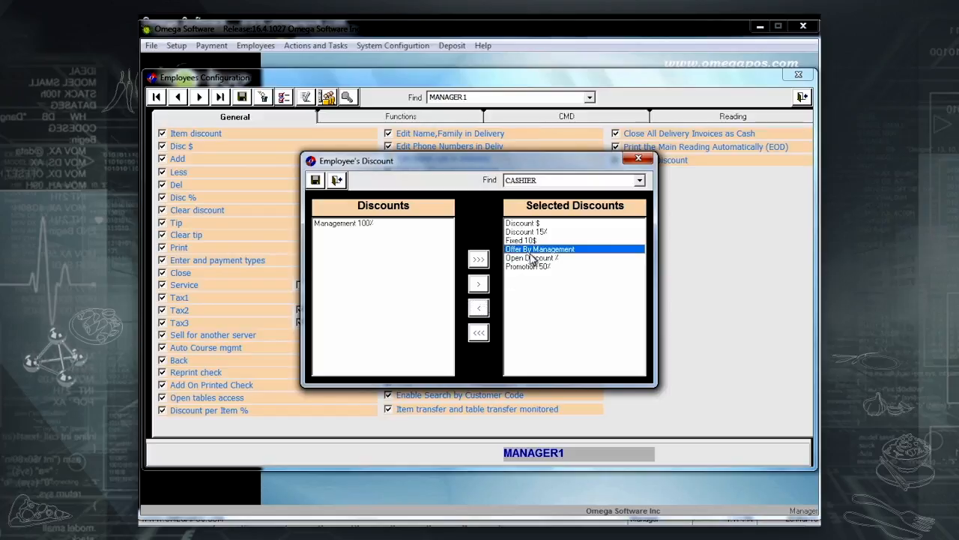
{"action": "left_click", "coordinate": [479, 308]}
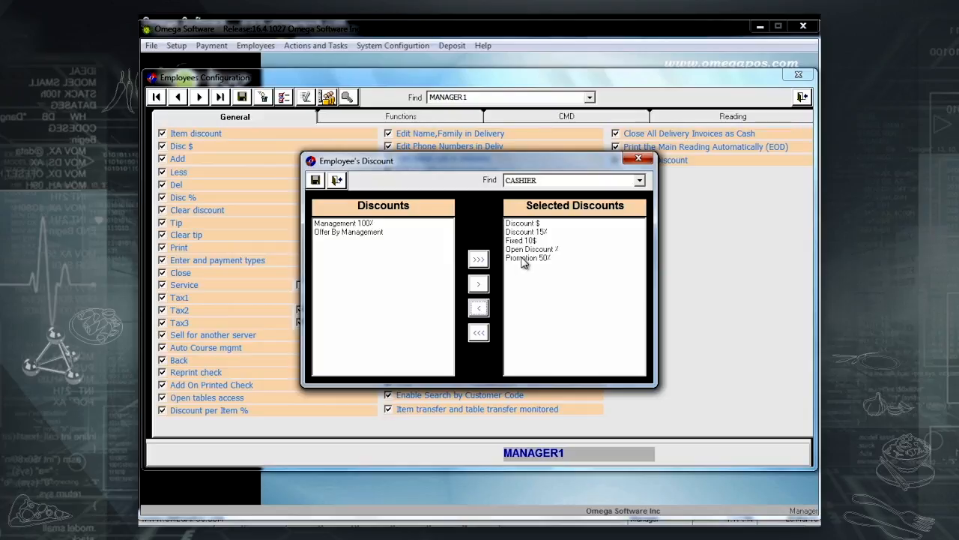
{"action": "left_click", "coordinate": [528, 251]}
{"action": "left_click", "coordinate": [479, 308]}
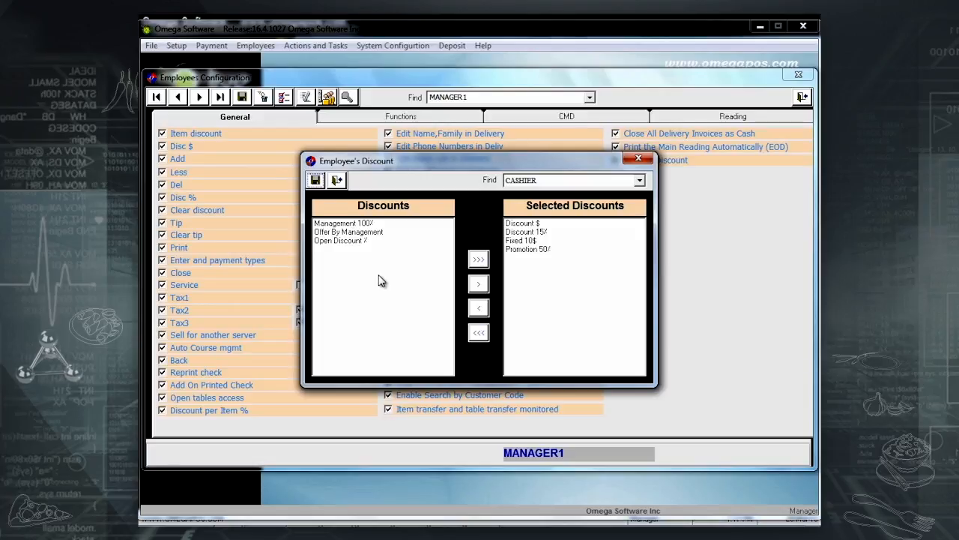
{"action": "left_click", "coordinate": [336, 179]}
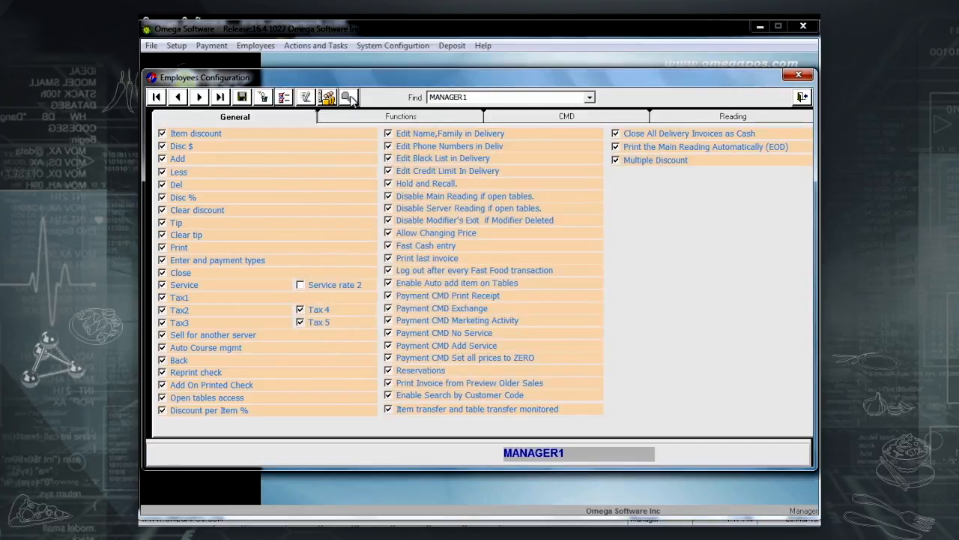
{"action": "left_click", "coordinate": [348, 98]}
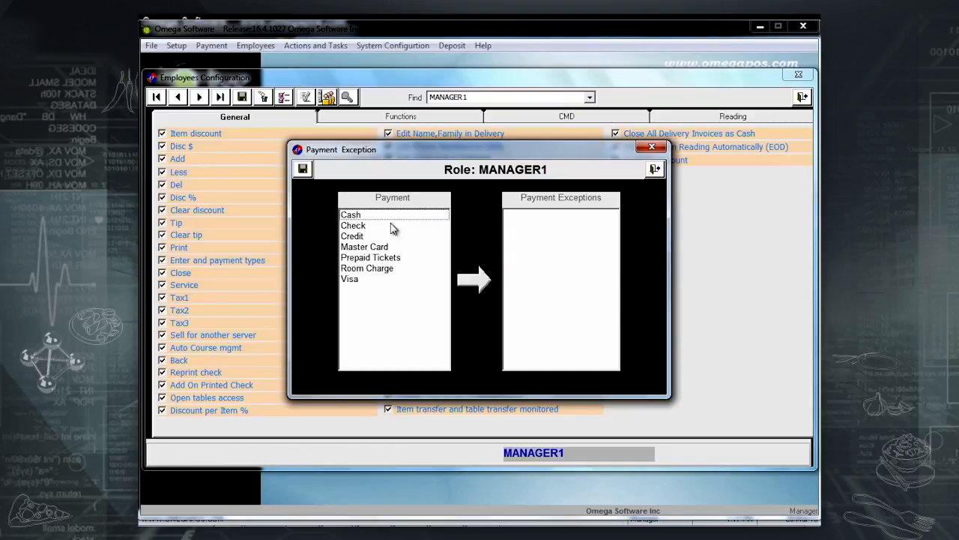
{"action": "left_click", "coordinate": [655, 168]}
Save Credit and Room Charge as CASHIER payment exceptions, then close Employees Configuration.
{"action": "left_click", "coordinate": [589, 97]}
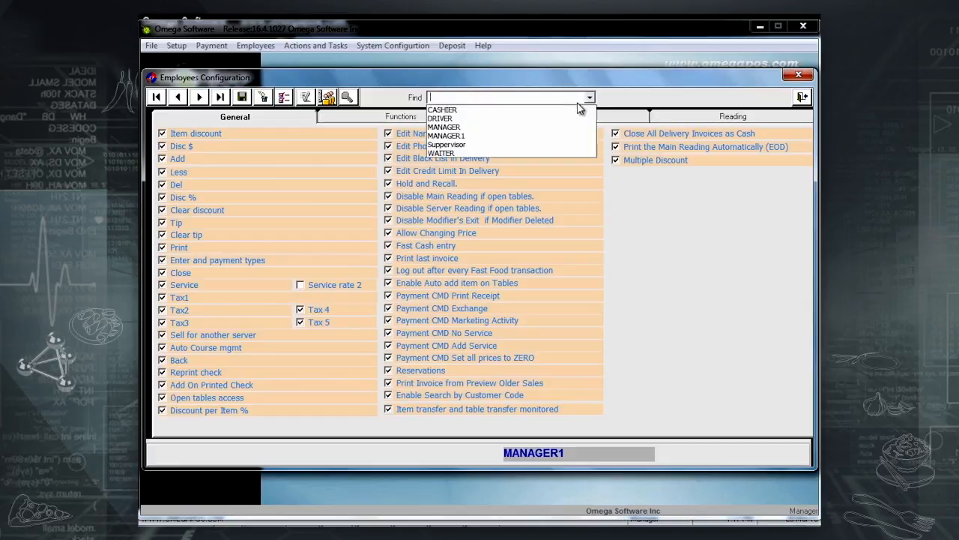
{"action": "left_click", "coordinate": [529, 112]}
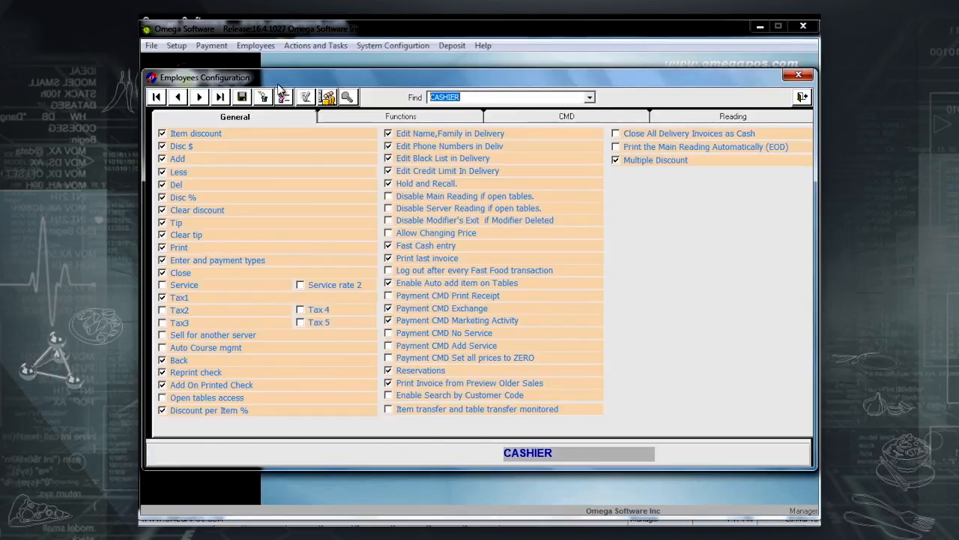
{"action": "left_click", "coordinate": [347, 100]}
{"action": "double_click", "coordinate": [379, 236]}
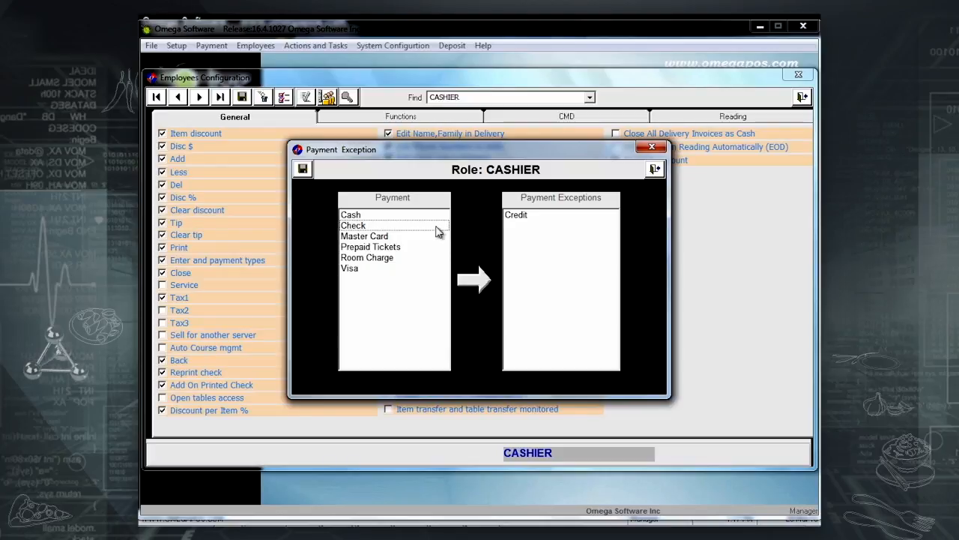
{"action": "double_click", "coordinate": [370, 259]}
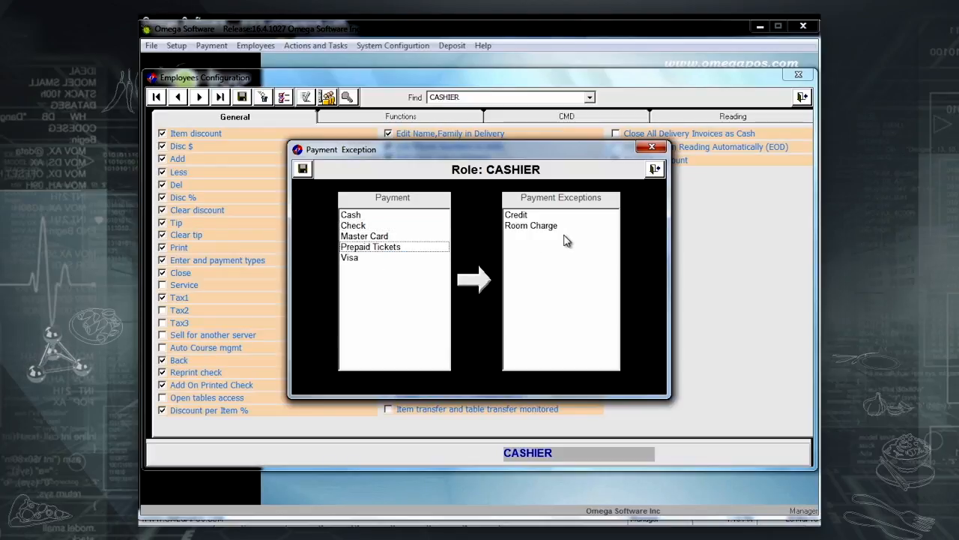
{"action": "left_click", "coordinate": [303, 169]}
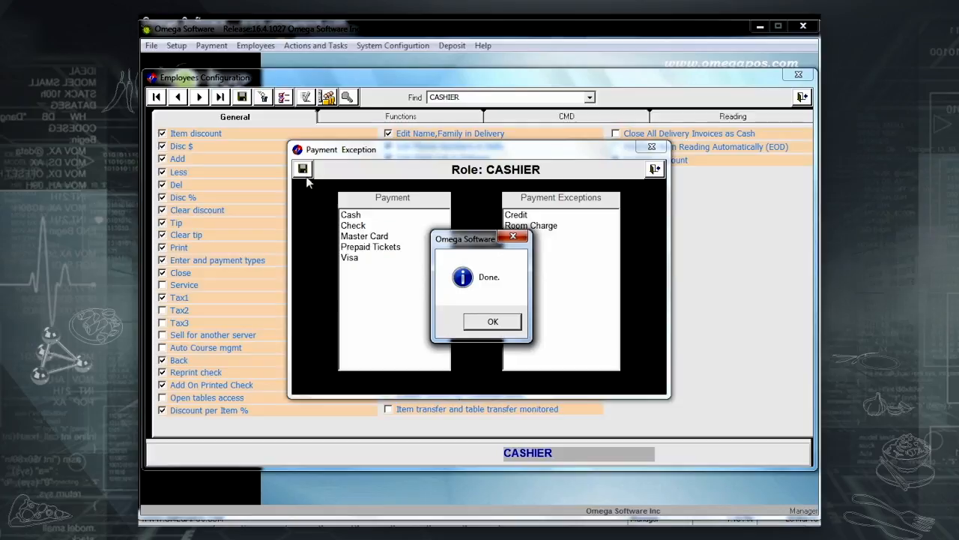
{"action": "left_click", "coordinate": [493, 321]}
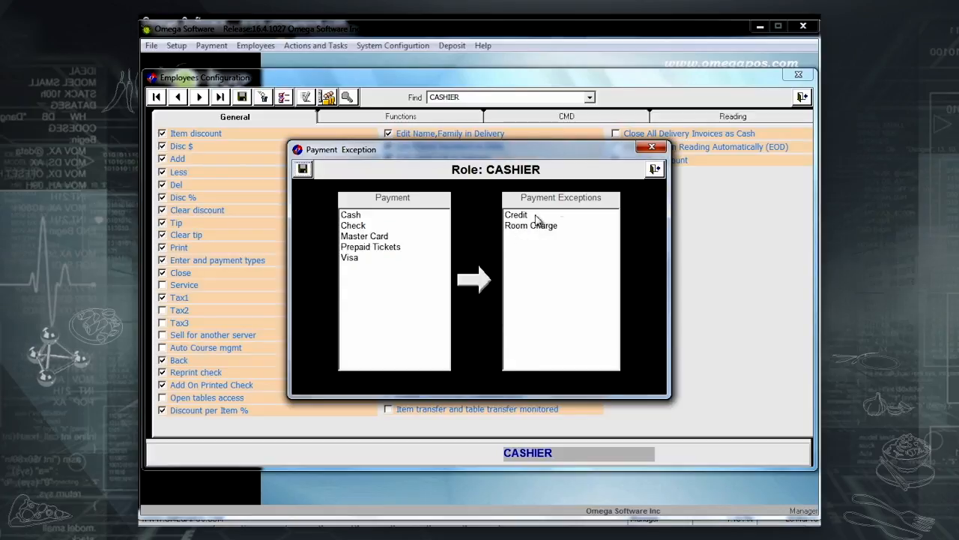
{"action": "left_click", "coordinate": [655, 170]}
{"action": "left_click", "coordinate": [802, 97]}
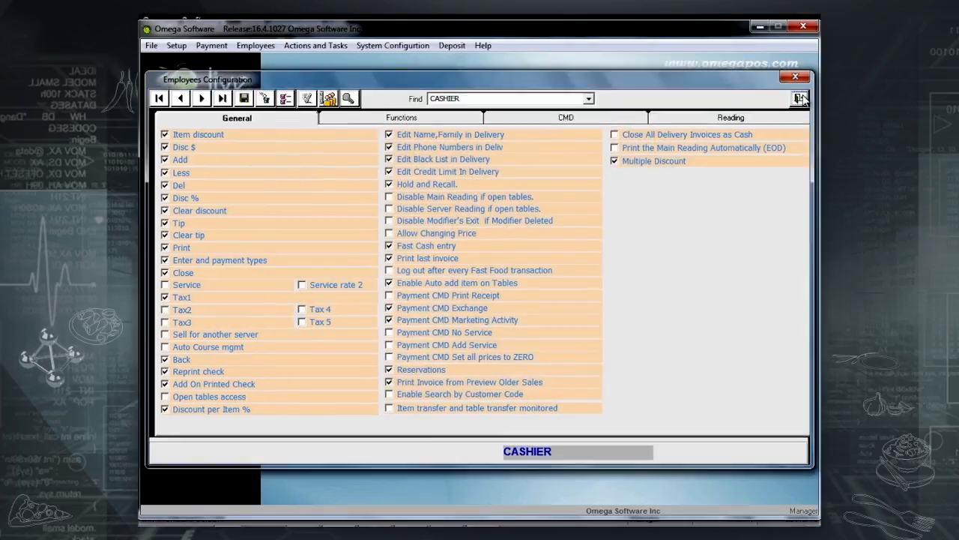
Open the Employees menu, then the File menu with End of day, Backup Data and Change Security access.
{"action": "left_click", "coordinate": [260, 47]}
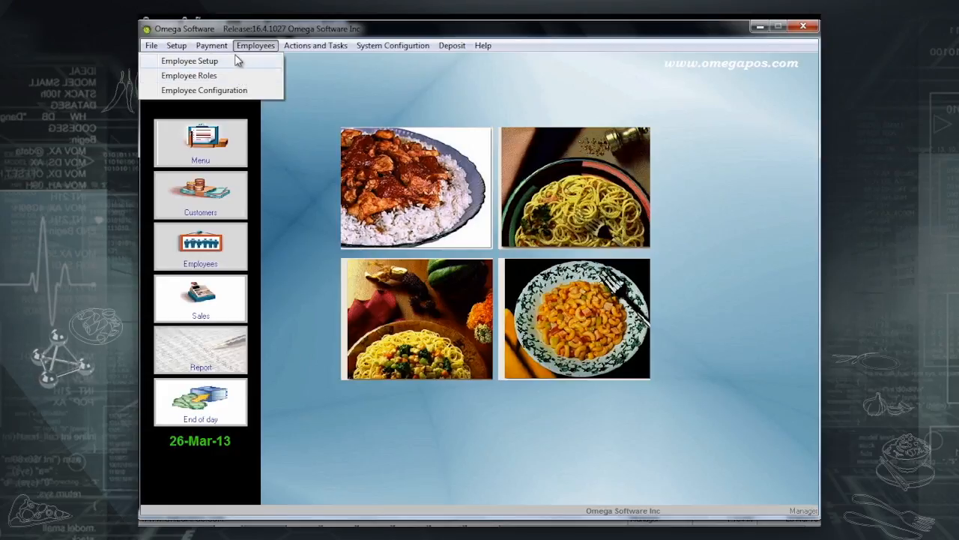
{"action": "mouse_move", "coordinate": [222, 47]}
{"action": "mouse_move", "coordinate": [151, 46]}
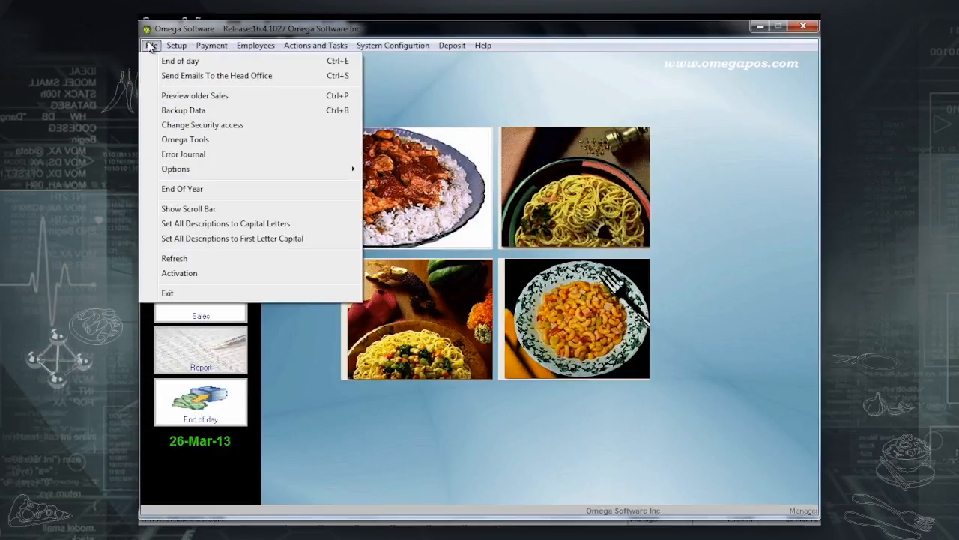
Set CASHIER's Disable Sales Item Access From Tree View security access to True, then exit.
{"action": "left_click", "coordinate": [202, 128]}
{"action": "left_click", "coordinate": [612, 269]}
{"action": "left_click", "coordinate": [590, 282]}
{"action": "left_click", "coordinate": [599, 297]}
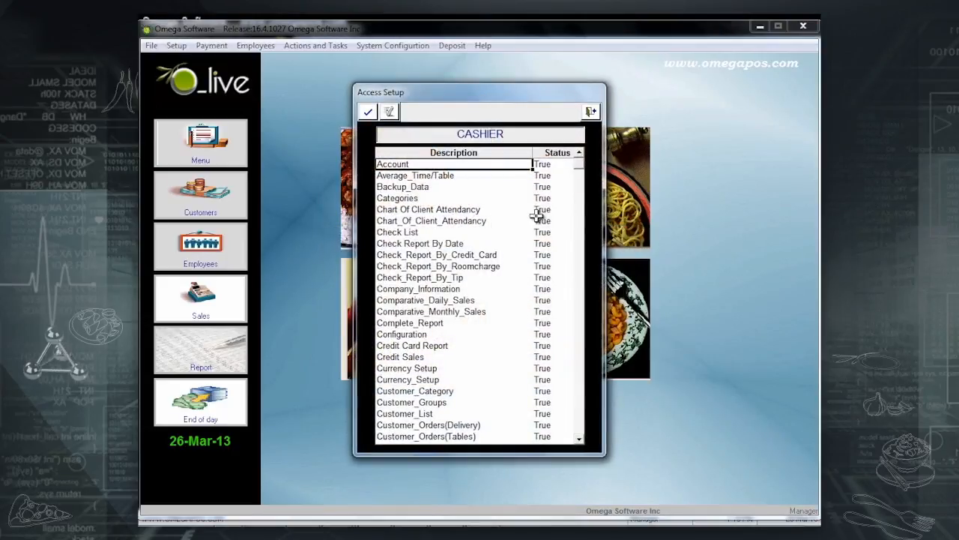
{"action": "scroll", "coordinate": [473, 193], "scroll_direction": "down", "scroll_amount": 7}
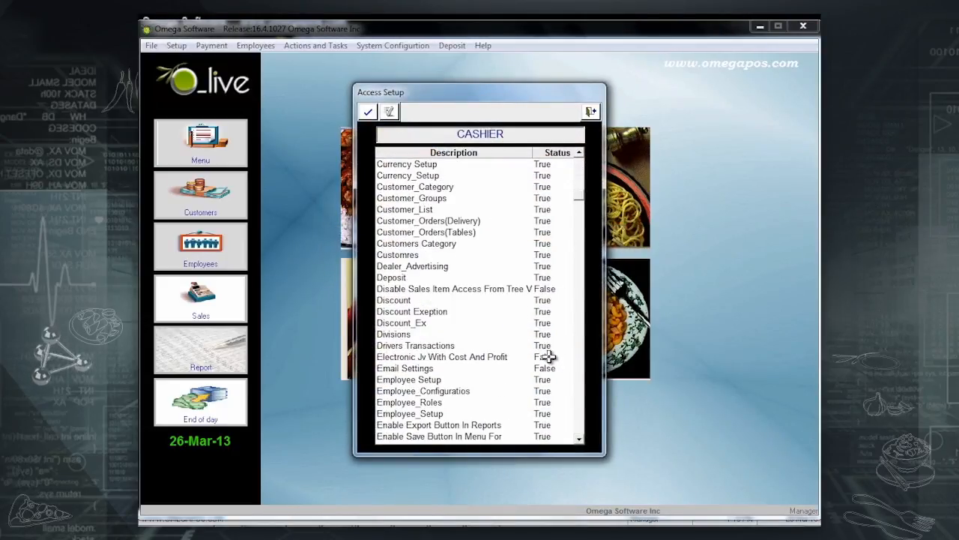
{"action": "left_click", "coordinate": [548, 289]}
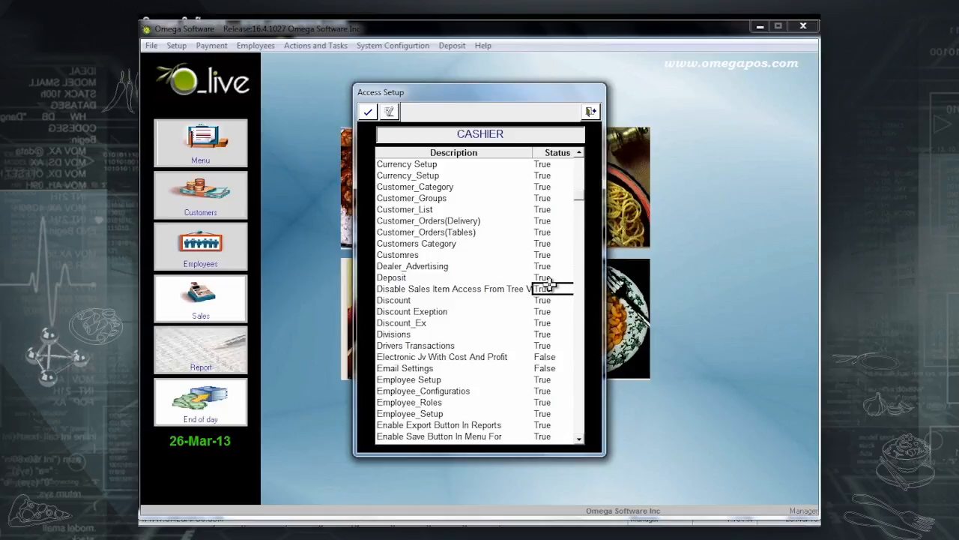
{"action": "scroll", "coordinate": [562, 306], "scroll_direction": "down", "scroll_amount": 5}
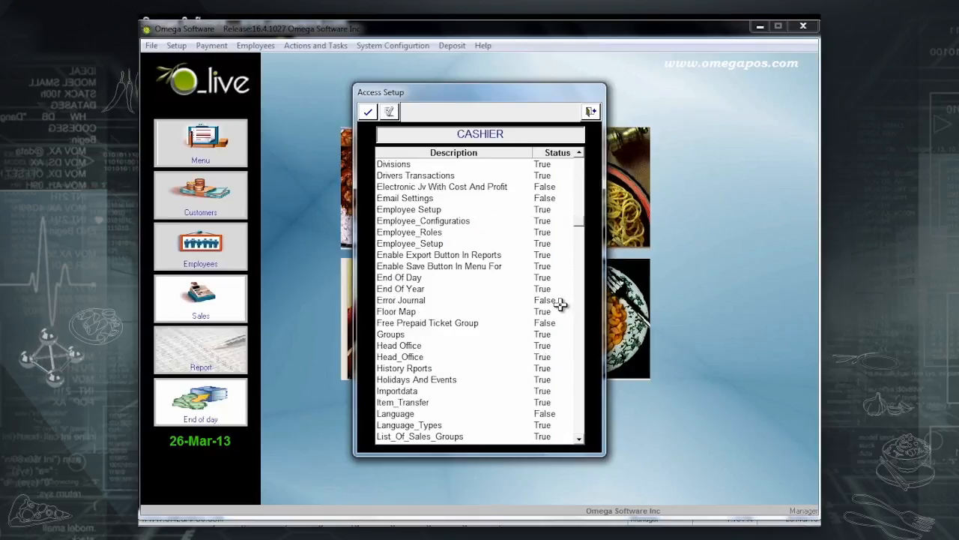
{"action": "scroll", "coordinate": [562, 303], "scroll_direction": "down", "scroll_amount": 3}
{"action": "left_click", "coordinate": [590, 112]}
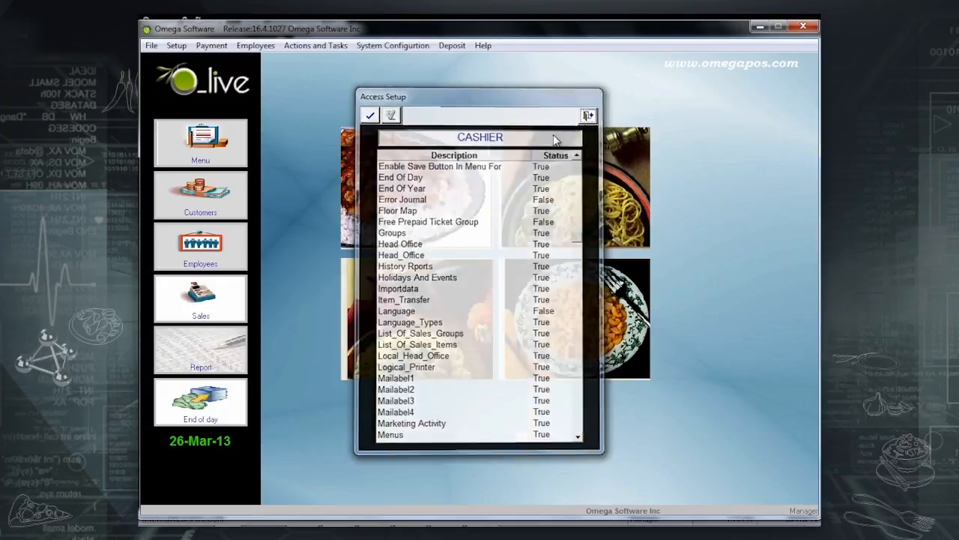
Give the CASHIER employee back office access in the employee record and save it.
{"action": "left_click", "coordinate": [211, 239]}
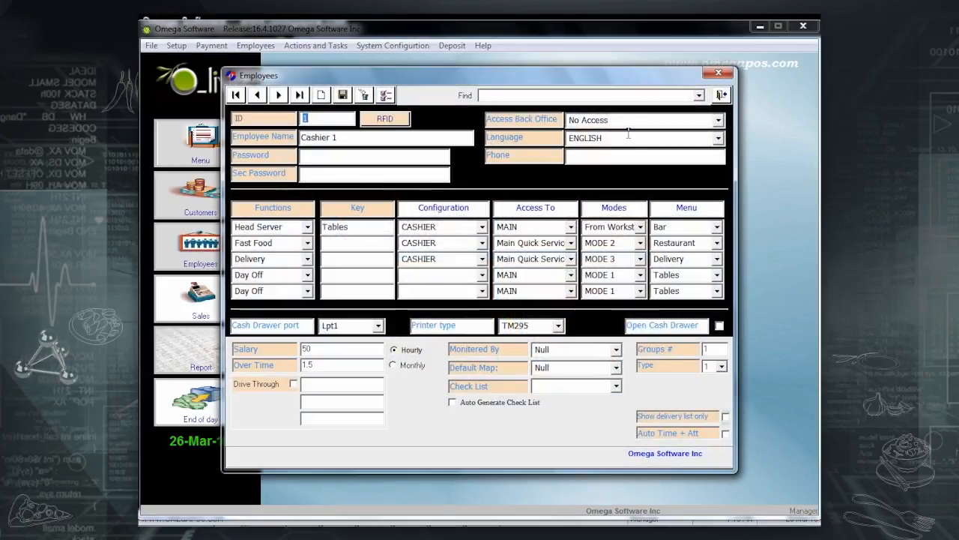
{"action": "left_click", "coordinate": [718, 120]}
{"action": "left_click", "coordinate": [665, 133]}
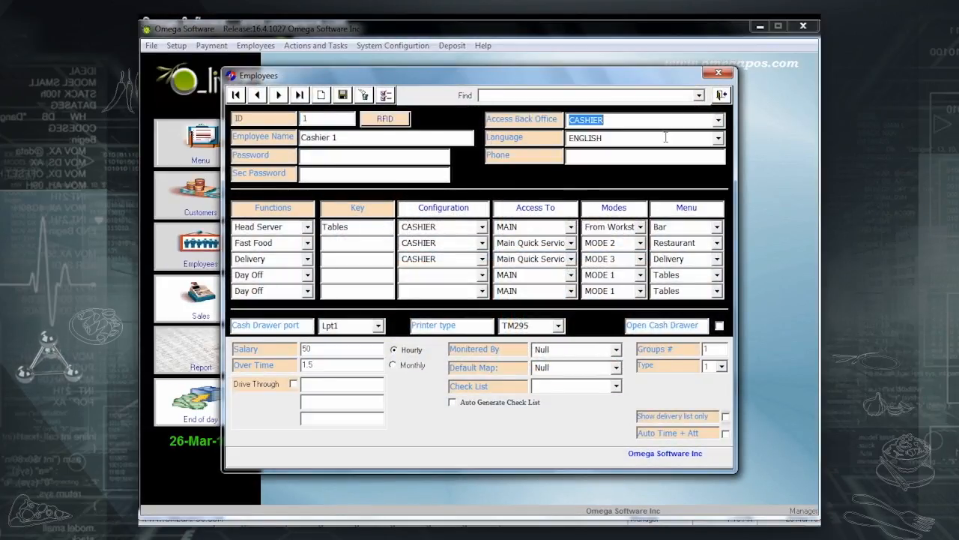
{"action": "left_click", "coordinate": [343, 96]}
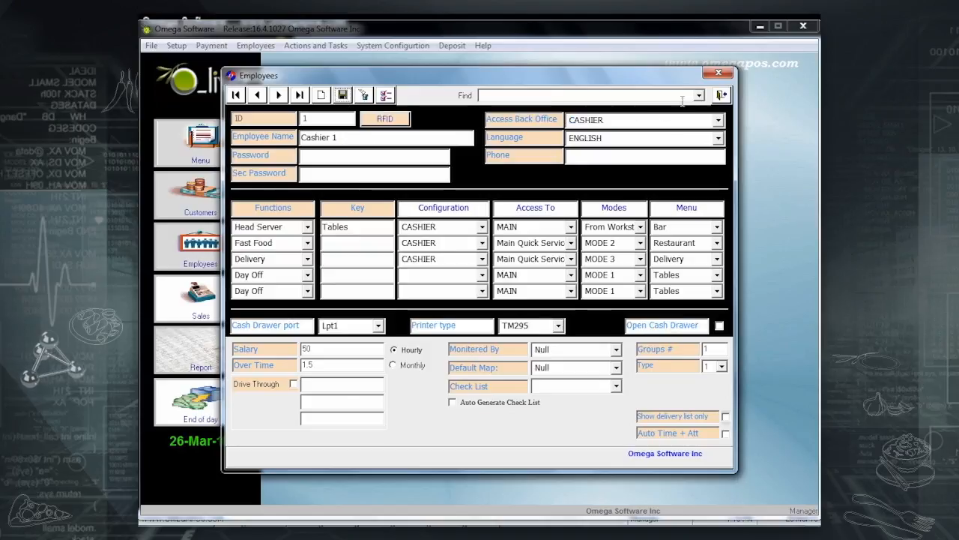
{"action": "left_click", "coordinate": [721, 95]}
Reopen CASHIER's security access list via File > Change Security access and scroll through it.
{"action": "left_click", "coordinate": [151, 45]}
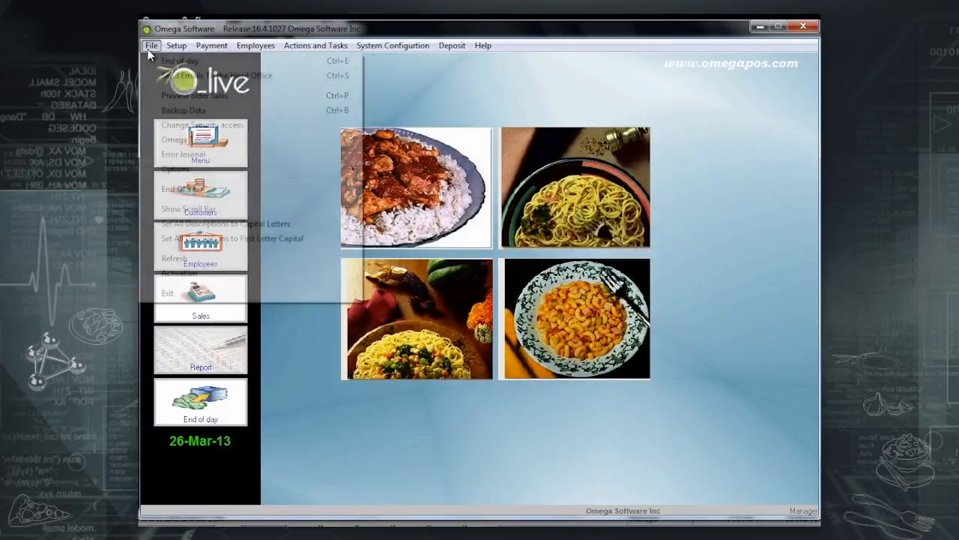
{"action": "left_click", "coordinate": [202, 124]}
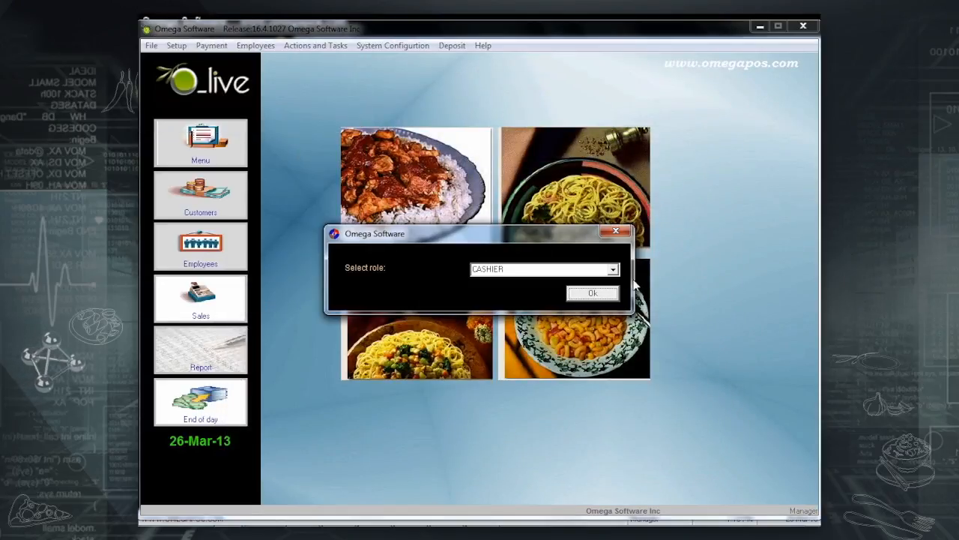
{"action": "left_click", "coordinate": [592, 293]}
{"action": "scroll", "coordinate": [566, 277], "scroll_direction": "down", "scroll_amount": 10}
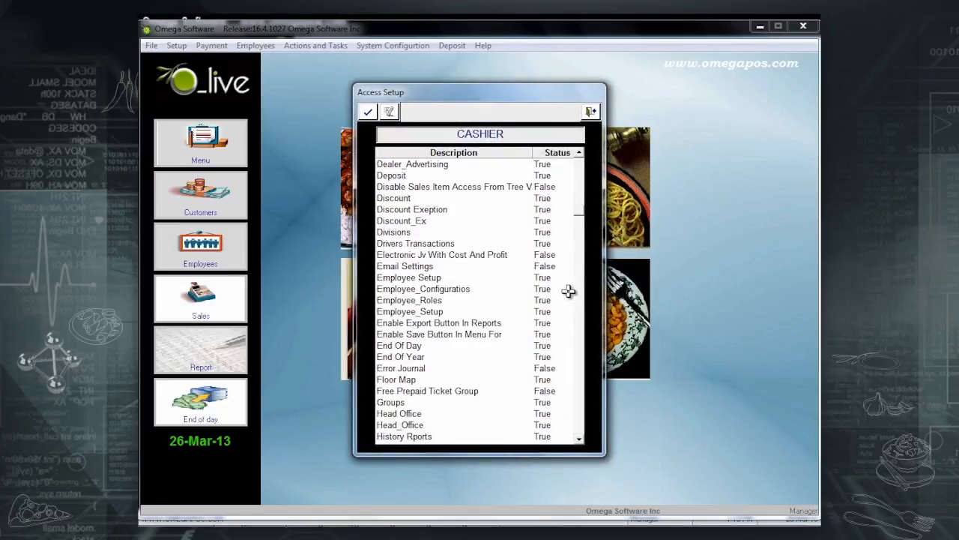
Exit Access Setup and the Customer Information window, then open a blank Customer Information form.
{"action": "left_click", "coordinate": [590, 113]}
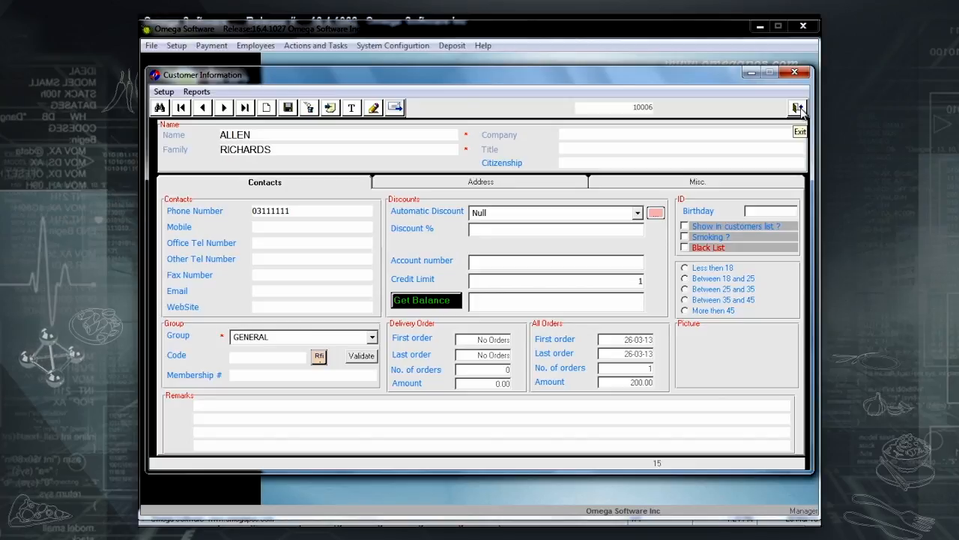
{"action": "left_click", "coordinate": [800, 109]}
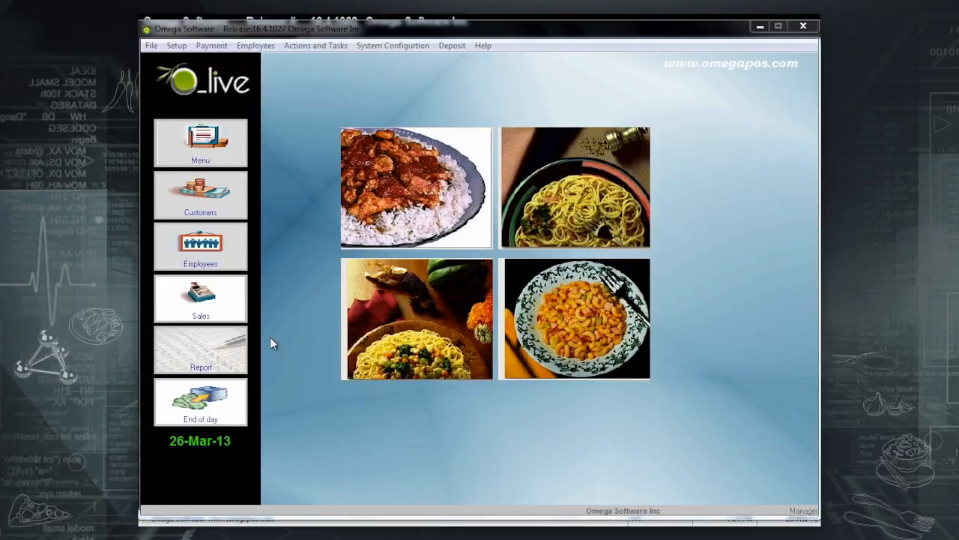
{"action": "left_click", "coordinate": [205, 212]}
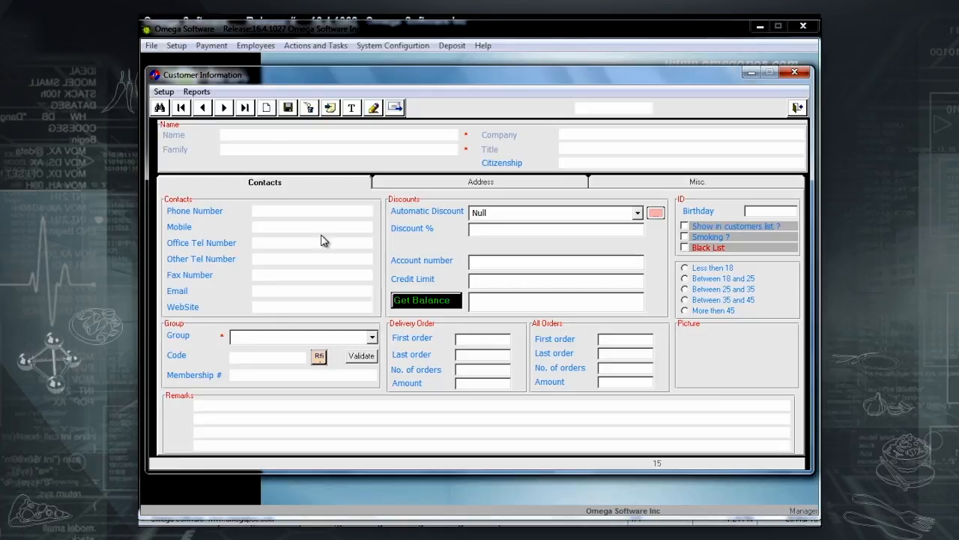
Find the customer by family name, load their record, and show the Contacts details.
{"action": "left_click", "coordinate": [162, 108]}
{"action": "left_click", "coordinate": [360, 156]}
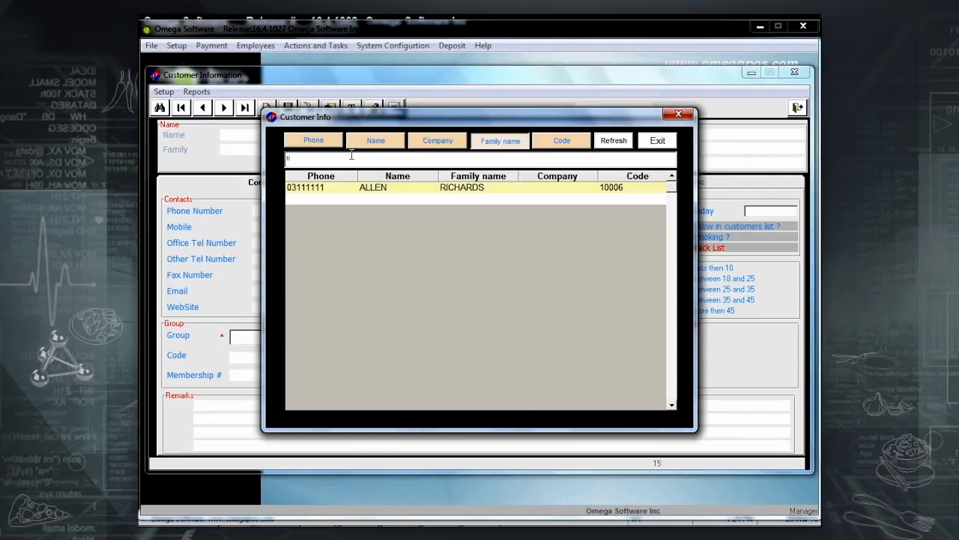
{"action": "double_click", "coordinate": [419, 186]}
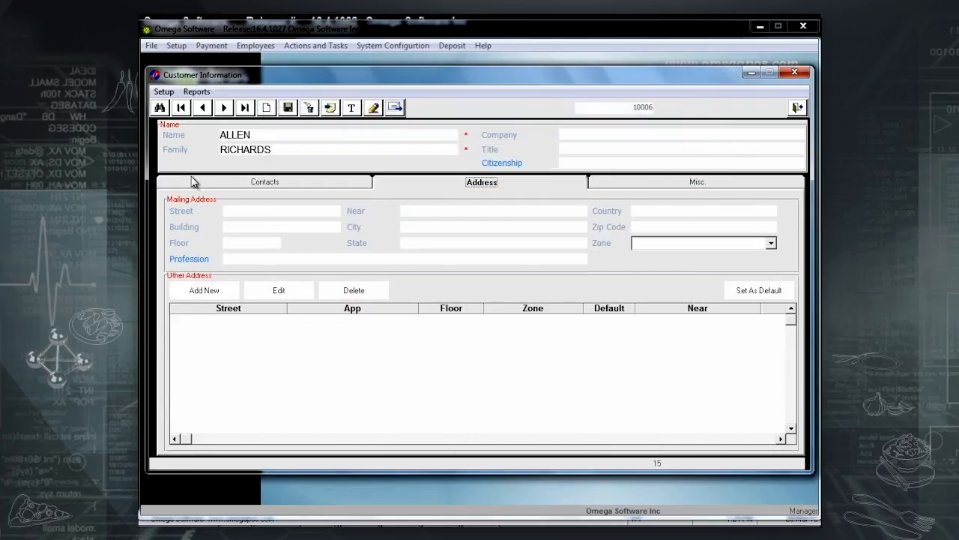
{"action": "left_click", "coordinate": [194, 181]}
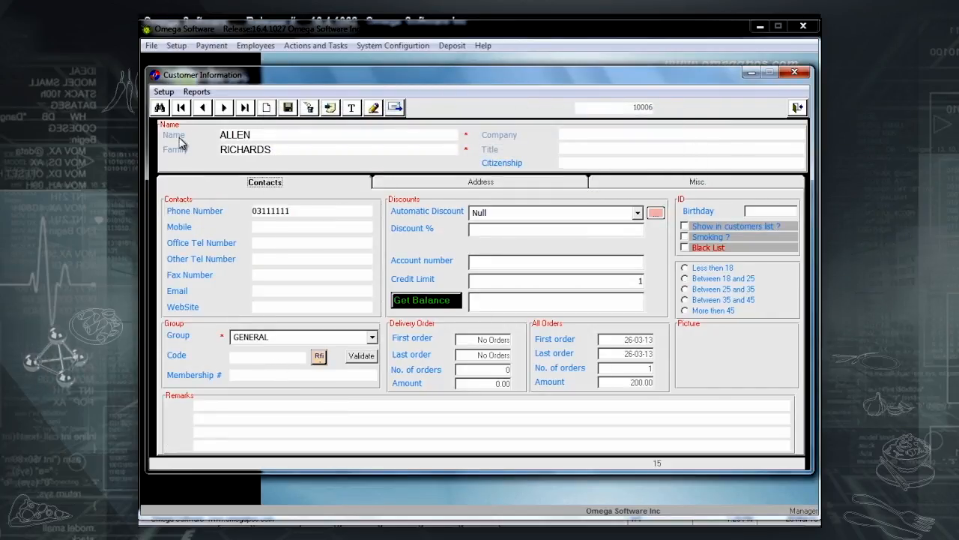
Browse customer records from the first one through the next three.
{"action": "left_click", "coordinate": [181, 107]}
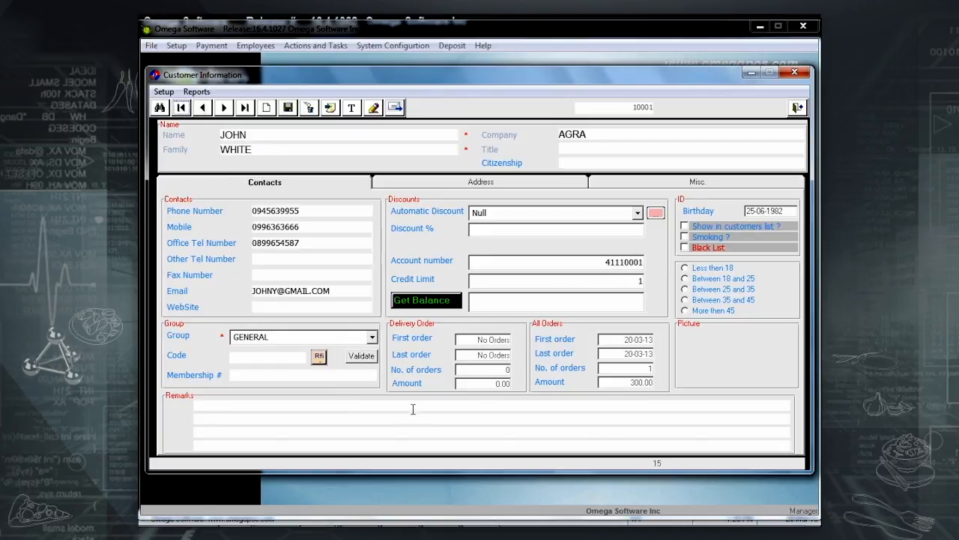
{"action": "left_click", "coordinate": [225, 107]}
{"action": "left_click", "coordinate": [226, 107]}
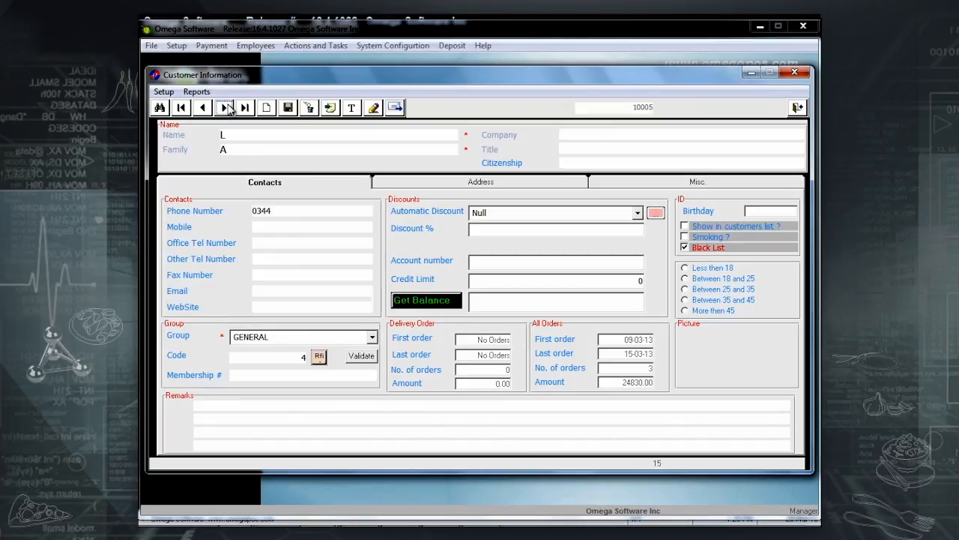
{"action": "left_click", "coordinate": [225, 107]}
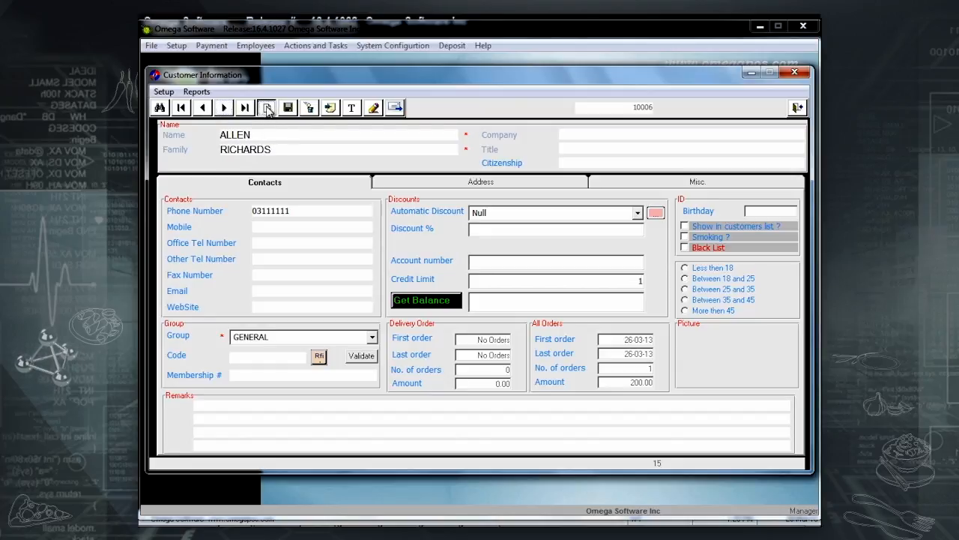
Create a new customer with name, family and phone in the GENERAL group and save it.
{"action": "left_click", "coordinate": [266, 108]}
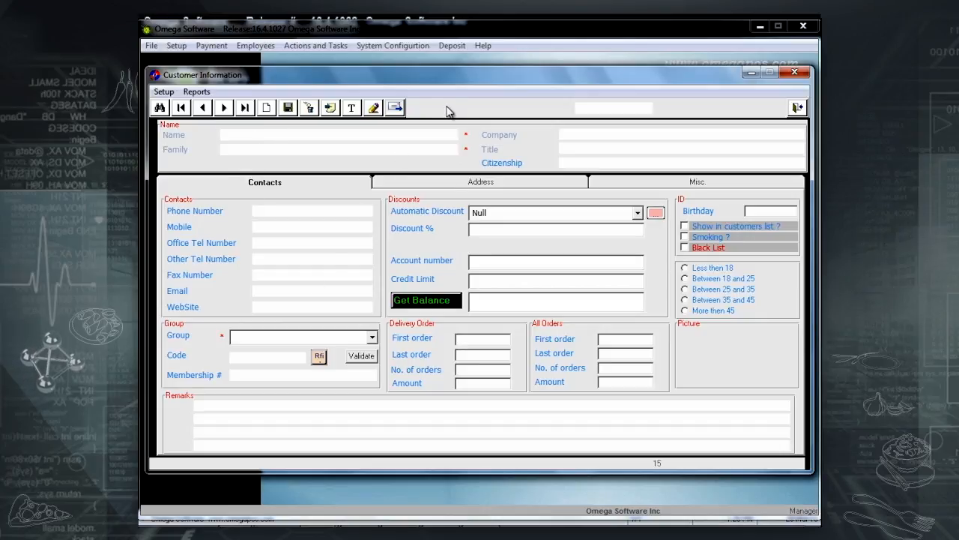
{"action": "type", "text": "ark"}
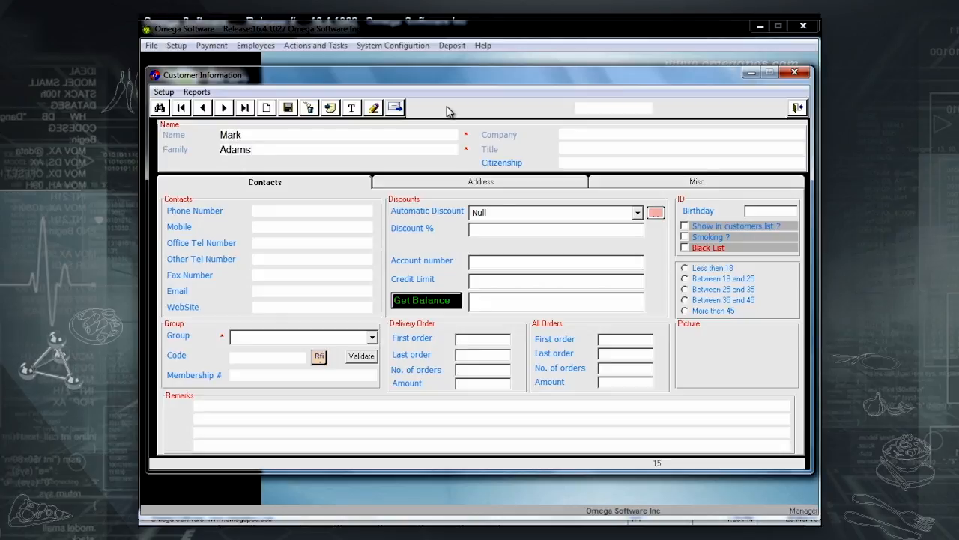
{"action": "left_click", "coordinate": [371, 338]}
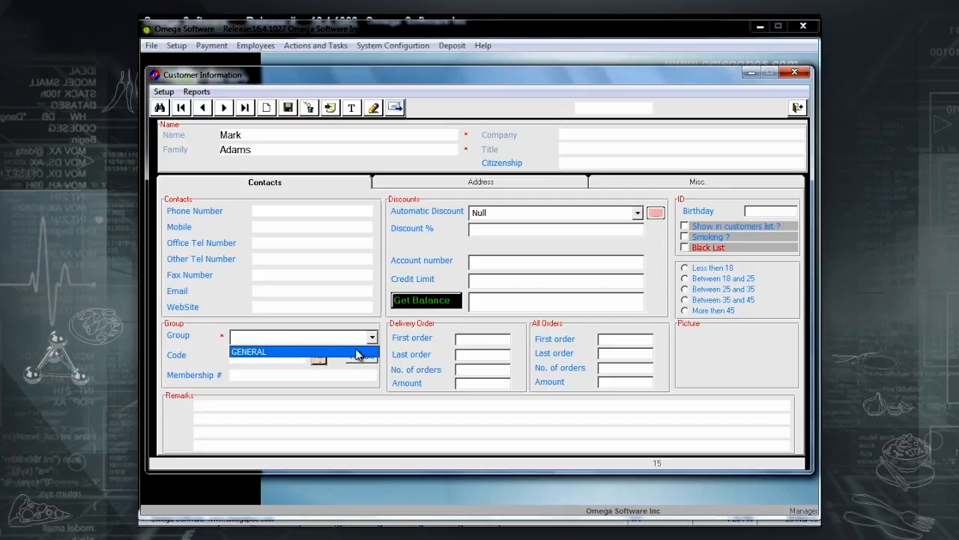
{"action": "left_click", "coordinate": [356, 353]}
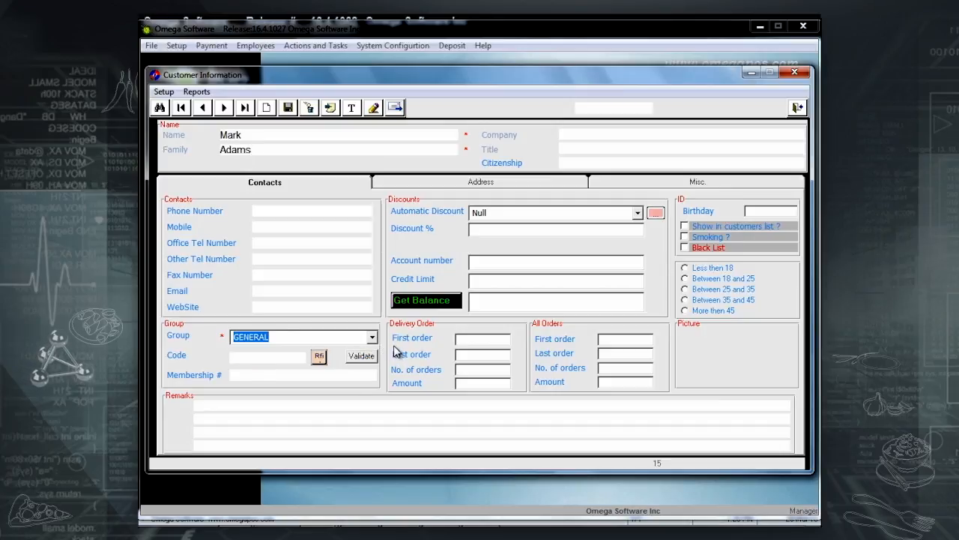
{"action": "left_click", "coordinate": [288, 108]}
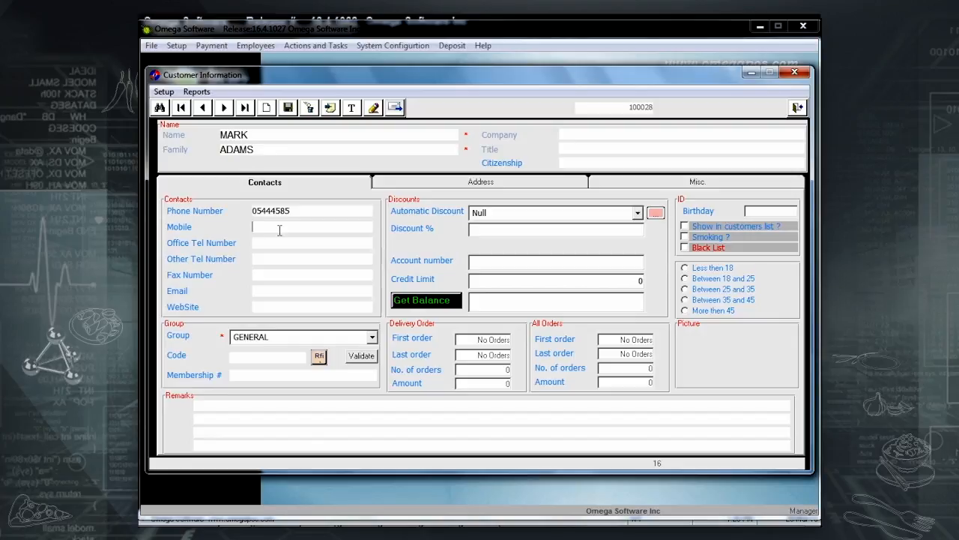
Add the customer's mobile number, save again, and try assigning an RFID code.
{"action": "type", "text": "56"}
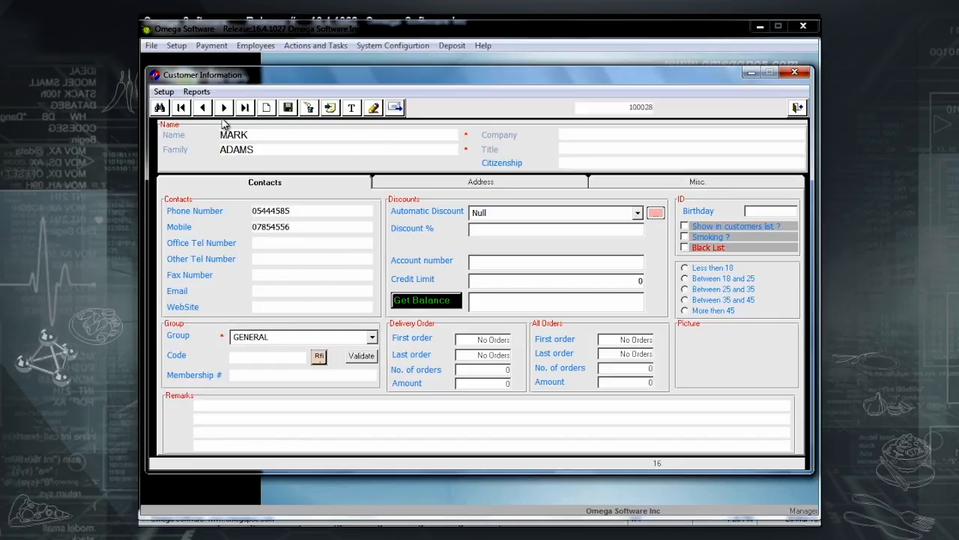
{"action": "left_click", "coordinate": [289, 108]}
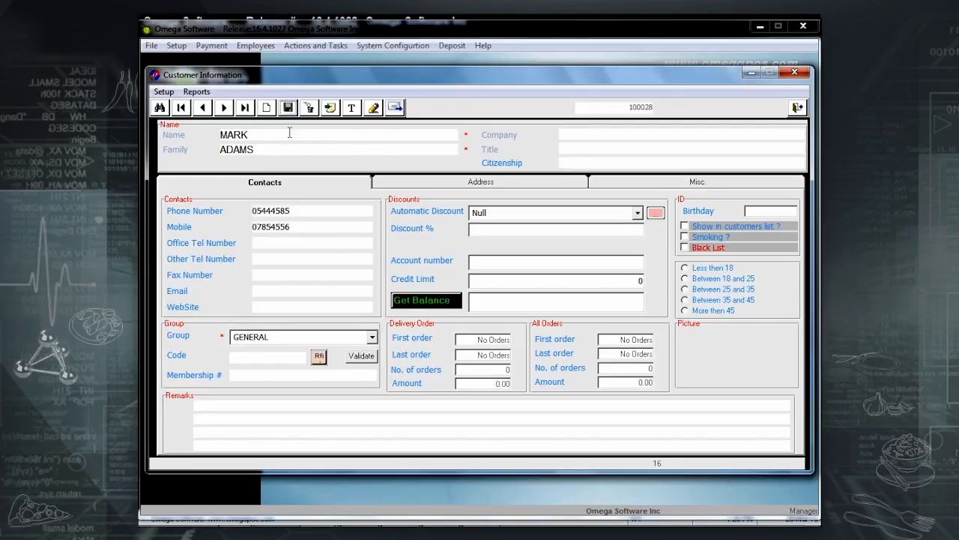
{"action": "left_click", "coordinate": [279, 361]}
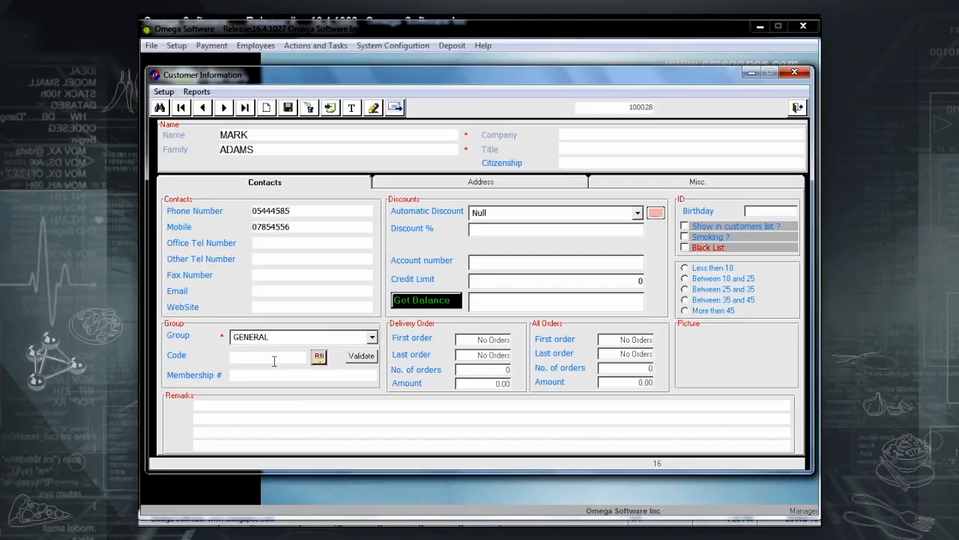
{"action": "left_click", "coordinate": [320, 357]}
{"action": "left_click", "coordinate": [554, 322]}
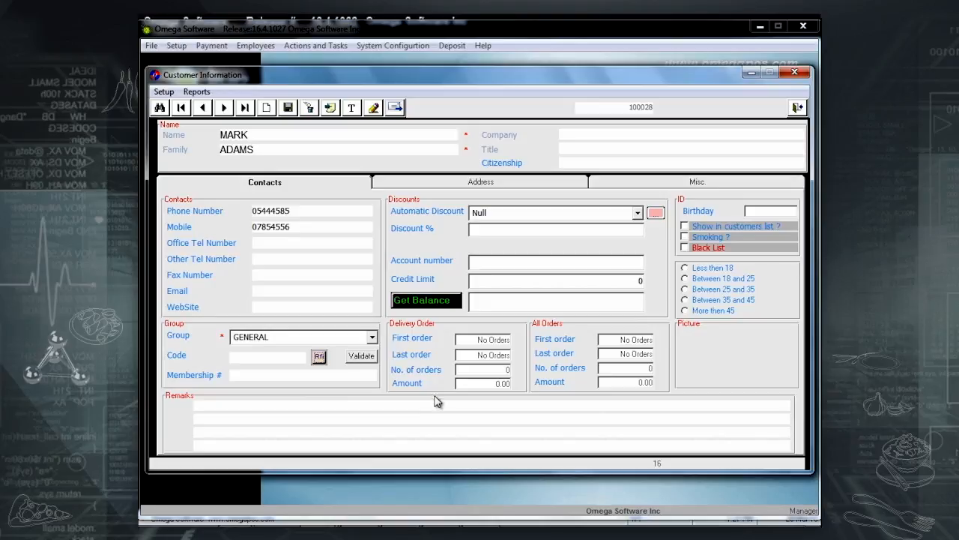
{"action": "left_click", "coordinate": [309, 110]}
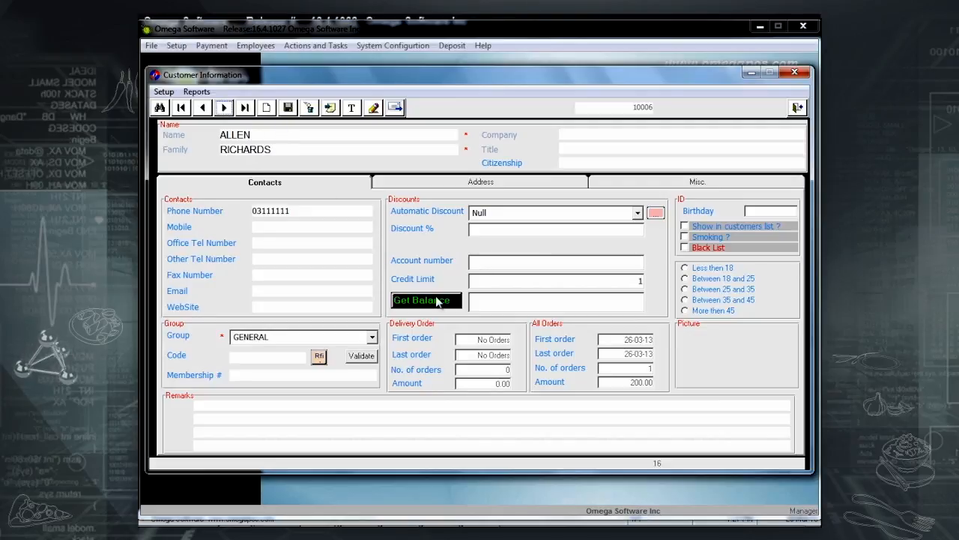
Check the customer's balance, set Credit Limit to 500 and save, then refresh the balance (242).
{"action": "left_click", "coordinate": [438, 301]}
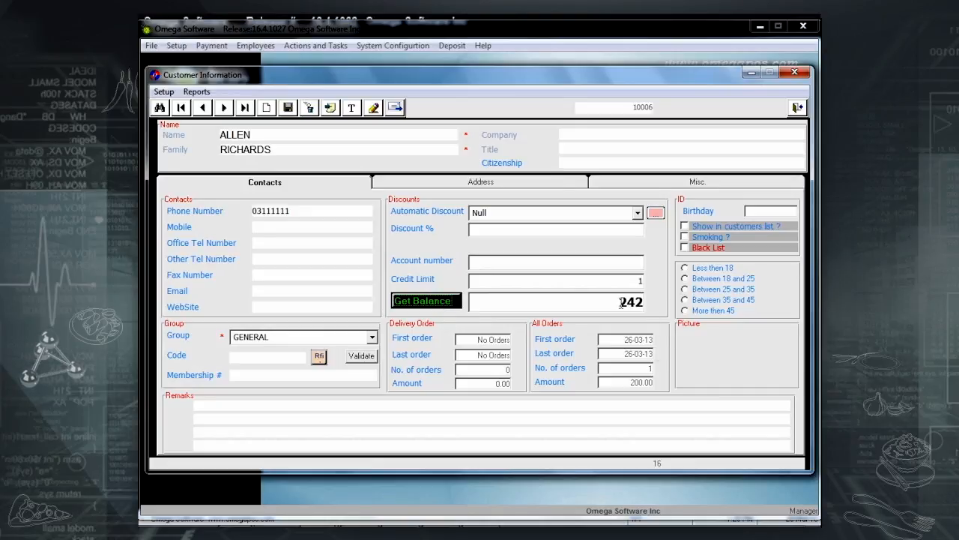
{"action": "left_click_drag", "start_coordinate": [619, 301], "coordinate": [658, 302]}
{"action": "left_click", "coordinate": [574, 307]}
{"action": "left_click", "coordinate": [599, 282]}
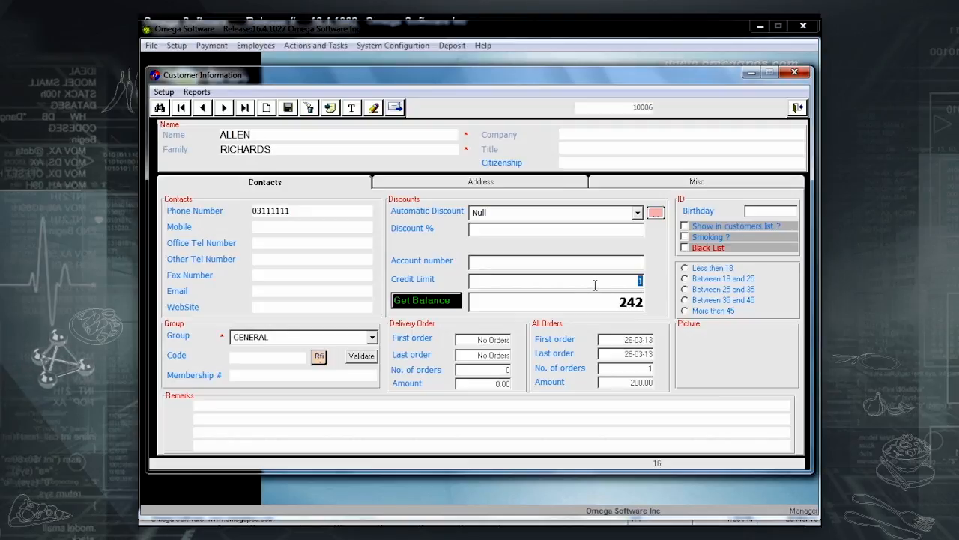
{"action": "type", "text": "00"}
{"action": "left_click", "coordinate": [288, 108]}
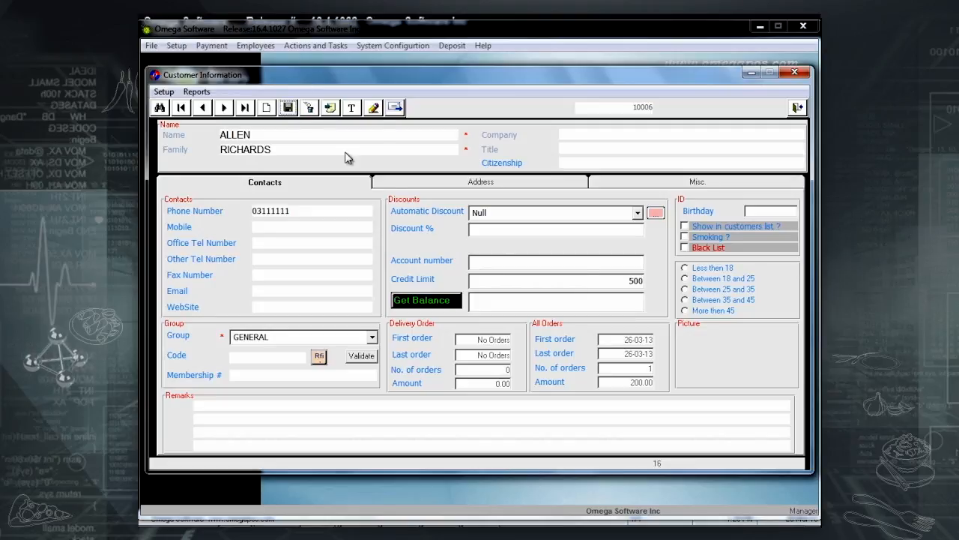
{"action": "double_click", "coordinate": [602, 281]}
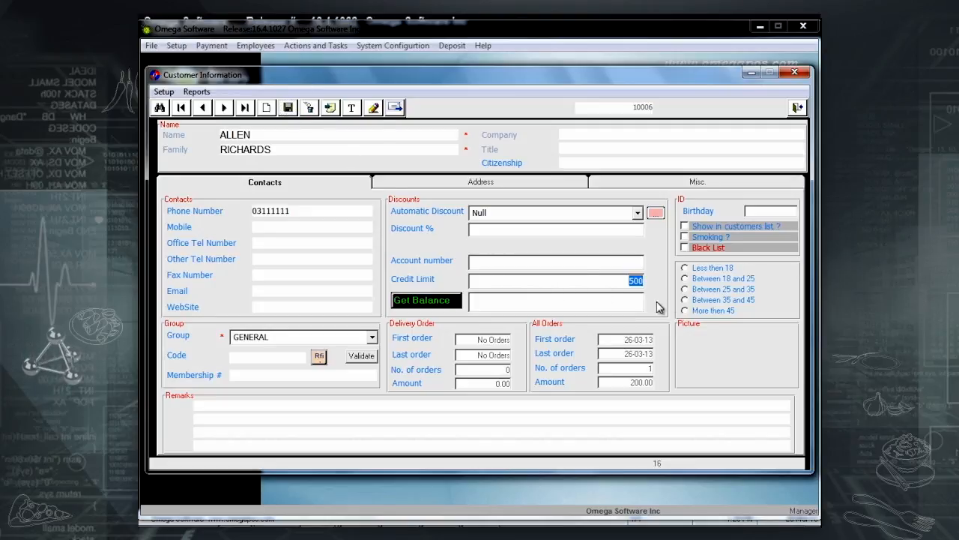
{"action": "left_click", "coordinate": [441, 304]}
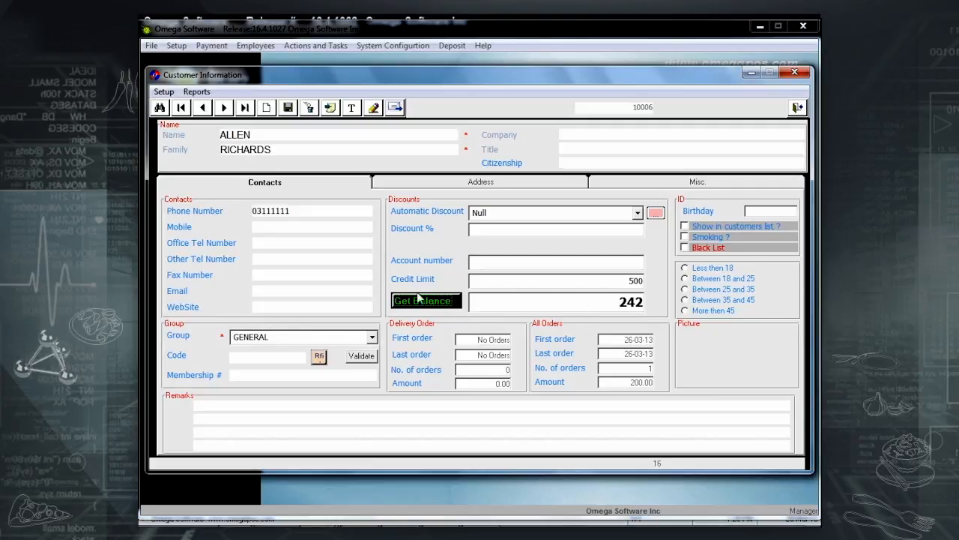
{"action": "left_click", "coordinate": [607, 307]}
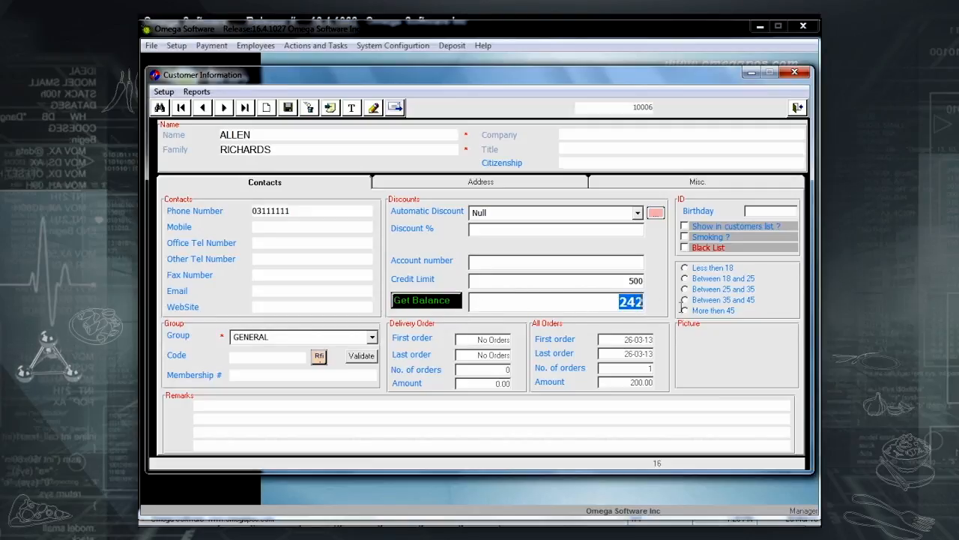
Record and print a 100 cash receipt for the customer, then refresh the balance to 142.
{"action": "left_click", "coordinate": [331, 108]}
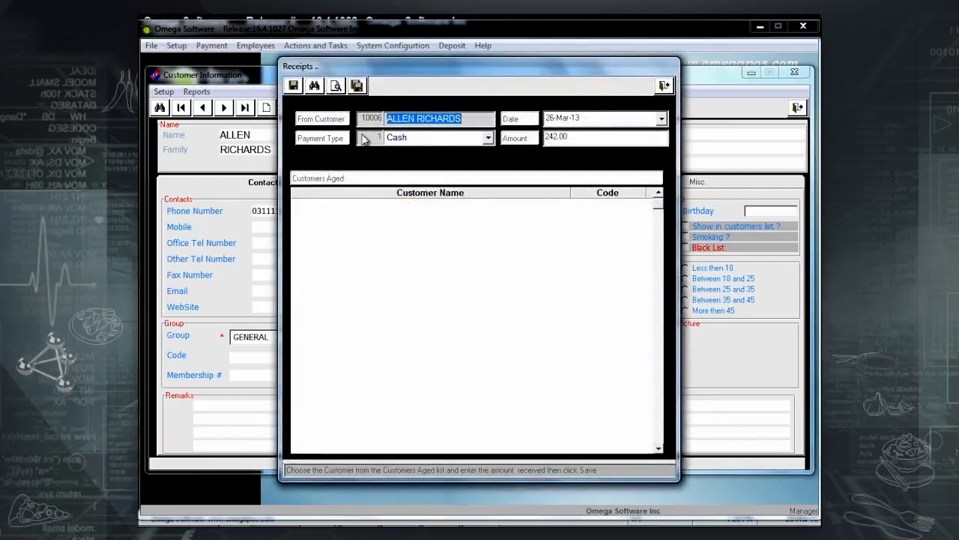
{"action": "left_click", "coordinate": [574, 137]}
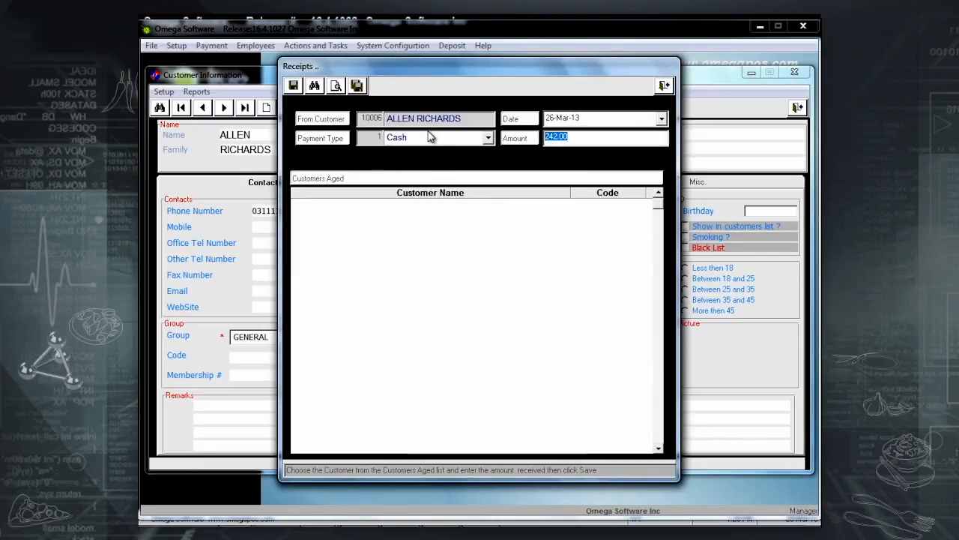
{"action": "type", "text": "100"}
{"action": "left_click", "coordinate": [293, 87]}
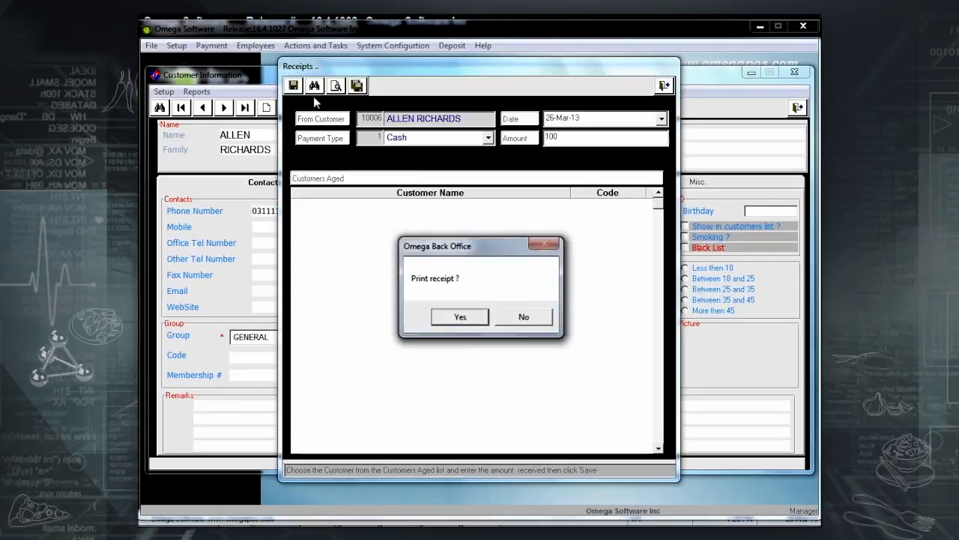
{"action": "left_click", "coordinate": [483, 318]}
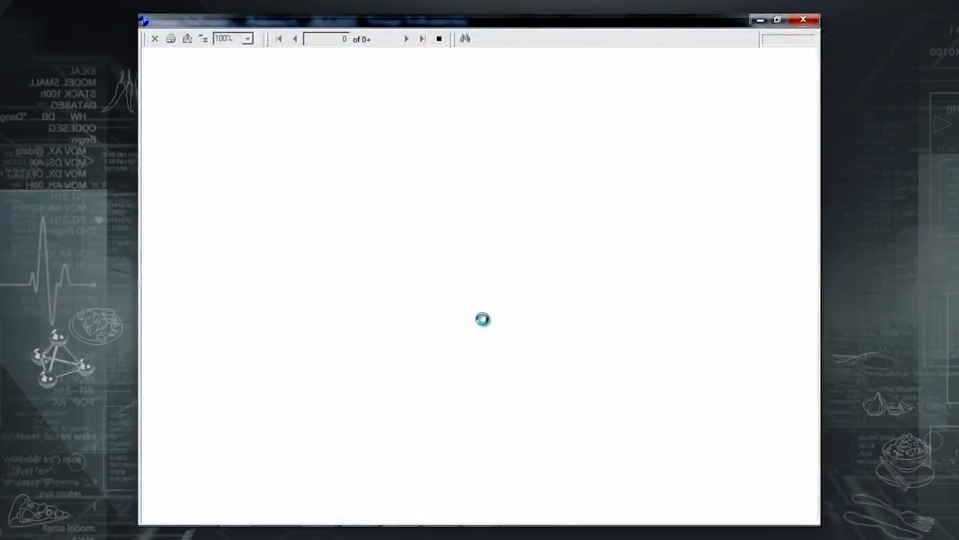
{"action": "left_click", "coordinate": [804, 21]}
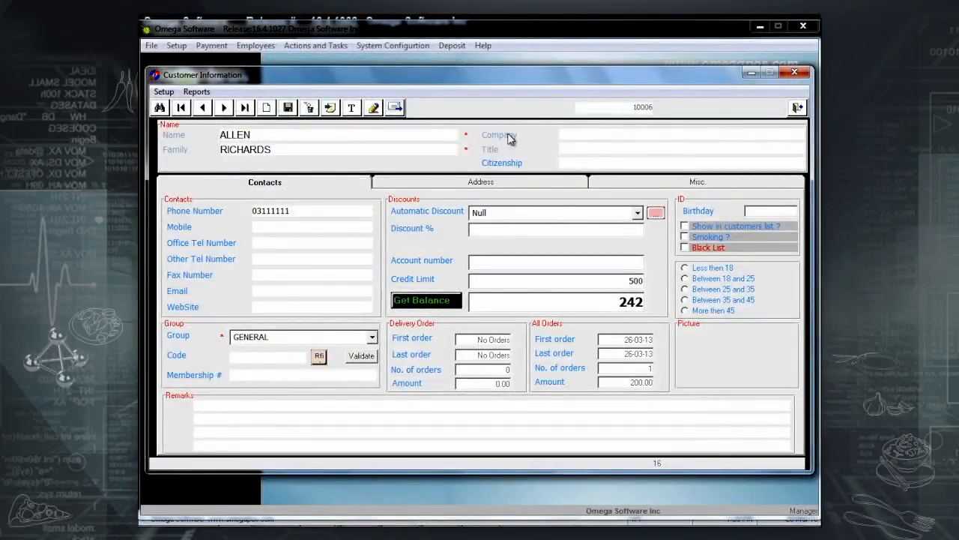
{"action": "left_click", "coordinate": [406, 300]}
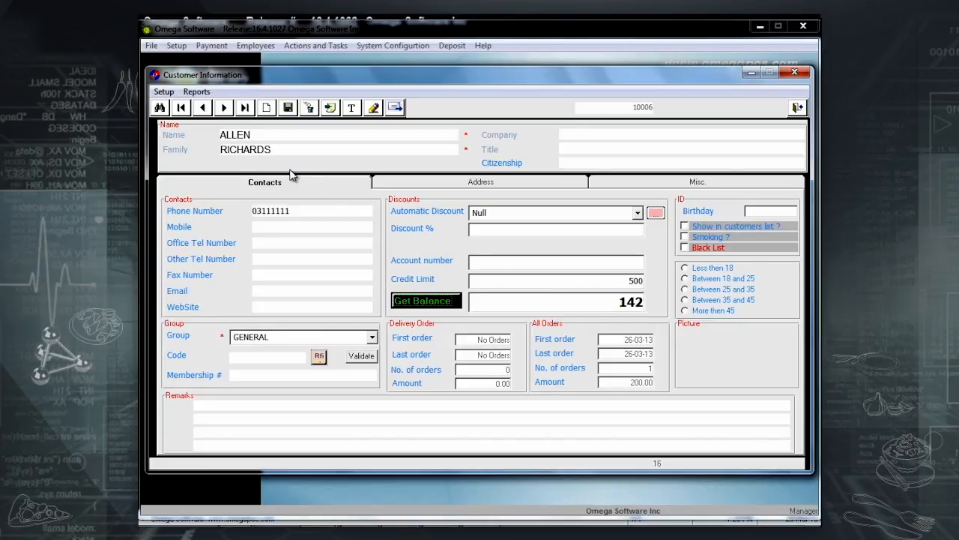
{"action": "left_click", "coordinate": [196, 91]}
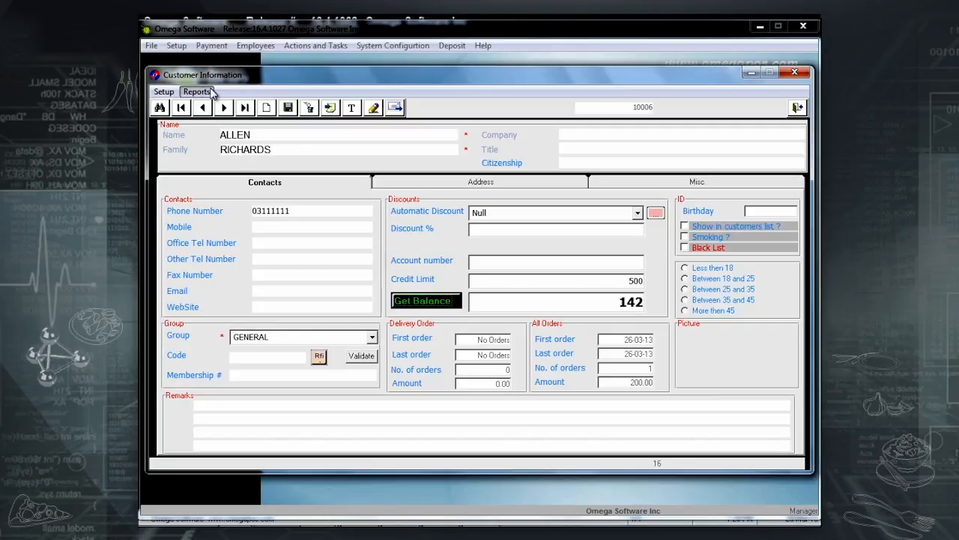
{"action": "left_click", "coordinate": [219, 112]}
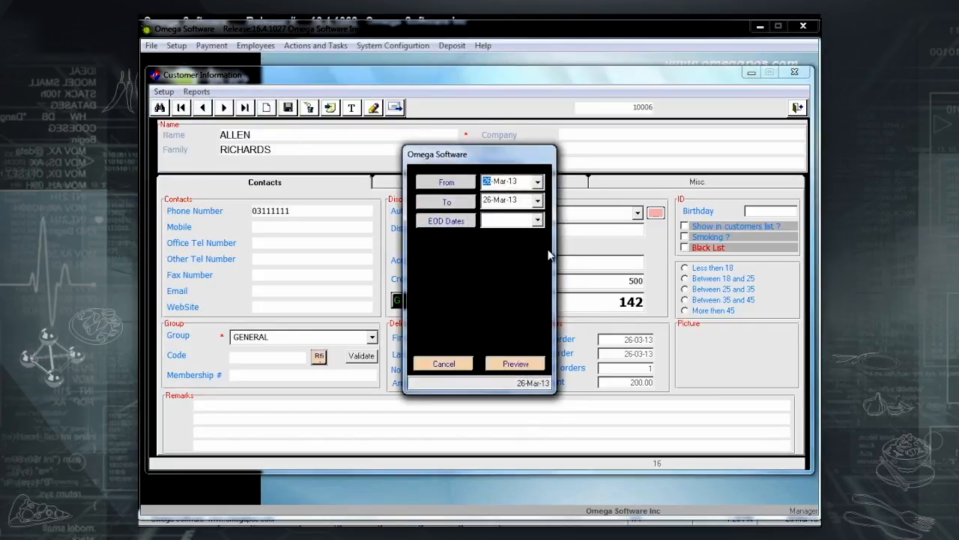
{"action": "left_click", "coordinate": [535, 363]}
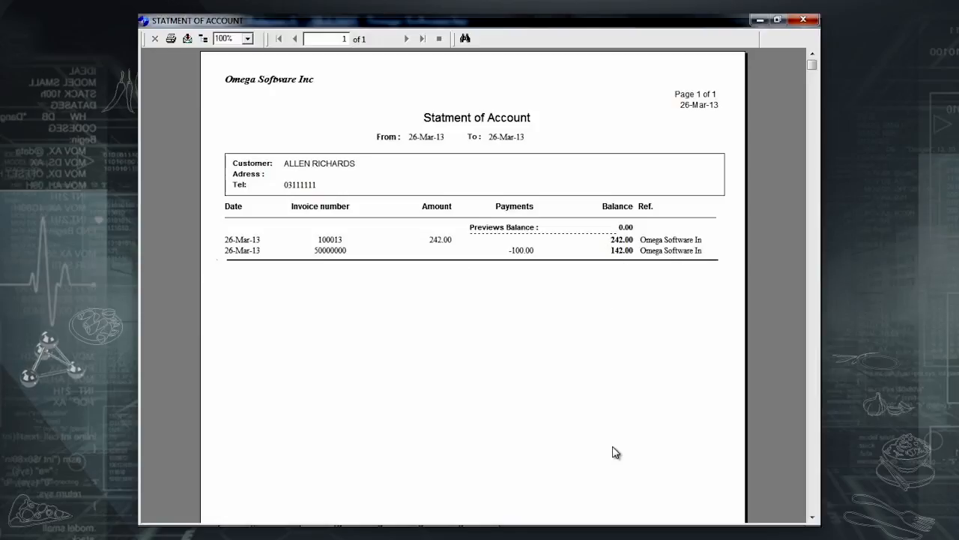
{"action": "left_click", "coordinate": [803, 20]}
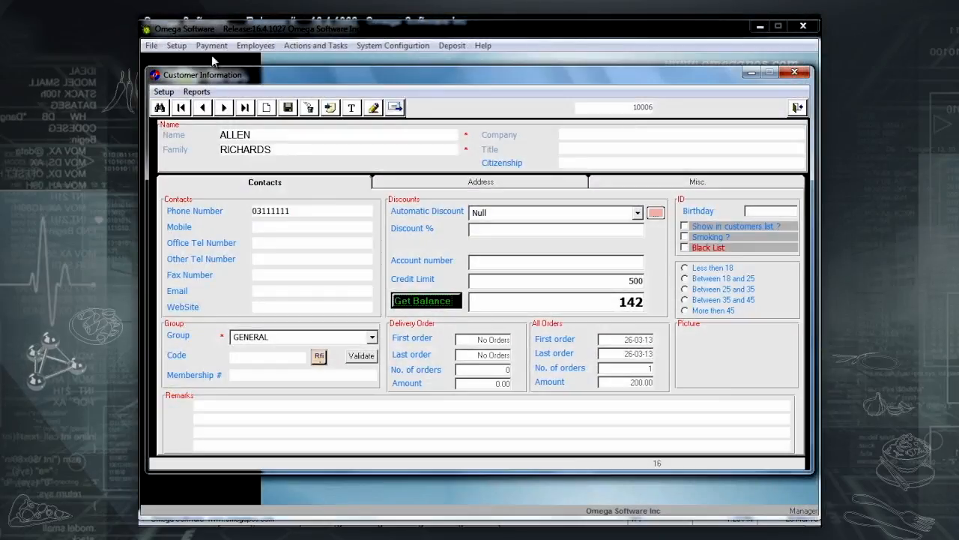
{"action": "left_click", "coordinate": [199, 91]}
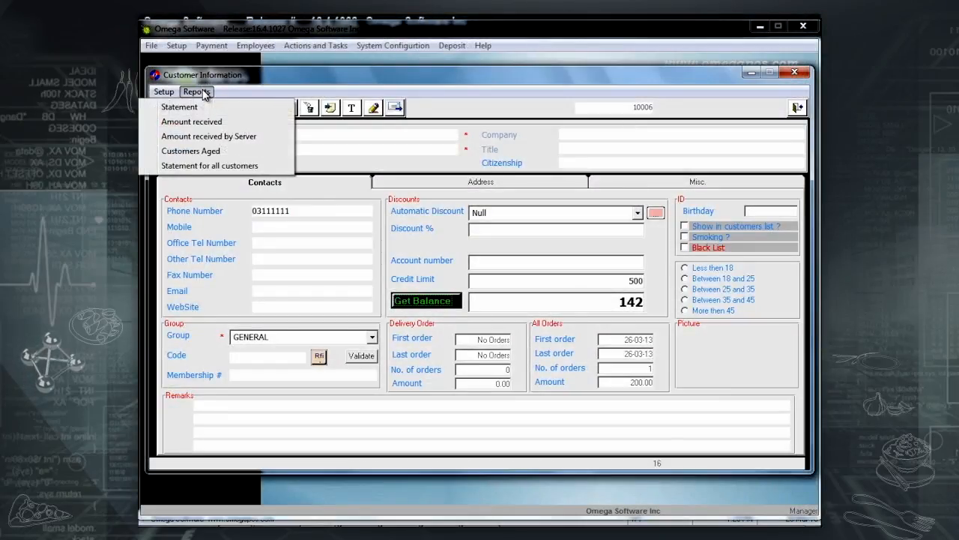
{"action": "left_click", "coordinate": [218, 124]}
{"action": "left_click", "coordinate": [551, 317]}
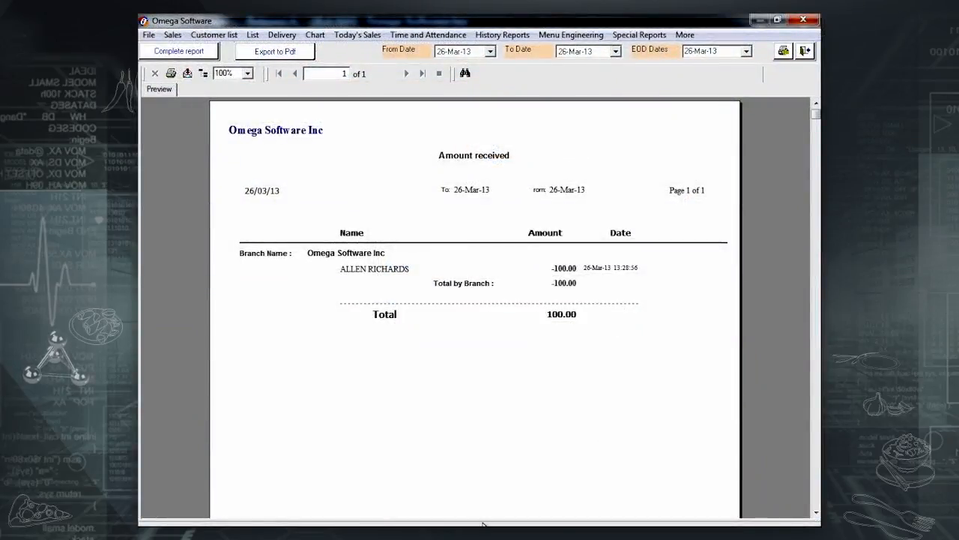
{"action": "left_click", "coordinate": [805, 50]}
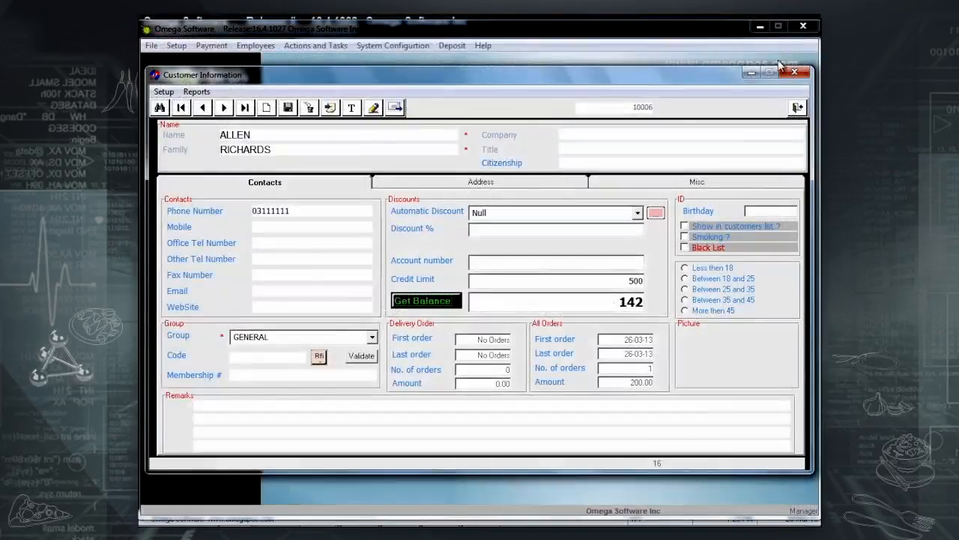
{"action": "left_click", "coordinate": [197, 91]}
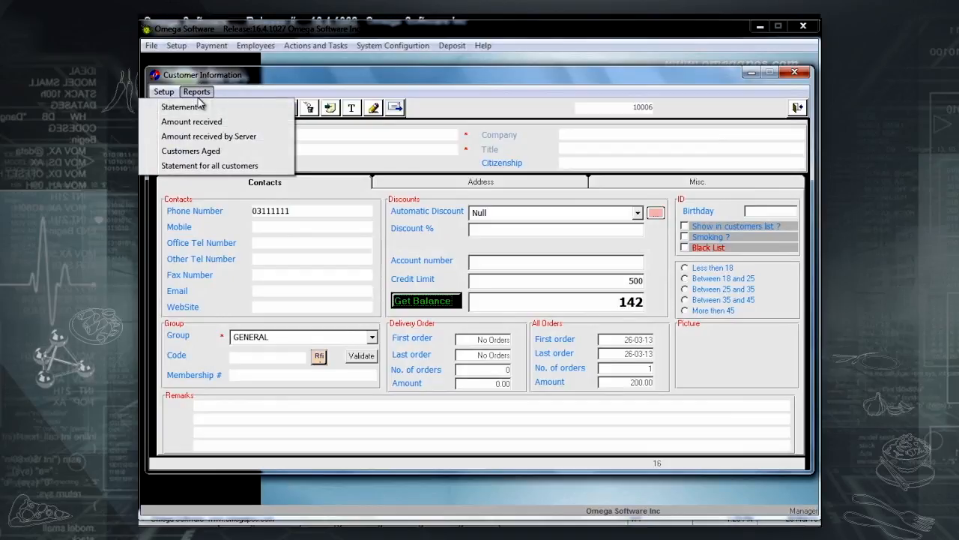
{"action": "left_click", "coordinate": [196, 152]}
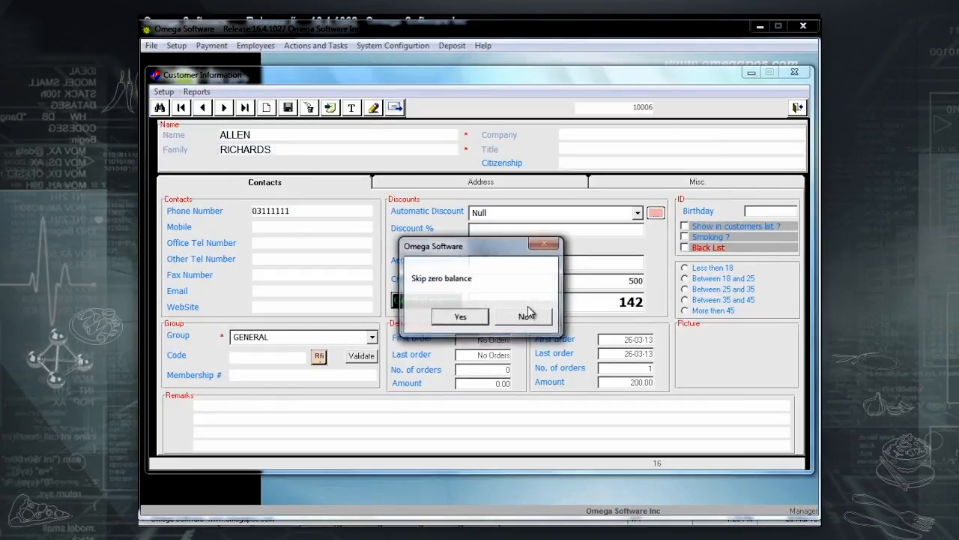
{"action": "left_click", "coordinate": [475, 318]}
{"action": "left_click", "coordinate": [426, 298]}
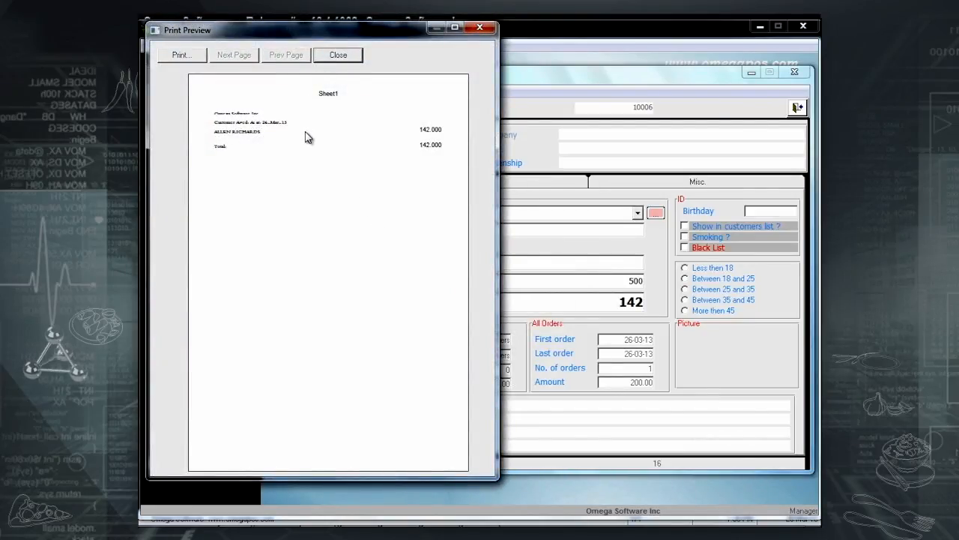
{"action": "left_click", "coordinate": [341, 55]}
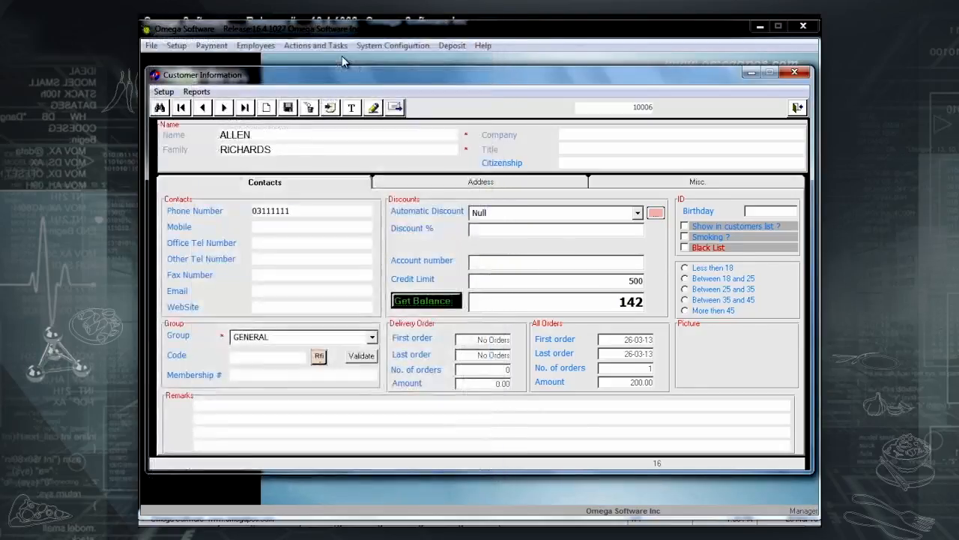
{"action": "left_click", "coordinate": [204, 92]}
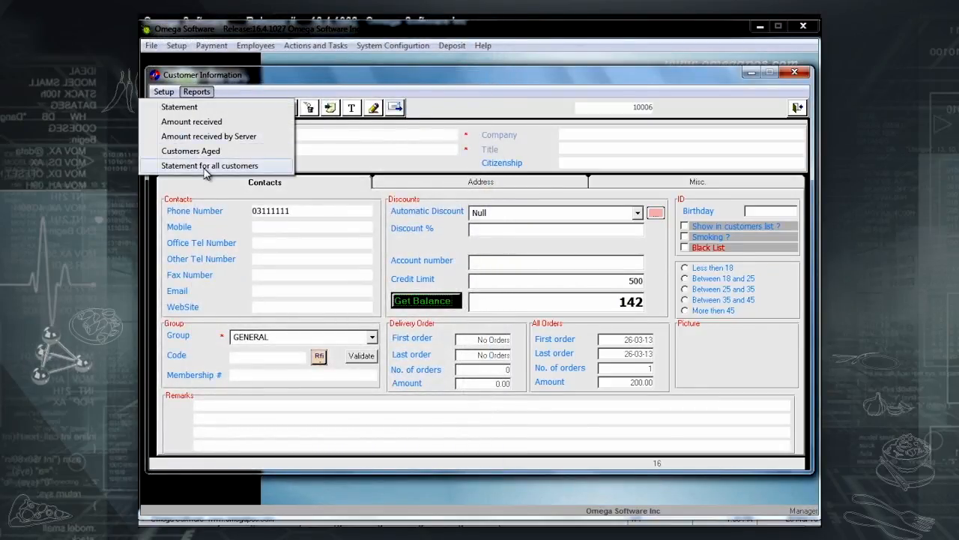
{"action": "left_click", "coordinate": [516, 112]}
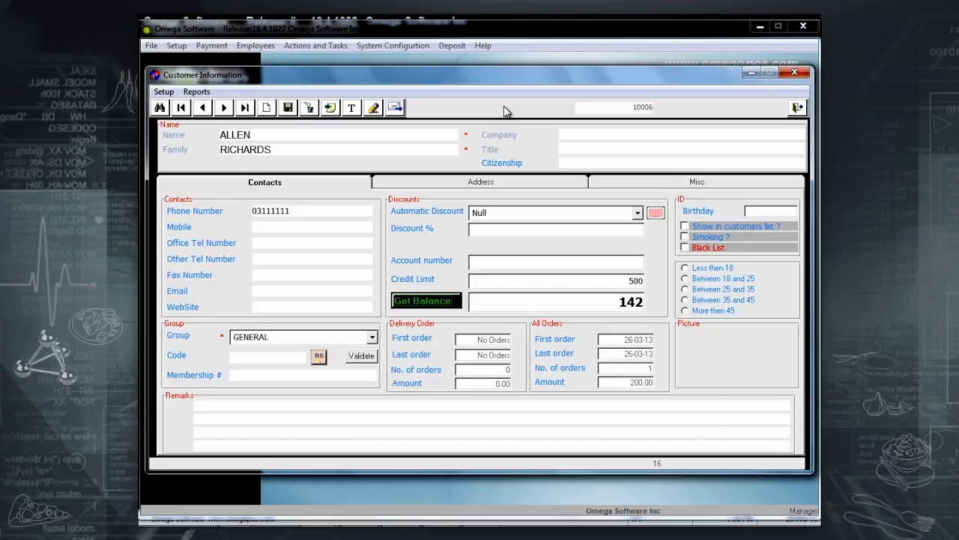
Set the customer's automatic discount to Discount 15% and save the record.
{"action": "left_click", "coordinate": [639, 213]}
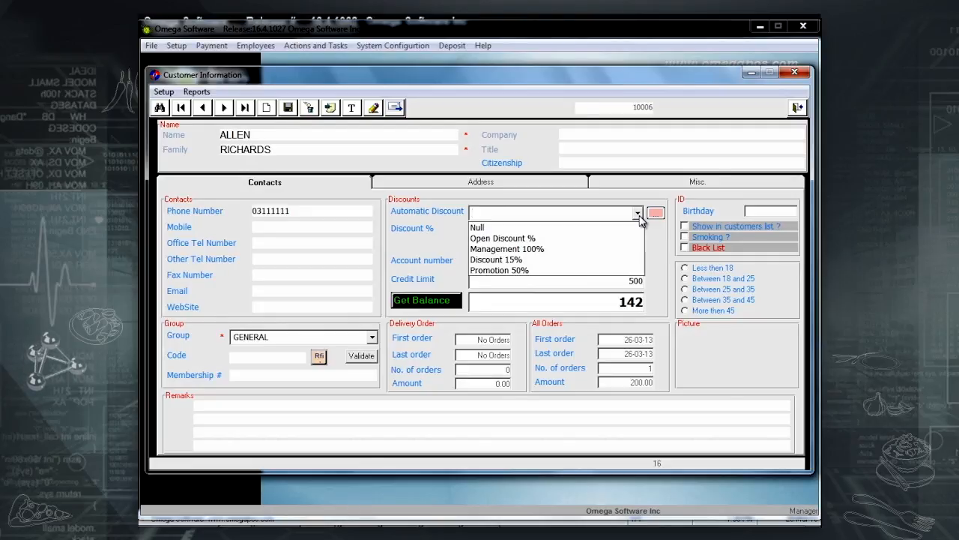
{"action": "left_click", "coordinate": [579, 260]}
{"action": "left_click", "coordinate": [288, 107]}
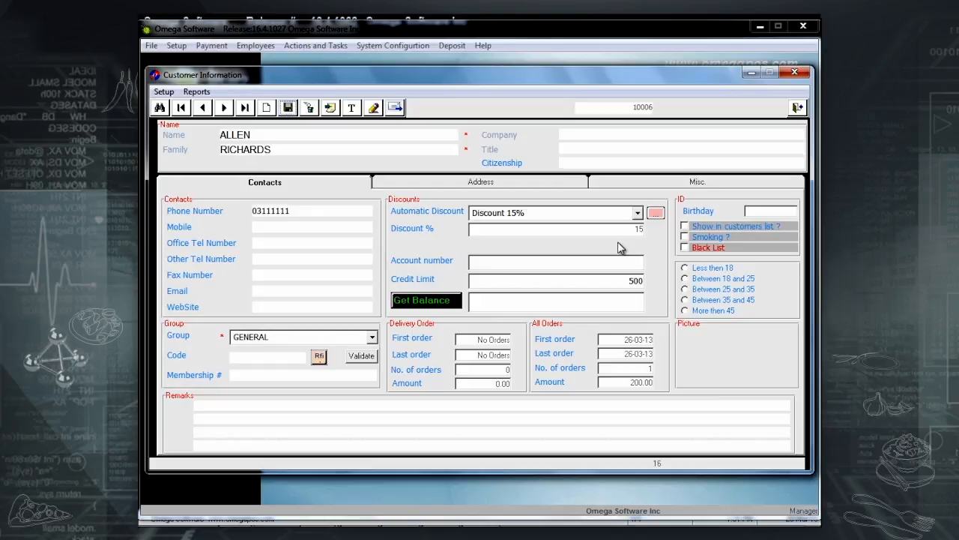
Check the Address tab by starting a new address and cancelling it.
{"action": "left_click", "coordinate": [503, 186]}
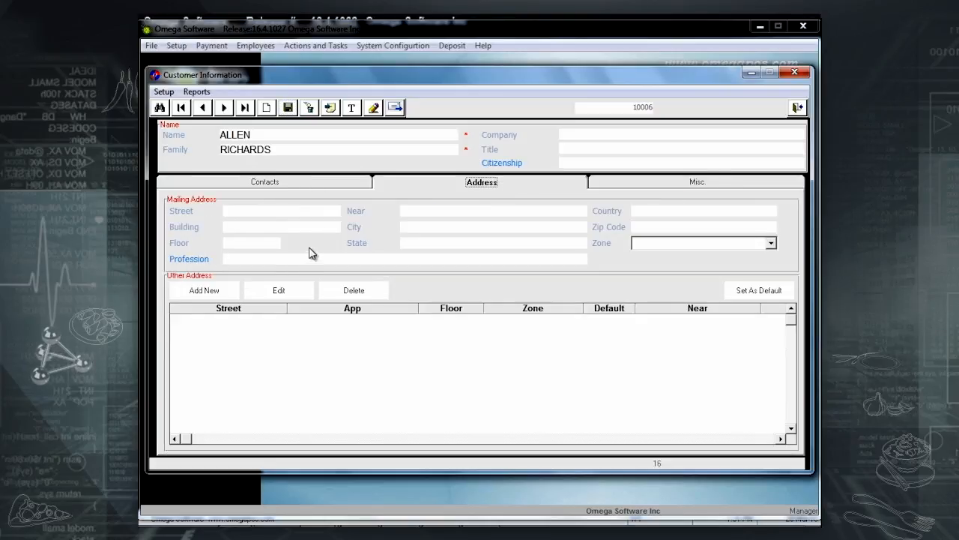
{"action": "left_click", "coordinate": [210, 291]}
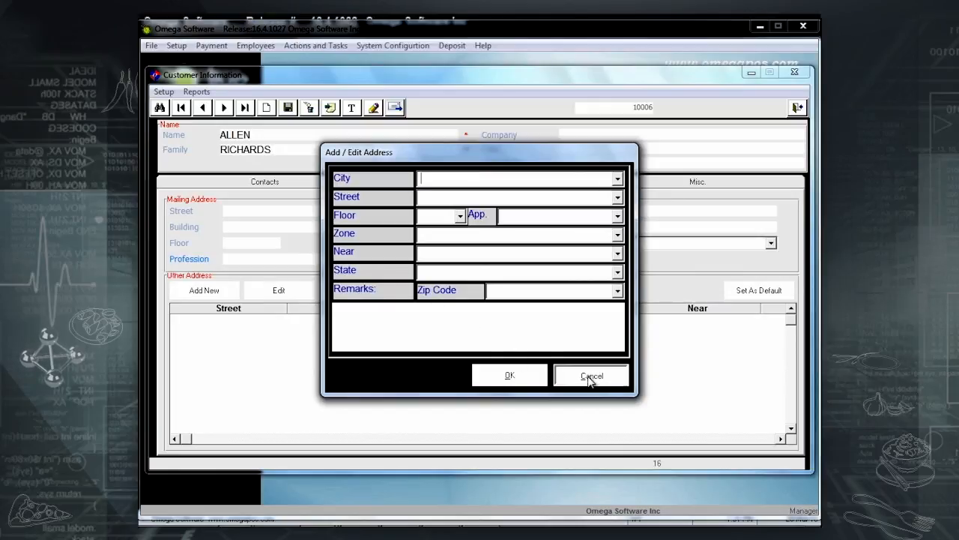
{"action": "left_click", "coordinate": [564, 375]}
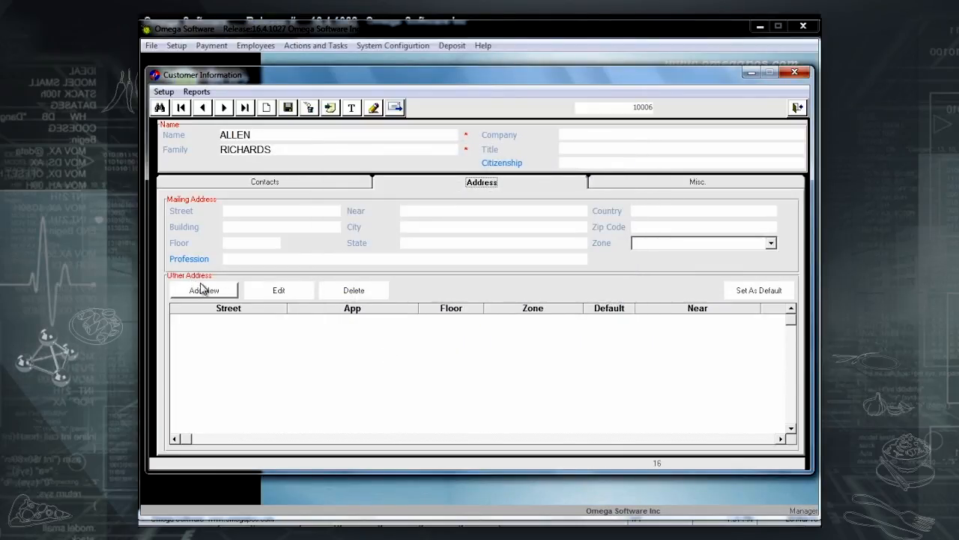
Set Misc. details to Male, Single, the customer's VAT number and price level 3, then save.
{"action": "left_click", "coordinate": [652, 188]}
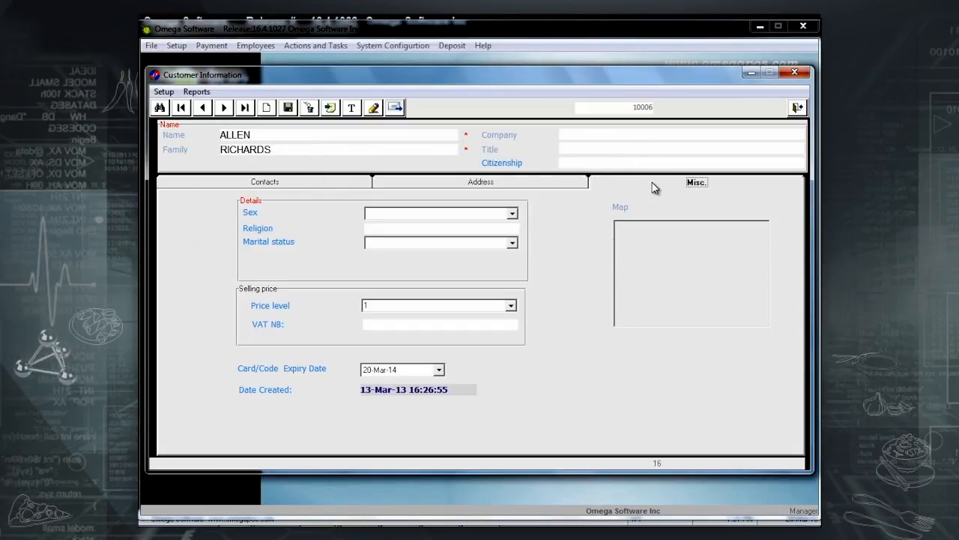
{"action": "left_click", "coordinate": [511, 214]}
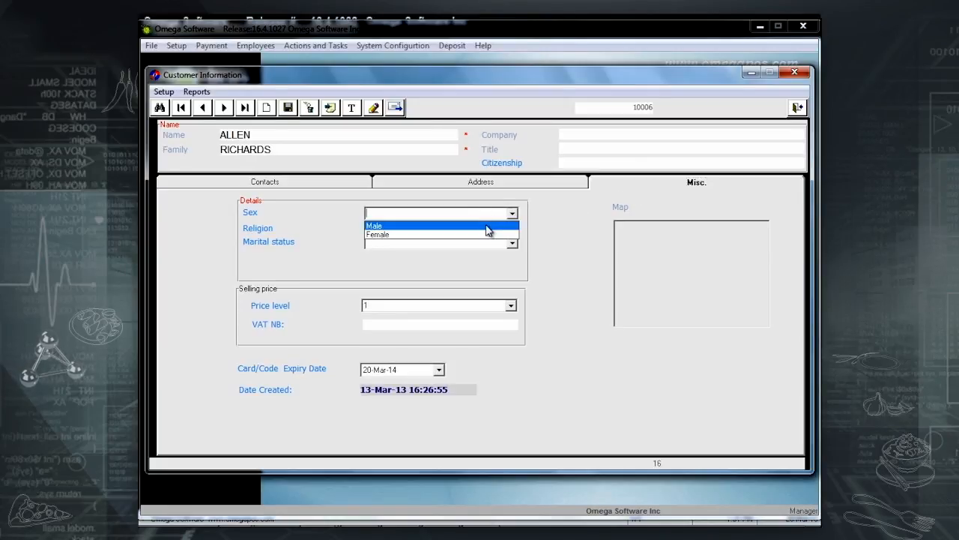
{"action": "left_click", "coordinate": [488, 230]}
{"action": "left_click", "coordinate": [513, 244]}
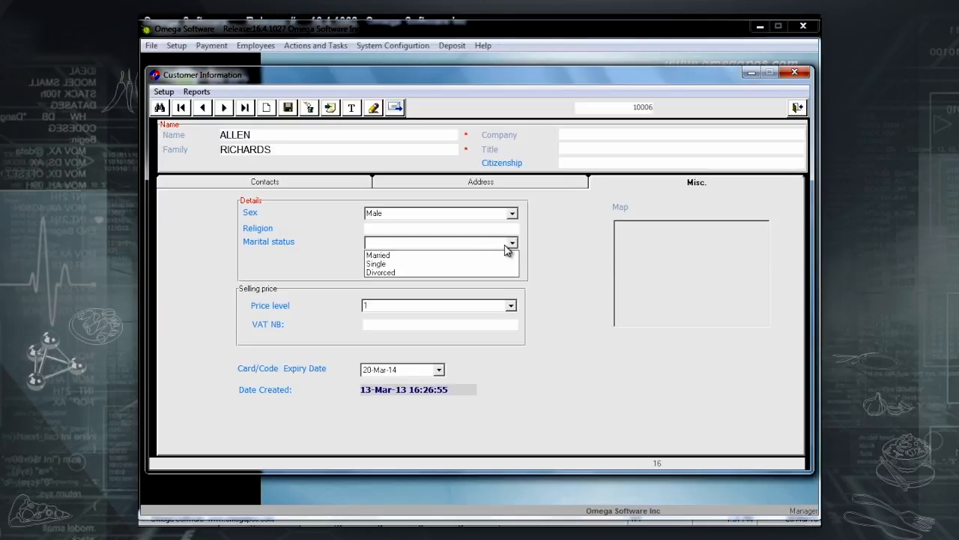
{"action": "left_click", "coordinate": [466, 267]}
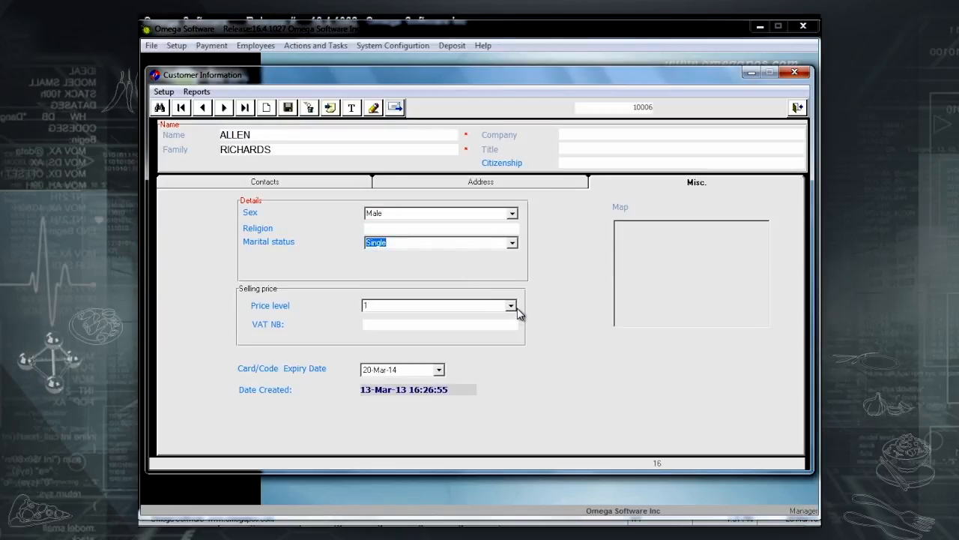
{"action": "left_click", "coordinate": [437, 326]}
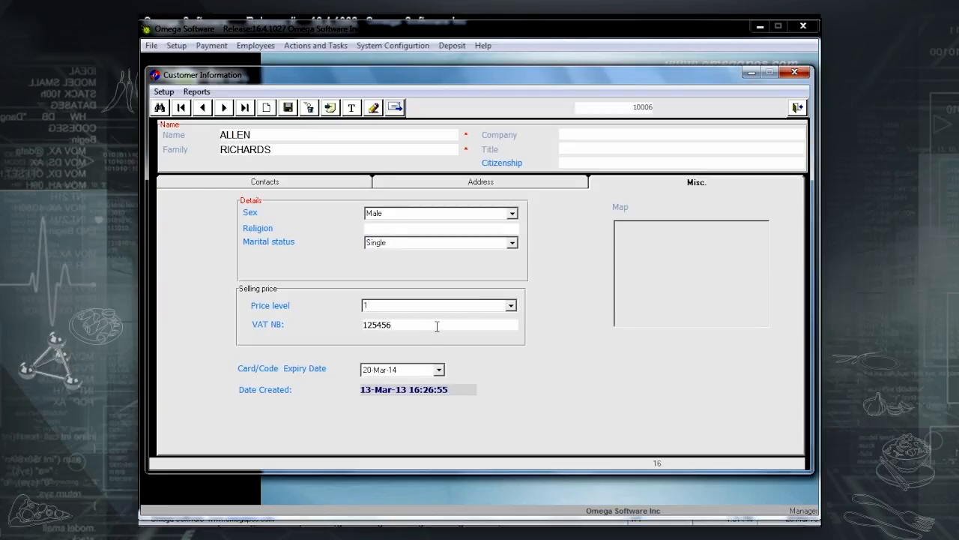
{"action": "left_click", "coordinate": [510, 306]}
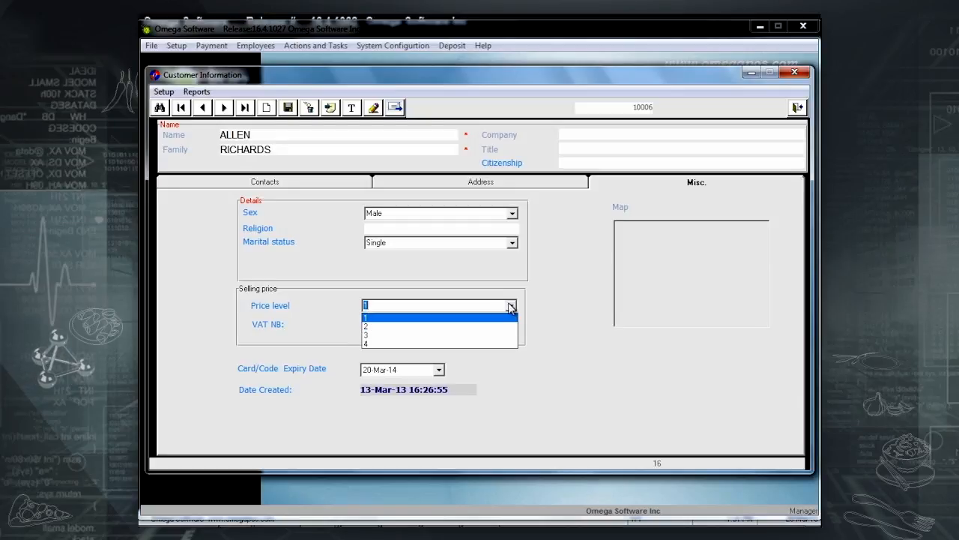
{"action": "left_click", "coordinate": [466, 335]}
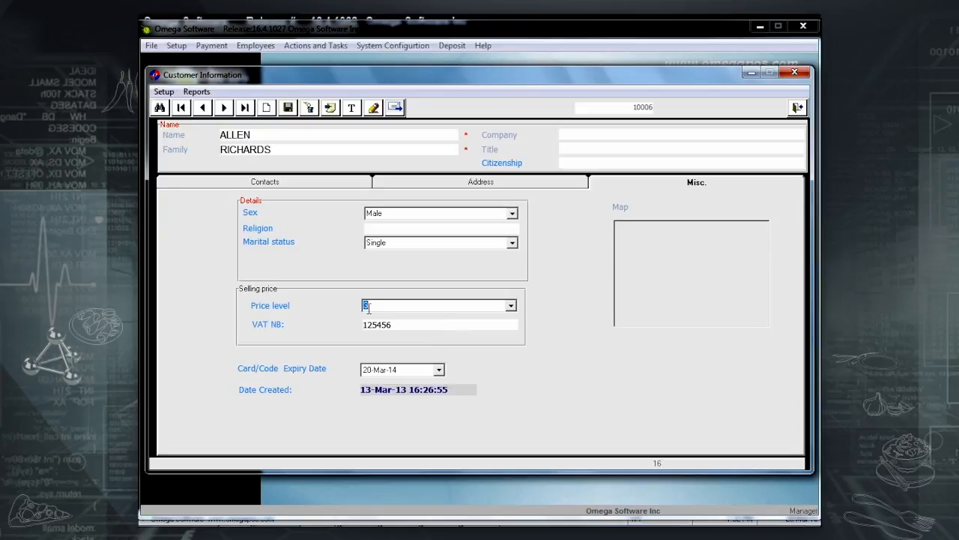
{"action": "left_click", "coordinate": [296, 109]}
In Customer Maintenance, list customers duplicated by name and family, then only identical records.
{"action": "left_click", "coordinate": [272, 180]}
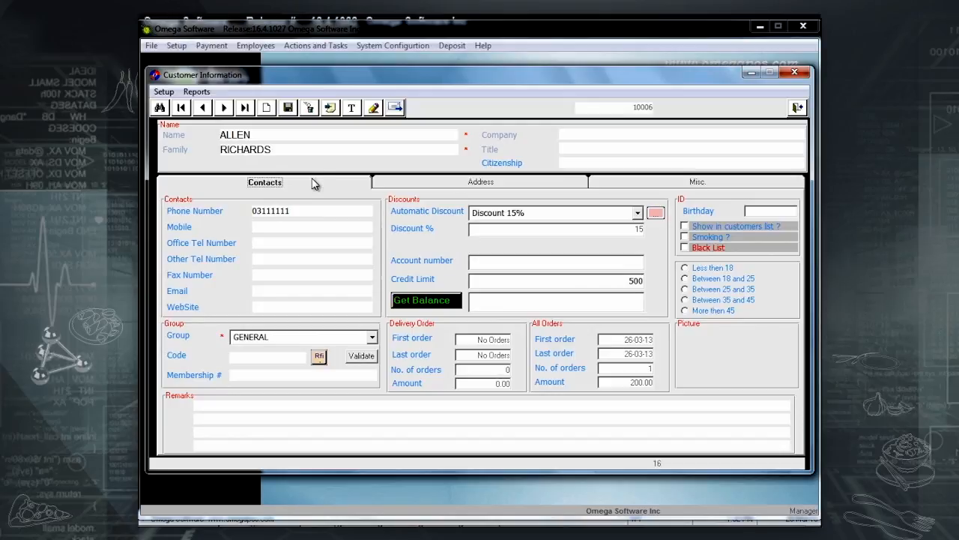
{"action": "left_click", "coordinate": [374, 110]}
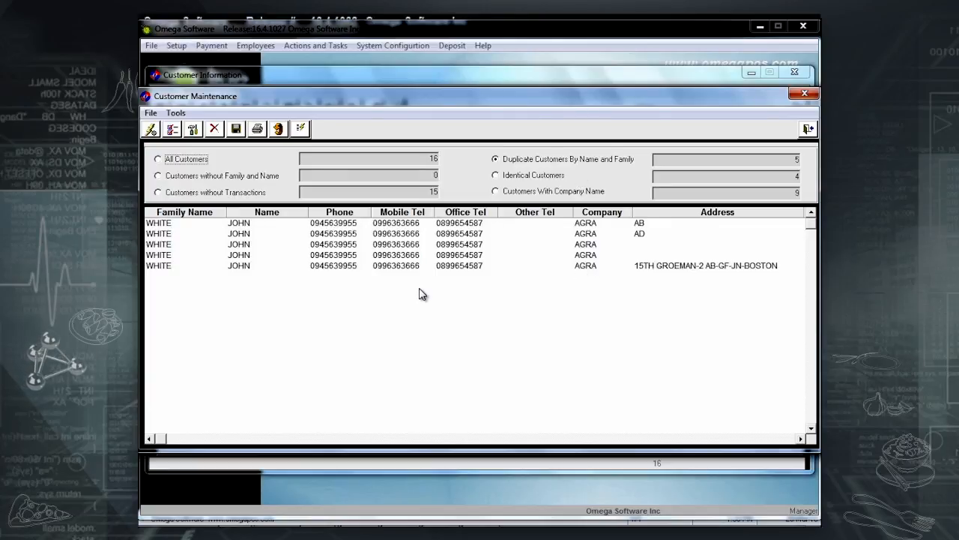
{"action": "left_click", "coordinate": [524, 178]}
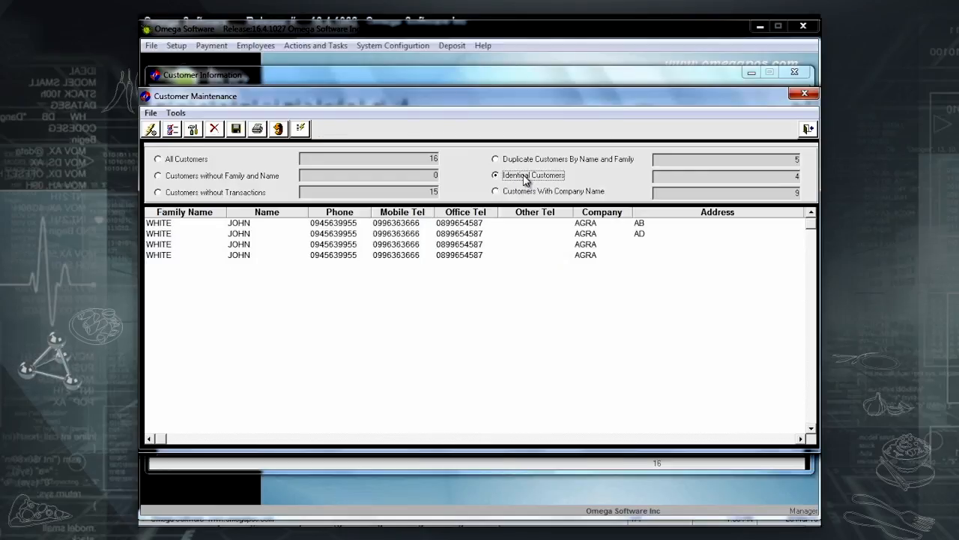
{"action": "left_click", "coordinate": [529, 161]}
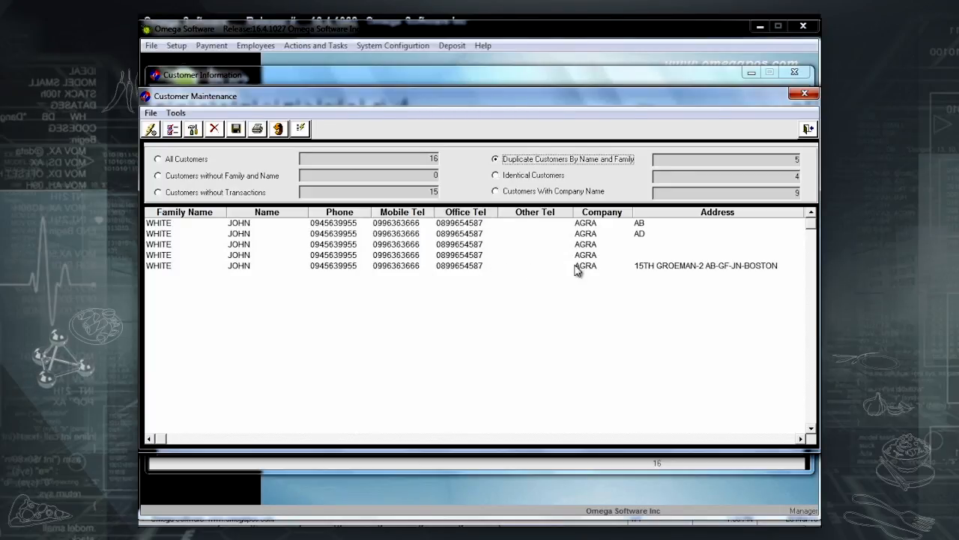
{"action": "left_click", "coordinate": [538, 177]}
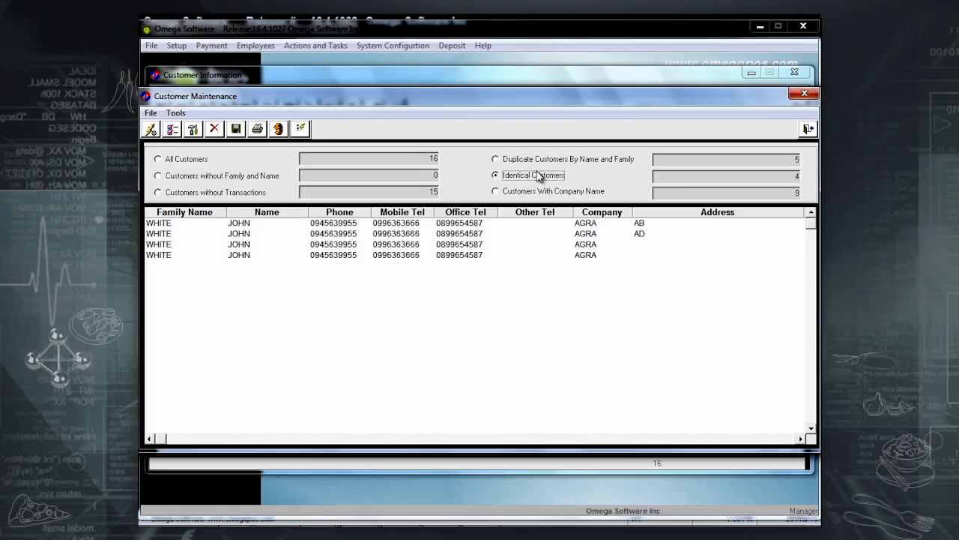
Auto-merge all identical customers and confirm no duplicates remain in the full list.
{"action": "left_click", "coordinate": [177, 114]}
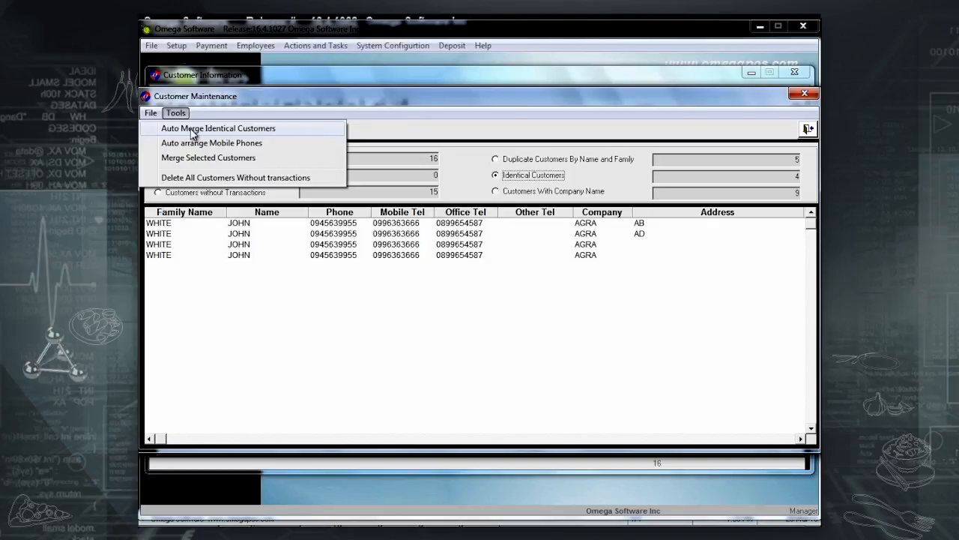
{"action": "left_click", "coordinate": [193, 130]}
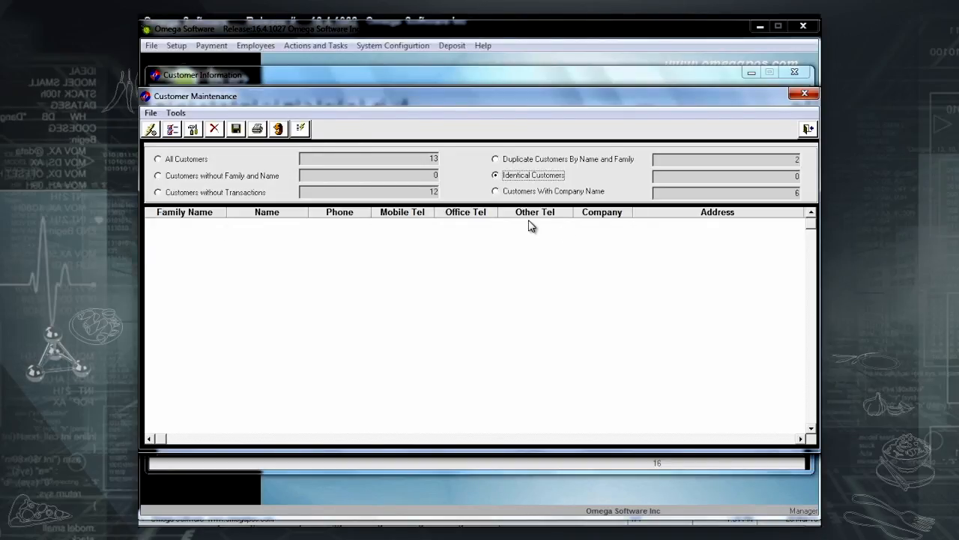
{"action": "left_click", "coordinate": [556, 161]}
{"action": "left_click", "coordinate": [531, 177]}
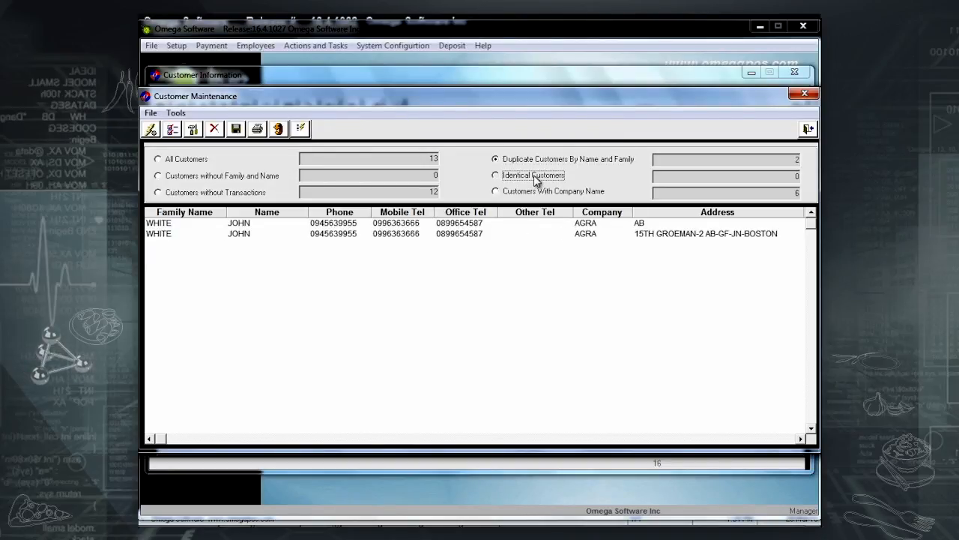
{"action": "left_click", "coordinate": [167, 160]}
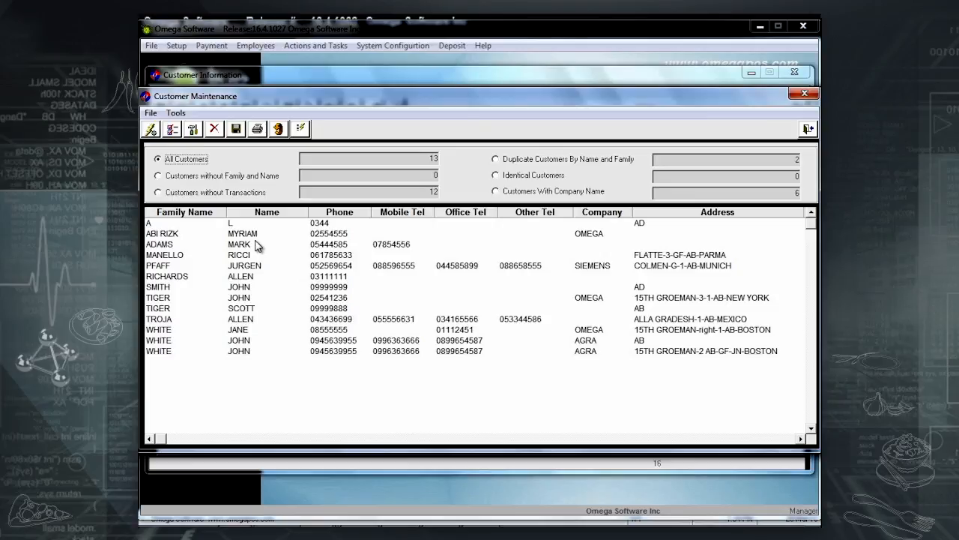
Merge the remaining duplicate into its main customer using the merge key, then close the windows.
{"action": "right_click", "coordinate": [264, 340]}
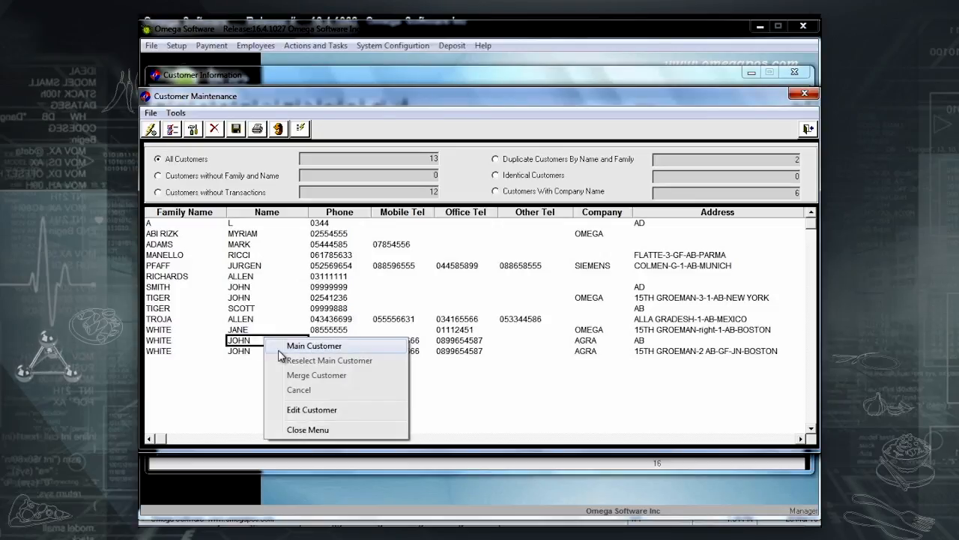
{"action": "left_click", "coordinate": [278, 349]}
{"action": "right_click", "coordinate": [261, 350]}
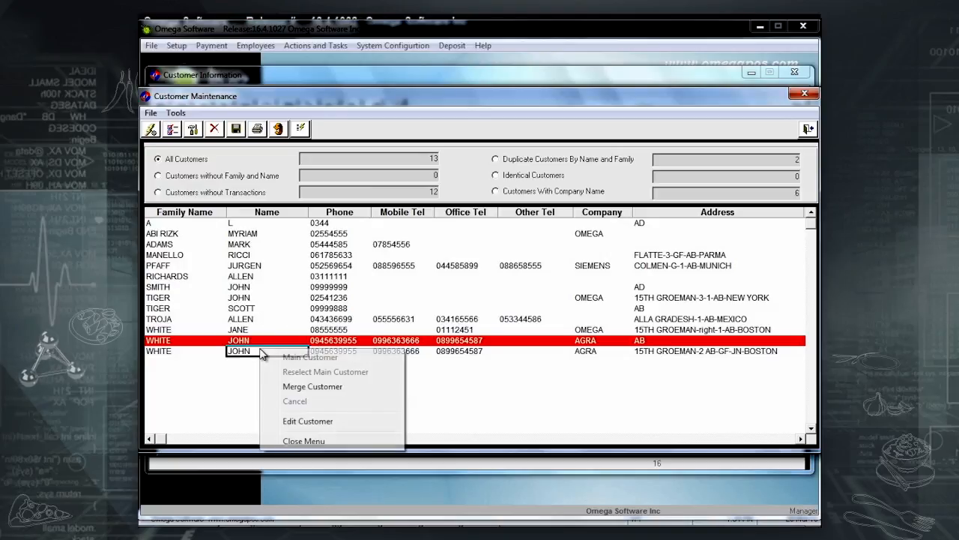
{"action": "left_click", "coordinate": [295, 390]}
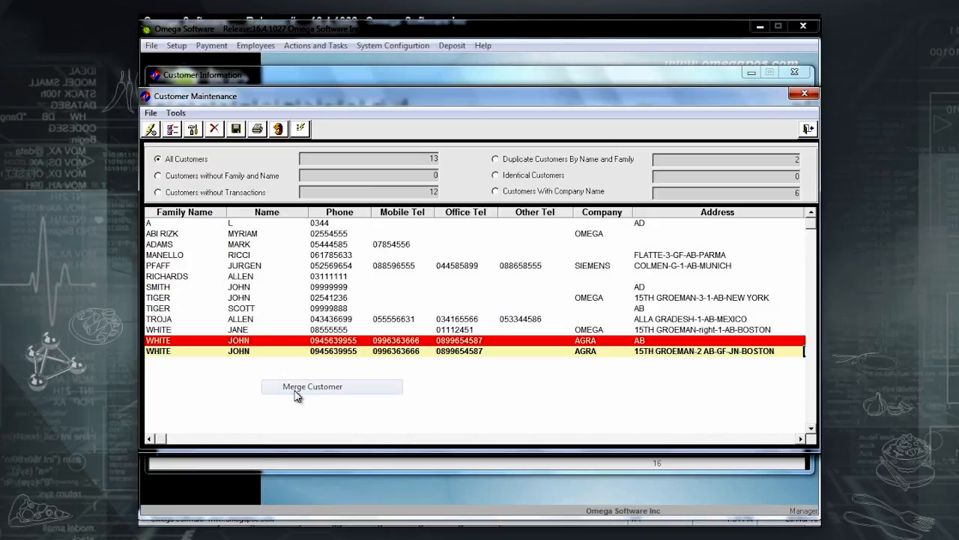
{"action": "left_click", "coordinate": [177, 112]}
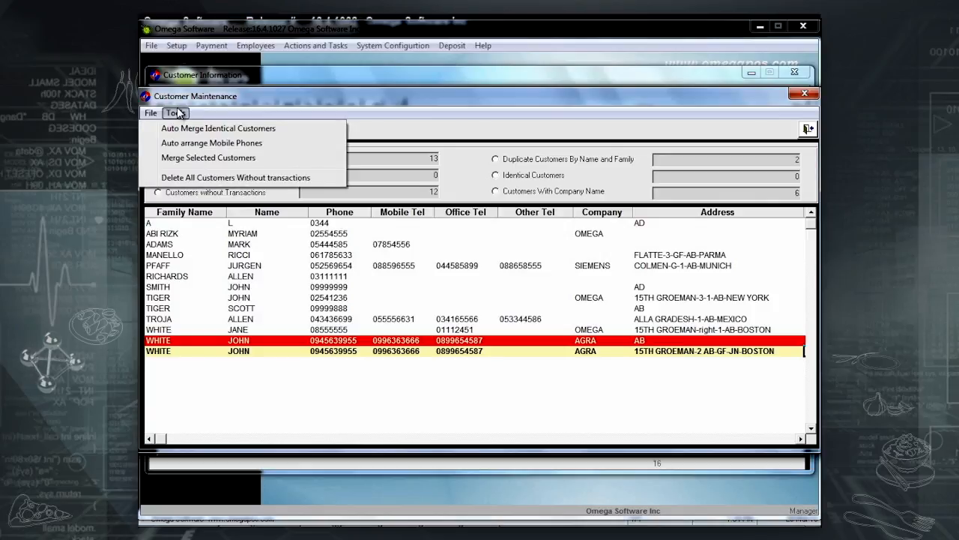
{"action": "left_click", "coordinate": [186, 158]}
{"action": "type", "text": "OMEGA"}
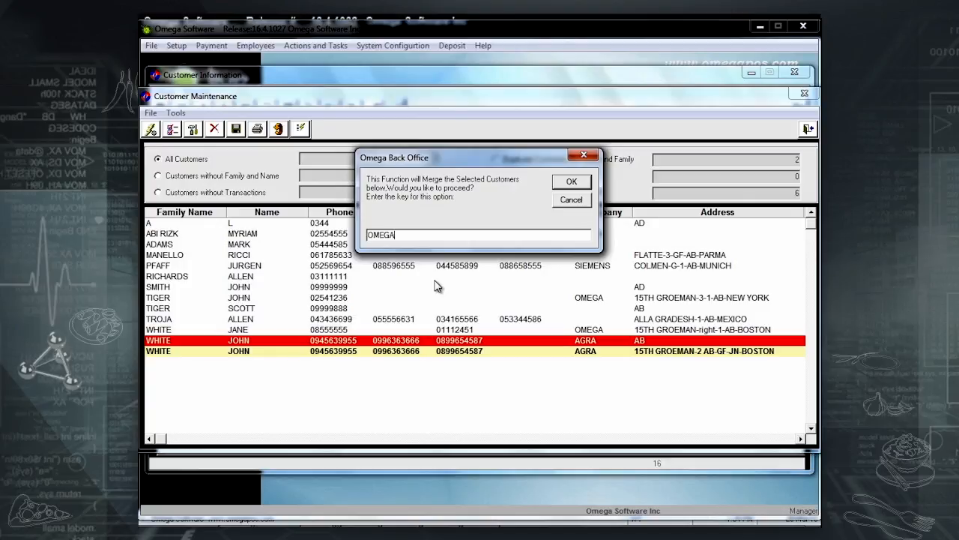
{"action": "key", "text": "Return"}
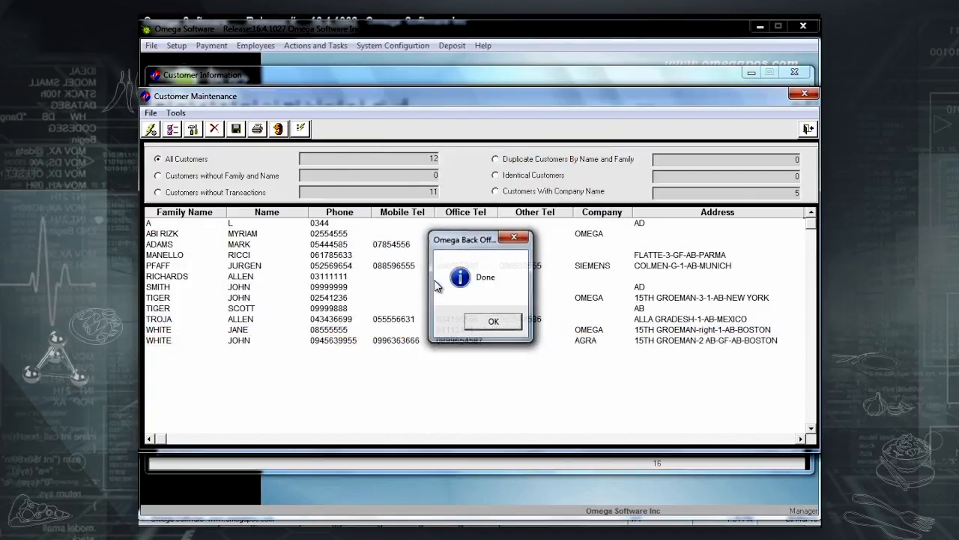
{"action": "key", "text": "Return"}
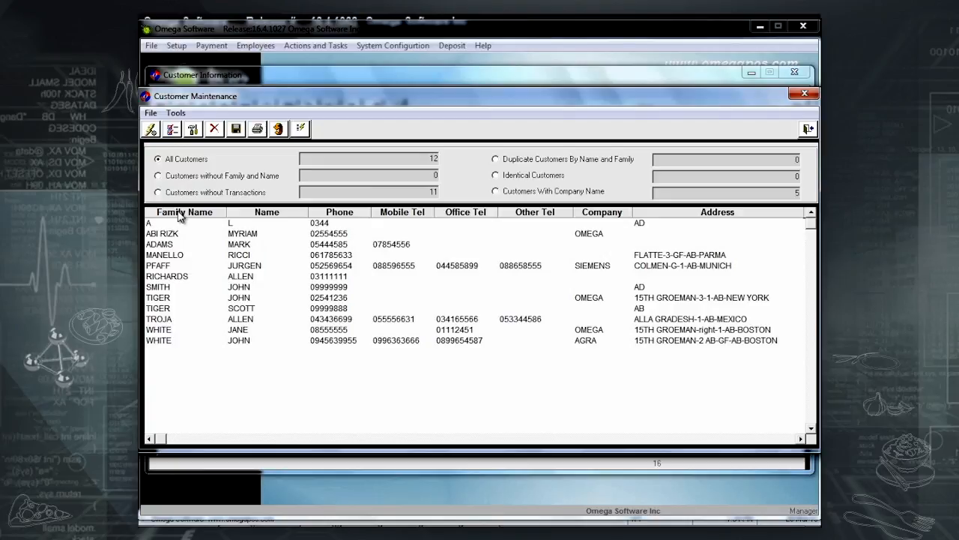
{"action": "left_click", "coordinate": [229, 194]}
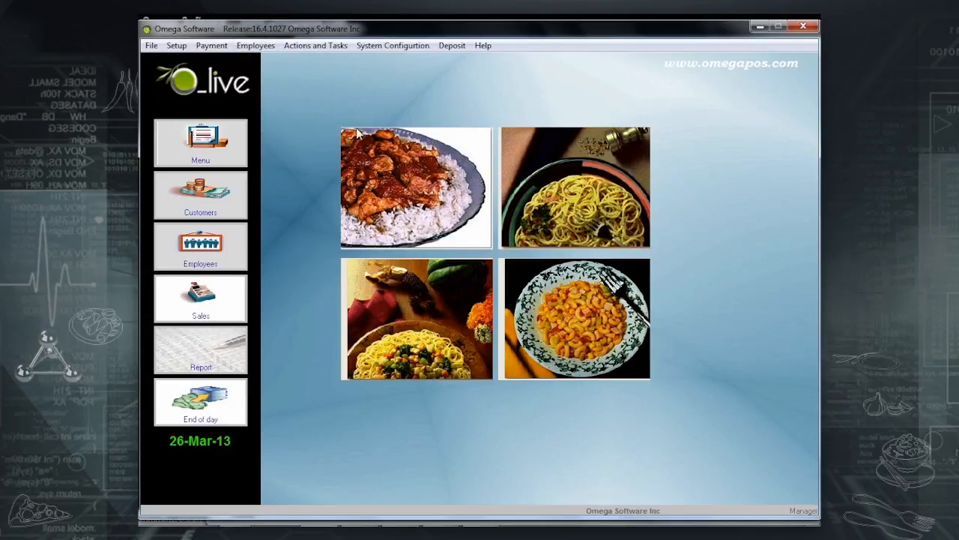
Browse the Customer Complaints records and change 'The Order Was Late' status to True.
{"action": "left_click", "coordinate": [333, 46]}
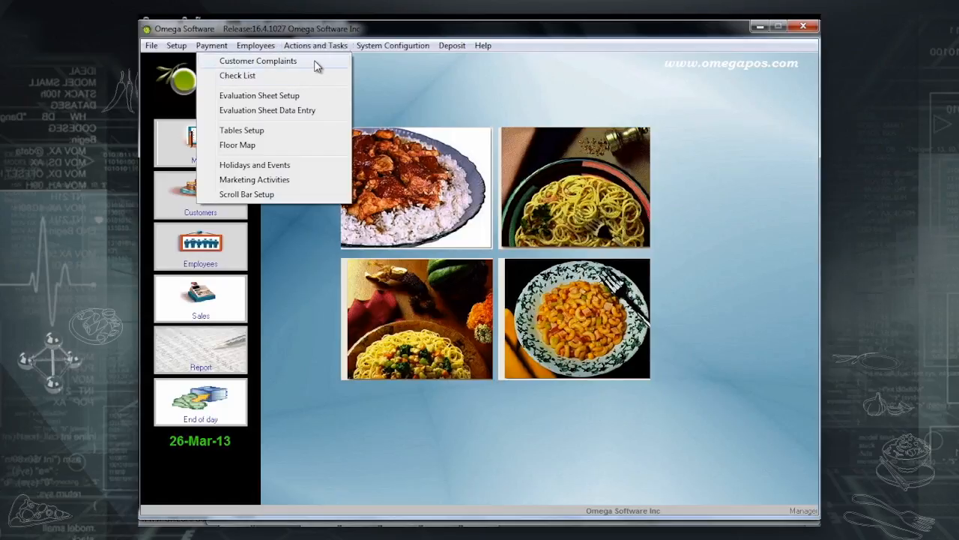
{"action": "left_click", "coordinate": [314, 63]}
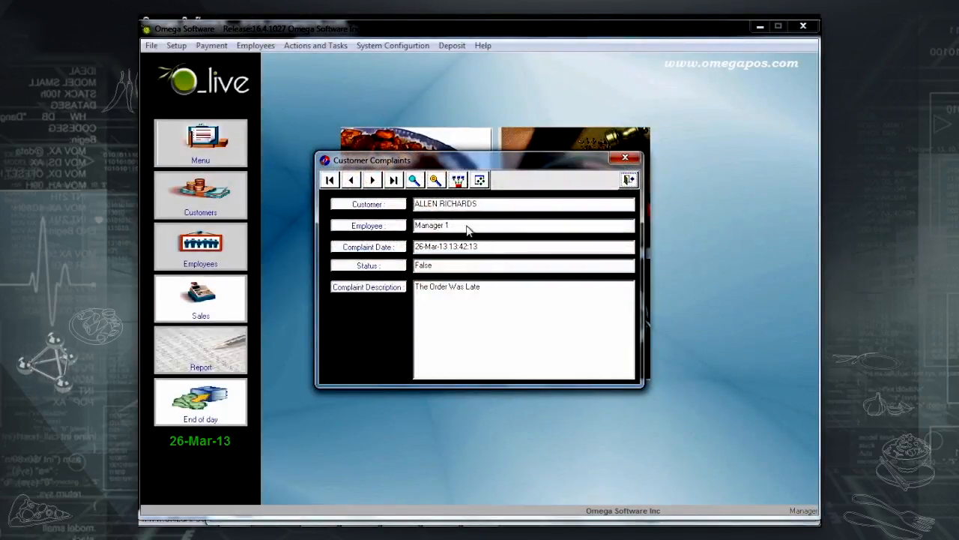
{"action": "left_click", "coordinate": [373, 181]}
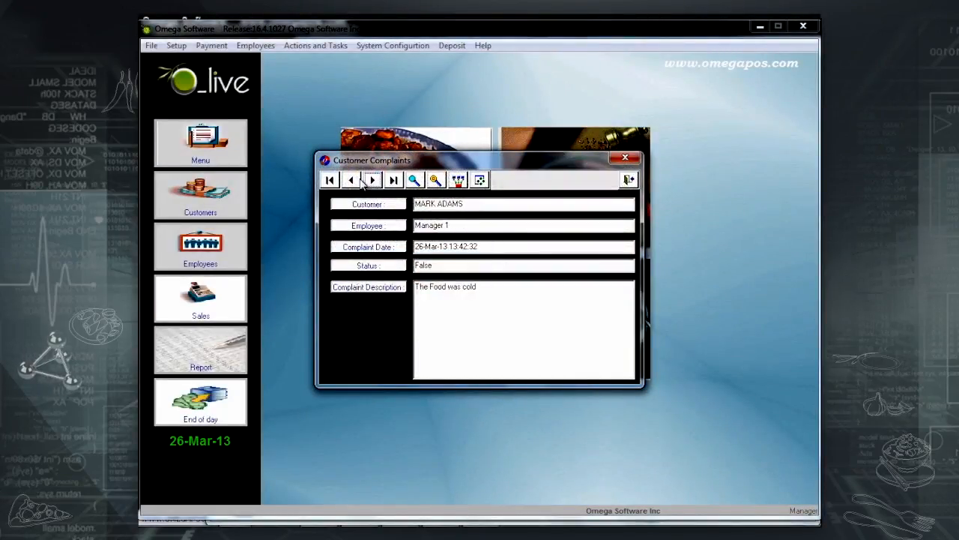
{"action": "left_click", "coordinate": [352, 182]}
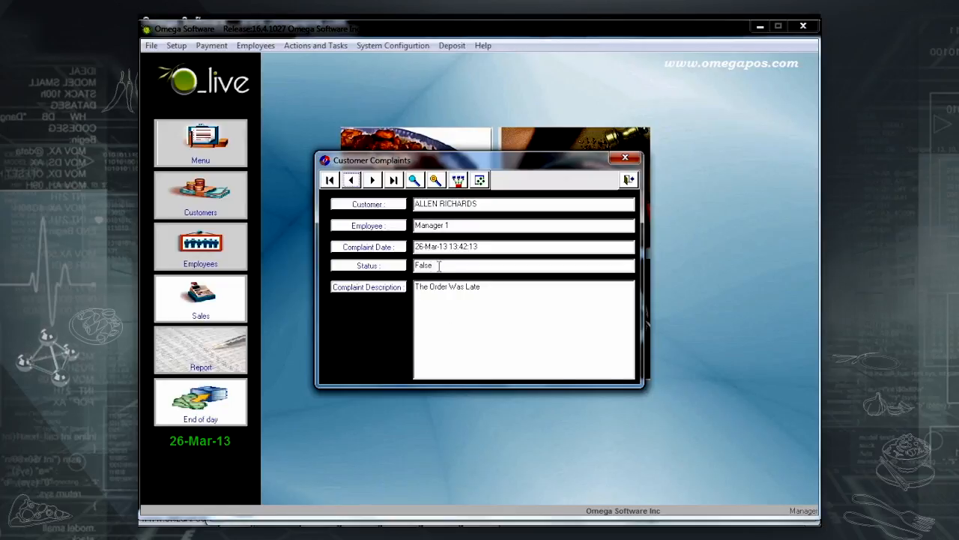
{"action": "left_click", "coordinate": [459, 181]}
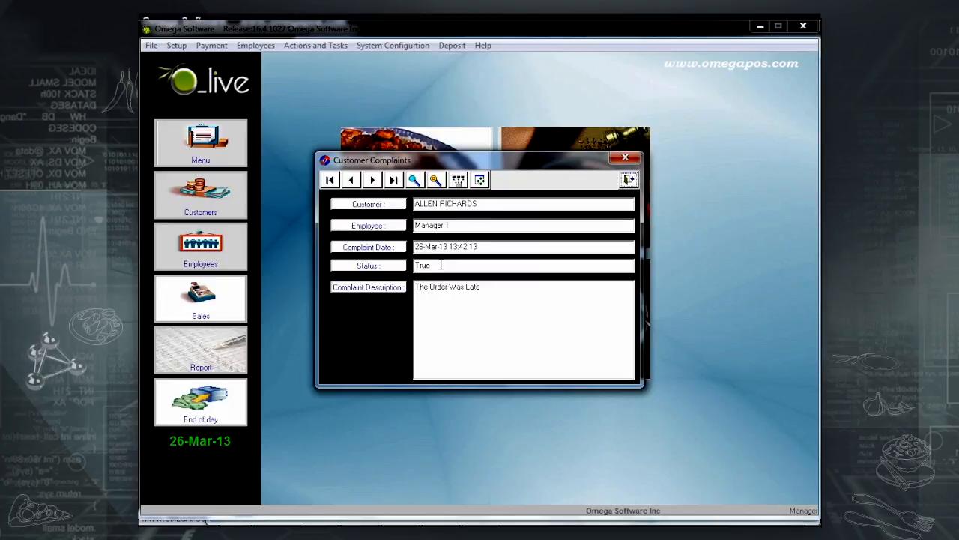
Preview the complaints report grouped by employee for 01-Mar-13 to 26-Mar-13.
{"action": "left_click", "coordinate": [478, 183]}
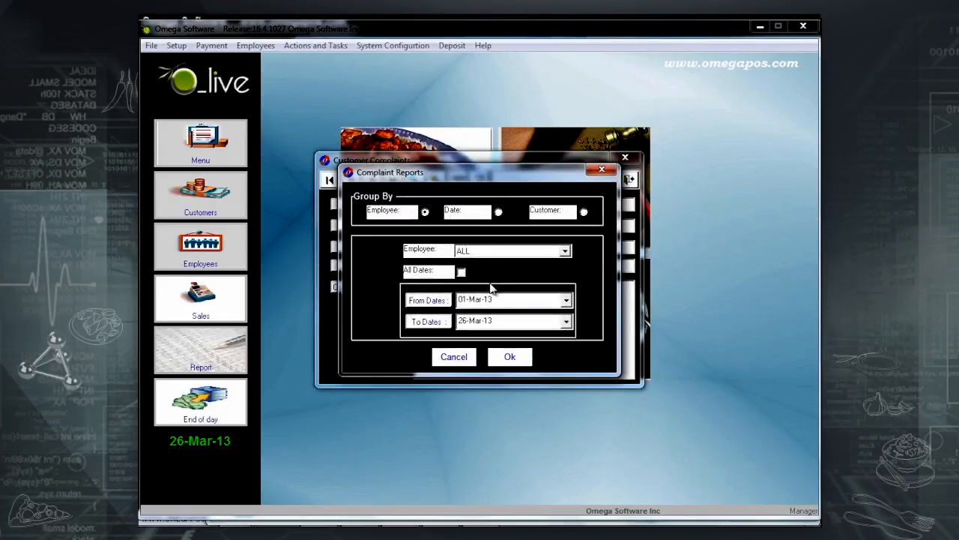
{"action": "left_click", "coordinate": [509, 357]}
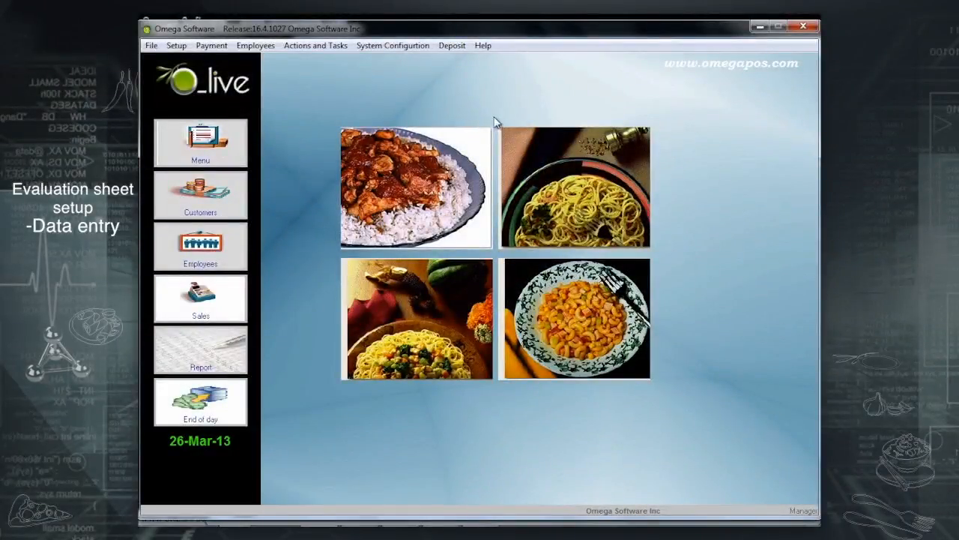
Open Evaluation Sheet Setup, review the evaluation points, and view then close the titles list.
{"action": "left_click", "coordinate": [304, 46]}
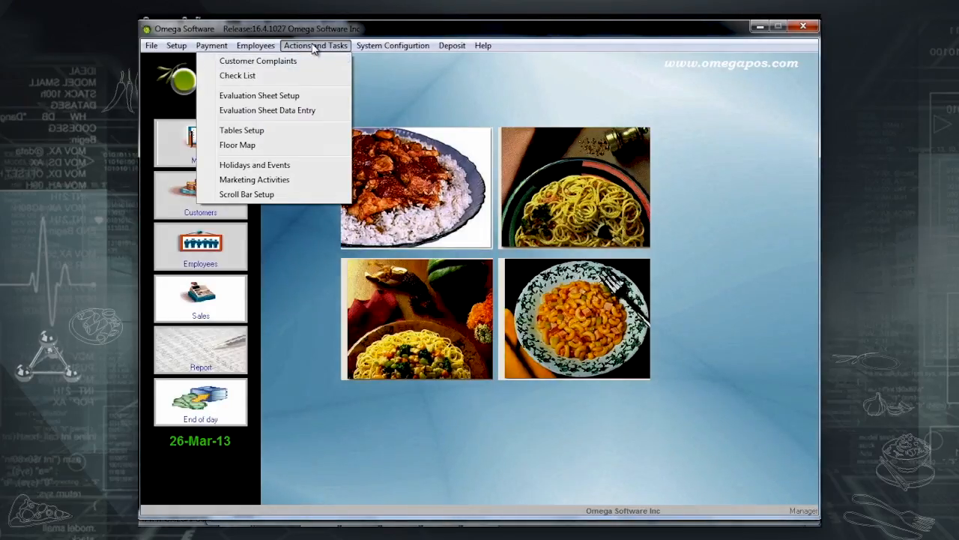
{"action": "left_click", "coordinate": [279, 95]}
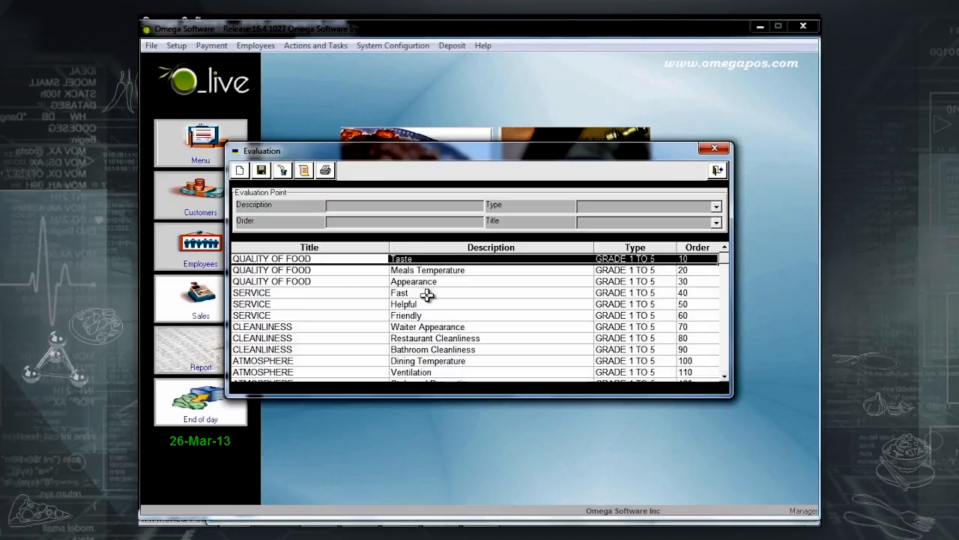
{"action": "scroll", "coordinate": [630, 281], "scroll_direction": "down", "scroll_amount": 2}
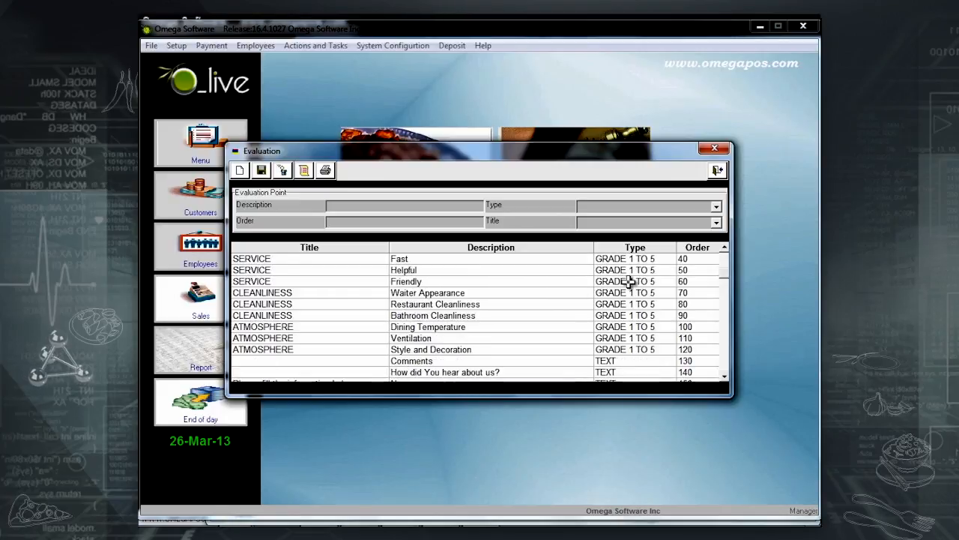
{"action": "scroll", "coordinate": [656, 375], "scroll_direction": "down", "scroll_amount": 2}
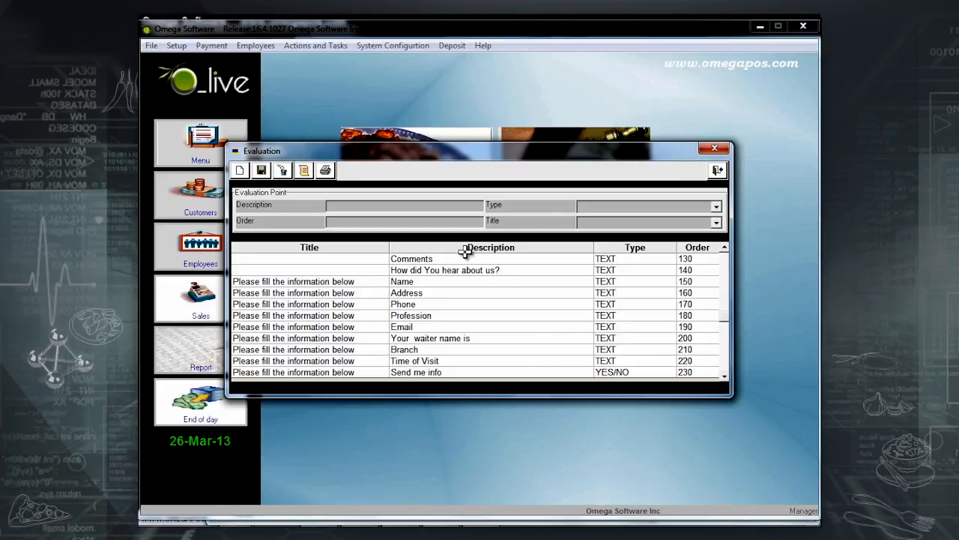
{"action": "left_click", "coordinate": [304, 171]}
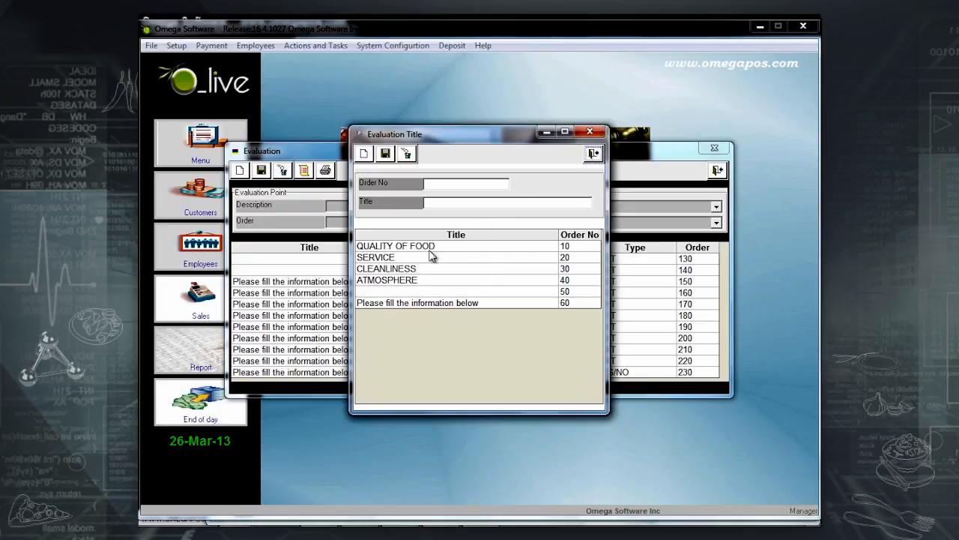
{"action": "left_click", "coordinate": [594, 153]}
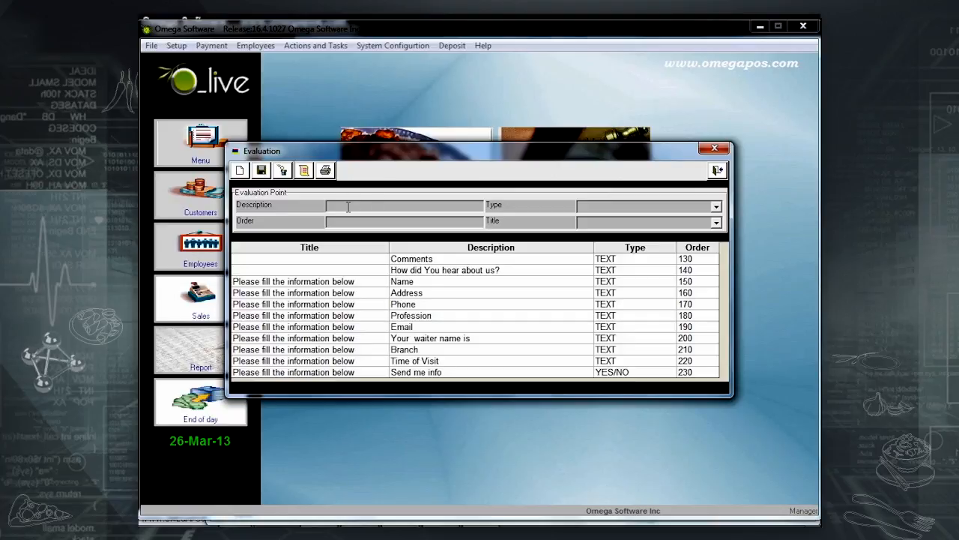
Add YES/NO point 'Will you come back?' under 'Please fill the information below', order 240, and save.
{"action": "left_click", "coordinate": [334, 204]}
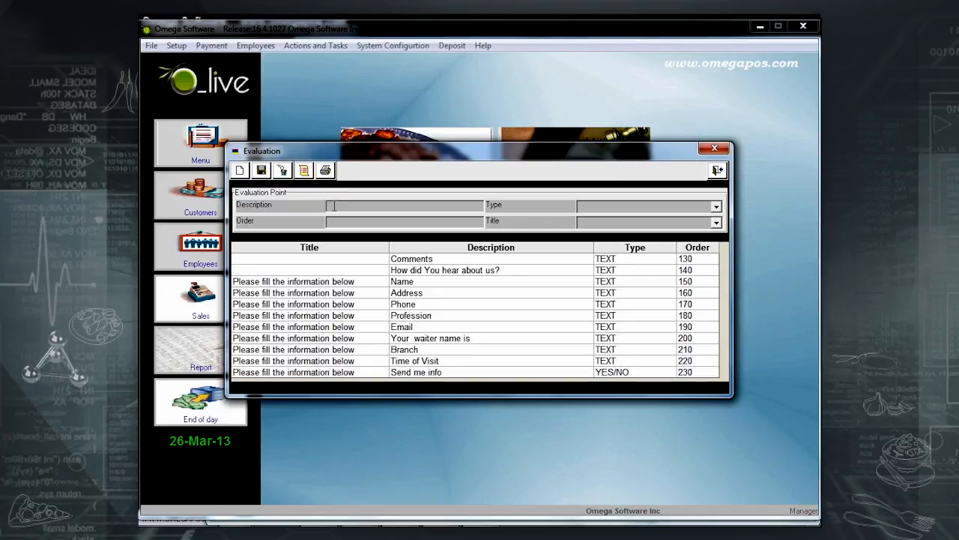
{"action": "type", "text": "W"}
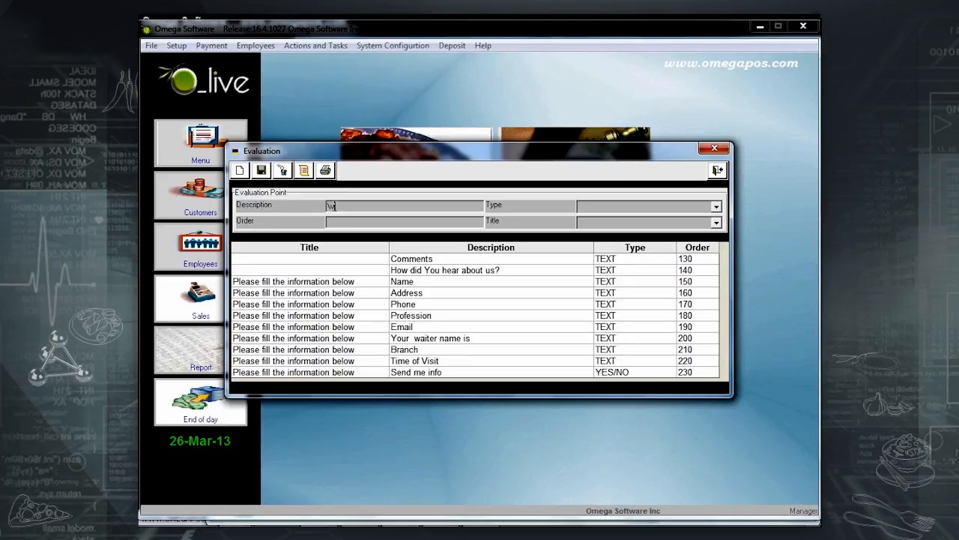
{"action": "type", "text": "ill you come back"}
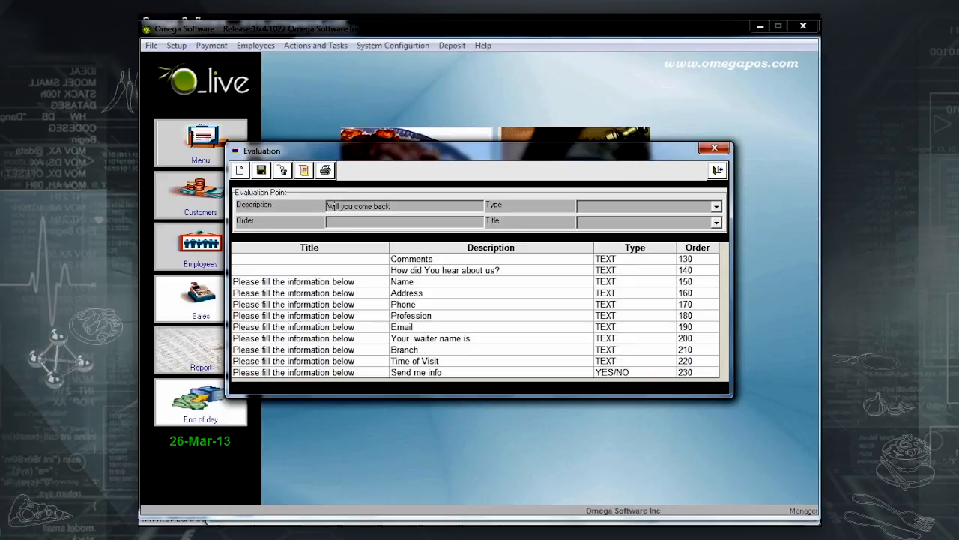
{"action": "type", "text": "?"}
{"action": "left_click", "coordinate": [716, 206]}
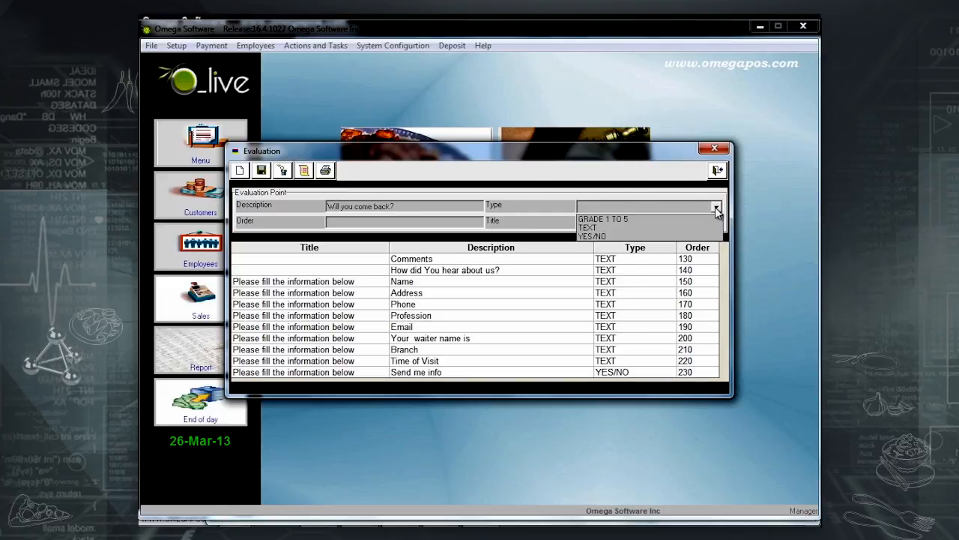
{"action": "left_click", "coordinate": [663, 236]}
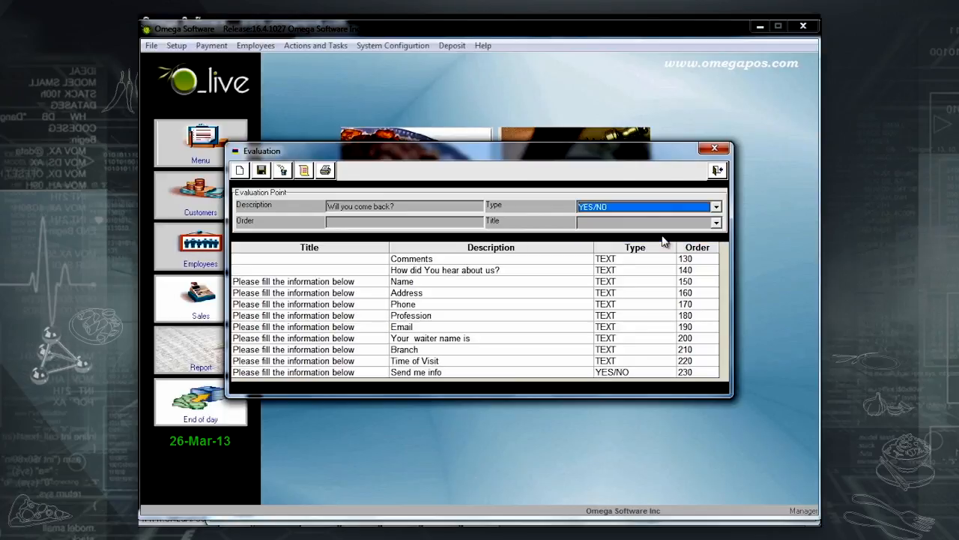
{"action": "left_click", "coordinate": [716, 223]}
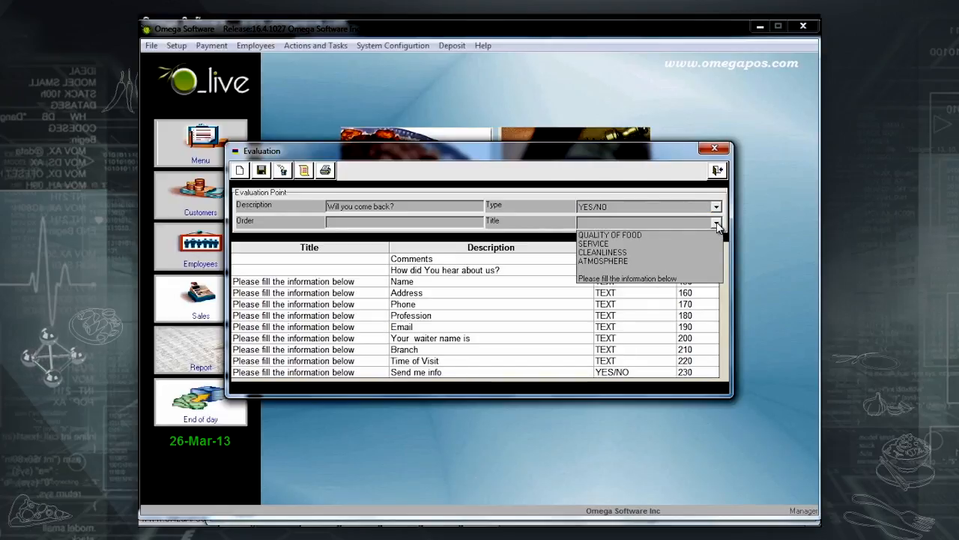
{"action": "left_click", "coordinate": [643, 279]}
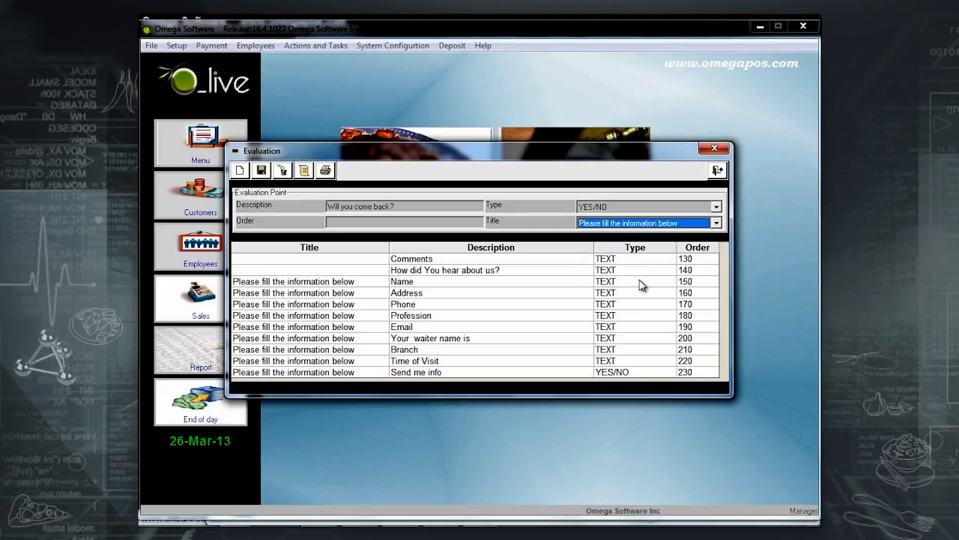
{"action": "left_click", "coordinate": [423, 225]}
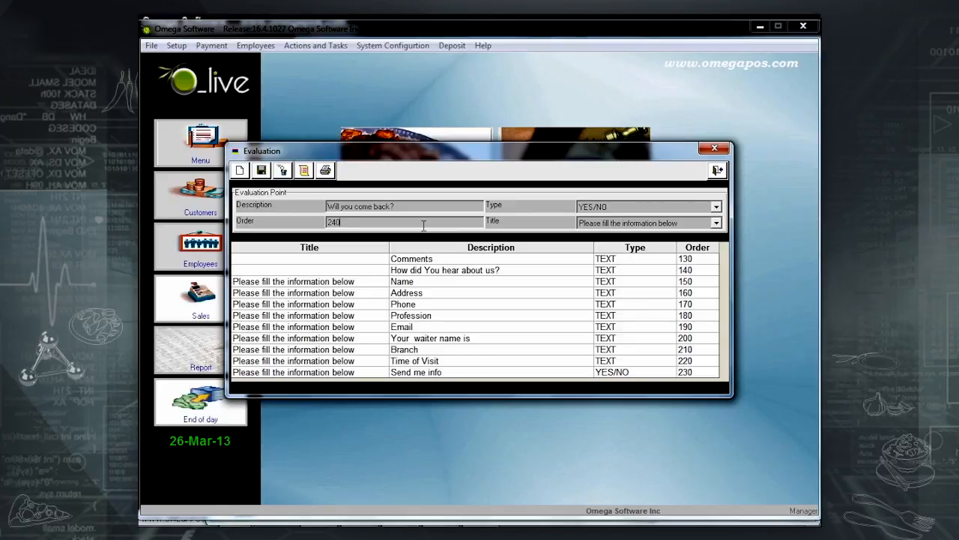
{"action": "left_click", "coordinate": [261, 170]}
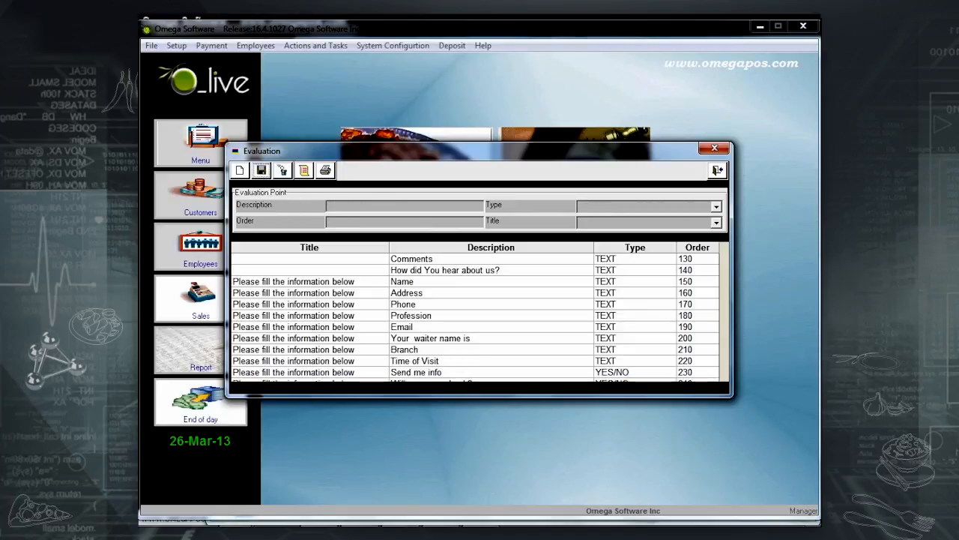
{"action": "scroll", "coordinate": [370, 293], "scroll_direction": "down", "scroll_amount": 2}
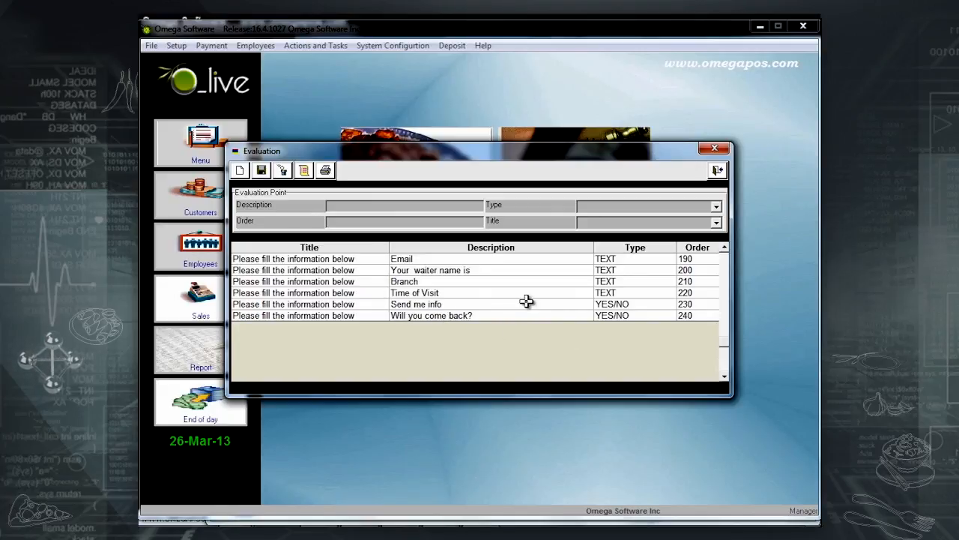
{"action": "left_click", "coordinate": [717, 170]}
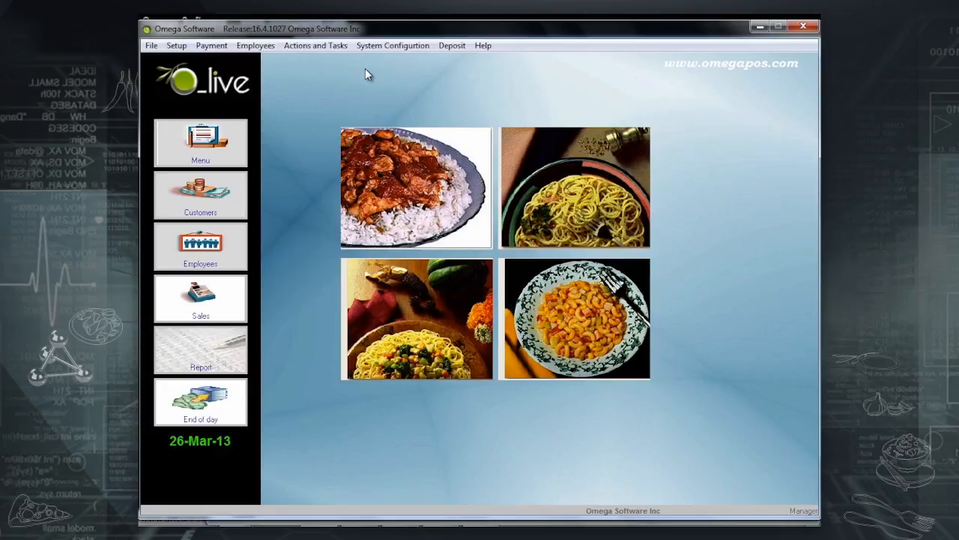
Start a new evaluation sheet entry and select the customer being evaluated.
{"action": "left_click", "coordinate": [335, 45]}
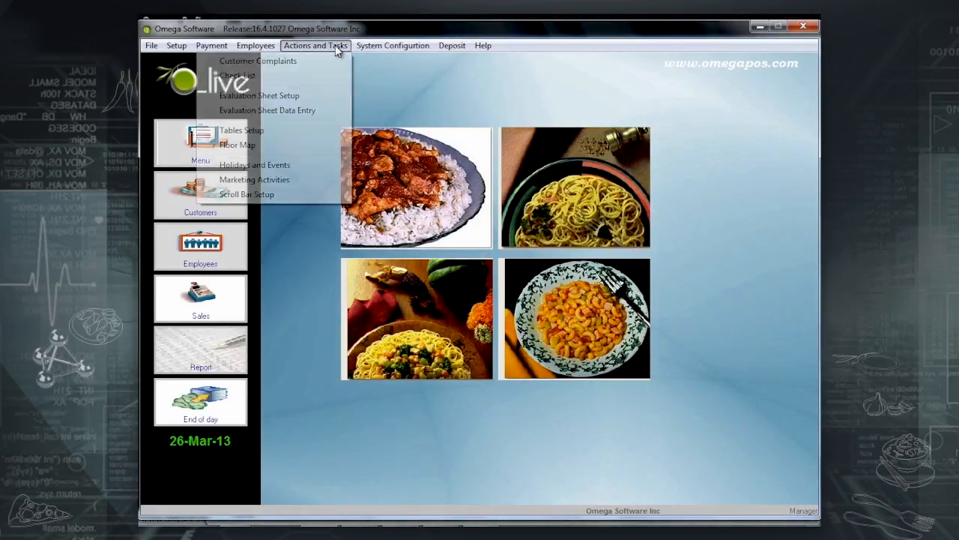
{"action": "left_click", "coordinate": [314, 111]}
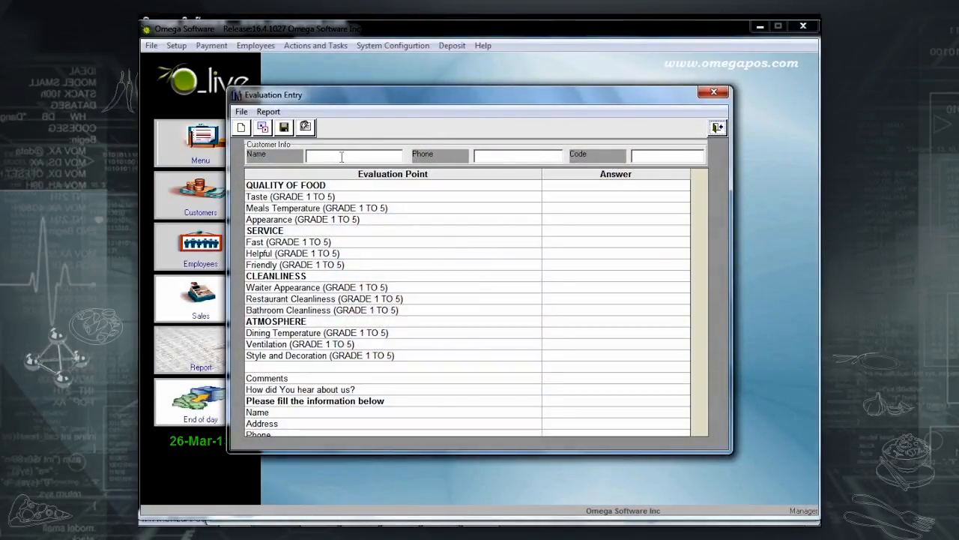
{"action": "double_click", "coordinate": [342, 157]}
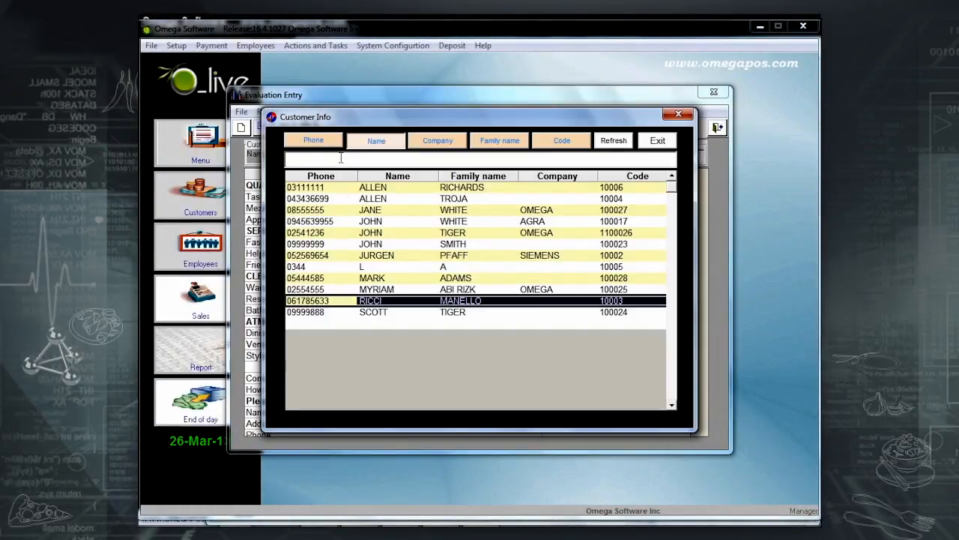
{"action": "double_click", "coordinate": [379, 220]}
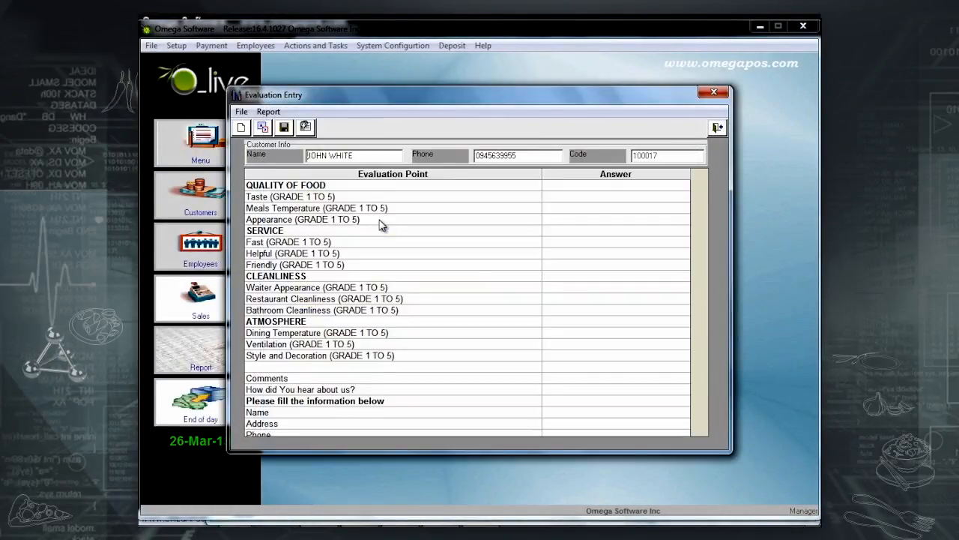
Grade each rating point from 3 to 5, through Dining Temperature and Ventilation.
{"action": "left_click", "coordinate": [614, 201]}
{"action": "type", "text": "4"}
{"action": "key", "text": "Return"}
{"action": "type", "text": "4"}
{"action": "key", "text": "Return"}
{"action": "type", "text": "5"}
{"action": "key", "text": "Return"}
{"action": "key", "text": "Return"}
{"action": "type", "text": "3"}
{"action": "key", "text": "Return"}
{"action": "type", "text": "4"}
{"action": "key", "text": "Return"}
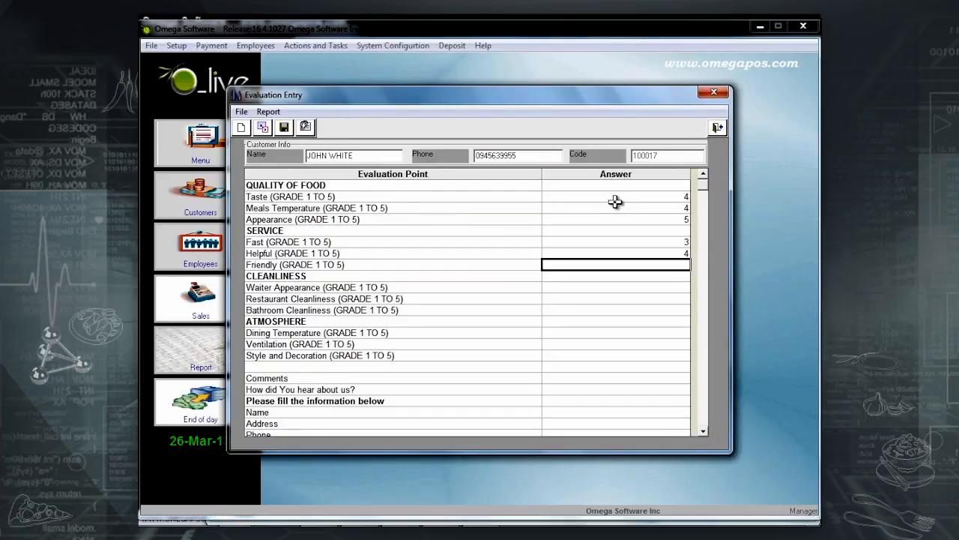
{"action": "type", "text": "5"}
{"action": "key", "text": "Return"}
{"action": "key", "text": "Return"}
{"action": "type", "text": "4"}
{"action": "key", "text": "Return"}
{"action": "type", "text": "4"}
{"action": "key", "text": "Return"}
{"action": "type", "text": "3"}
{"action": "key", "text": "Return"}
{"action": "key", "text": "Return"}
{"action": "type", "text": "4"}
{"action": "key", "text": "Return"}
{"action": "type", "text": "3"}
{"action": "key", "text": "Return"}
{"action": "type", "text": "4"}
Answer Social Media, the customer's name, address and phone, Waiter 2, visit time 9:00, and Y twice.
{"action": "key", "text": "Return"}
{"action": "key", "text": "Return"}
{"action": "key", "text": "Return"}
{"action": "type", "text": "Social Media"}
{"action": "key", "text": "Return"}
{"action": "key", "text": "Return"}
{"action": "key", "text": "Return"}
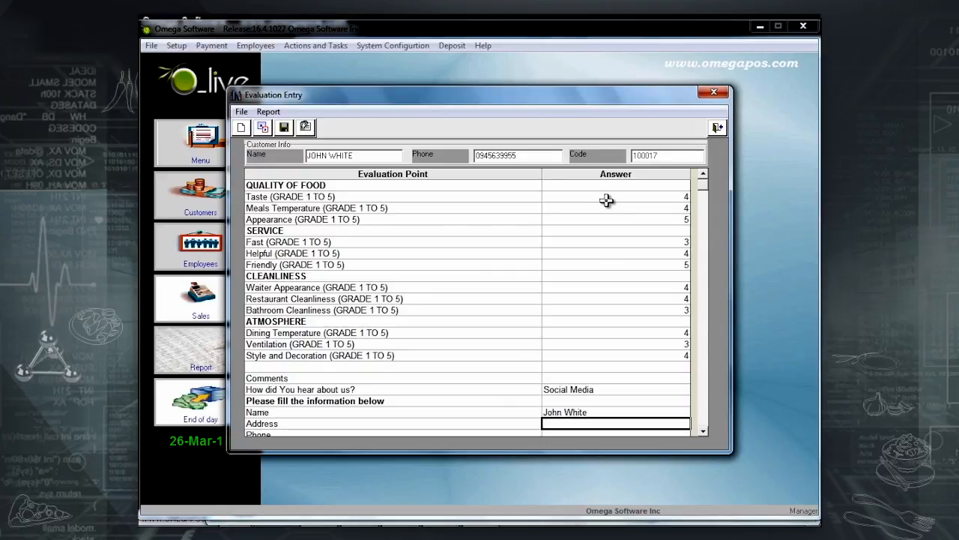
{"action": "type", "text": "New York"}
{"action": "key", "text": "Return"}
{"action": "type", "text": "04555555"}
{"action": "key", "text": "Return"}
{"action": "key", "text": "Return"}
{"action": "key", "text": "Return"}
{"action": "key", "text": "Return"}
{"action": "key", "text": "Up"}
{"action": "type", "text": "Waiter 2"}
{"action": "key", "text": "Return"}
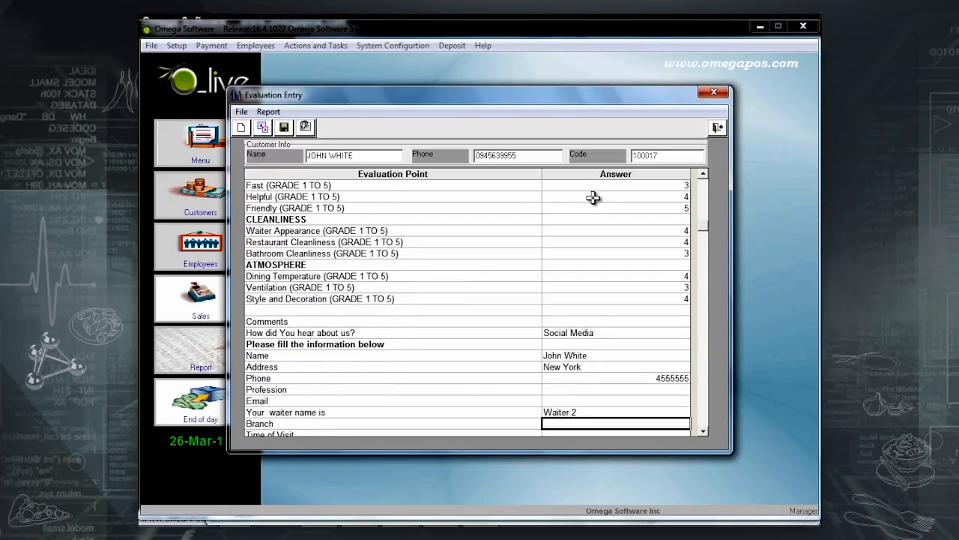
{"action": "key", "text": "Return"}
{"action": "type", "text": "9:00"}
{"action": "key", "text": "Return"}
{"action": "type", "text": "Y"}
{"action": "key", "text": "Return"}
{"action": "type", "text": "Y"}
{"action": "key", "text": "Return"}
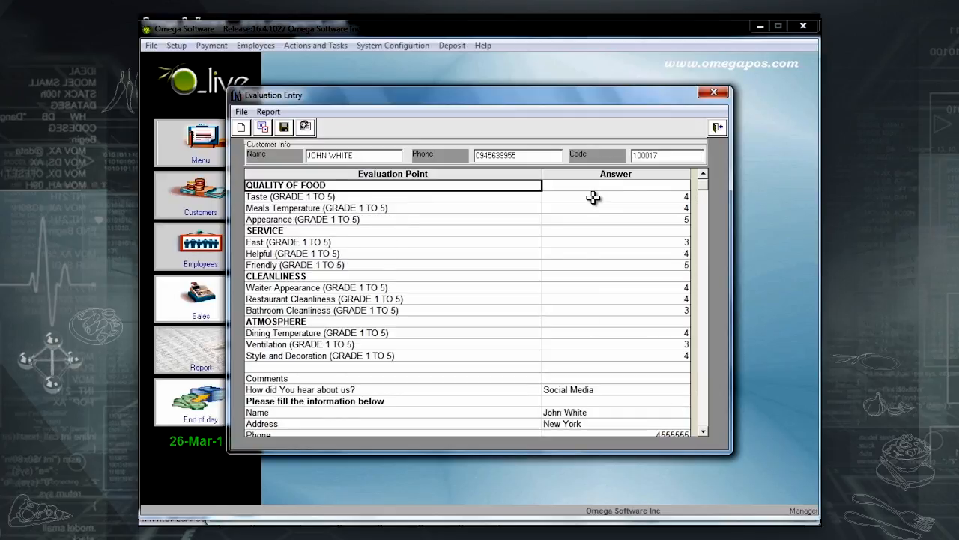
Save the completed evaluation sheet and run the overall Evaluation Report.
{"action": "left_click", "coordinate": [284, 128]}
{"action": "left_click", "coordinate": [268, 112]}
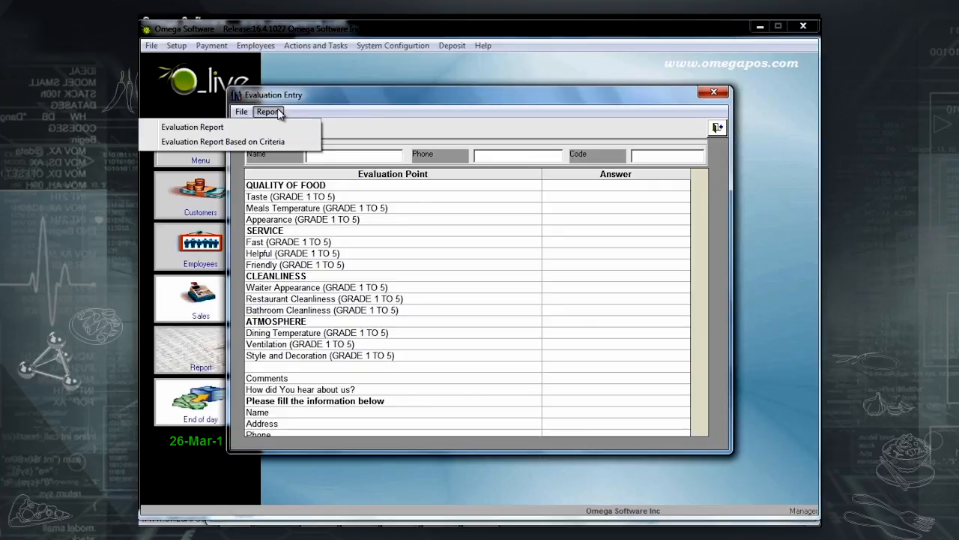
{"action": "left_click", "coordinate": [266, 112]}
{"action": "left_click", "coordinate": [266, 113]}
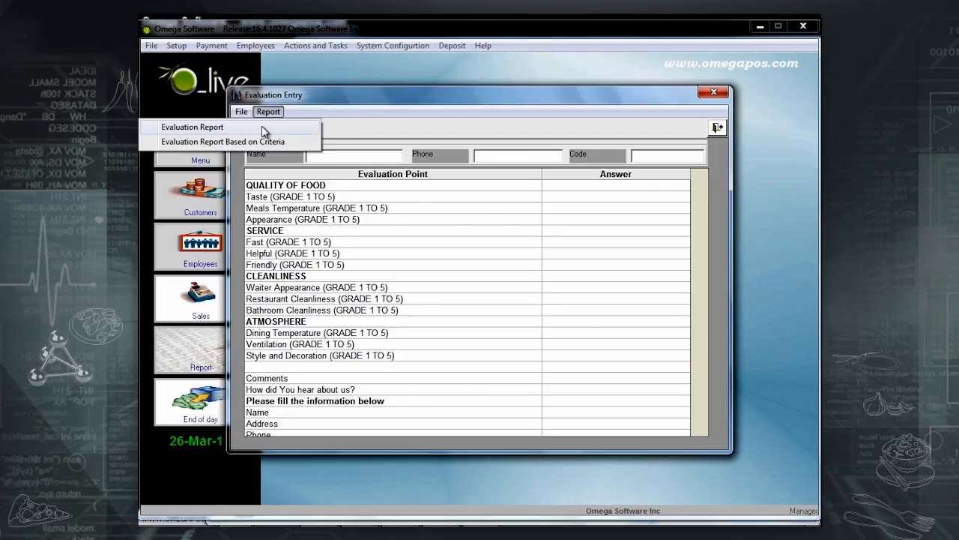
{"action": "left_click", "coordinate": [264, 129]}
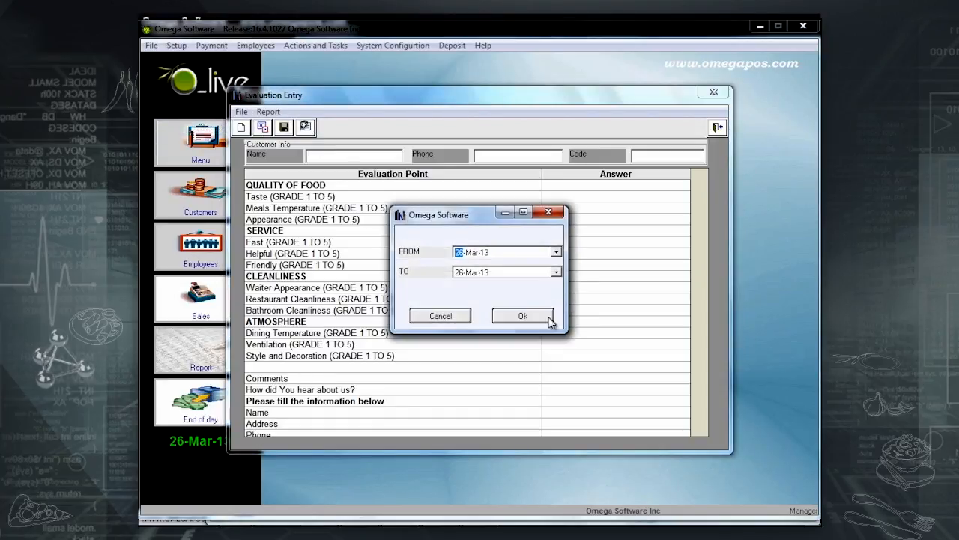
Preview the overall evaluation report for 26-Mar-13, then close it.
{"action": "left_click", "coordinate": [546, 318]}
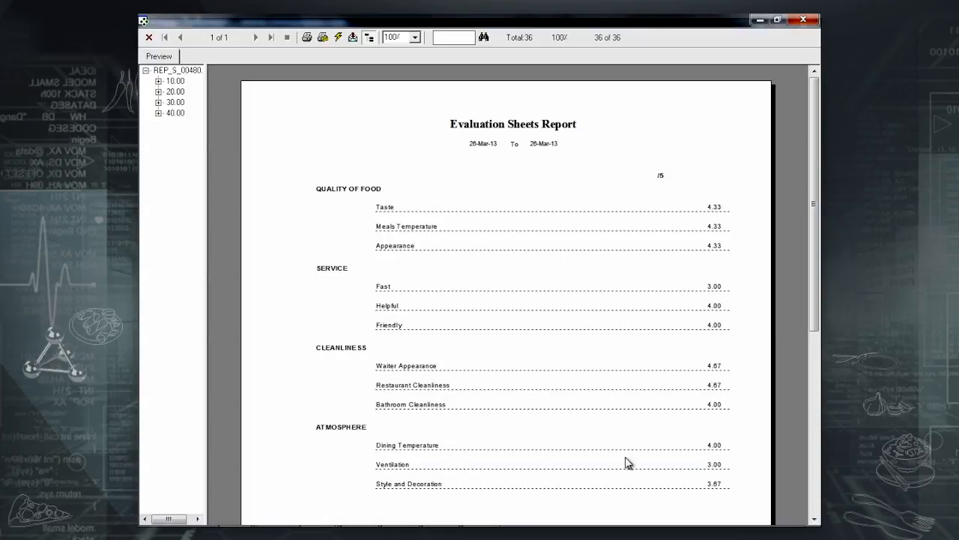
{"action": "left_click", "coordinate": [803, 18]}
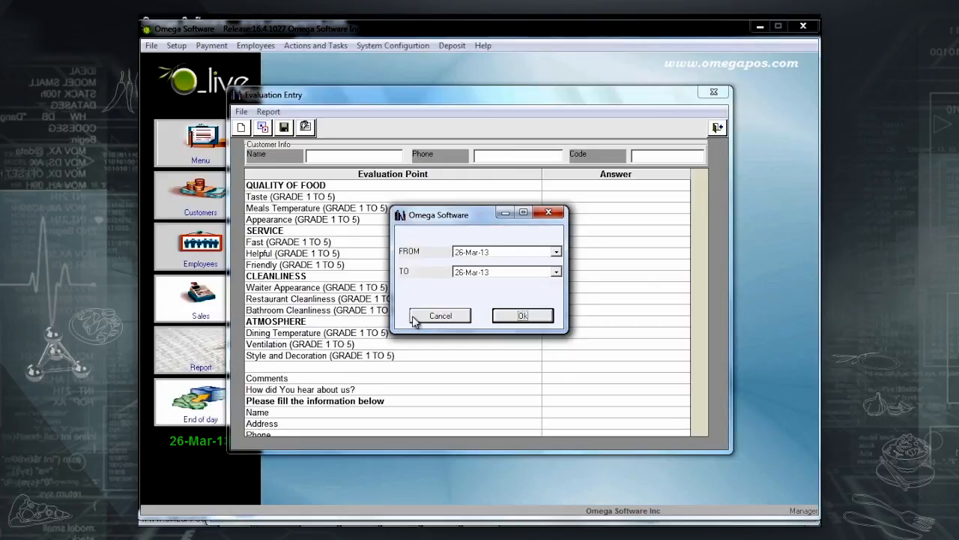
{"action": "left_click", "coordinate": [439, 316]}
Run the Evaluation Report Based on Criteria for grades less than 3.
{"action": "left_click", "coordinate": [268, 112]}
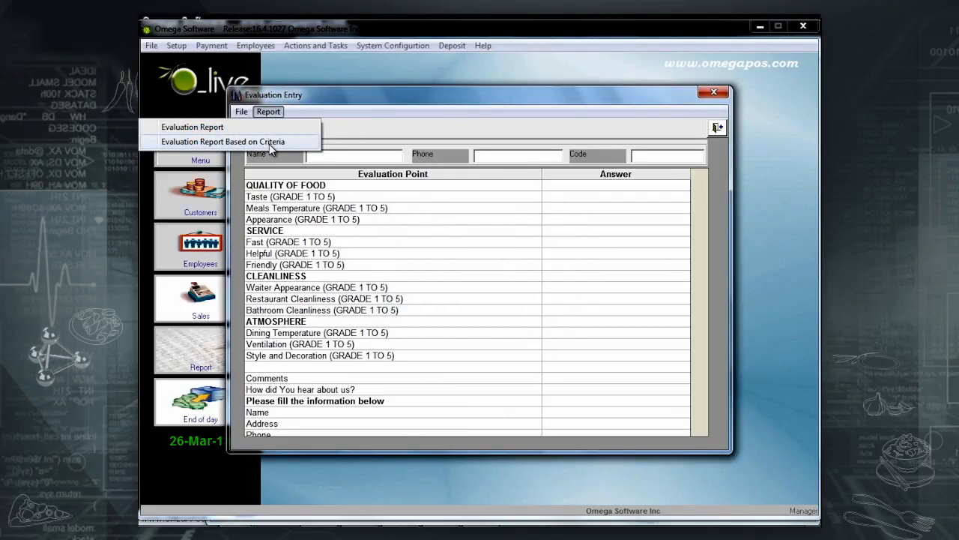
{"action": "left_click", "coordinate": [271, 142]}
{"action": "left_click", "coordinate": [509, 295]}
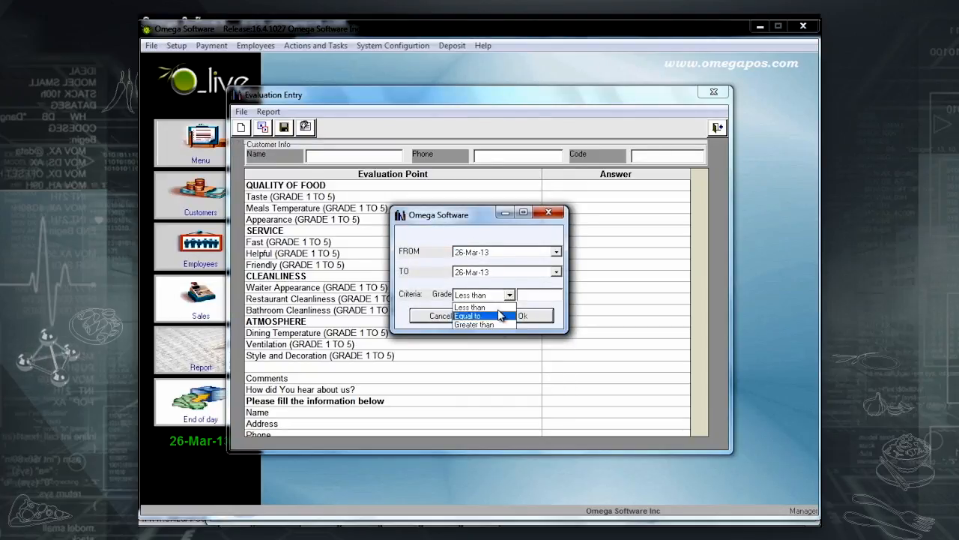
{"action": "left_click", "coordinate": [474, 308]}
{"action": "left_click", "coordinate": [537, 294]}
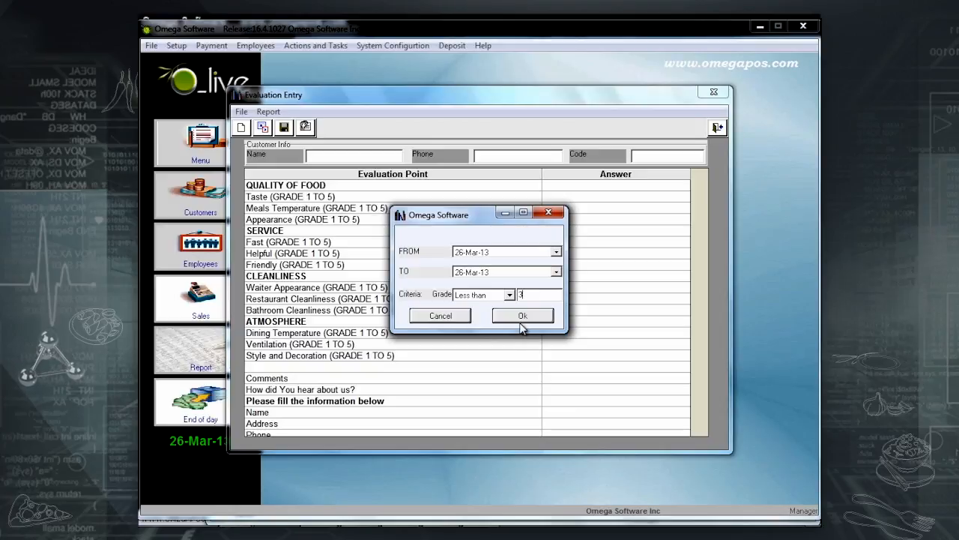
{"action": "left_click", "coordinate": [522, 323]}
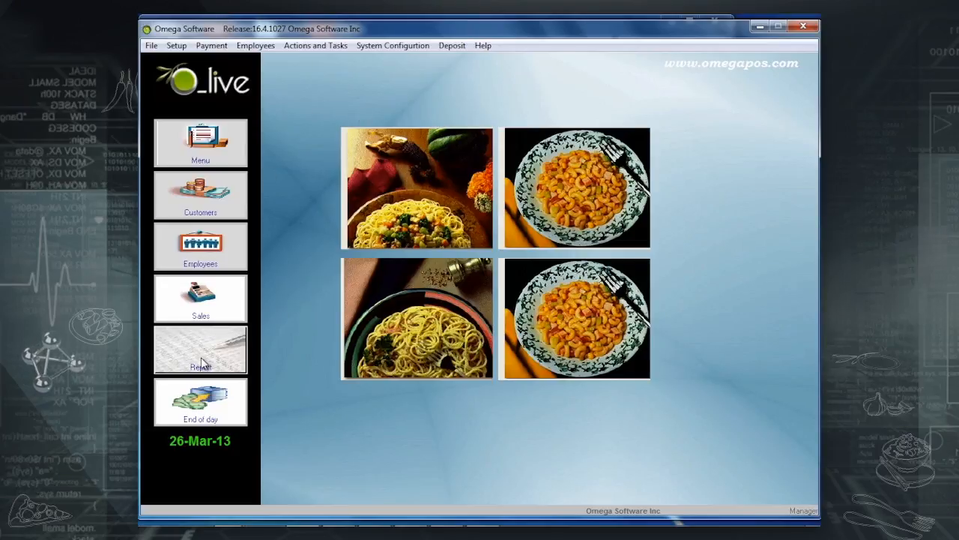
Open Today's Check Report by date from the sales reports.
{"action": "left_click", "coordinate": [201, 357]}
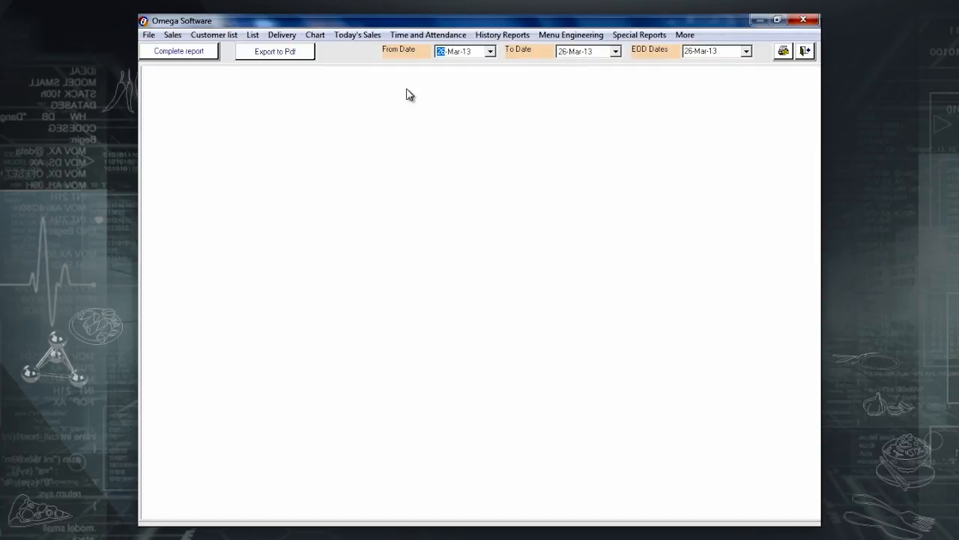
{"action": "left_click", "coordinate": [171, 38]}
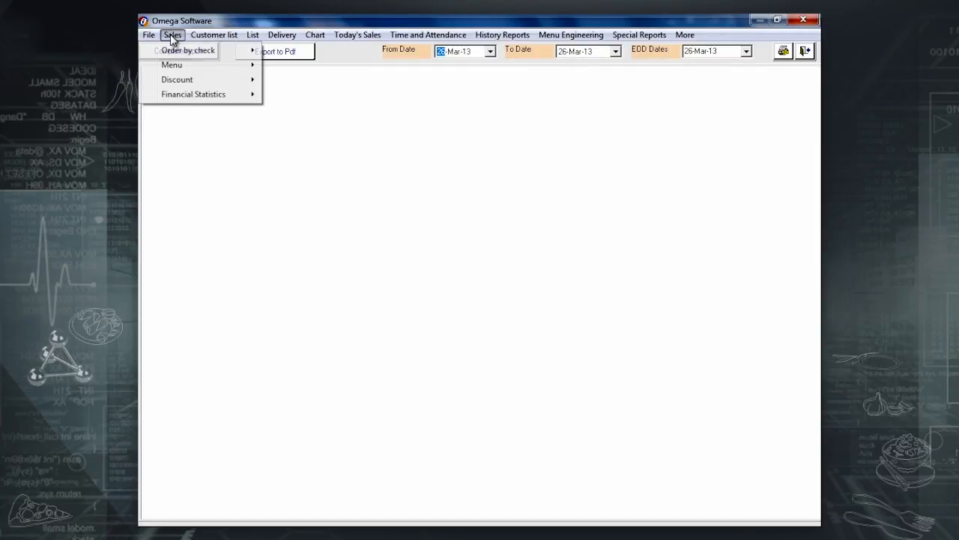
{"action": "mouse_move", "coordinate": [177, 54]}
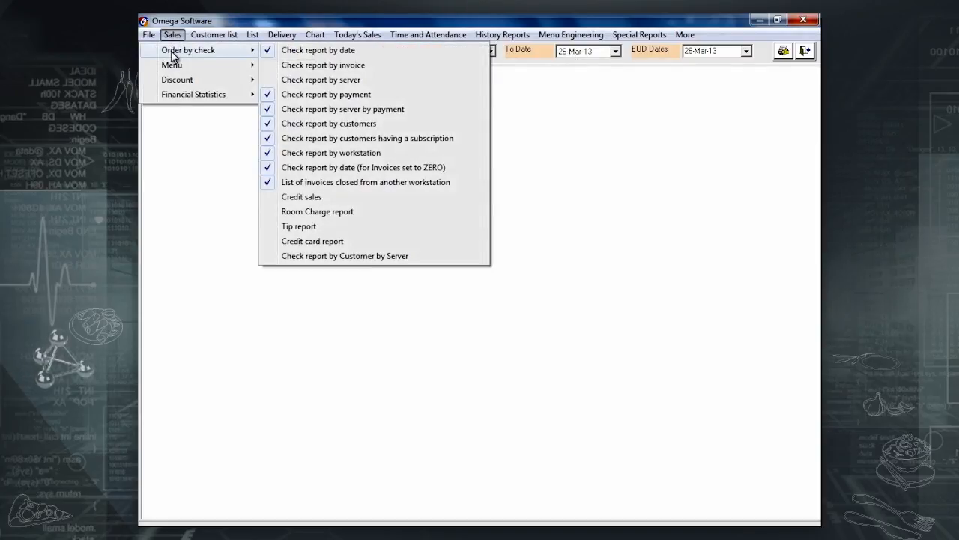
{"action": "left_click", "coordinate": [276, 50]}
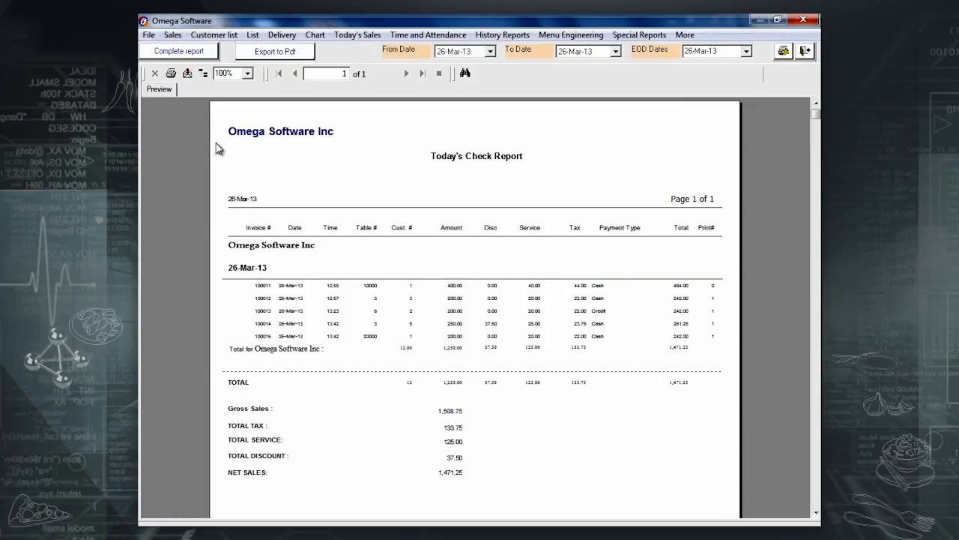
Export the check report as Excel 5.0 (XLS) to the Desktop named 'Check report'.
{"action": "left_click", "coordinate": [188, 74]}
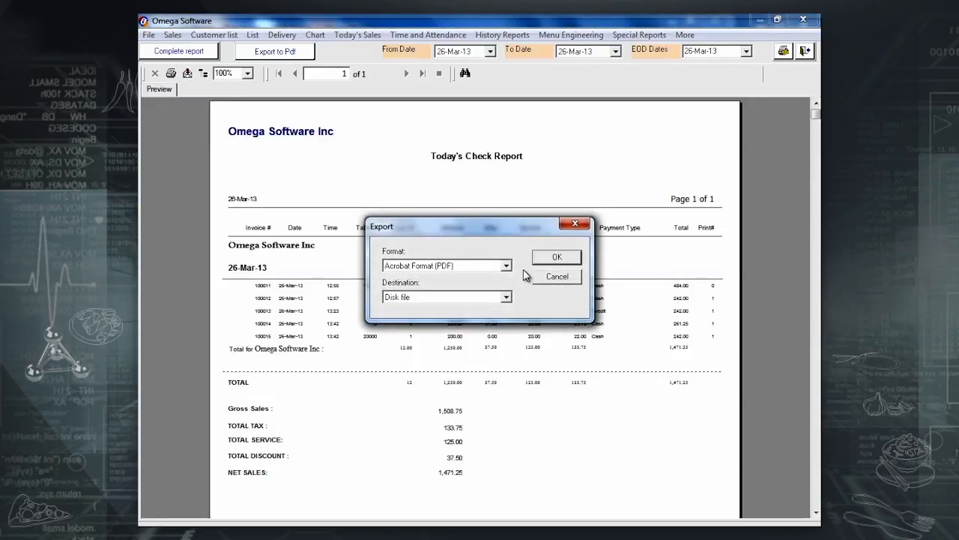
{"action": "left_click", "coordinate": [489, 267]}
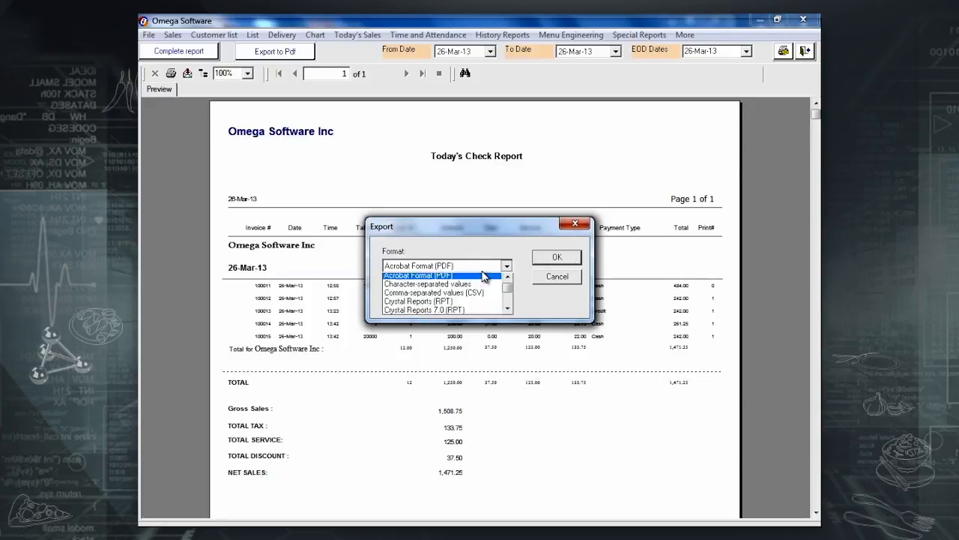
{"action": "scroll", "coordinate": [463, 302], "scroll_direction": "down", "scroll_amount": 1}
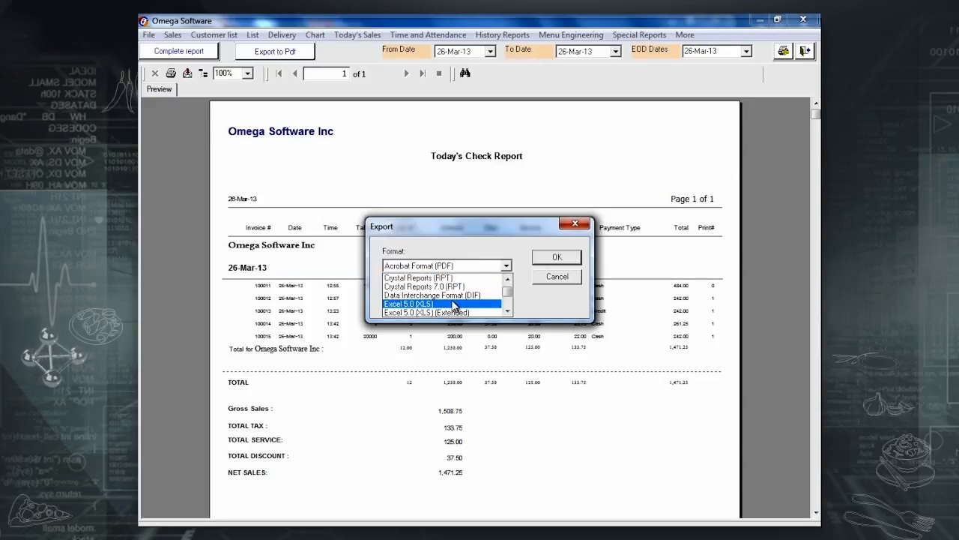
{"action": "left_click", "coordinate": [452, 304]}
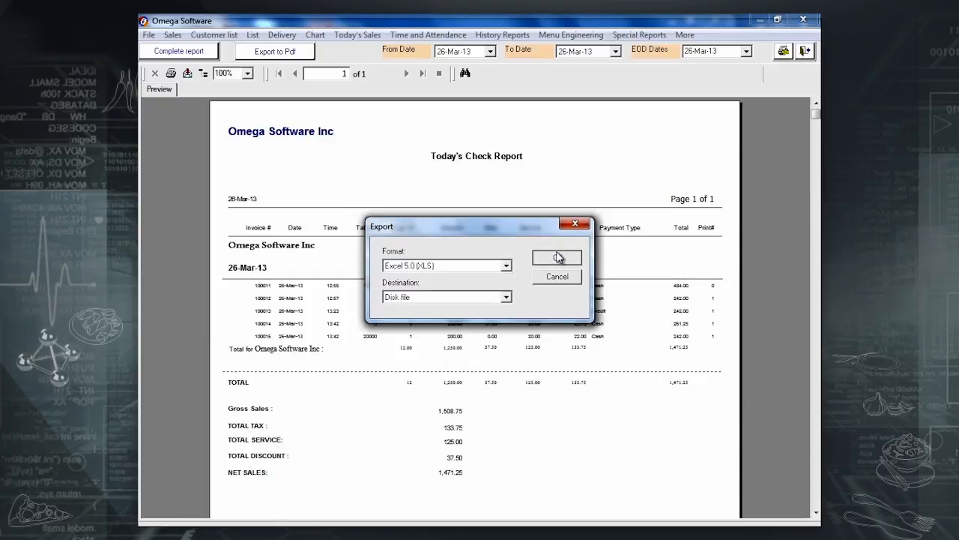
{"action": "left_click", "coordinate": [557, 257]}
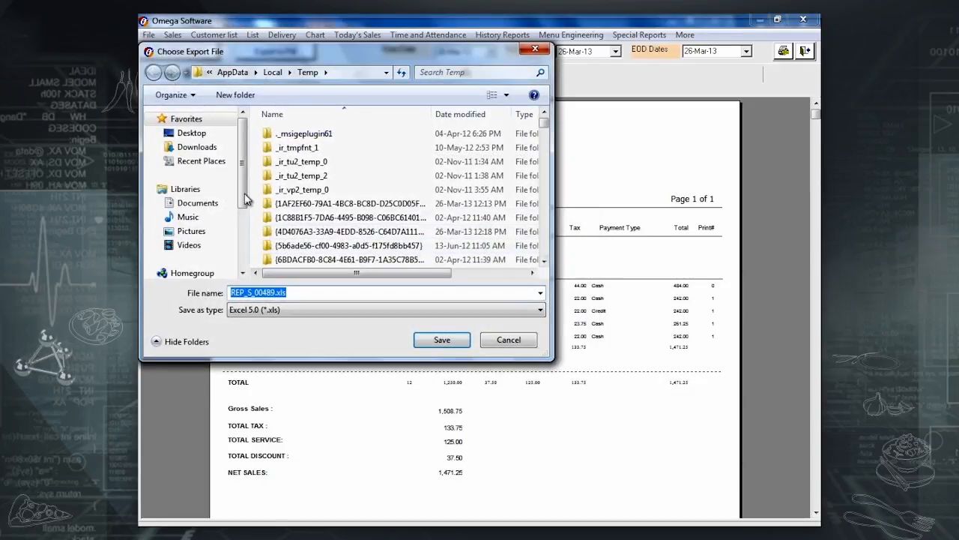
{"action": "left_click", "coordinate": [201, 136]}
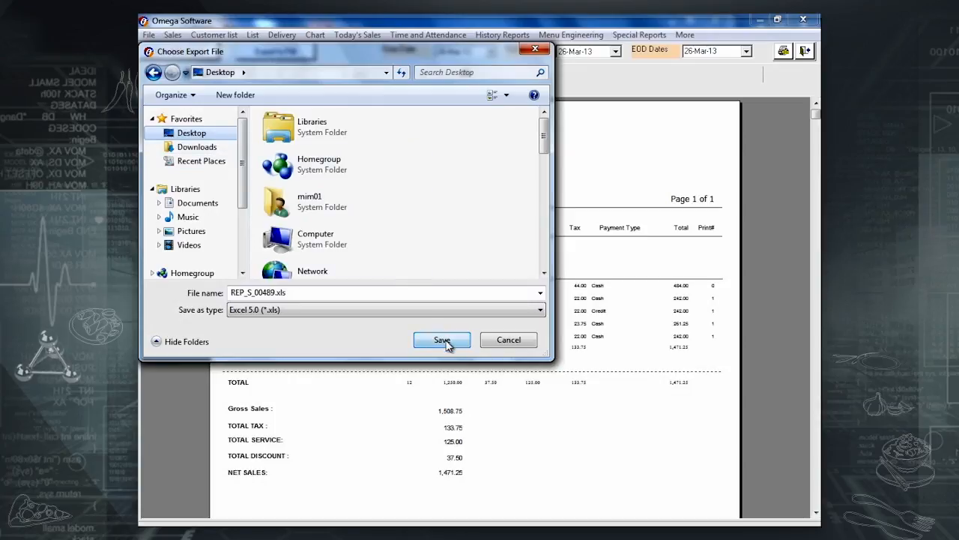
{"action": "left_click_drag", "start_coordinate": [307, 292], "coordinate": [169, 309]}
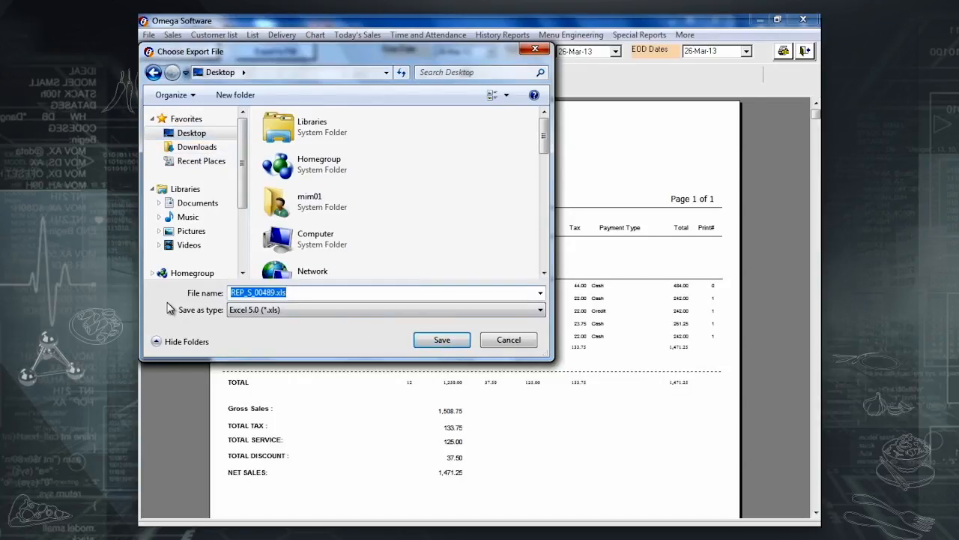
{"action": "type", "text": "Chec"}
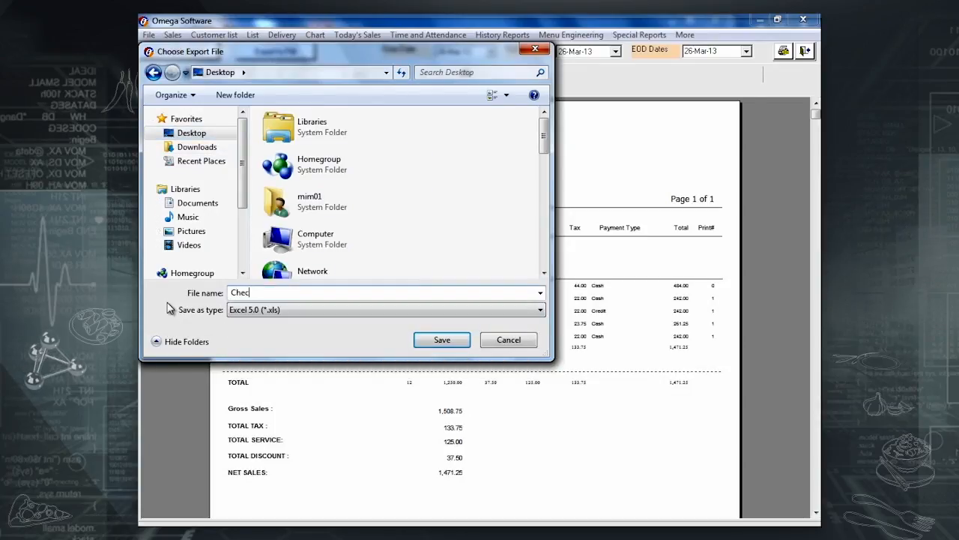
{"action": "type", "text": "k report"}
{"action": "key", "text": "Return"}
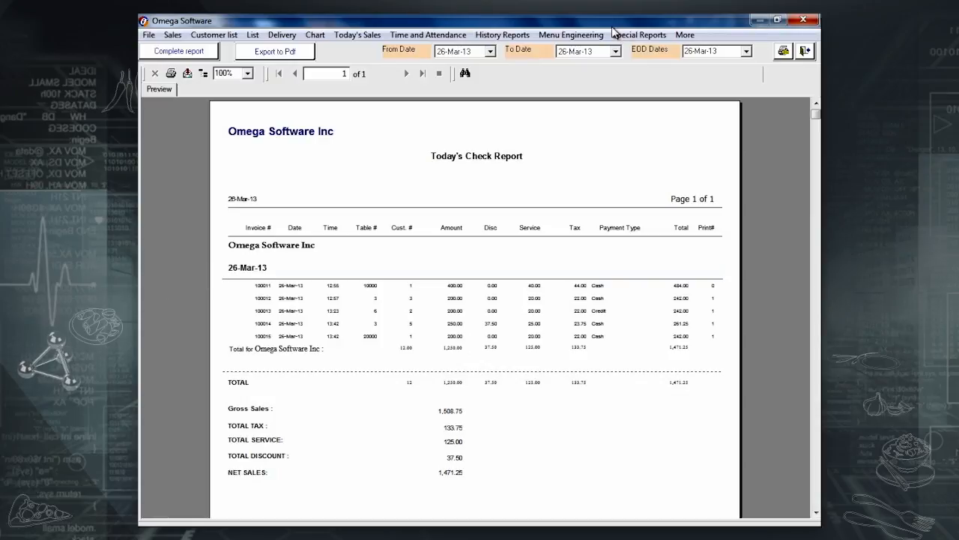
In Reports setup, add Check report by customers, Room Charge report and Sales by items (By Mode), then exit.
{"action": "left_click", "coordinate": [153, 40]}
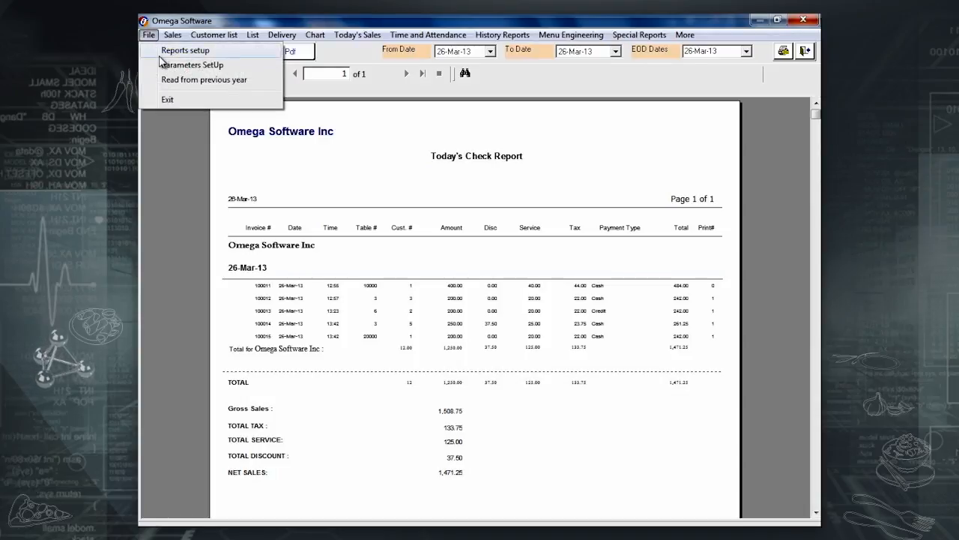
{"action": "left_click", "coordinate": [172, 51]}
{"action": "left_click", "coordinate": [403, 152]}
{"action": "left_click", "coordinate": [403, 153]}
{"action": "left_click", "coordinate": [266, 248]}
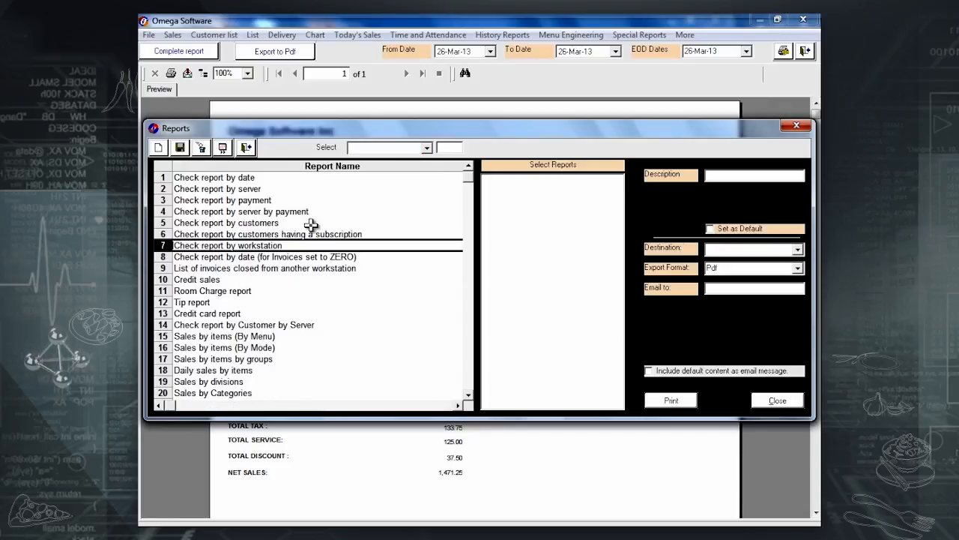
{"action": "double_click", "coordinate": [311, 225]}
{"action": "left_click", "coordinate": [292, 290]}
{"action": "double_click", "coordinate": [292, 290]}
{"action": "double_click", "coordinate": [378, 346]}
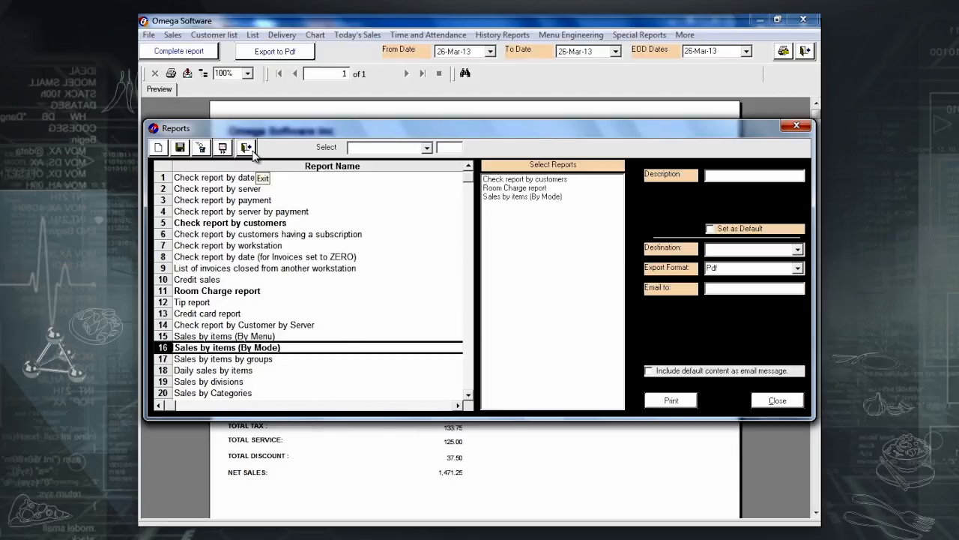
{"action": "left_click", "coordinate": [247, 148]}
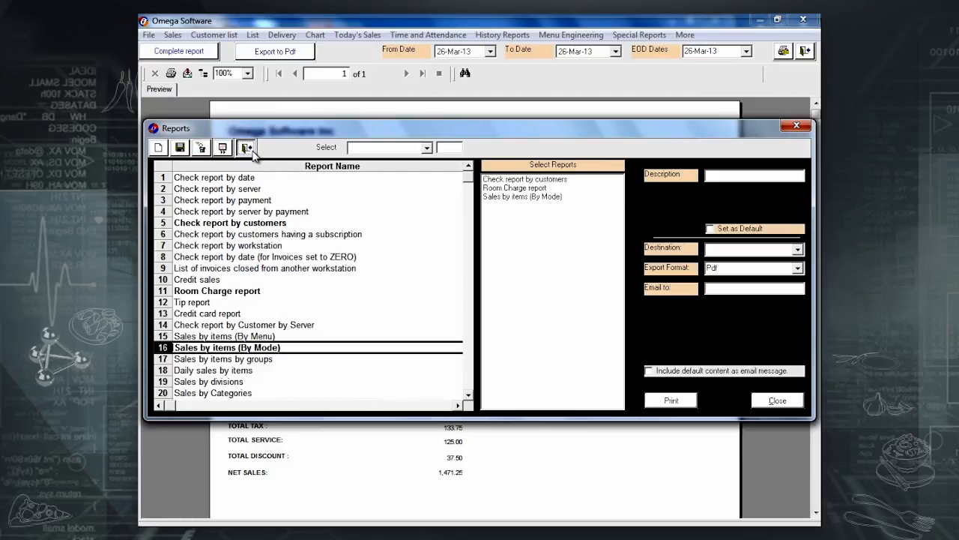
{"action": "left_click", "coordinate": [253, 152]}
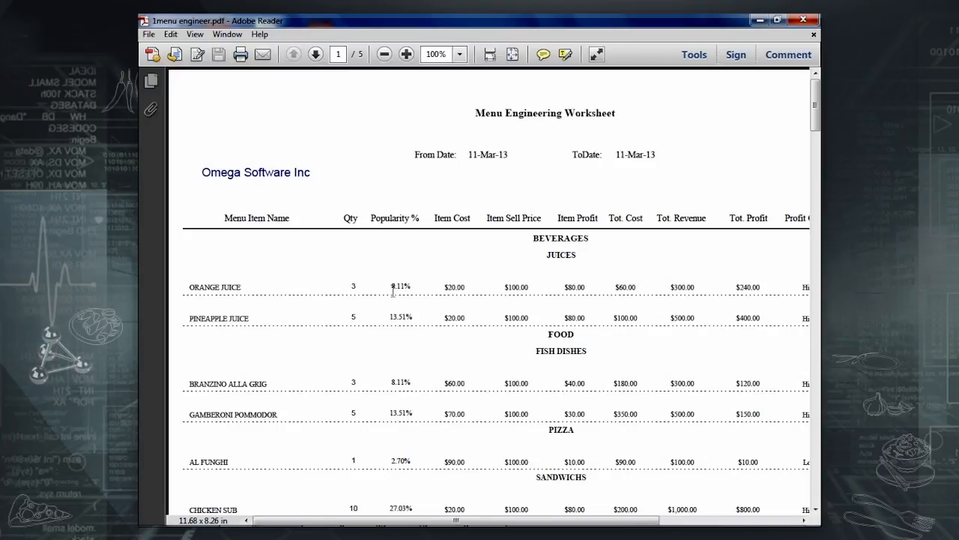
Scroll the worksheet right to show the Profit Cat., Popularity Cat. and Menu Item Class columns.
{"action": "scroll", "coordinate": [391, 291], "scroll_direction": "down", "scroll_amount": 1}
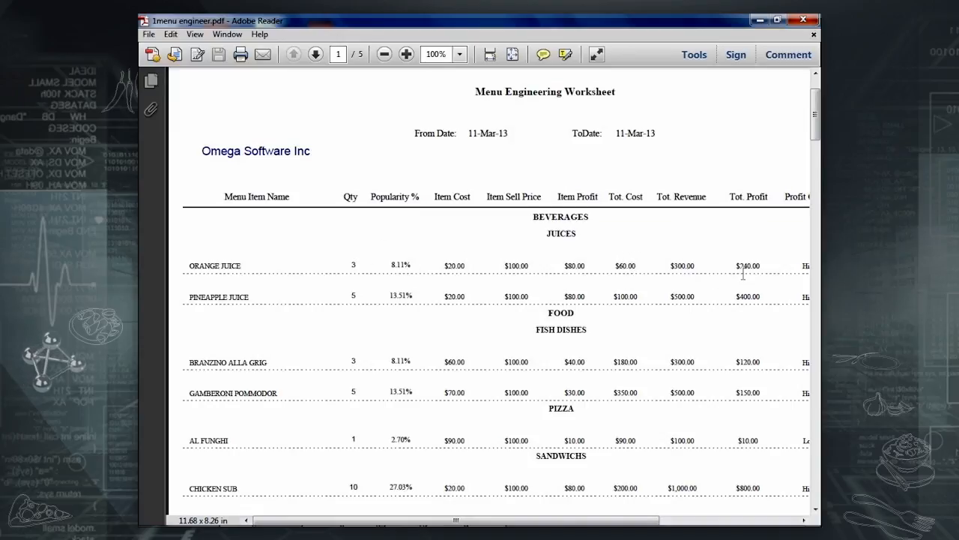
{"action": "mouse_move", "coordinate": [530, 524]}
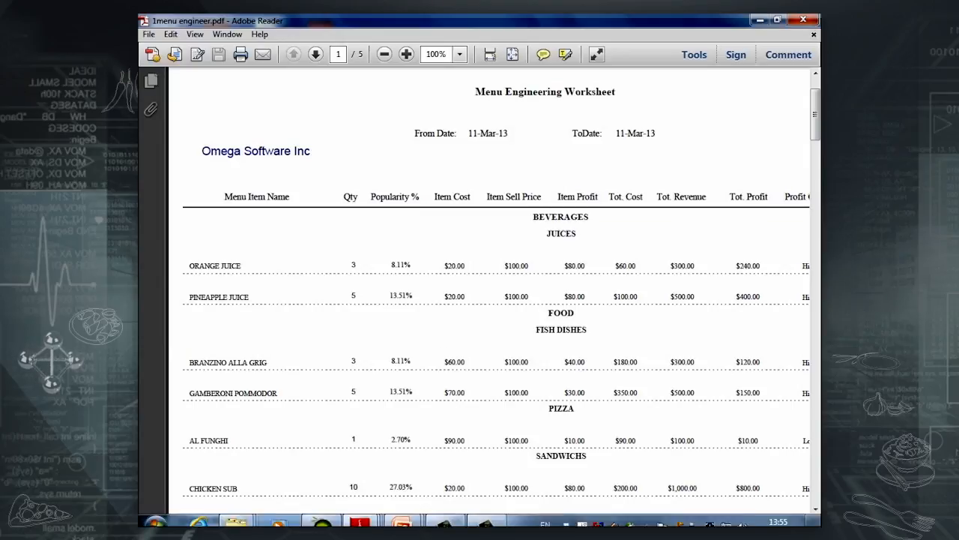
{"action": "left_click_drag", "start_coordinate": [553, 519], "coordinate": [685, 522]}
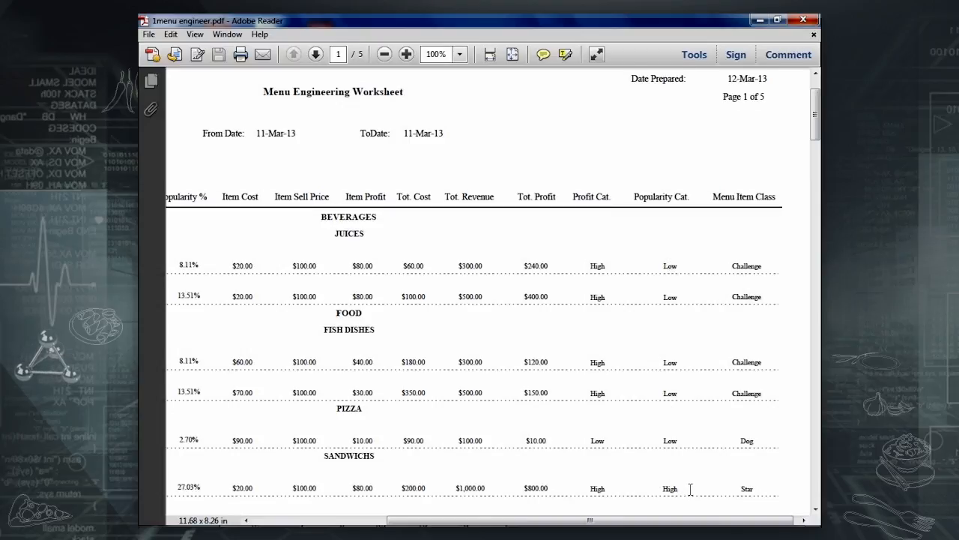
Scroll through page 1 of the Menu Engineering Worksheet down to page 3.
{"action": "scroll", "coordinate": [690, 489], "scroll_direction": "down", "scroll_amount": 2}
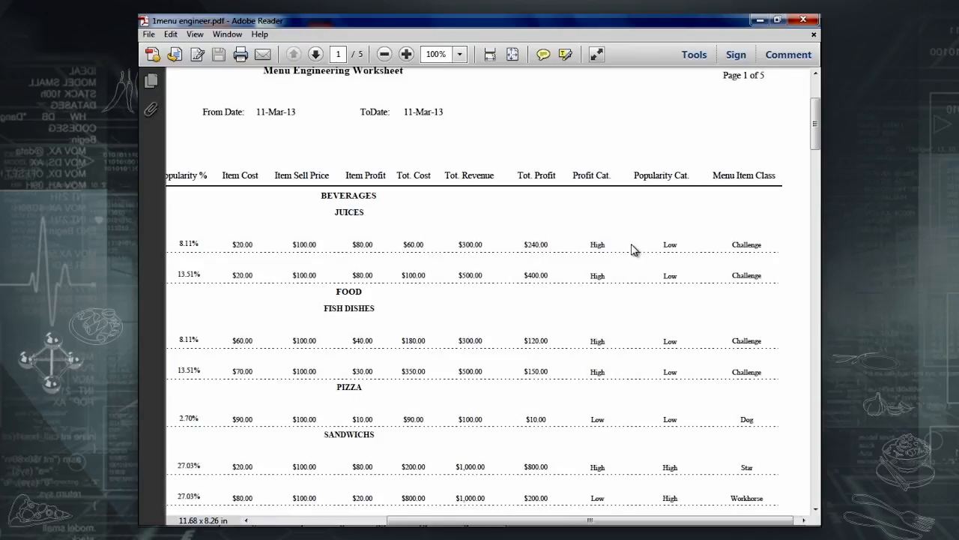
{"action": "scroll", "coordinate": [693, 389], "scroll_direction": "down", "scroll_amount": 1}
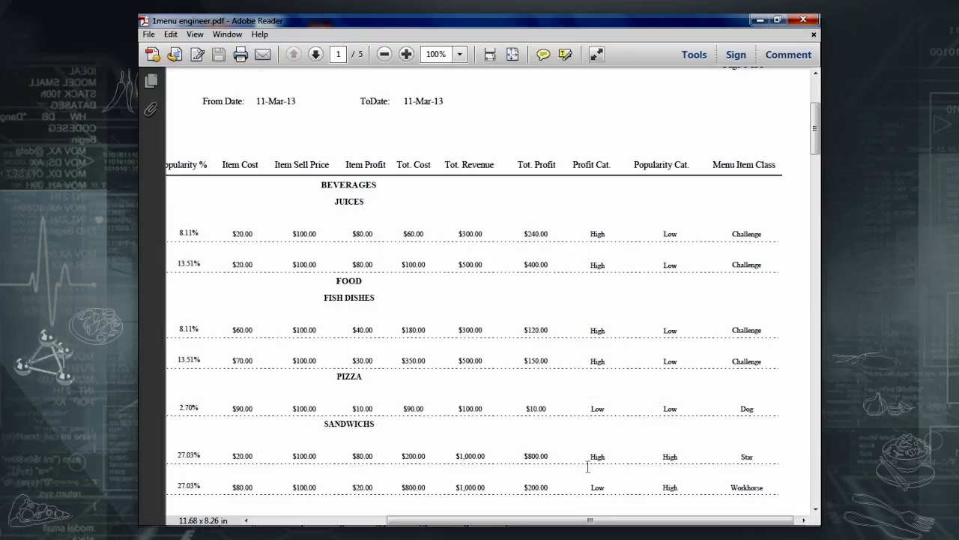
{"action": "scroll", "coordinate": [553, 439], "scroll_direction": "down", "scroll_amount": 1}
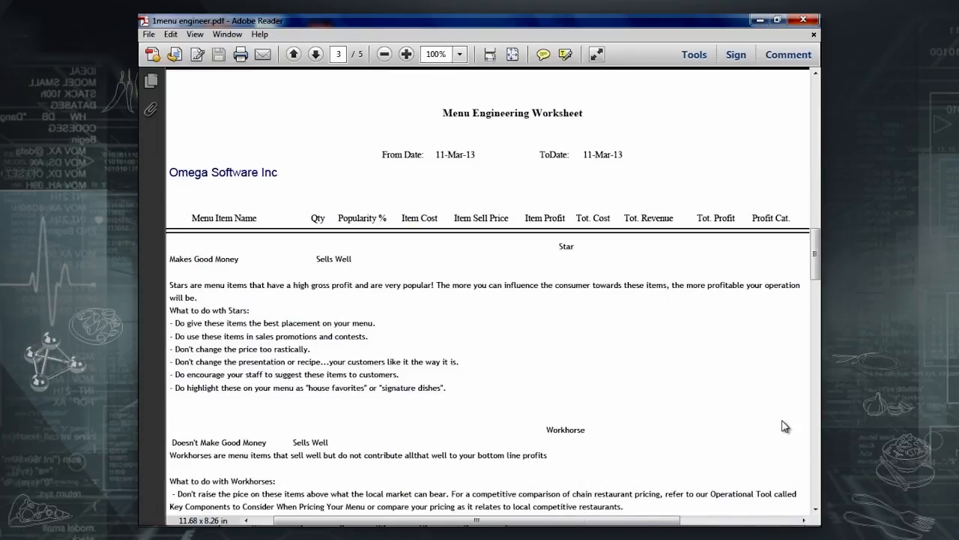
Go to page 4 of the Menu Engineering Worksheet and scroll through it.
{"action": "scroll", "coordinate": [751, 288], "scroll_direction": "down", "scroll_amount": 3}
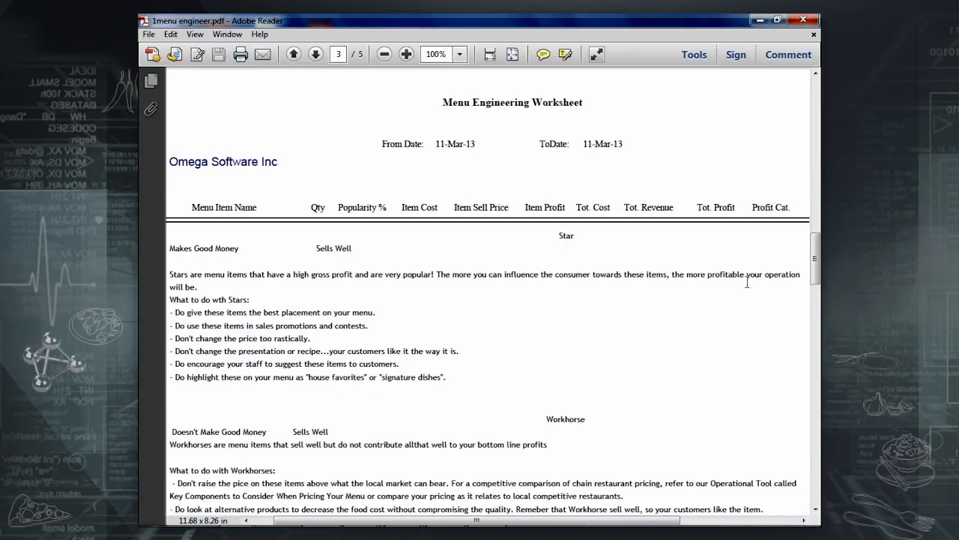
{"action": "scroll", "coordinate": [512, 261], "scroll_direction": "down", "scroll_amount": 5}
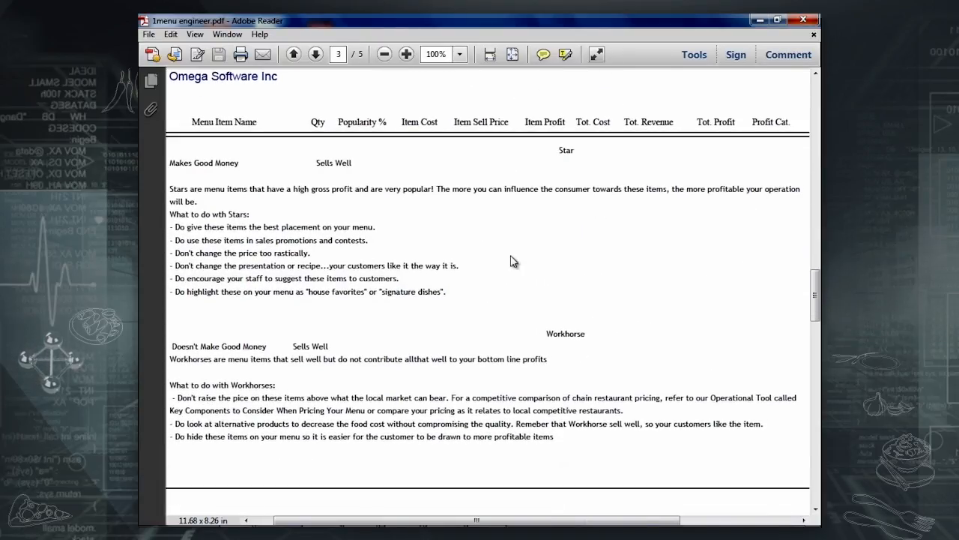
{"action": "scroll", "coordinate": [512, 261], "scroll_direction": "up", "scroll_amount": 2}
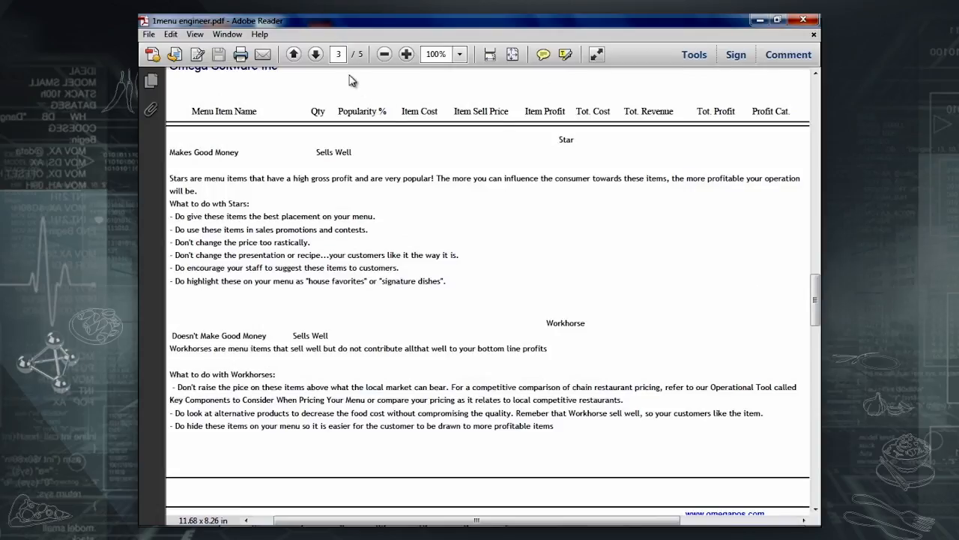
{"action": "left_click", "coordinate": [317, 57]}
{"action": "scroll", "coordinate": [423, 353], "scroll_direction": "down", "scroll_amount": 3}
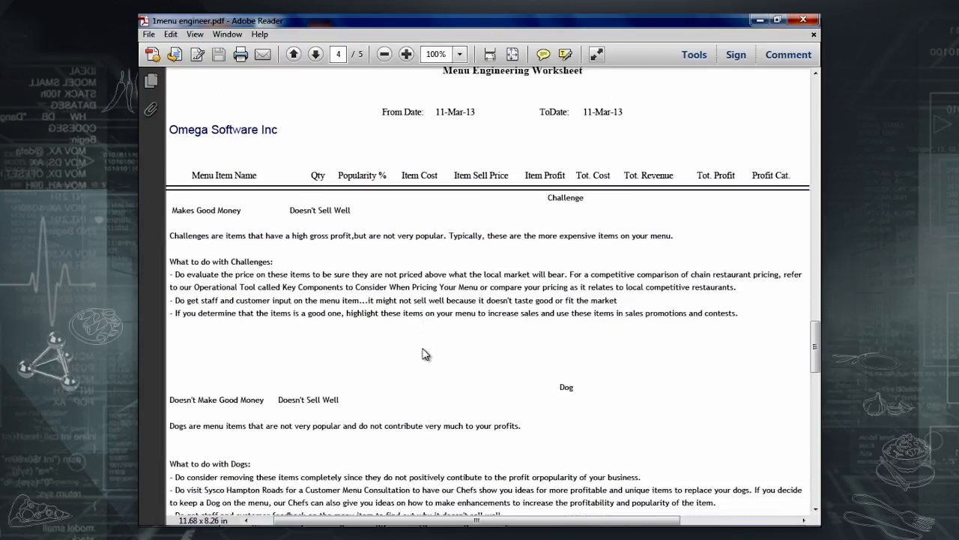
{"action": "scroll", "coordinate": [423, 352], "scroll_direction": "down", "scroll_amount": 3}
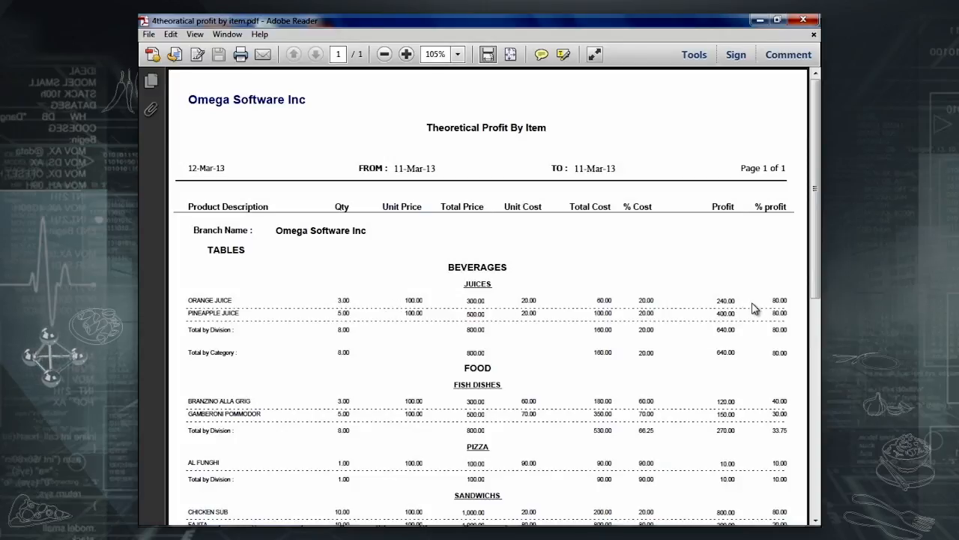
Scroll down and back up through the Theoretical Profit By Item report.
{"action": "scroll", "coordinate": [760, 300], "scroll_direction": "down", "scroll_amount": 3}
{"action": "scroll", "coordinate": [763, 300], "scroll_direction": "down", "scroll_amount": 2}
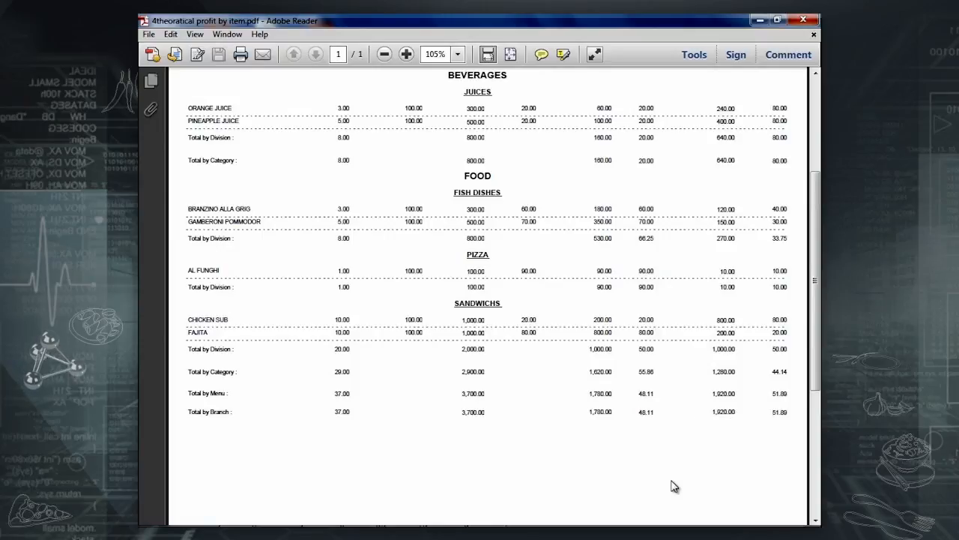
{"action": "scroll", "coordinate": [673, 485], "scroll_direction": "up", "scroll_amount": 3}
{"action": "scroll", "coordinate": [673, 486], "scroll_direction": "up", "scroll_amount": 2}
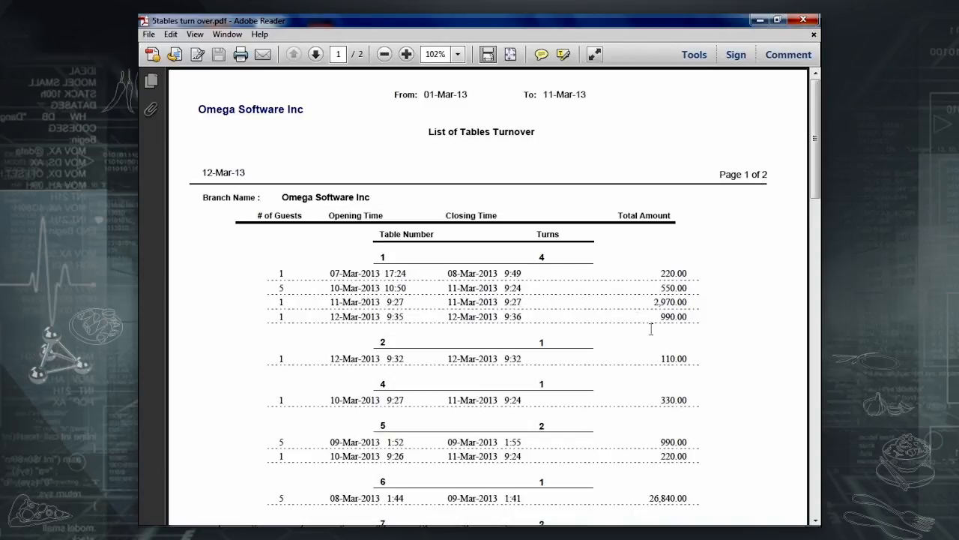
Scroll down the List of Tables Turnover report.
{"action": "scroll", "coordinate": [656, 334], "scroll_direction": "down", "scroll_amount": 6}
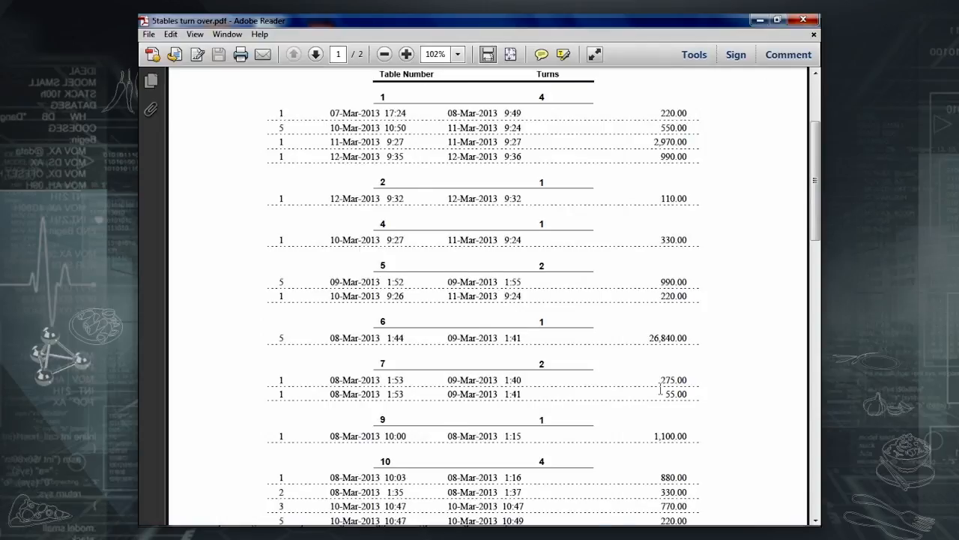
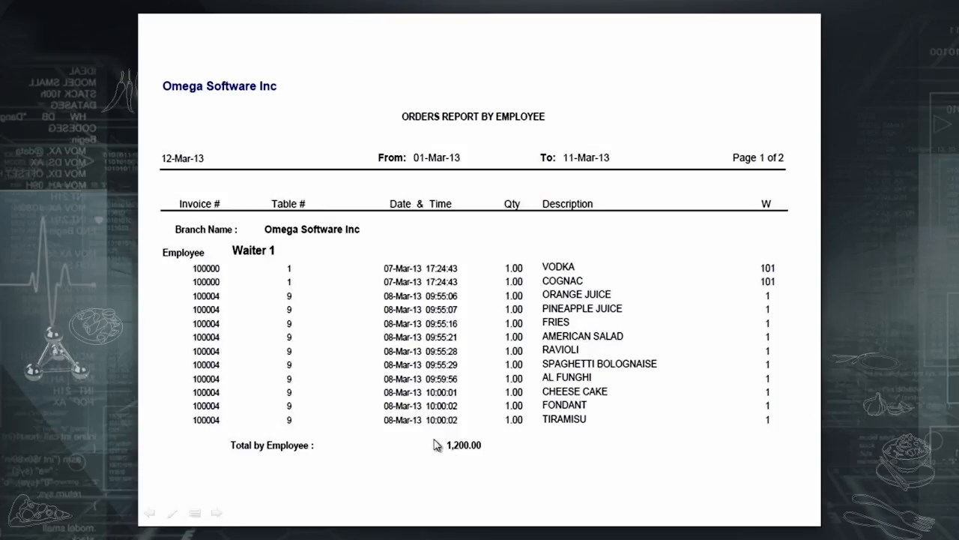
Advance the Orders Report by Employee to its next page.
{"action": "left_click", "coordinate": [467, 467]}
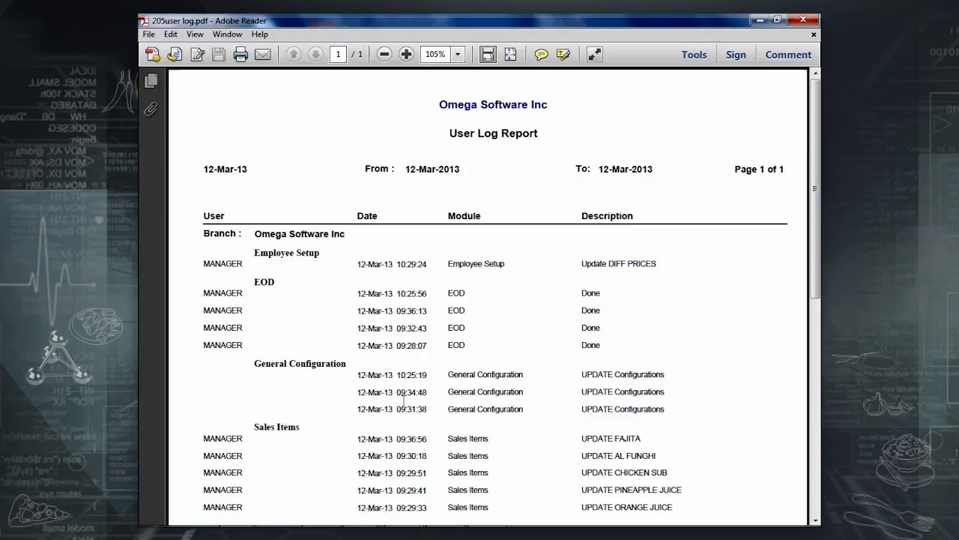
Scroll down the User Log Report listing the manager's actions by module.
{"action": "scroll", "coordinate": [317, 420], "scroll_direction": "down", "scroll_amount": 3}
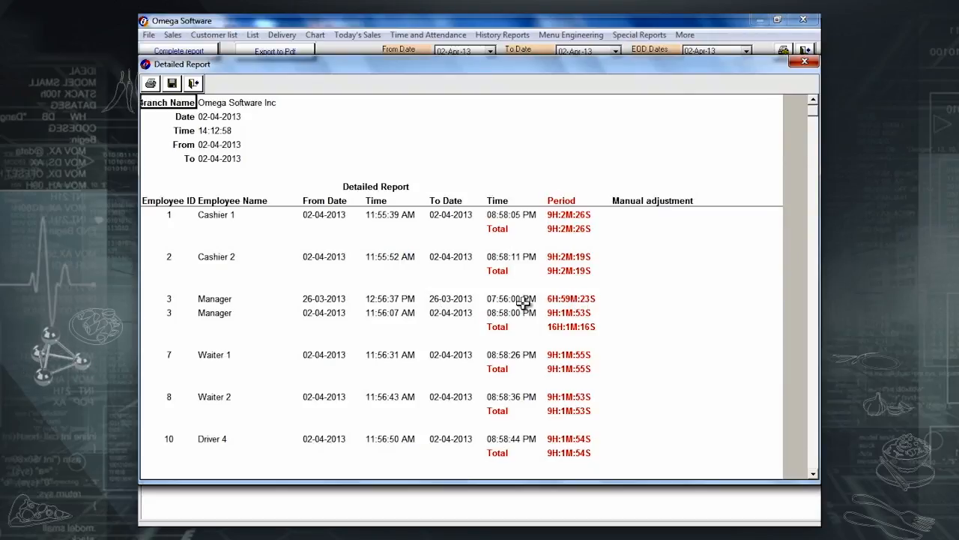
Change the Manager's 26-03-2013 punch-out to 18:56:00 with reason FORGOT TO PUNCH OUT, and confirm.
{"action": "left_click", "coordinate": [577, 298]}
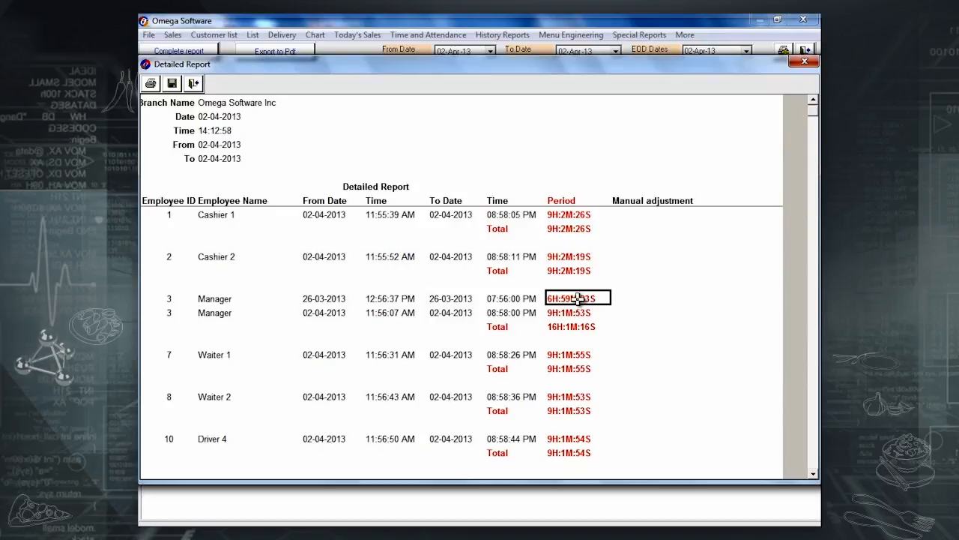
{"action": "double_click", "coordinate": [548, 299]}
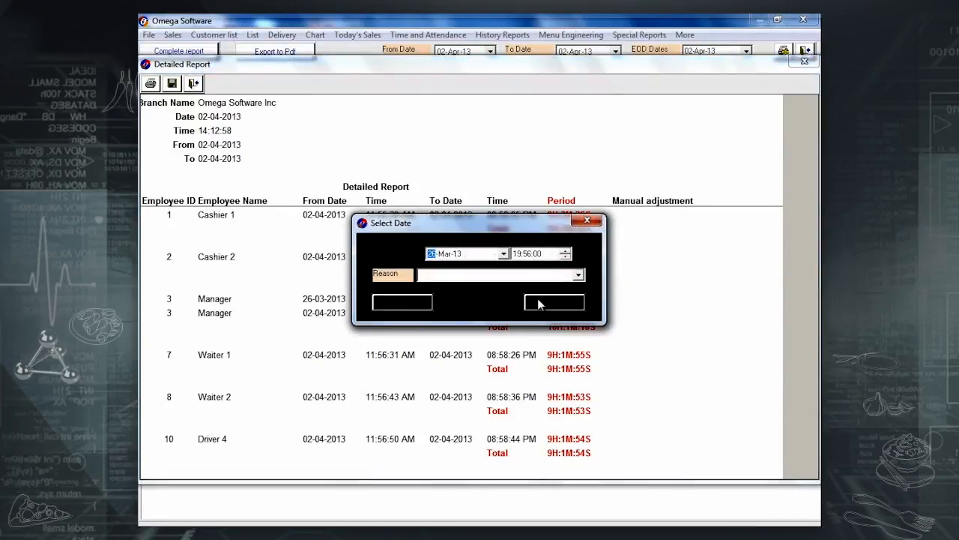
{"action": "left_click_drag", "start_coordinate": [529, 227], "coordinate": [709, 157]}
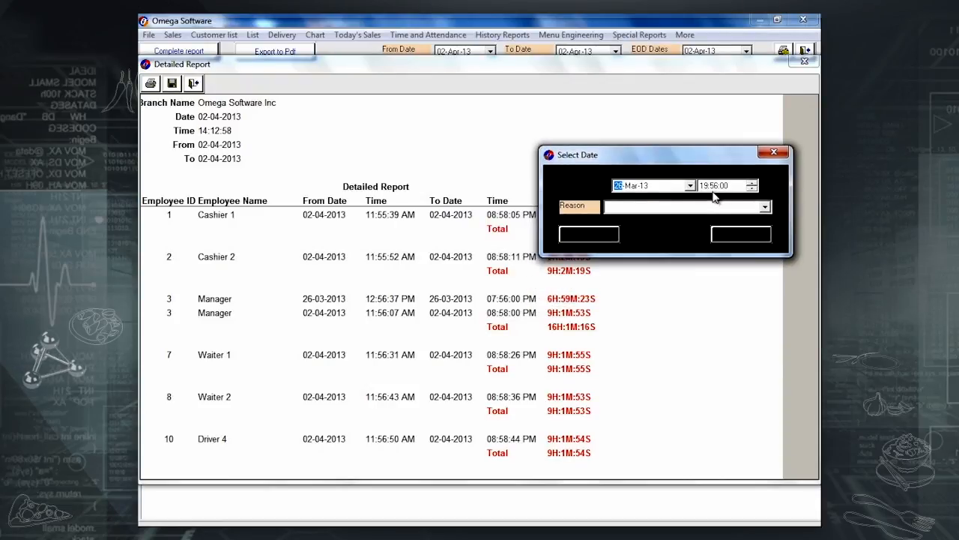
{"action": "left_click", "coordinate": [705, 186]}
{"action": "left_click", "coordinate": [754, 208]}
{"action": "left_click", "coordinate": [764, 208]}
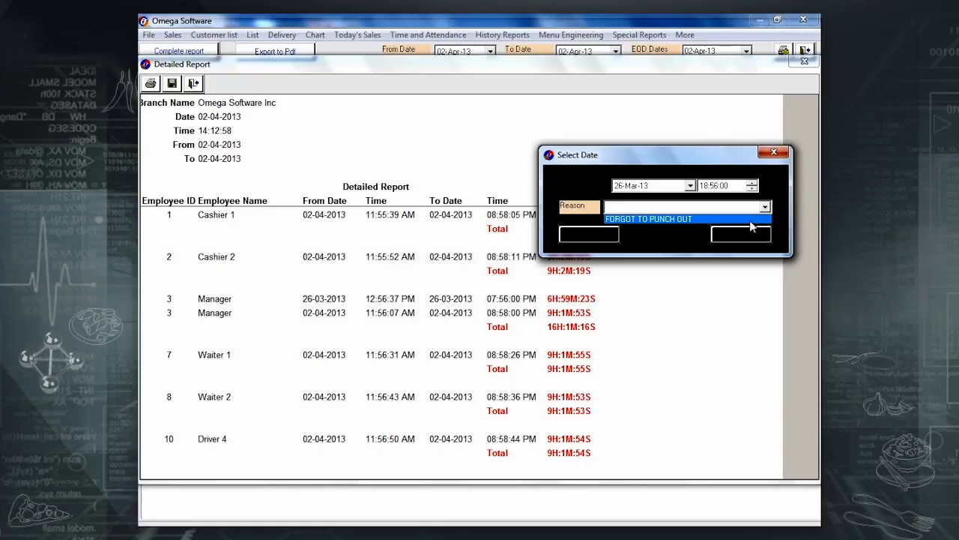
{"action": "left_click", "coordinate": [749, 221]}
{"action": "left_click", "coordinate": [733, 234]}
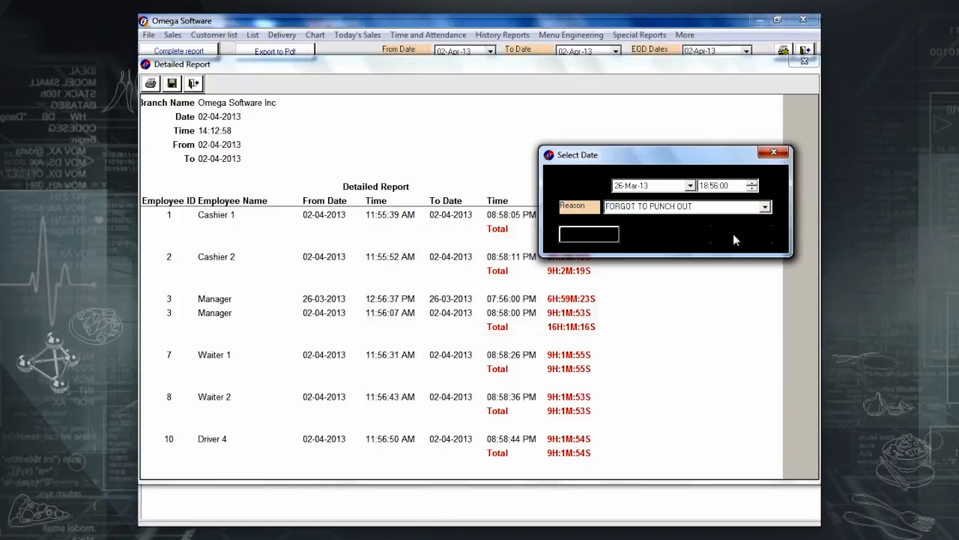
{"action": "left_click", "coordinate": [501, 322]}
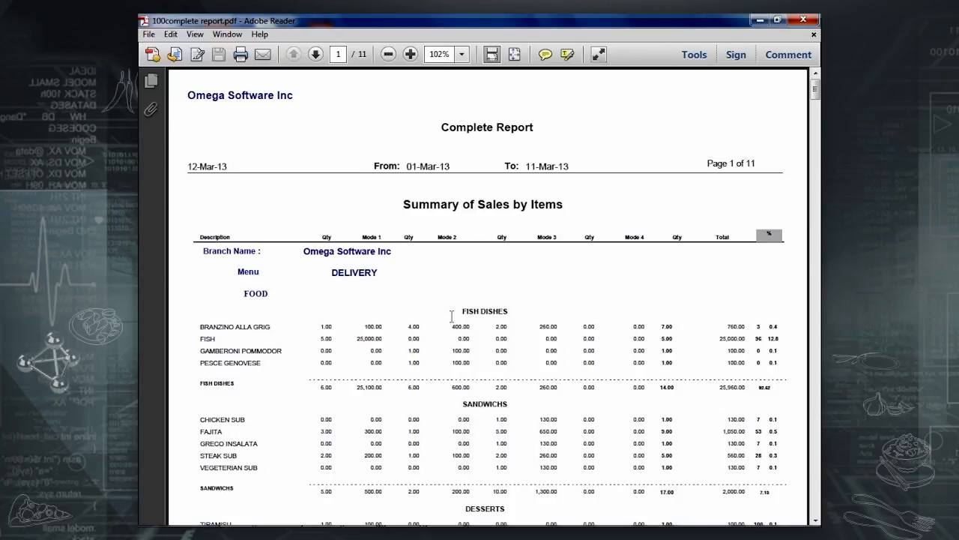
Scroll down through all 11 pages of the 100complete report.pdf.
{"action": "scroll", "coordinate": [452, 316], "scroll_direction": "down", "scroll_amount": 4}
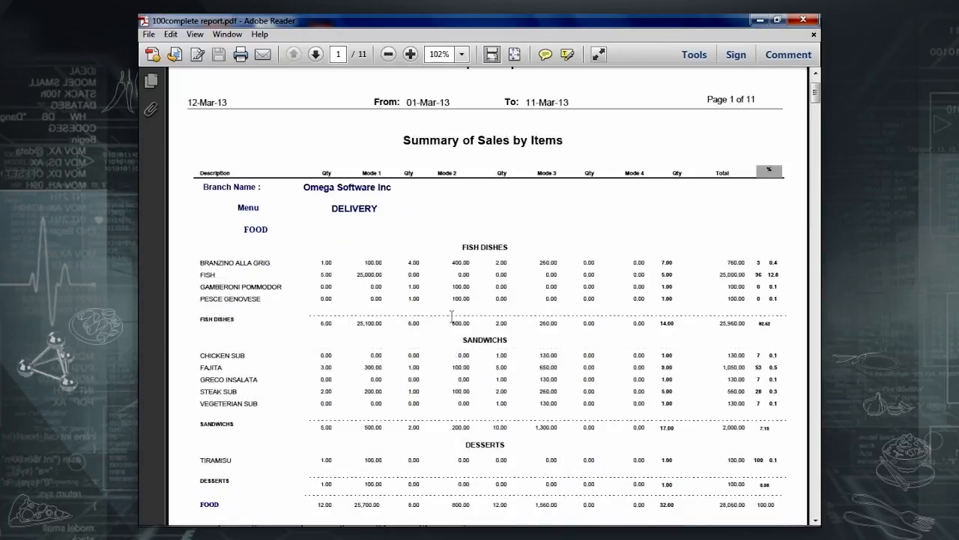
{"action": "scroll", "coordinate": [452, 316], "scroll_direction": "down", "scroll_amount": 1}
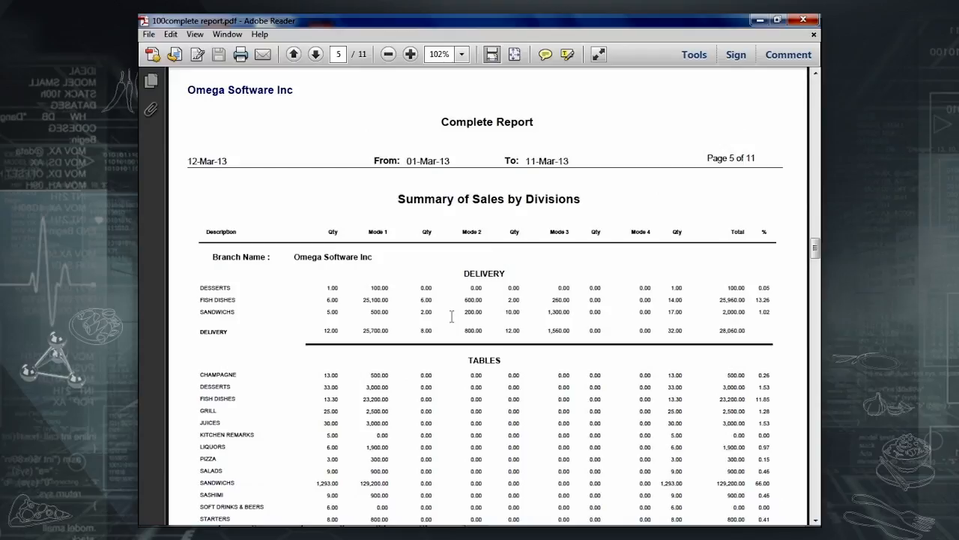
{"action": "scroll", "coordinate": [452, 316], "scroll_direction": "down", "scroll_amount": 3}
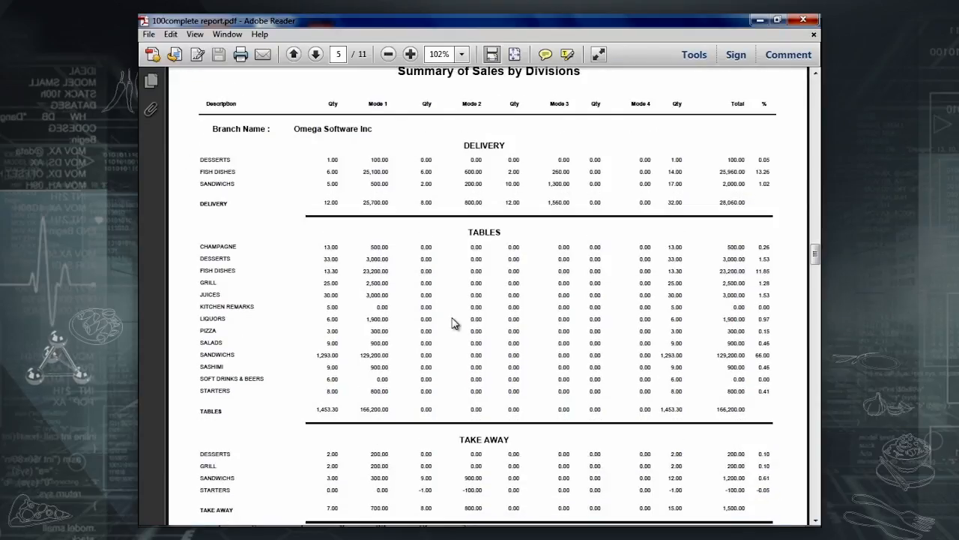
{"action": "scroll", "coordinate": [452, 322], "scroll_direction": "down", "scroll_amount": 6}
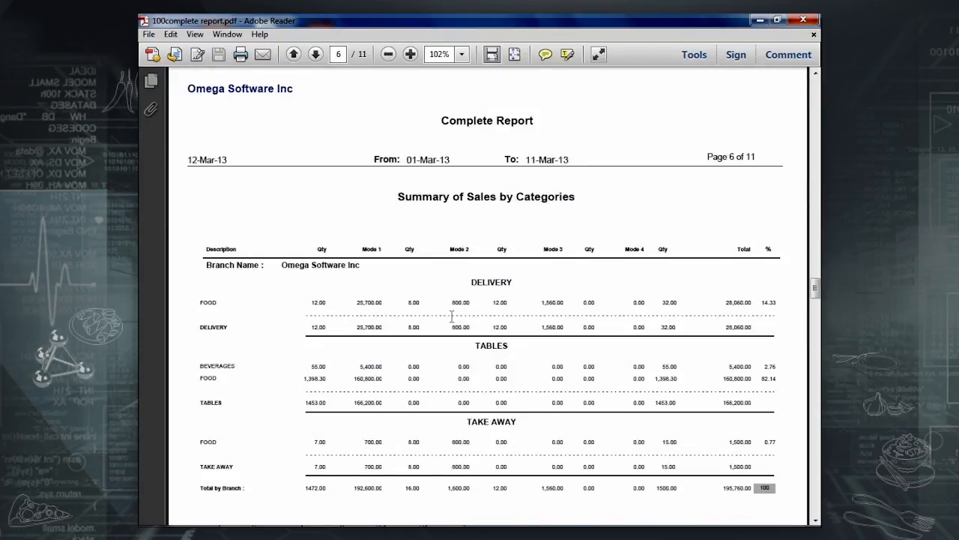
{"action": "scroll", "coordinate": [452, 317], "scroll_direction": "down", "scroll_amount": 10}
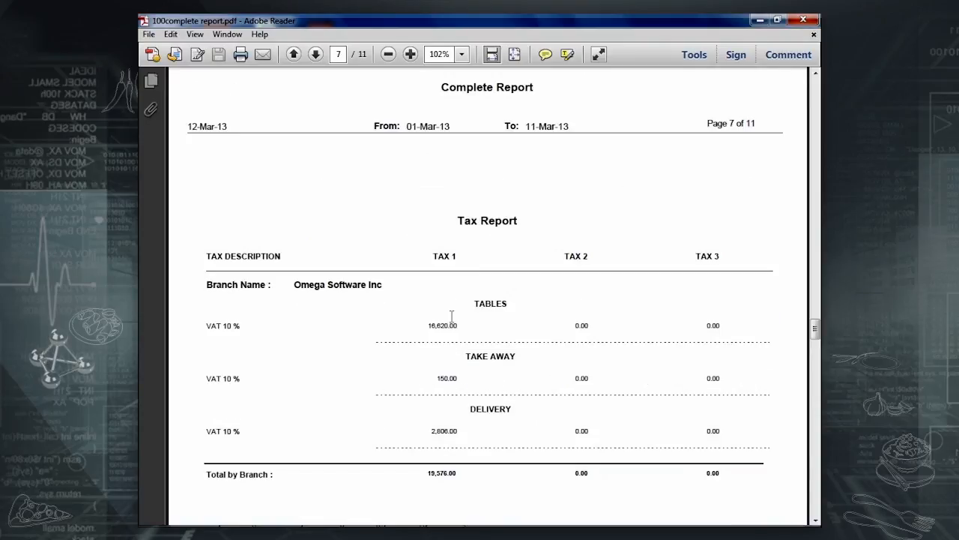
{"action": "scroll", "coordinate": [452, 316], "scroll_direction": "down", "scroll_amount": 8}
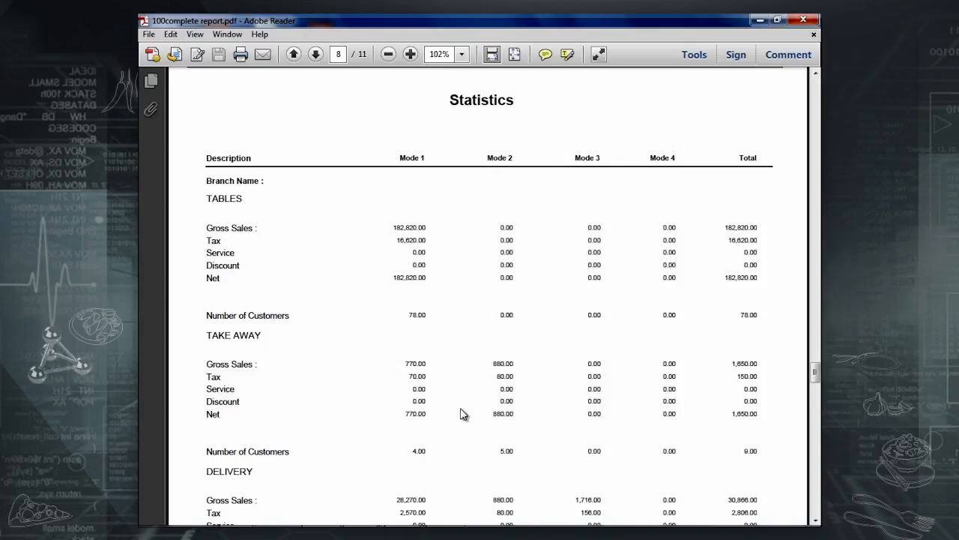
{"action": "scroll", "coordinate": [465, 419], "scroll_direction": "down", "scroll_amount": 10}
{"action": "scroll", "coordinate": [472, 337], "scroll_direction": "down", "scroll_amount": 8}
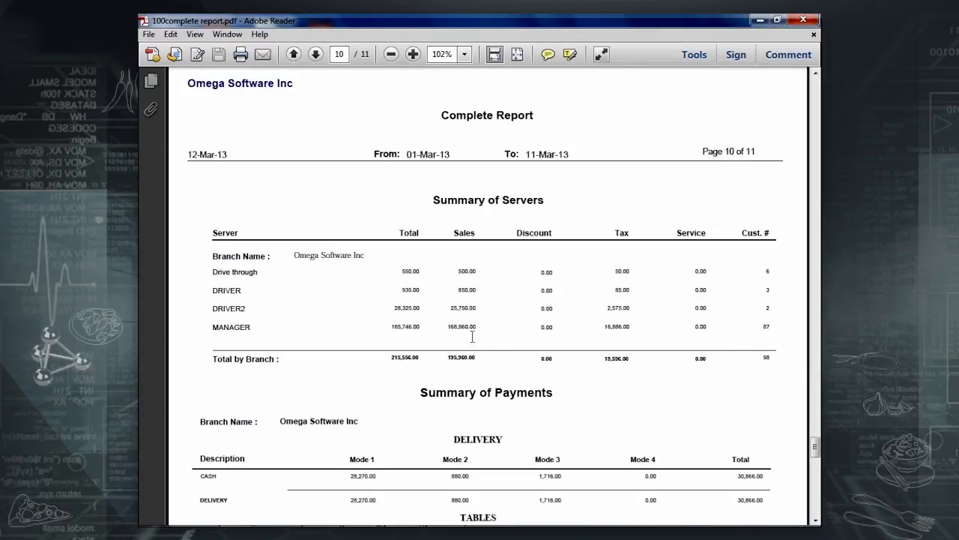
{"action": "scroll", "coordinate": [419, 292], "scroll_direction": "down", "scroll_amount": 8}
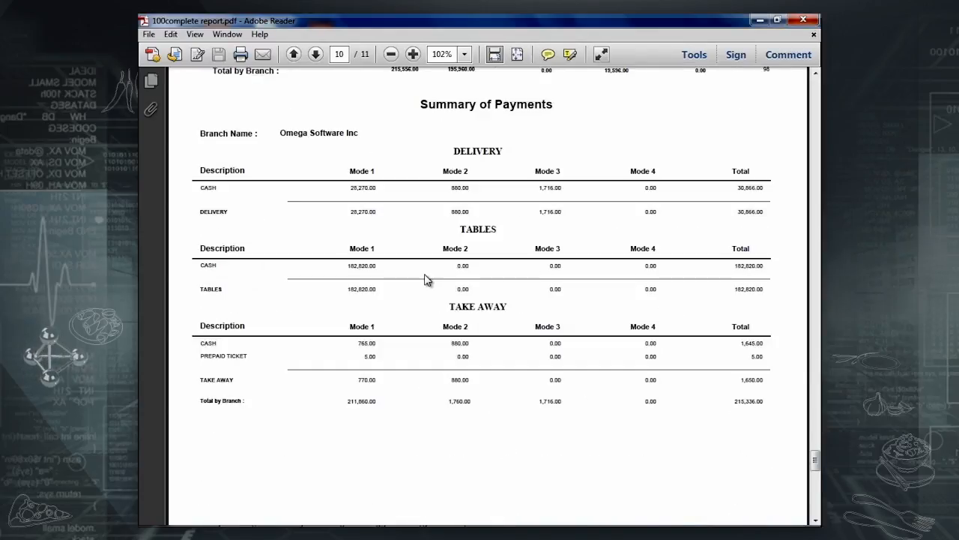
{"action": "scroll", "coordinate": [486, 117], "scroll_direction": "down", "scroll_amount": 5}
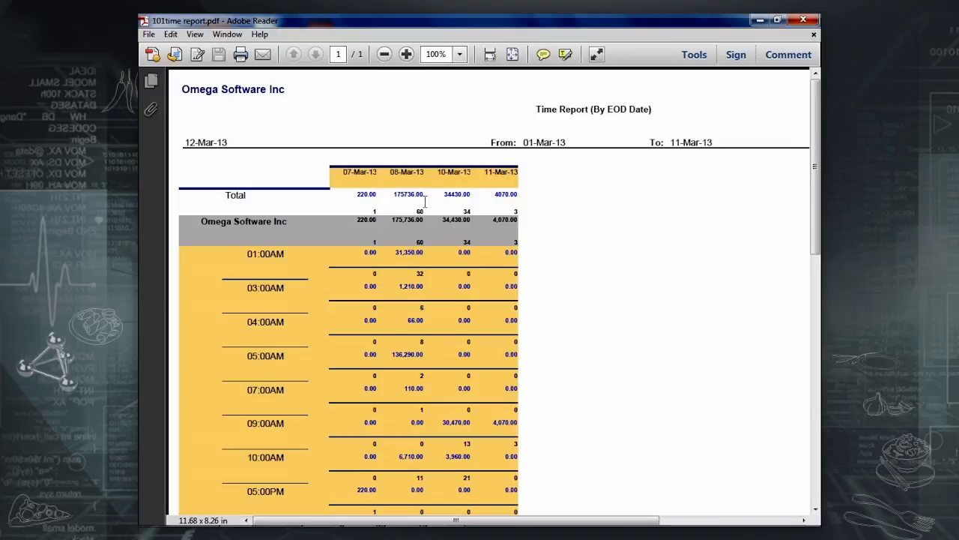
Scroll down and back up through the 3-page Daily Sales By Items report for 01–12 Mar 2013.
{"action": "scroll", "coordinate": [406, 300], "scroll_direction": "down", "scroll_amount": 2}
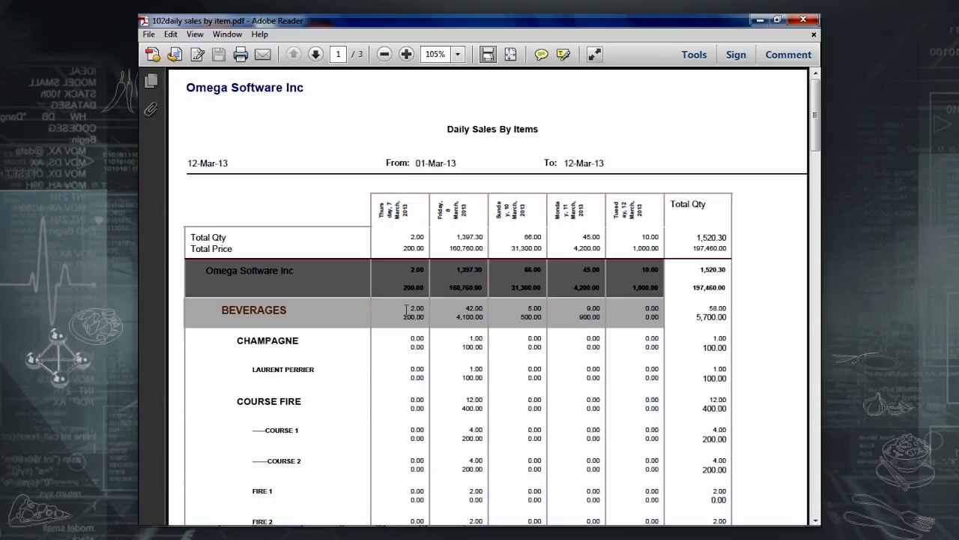
{"action": "scroll", "coordinate": [406, 309], "scroll_direction": "down", "scroll_amount": 6}
{"action": "scroll", "coordinate": [406, 310], "scroll_direction": "up", "scroll_amount": 5}
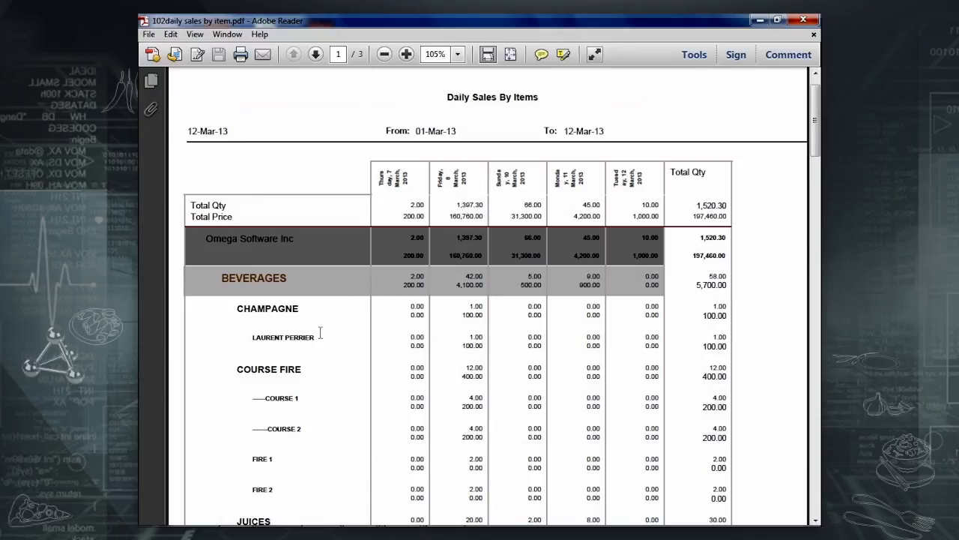
{"action": "scroll", "coordinate": [320, 332], "scroll_direction": "down", "scroll_amount": 6}
{"action": "scroll", "coordinate": [379, 220], "scroll_direction": "up", "scroll_amount": 5}
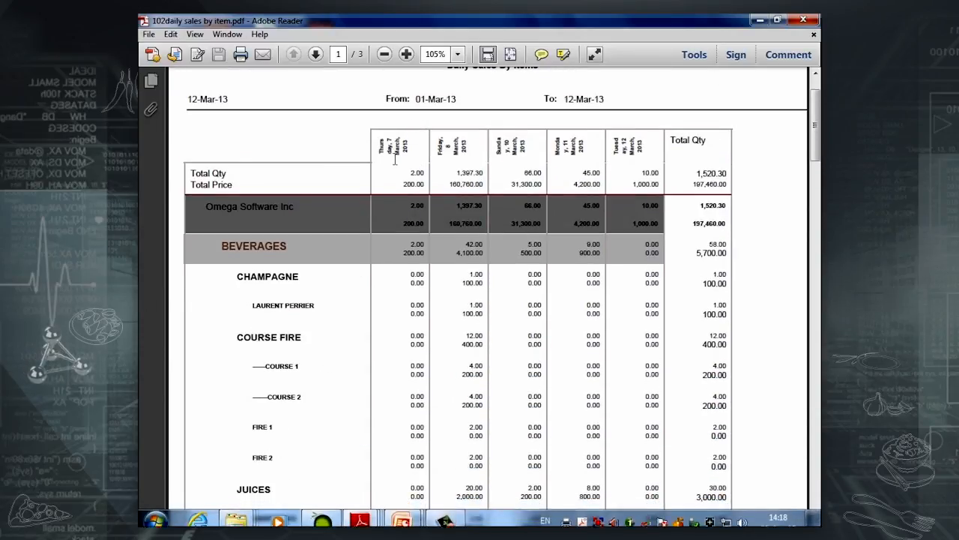
{"action": "scroll", "coordinate": [514, 250], "scroll_direction": "down", "scroll_amount": 3}
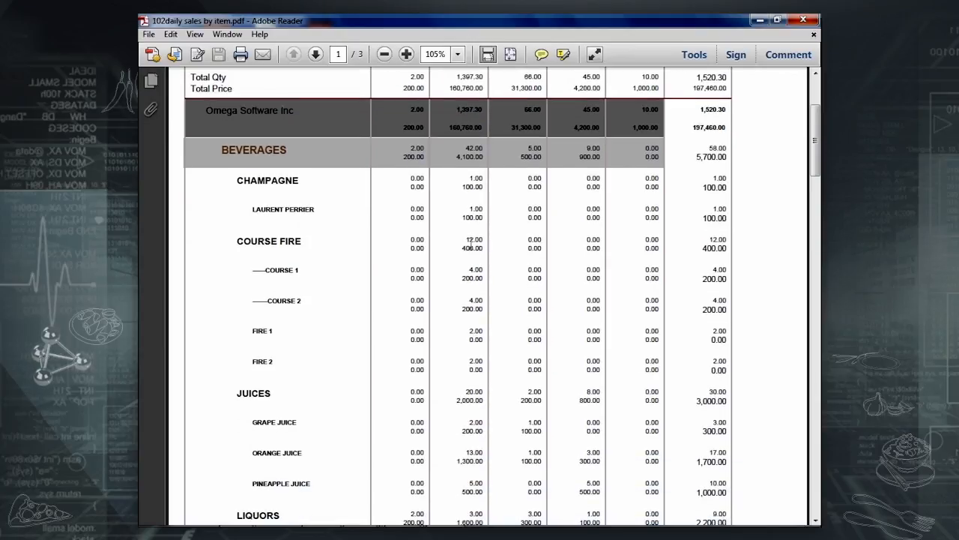
{"action": "scroll", "coordinate": [471, 243], "scroll_direction": "down", "scroll_amount": 3}
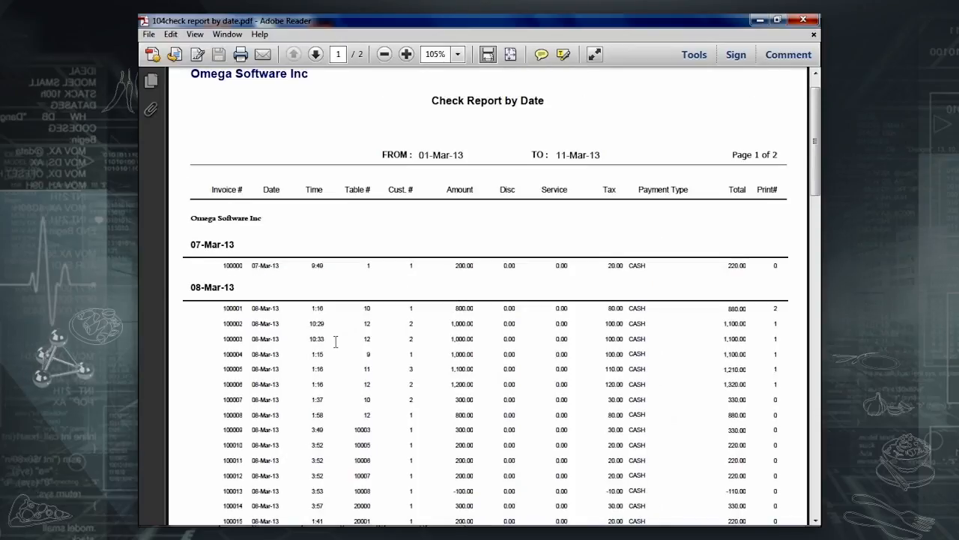
Scroll through the 2-page Check Report by Date for 01–11 Mar 2013.
{"action": "scroll", "coordinate": [336, 342], "scroll_direction": "down", "scroll_amount": 1}
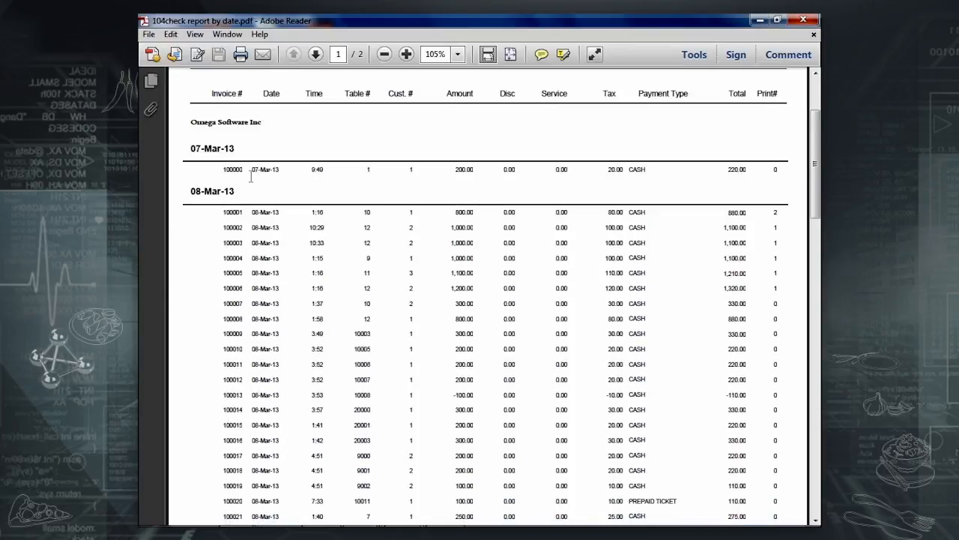
{"action": "scroll", "coordinate": [250, 225], "scroll_direction": "down", "scroll_amount": 1}
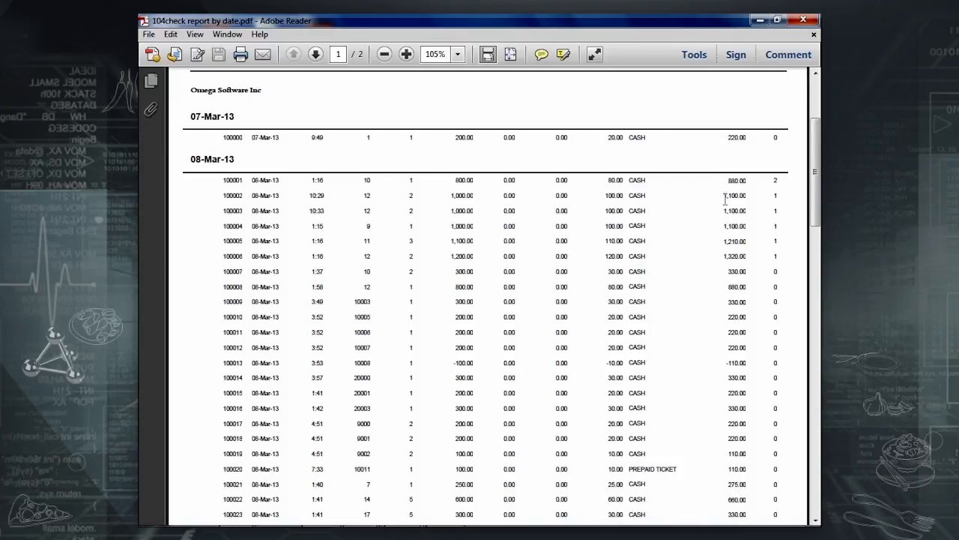
{"action": "scroll", "coordinate": [435, 189], "scroll_direction": "up", "scroll_amount": 2}
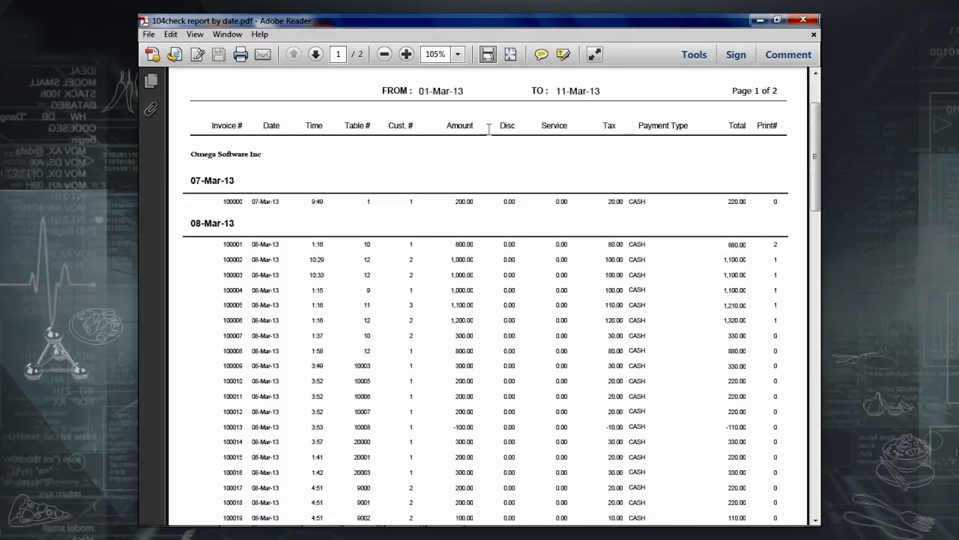
{"action": "scroll", "coordinate": [790, 339], "scroll_direction": "down", "scroll_amount": 1}
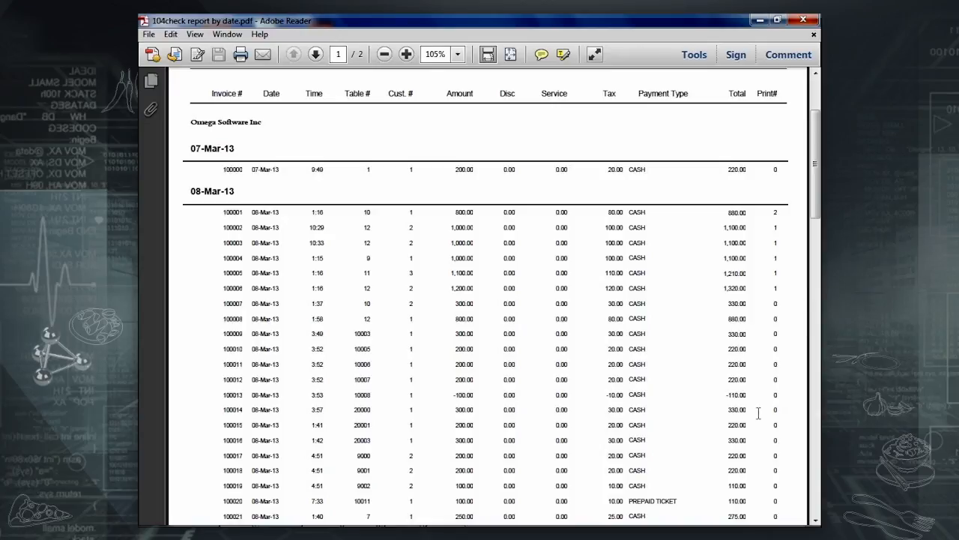
{"action": "scroll", "coordinate": [759, 413], "scroll_direction": "down", "scroll_amount": 3}
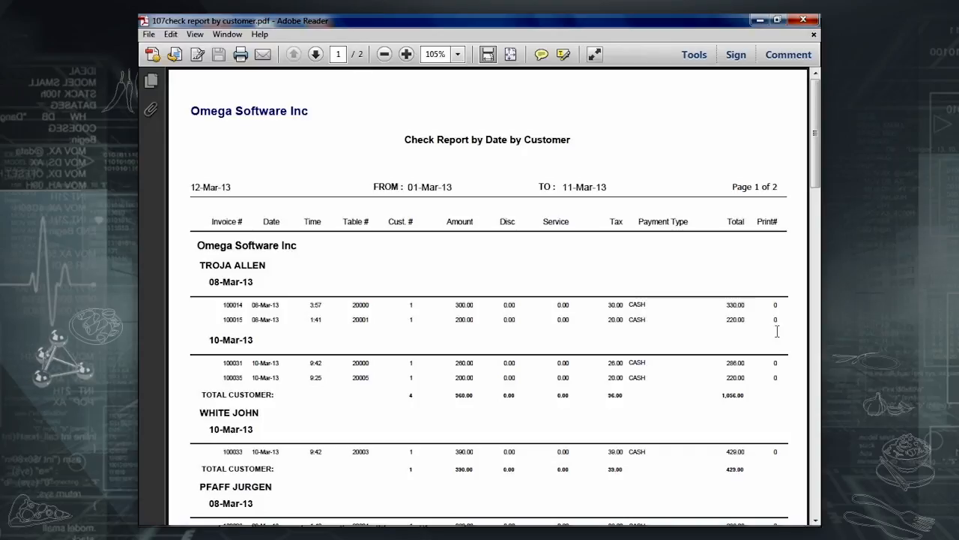
Scroll the Electronic Journal and page forward to page 3, ending at invoice 100055.
{"action": "scroll", "coordinate": [714, 367], "scroll_direction": "down", "scroll_amount": 2}
{"action": "scroll", "coordinate": [714, 375], "scroll_direction": "down", "scroll_amount": 4}
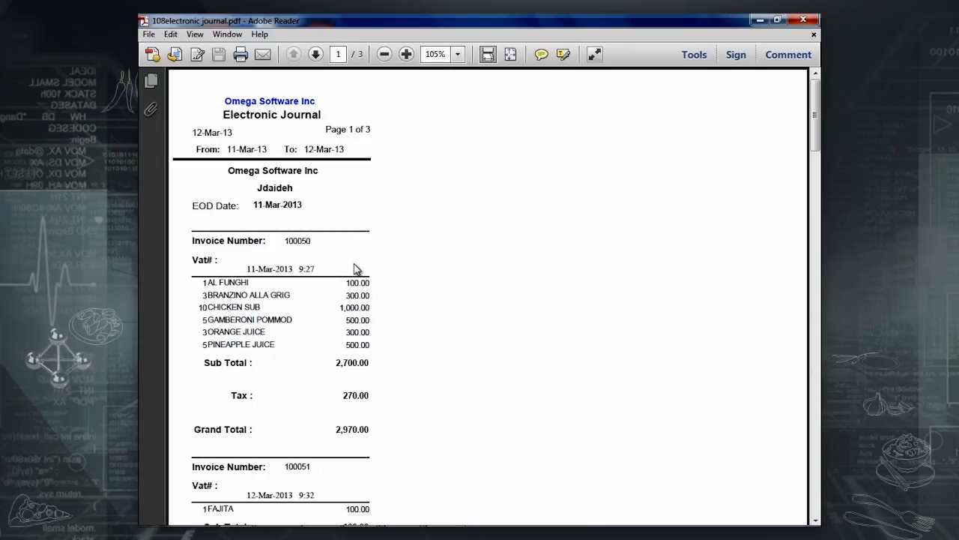
{"action": "scroll", "coordinate": [355, 270], "scroll_direction": "down", "scroll_amount": 6}
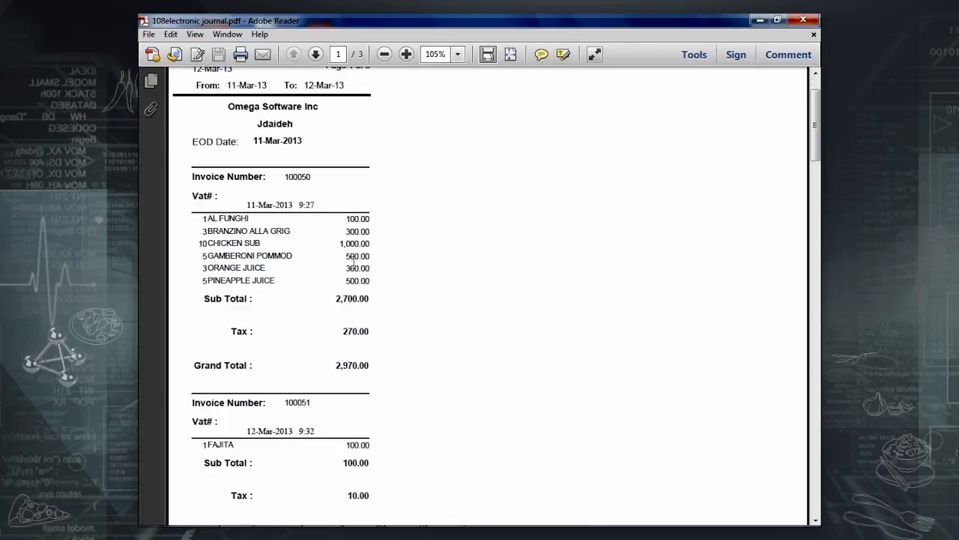
{"action": "left_click", "coordinate": [316, 54]}
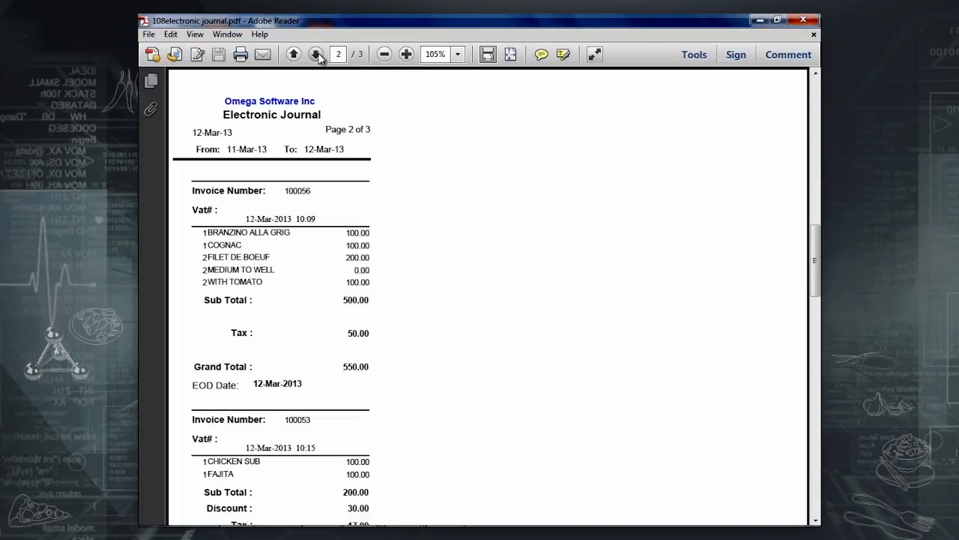
{"action": "left_click", "coordinate": [315, 54]}
{"action": "scroll", "coordinate": [321, 59], "scroll_direction": "up", "scroll_amount": 2}
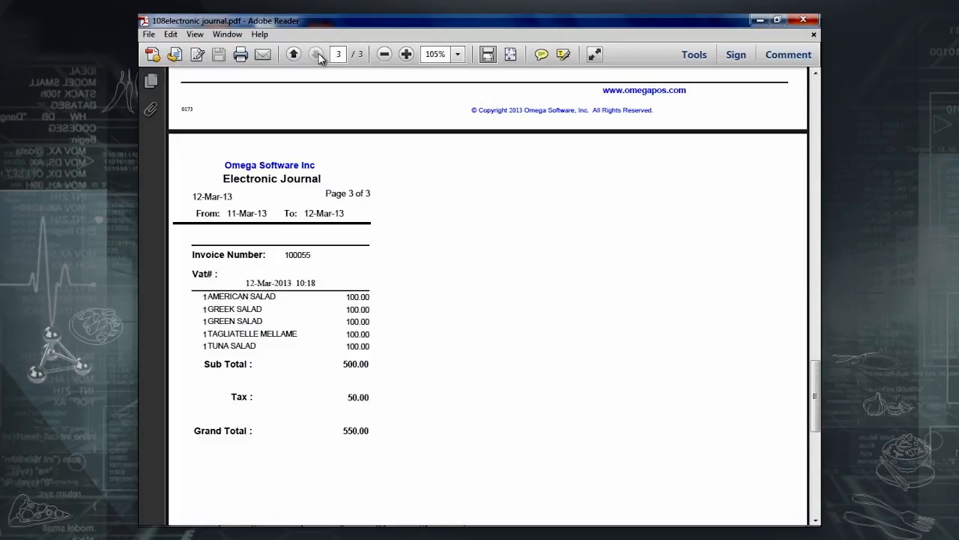